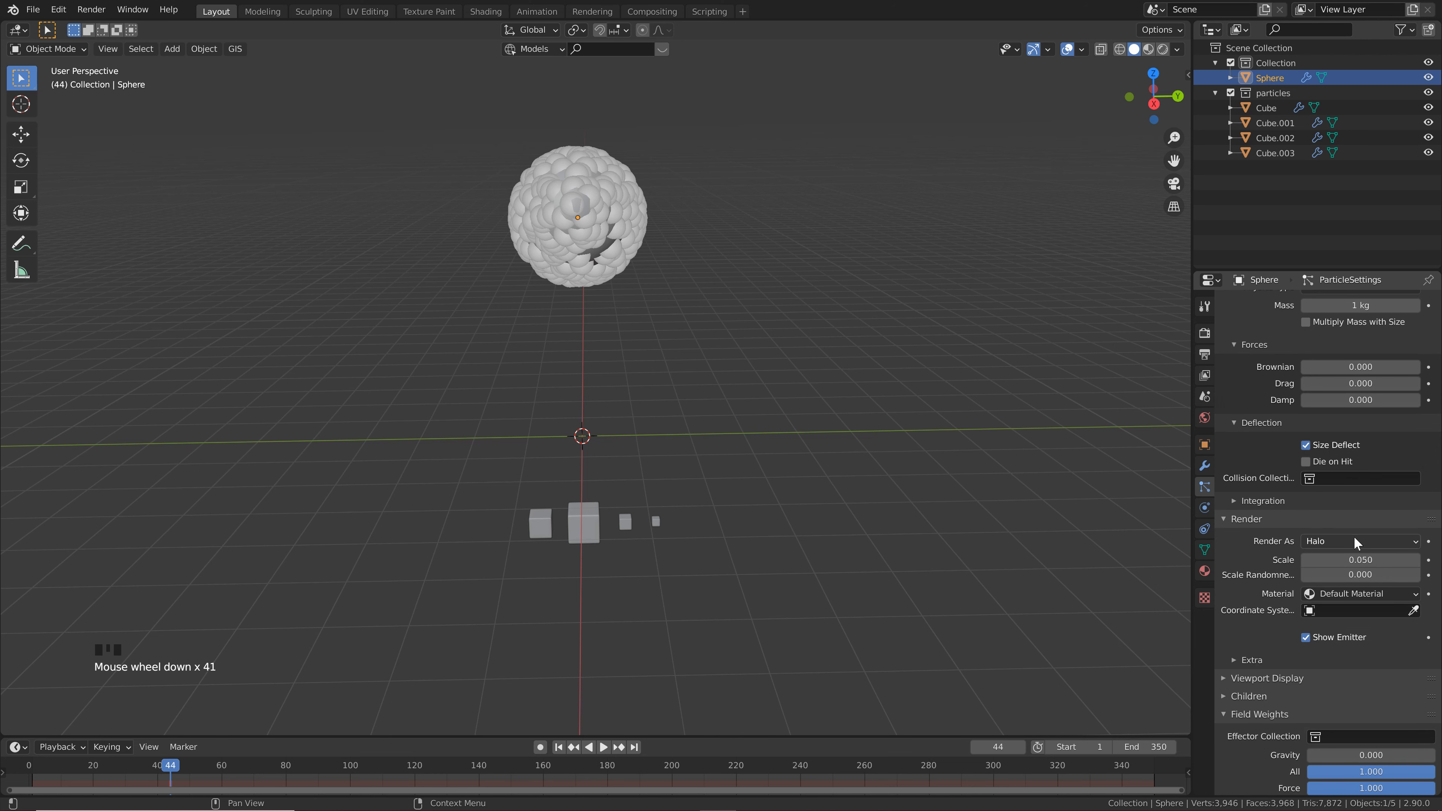
Render the sphere's particles as a collection with a scale of 0.5 and a scale randomness of 0.9
left_click(1354, 539)
left_click(1336, 641)
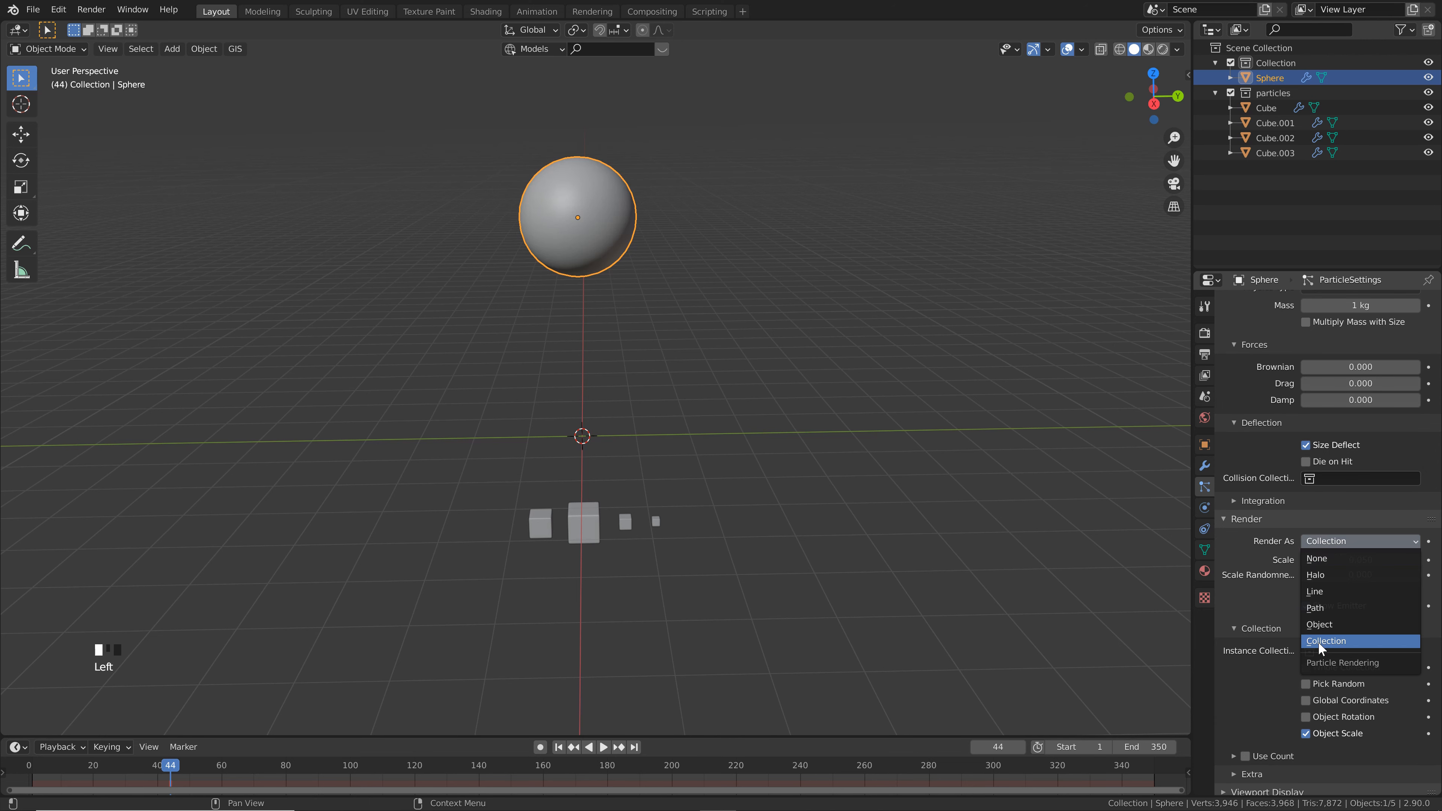
left_click(1338, 642)
scroll(1366, 549, "down", 1)
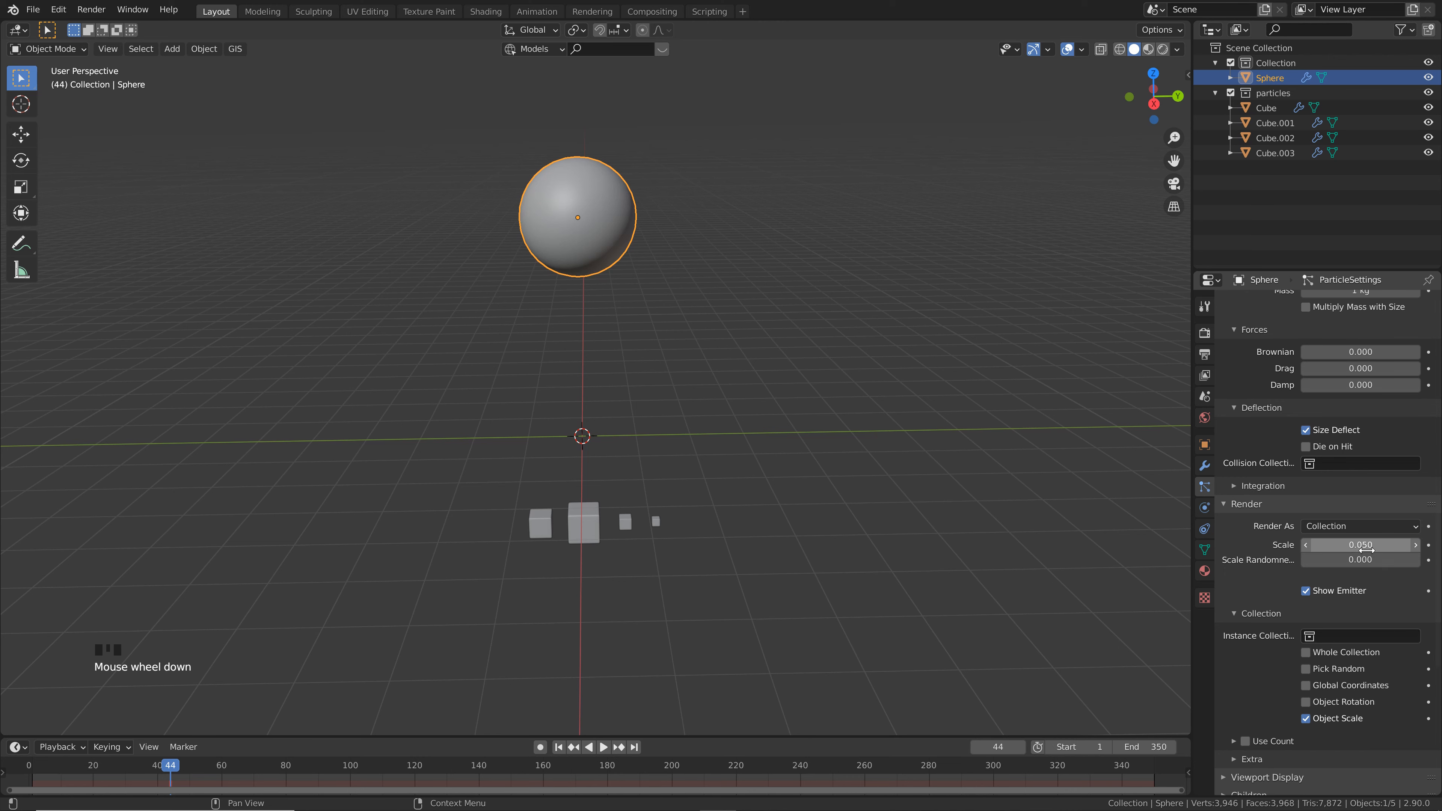
left_click(1364, 545)
type("0.5")
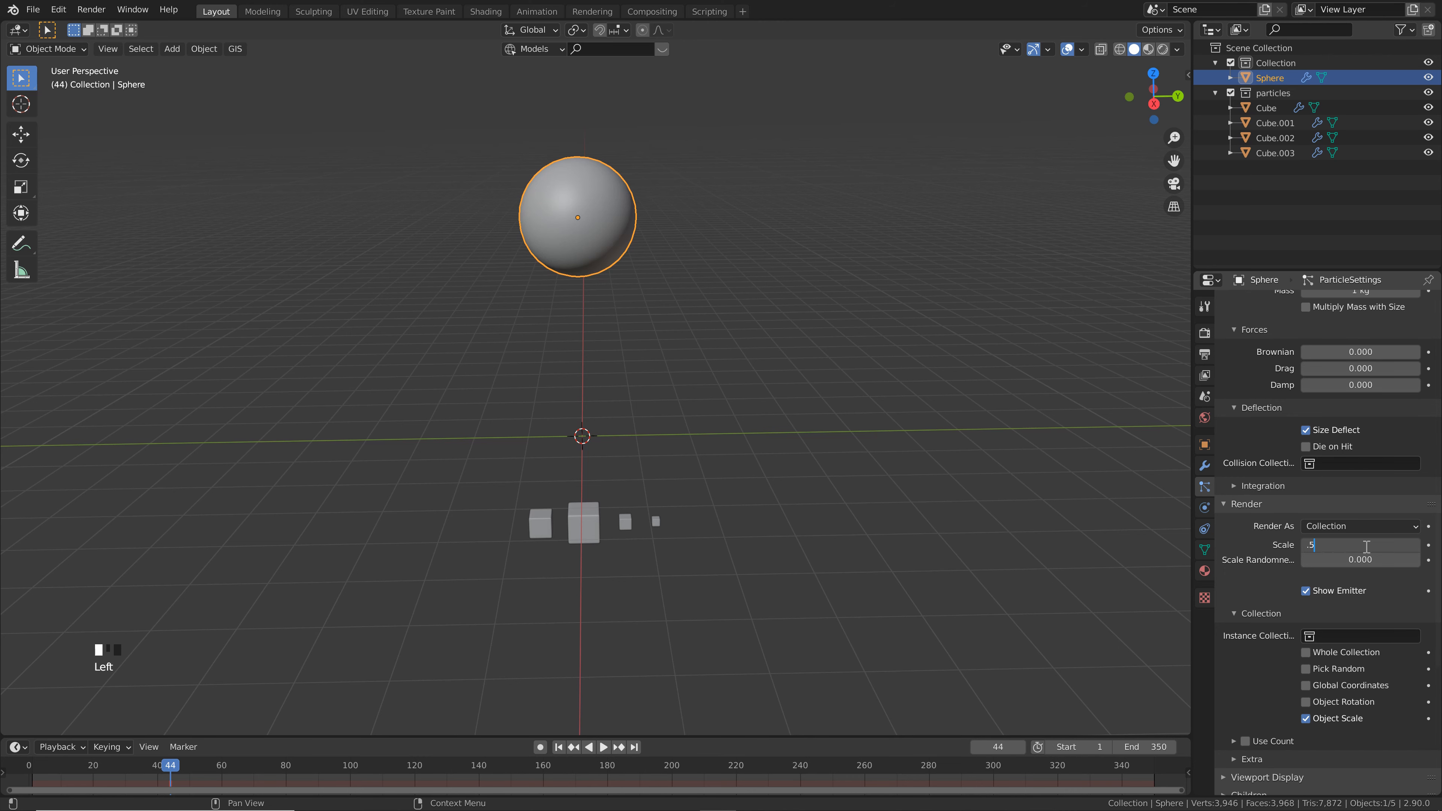
key("Return")
left_click(1364, 560)
type("0.9")
key("Return")
Choose the particles collection as the instance collection and scrub the animation to around frame 47
left_click(1366, 635)
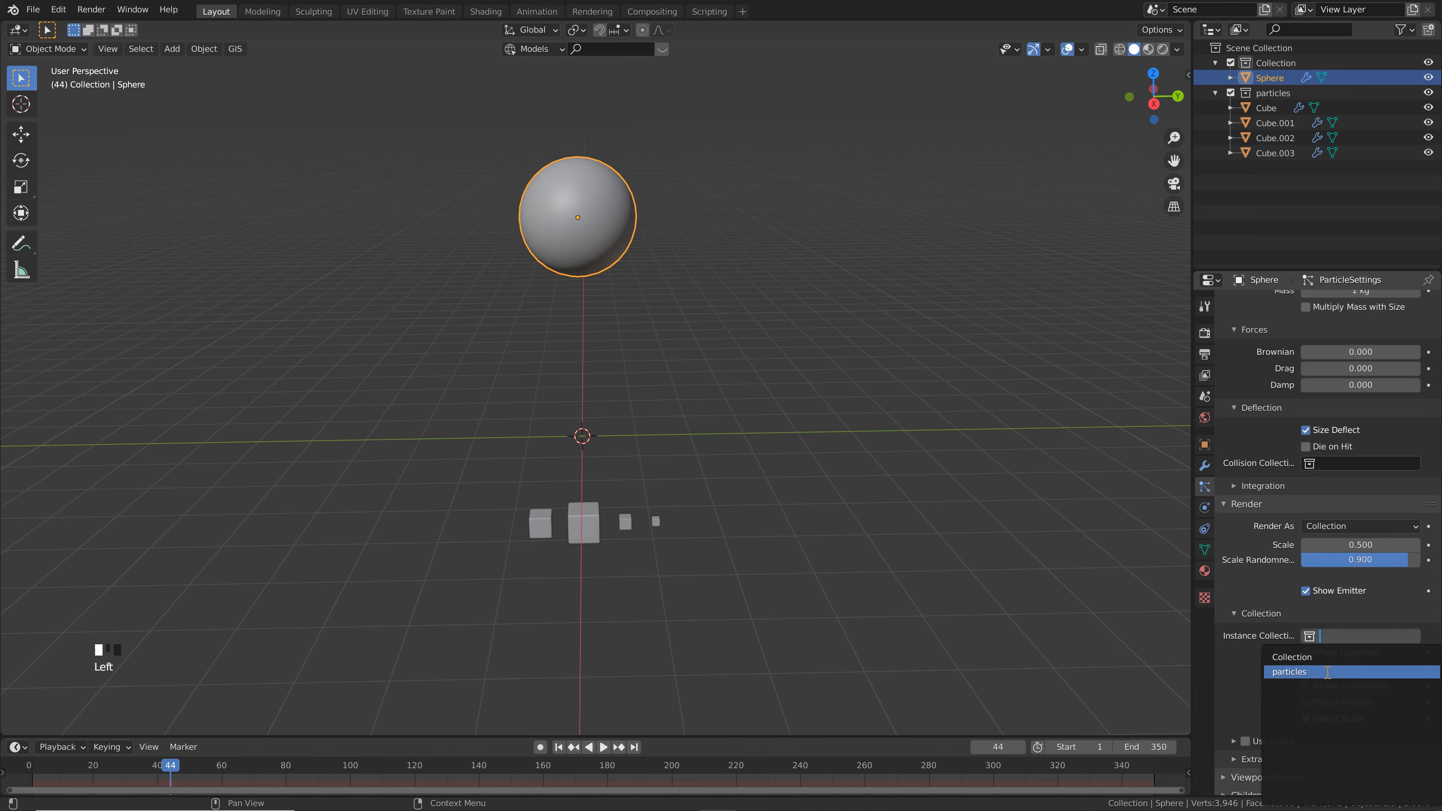
left_click(1298, 672)
left_click(173, 764)
left_click(181, 769)
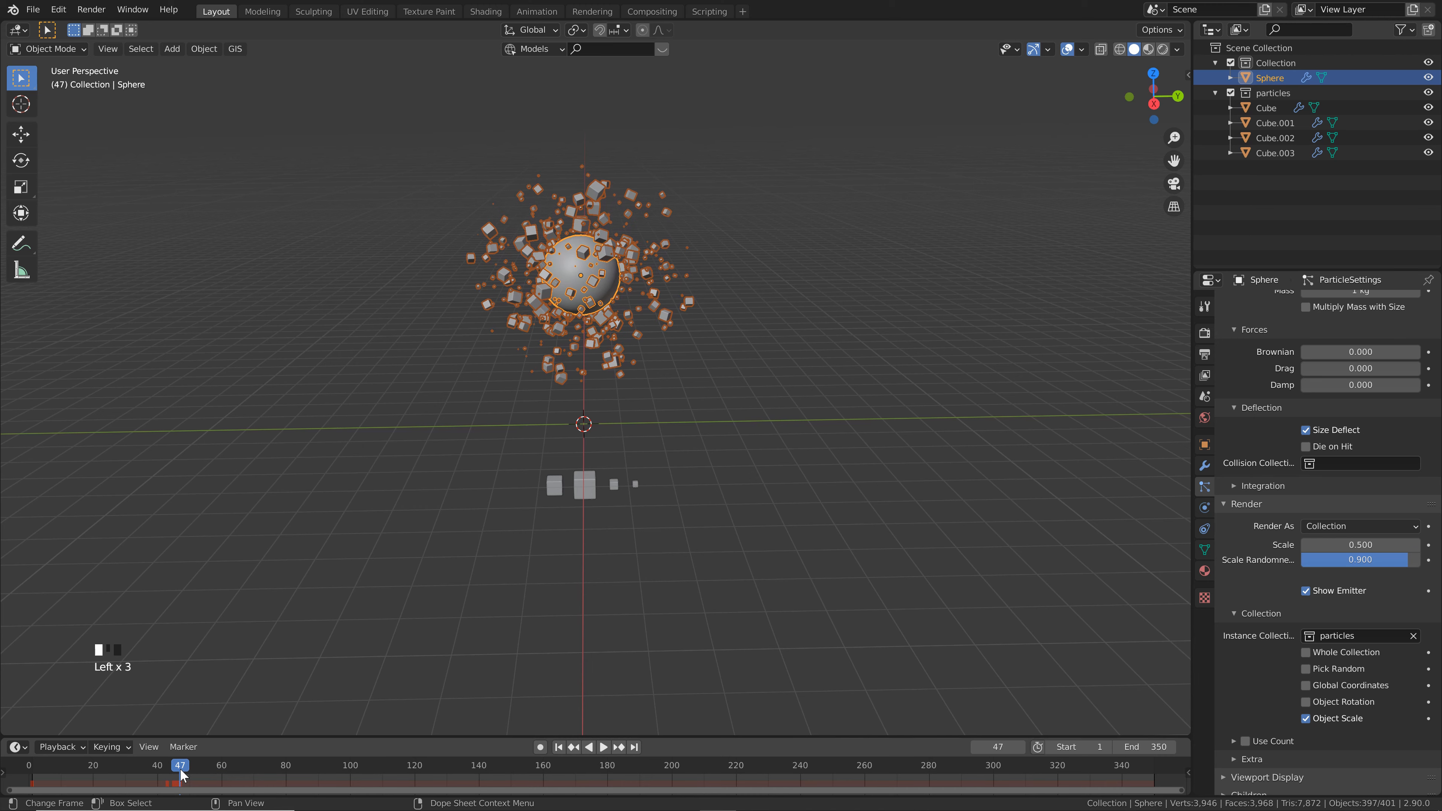
Play the particle animation from the first frame to check the instanced cubes, and return to frame 1
left_click(557, 746)
scroll(679, 181, "up", 1)
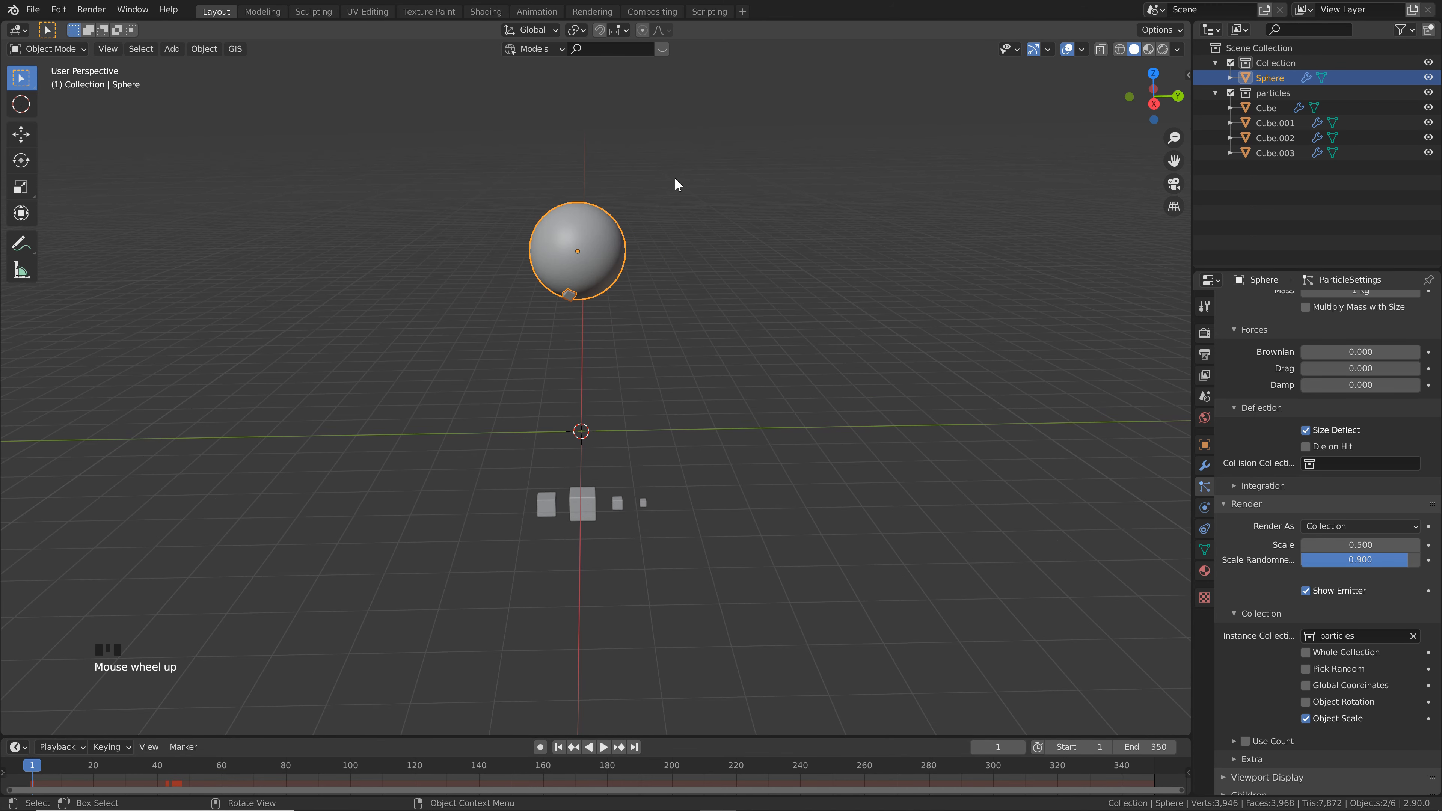
middle_click_drag(676, 184, 661, 219, "shift")
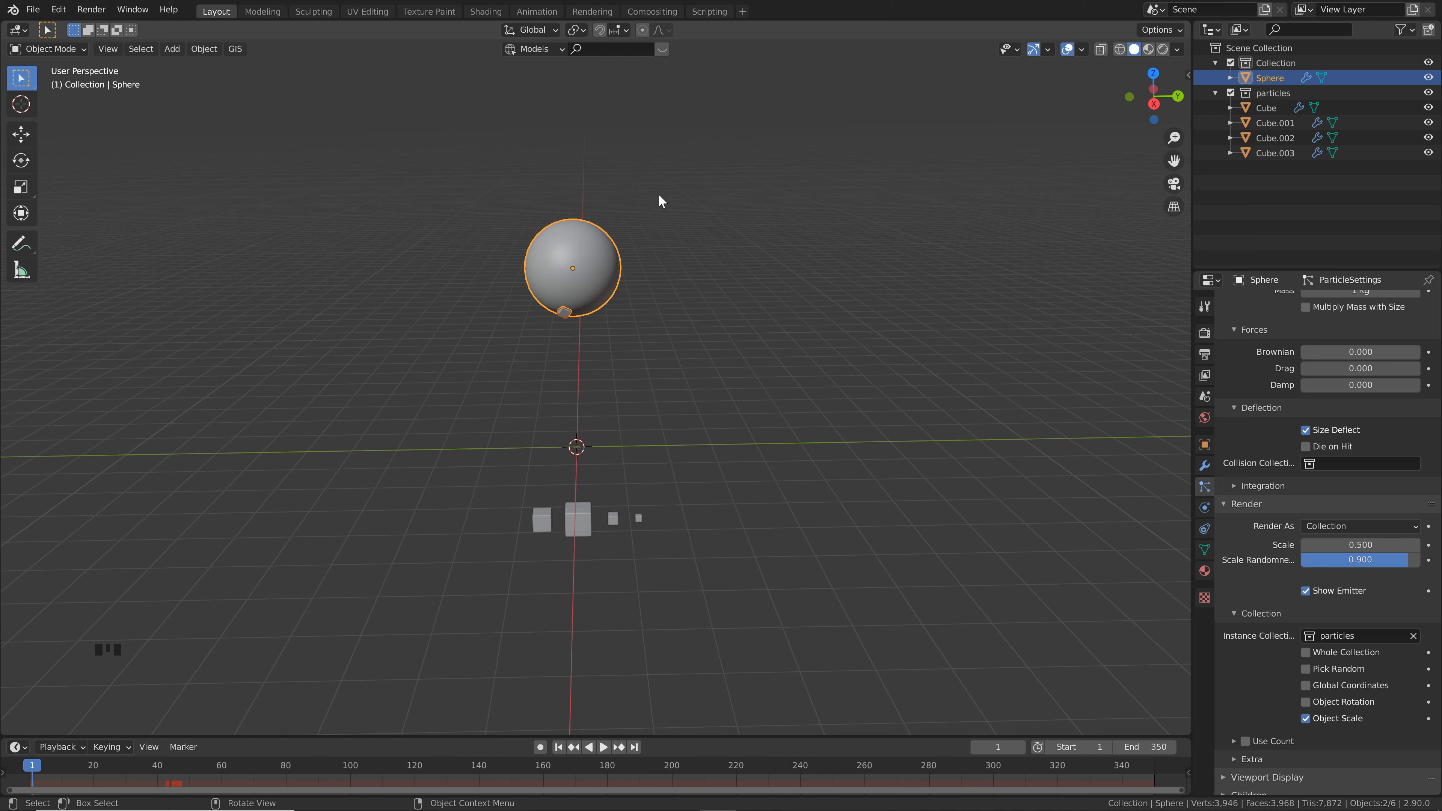
key("space")
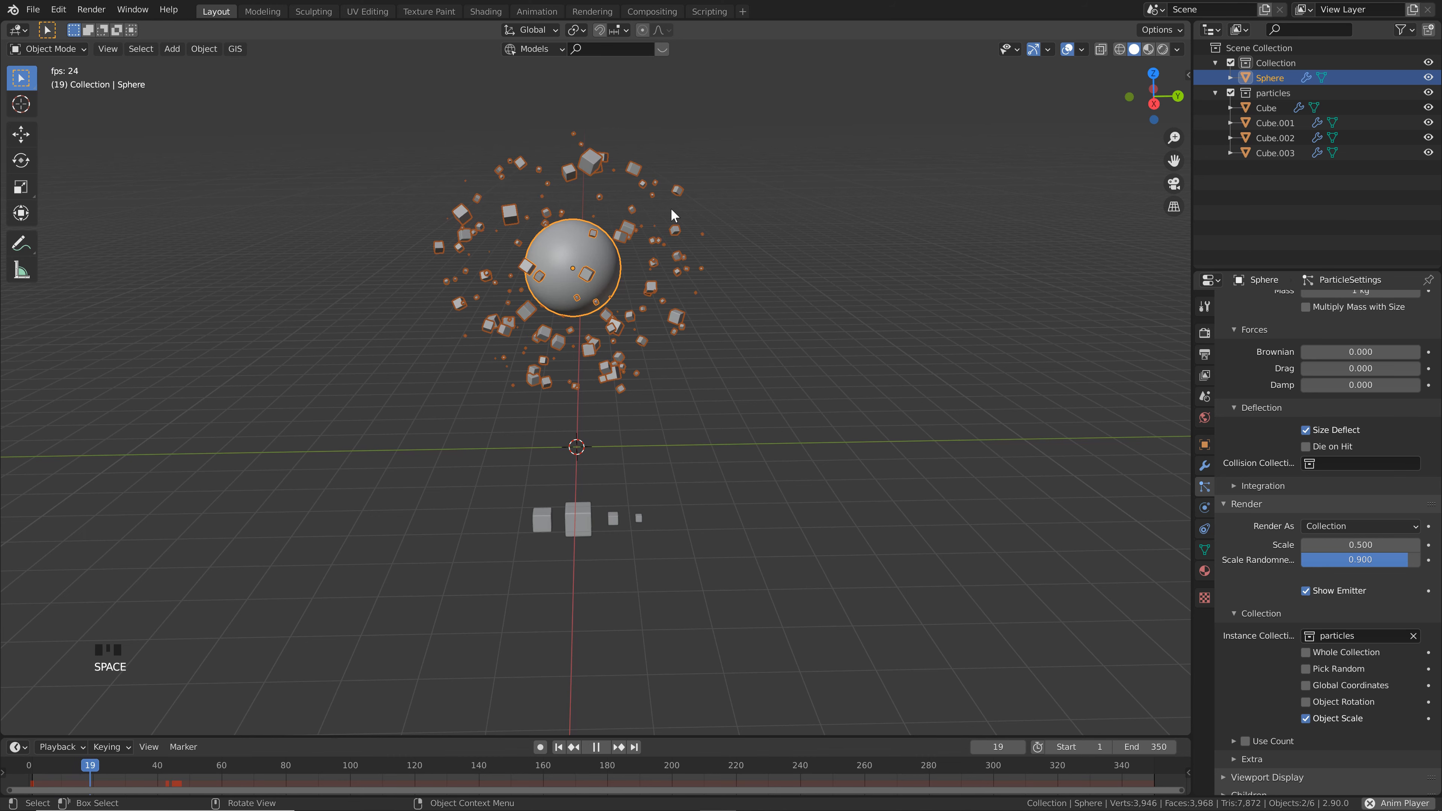
key("space")
left_click(569, 749)
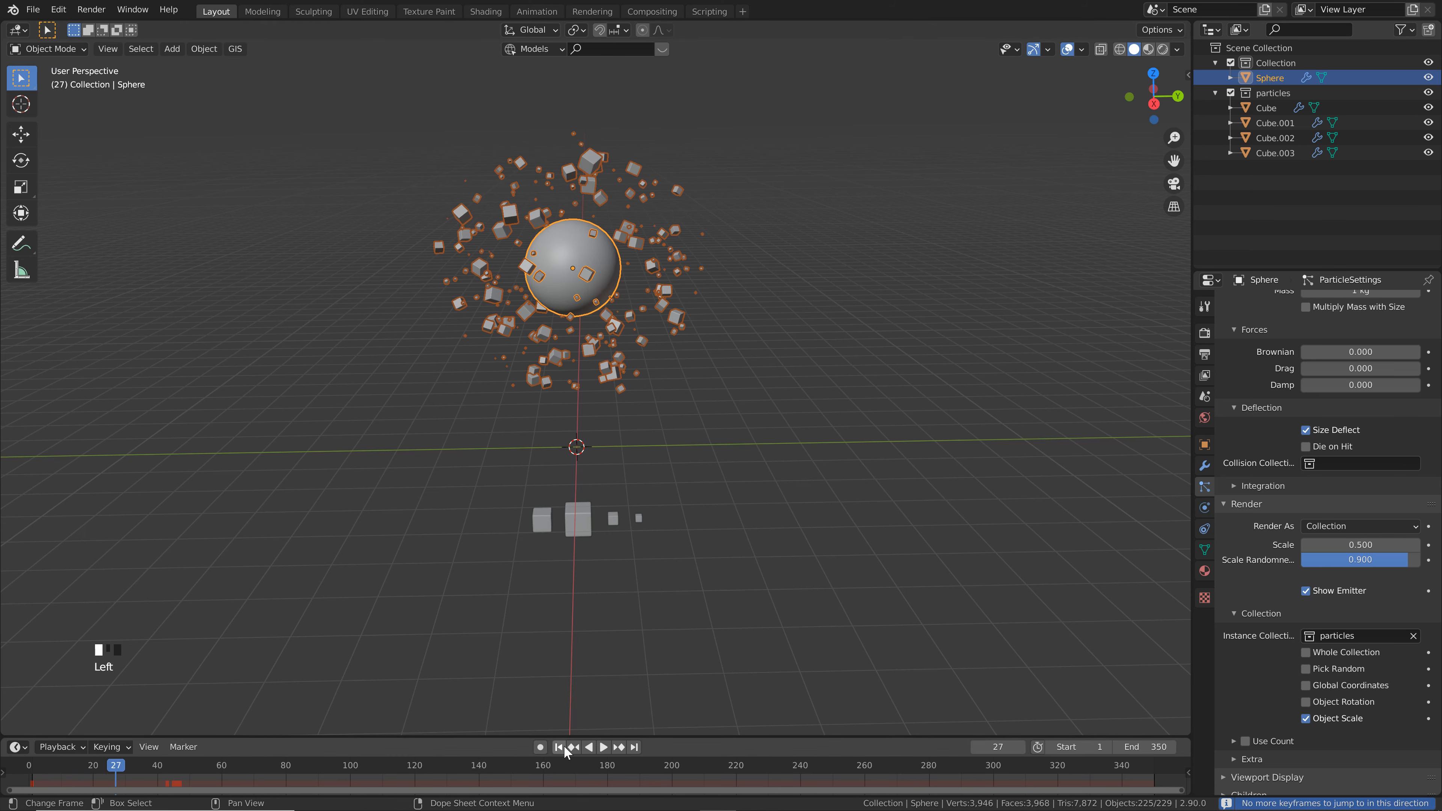
left_click(560, 748)
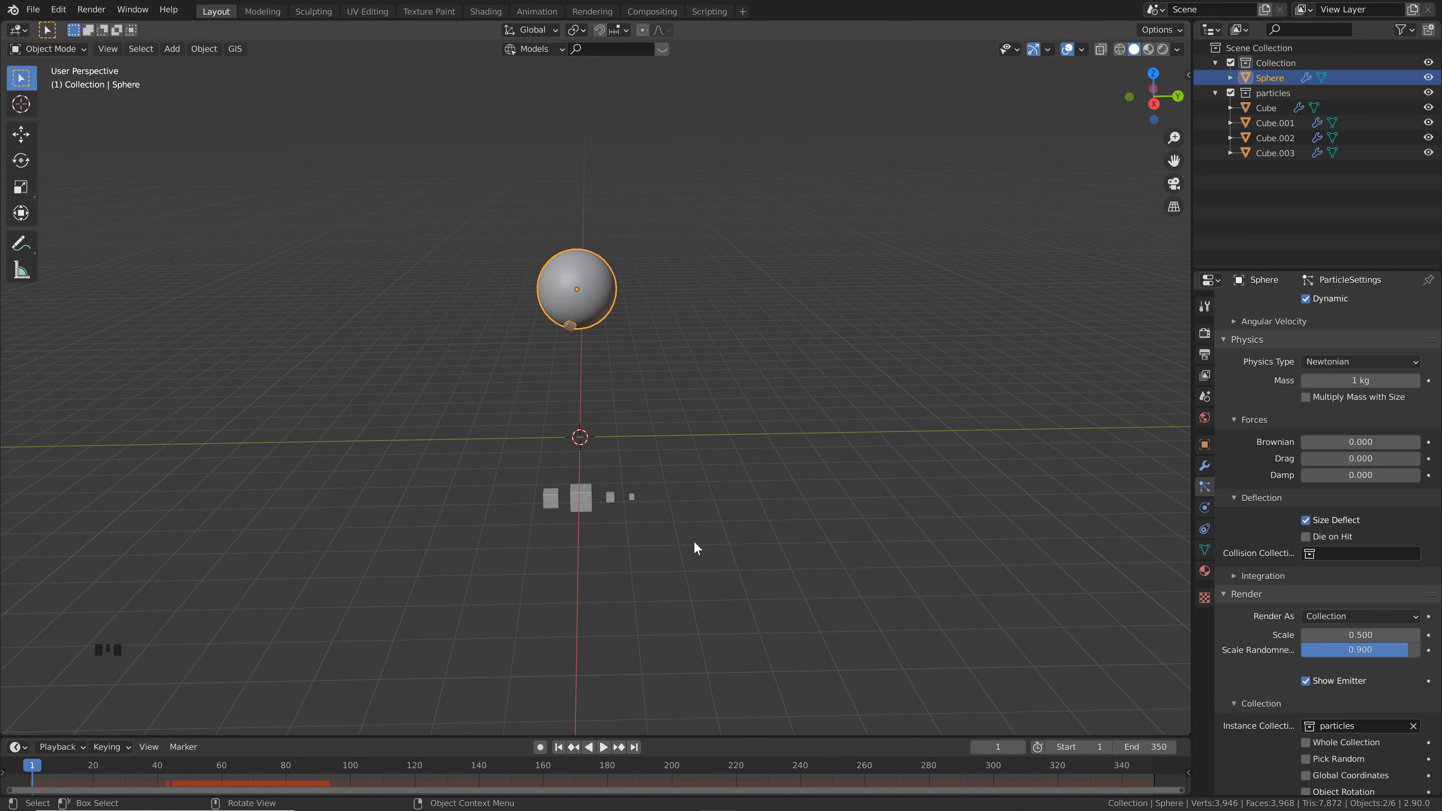
Disable gravity for the scene and briefly play the animation to check the cubes' motion
scroll(1245, 438, "up", 12)
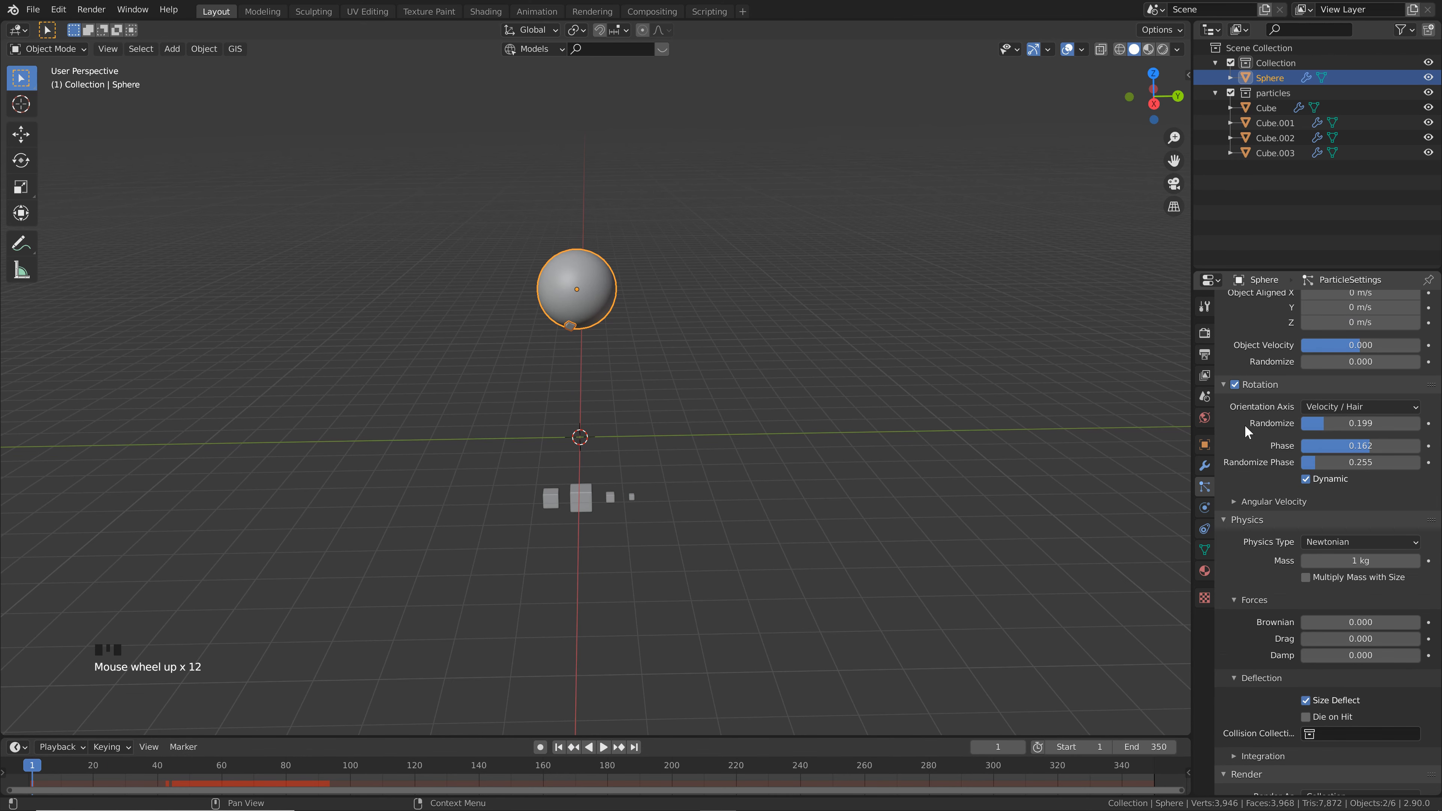
left_click(1204, 396)
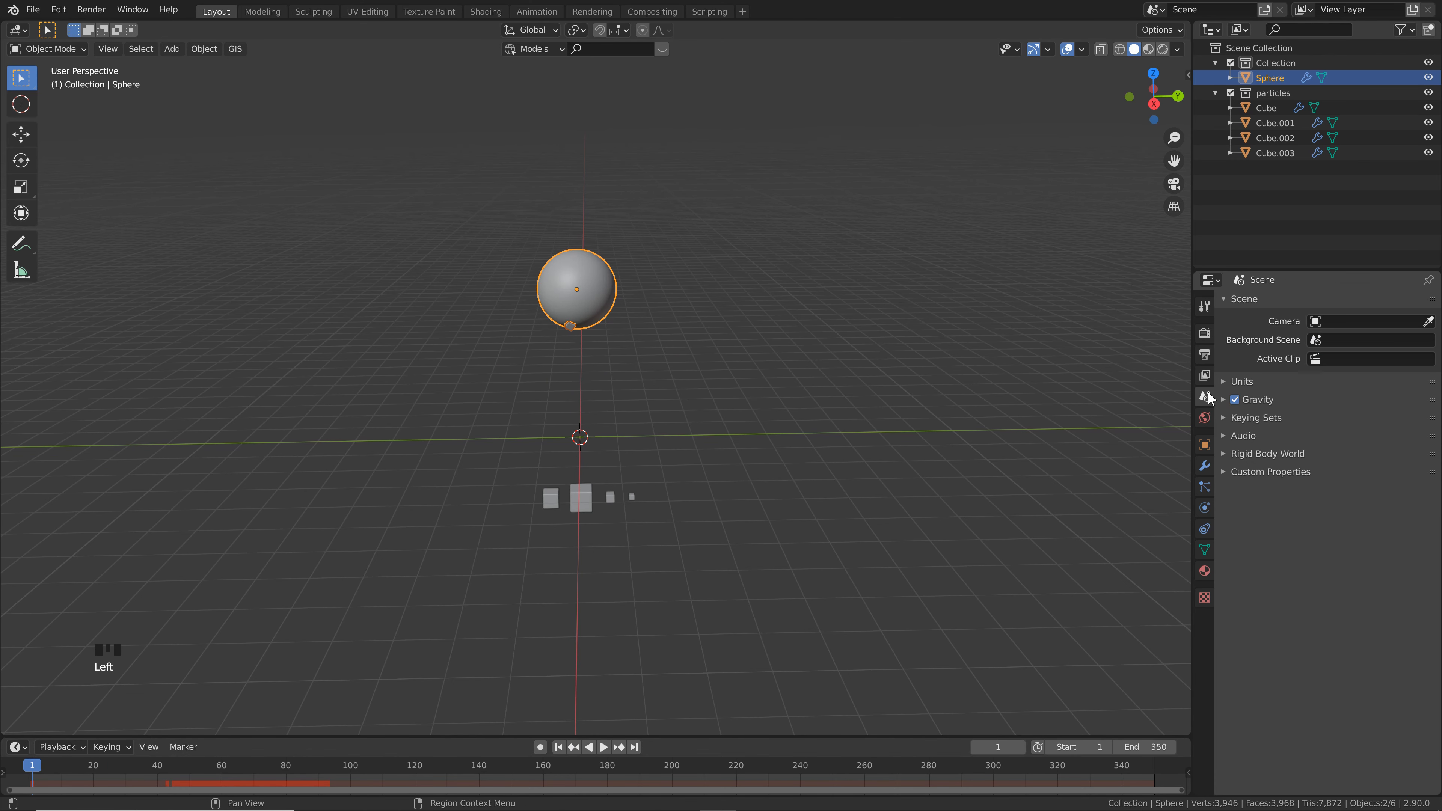
left_click(1236, 399)
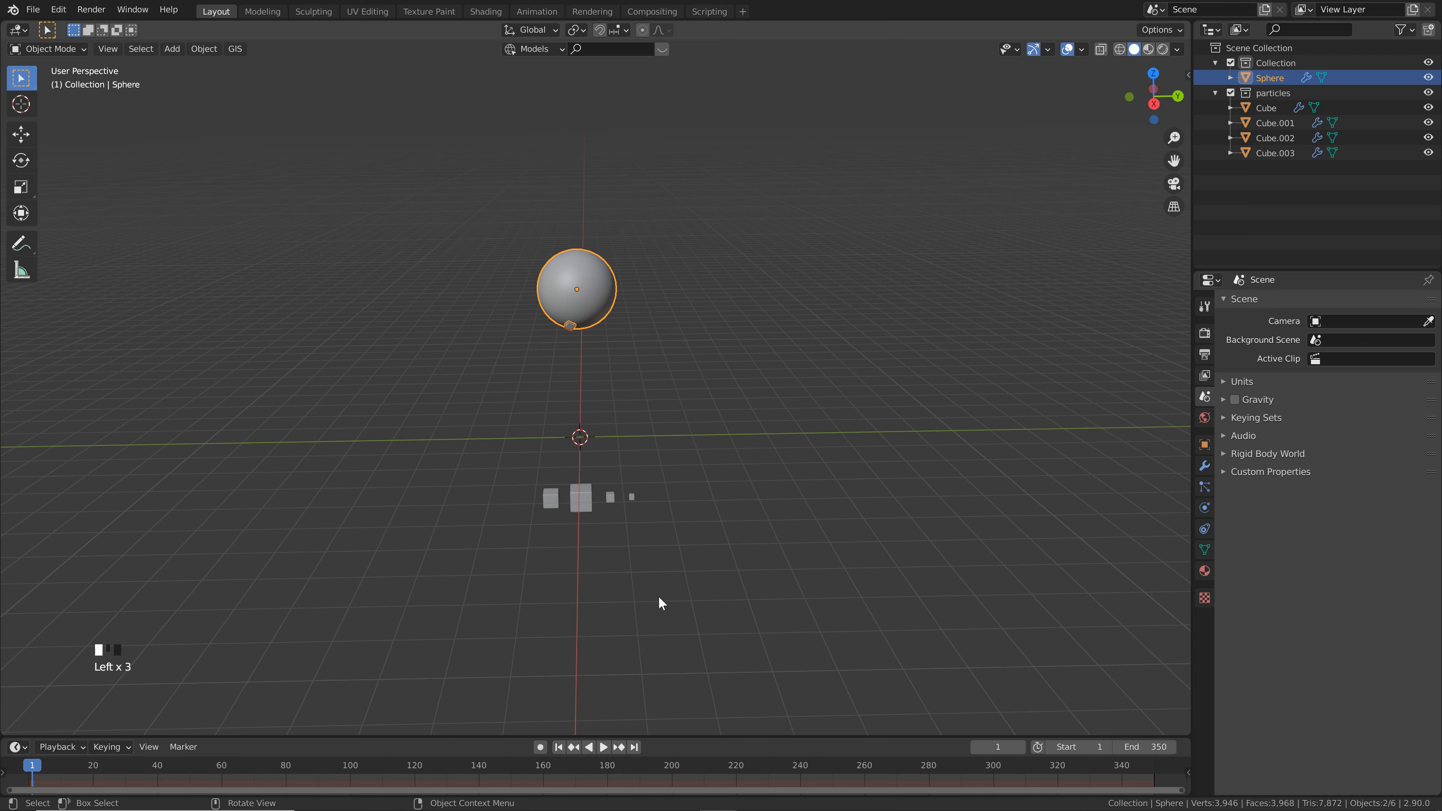
key("space")
key("space")
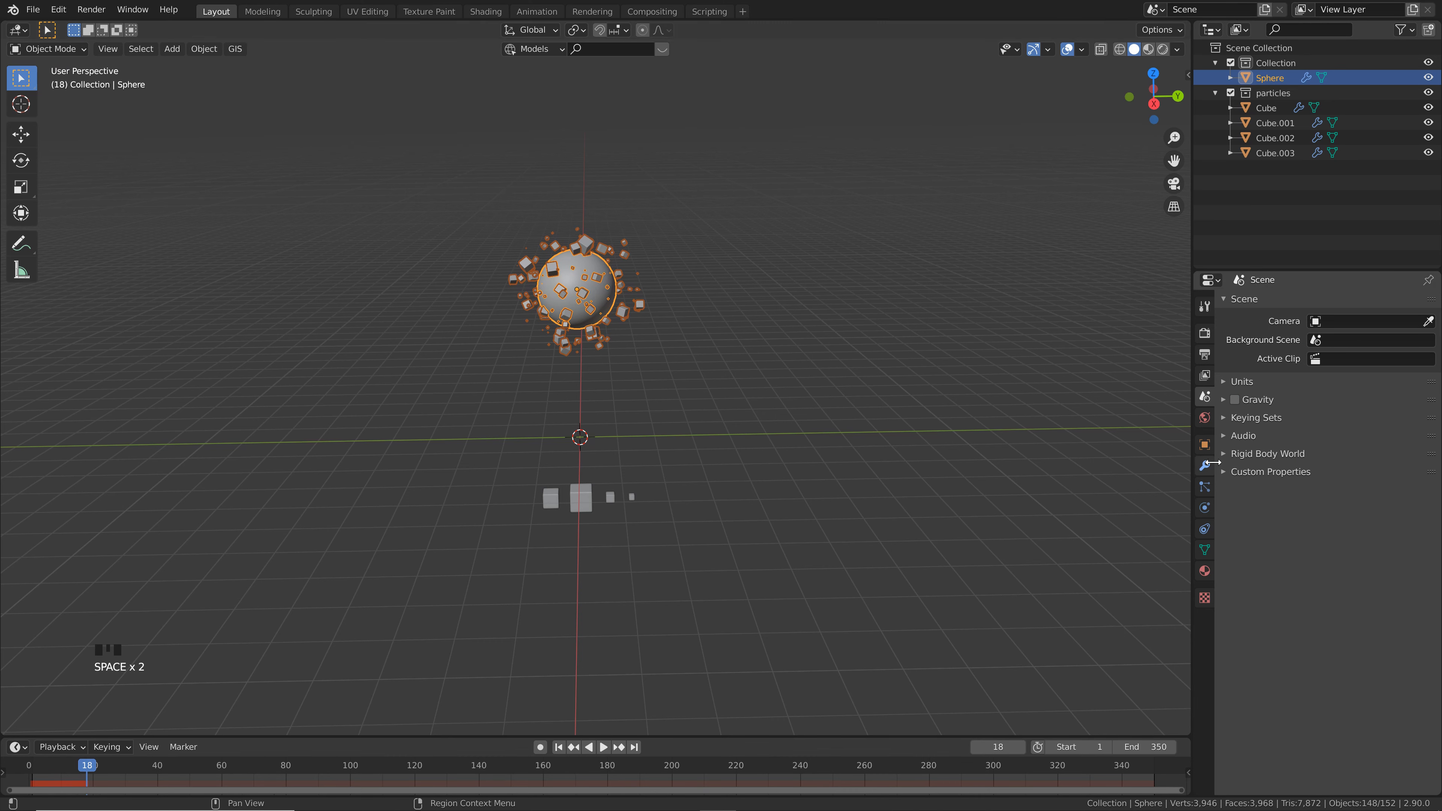
left_click(1239, 400)
Bake the sphere's particle cache and delete the bake again
left_click(1204, 486)
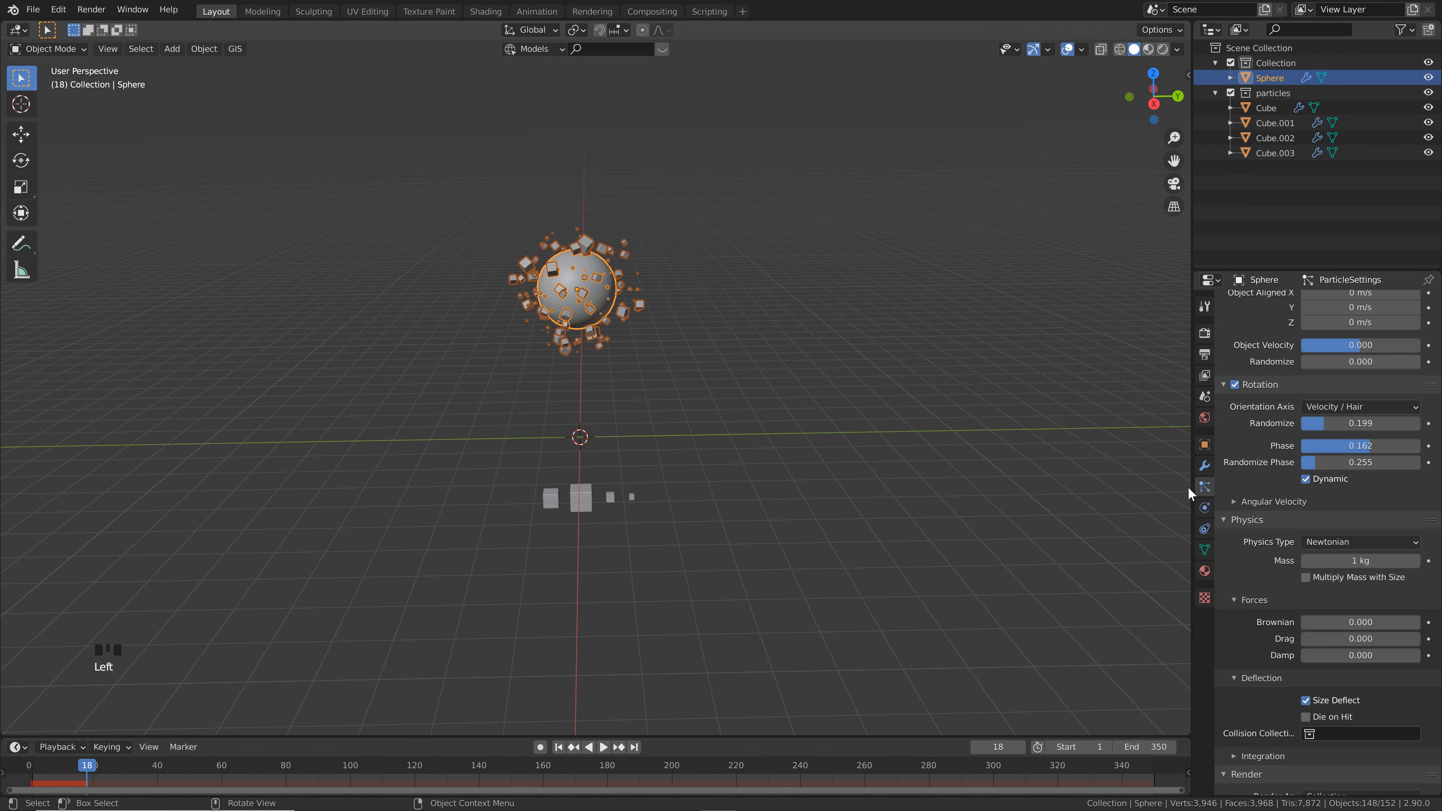
scroll(1280, 444, "up", 7)
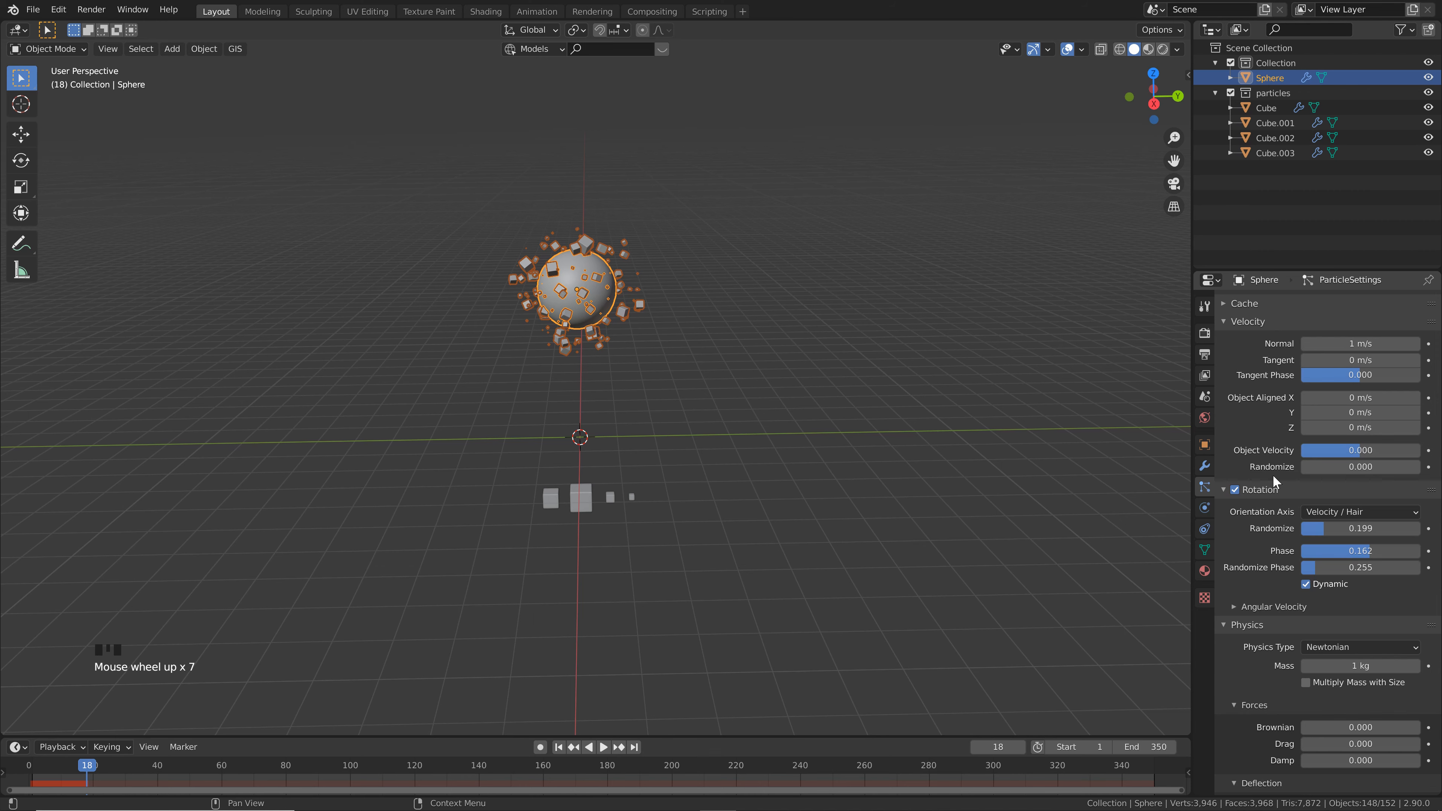
scroll(1272, 475, "up", 7)
left_click(1224, 408)
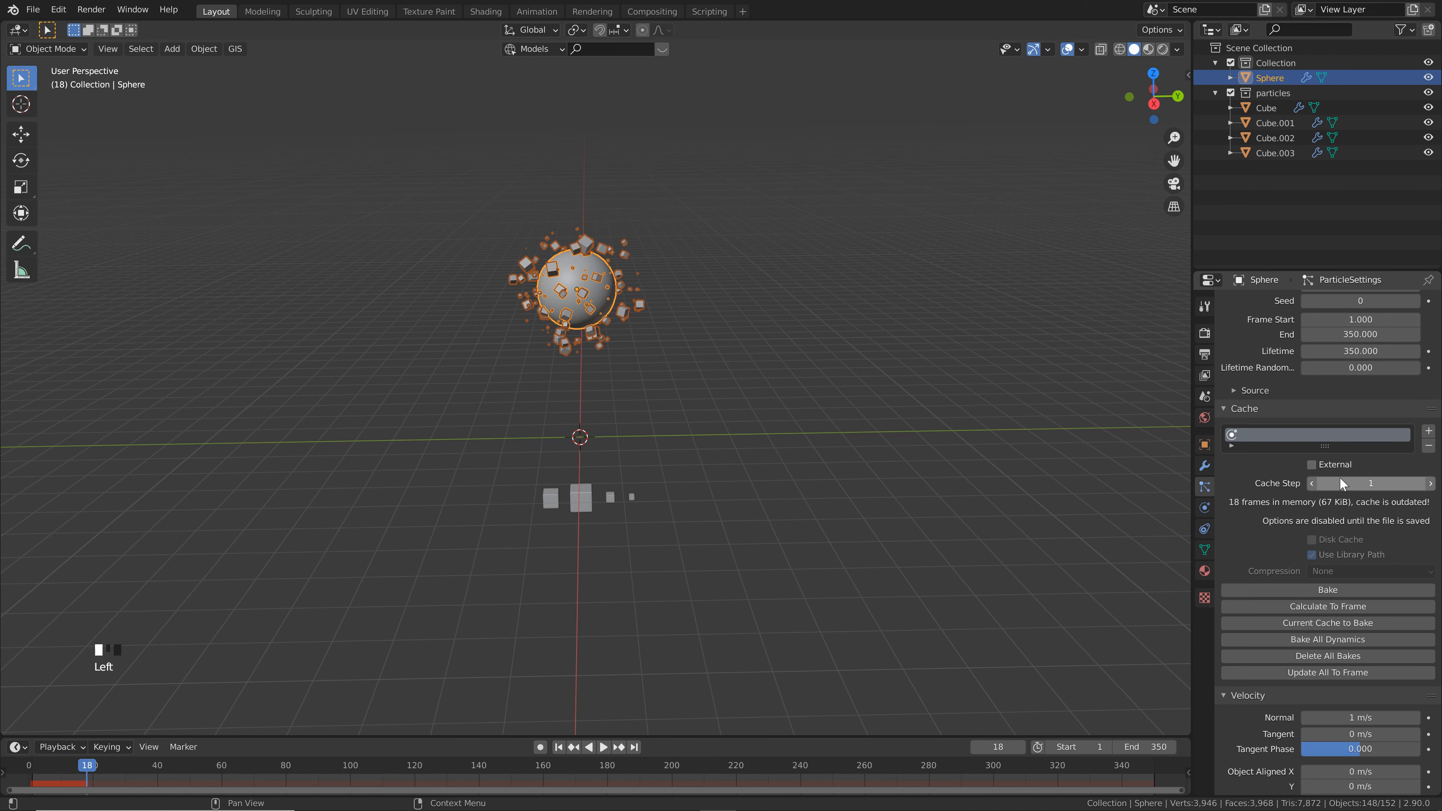
left_click(1326, 593)
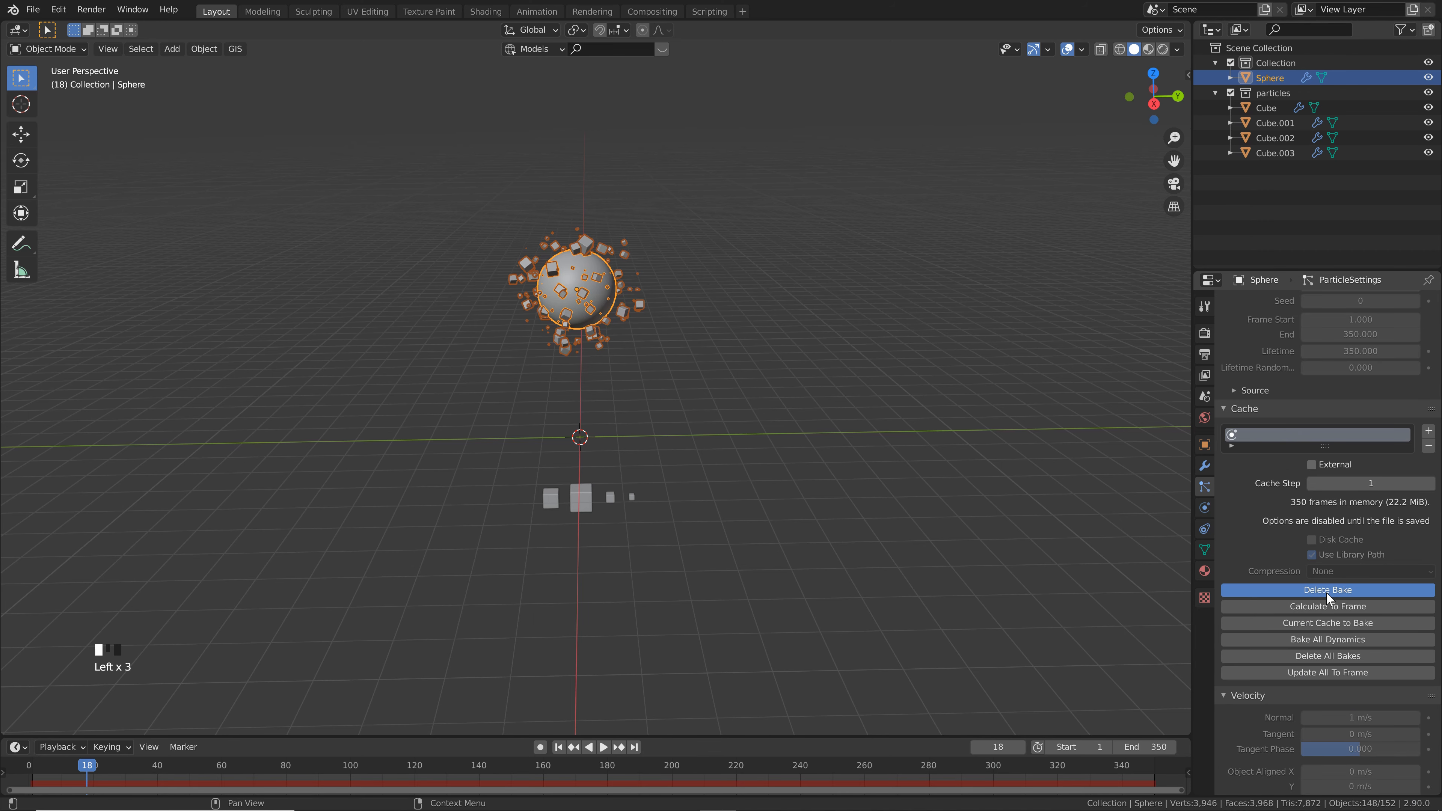
Play the cached particle animation and return to the first frame
key("space")
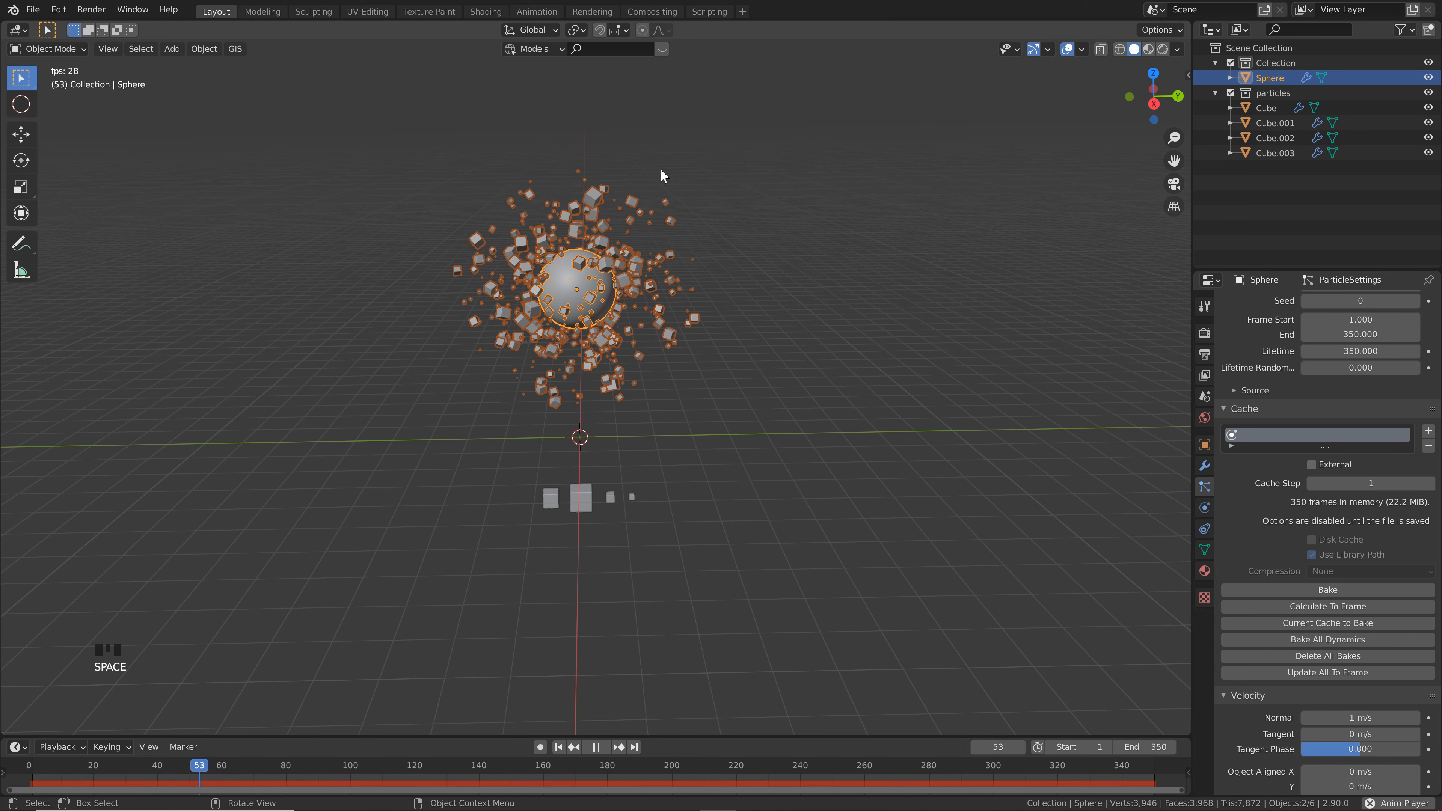
key("space")
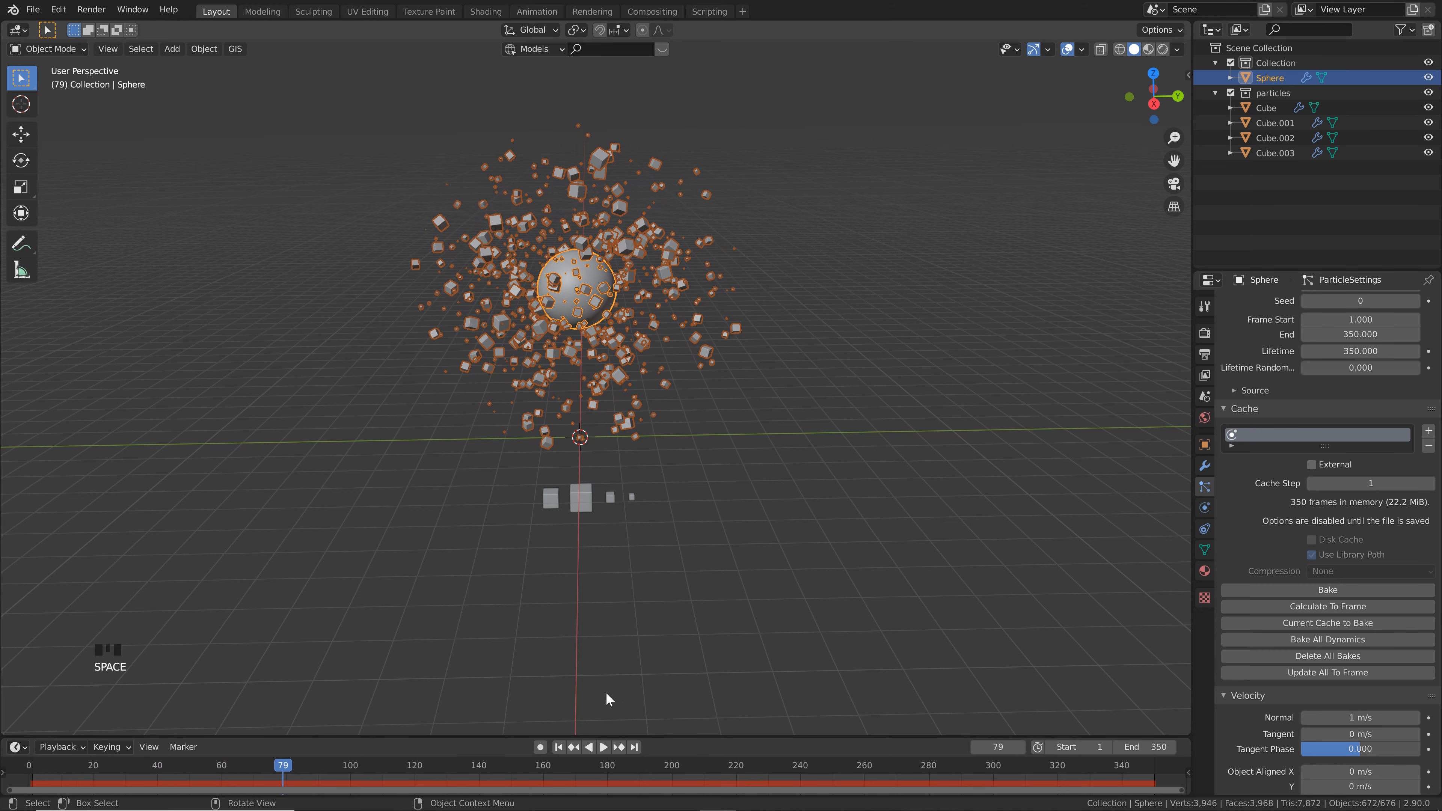
left_click(559, 747)
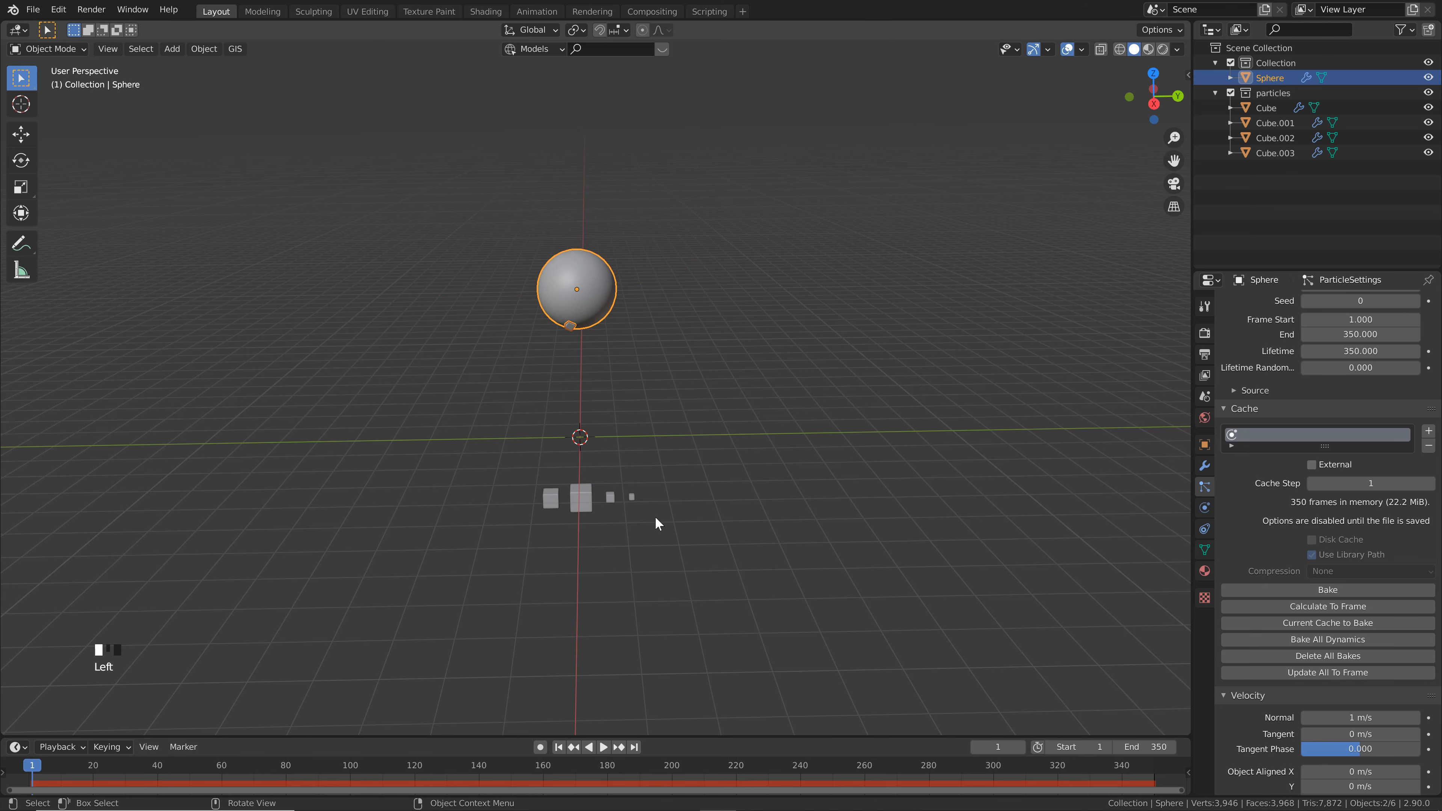
Deselect the sphere and add a Vortex force field at the world origin
middle_click_drag(486, 310, 500, 316)
left_click(543, 456)
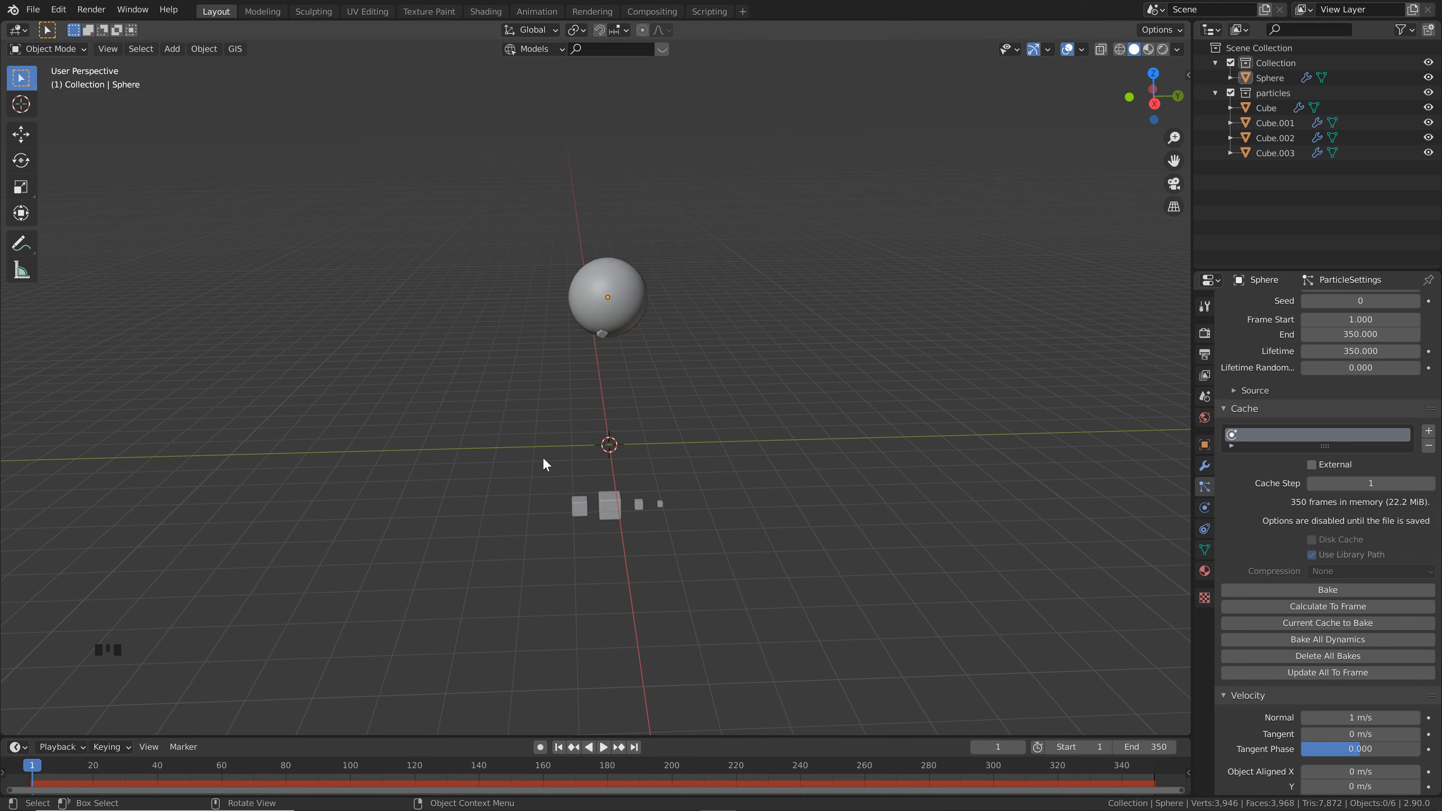
key("shift+a")
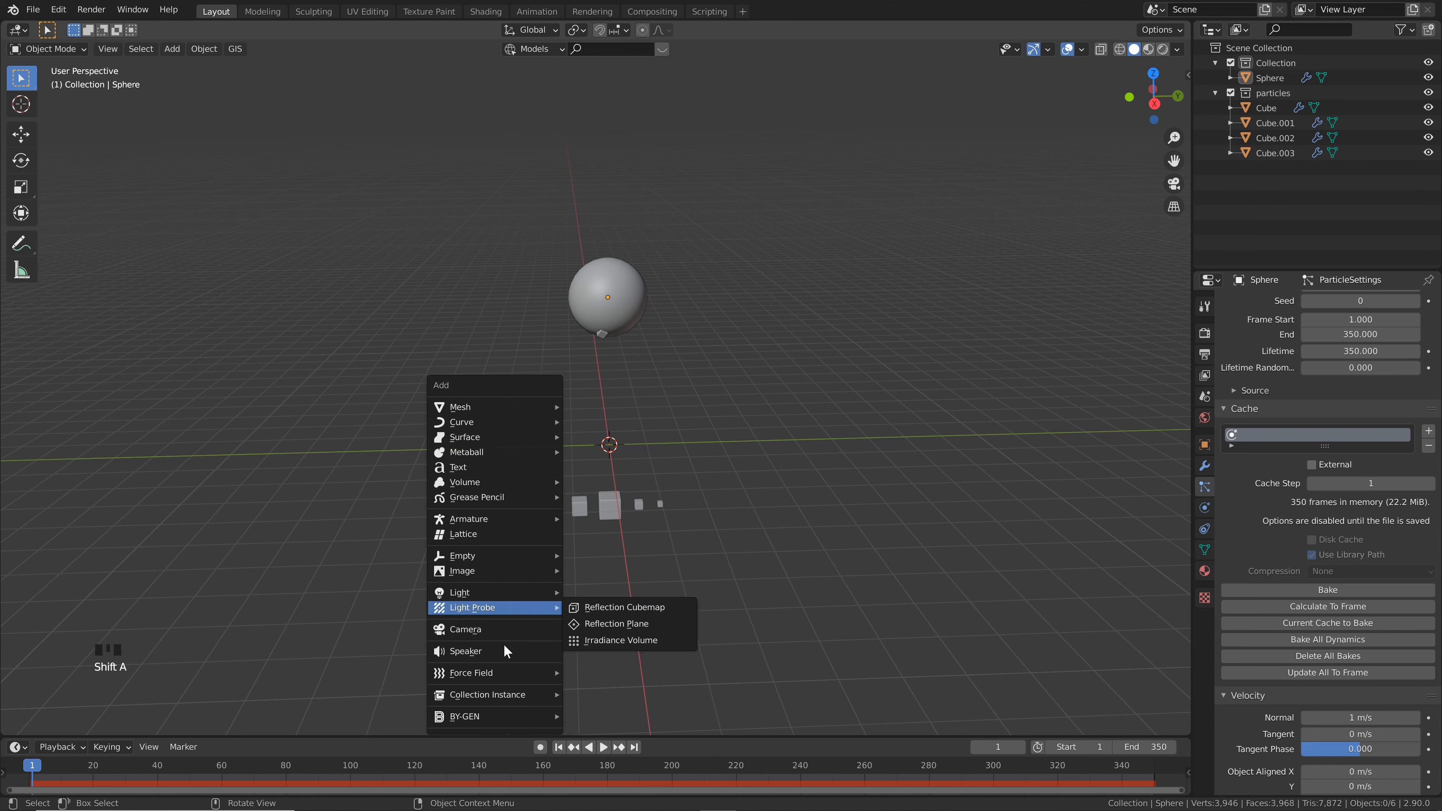
mouse_move(508, 672)
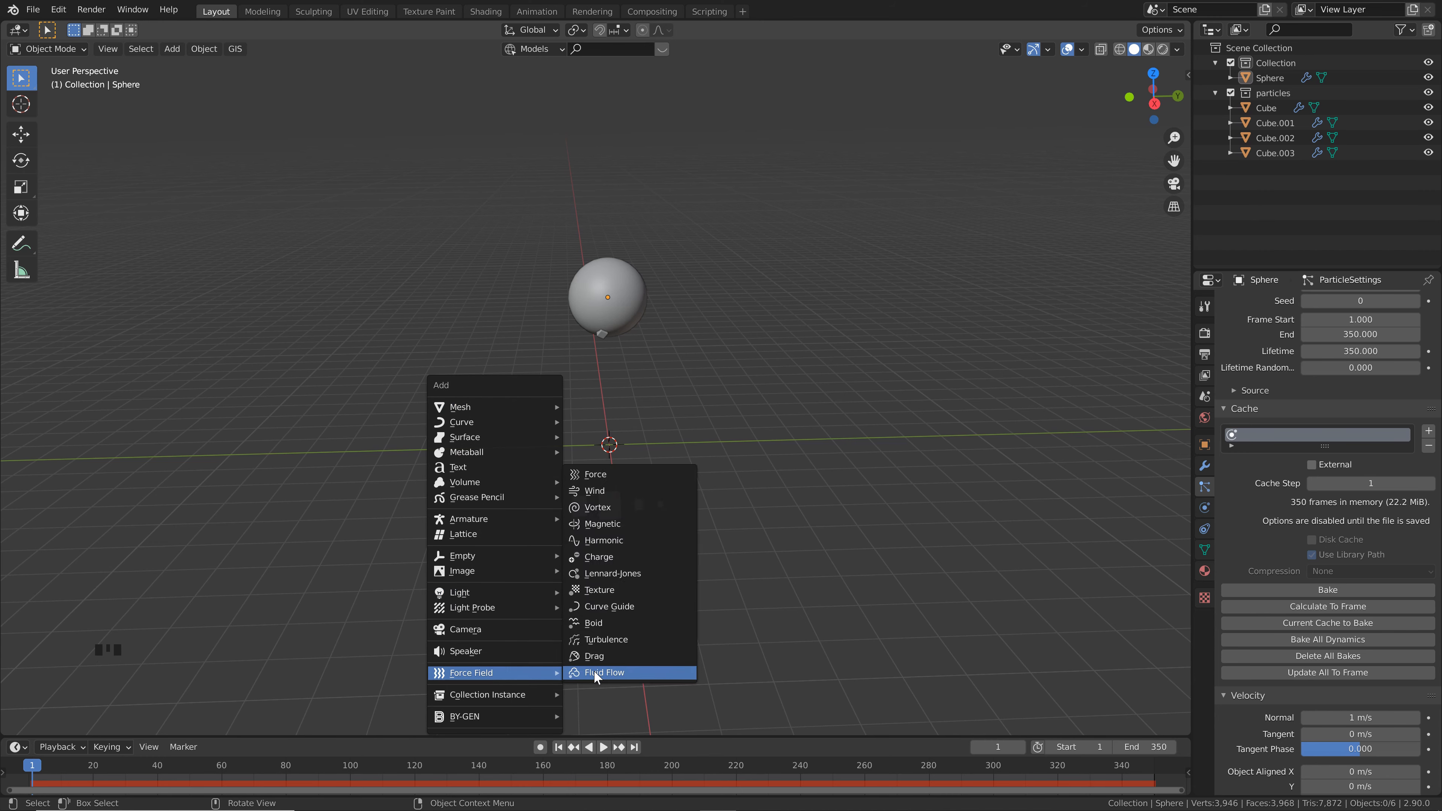
left_click(597, 506)
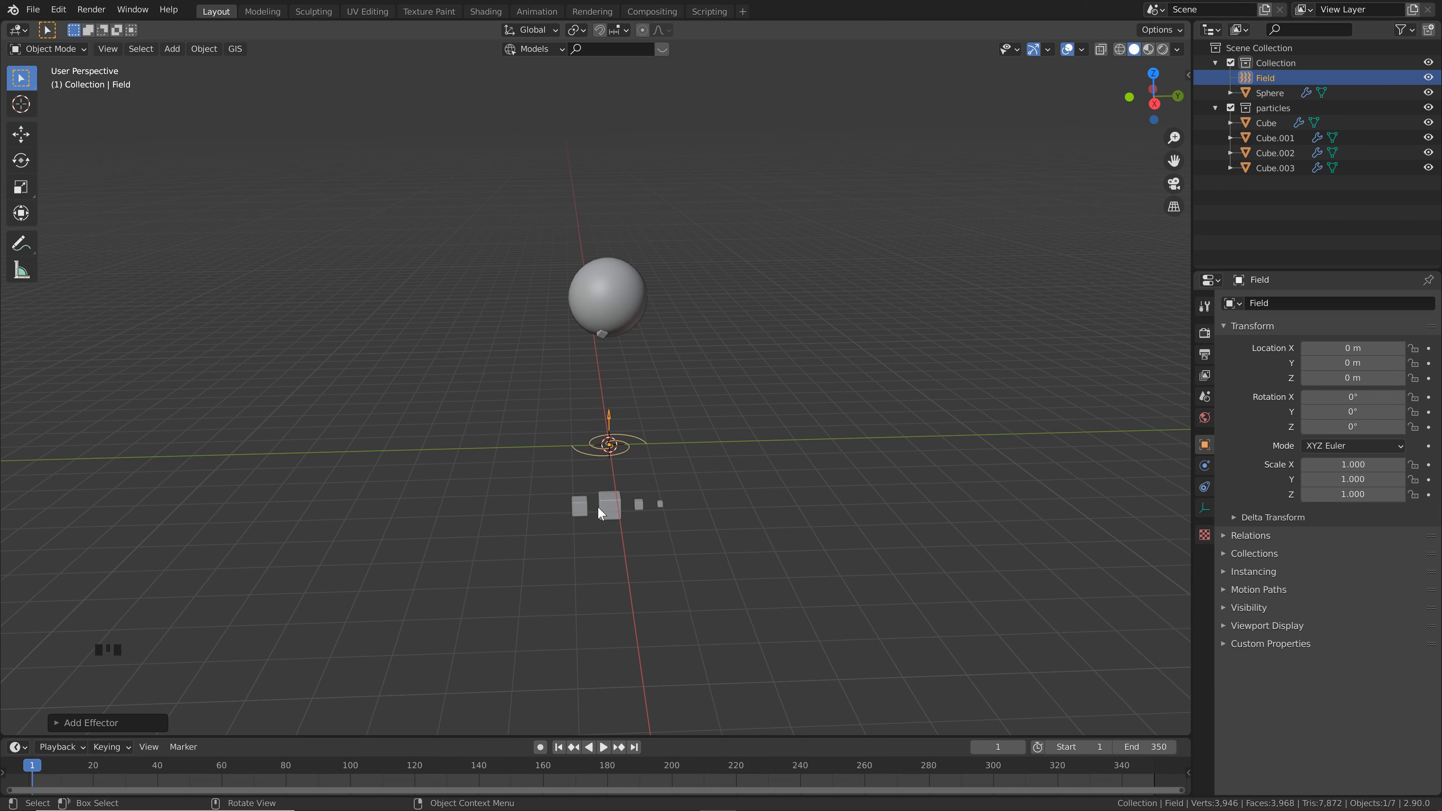
Add a Force type force field at the same point as the vortex
scroll(648, 452, "up", 2)
key("shift+a")
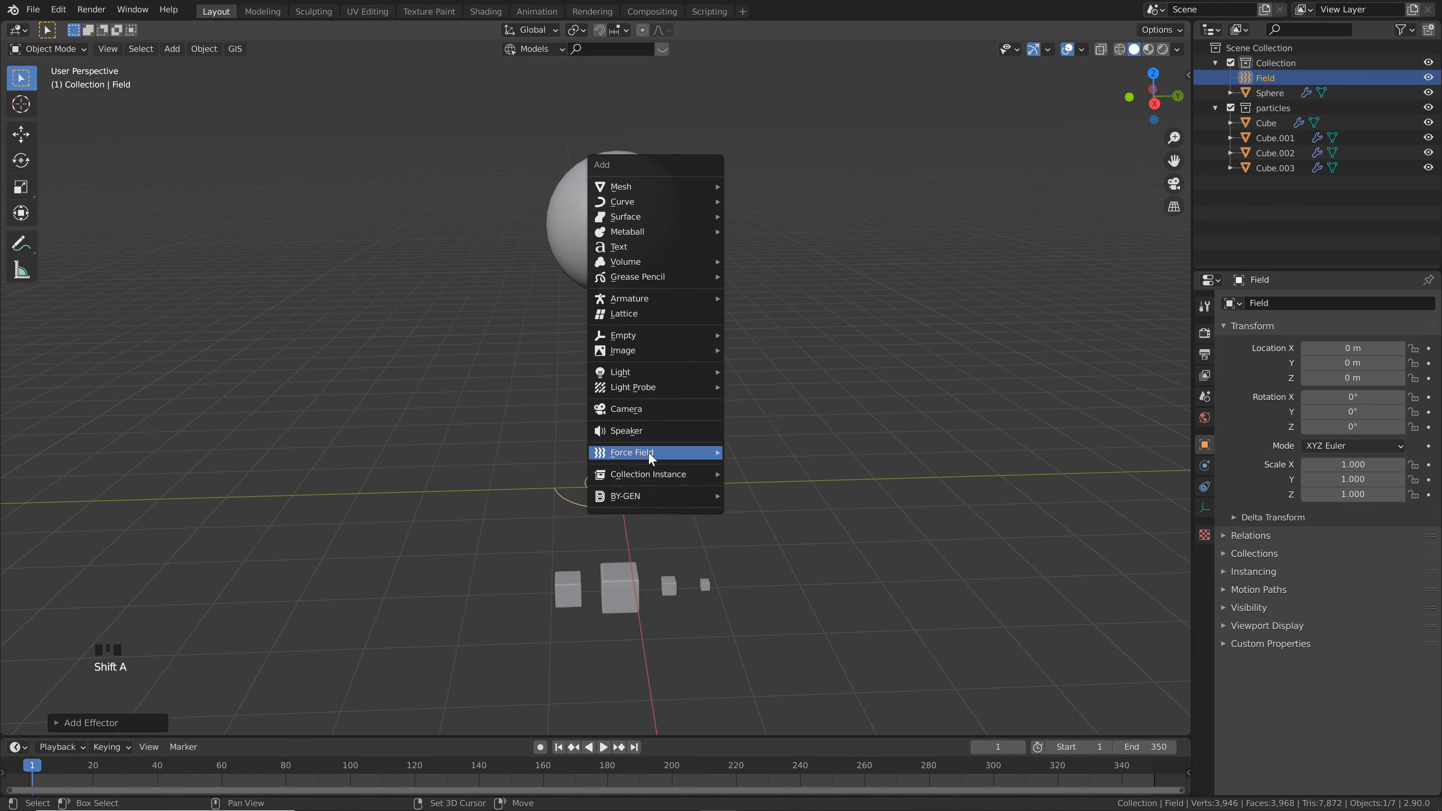
mouse_move(648, 452)
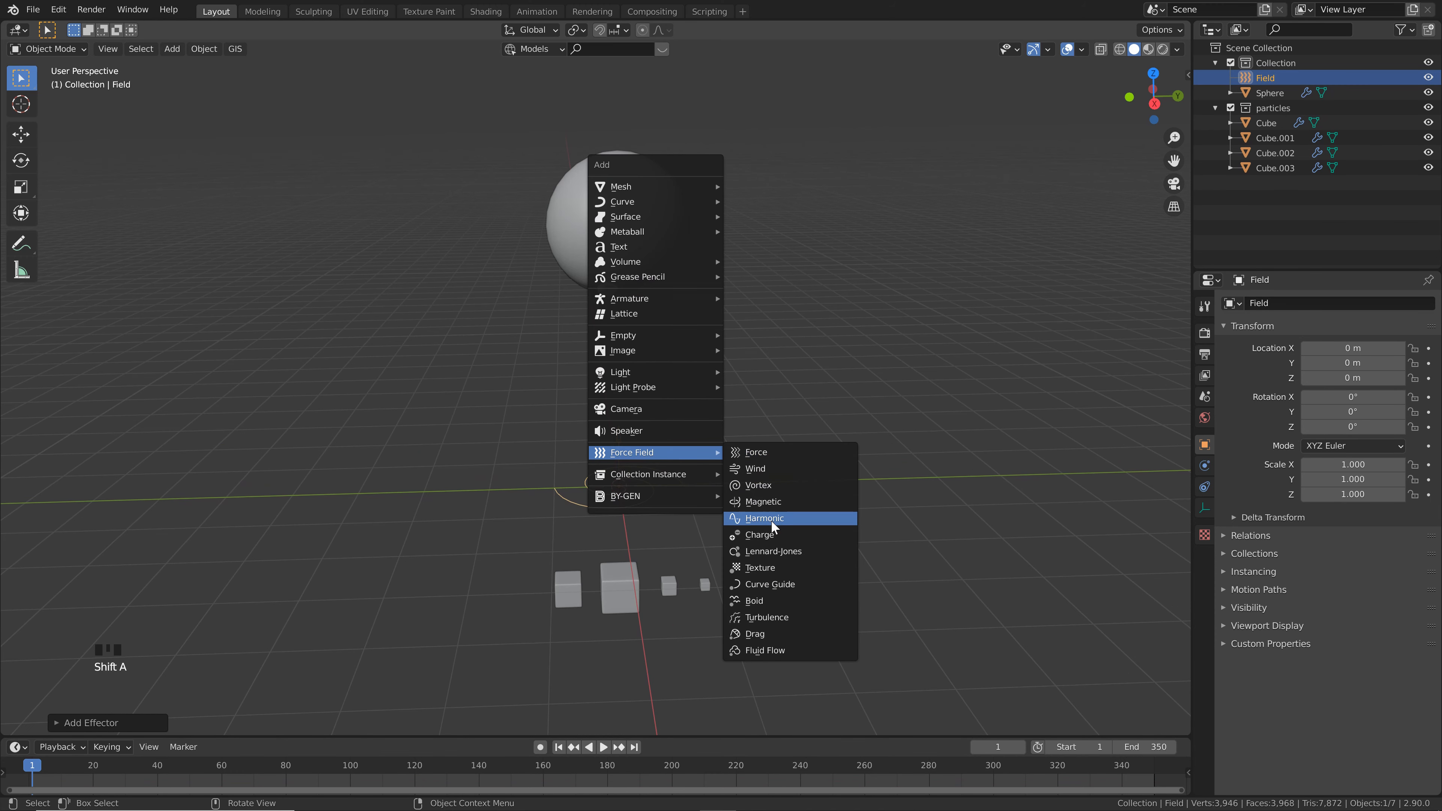
left_click(774, 449)
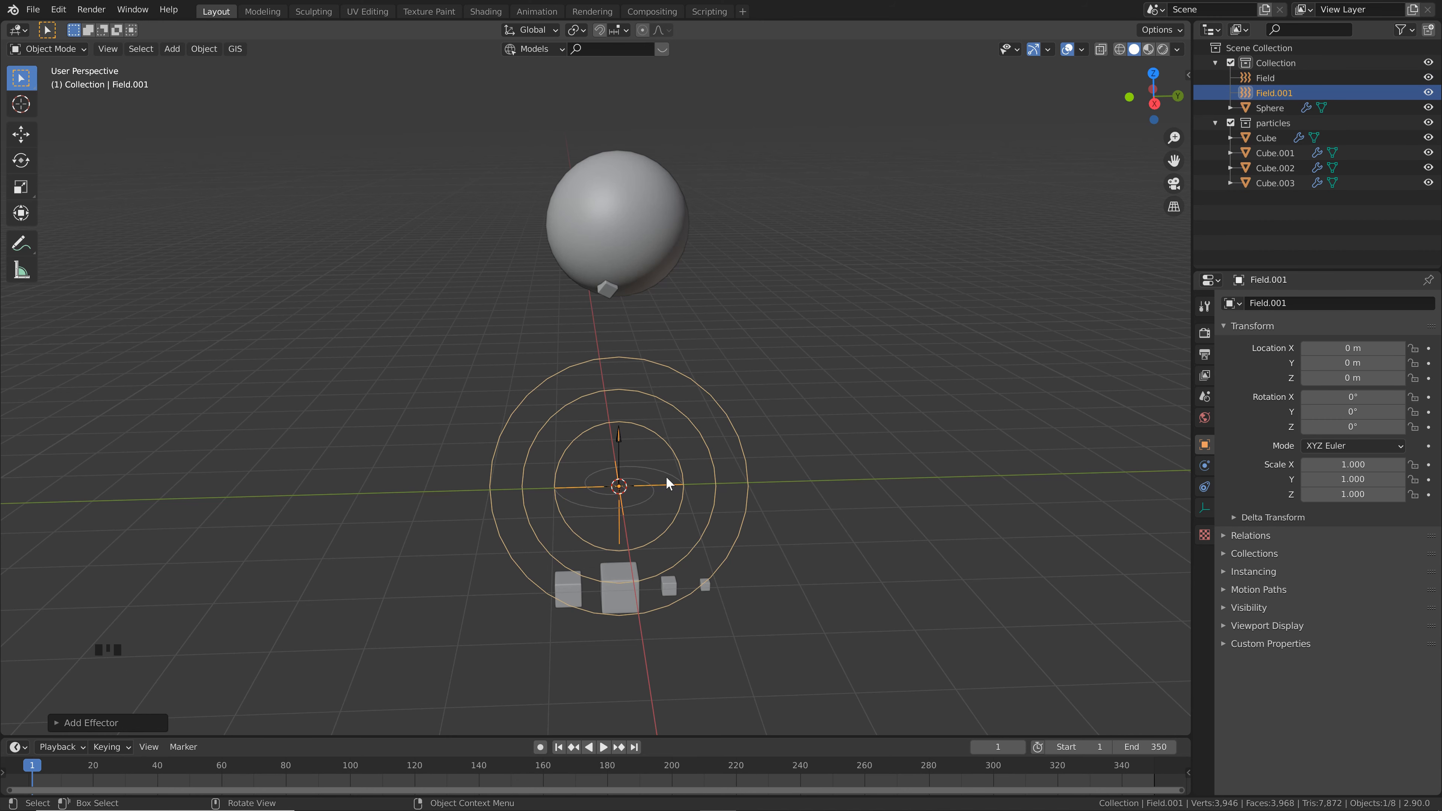
Parent the Force field to the vortex with Object (Keep Transform) and test the link with a cancelled move
left_click(645, 467, "shift")
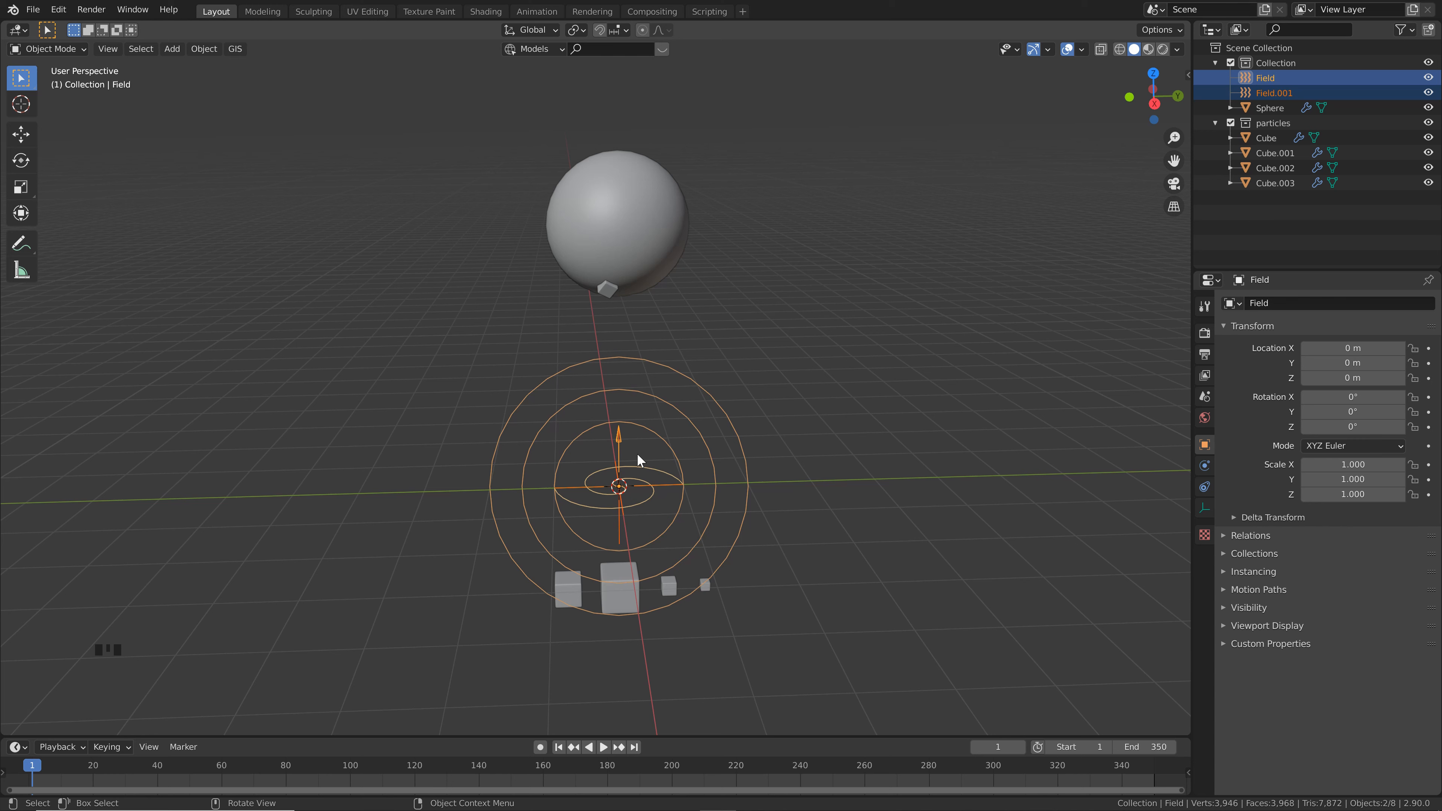
key("ctrl+p")
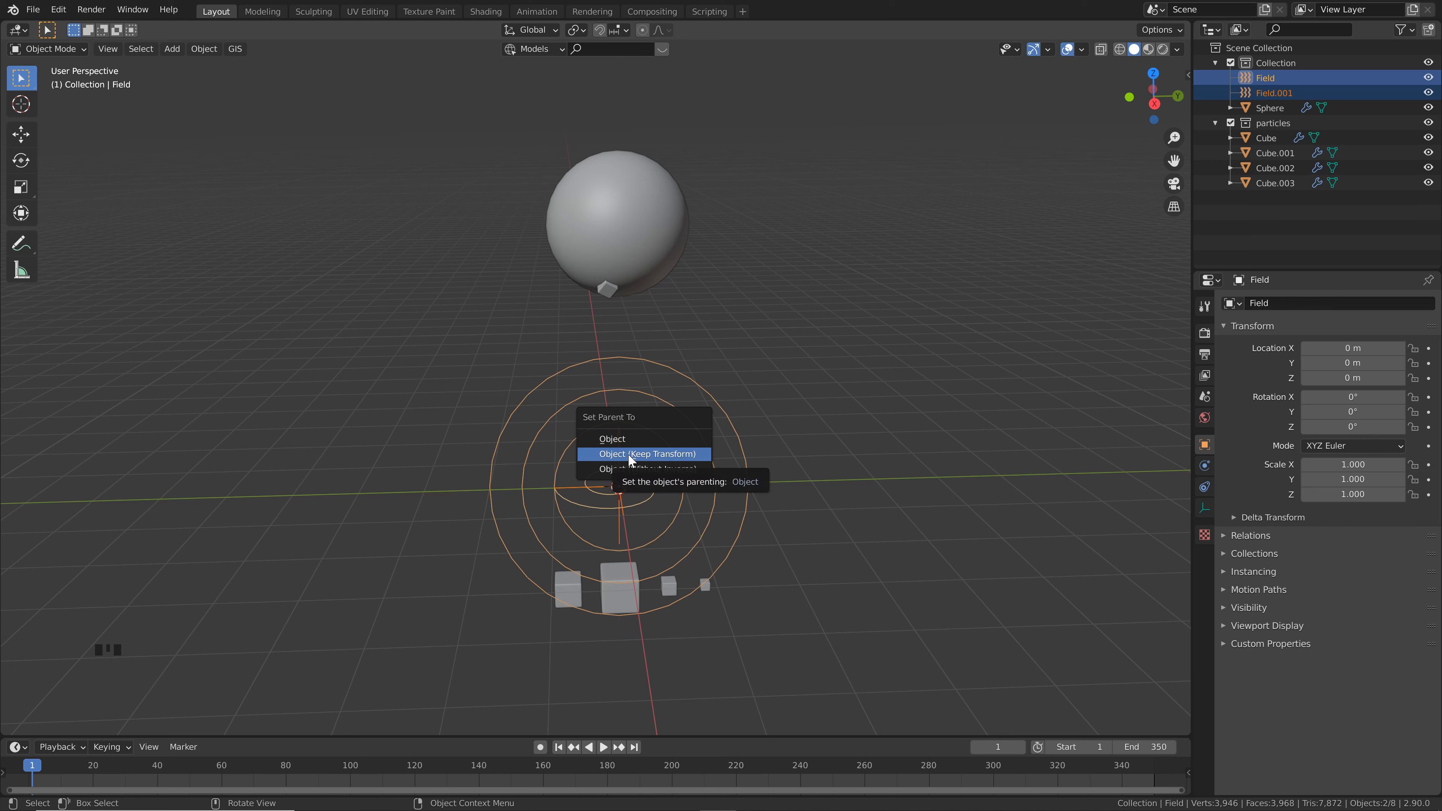
left_click(627, 453)
left_click(628, 453)
key("g")
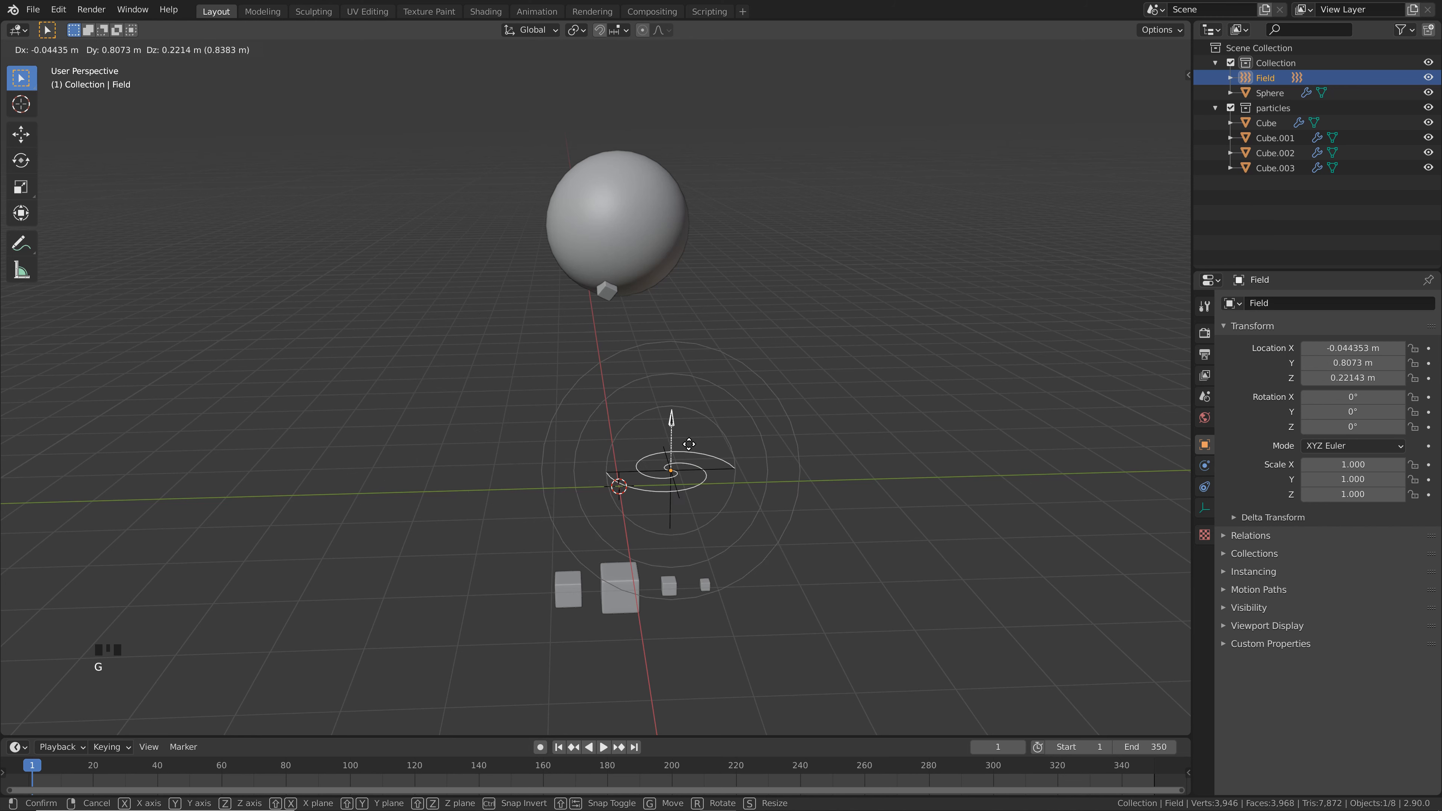
right_click(543, 391)
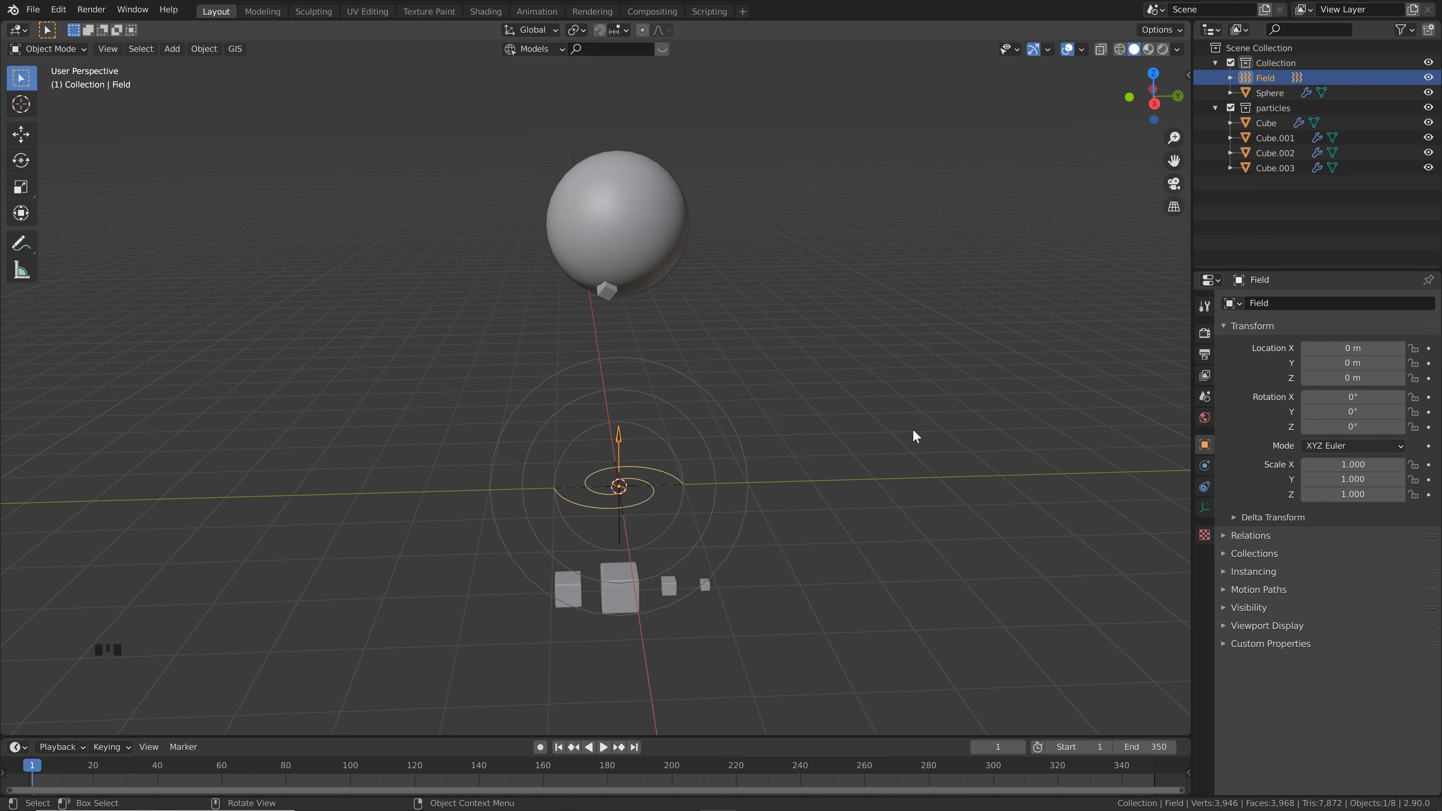
Set the vortex field's inflow to 0.1 in its physics settings
left_click(1205, 465)
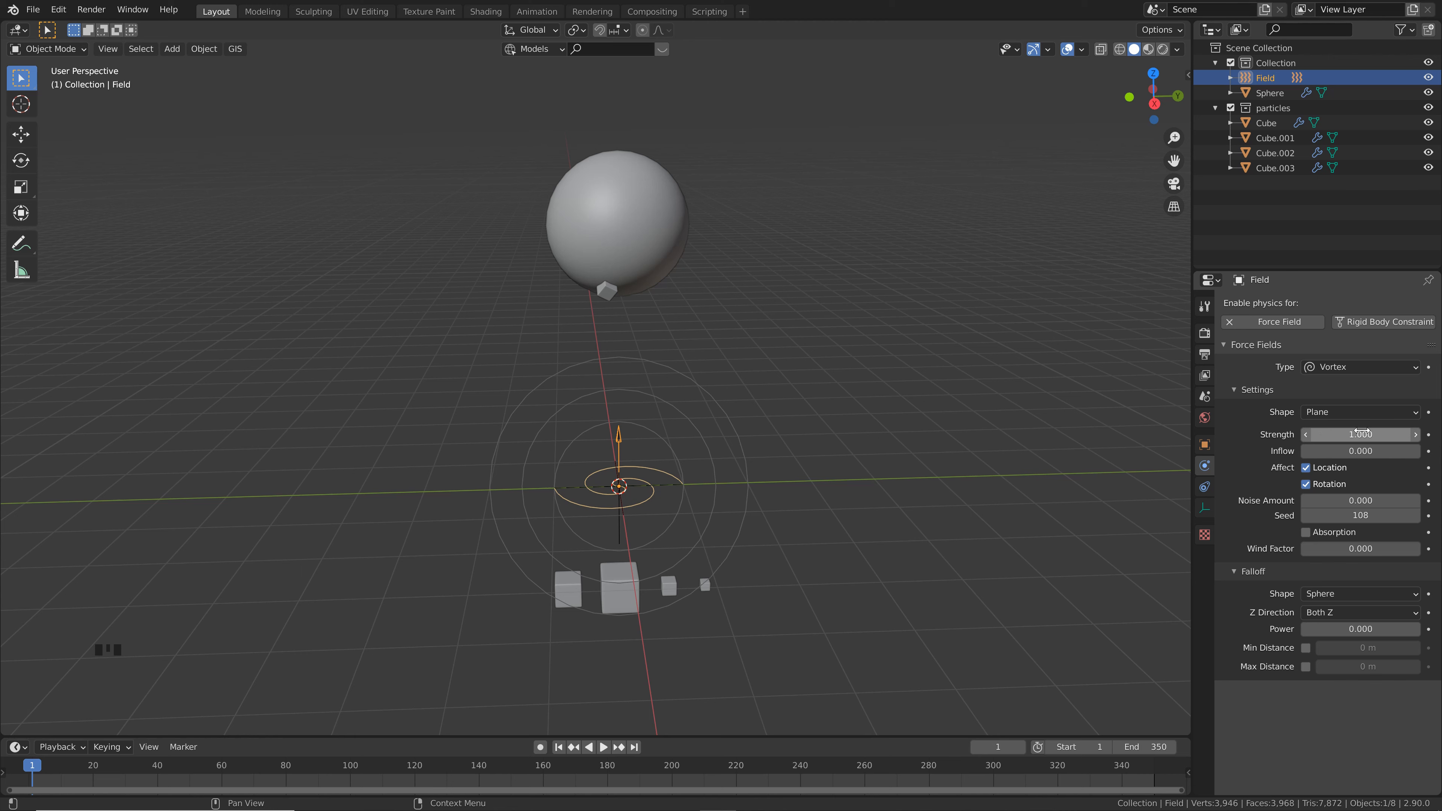
left_click(1356, 449)
key("BackSpace")
type("1")
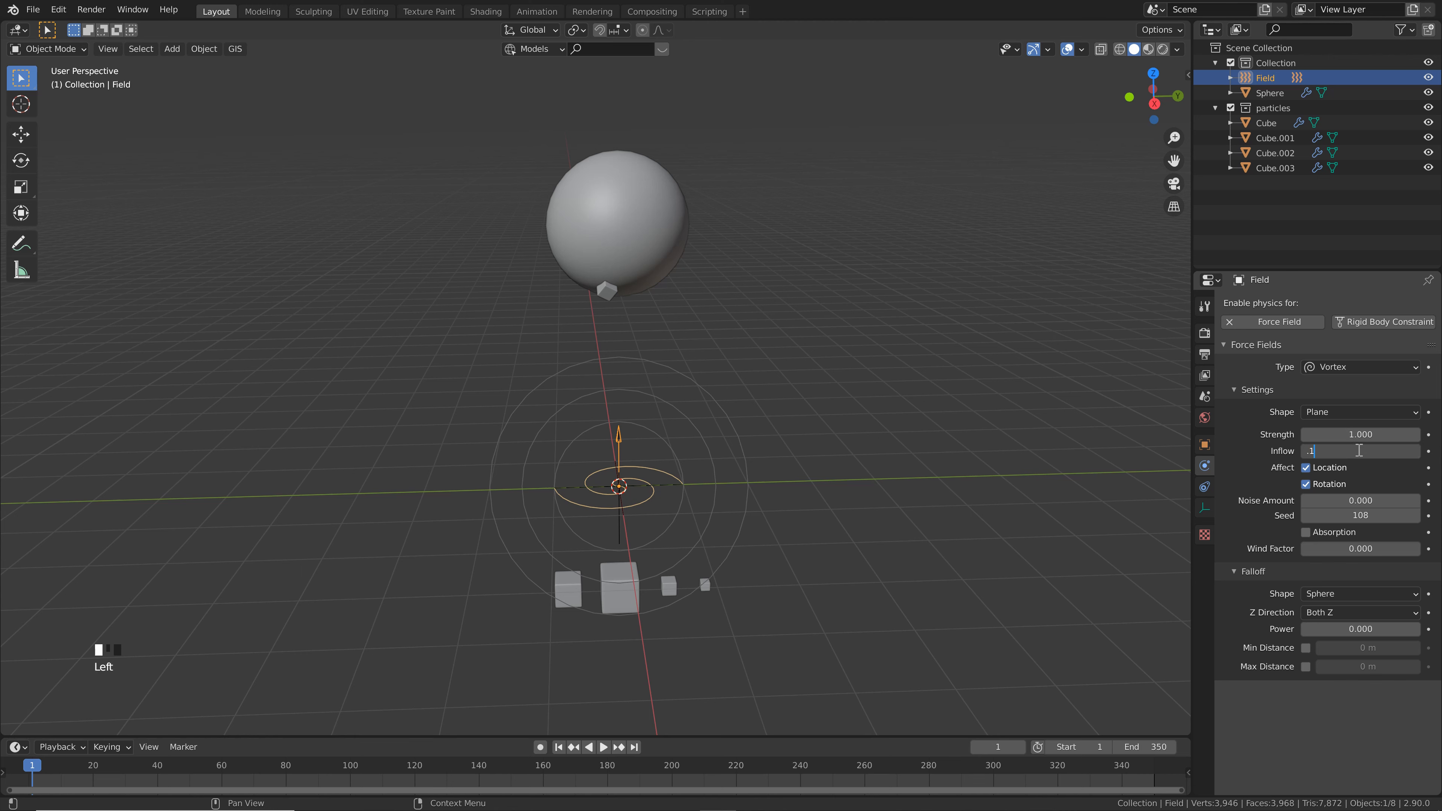
key("Return")
Select the Force field at the vortex's centre and set its strength to 8 and flow to 1
key("shift+a")
left_click(681, 359)
scroll(785, 423, "up", 2)
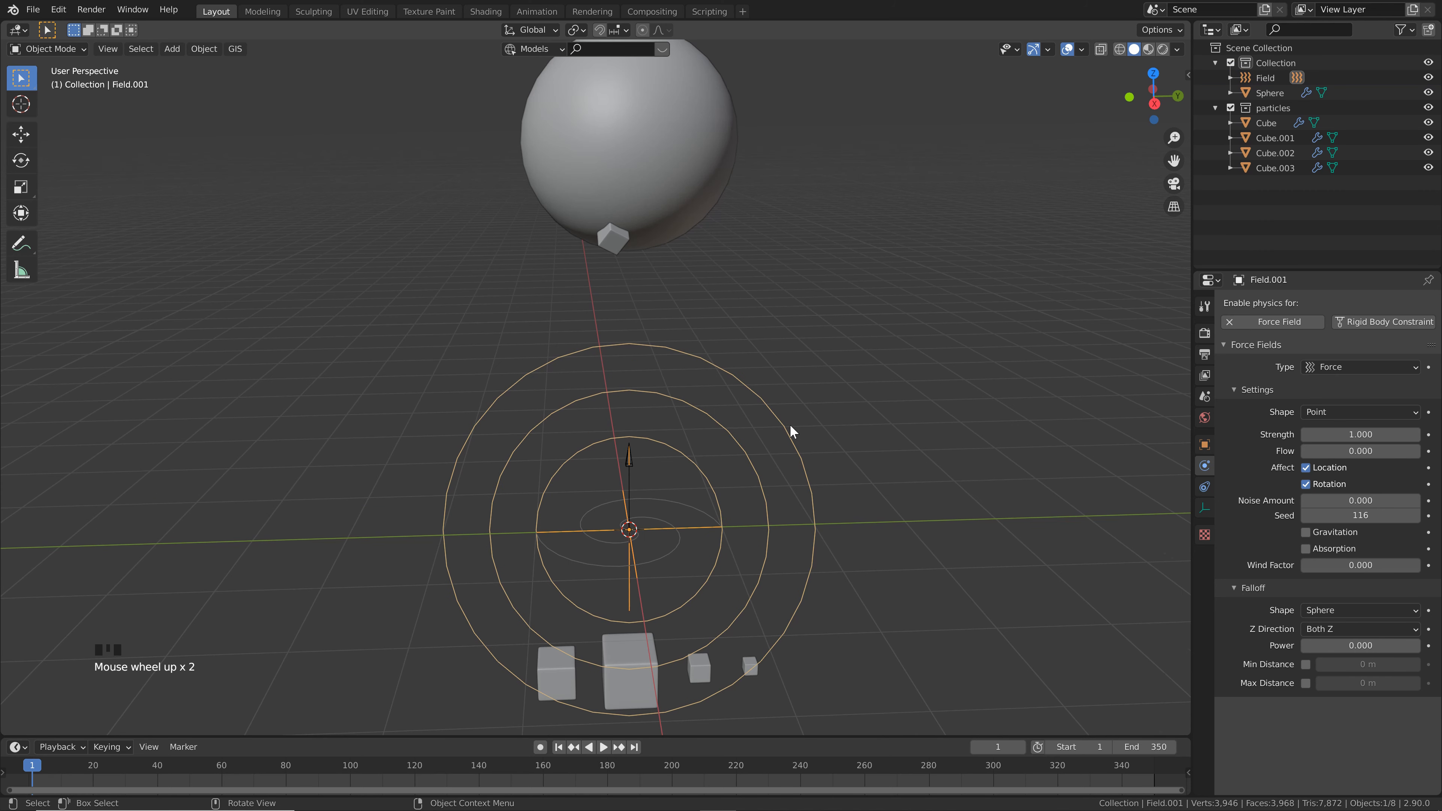
scroll(790, 424, "down", 1)
left_click(1353, 435)
type("8")
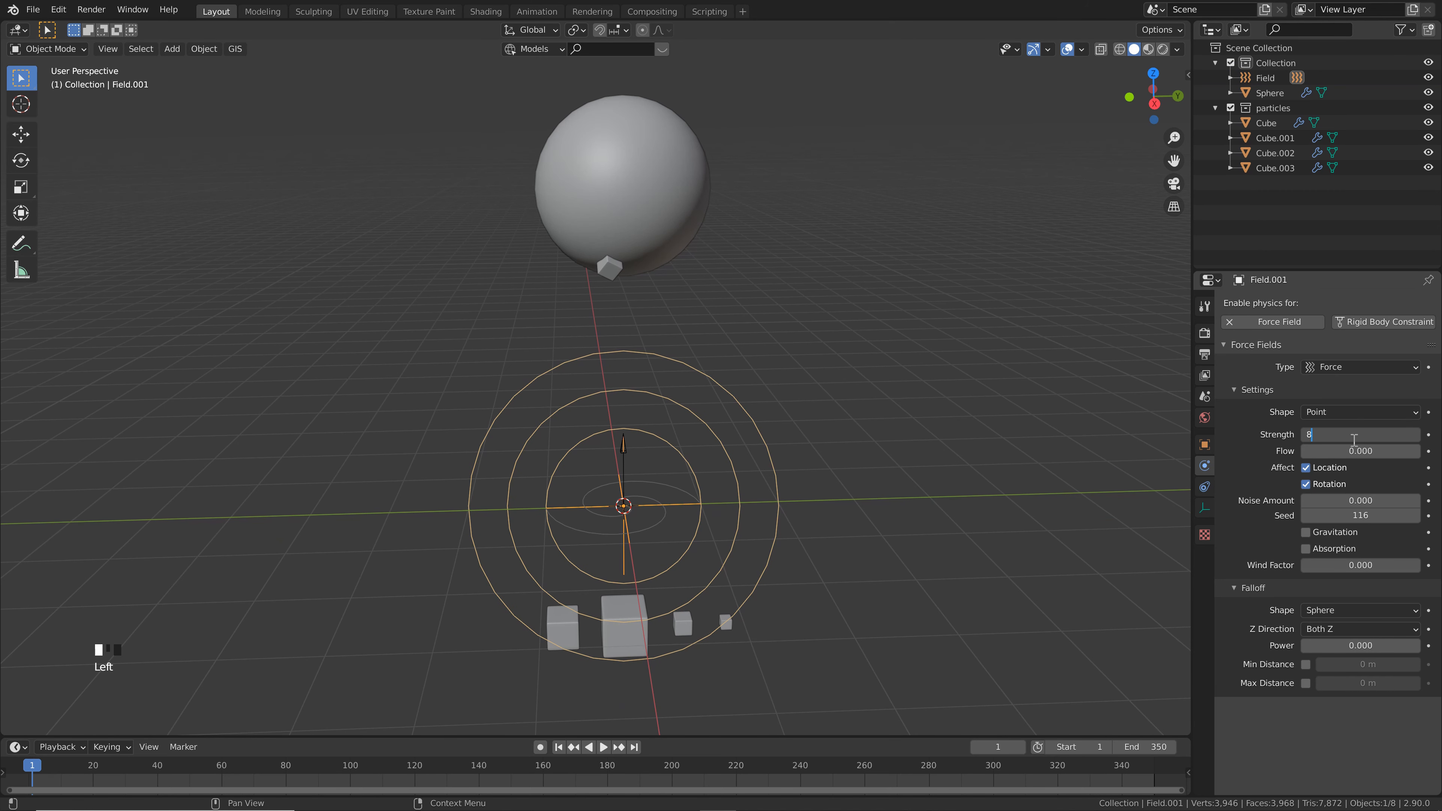
key("Return")
left_click_drag(1357, 450, 1362, 446)
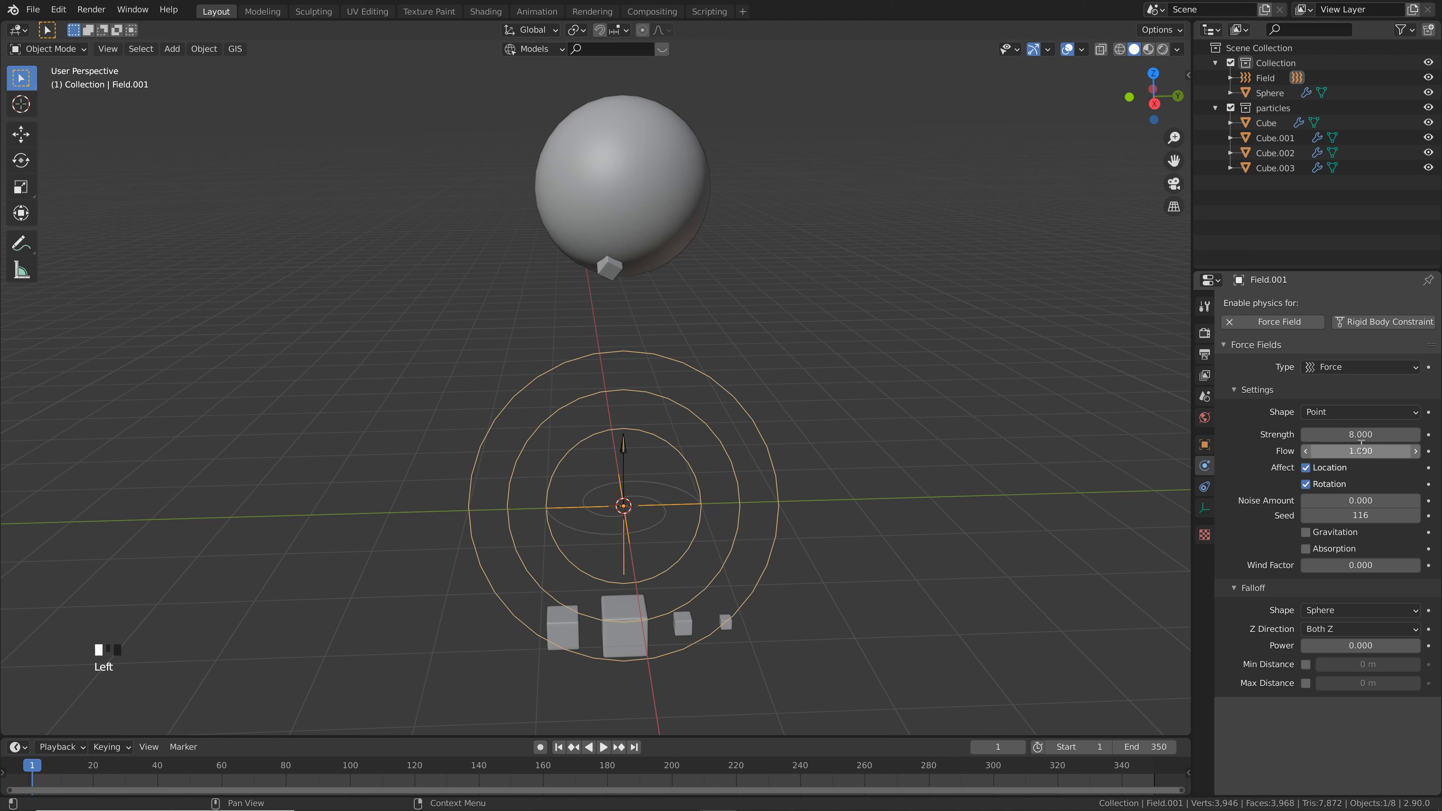
Set the Force field's falloff power to 1
double_click(1361, 645)
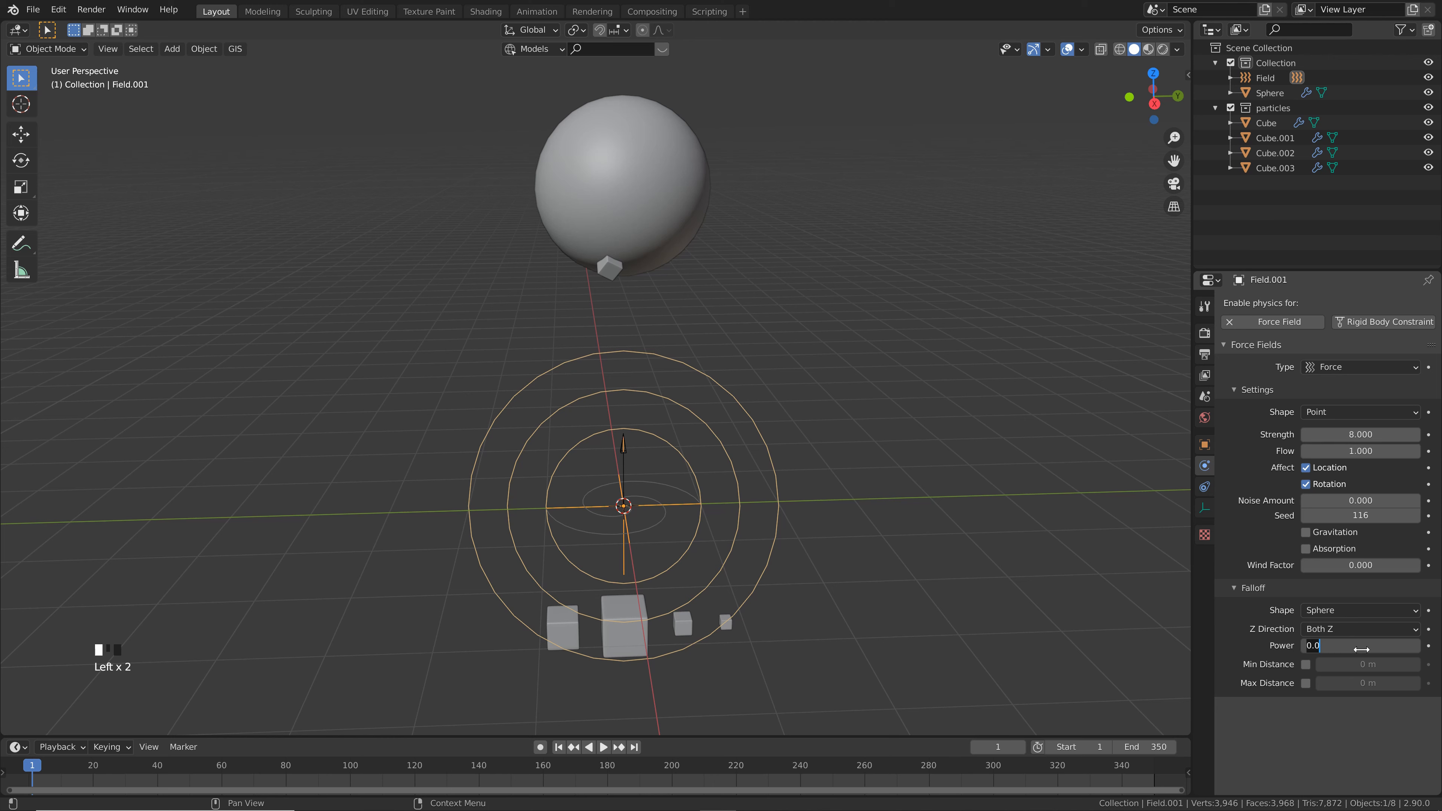
type("1")
key("Return")
Move the vortex field 10 m up along the global Z axis
scroll(1363, 647, "down", 1)
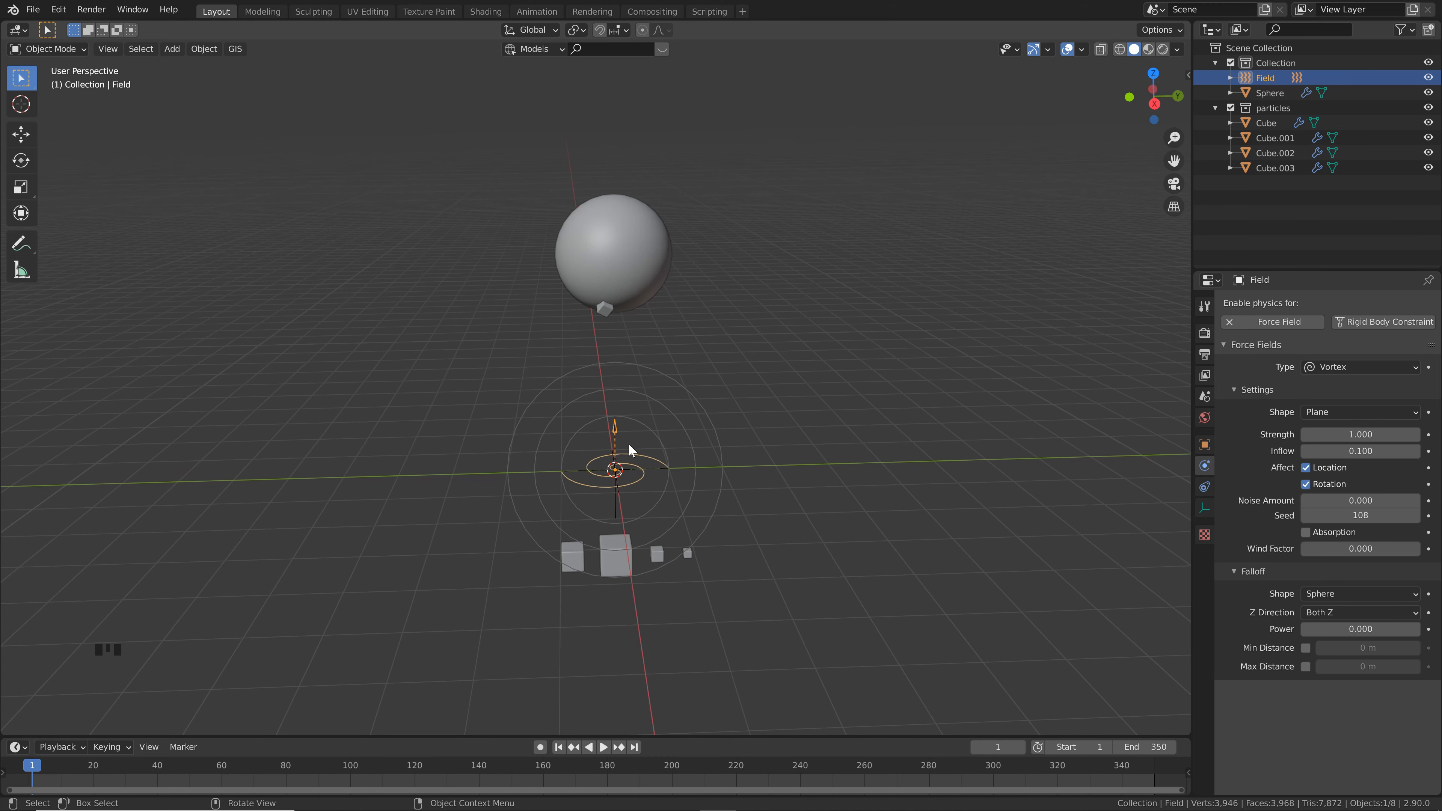
scroll(629, 445, "down", 2)
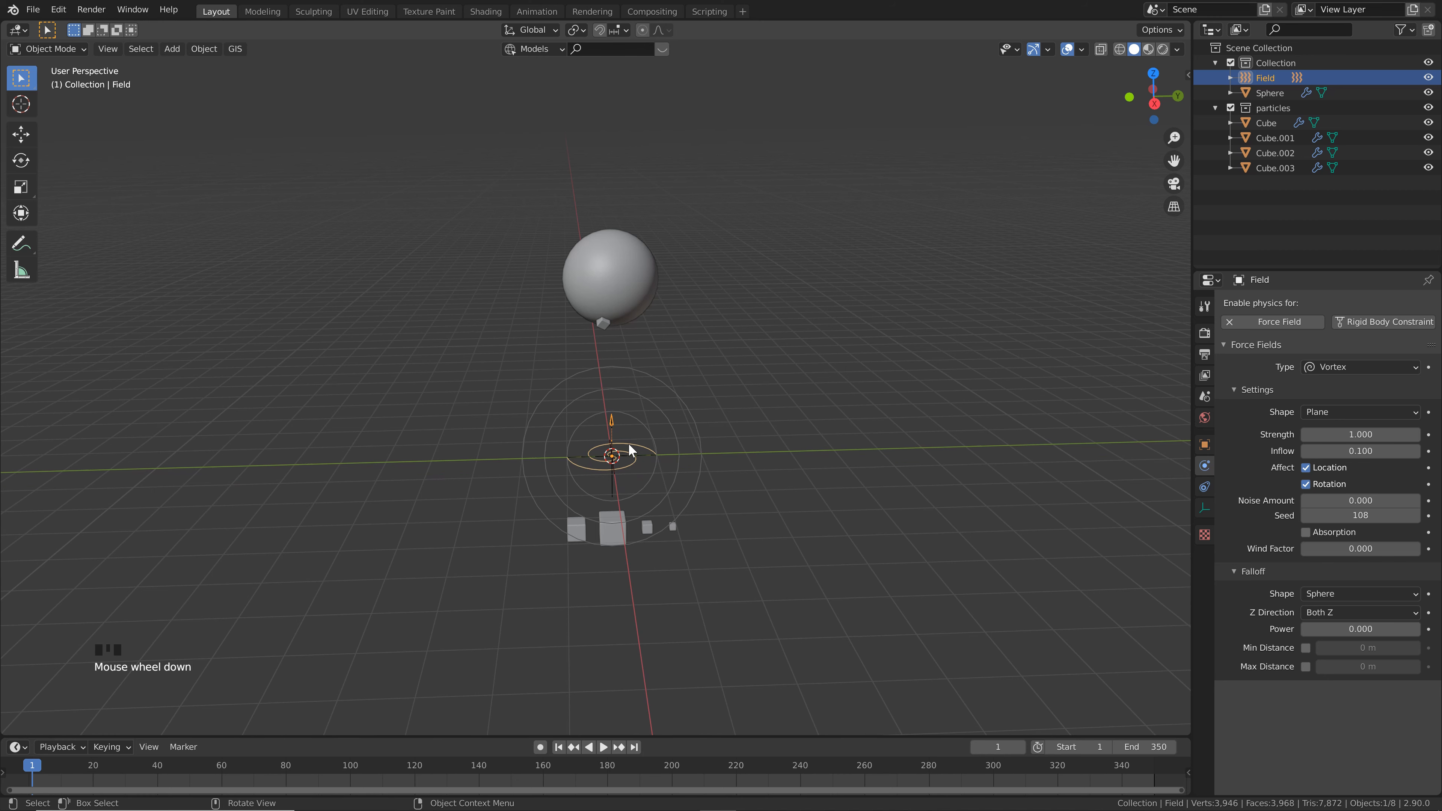
key("g")
type("z")
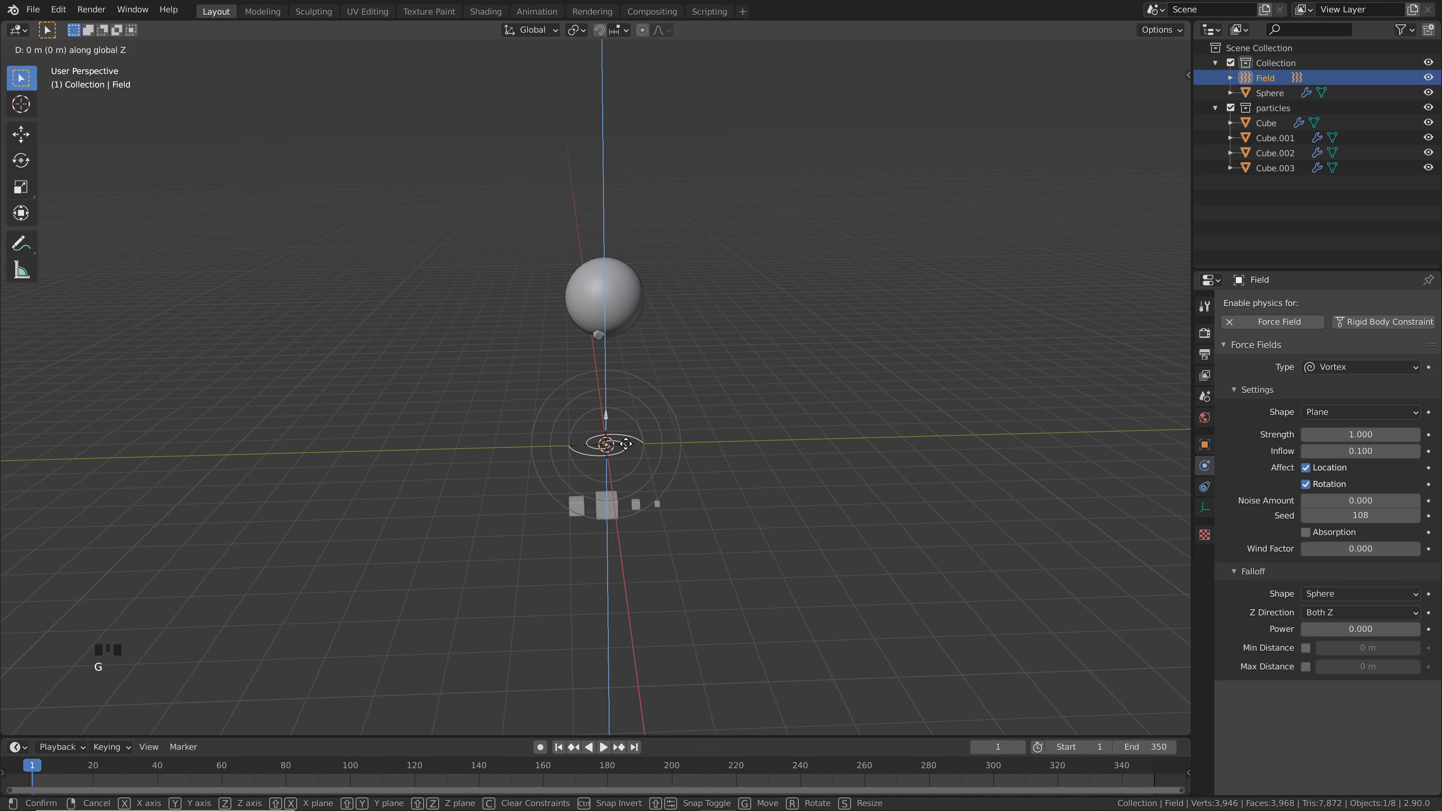
type("10")
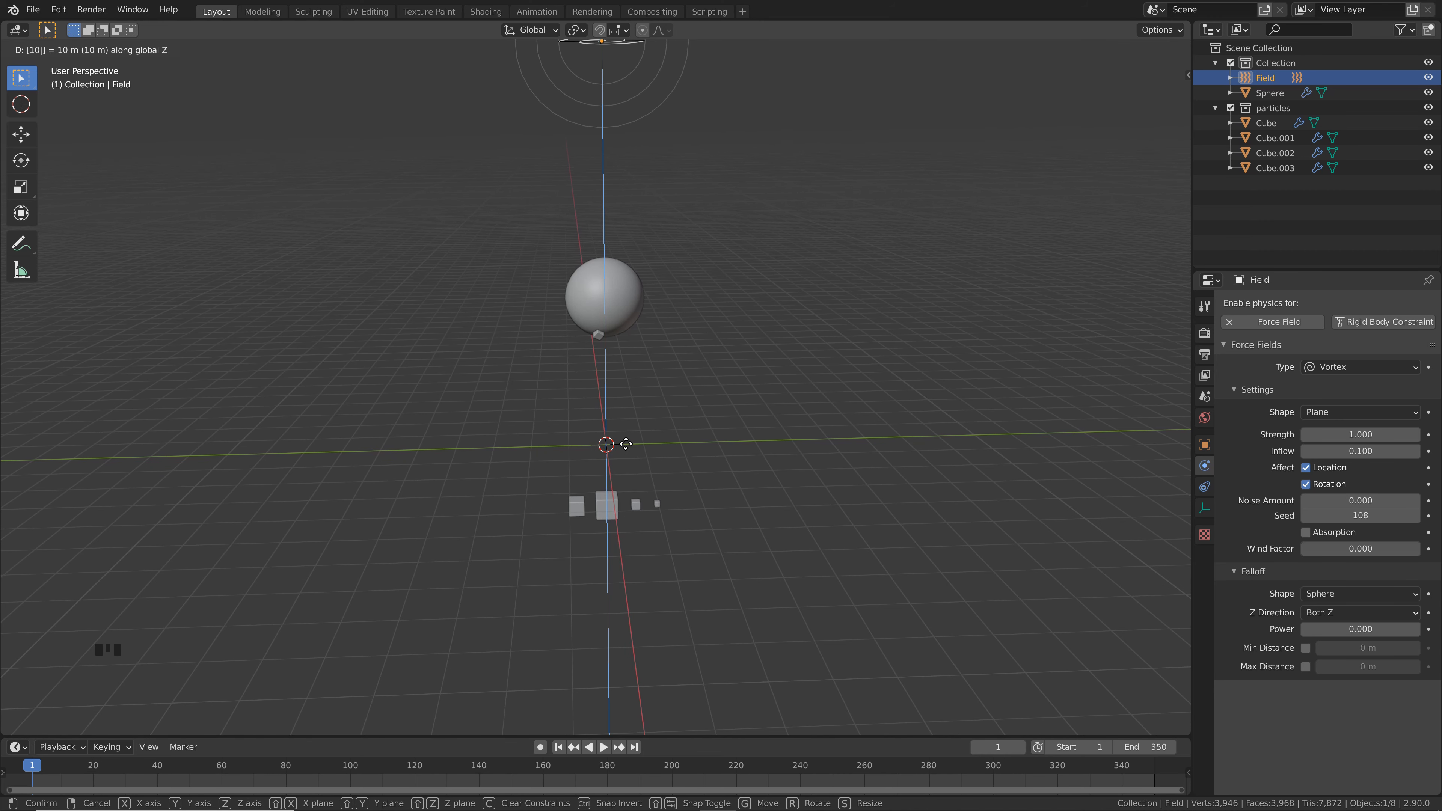
key("Return")
Move the vortex field -8 m along the global Y axis
middle_click_drag(673, 323, 632, 229)
key("g")
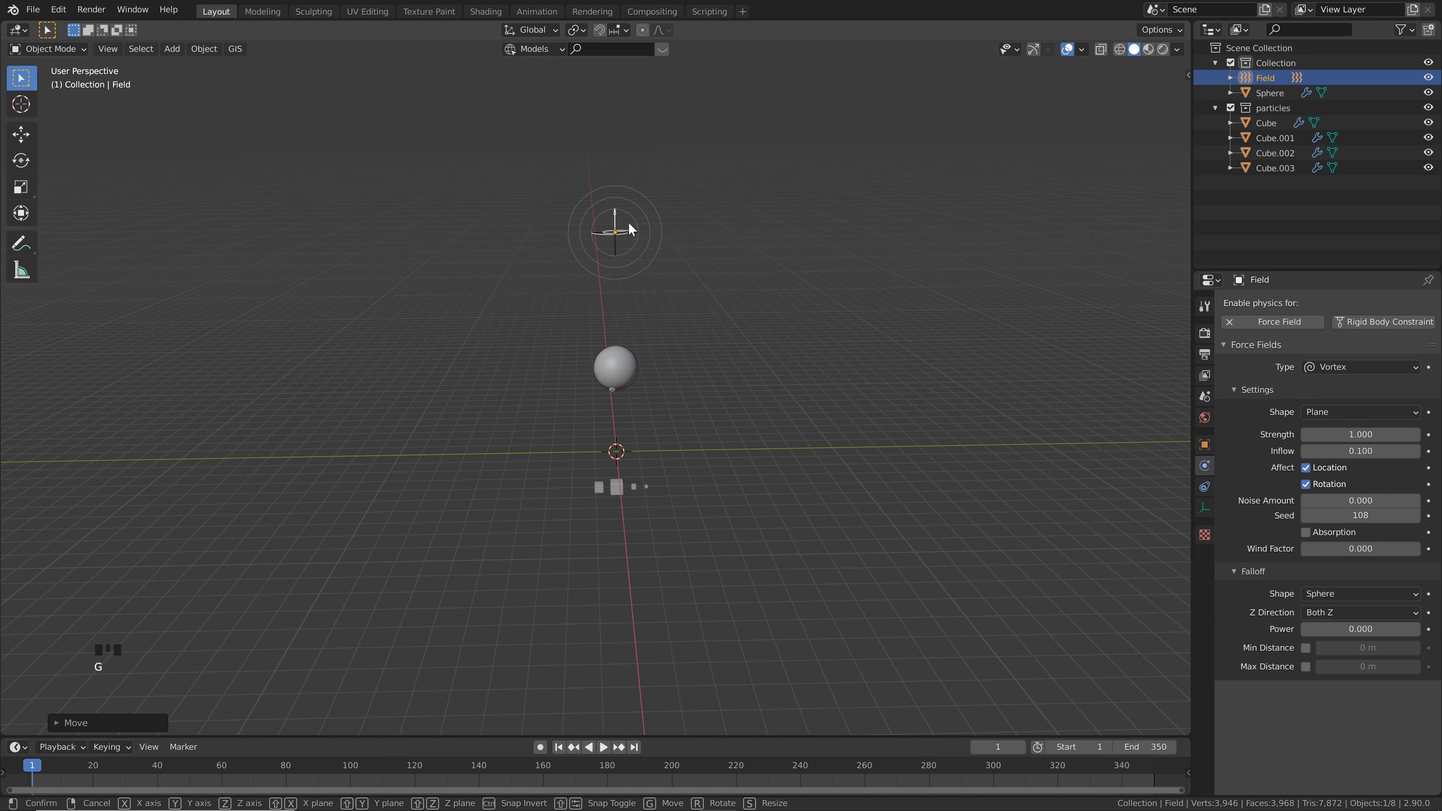
key("y")
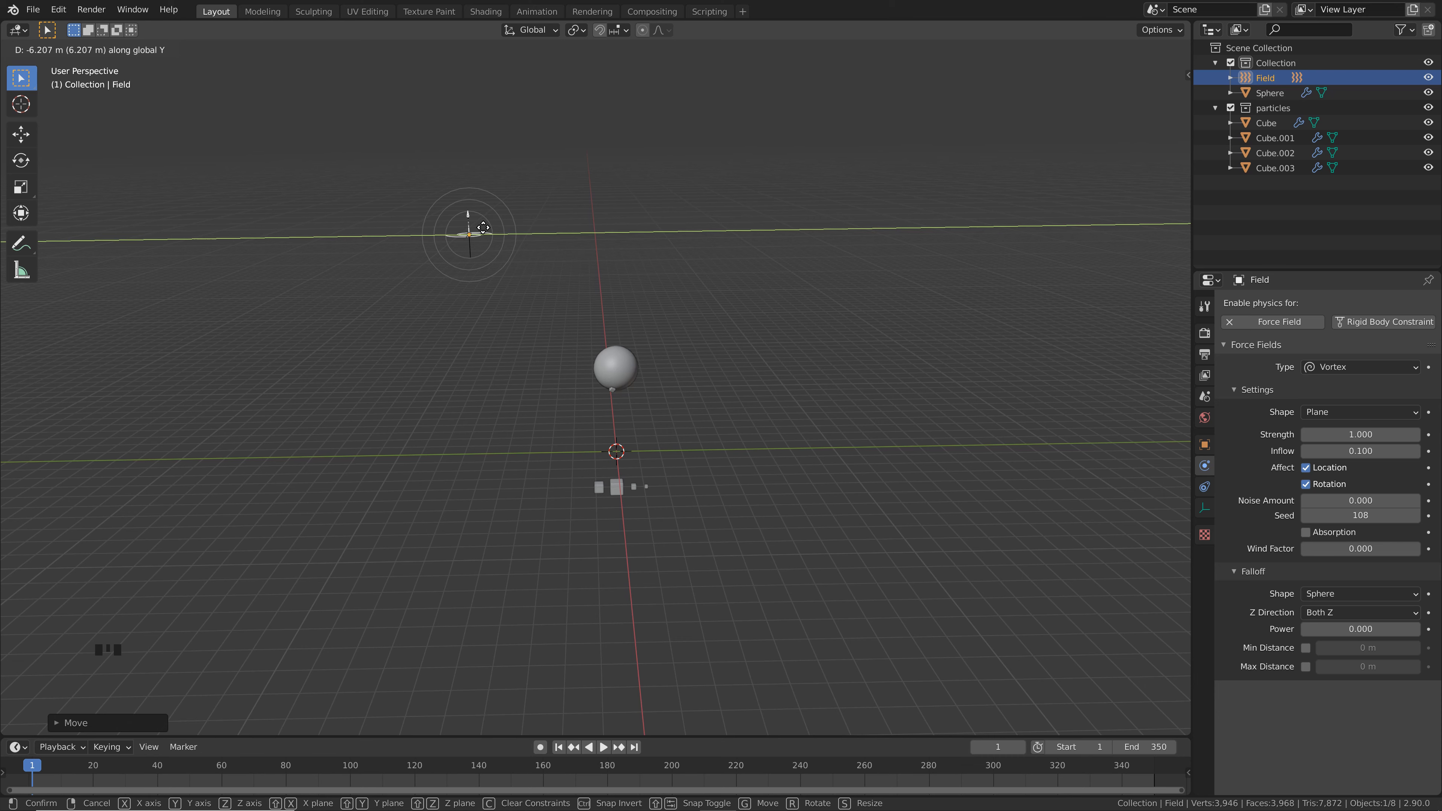
type("-8")
key("Return")
Split the 3D viewport vertically into two areas and switch the new one to the Graph Editor
scroll(482, 272, "up", 2)
middle_click_drag(482, 290, 618, 245, "shift")
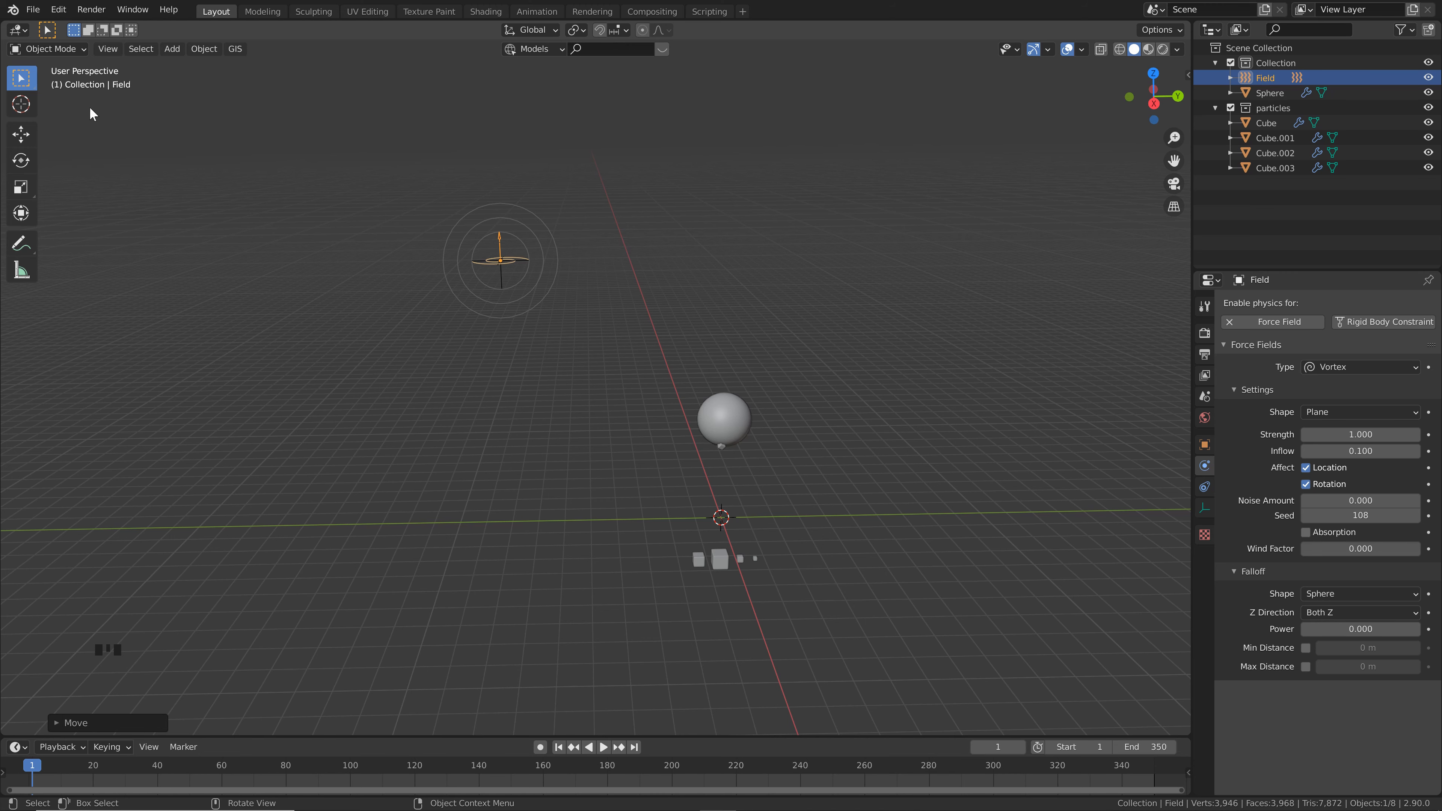
scroll(146, 132, "up", 1)
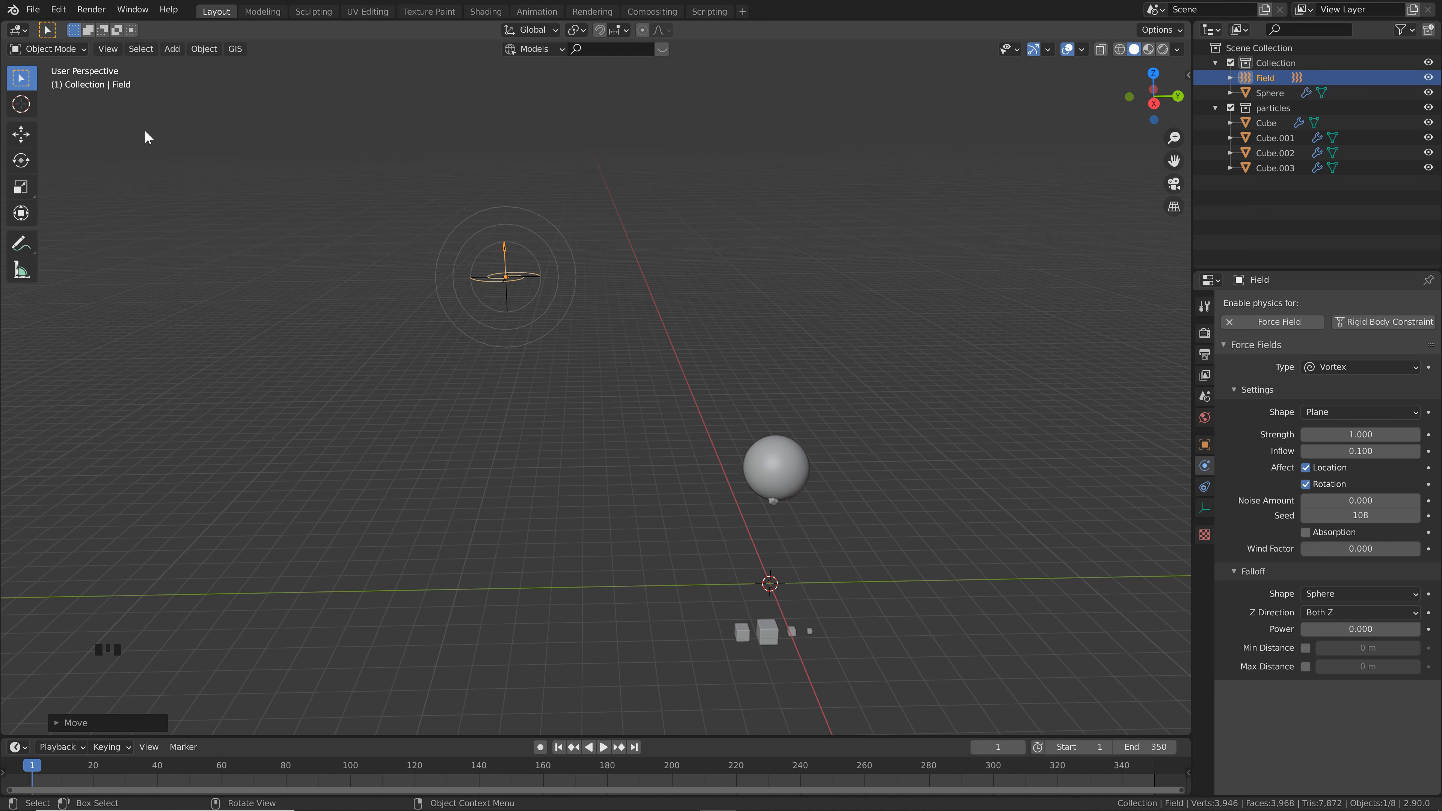
left_click(4, 21)
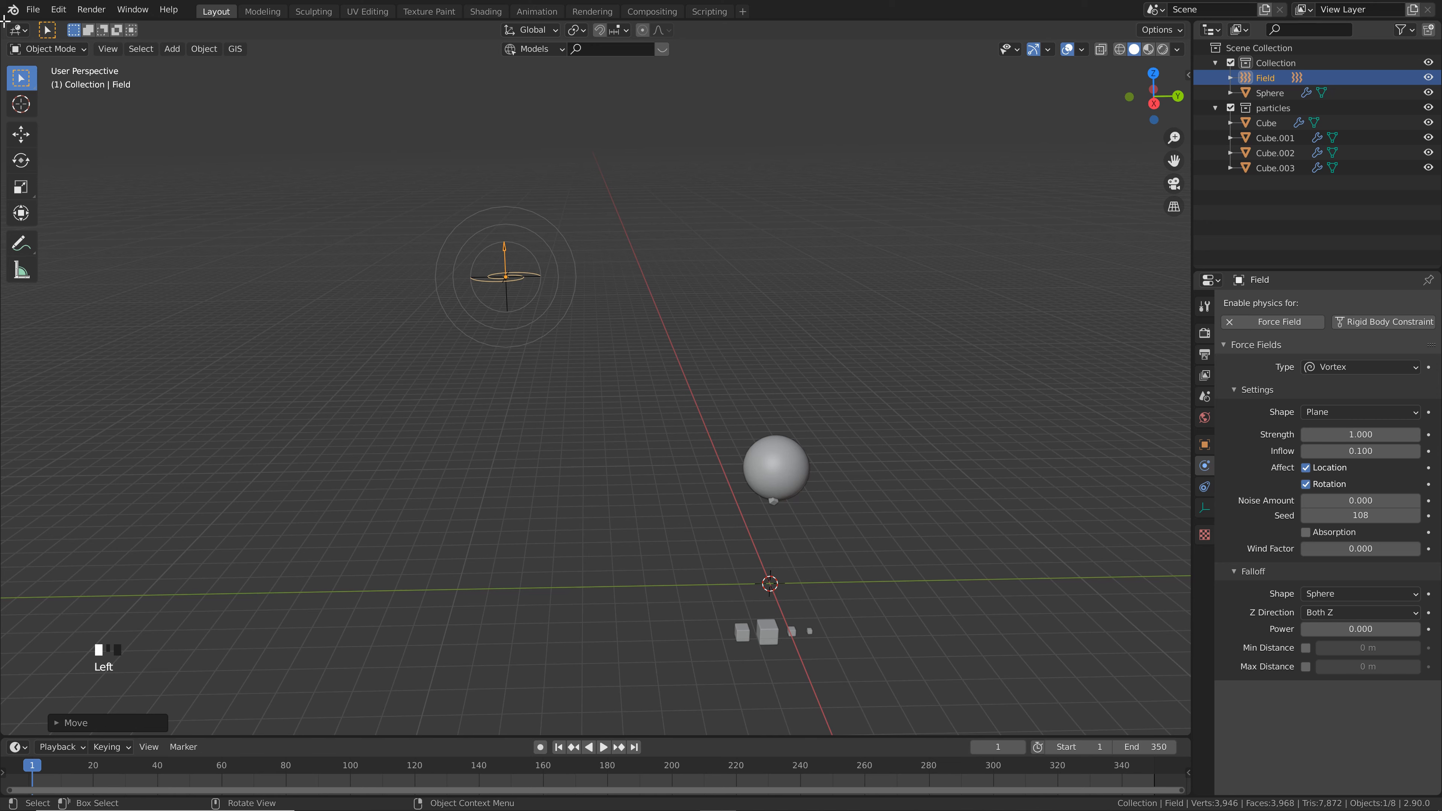
left_click_drag(11, 21, 545, 33)
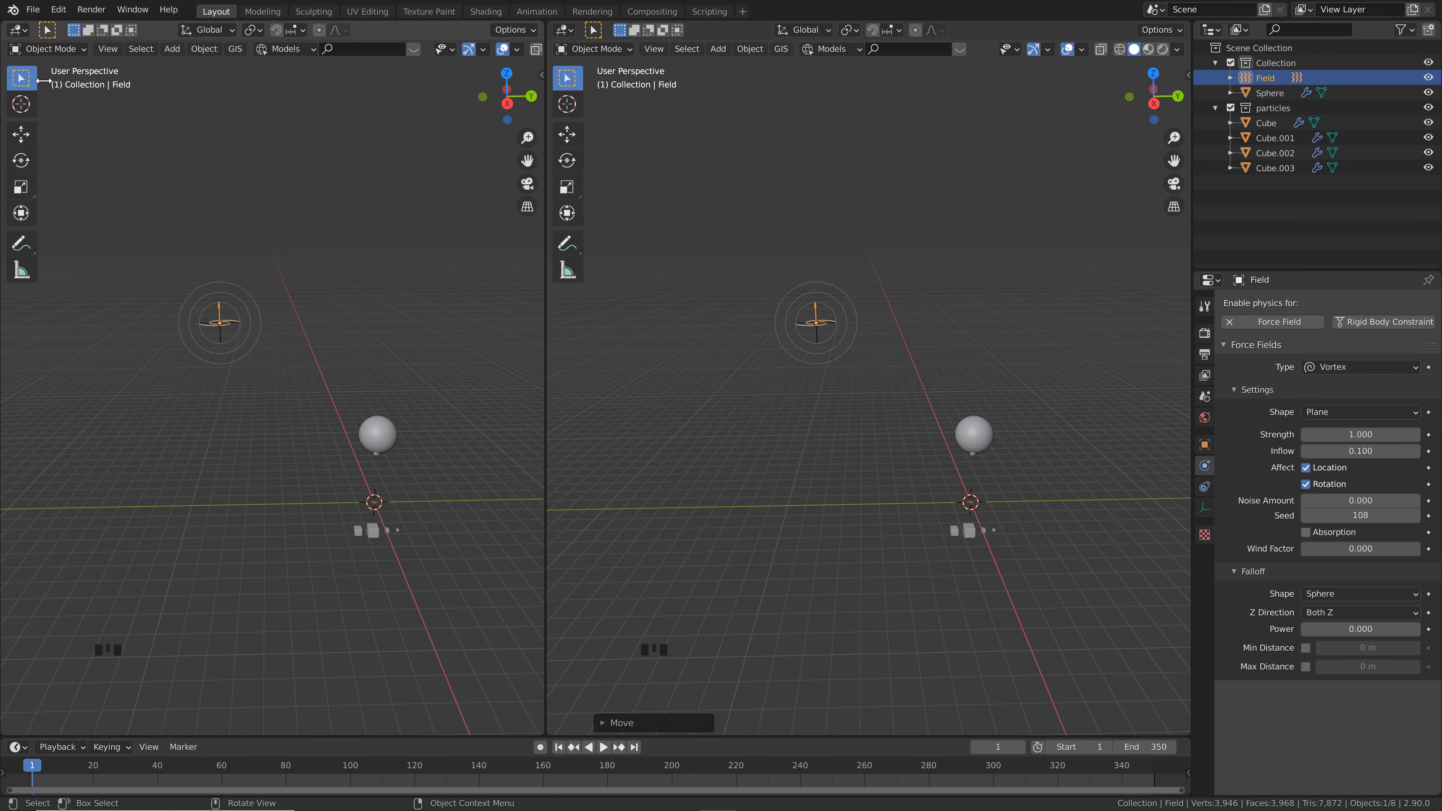
left_click(17, 31)
left_click(206, 118)
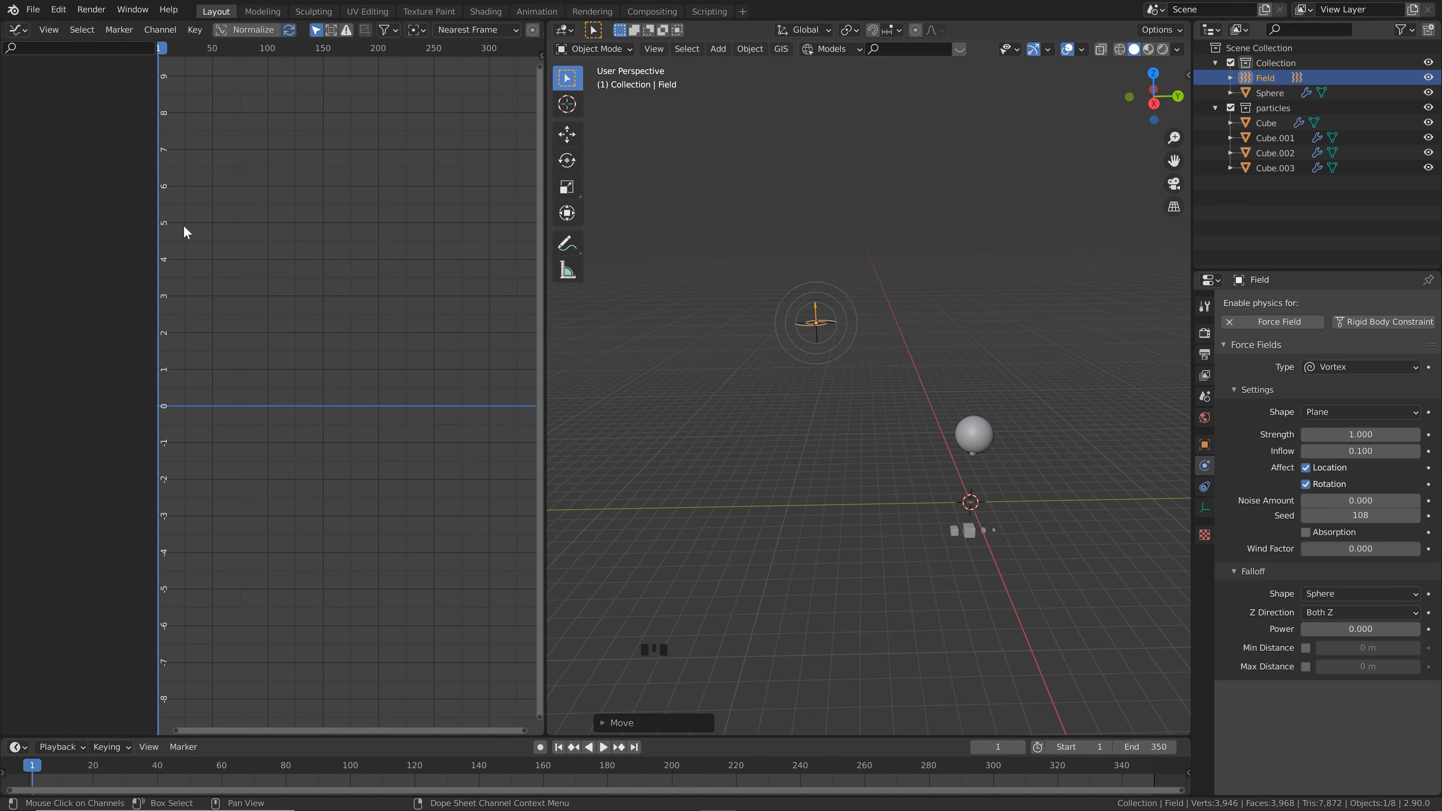
Insert a location and rotation keyframe for the vortex field at frame 1
scroll(755, 391, "up", 2)
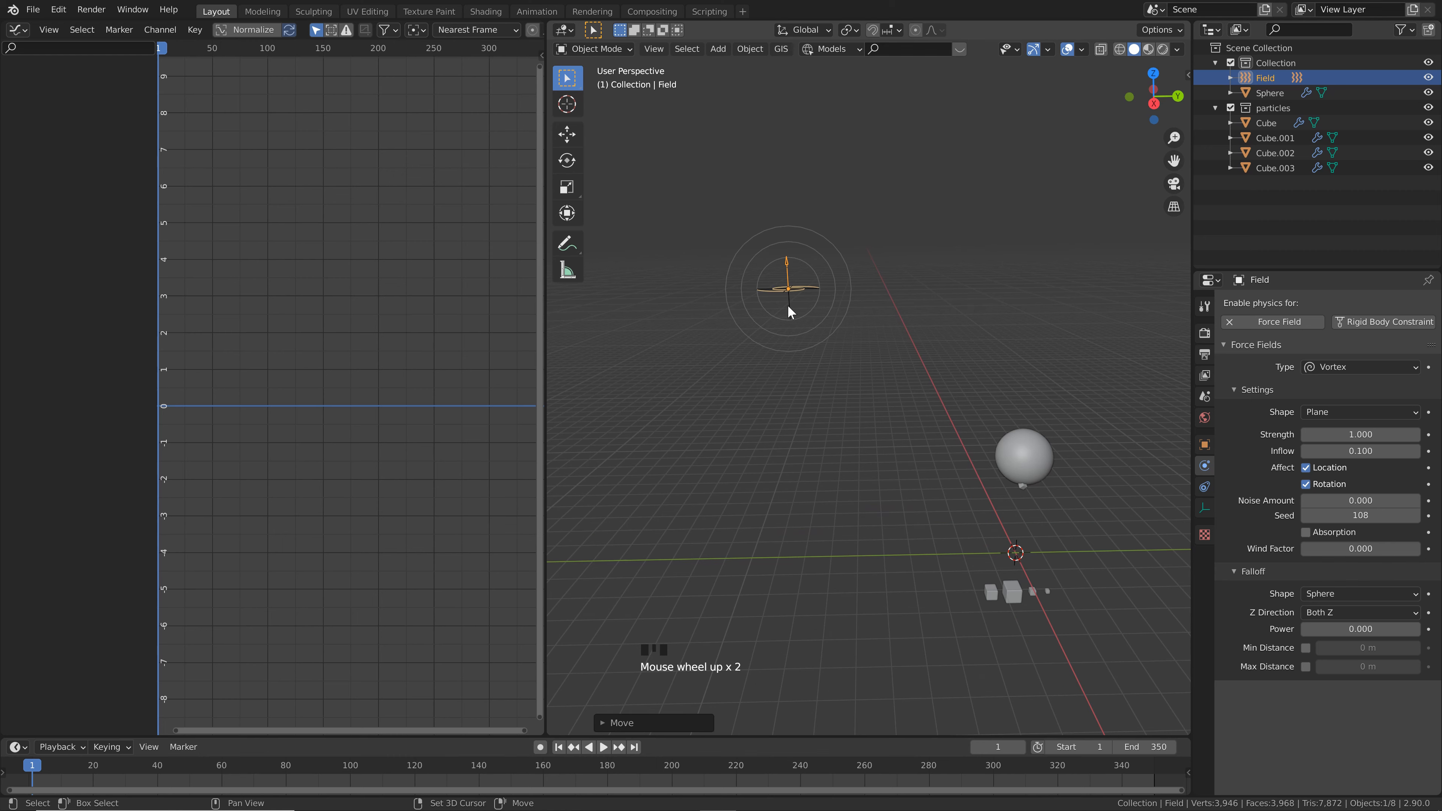
middle_click_drag(788, 309, 798, 325, "shift")
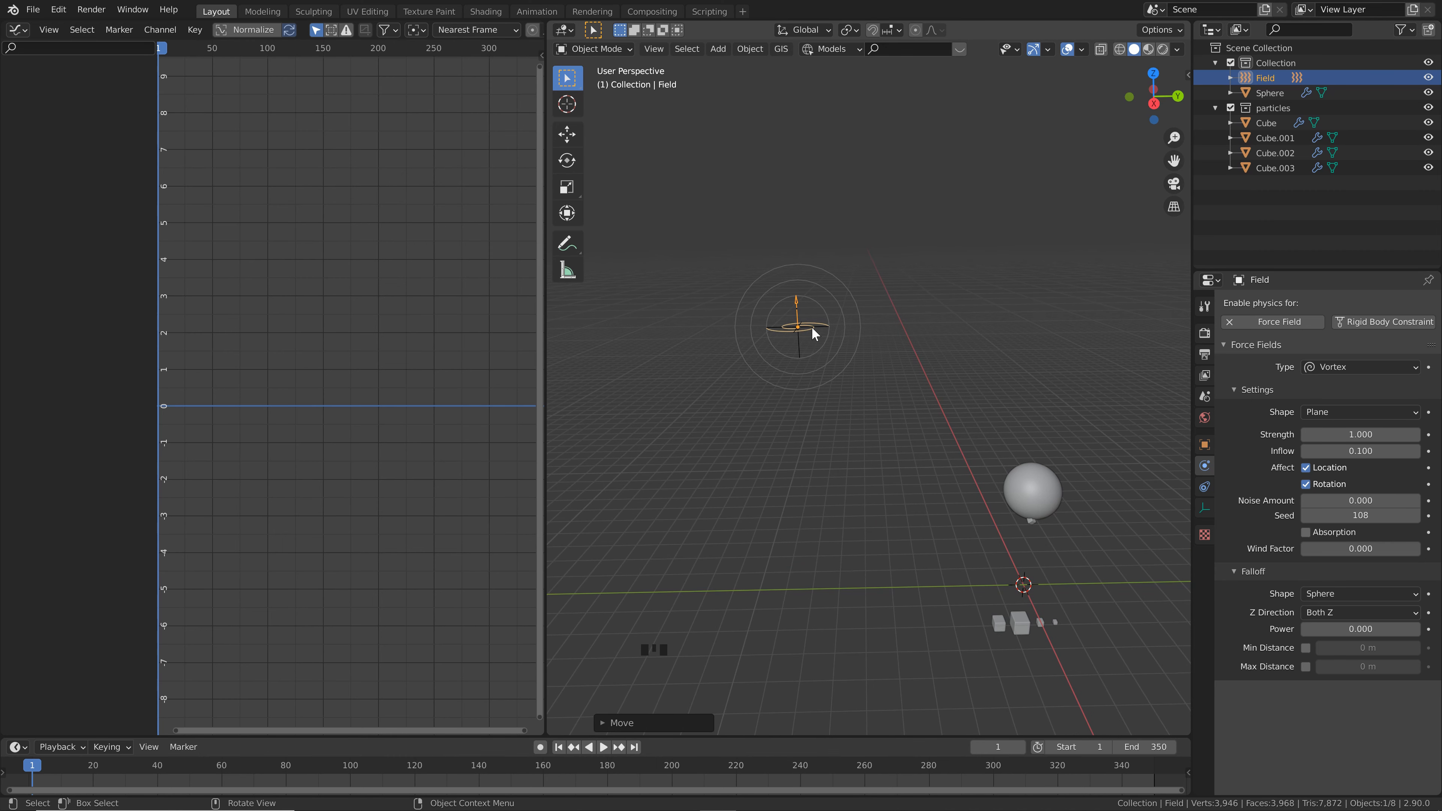
left_click(558, 752)
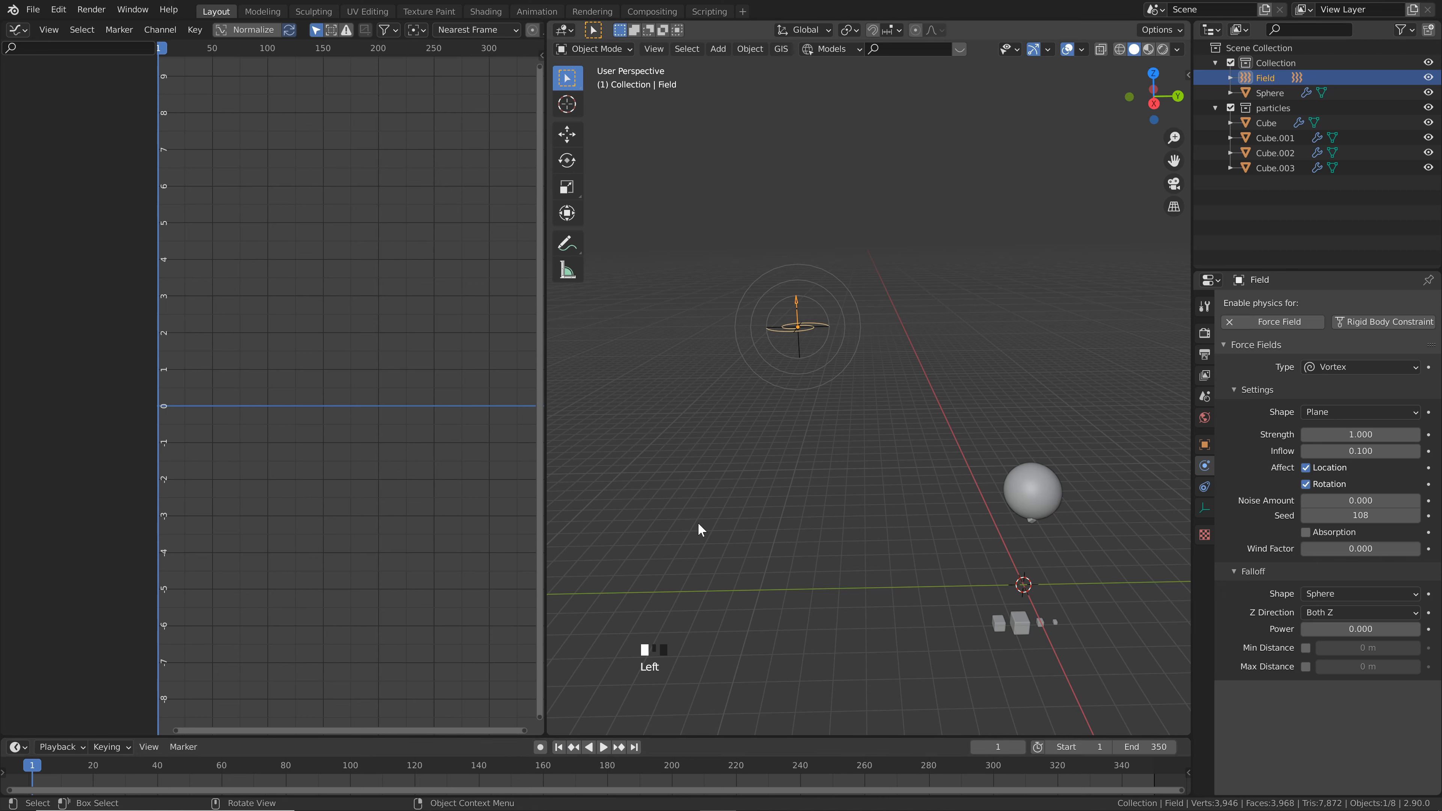
key("i")
left_click(810, 299)
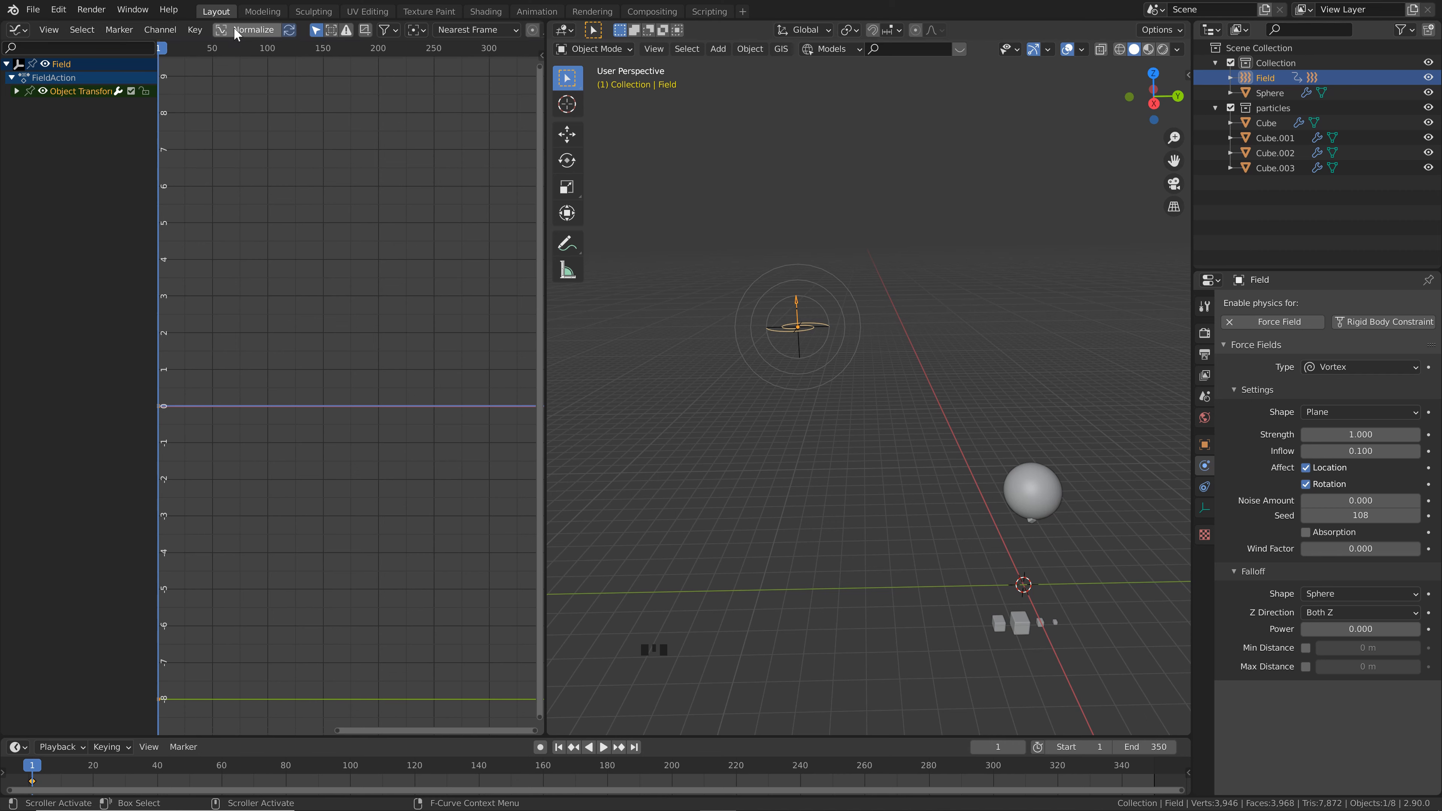
Normalize the F-curve display and delete the X and Z Euler Rotation channels from the vortex field's action
left_click(249, 30)
scroll(302, 398, "down", 3)
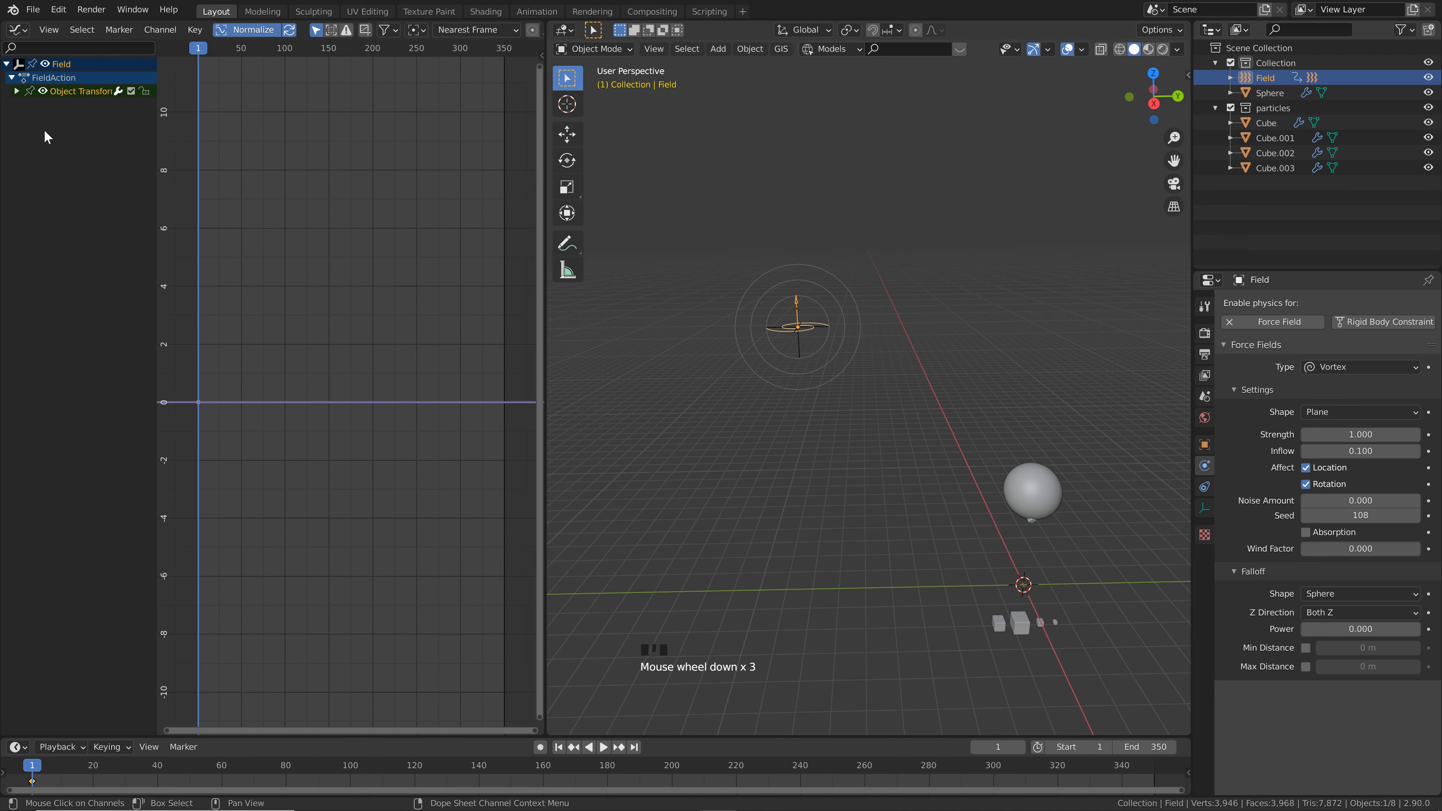
left_click(16, 91)
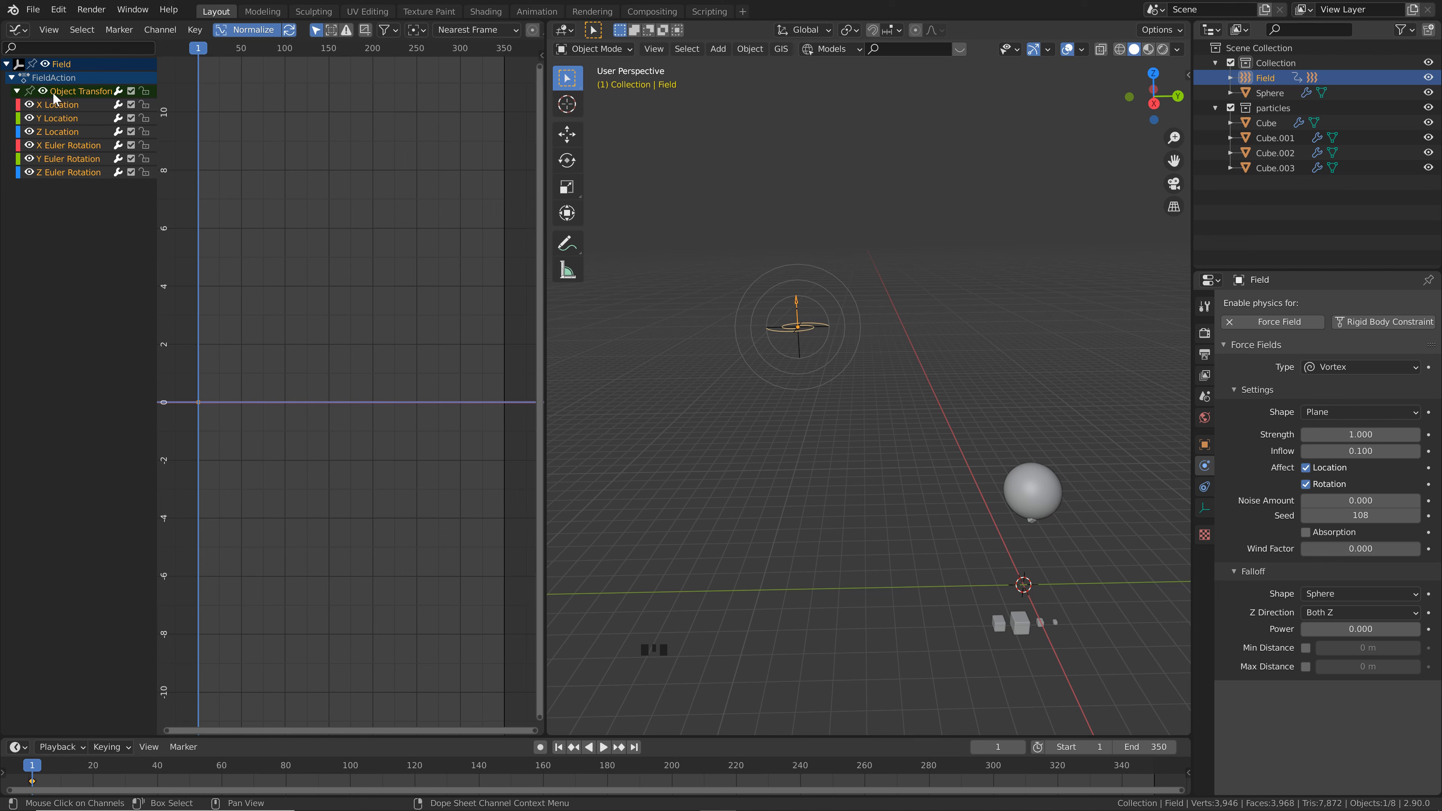
double_click(58, 147)
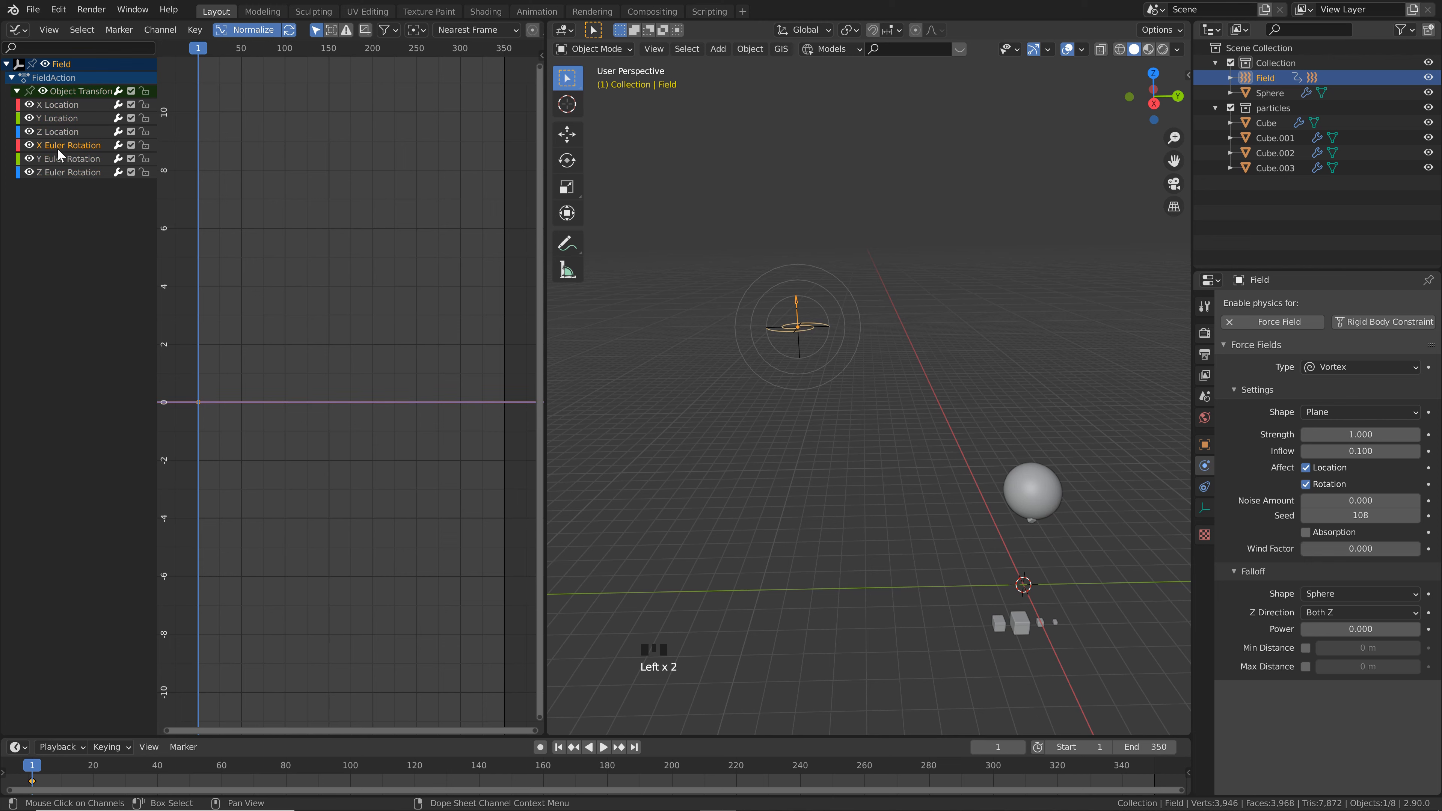
left_click(61, 172, "shift")
right_click(59, 172)
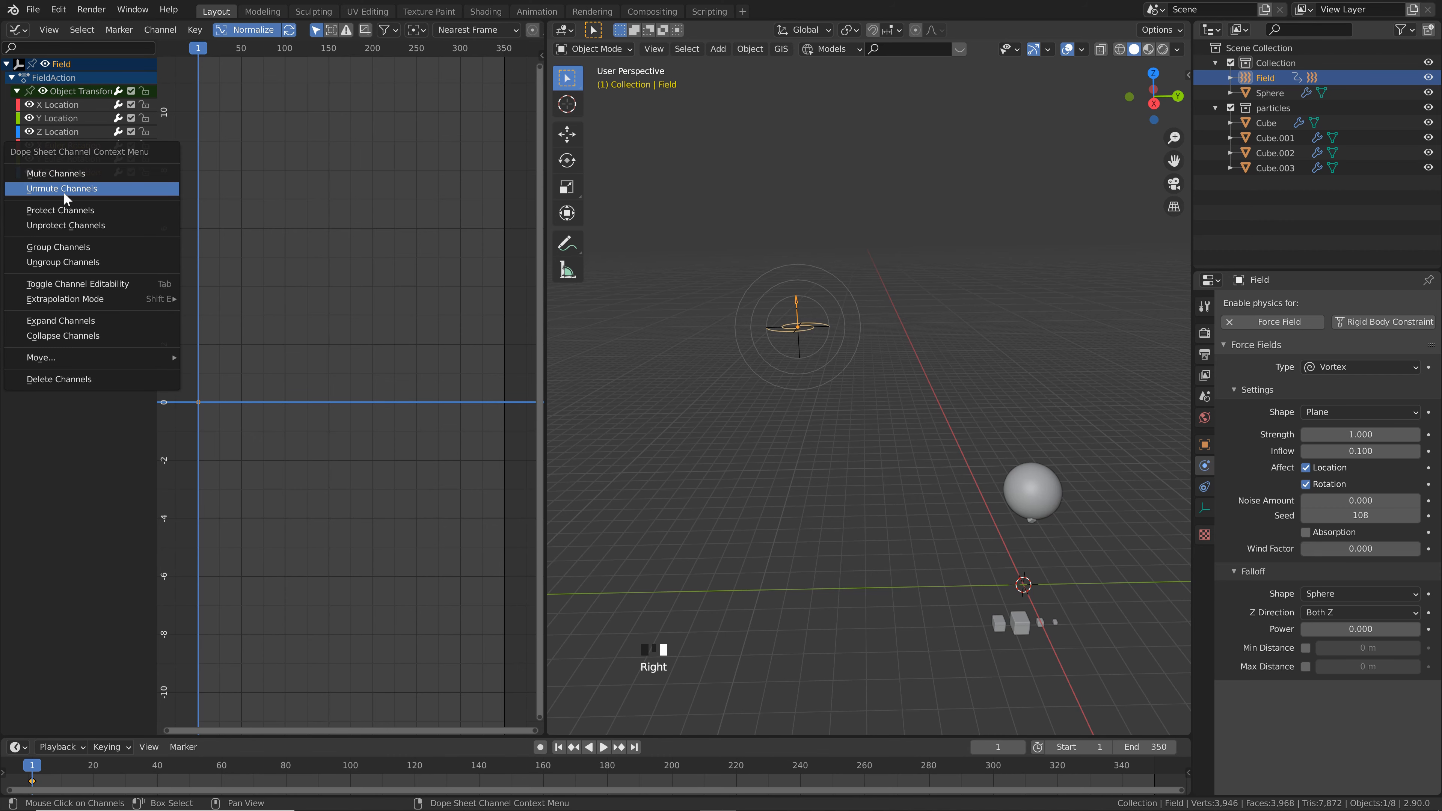
left_click(87, 380)
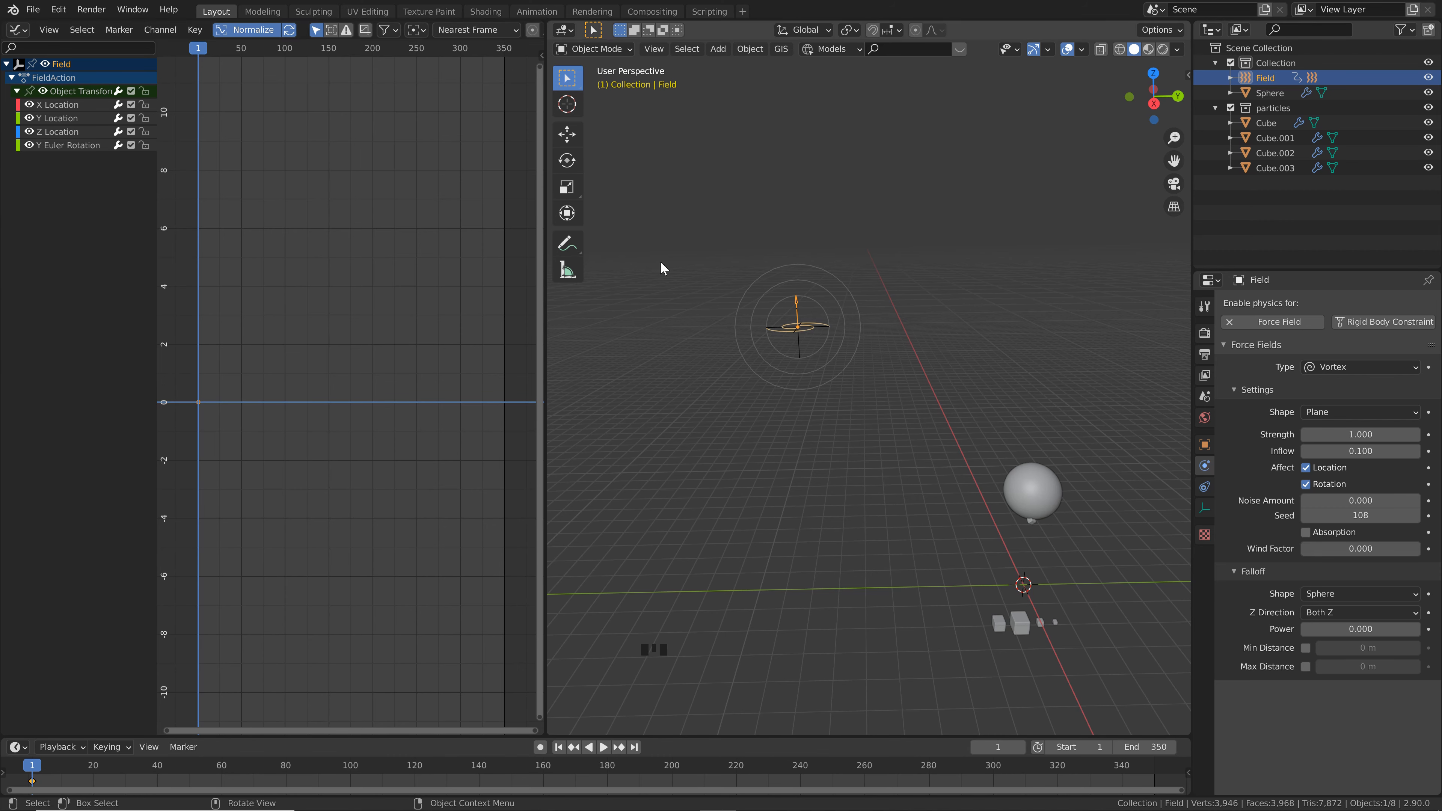
Show the curve's modifier settings and add a Noise modifier to the vortex field's X Location channel
key("n")
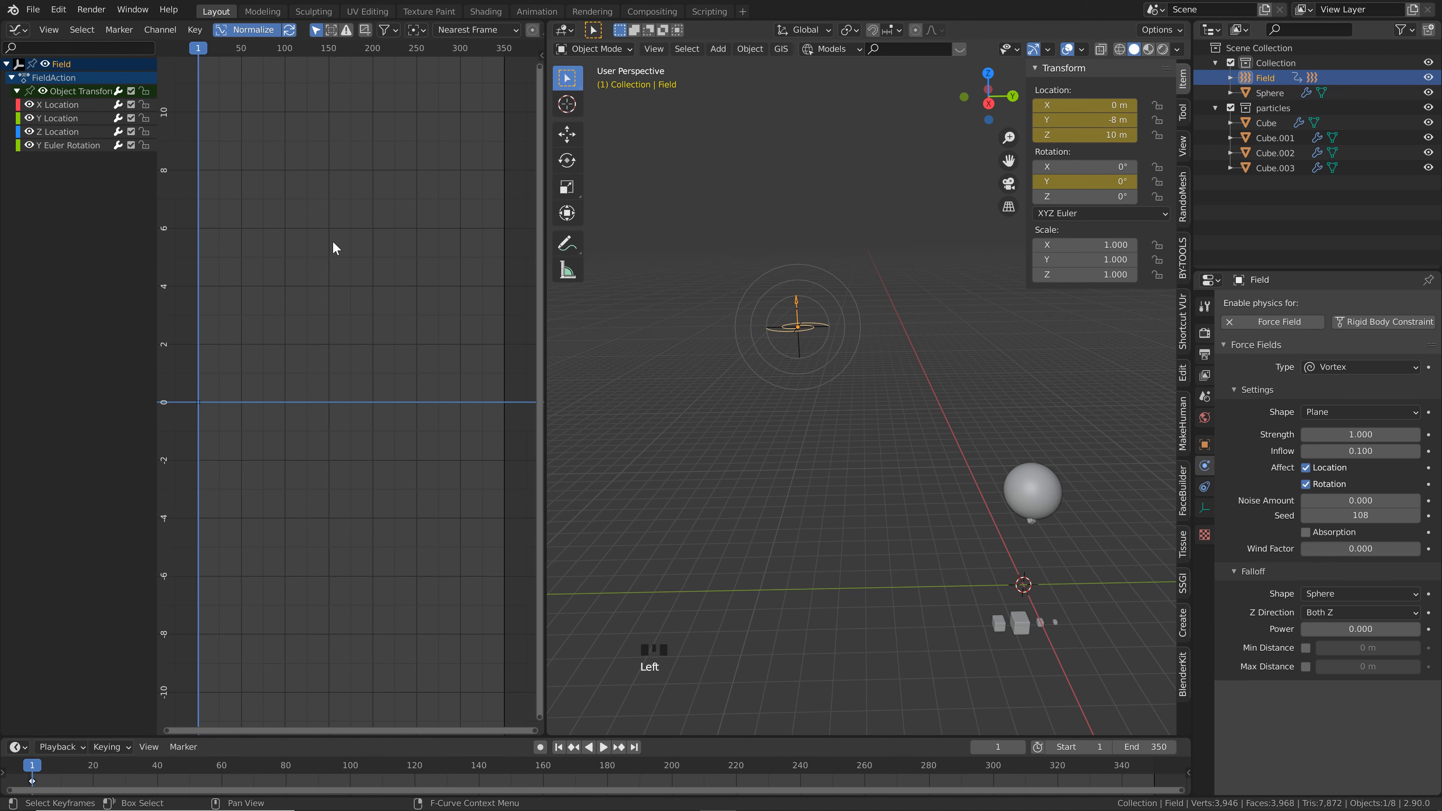
key("n")
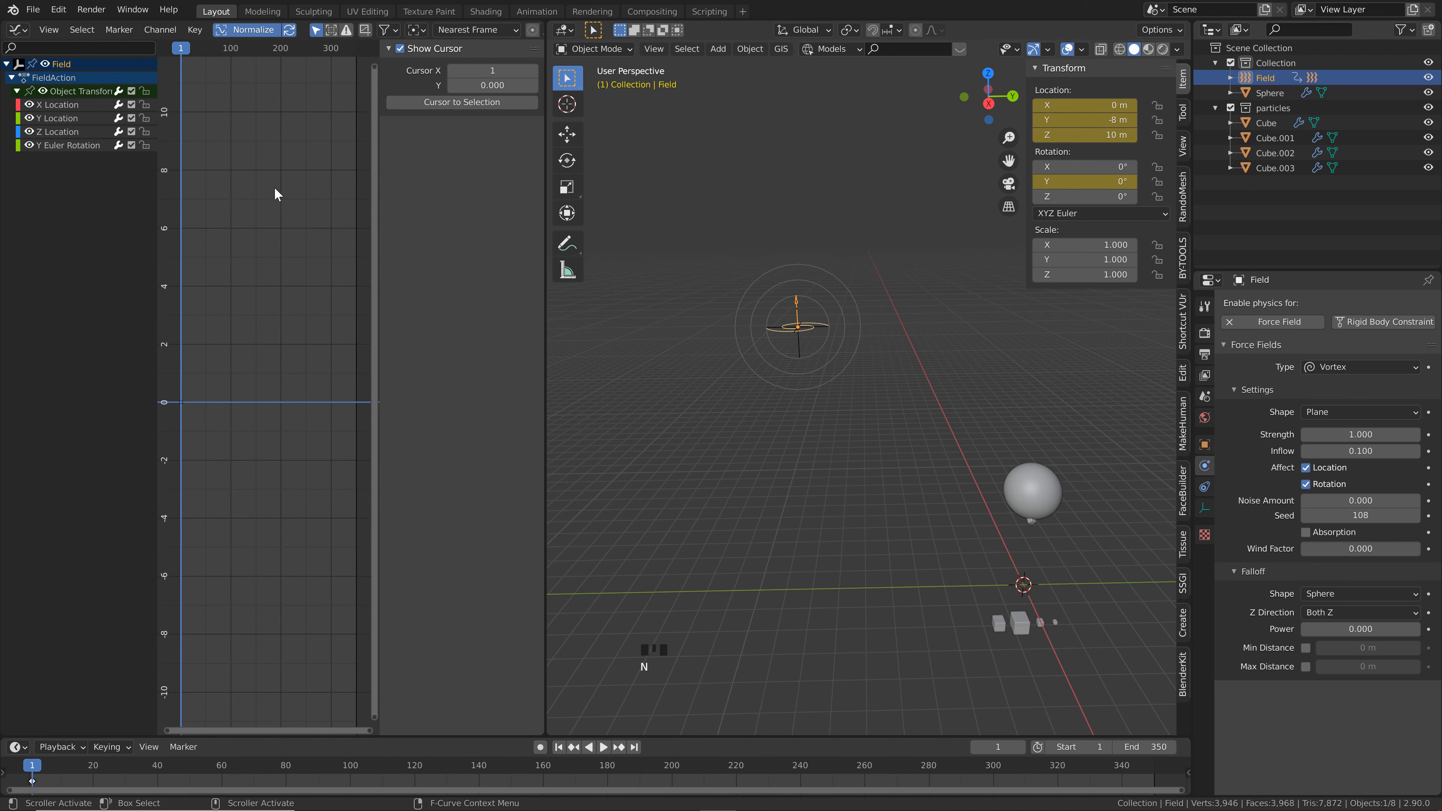
left_click(69, 104)
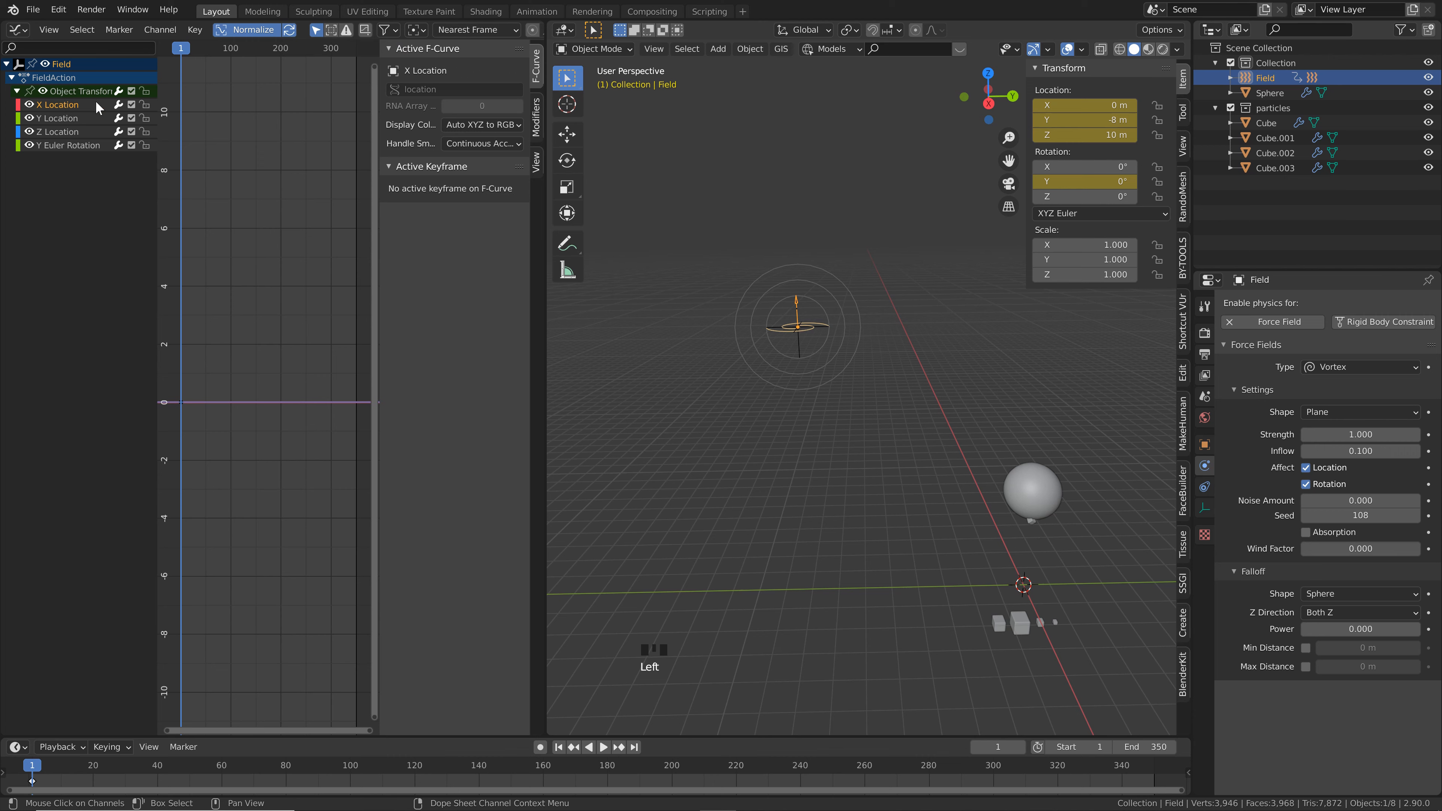
left_click(537, 122)
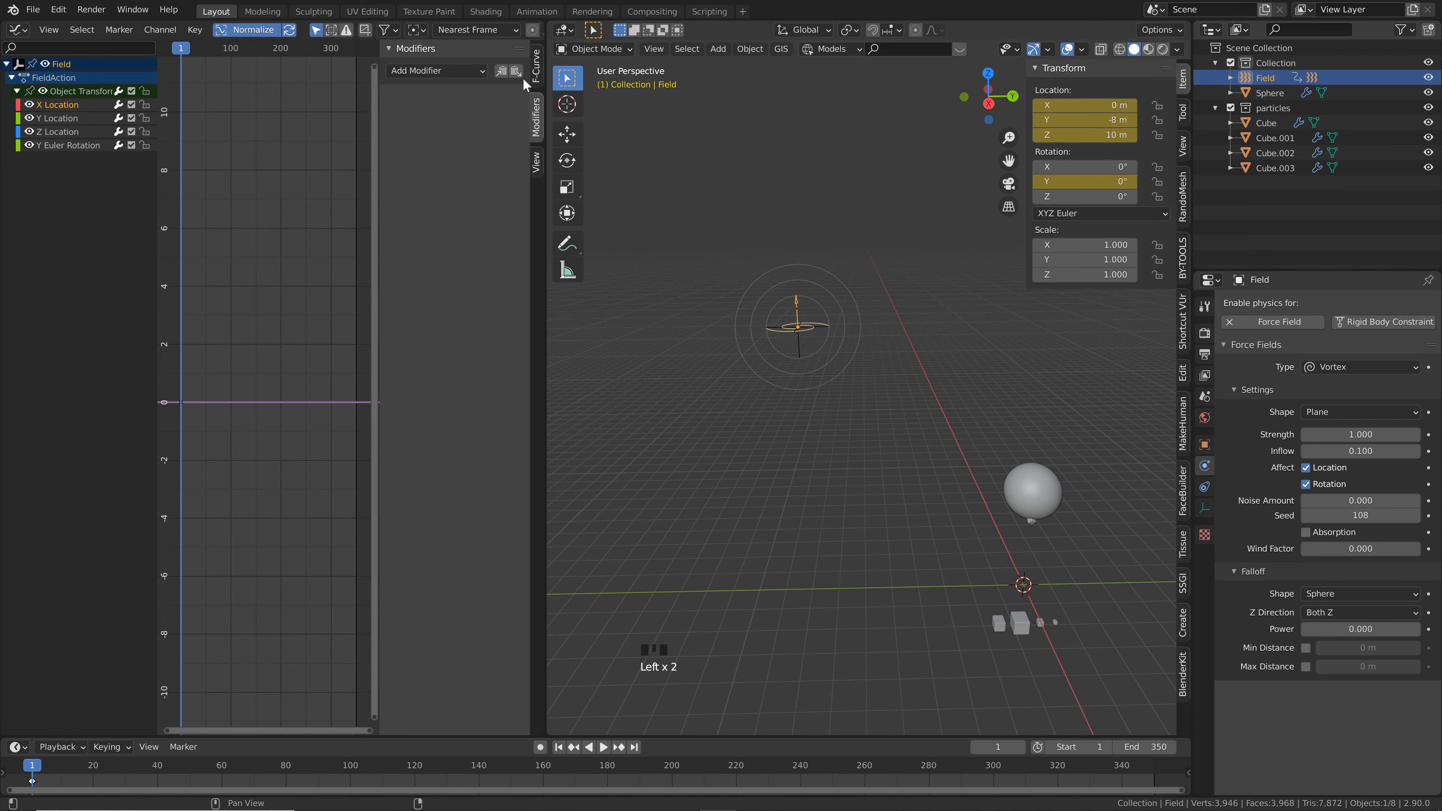
left_click(462, 71)
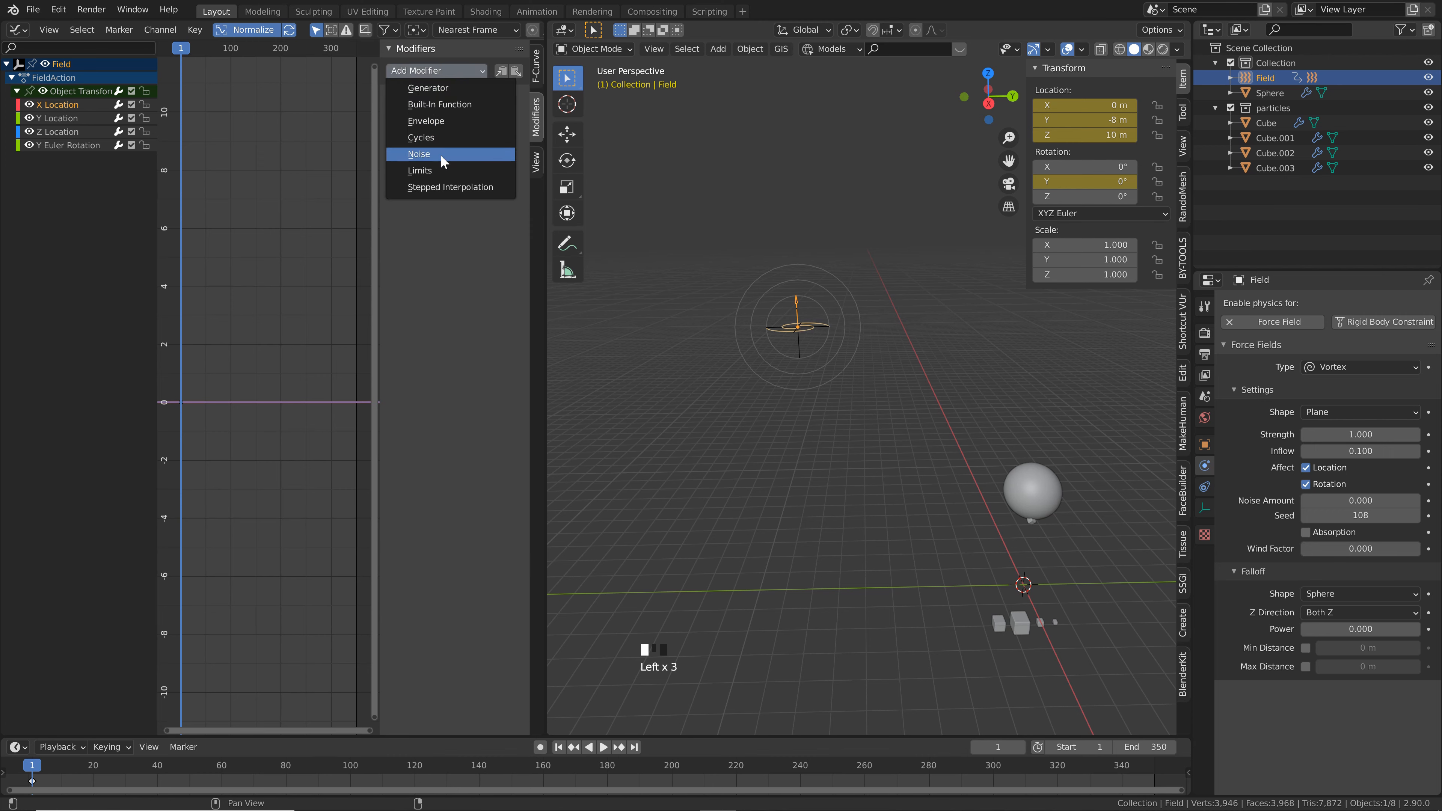
left_click(419, 154)
Set the X Location Noise modifier's scale to 14 and strength to 4.4
left_click(423, 137)
type("14")
key("Return")
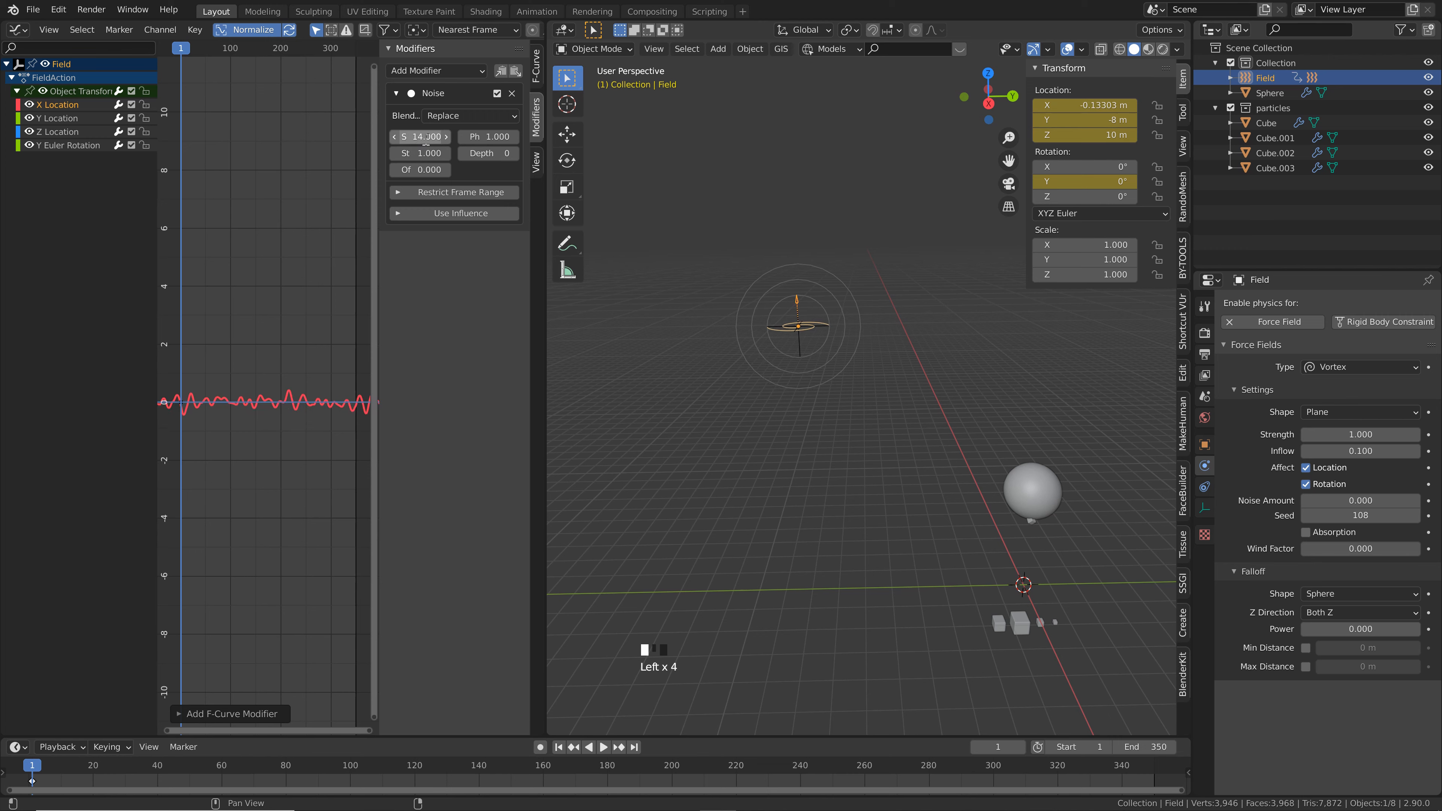
left_click_drag(420, 154, 440, 154)
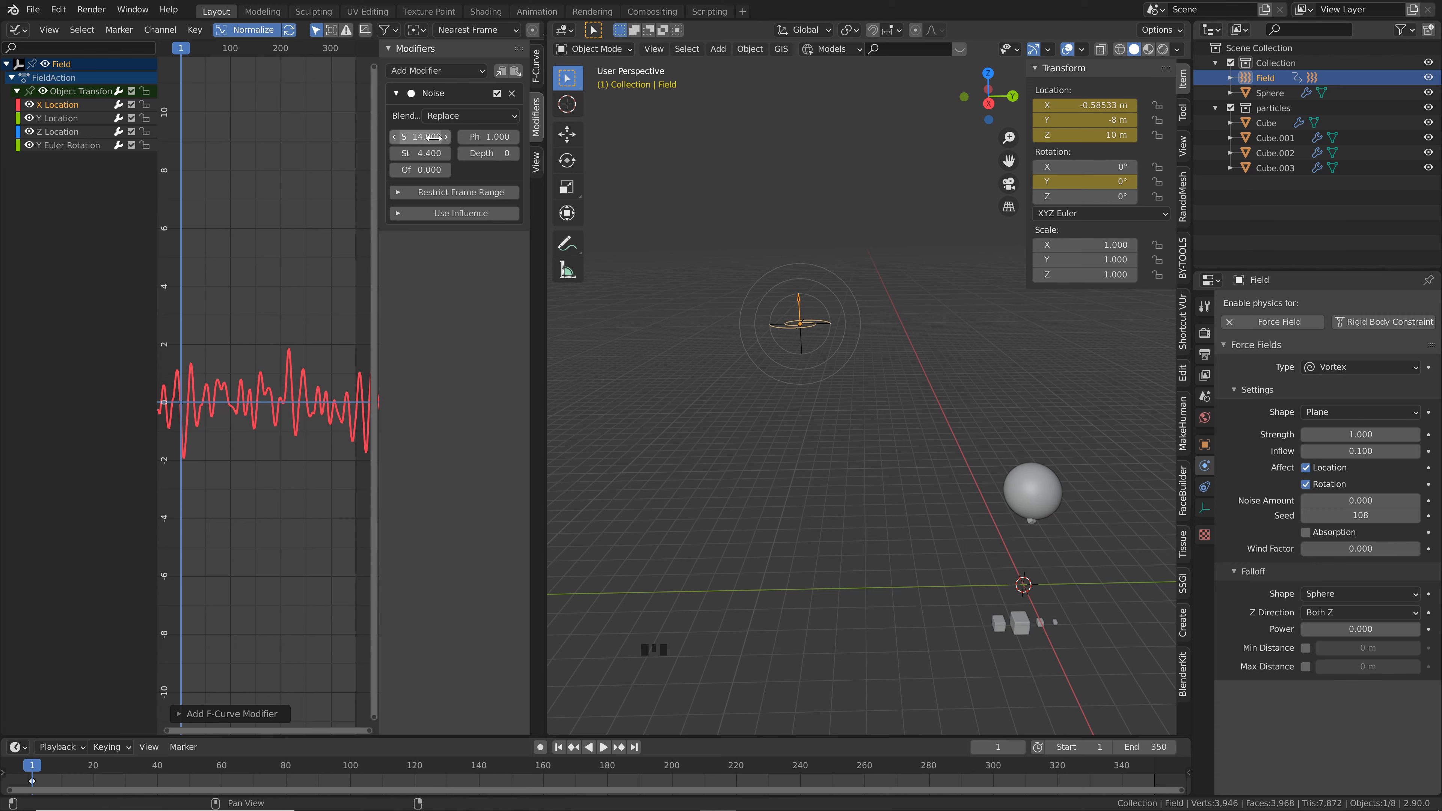
Copy the Noise modifier from the X Location channel and paste it onto the Y Location and Z Location channels
left_click(501, 72)
left_click(57, 118)
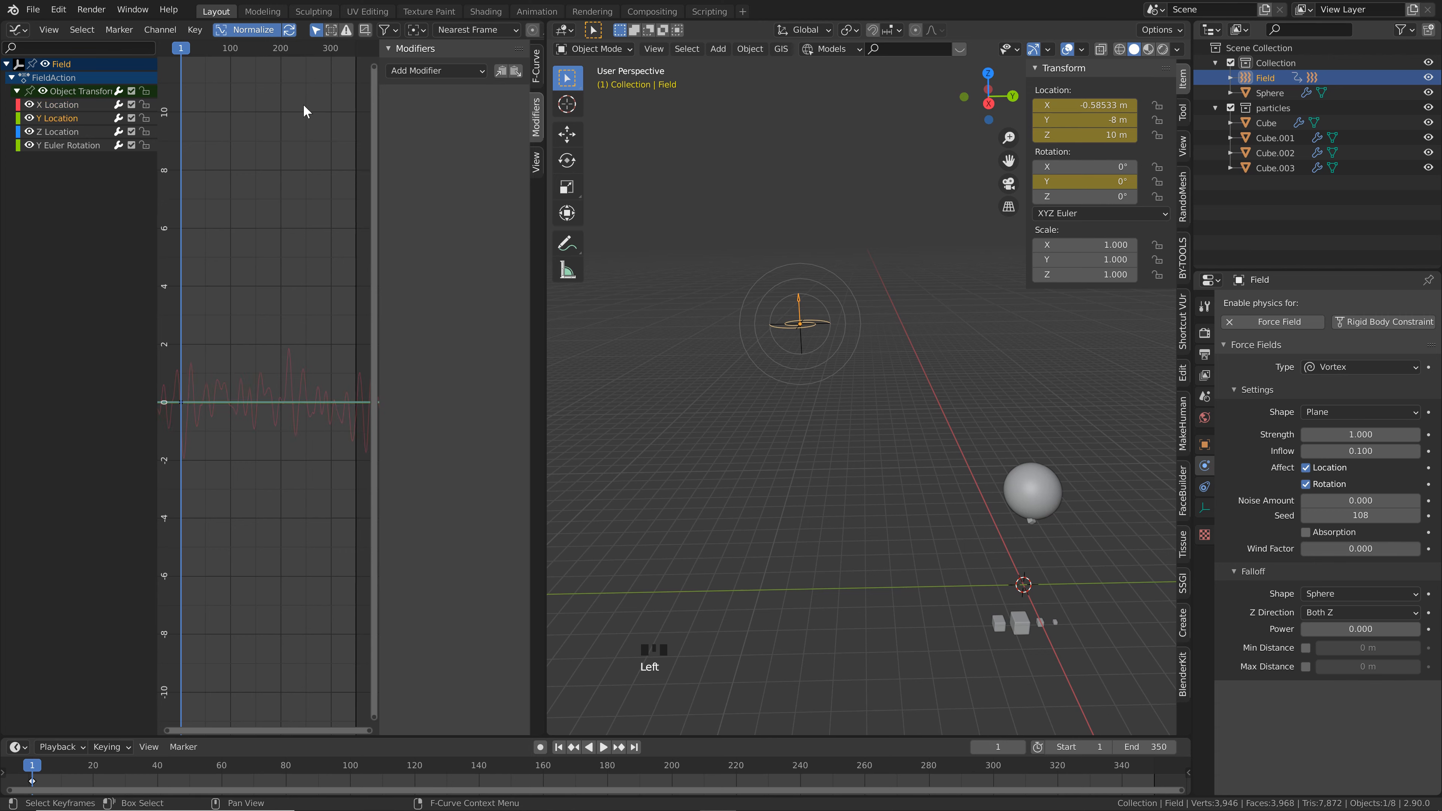
left_click(514, 71)
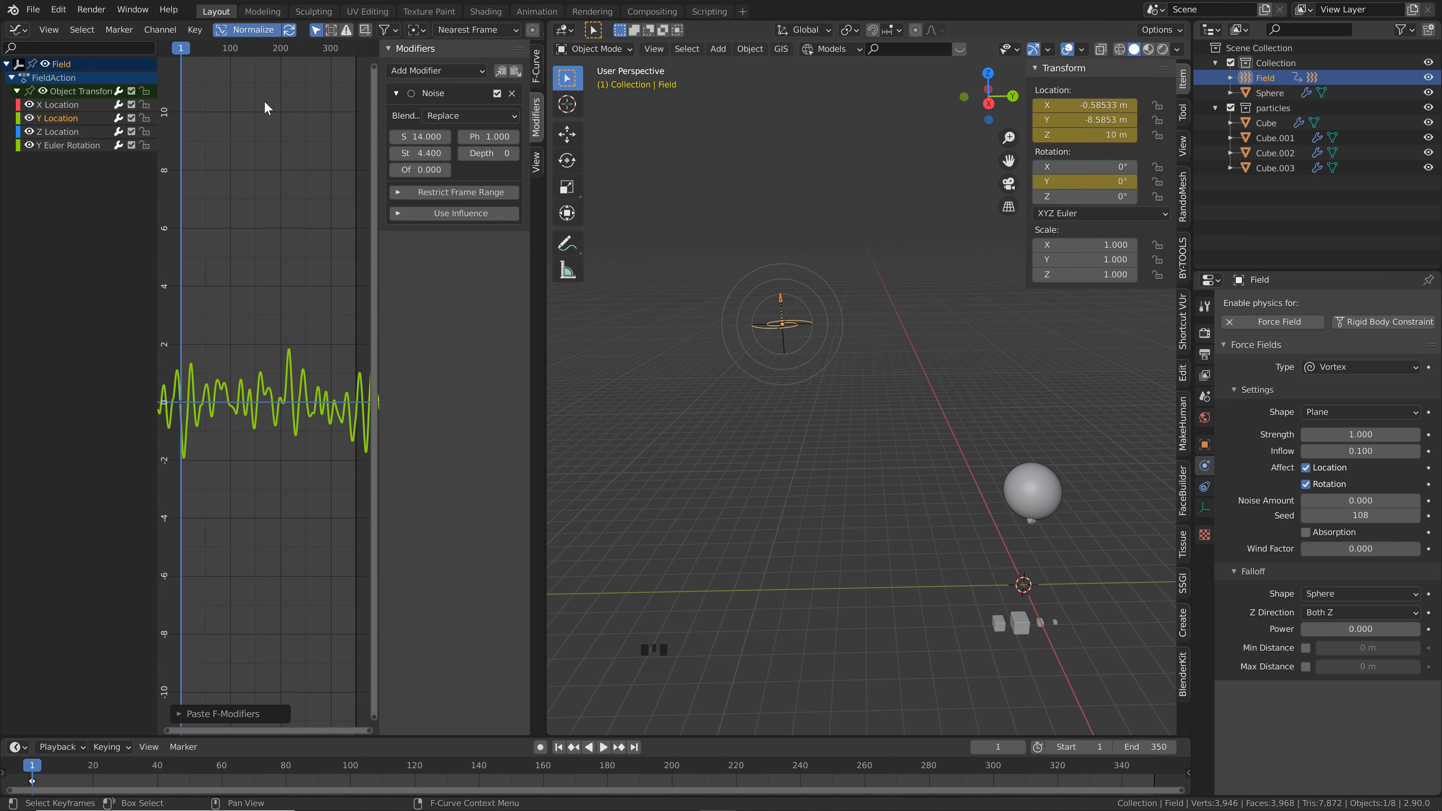
left_click(74, 132)
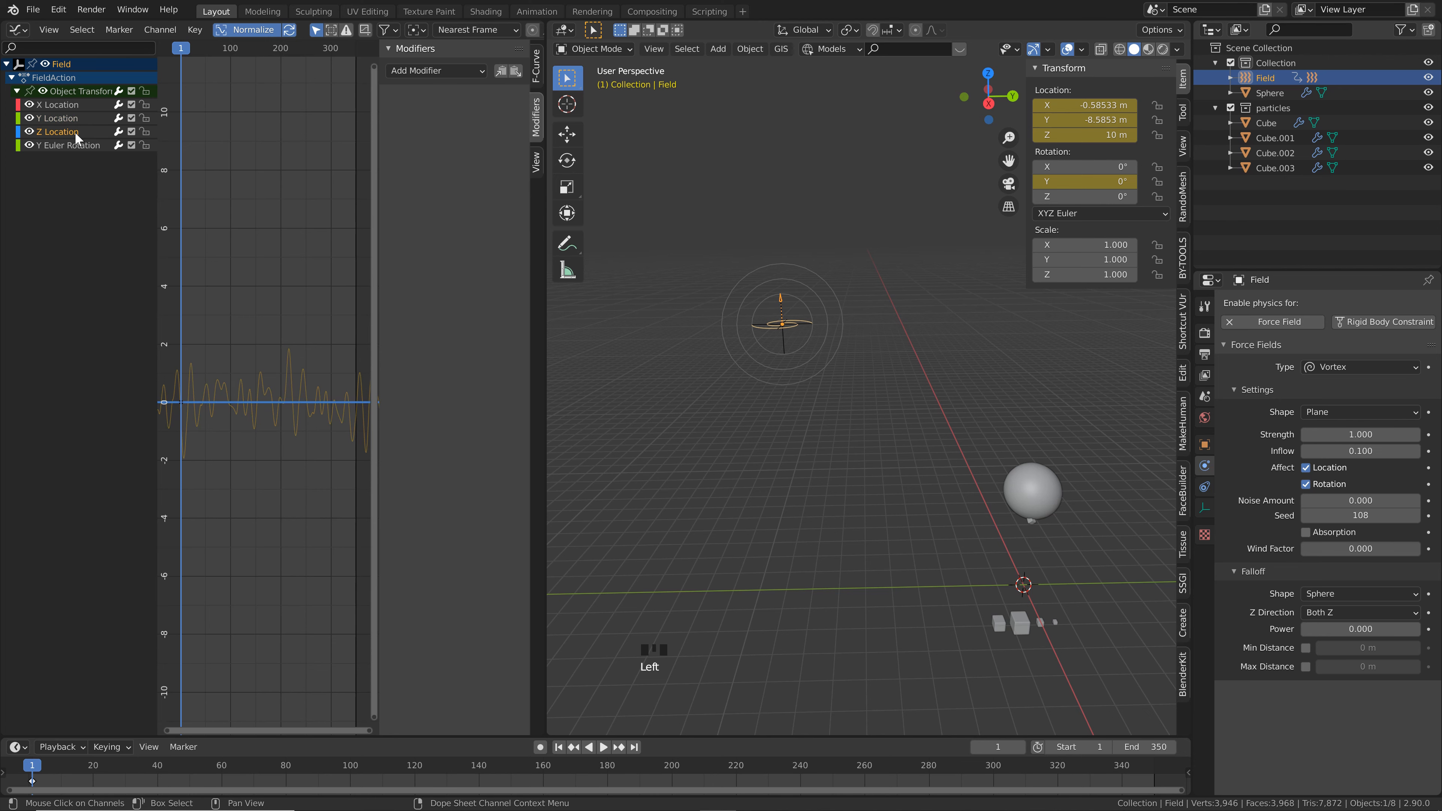
left_click(515, 73)
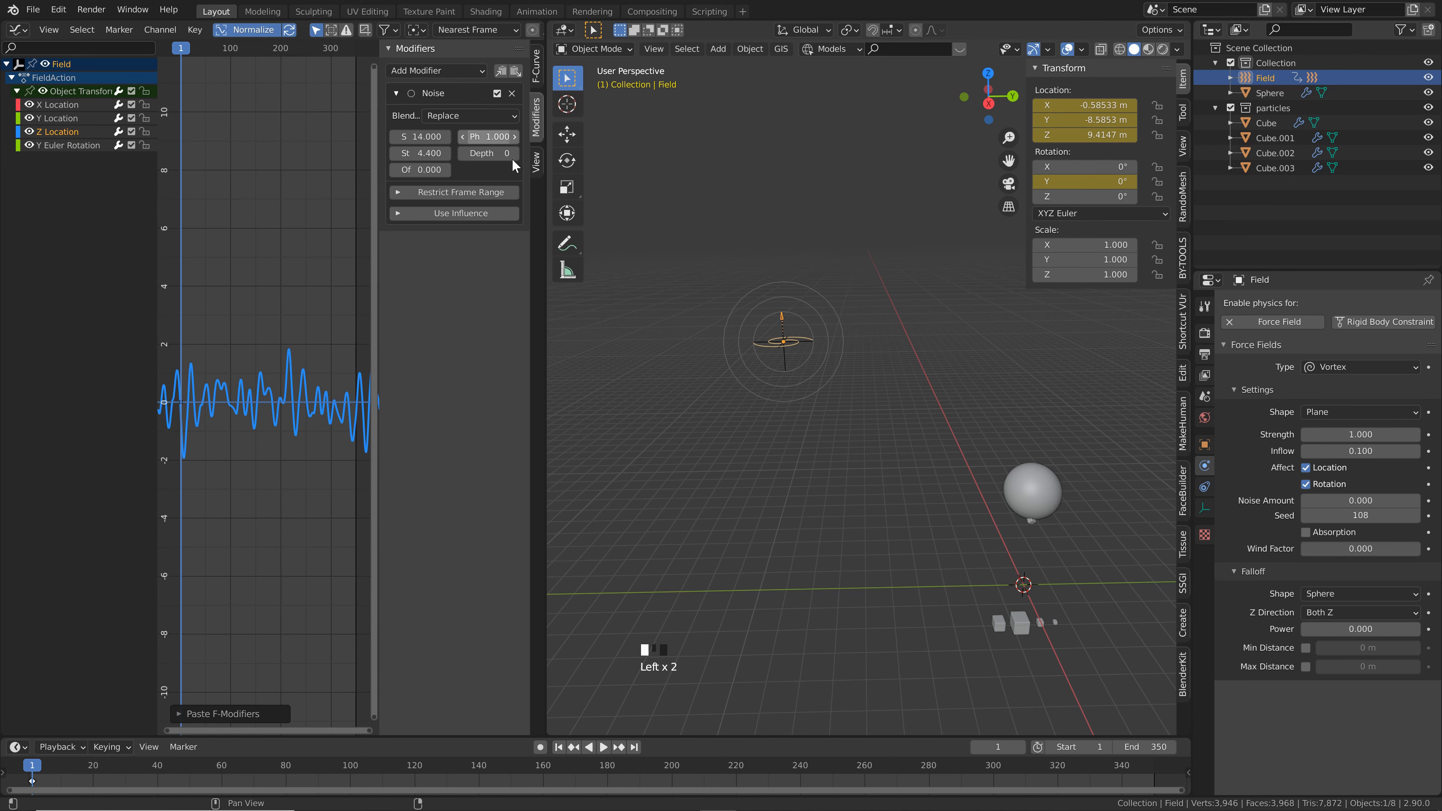
Paste the copied Noise modifier onto the Y Euler Rotation channel and play the animation to check the particle motion
left_click(88, 146)
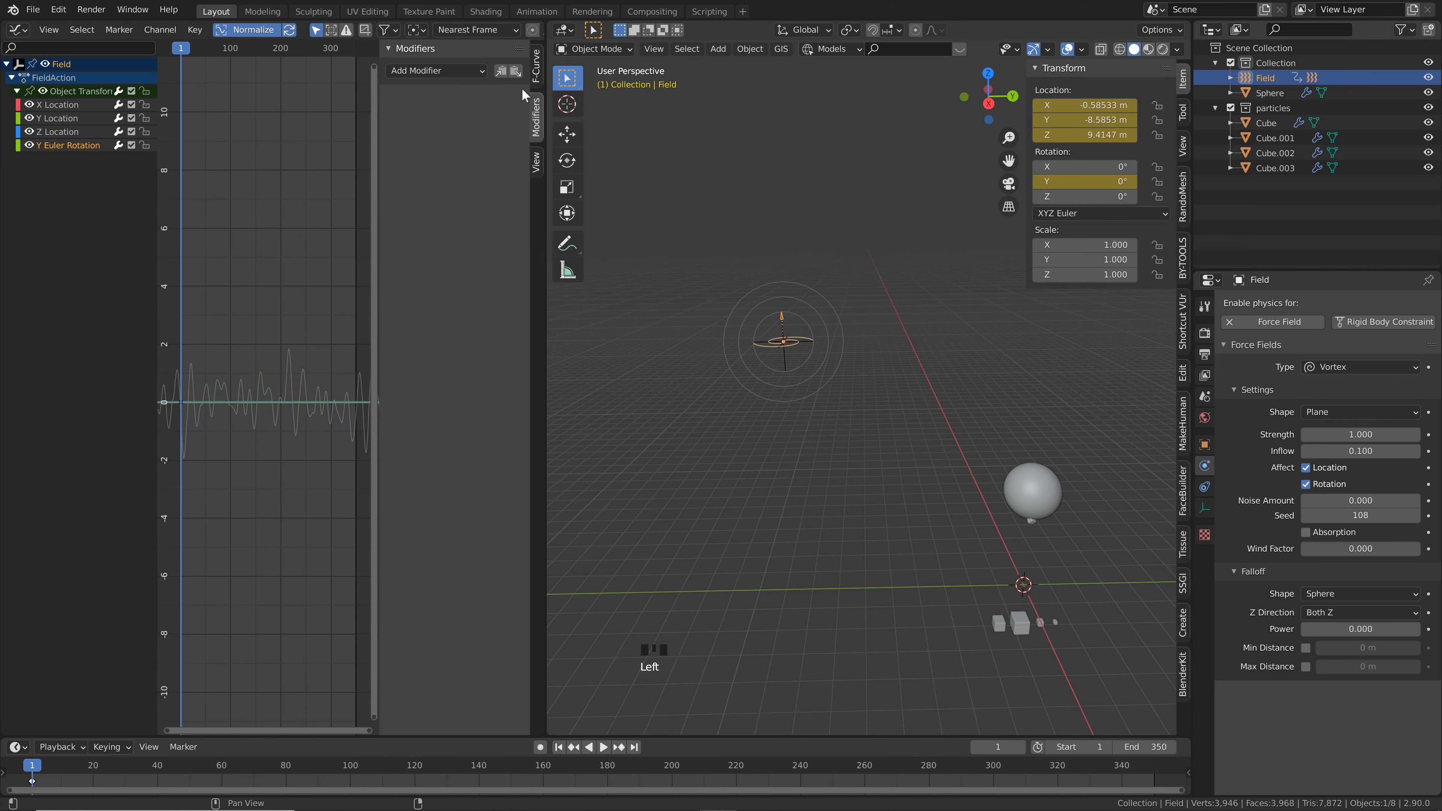
left_click(517, 73)
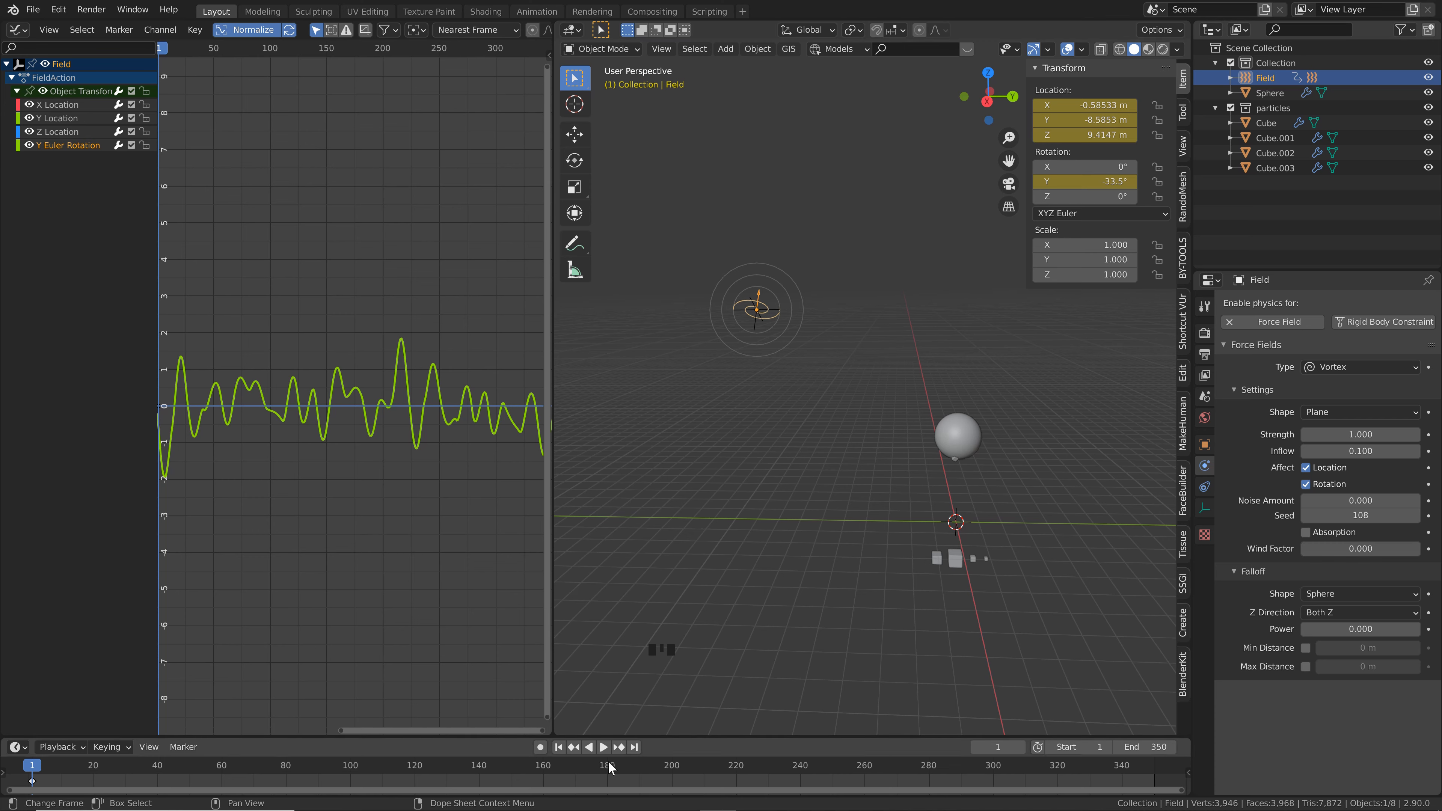
key("space")
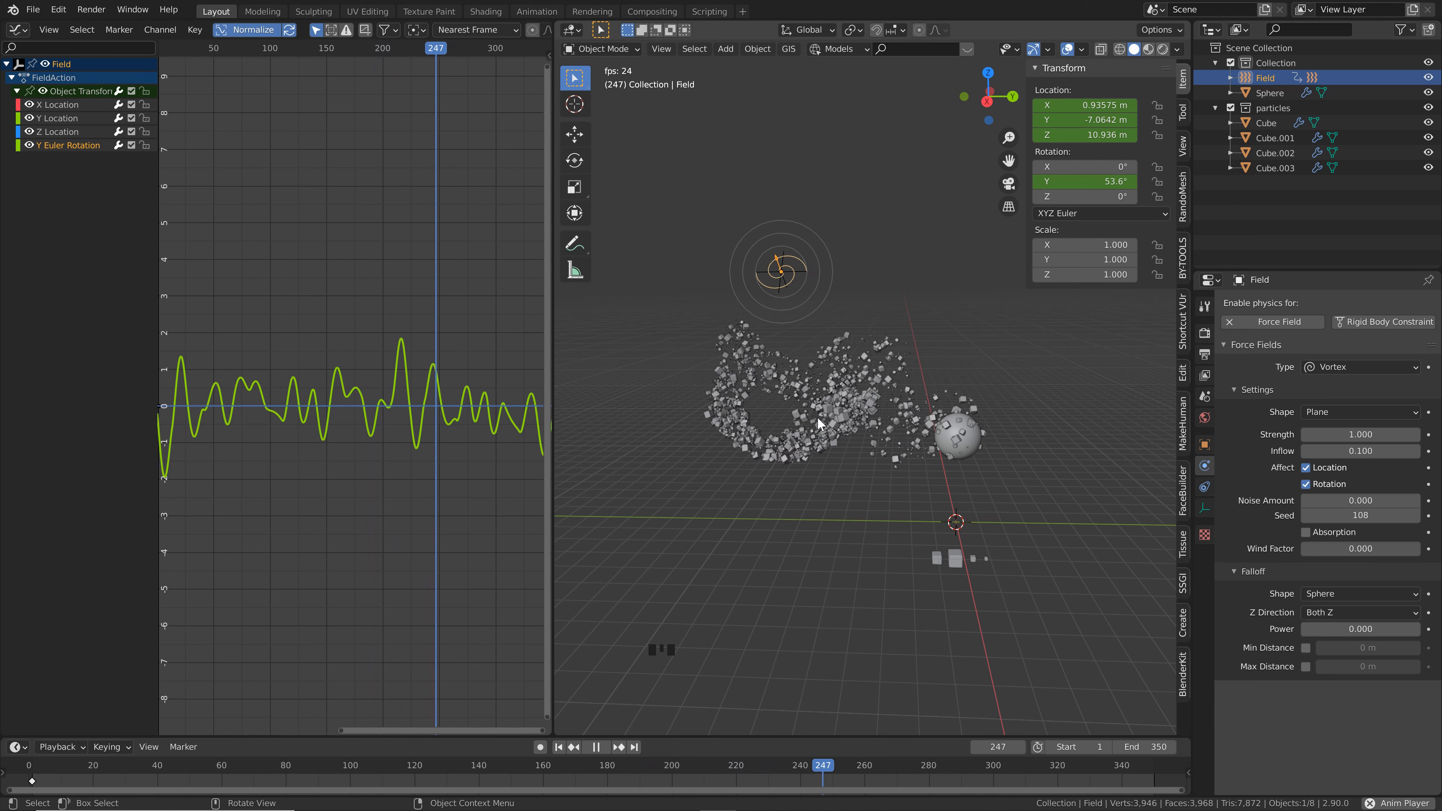
key("space")
scroll(785, 323, "up", 2)
middle_click_drag(785, 324, 788, 331, "shift")
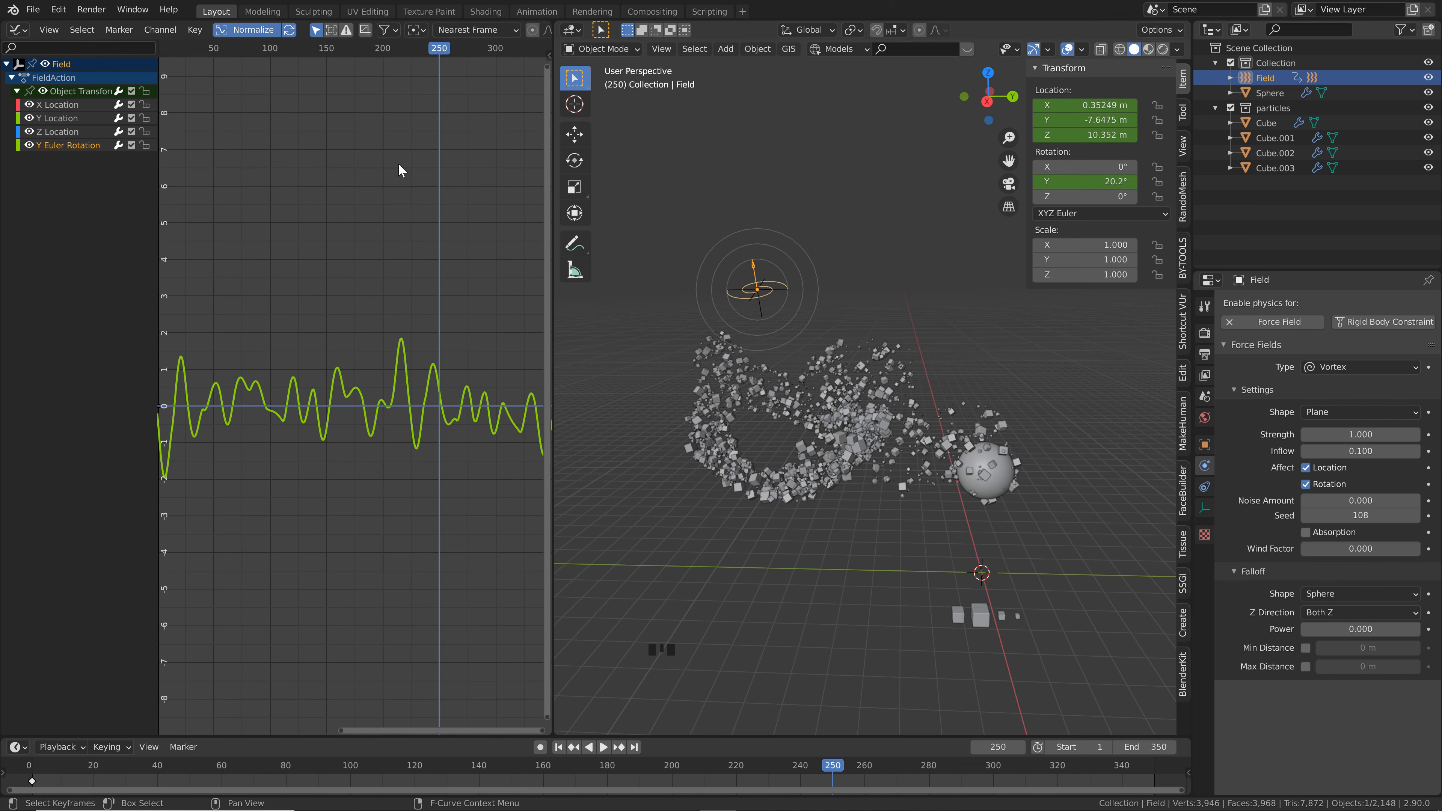
Show the modifier settings again and check the Noise modifiers on the vortex field's X, Y and Z Location channels
key("n")
left_click(75, 104)
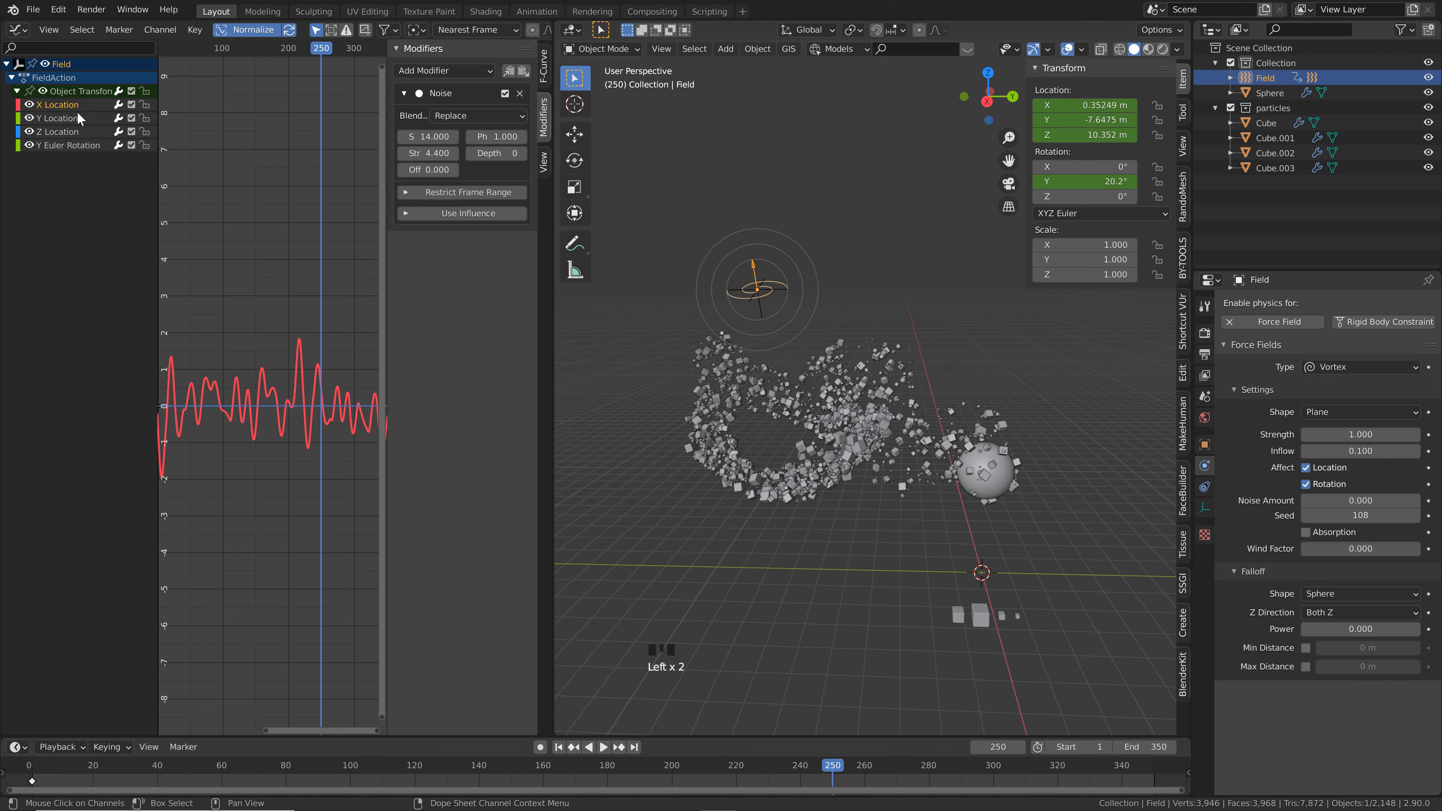
left_click(80, 117)
left_click(79, 131)
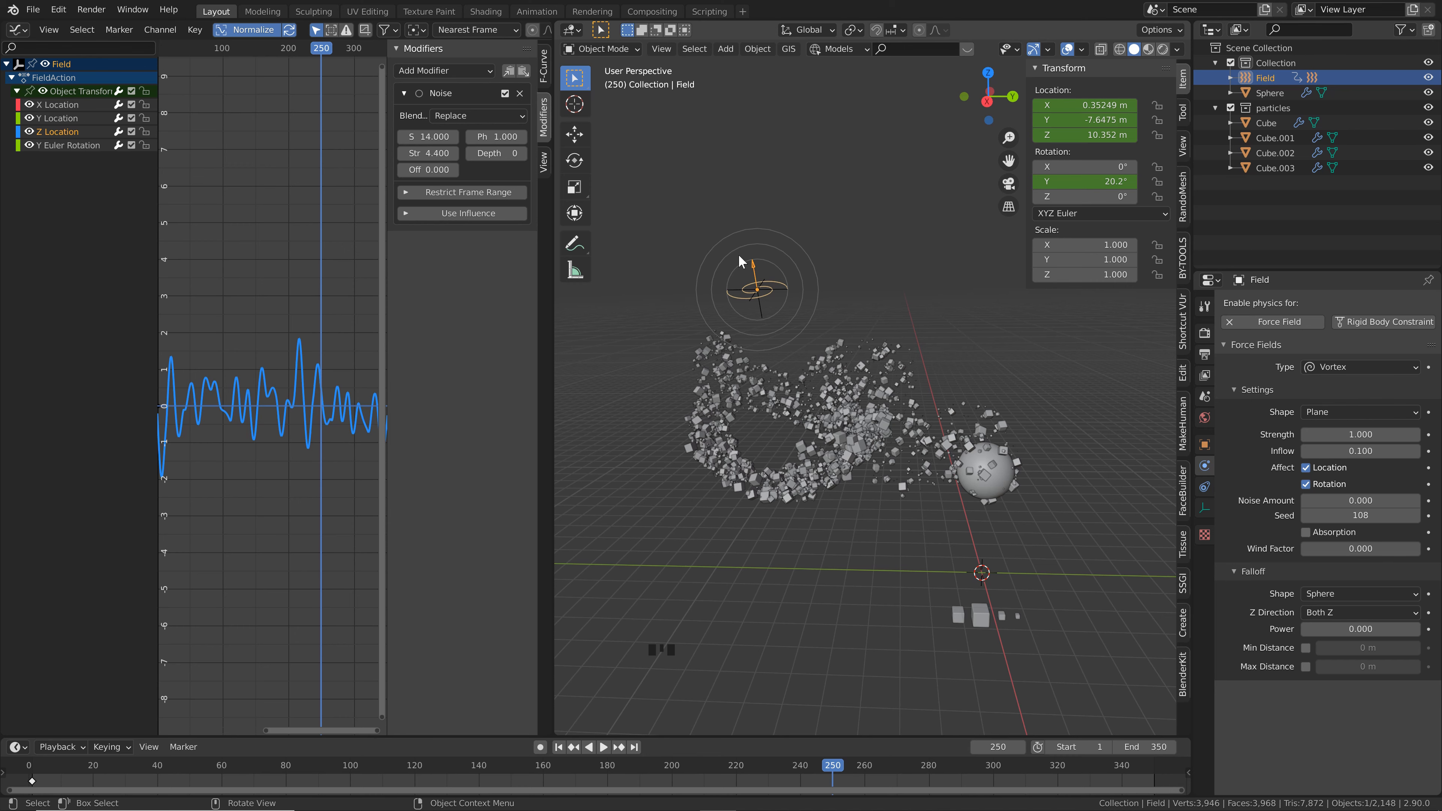
scroll(740, 261, "up", 1)
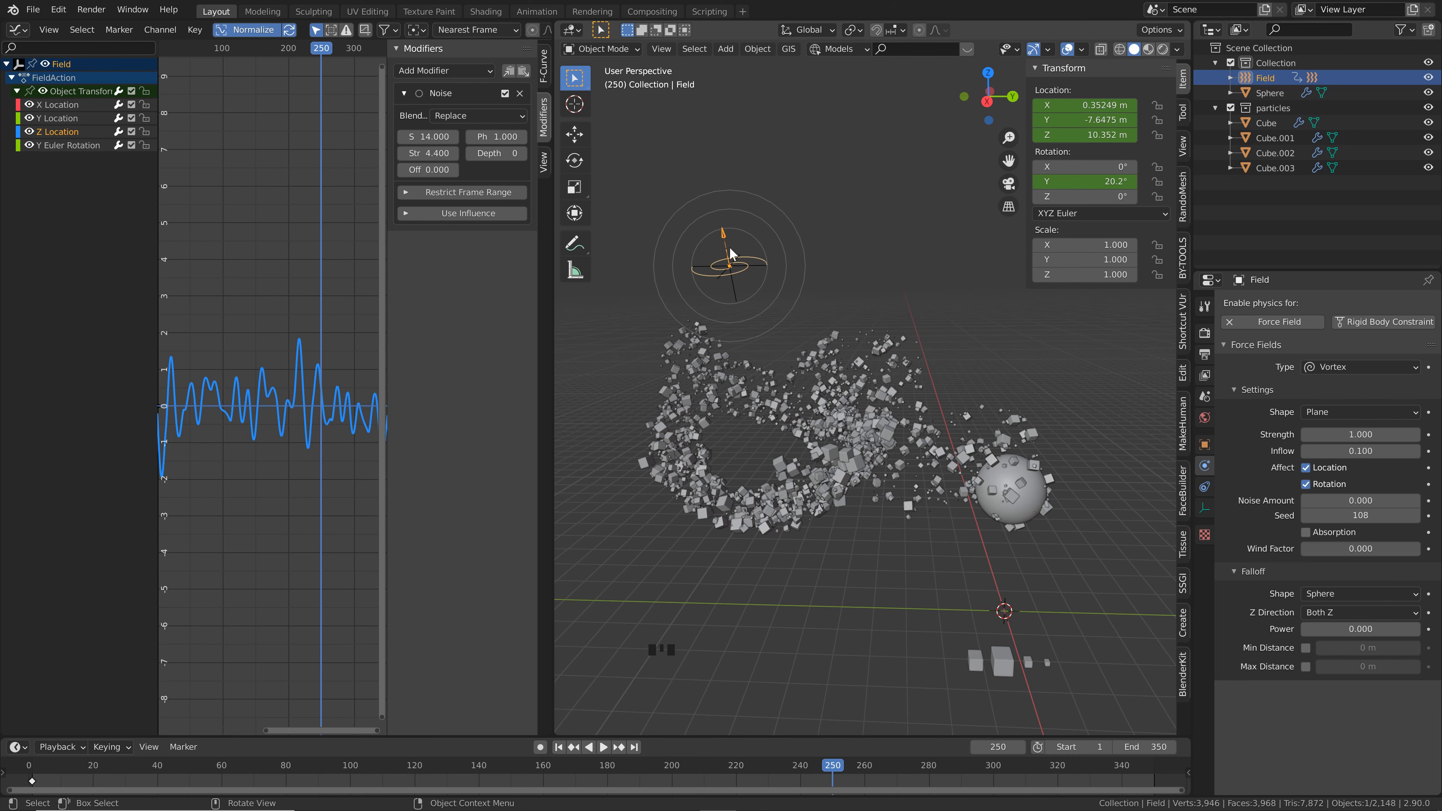
scroll(801, 349, "down", 1)
scroll(800, 349, "up", 1)
middle_click_drag(796, 349, 762, 358, "shift")
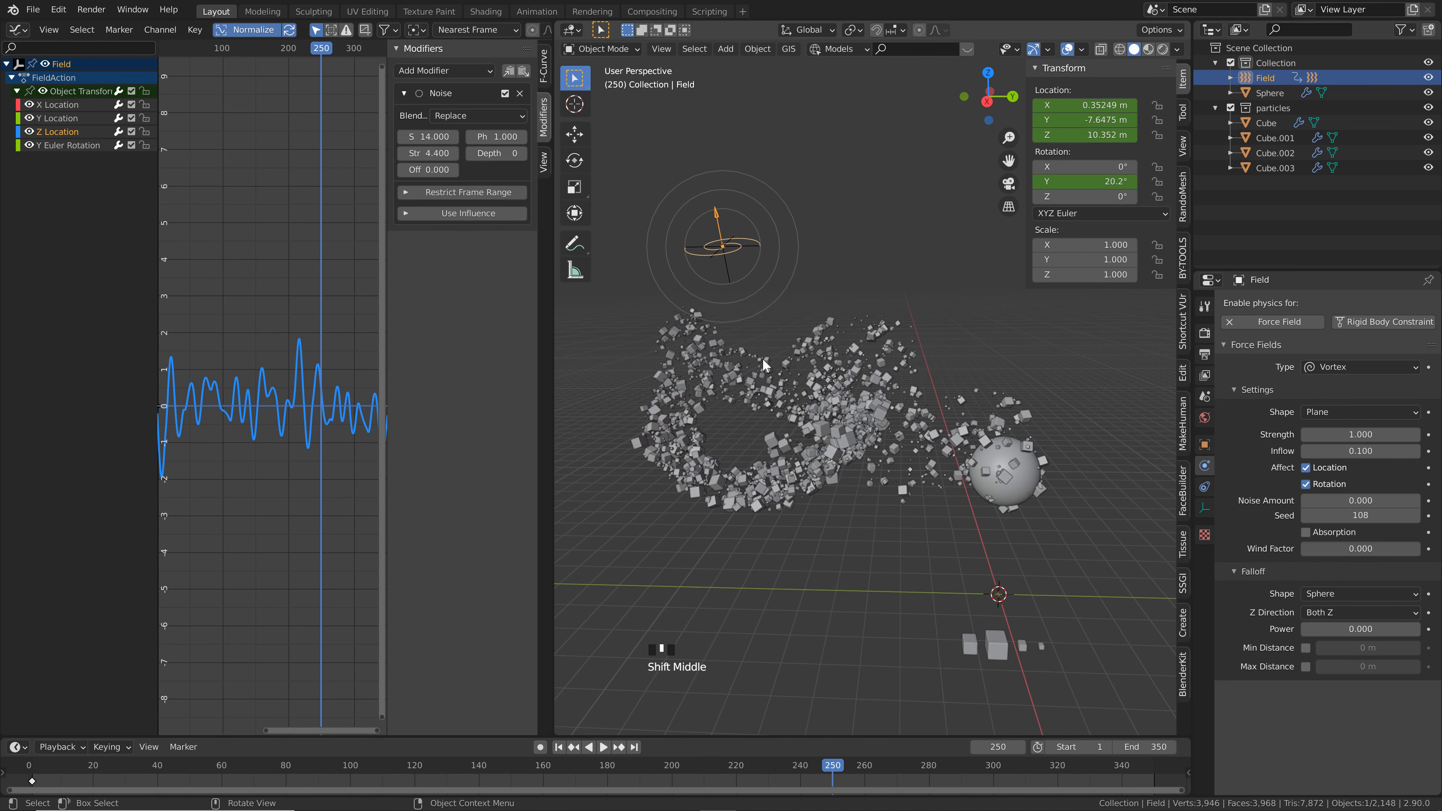
Close the Graph Editor by joining its area into the 3D viewport
right_click(553, 523)
left_click(544, 524)
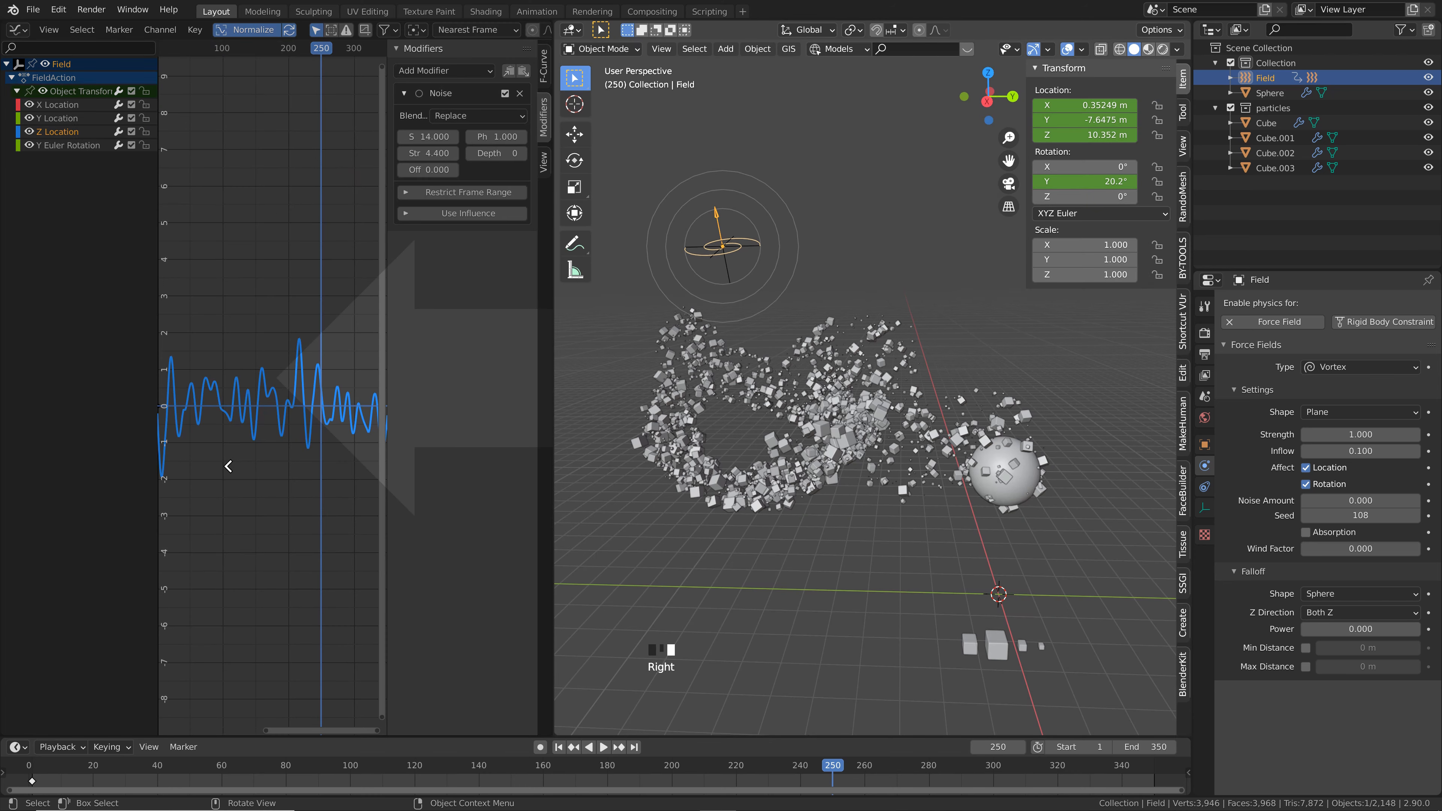
left_click(220, 464)
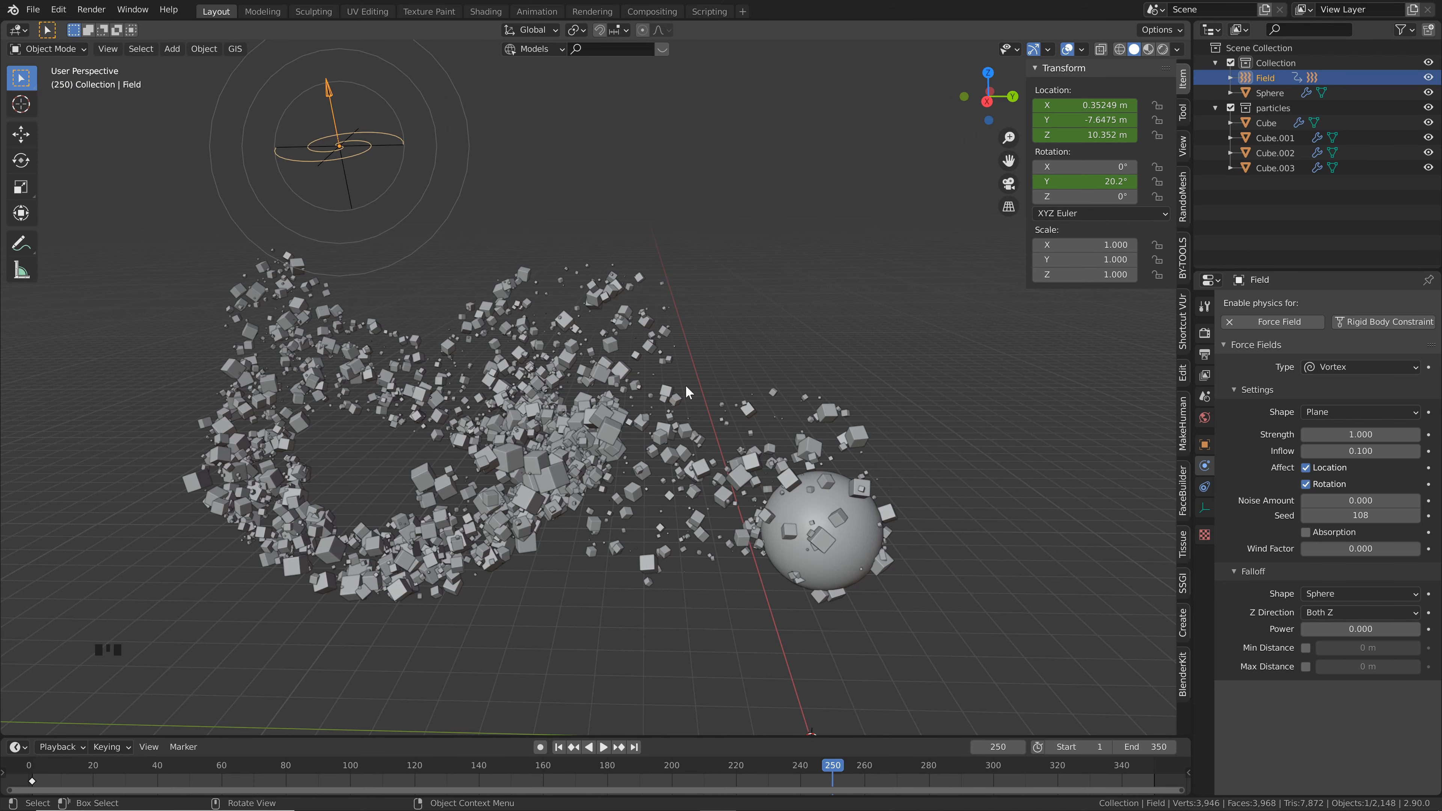
Add a mesh plane at the world origin, scaled by 10, and enable Collision physics on it
scroll(685, 384, "down", 2)
middle_click_drag(685, 384, 636, 315, "shift")
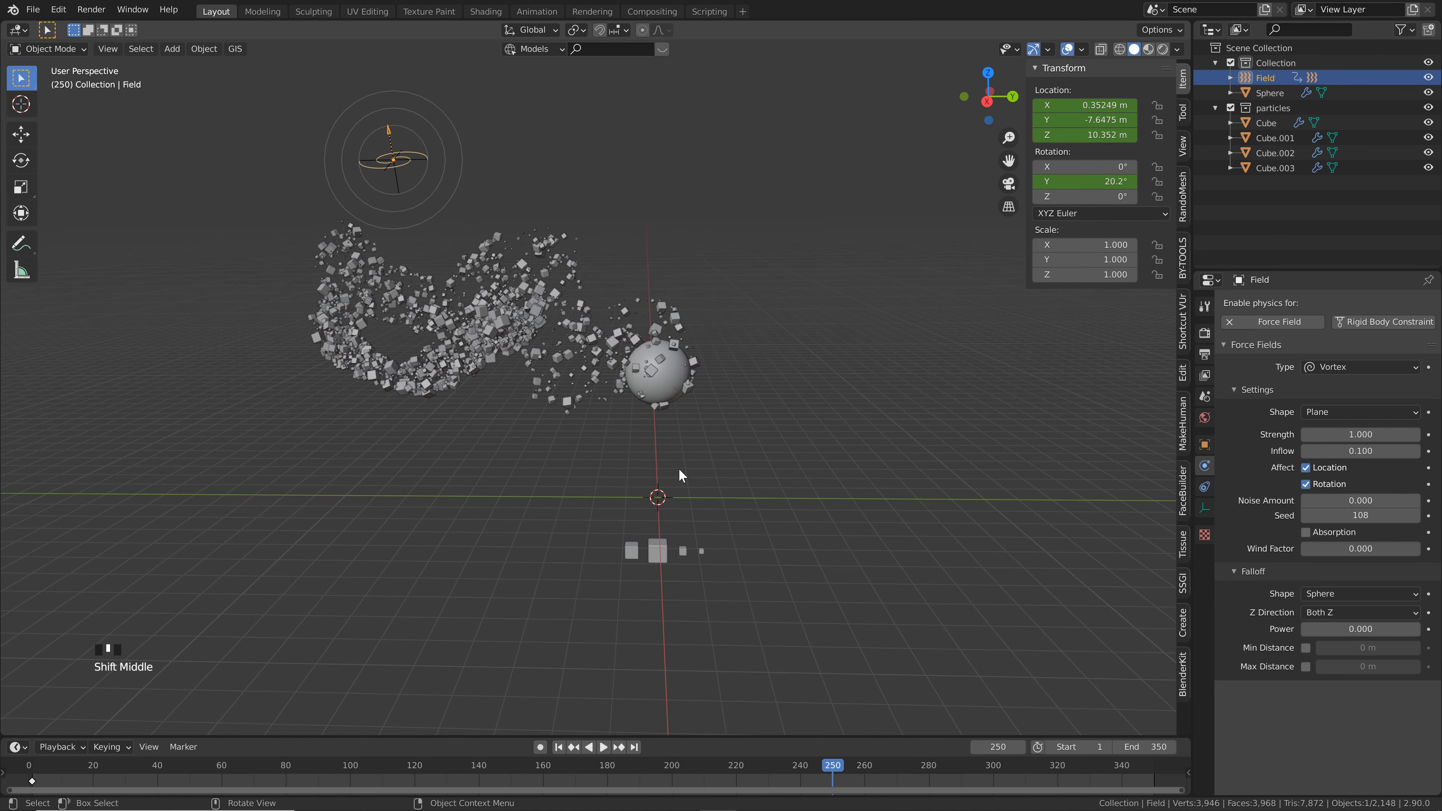
middle_click_drag(678, 468, 580, 441, "shift")
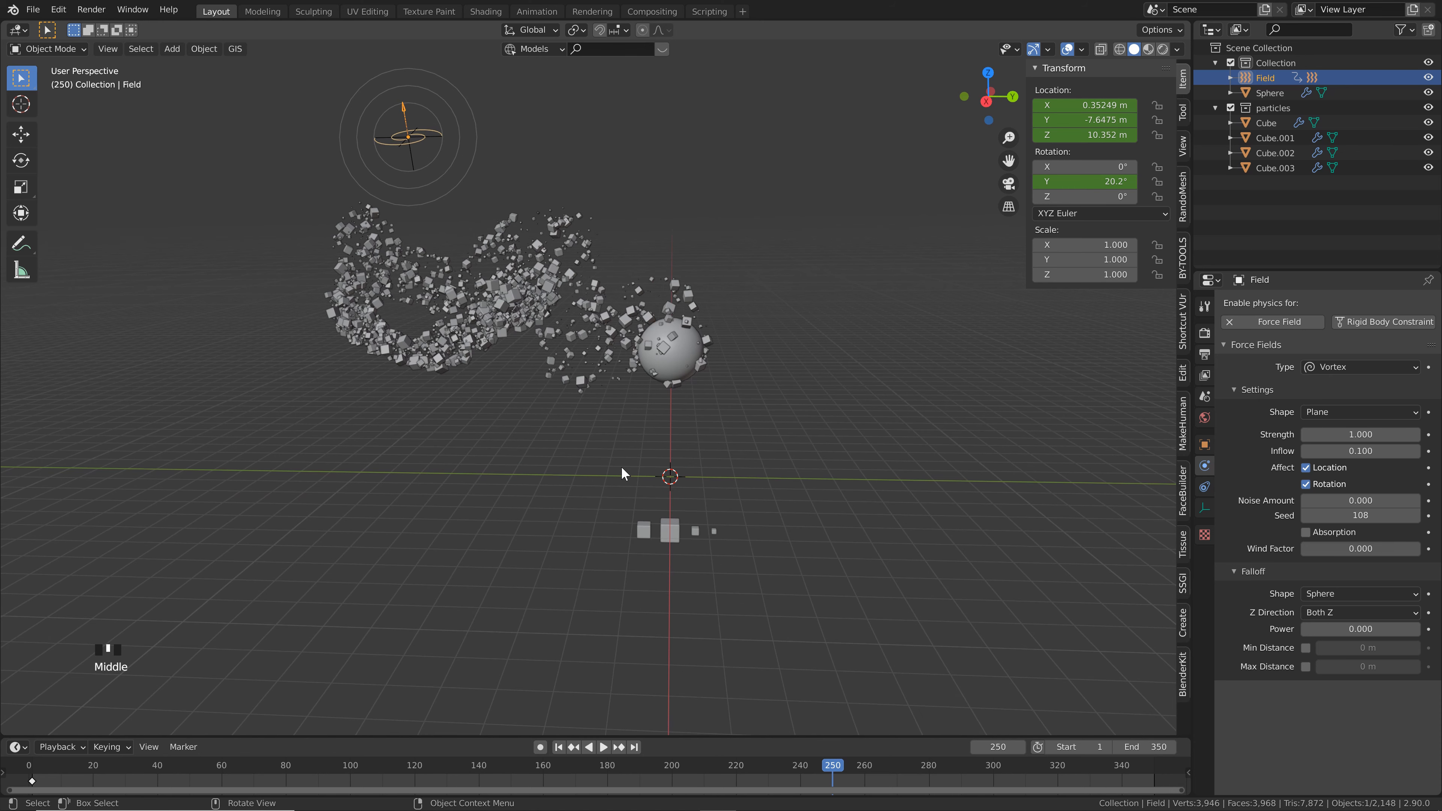
key("shift+a")
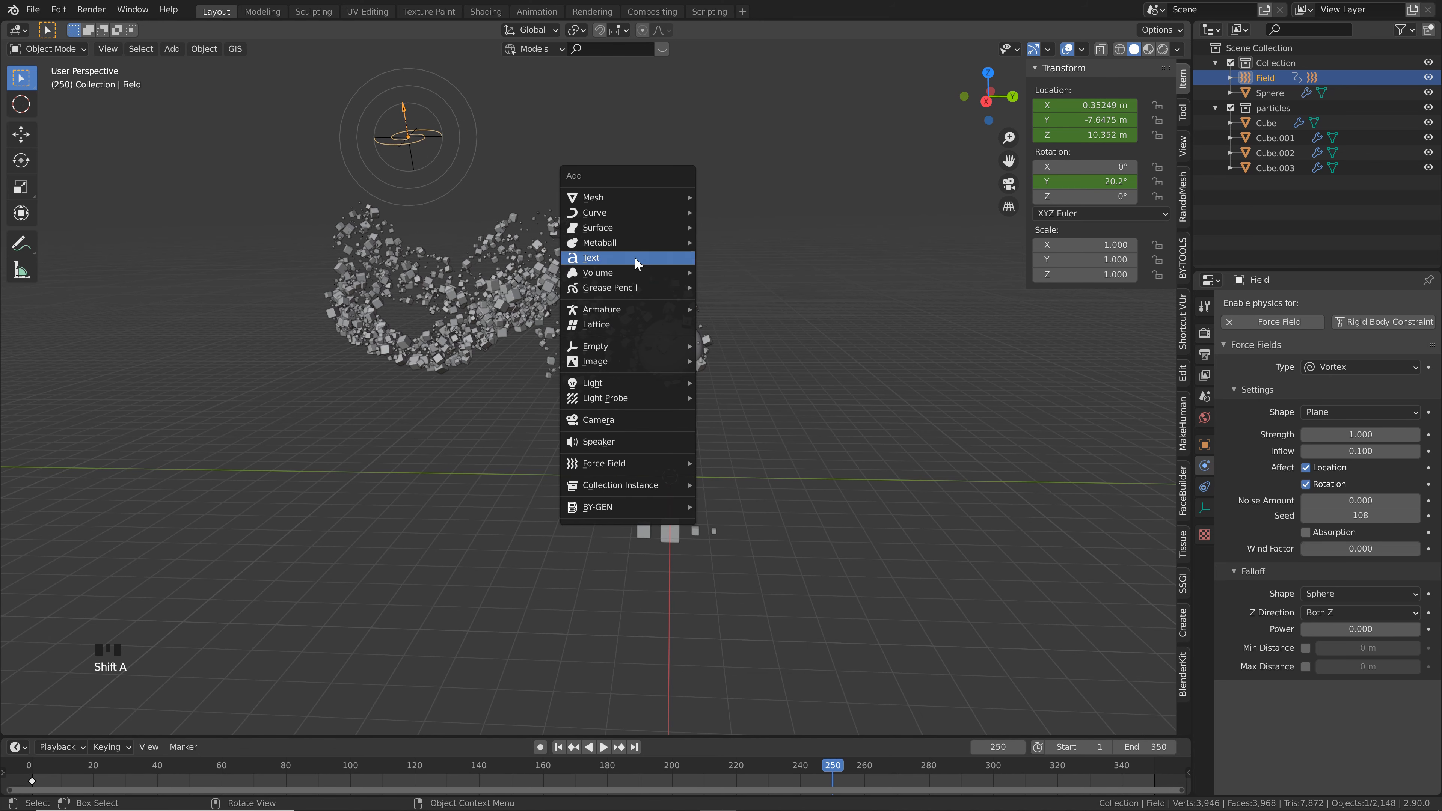
mouse_move(634, 212)
left_click(737, 193)
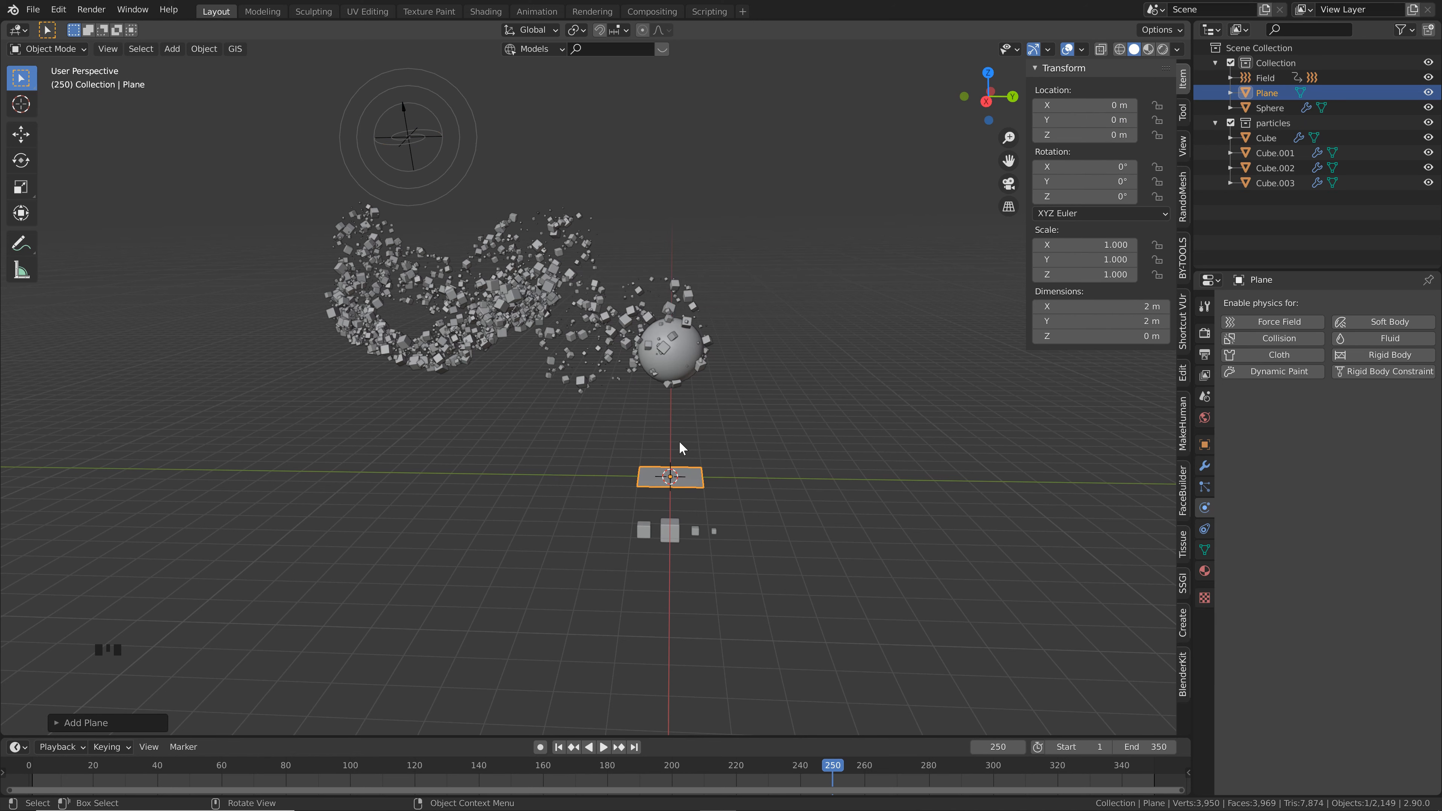
type("s")
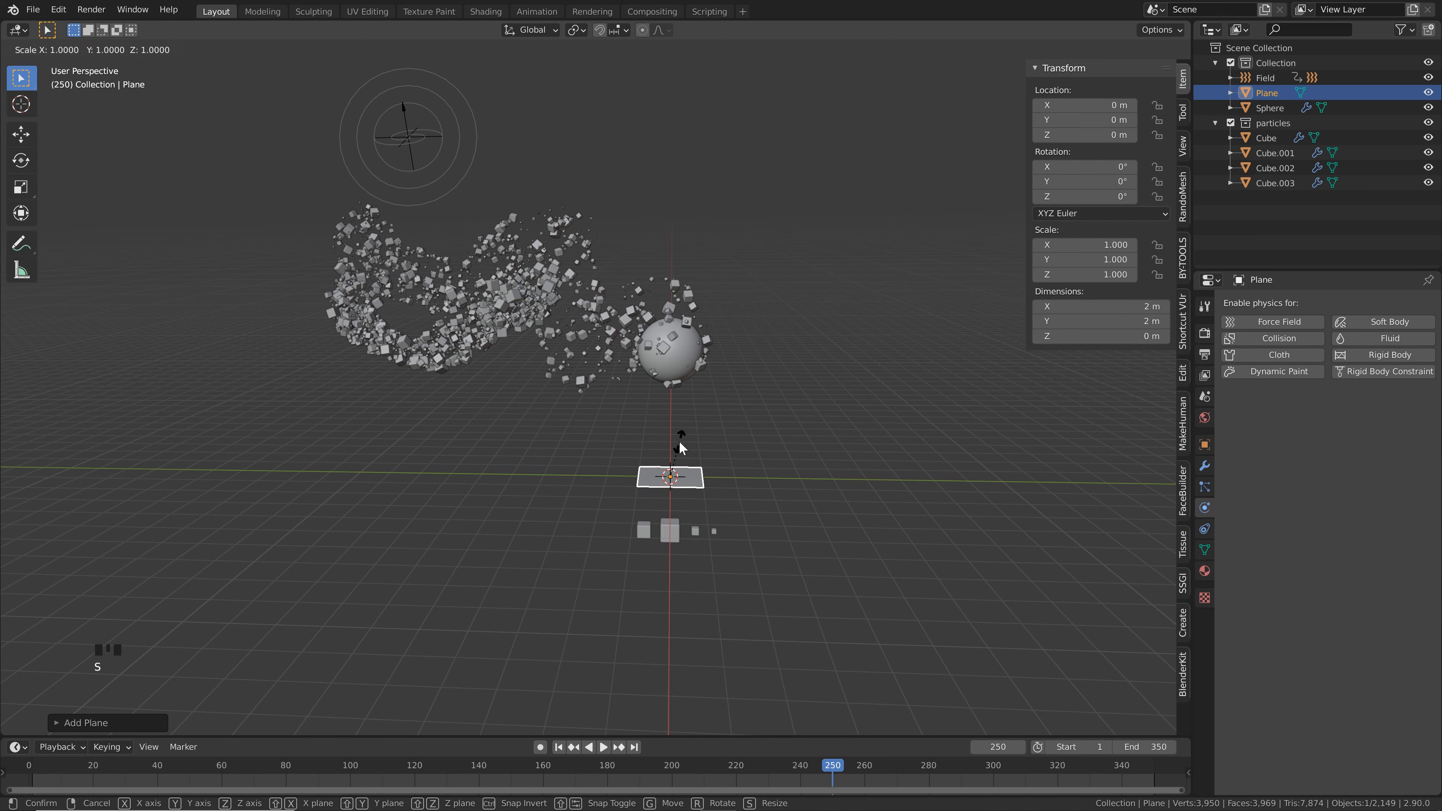
type("10")
key("Return")
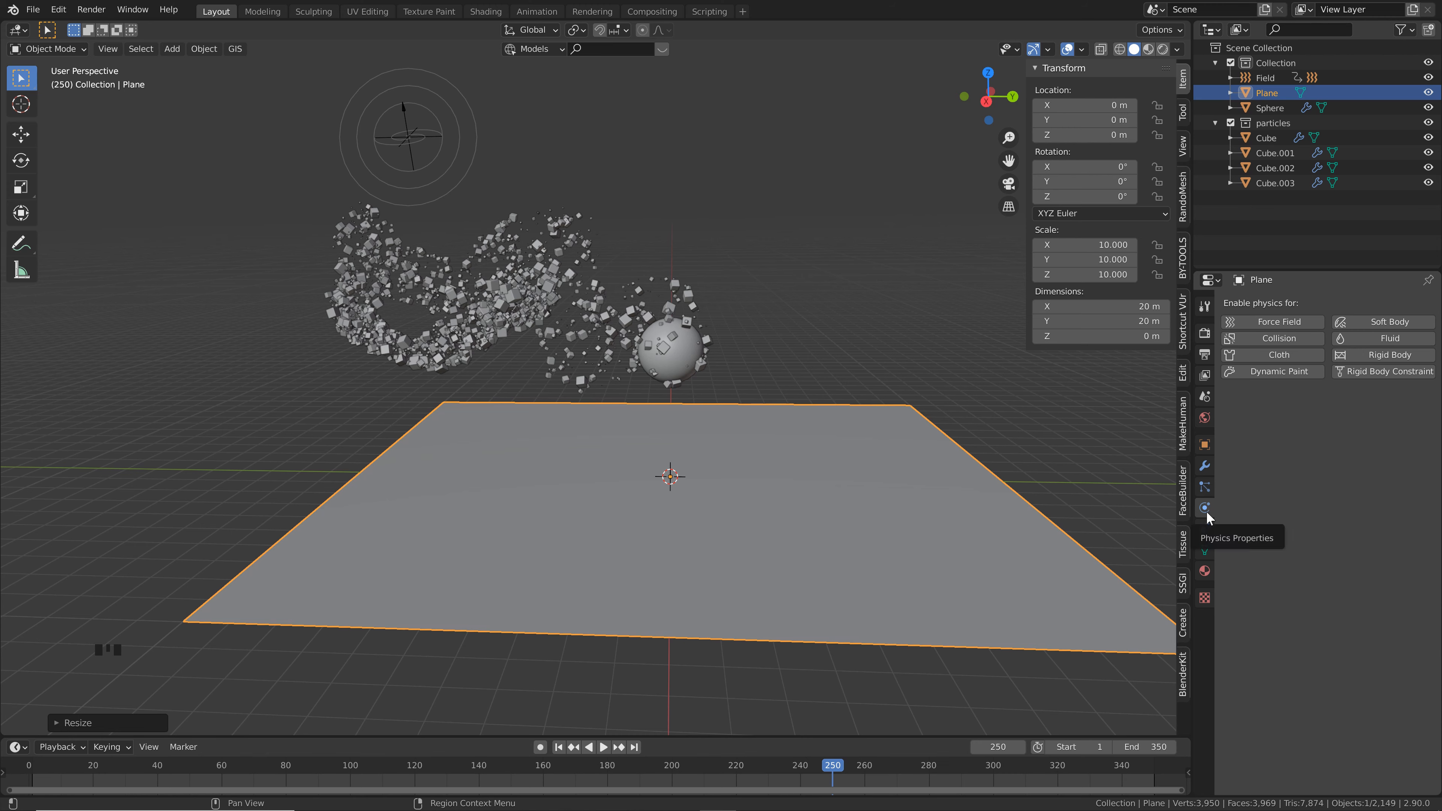
left_click(1270, 340)
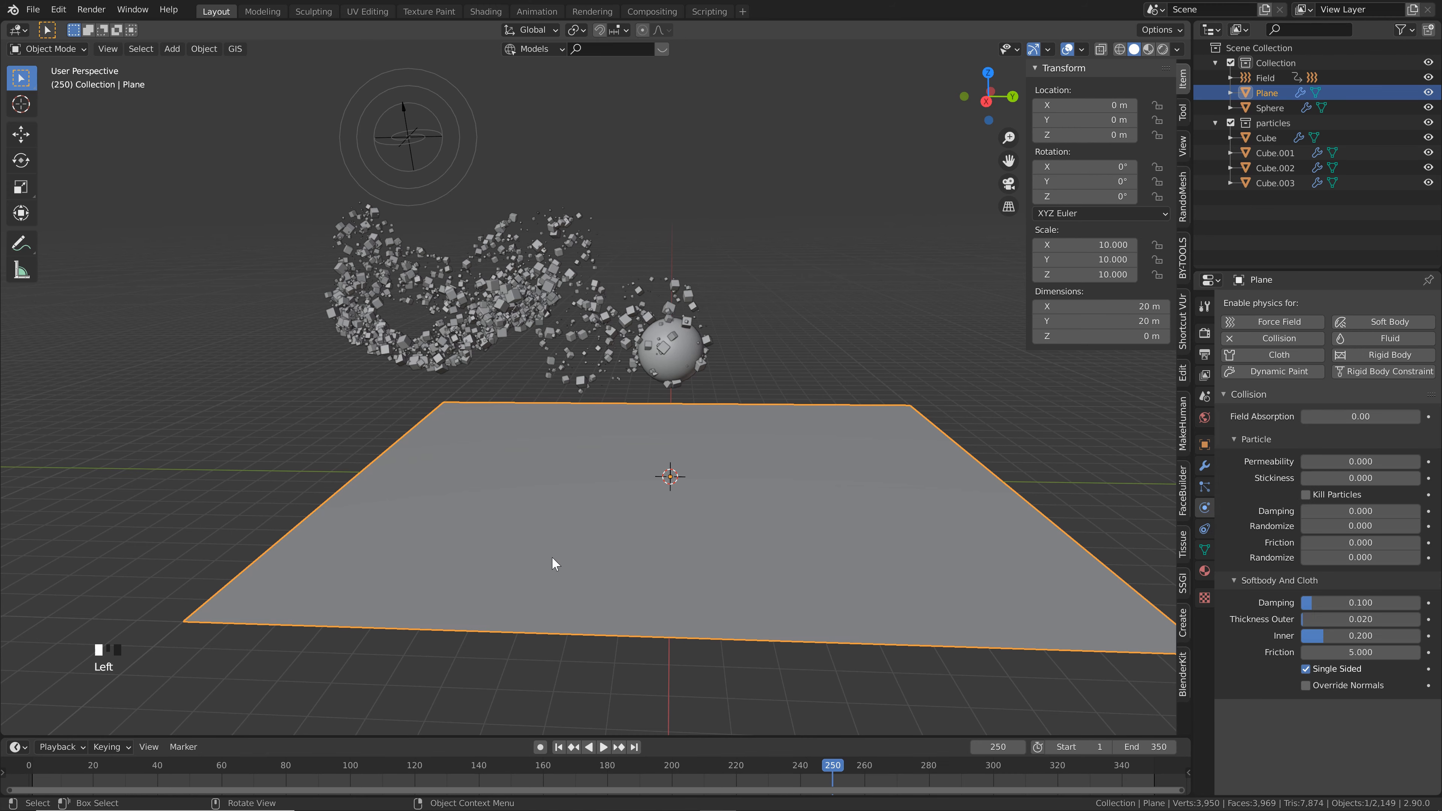
middle_click_drag(573, 570, 643, 421)
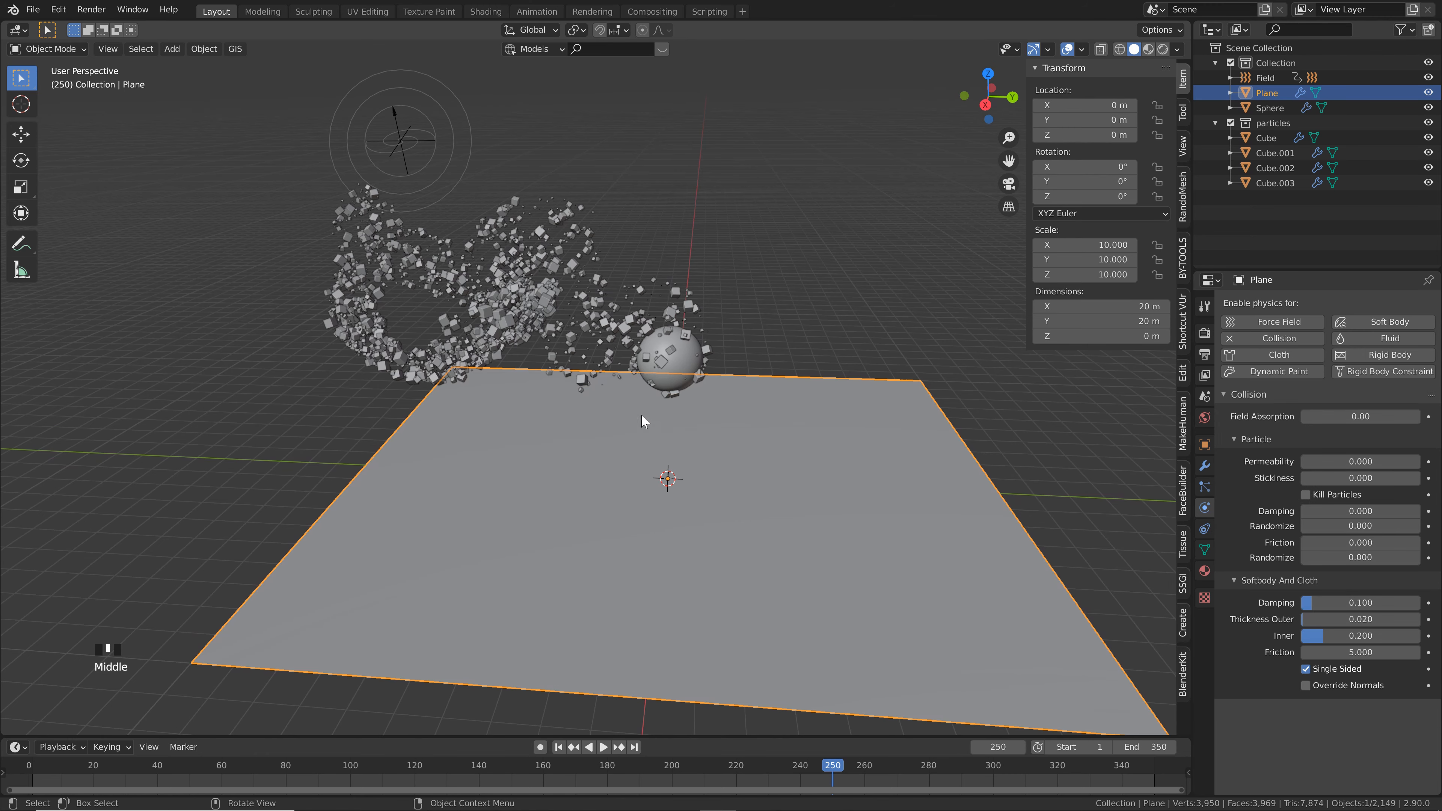
Bake the sphere's particle cache with the plane as collider and play back the simulation
left_click(683, 359)
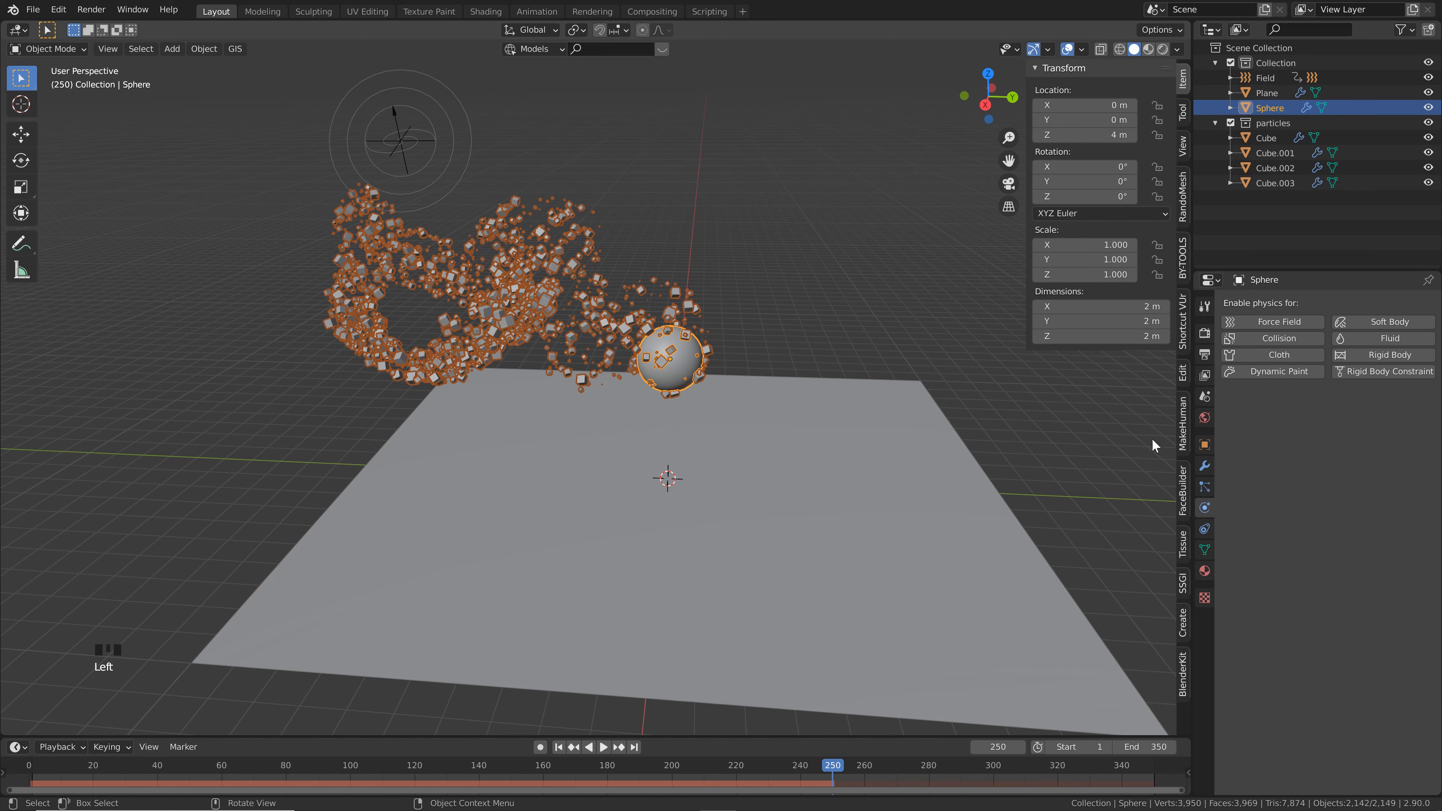
left_click(1205, 486)
scroll(1261, 400, "down", 6)
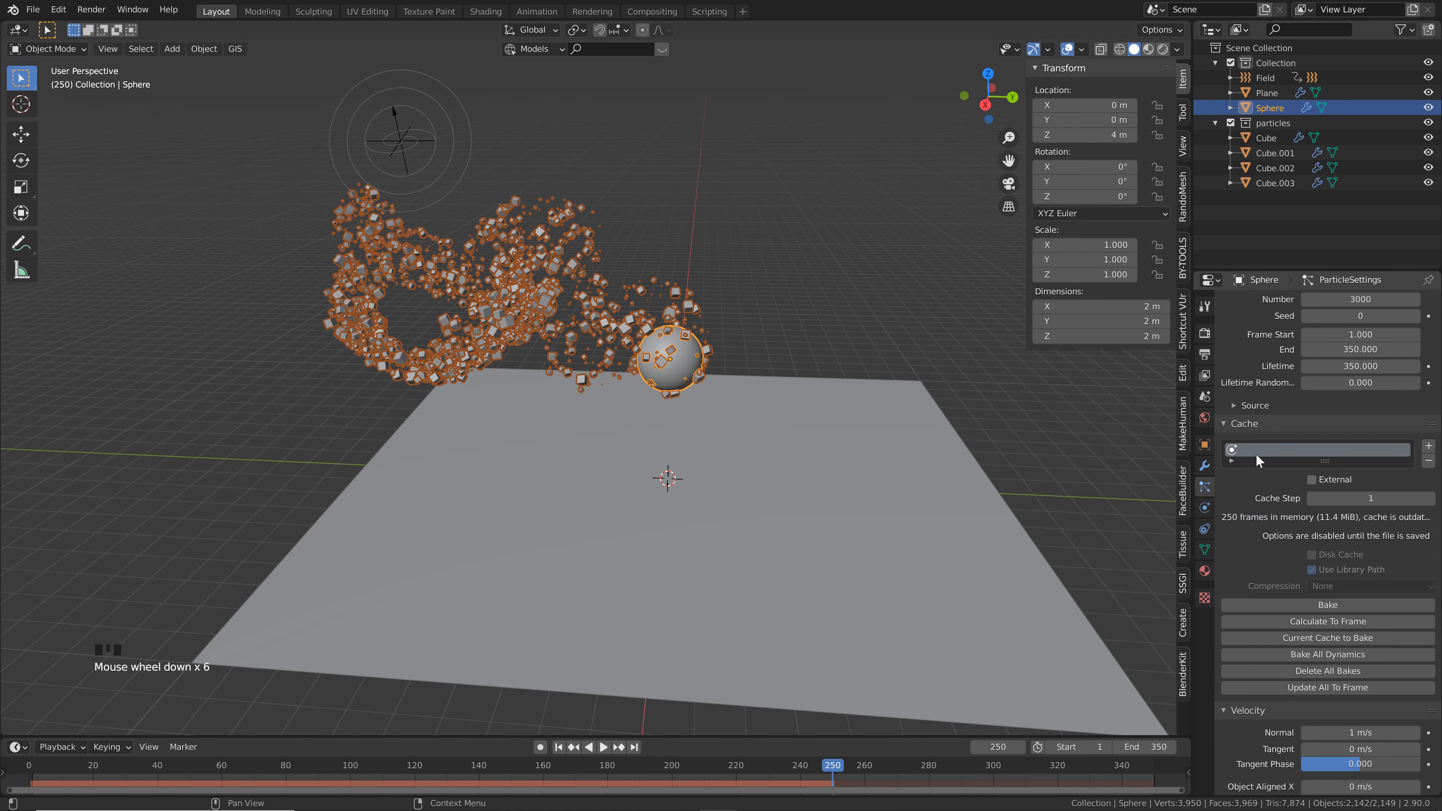
scroll(1248, 394, "down", 1)
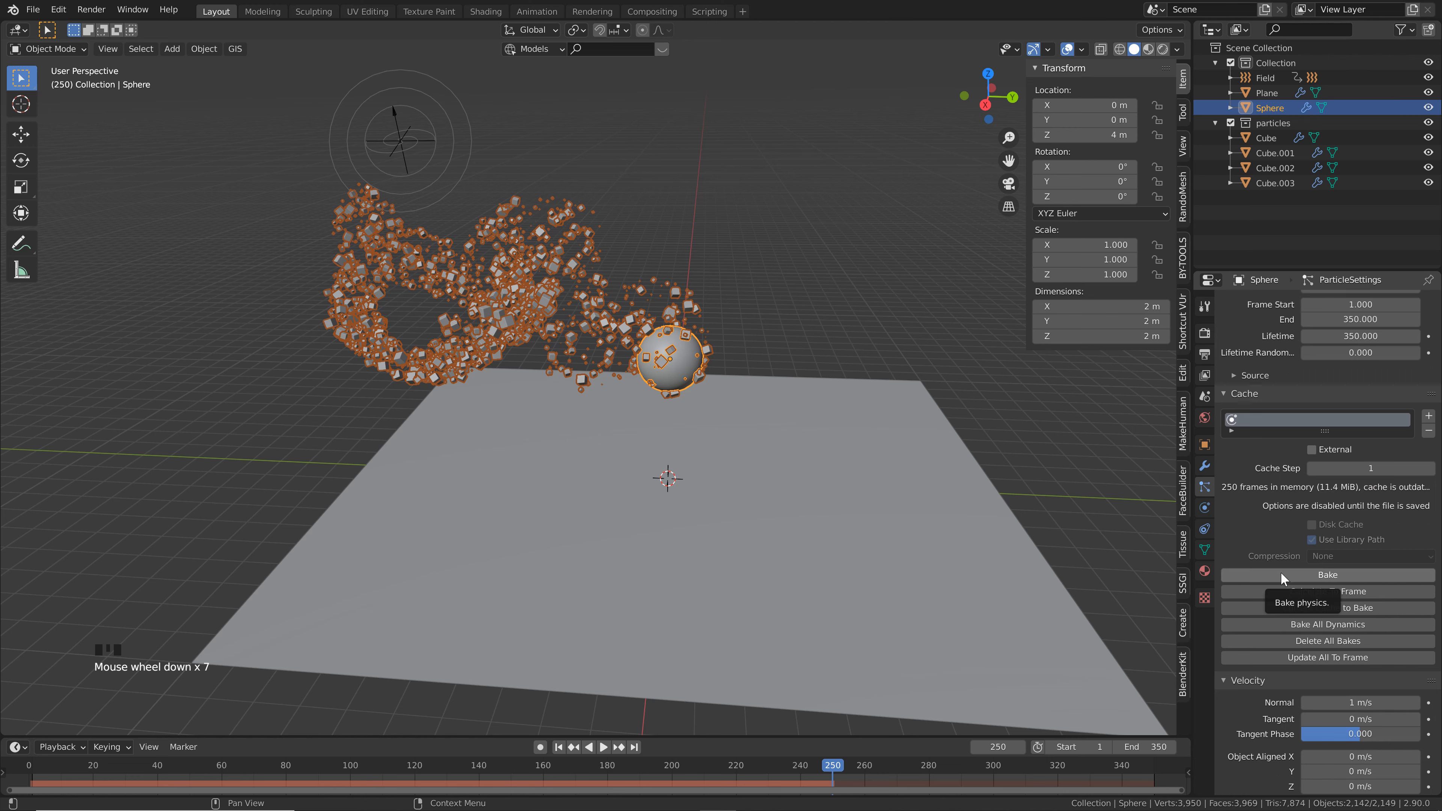
left_click(1322, 576)
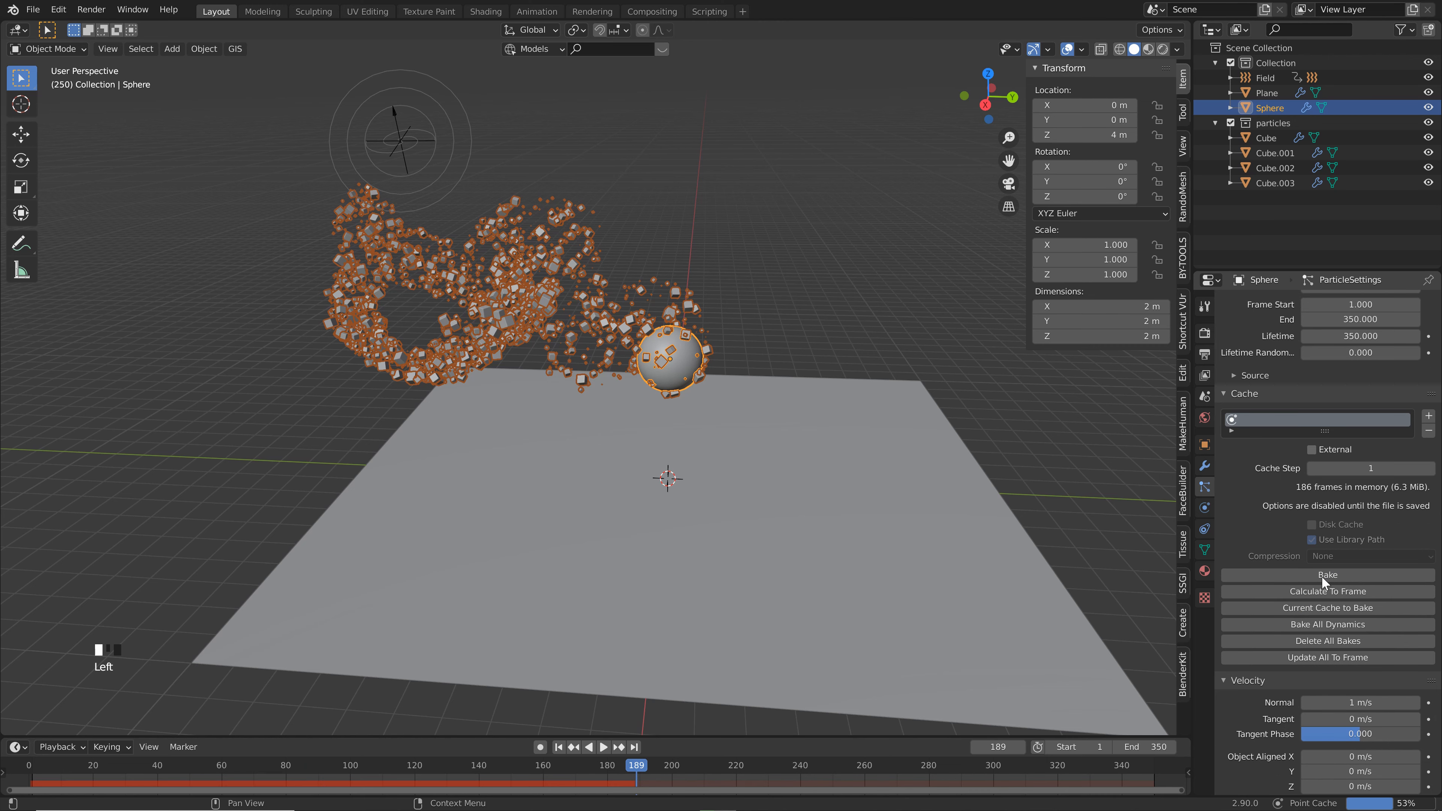
key("space")
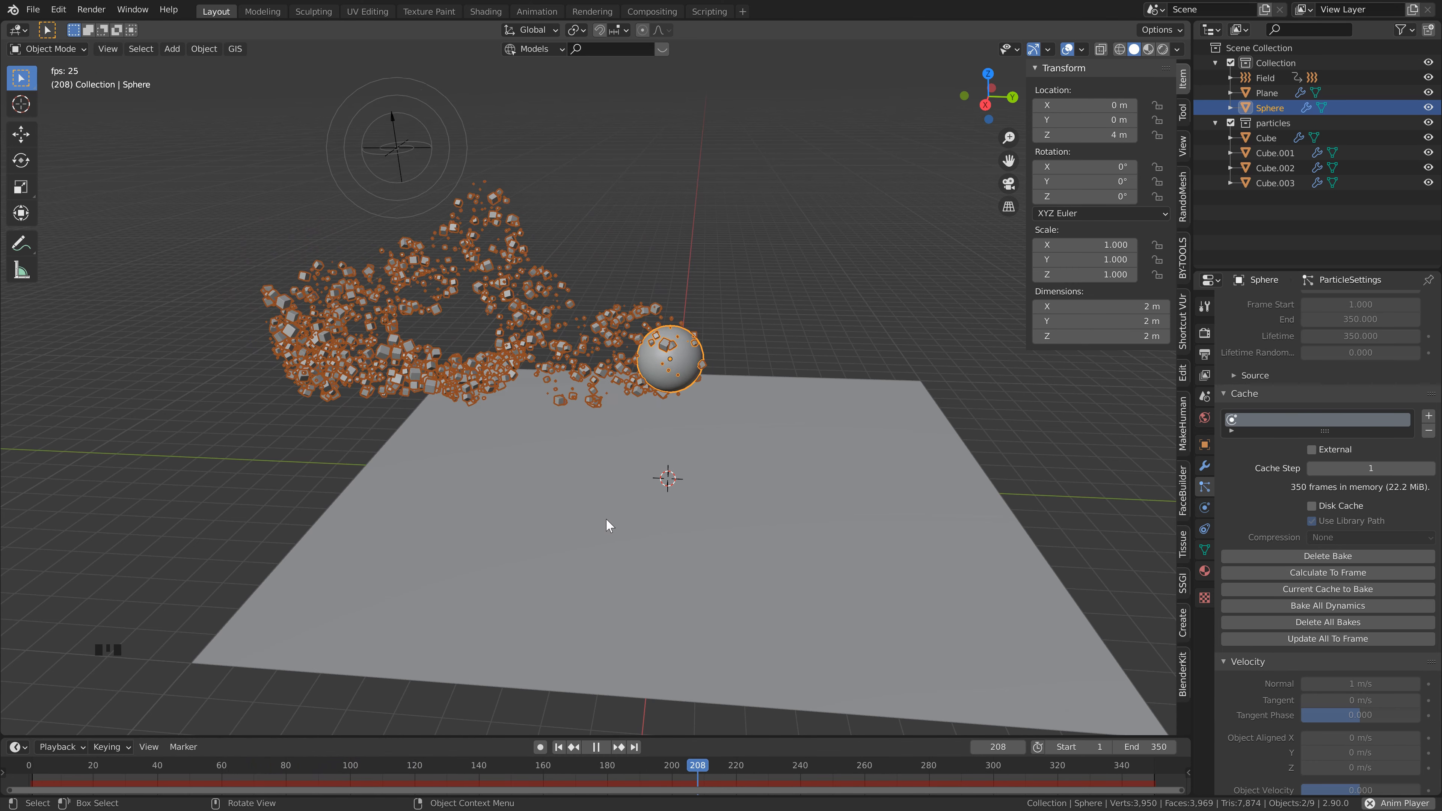
Raise the plane along the Z axis to about 1.08 m, closer to the sphere
left_click(548, 517)
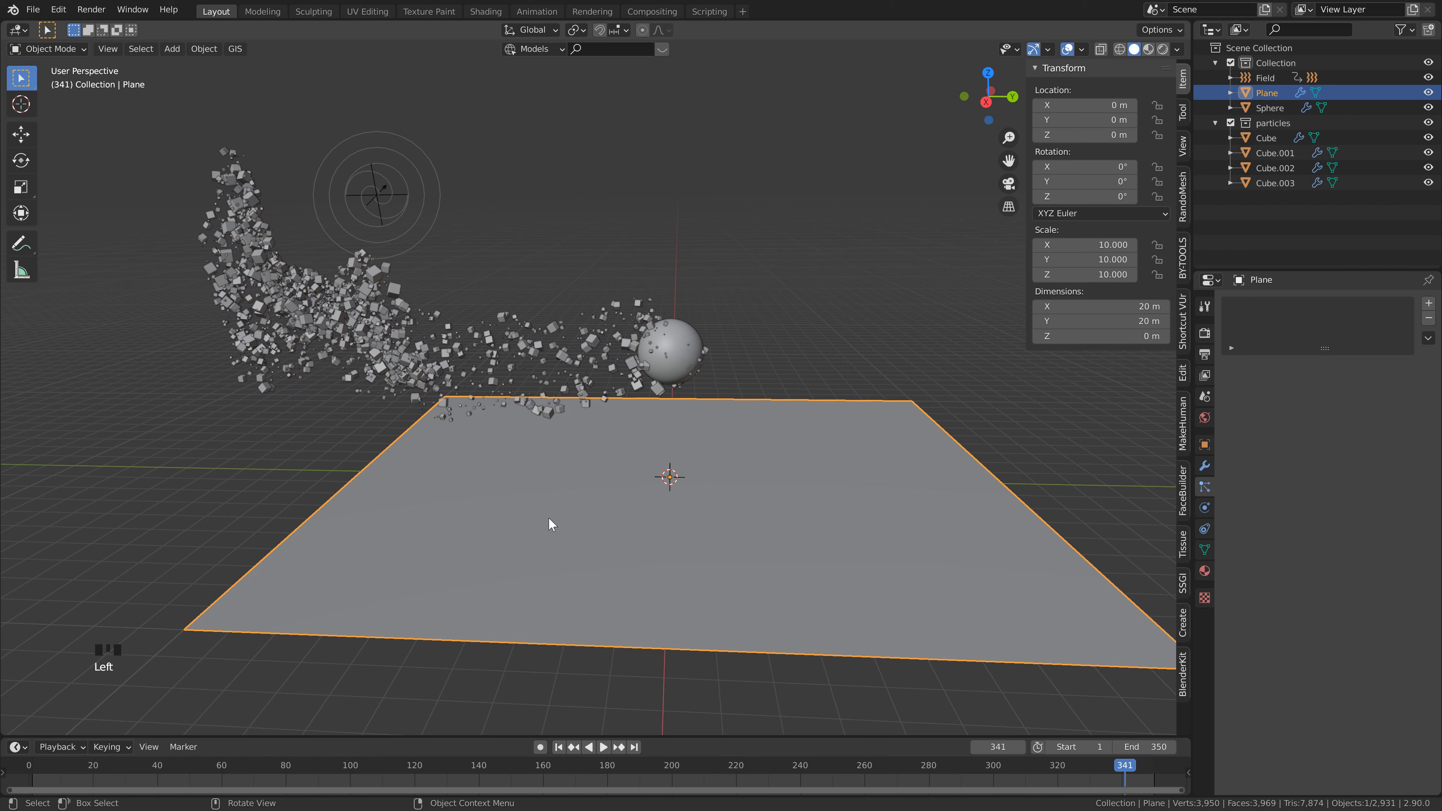
key("g")
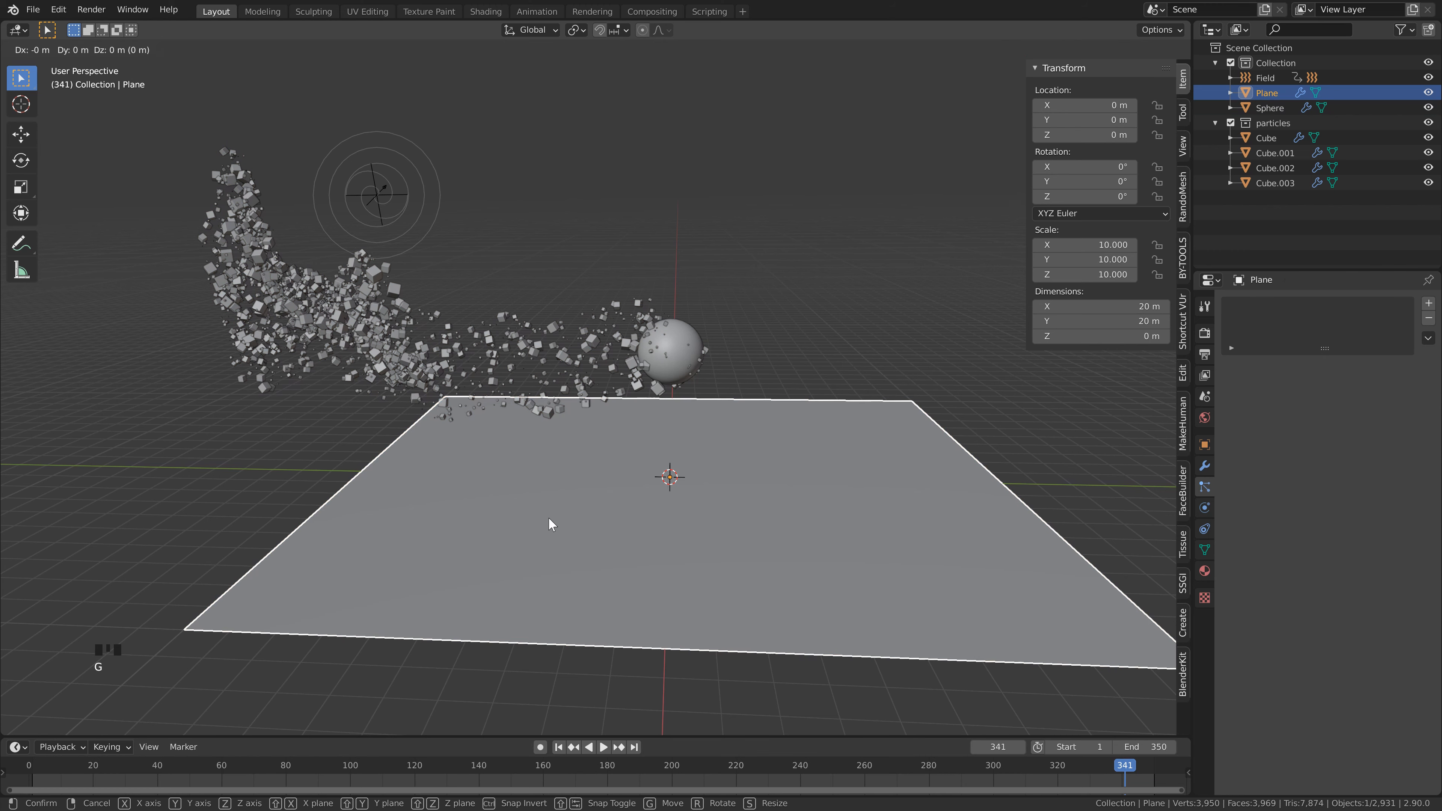
key("z")
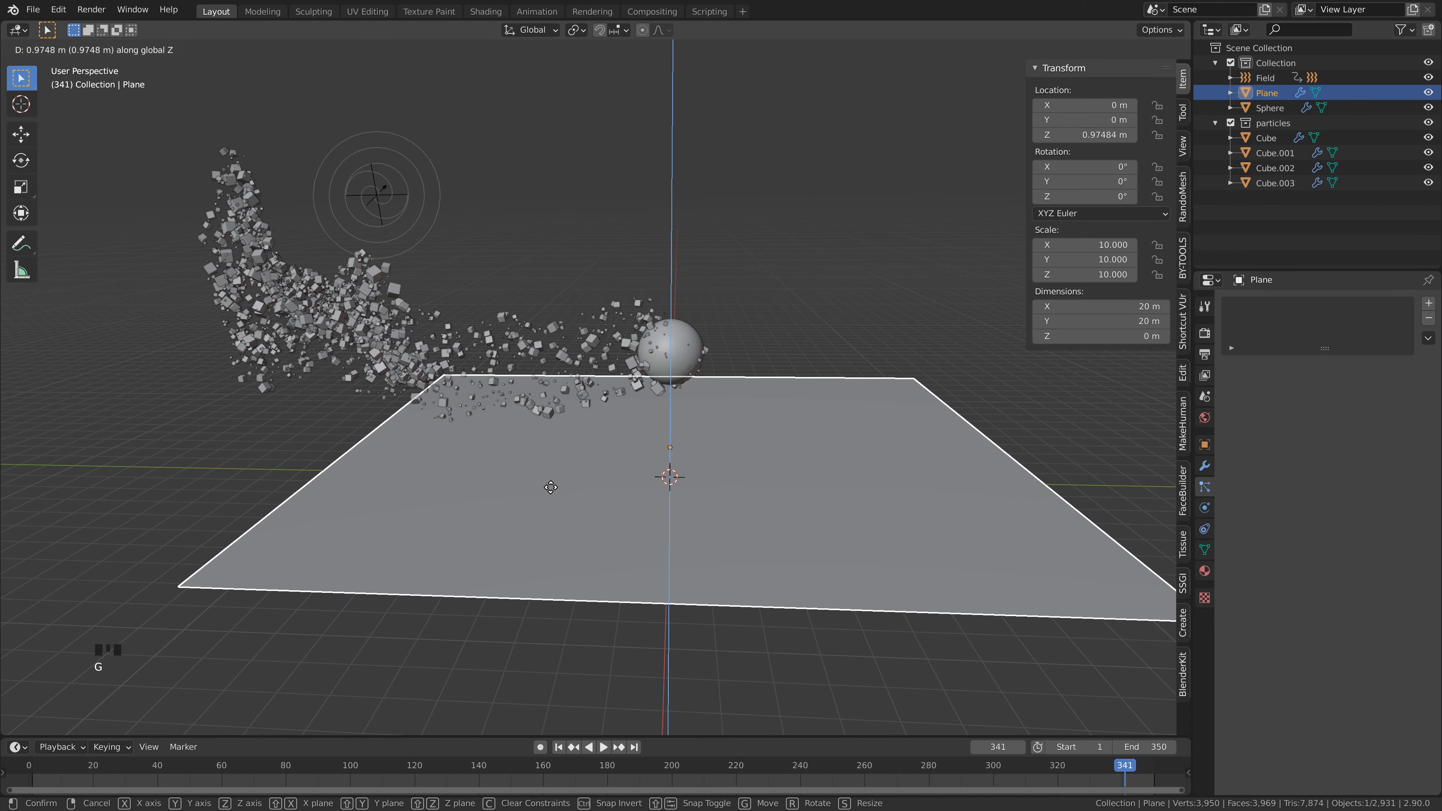
left_click(550, 484)
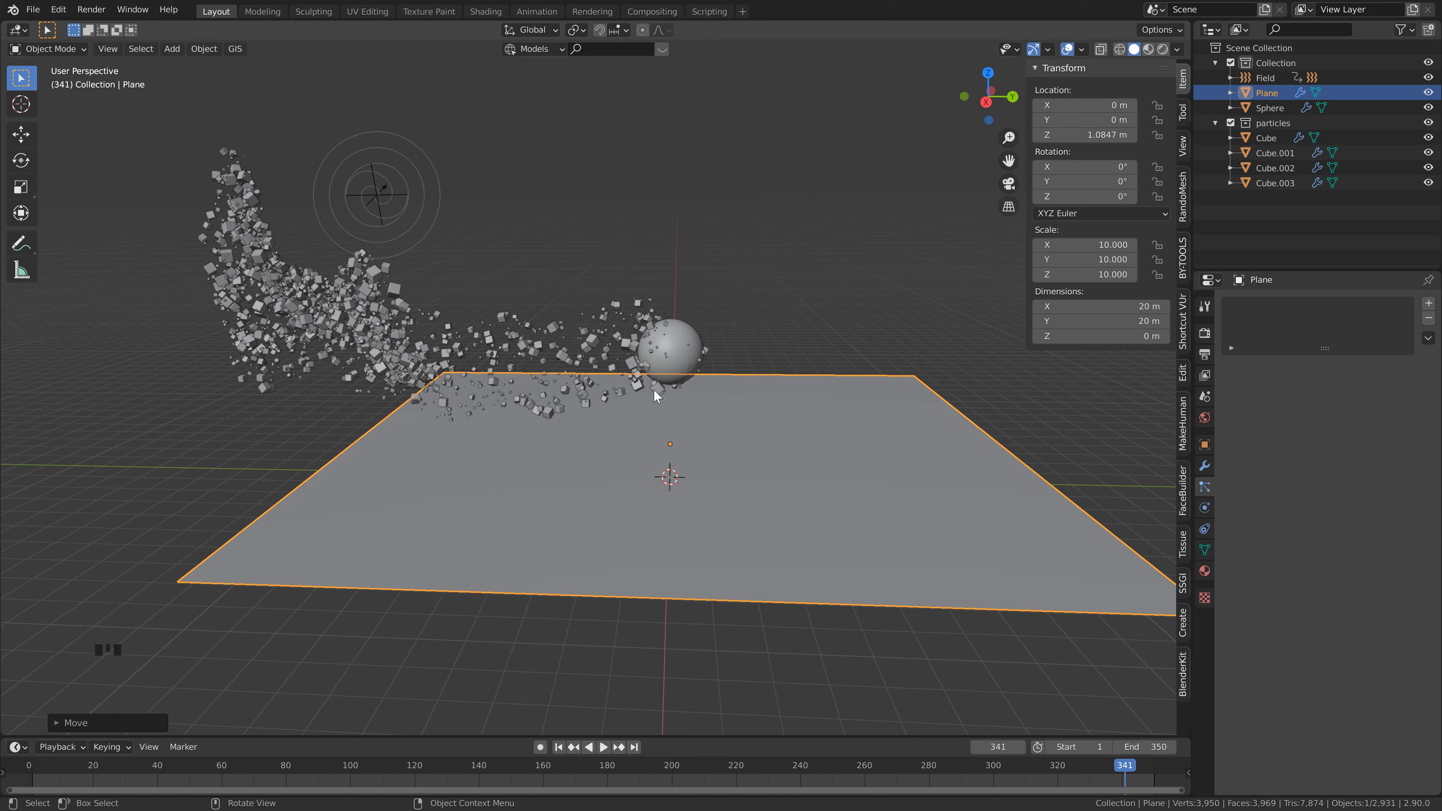
Delete the sphere's existing particle bake, bake it again and play the simulation from the first frame
left_click(658, 386)
left_click(1353, 722)
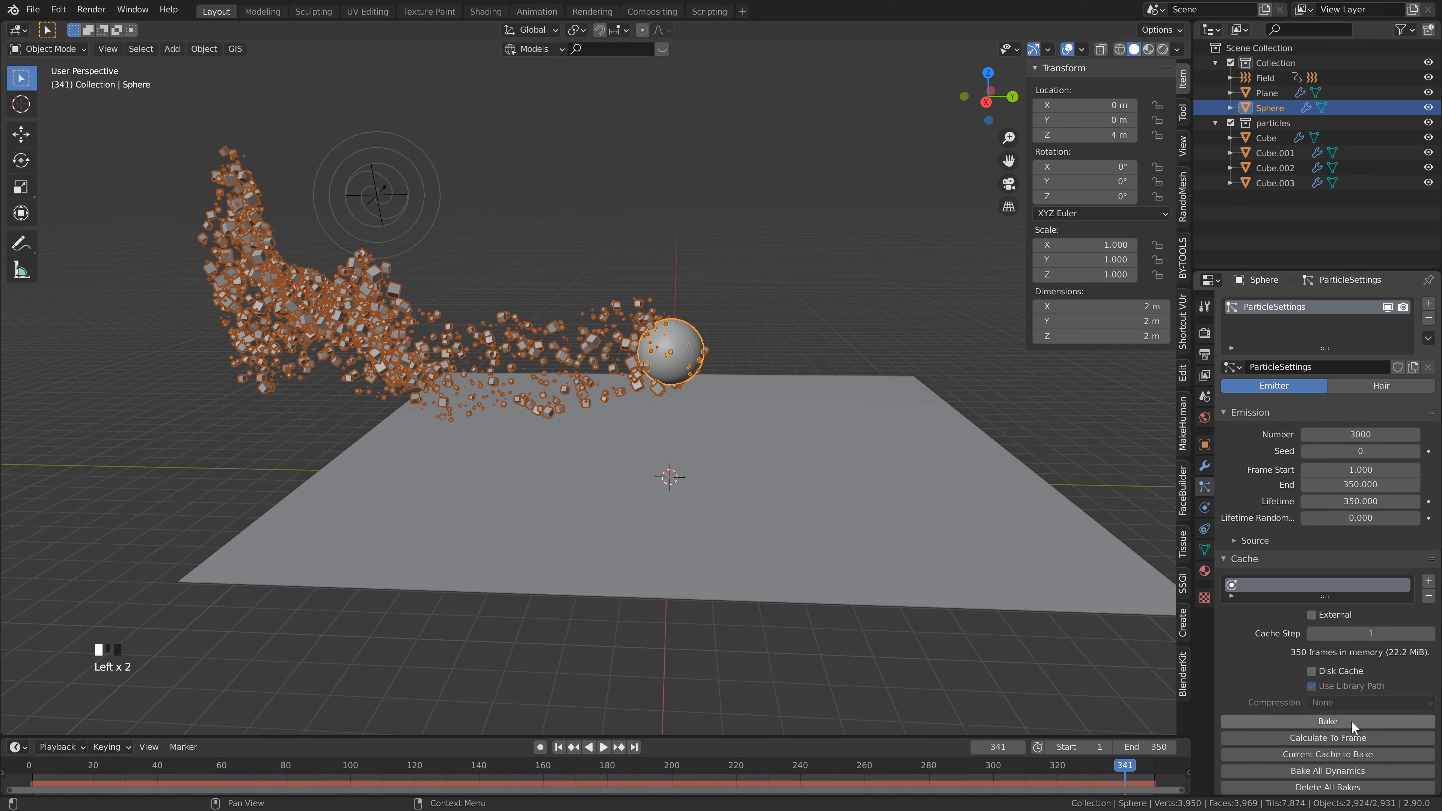
left_click(1352, 723)
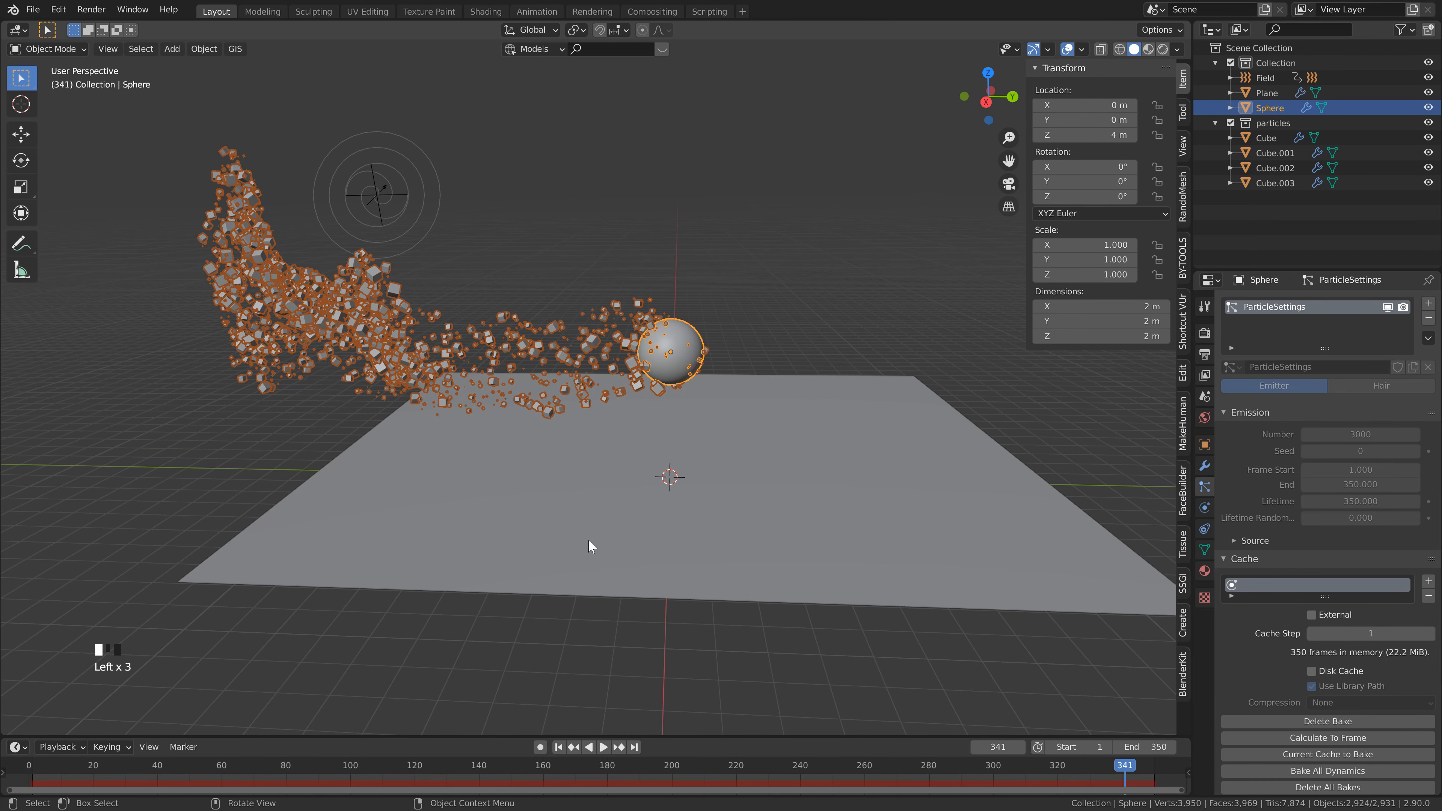
key("shift+Left")
key("space")
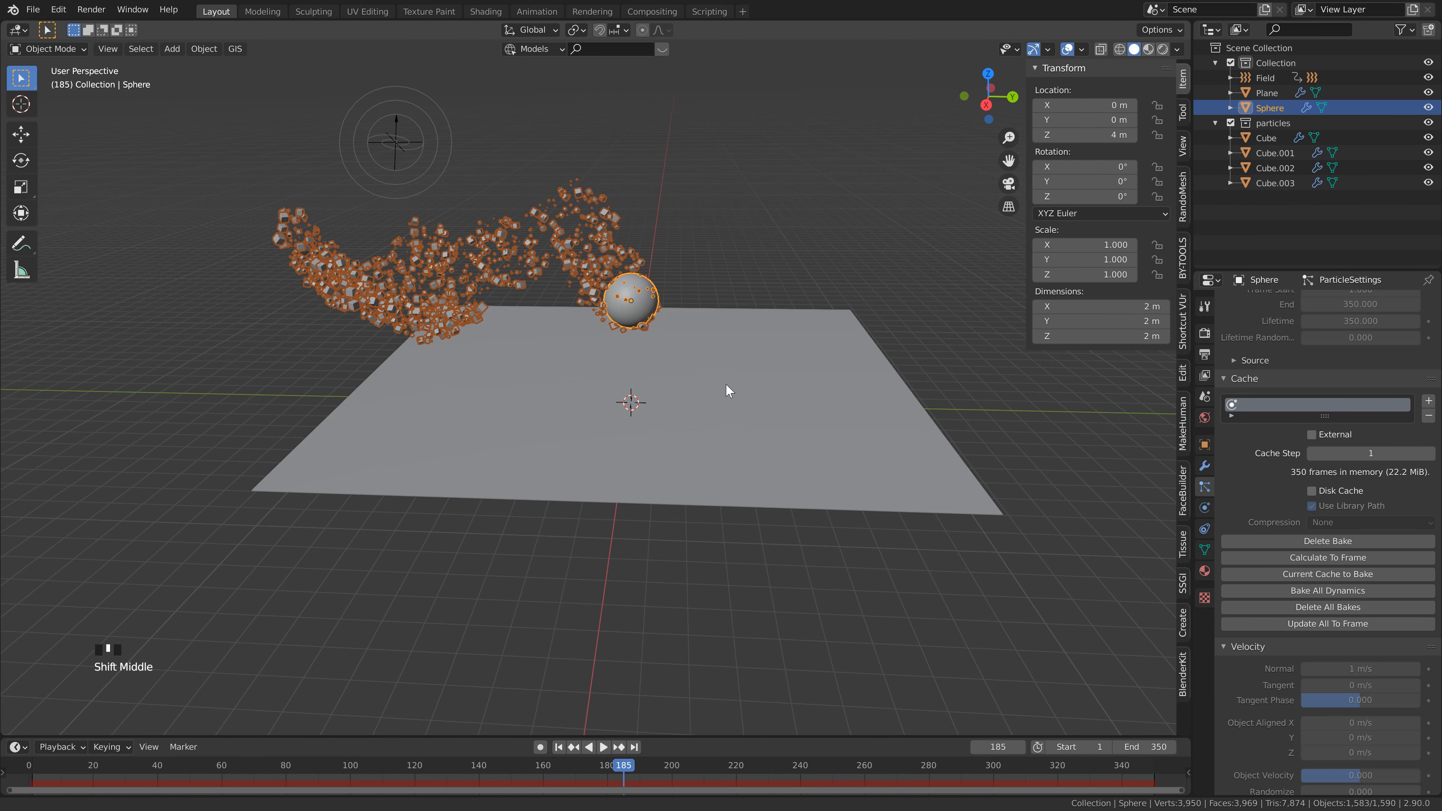
Remove the Collision physics from the plane
middle_click_drag(725, 384, 711, 317)
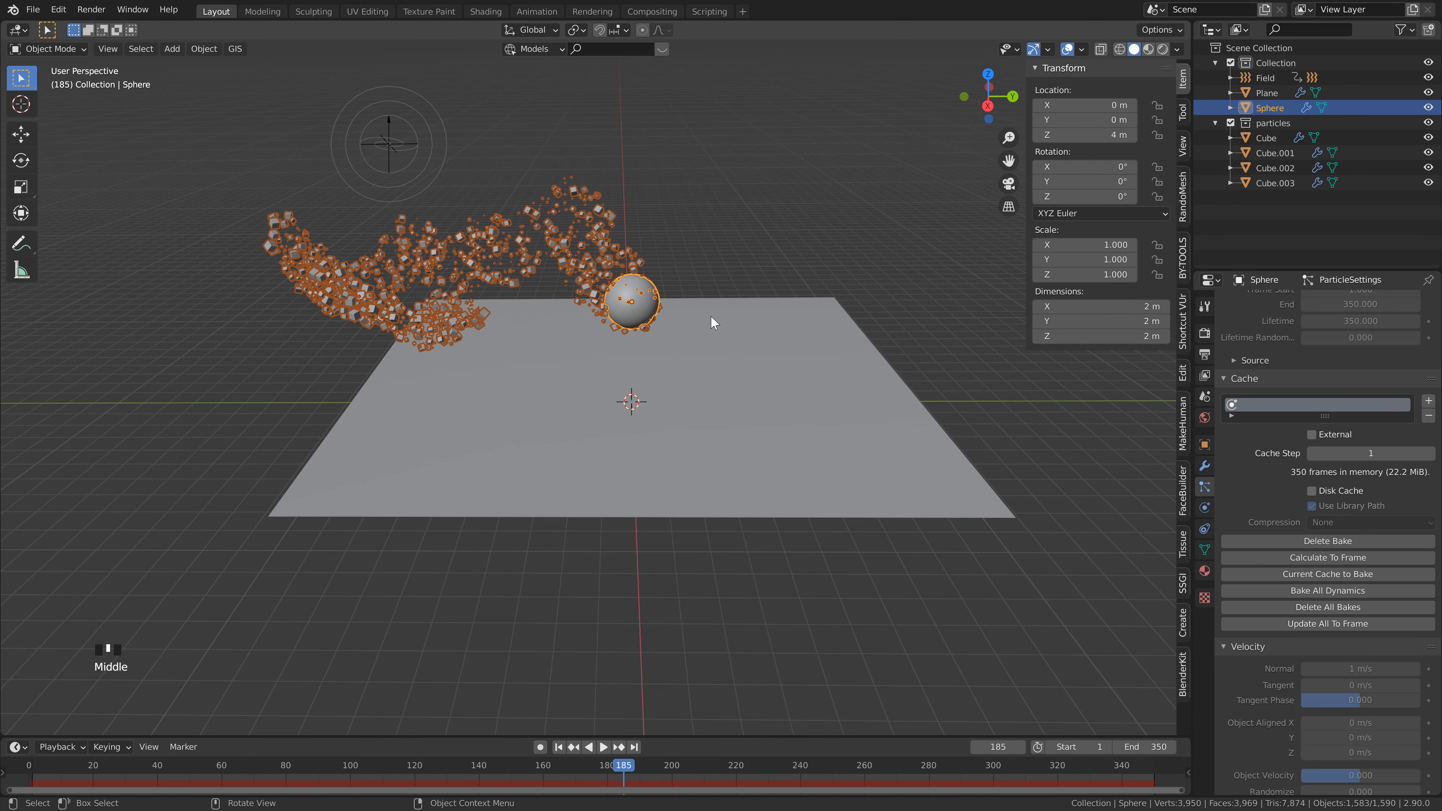
left_click(735, 419)
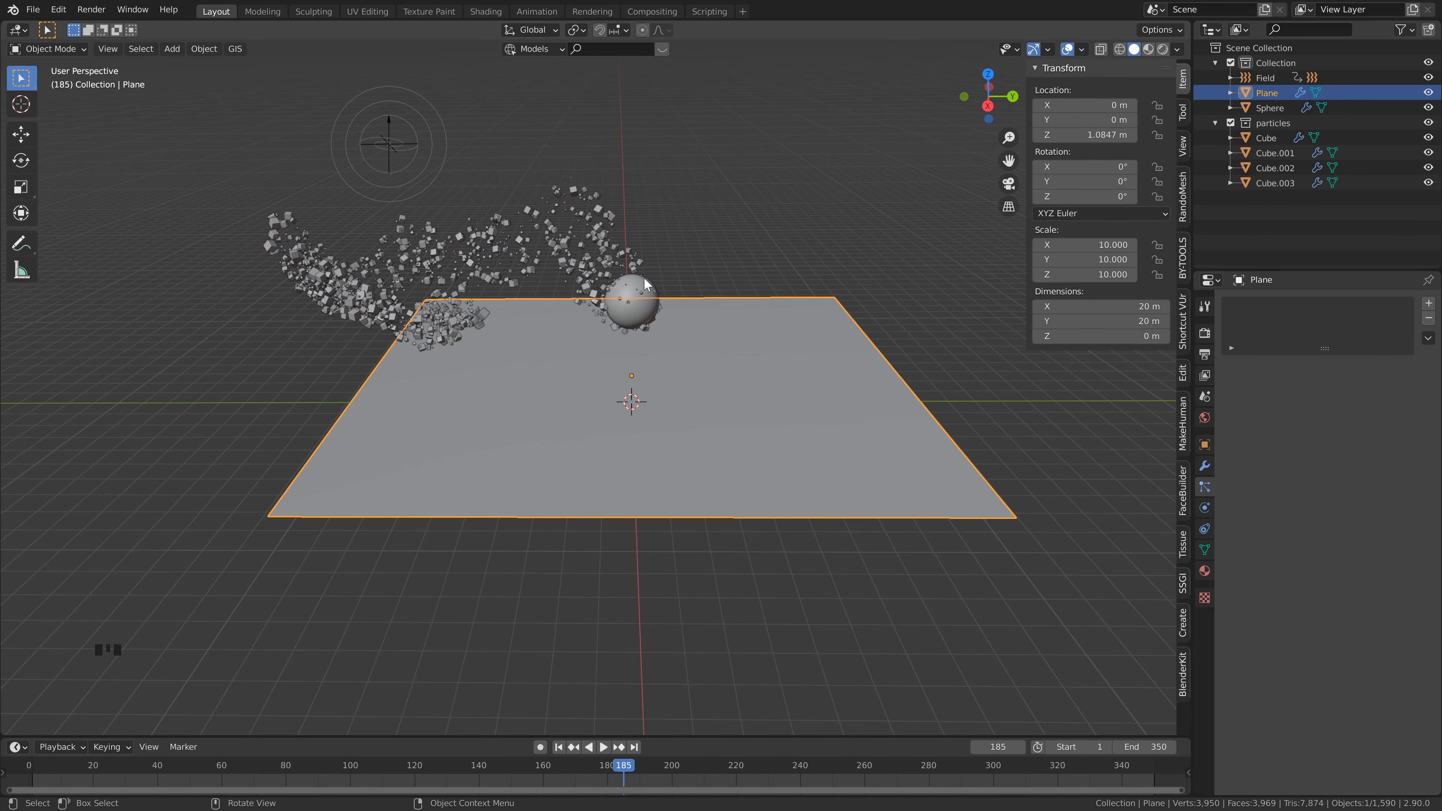
left_click(1204, 508)
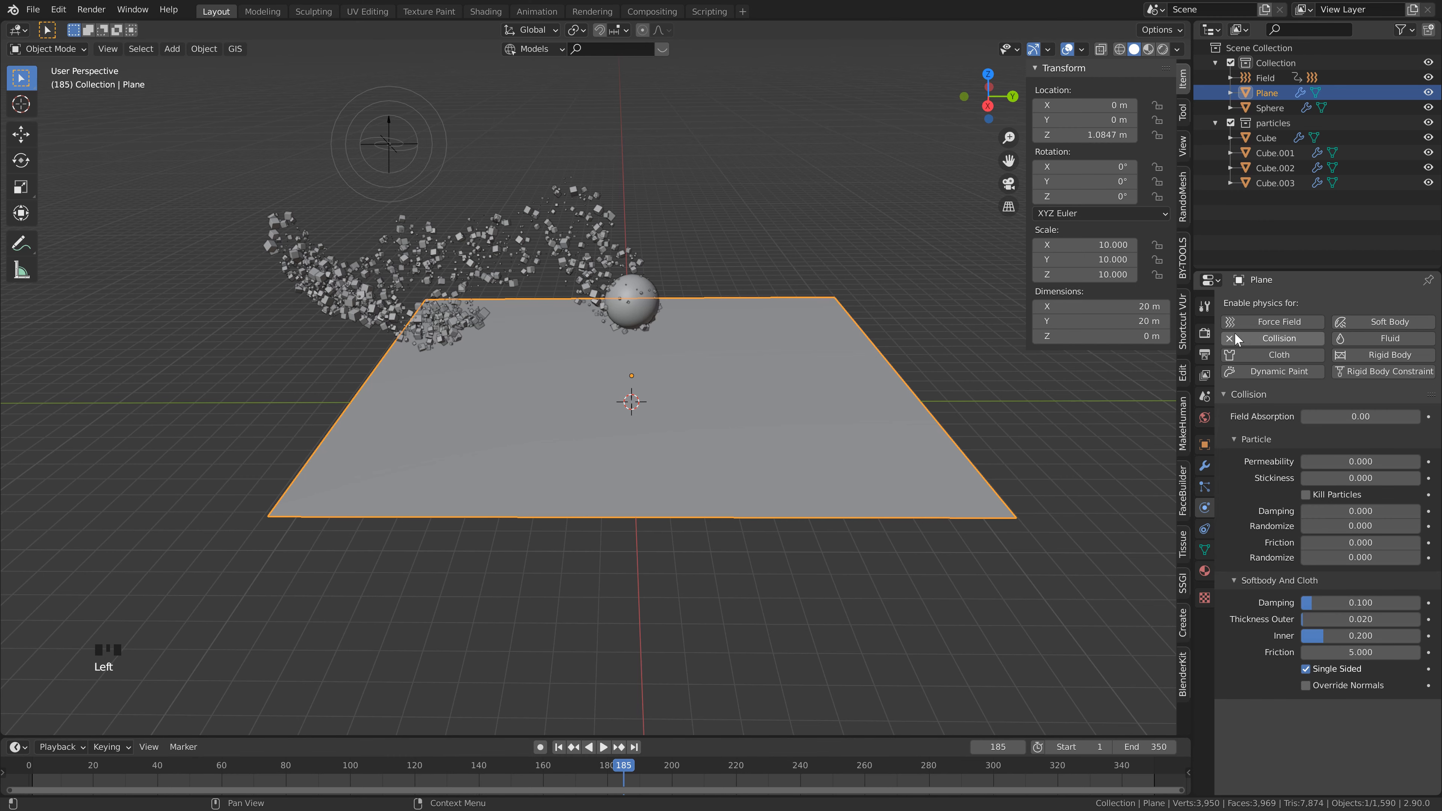
left_click(1259, 339)
scroll(540, 319, "up", 2)
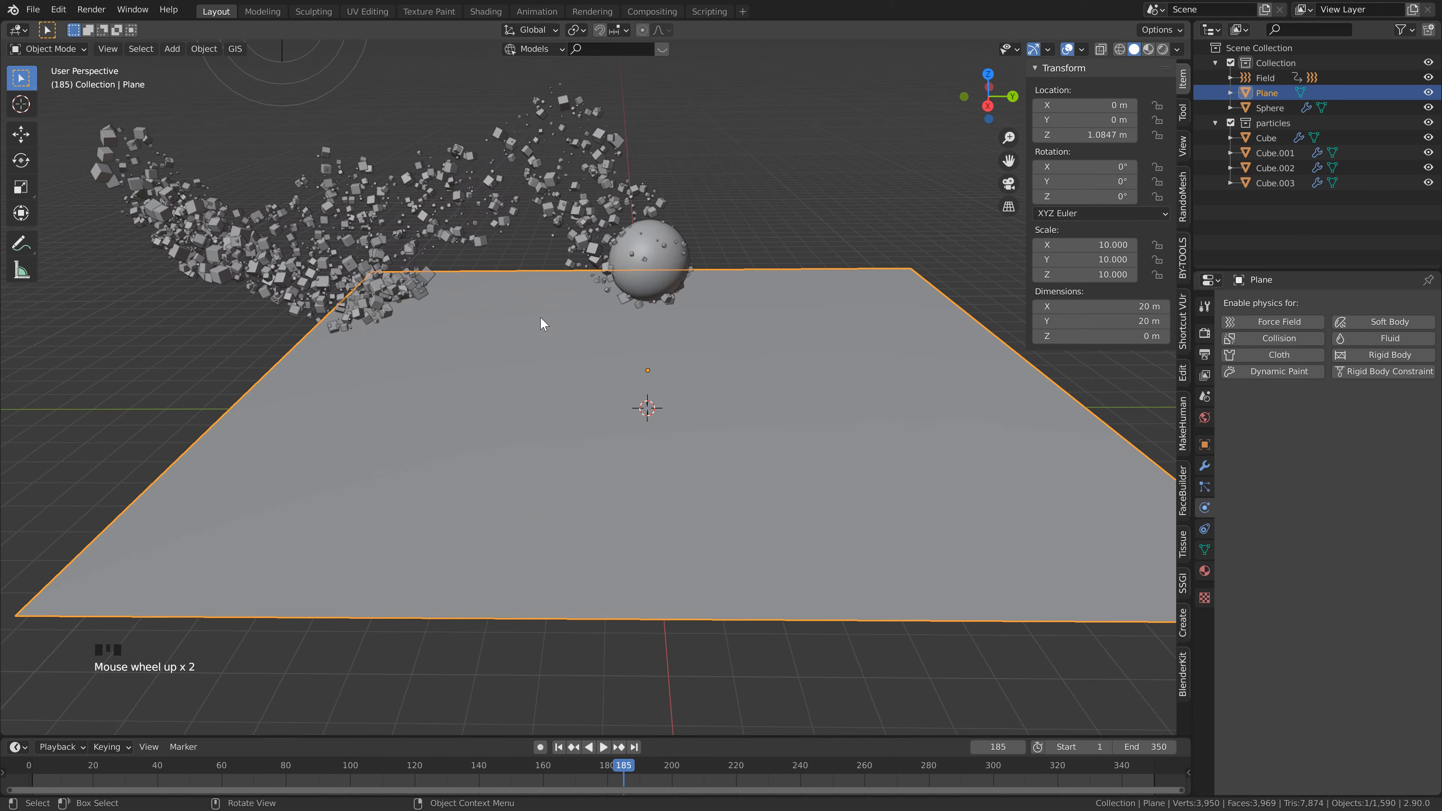
middle_click_drag(540, 319, 492, 295, "shift")
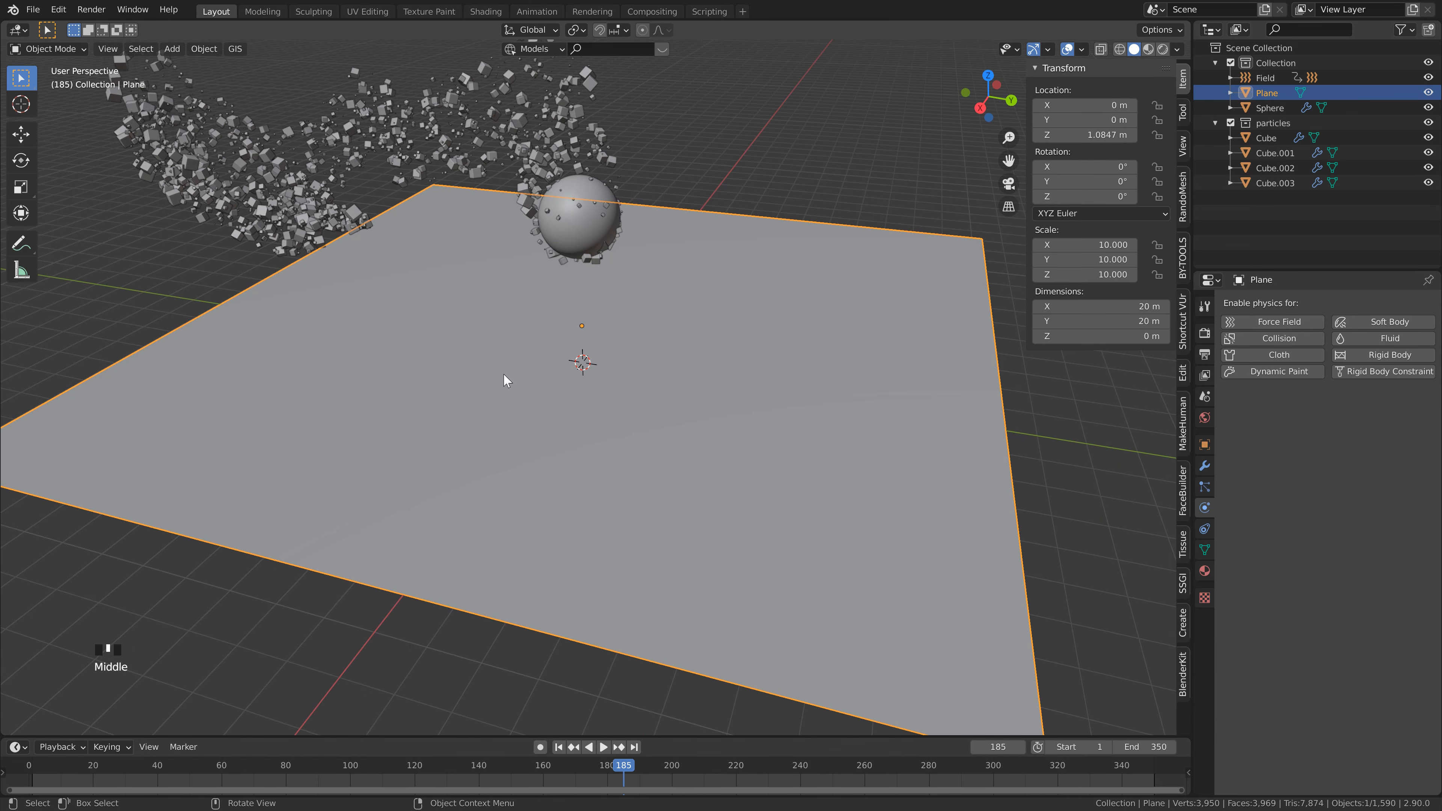
Scale the plane up by a factor of 10
scroll(681, 454, "down", 2)
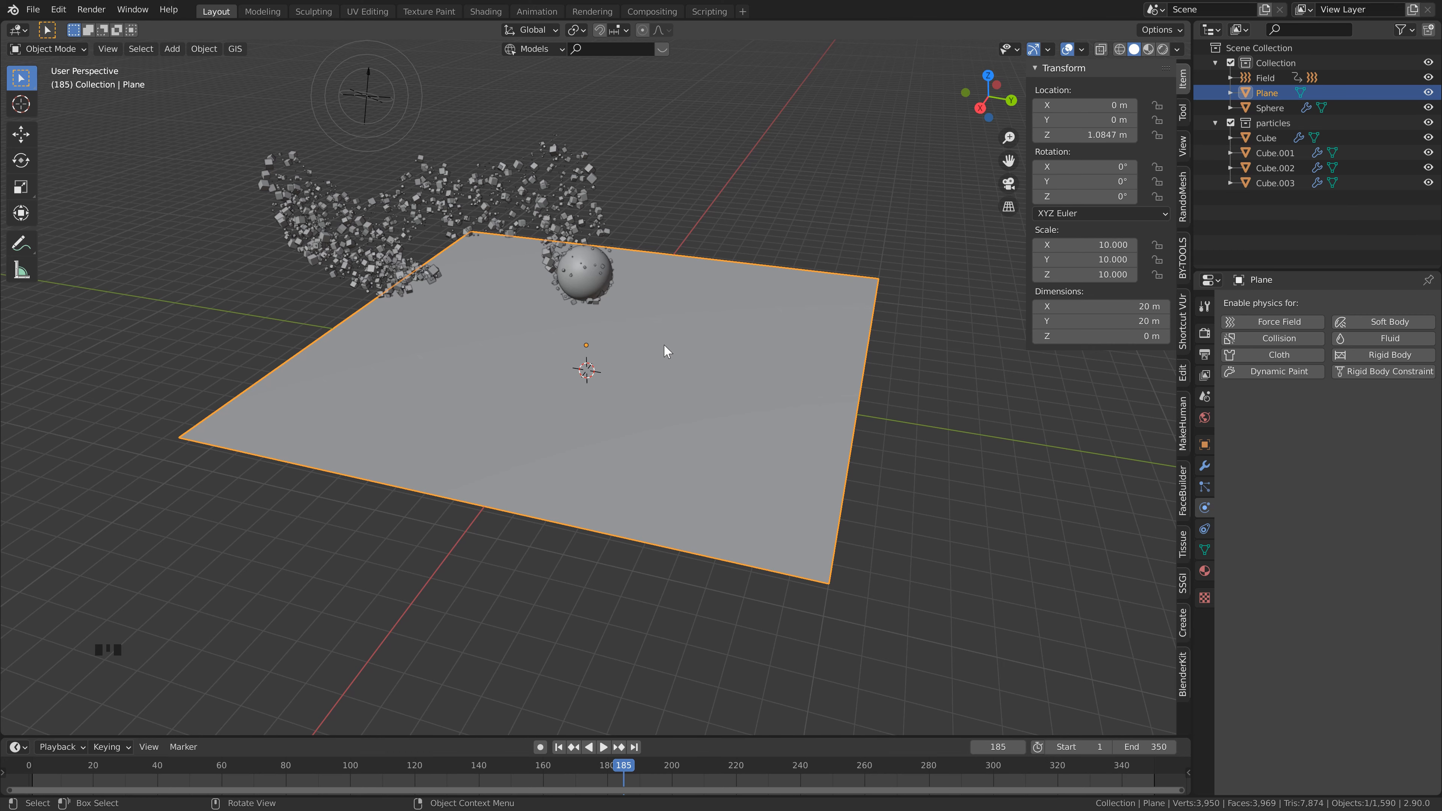
scroll(667, 348, "down", 2)
scroll(697, 347, "up", 1)
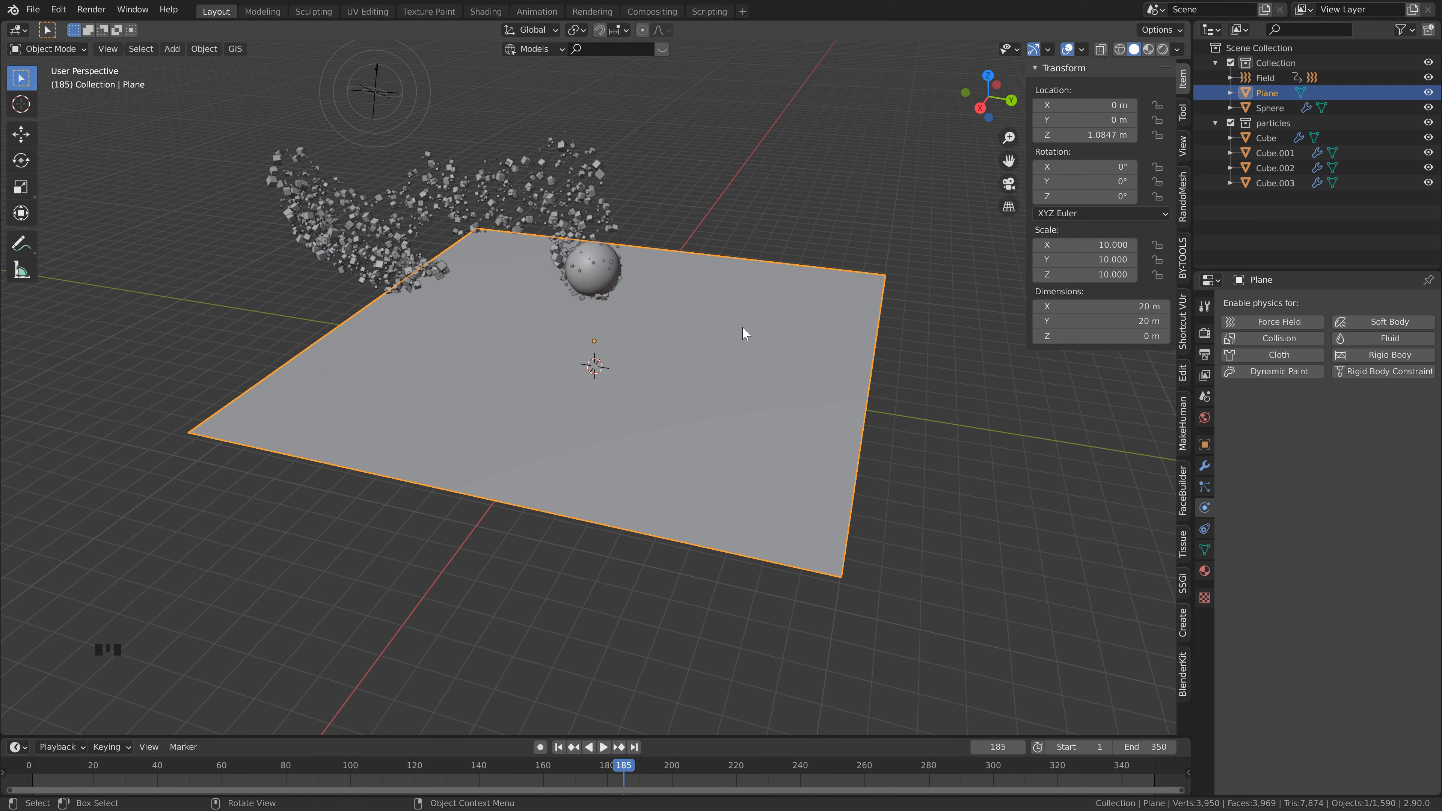
type("s10")
key("Return")
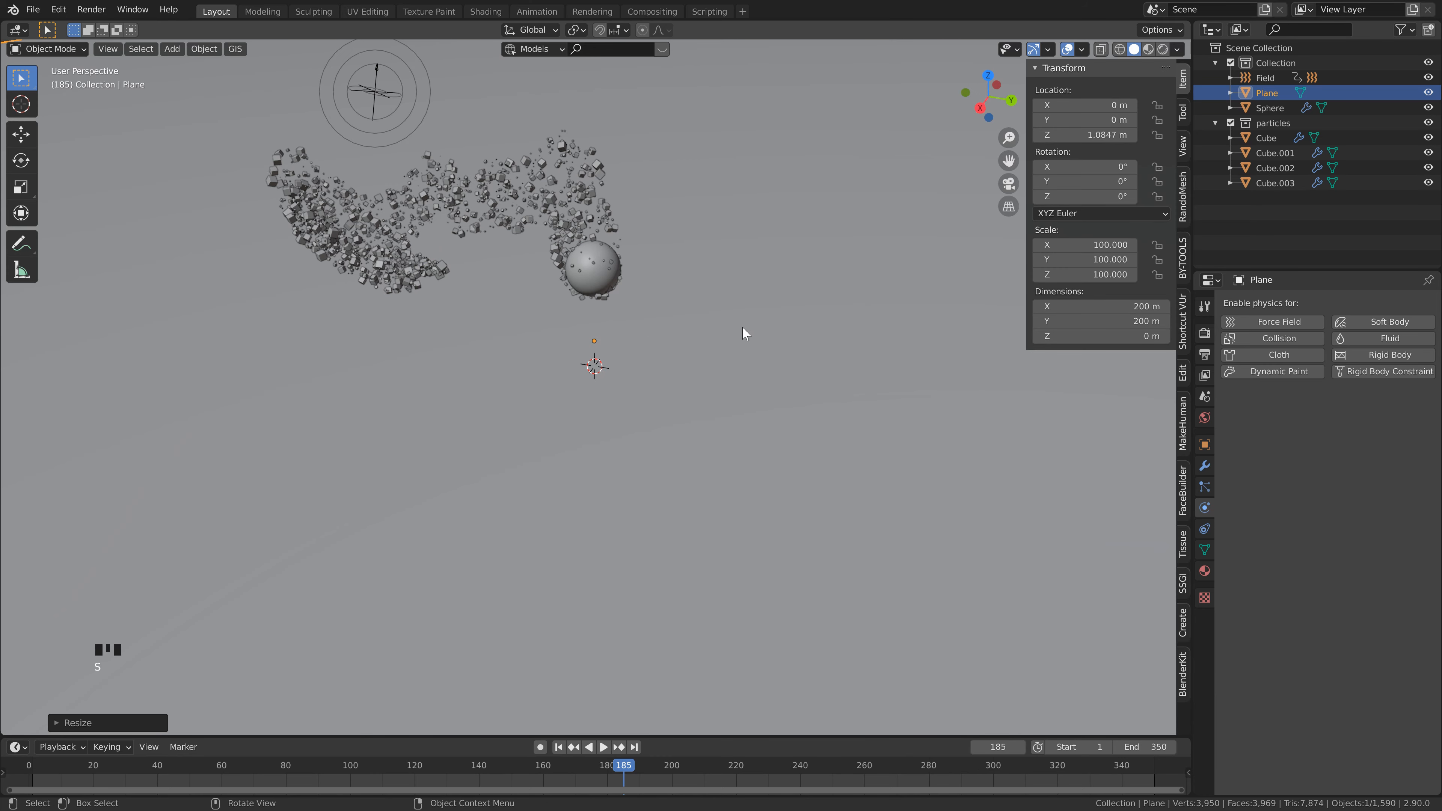
Add a Wireframe modifier to the plane
scroll(743, 325, "up", 1)
middle_click_drag(689, 338, 680, 357)
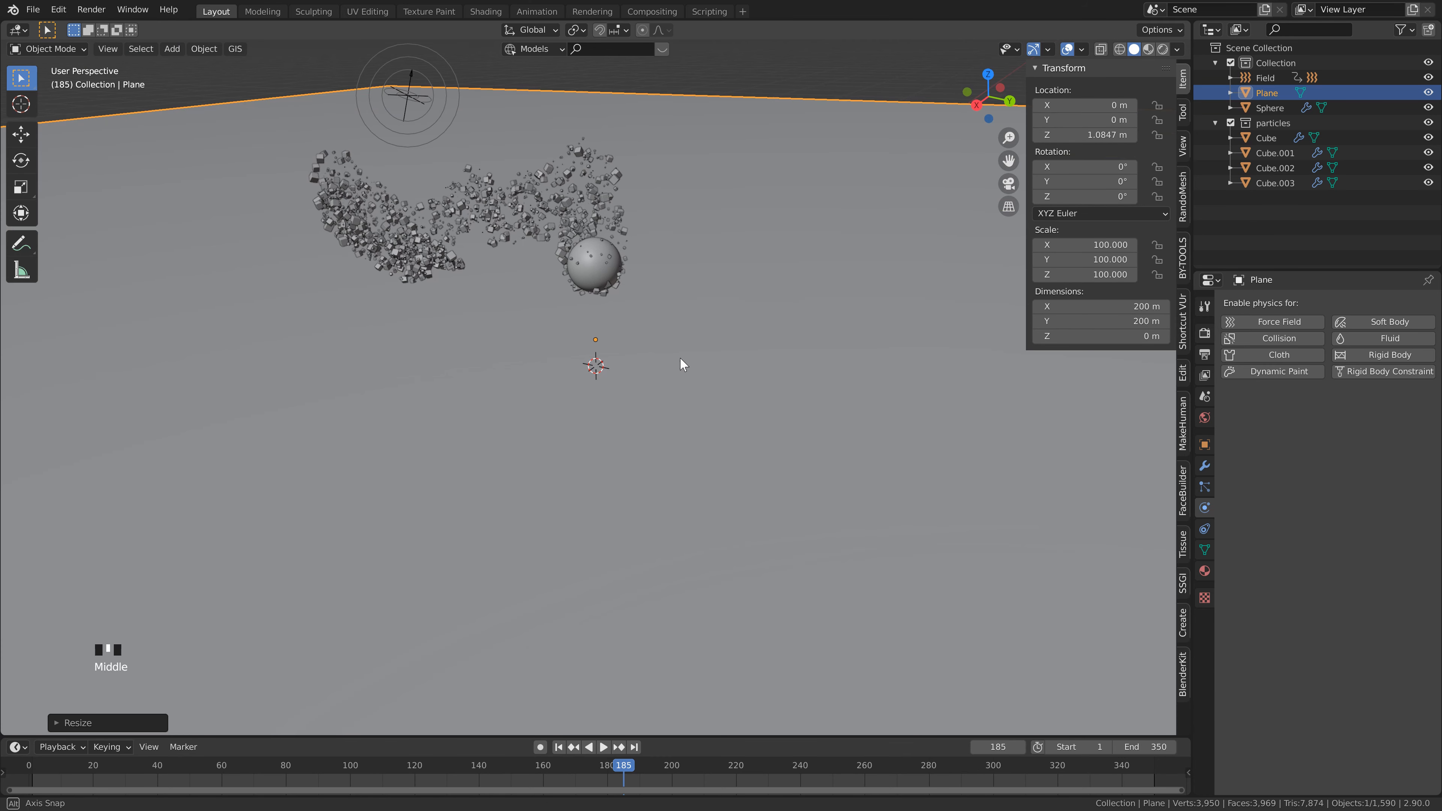
left_click(1203, 465)
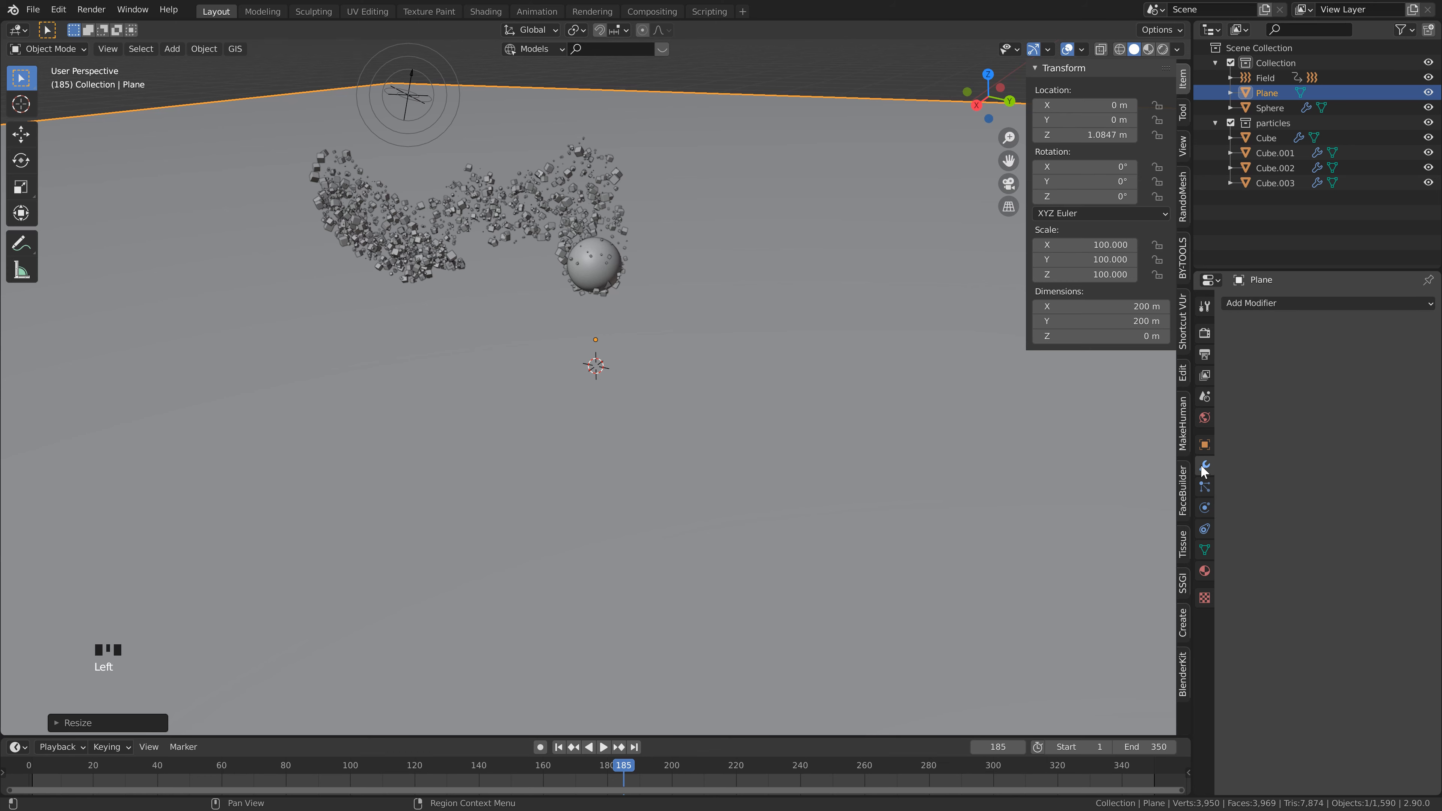
left_click(1289, 301)
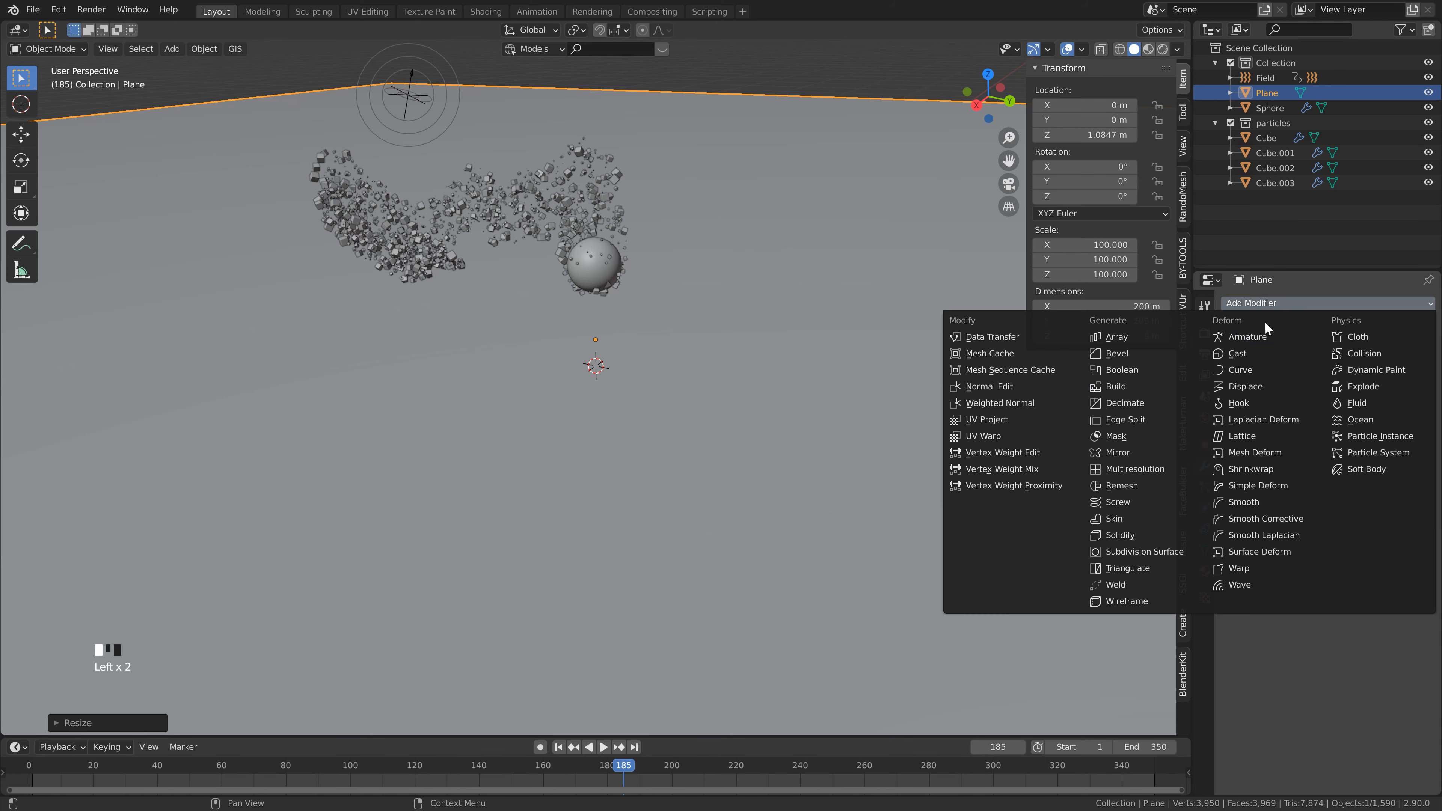
left_click(1144, 597)
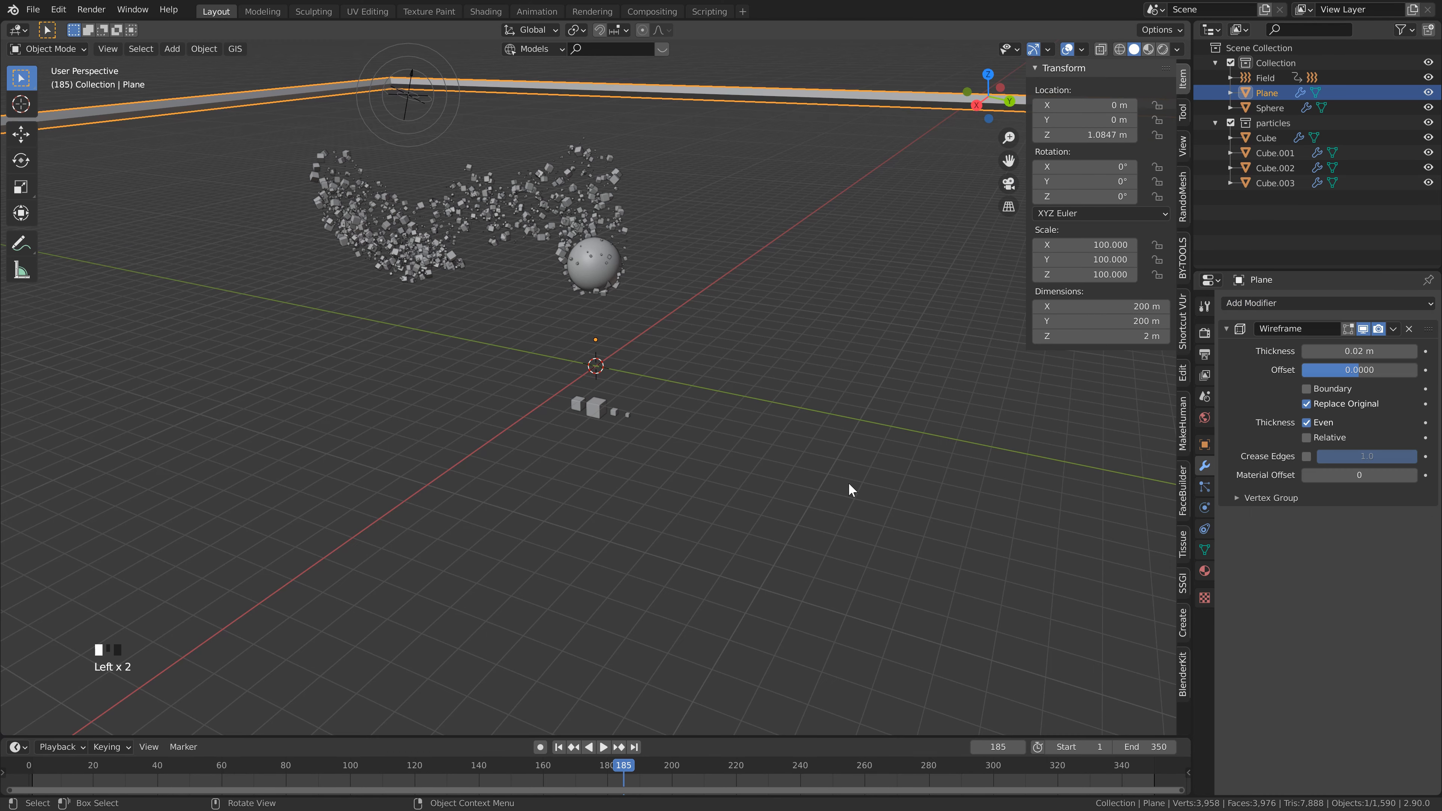
Subdivide the plane's mesh in Edit Mode with 15 cuts
scroll(840, 486, "down", 11)
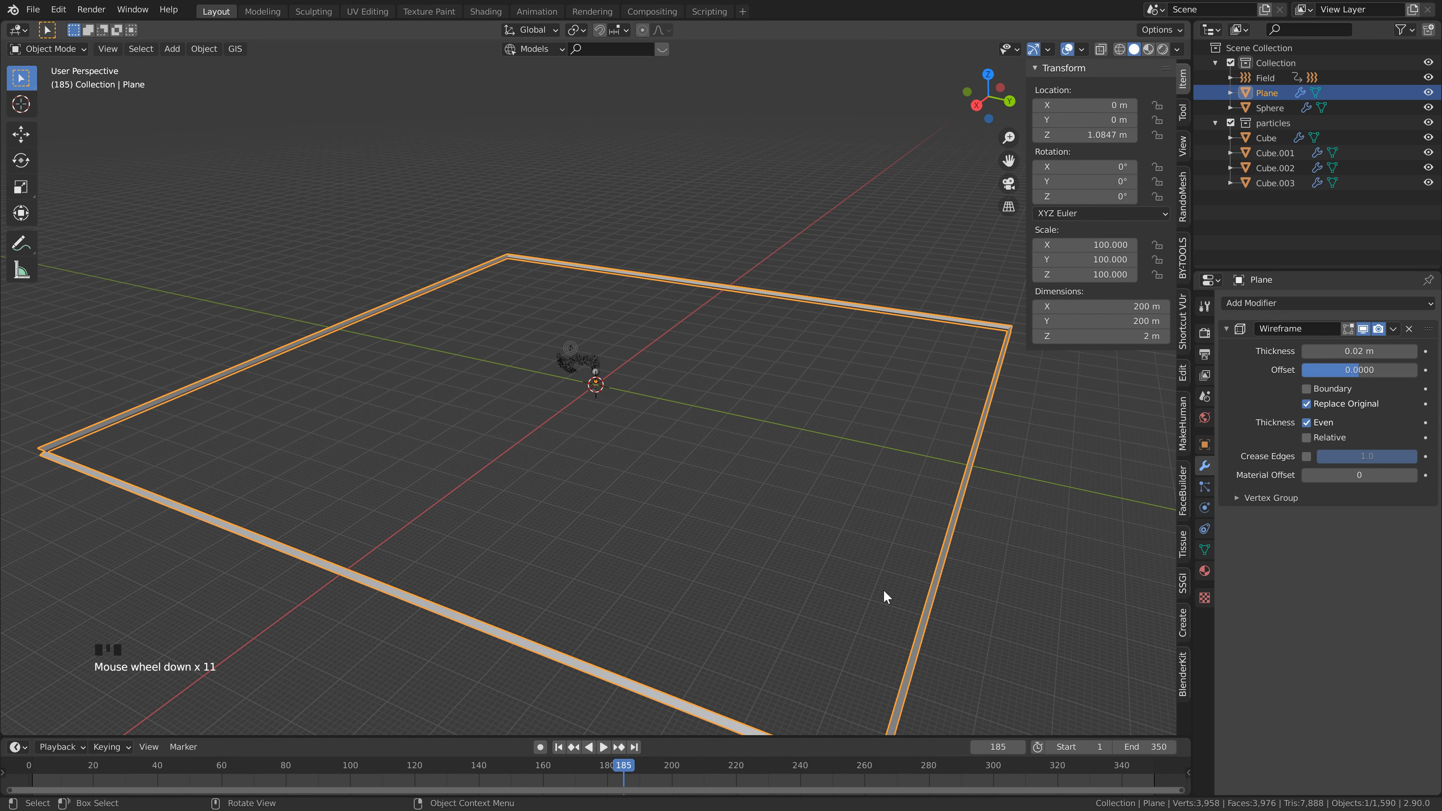
scroll(730, 331, "up", 10)
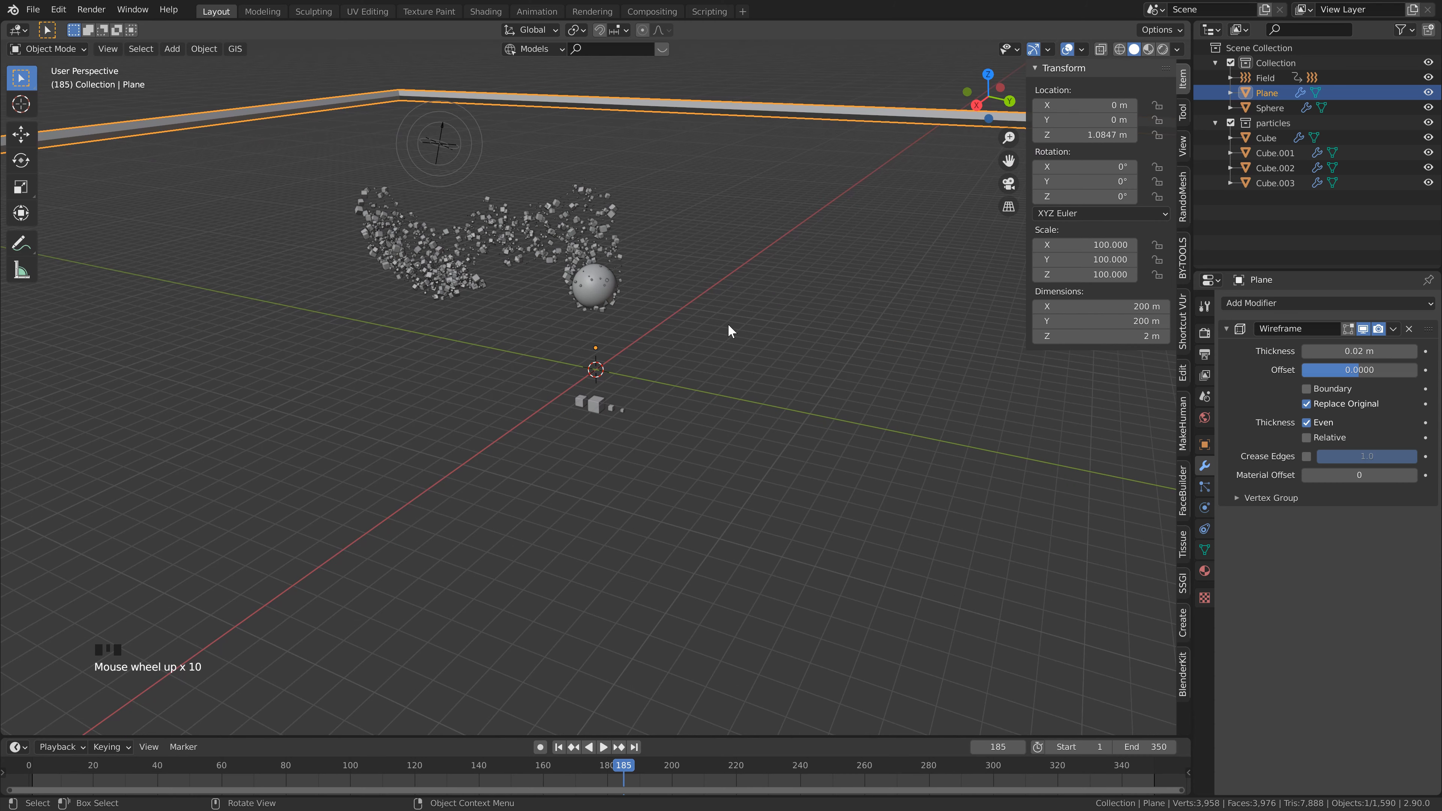
key("Tab")
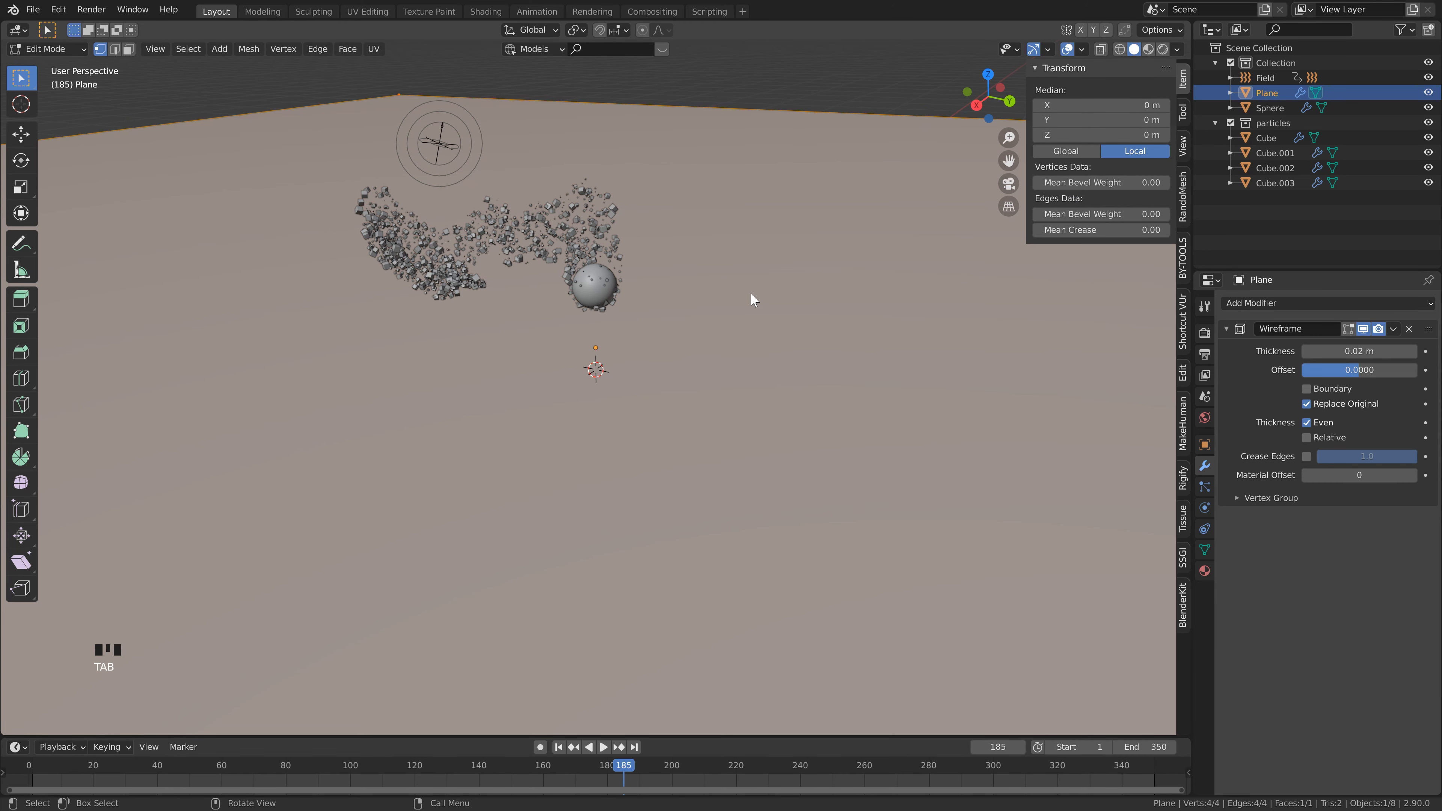
right_click(753, 300)
left_click(753, 300)
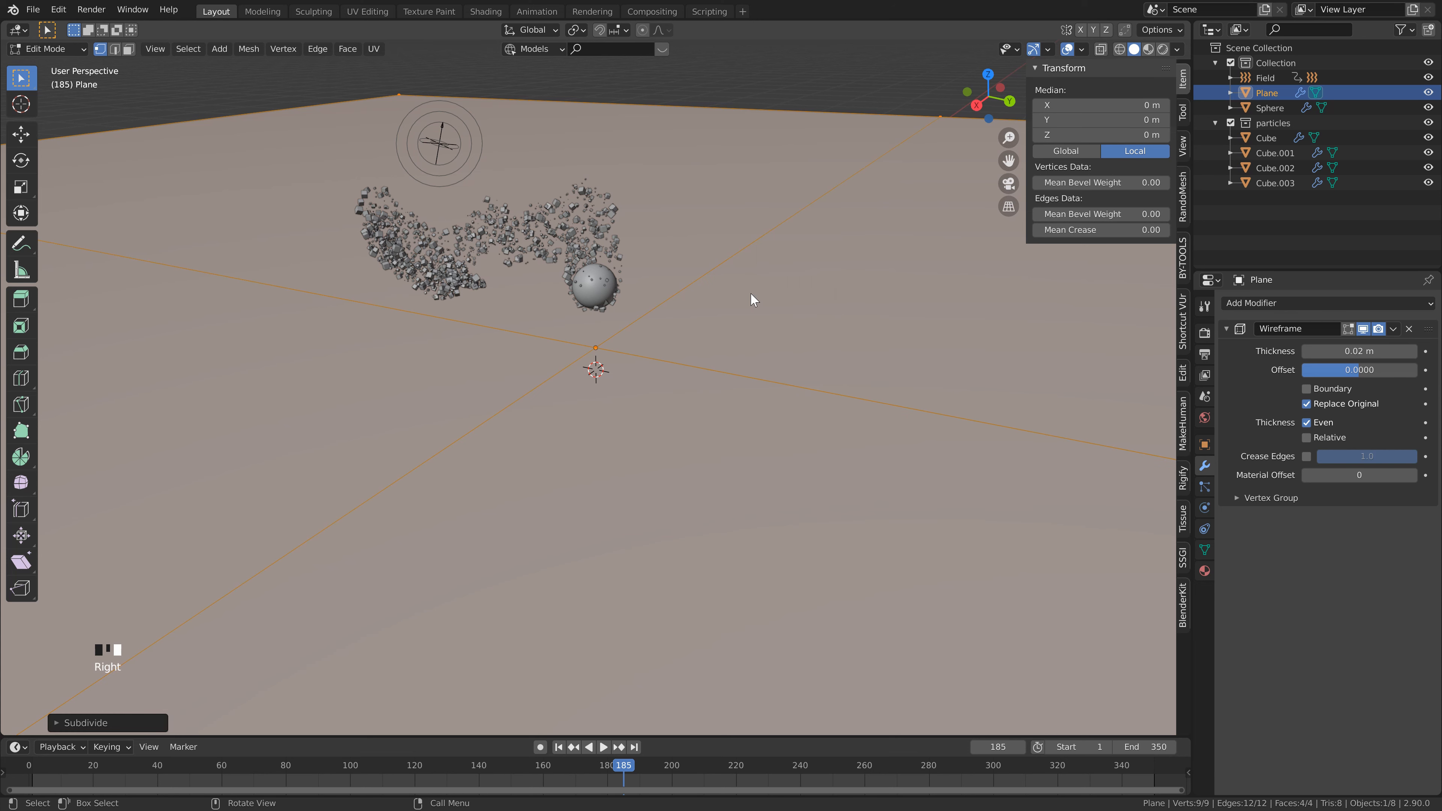
left_click(56, 722)
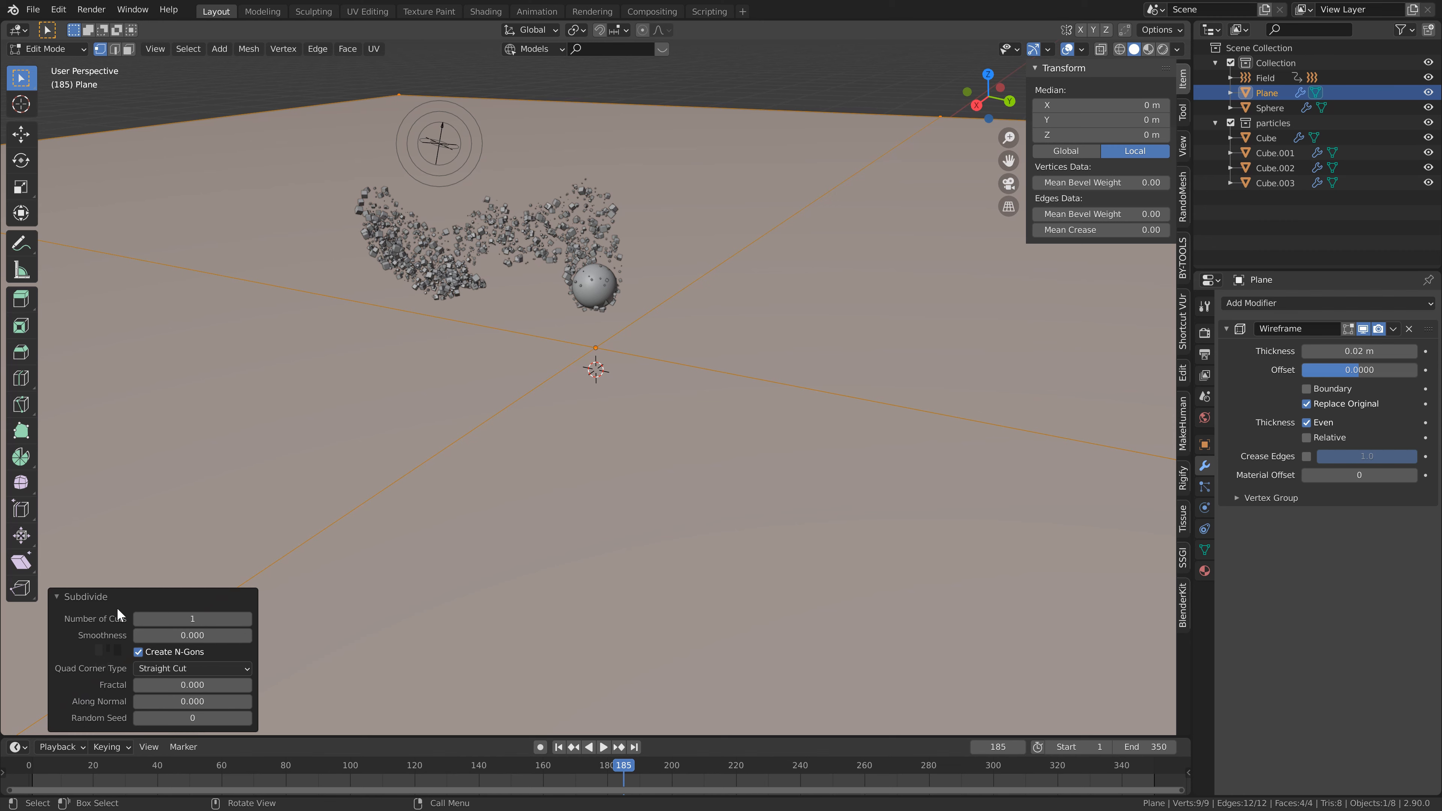
left_click(194, 623)
type("15")
key("Return")
Subdivide the plane's mesh two more times with one cut each and return to Object Mode
right_click(732, 423)
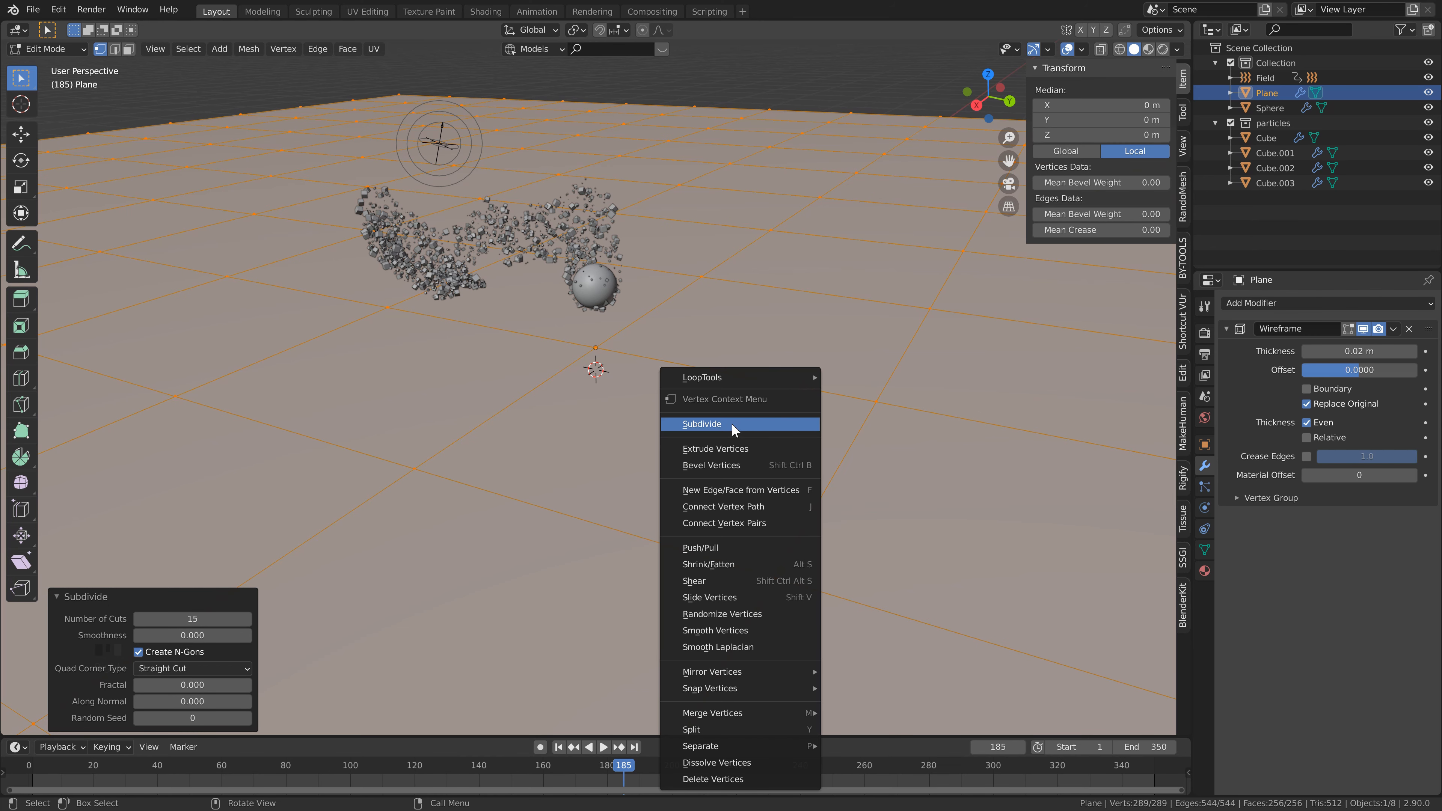
left_click(721, 424)
right_click(659, 409)
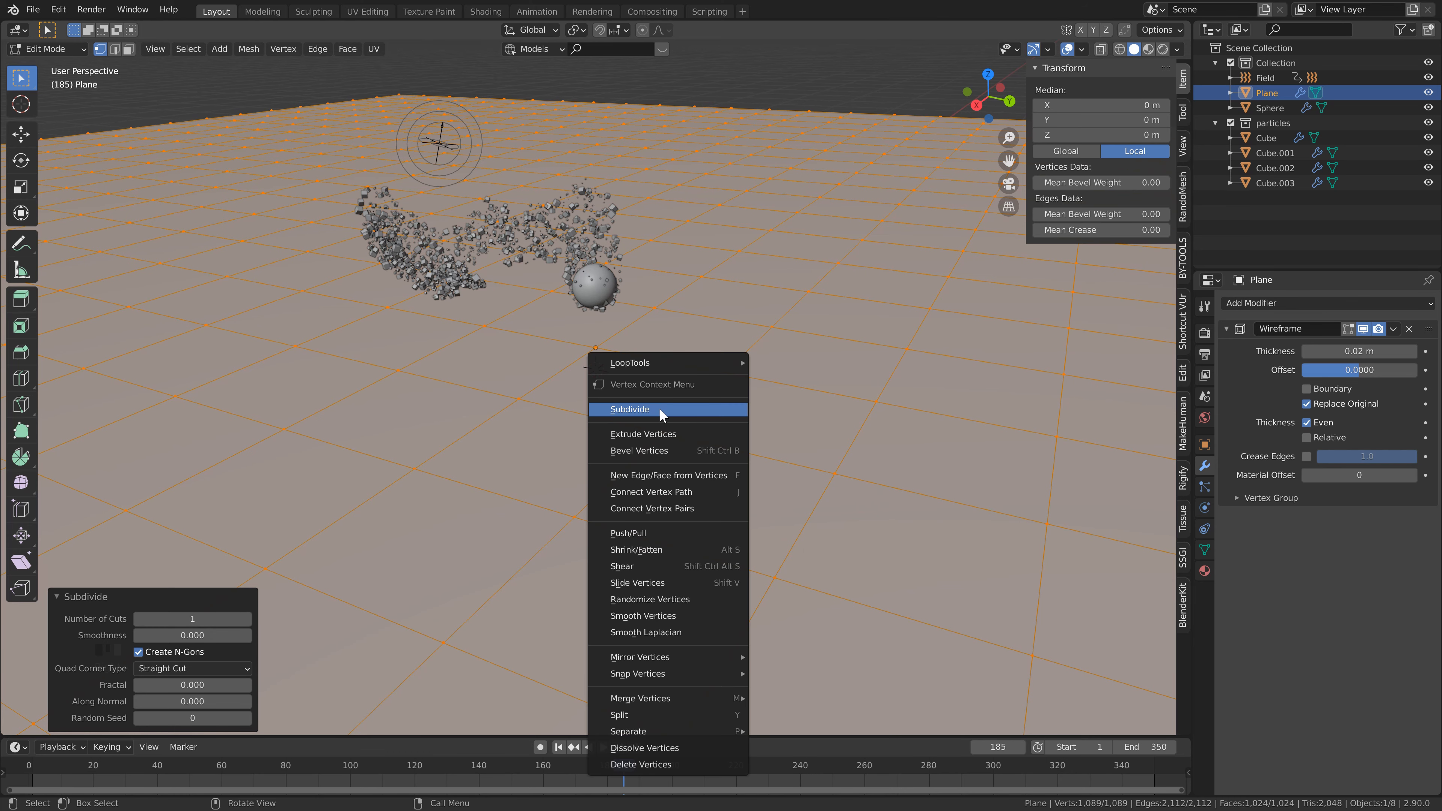
left_click(664, 409)
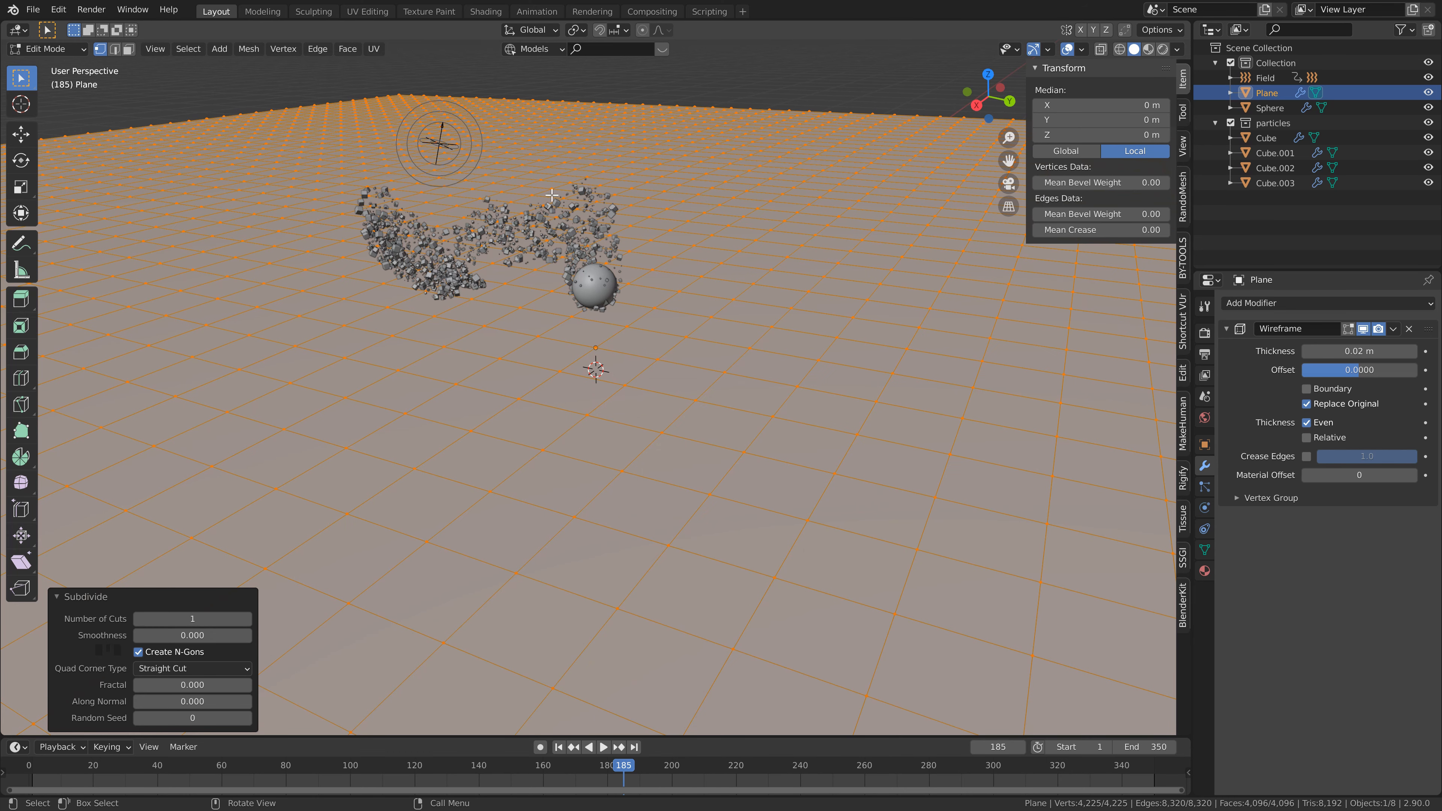
key("Tab")
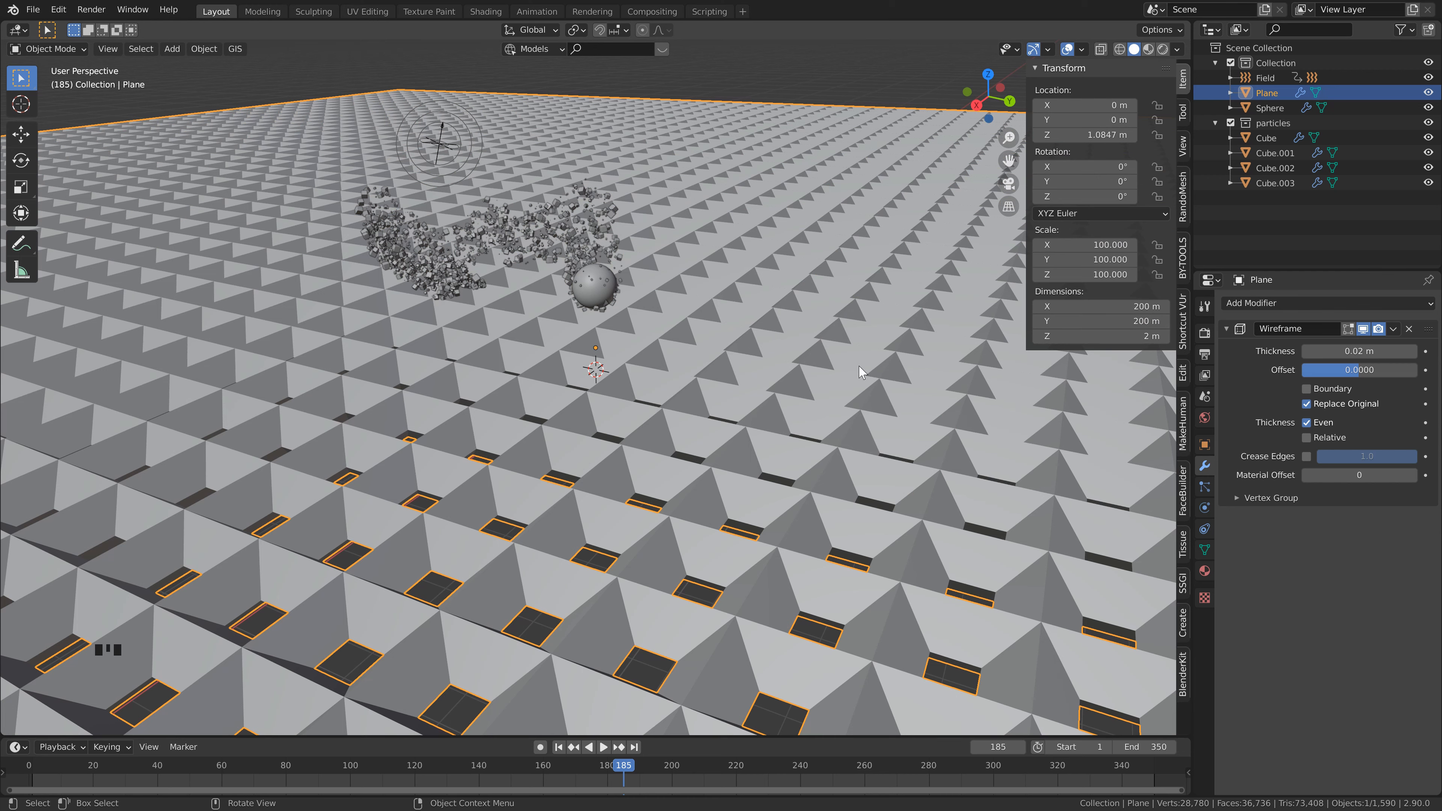
Set the Wireframe modifier's thickness to 0.05 m and turn off Replace Original
left_click(1324, 348)
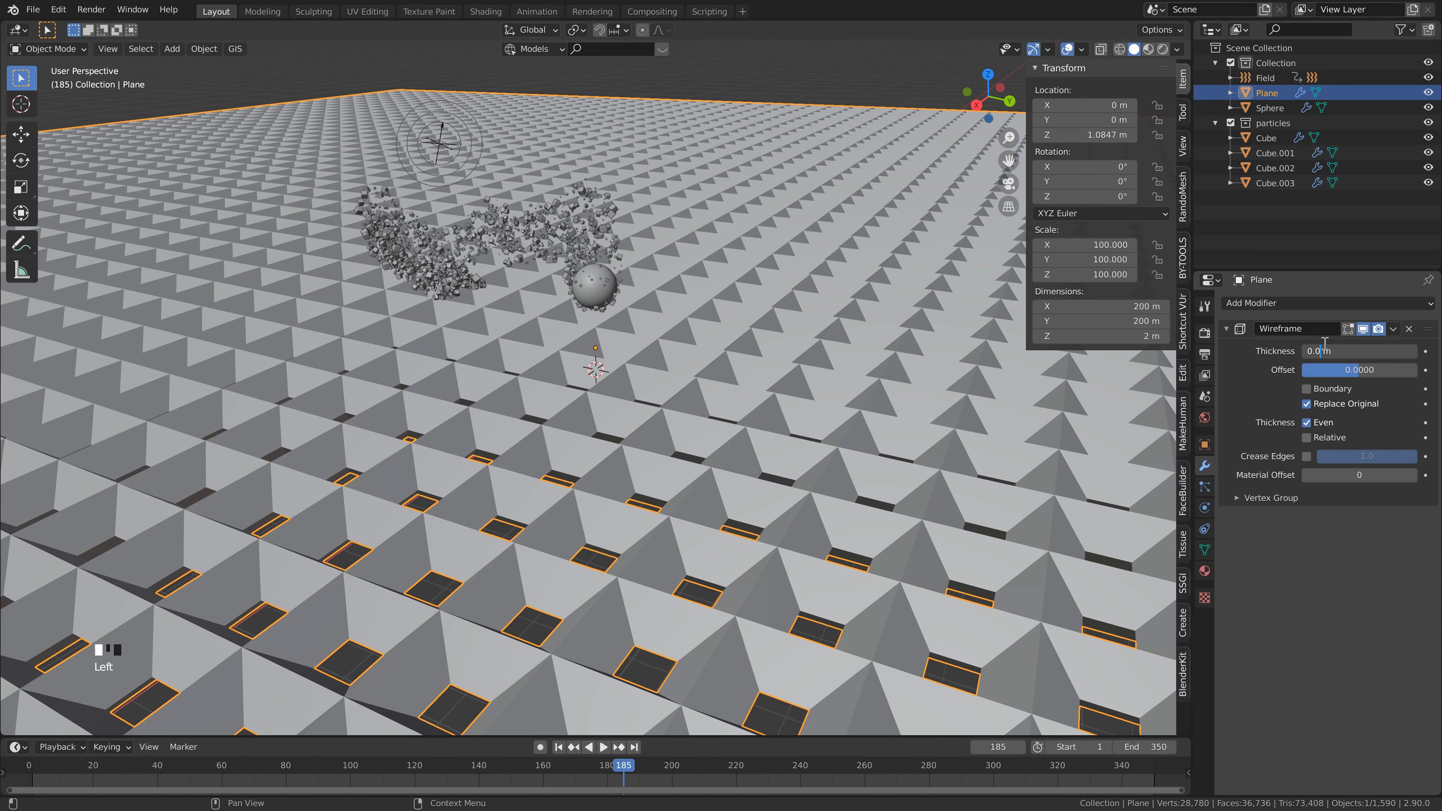
key("Delete")
type("5")
key("Return")
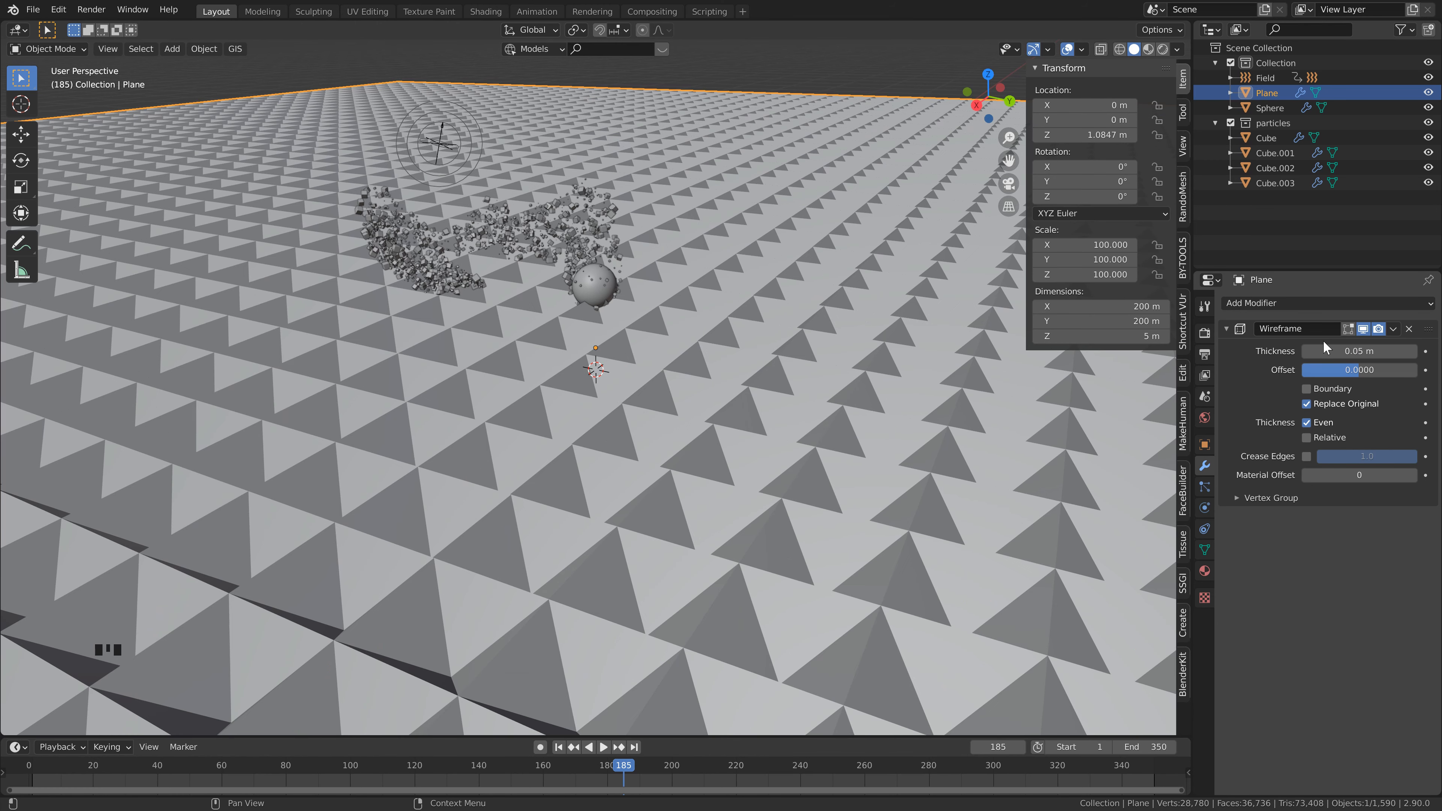
left_click(1307, 404)
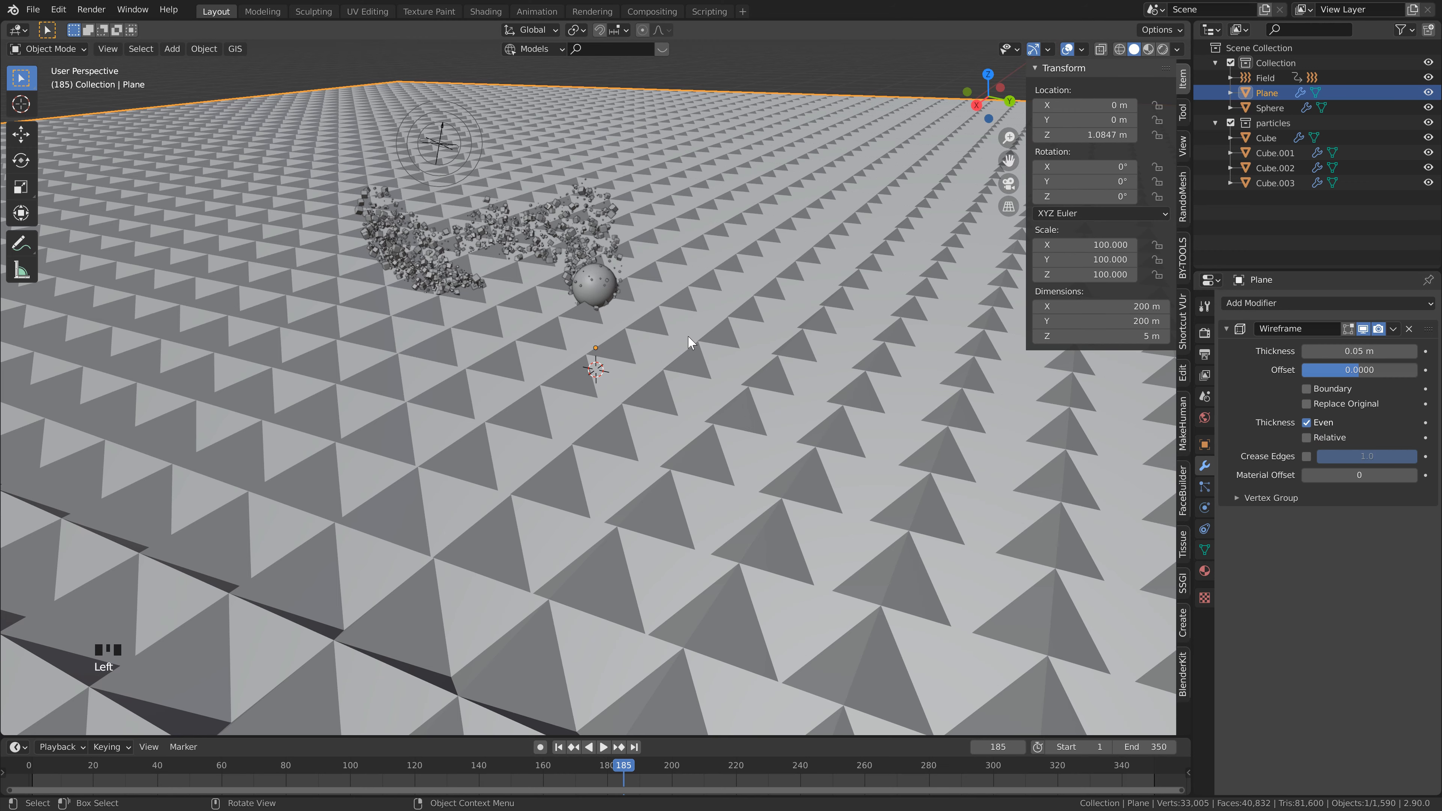
Apply all transforms to the plane
scroll(735, 294, "down", 3)
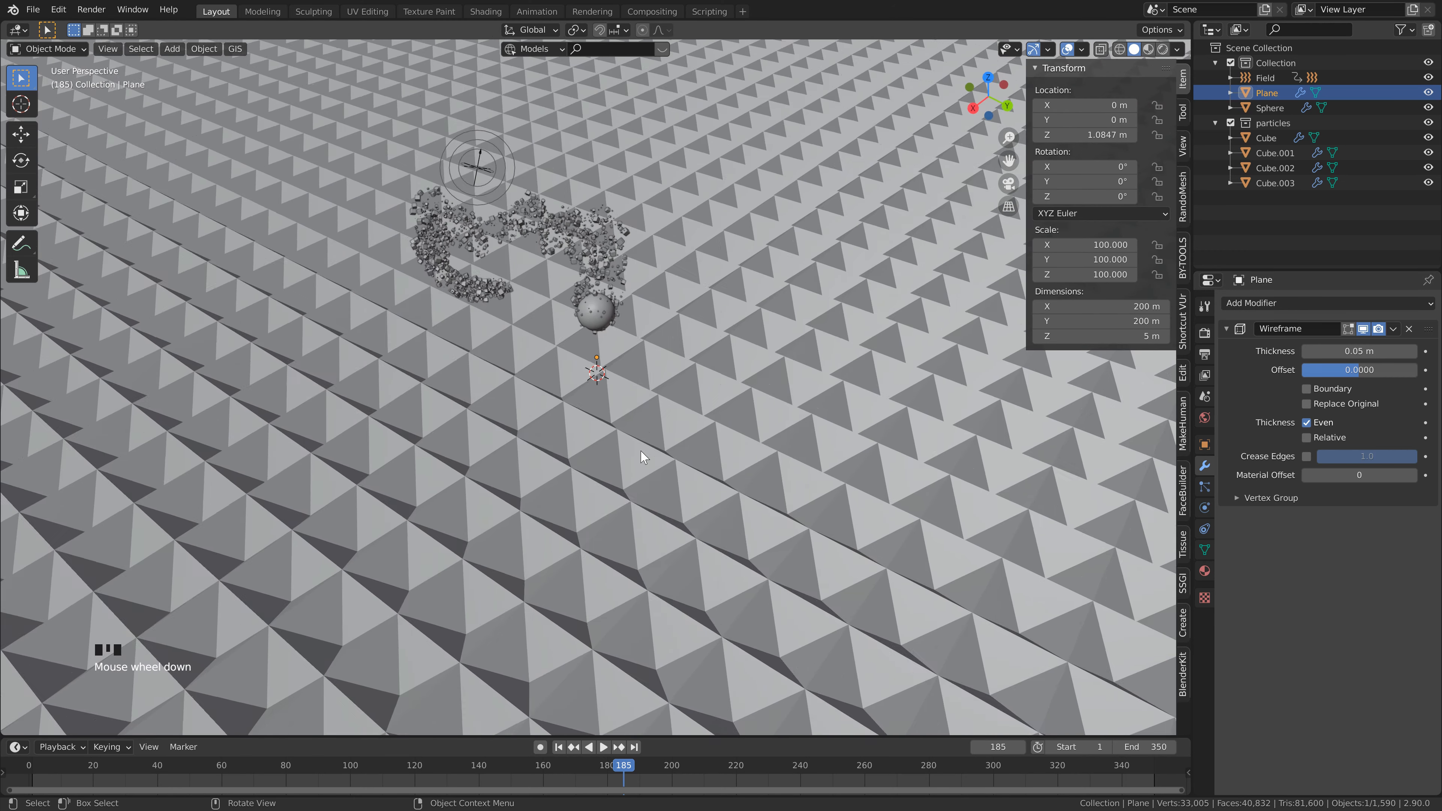
scroll(641, 458, "down", 2)
middle_click_drag(640, 449, 718, 210)
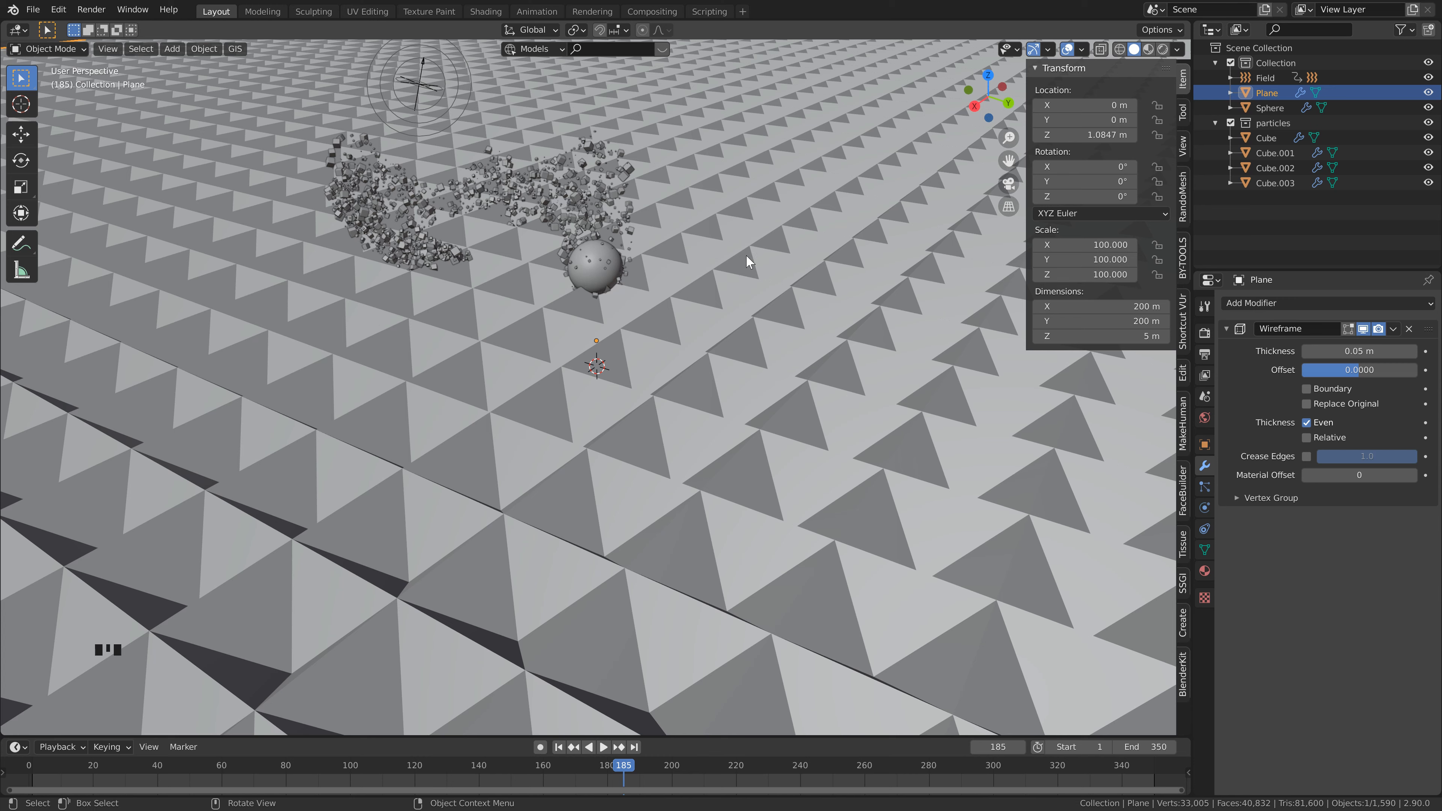
key("ctrl+a")
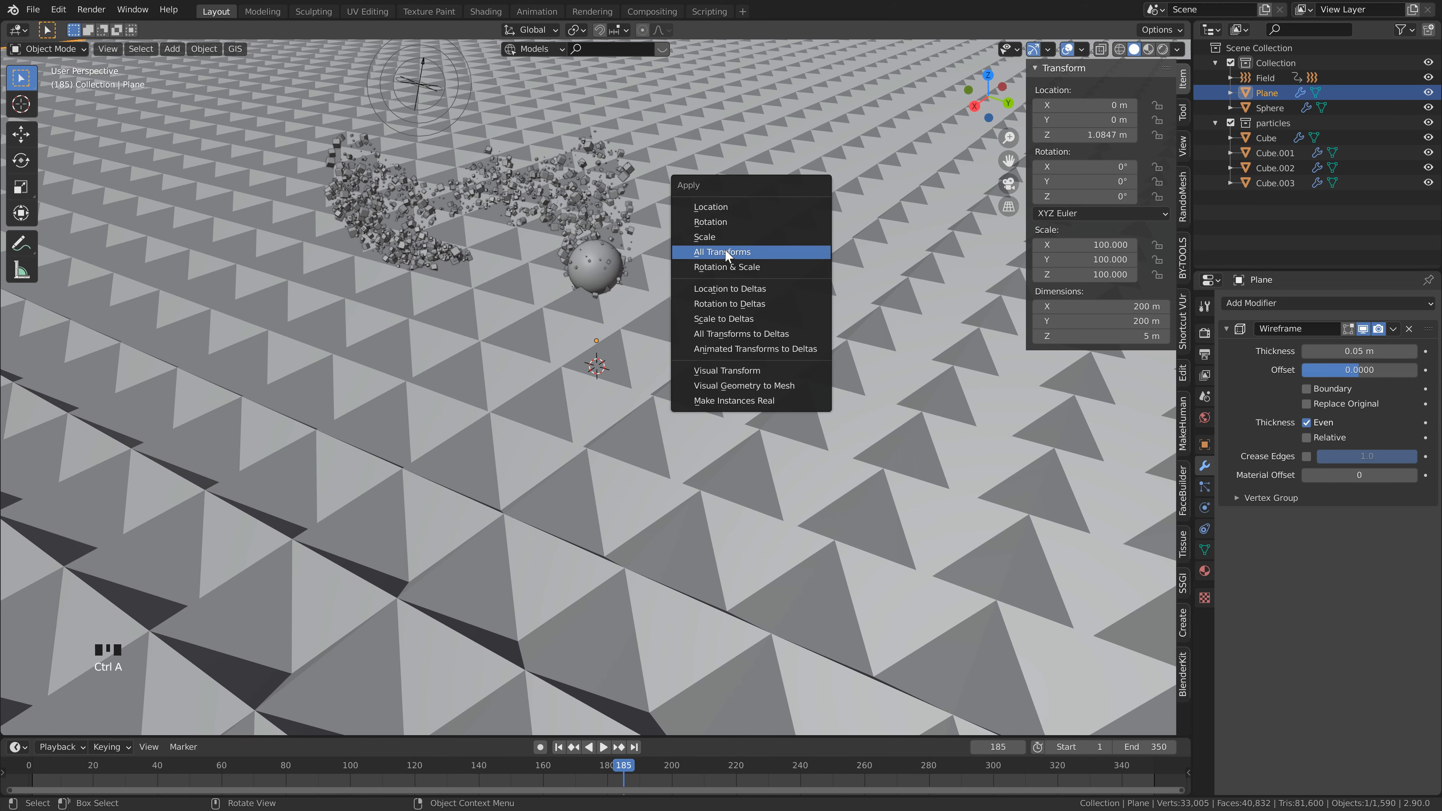
left_click(725, 250)
Set the plane's Wireframe modifier thickness to 0.1 m
scroll(715, 364, "up", 2)
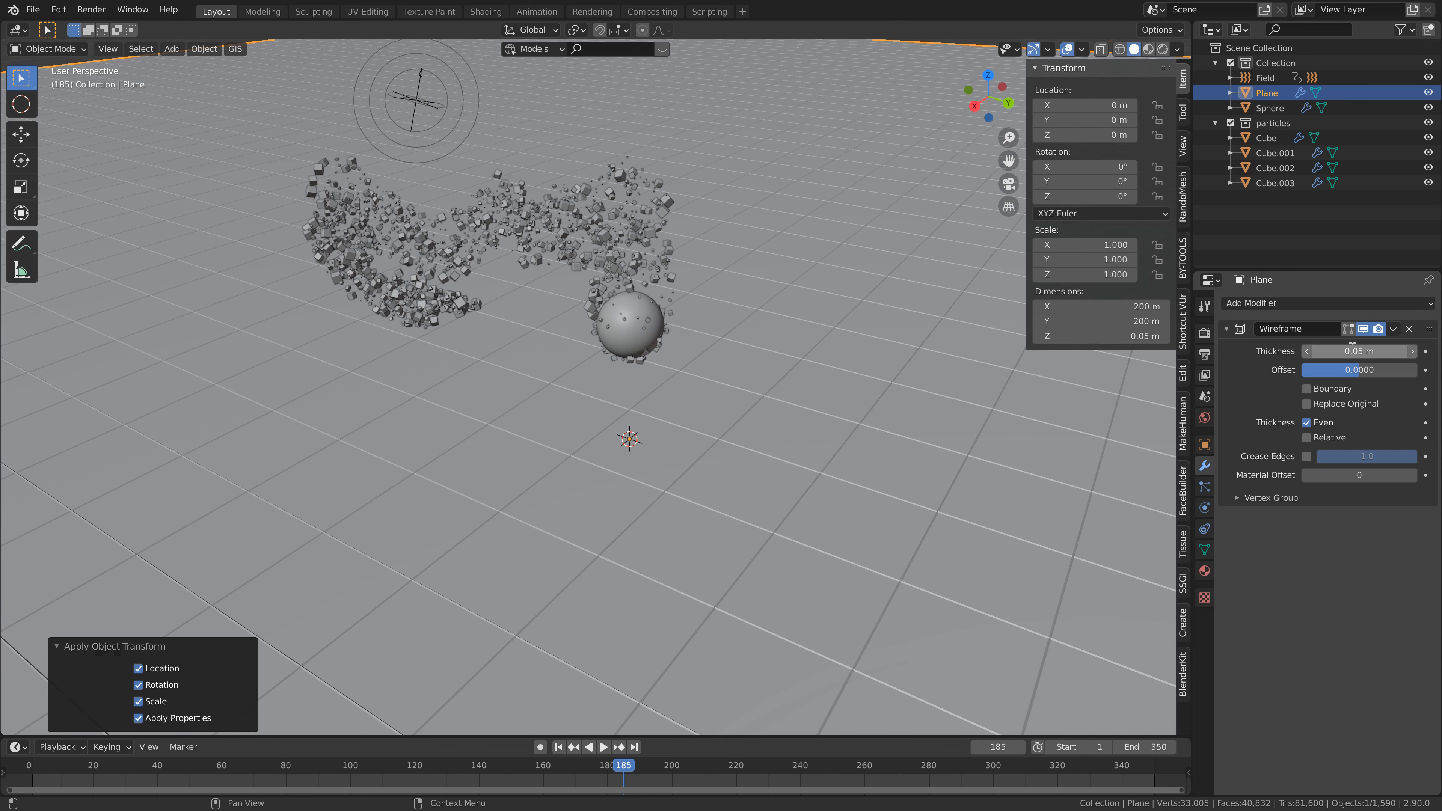
left_click(1351, 351)
type("0.1")
key("Return")
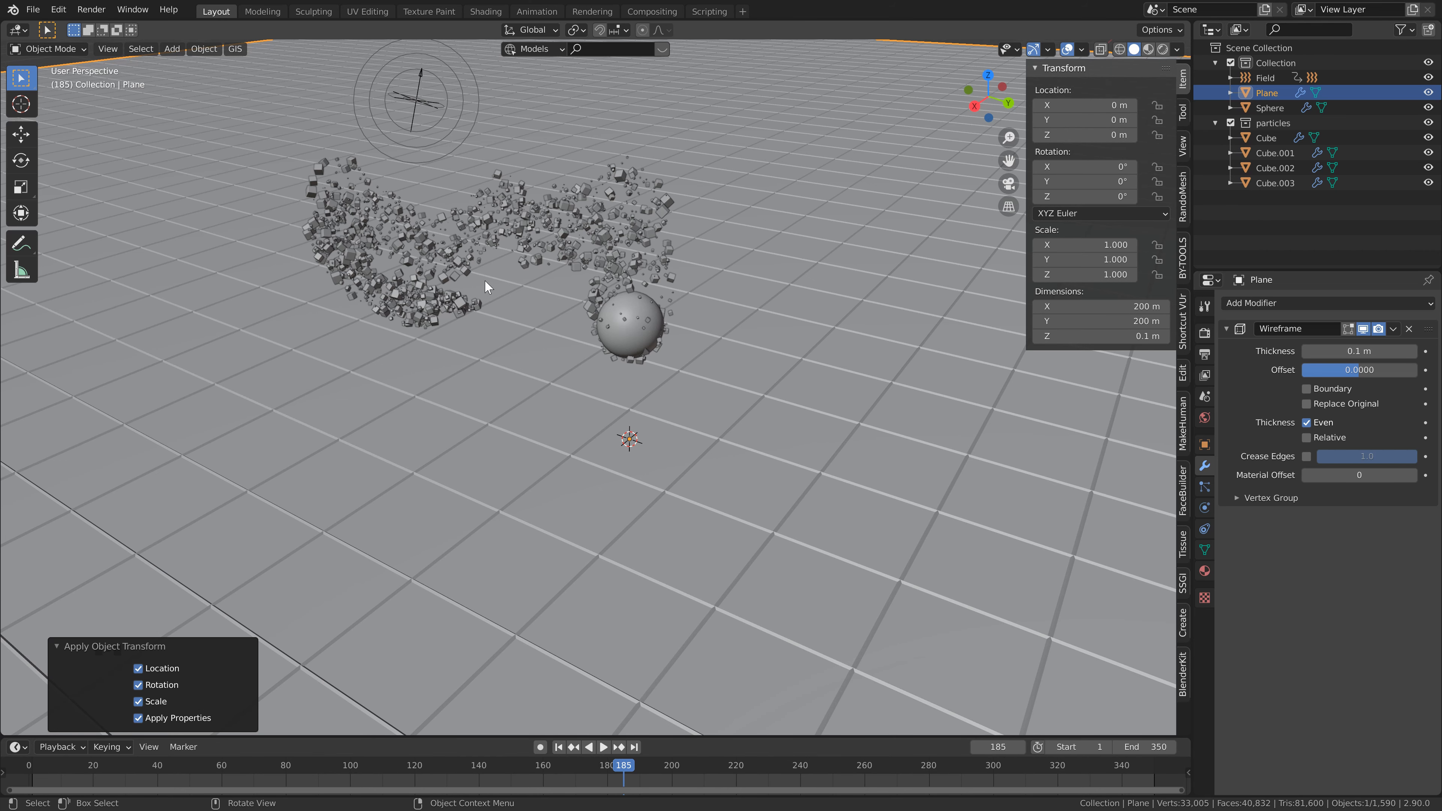
Subdivide the plane's mesh once more with one cut for a denser grid and return to Object Mode
scroll(549, 353, "up", 2)
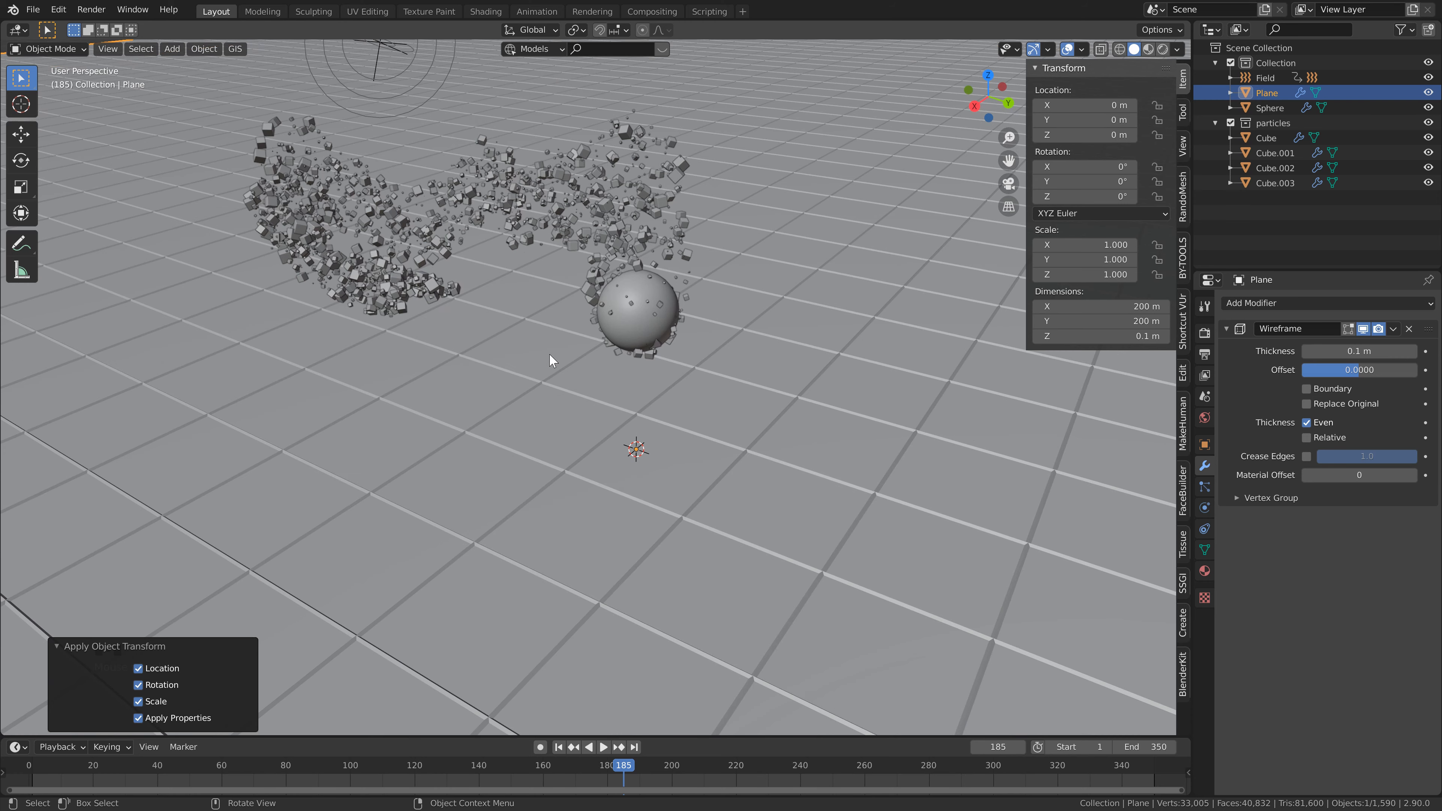
scroll(556, 367, "down", 2)
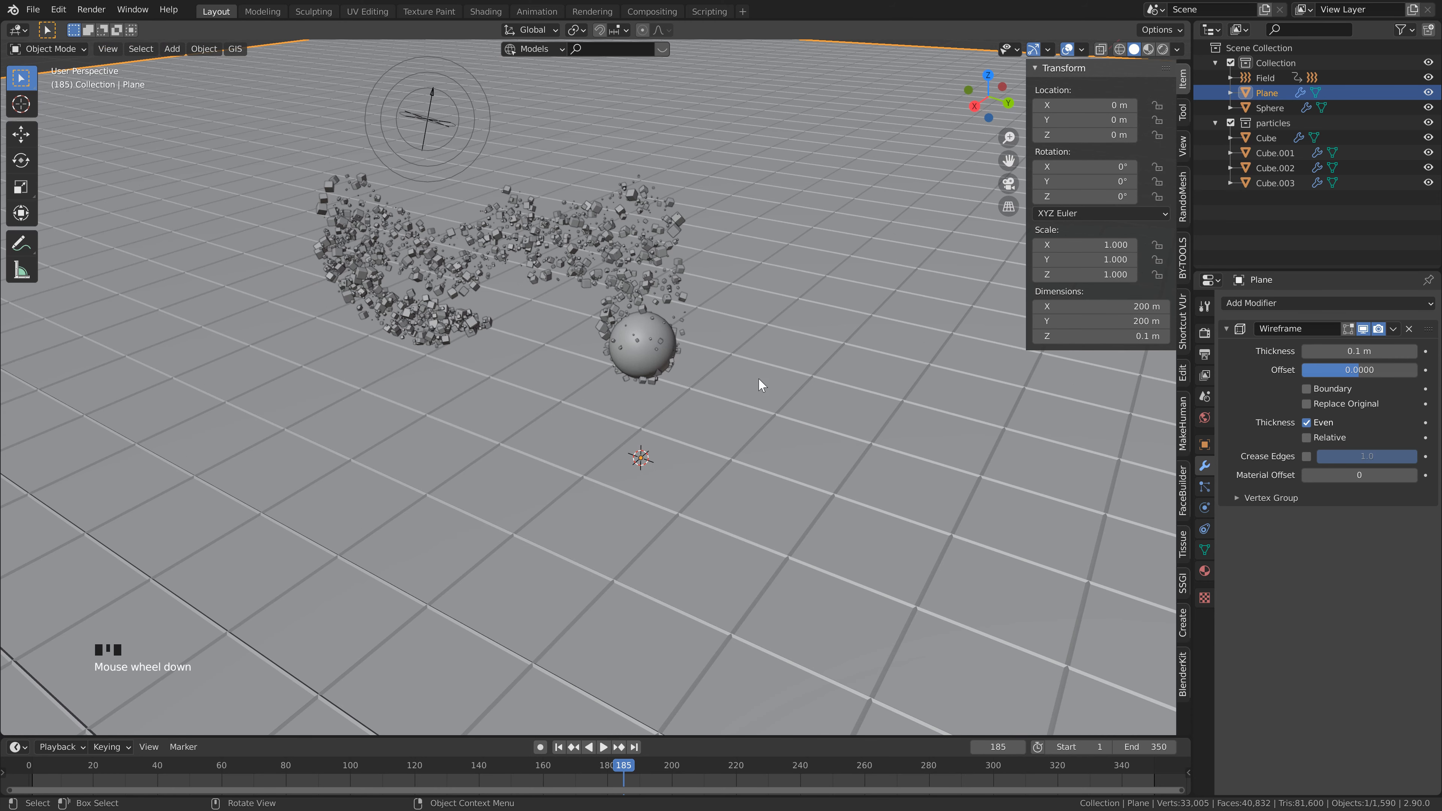
key("Tab")
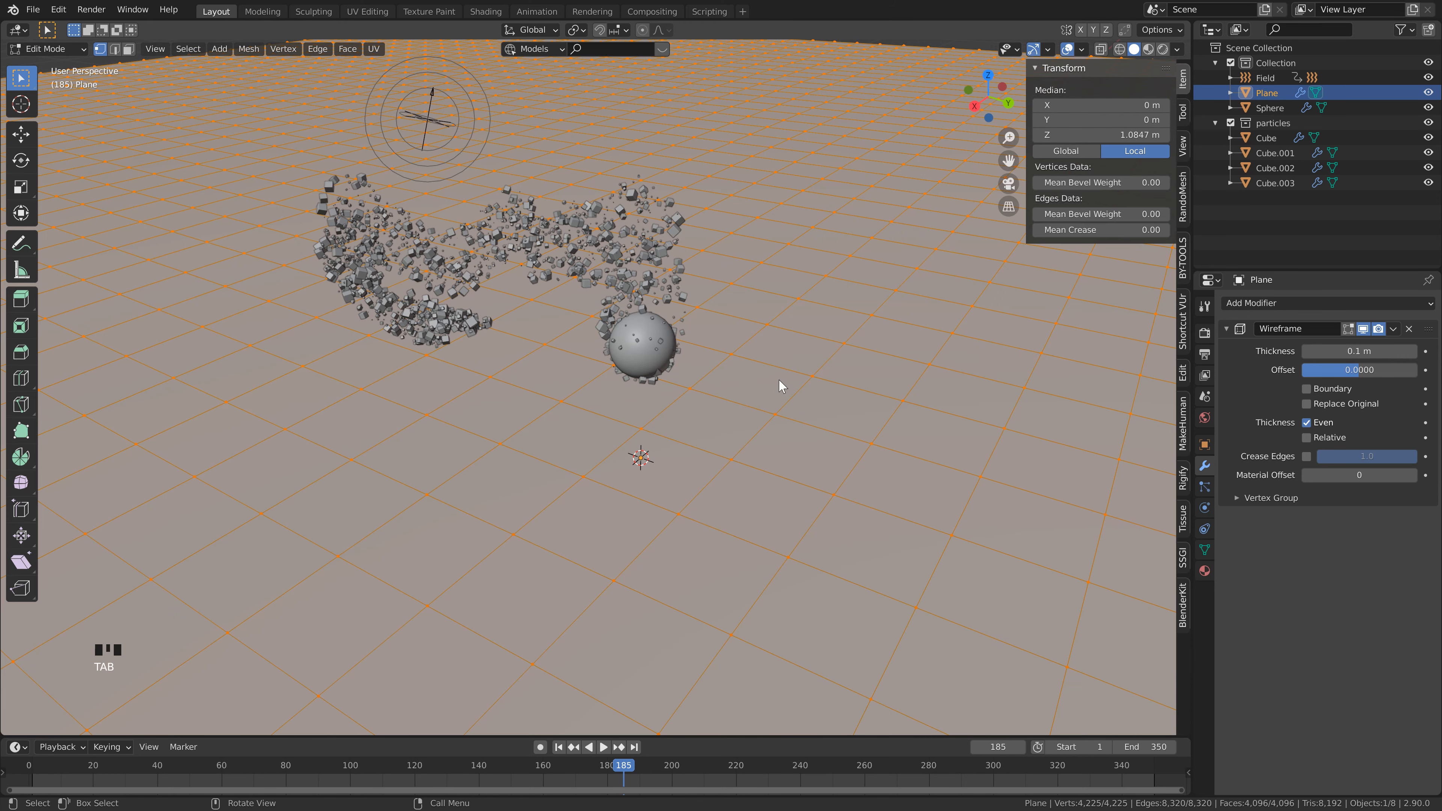
right_click(778, 379)
left_click(763, 378)
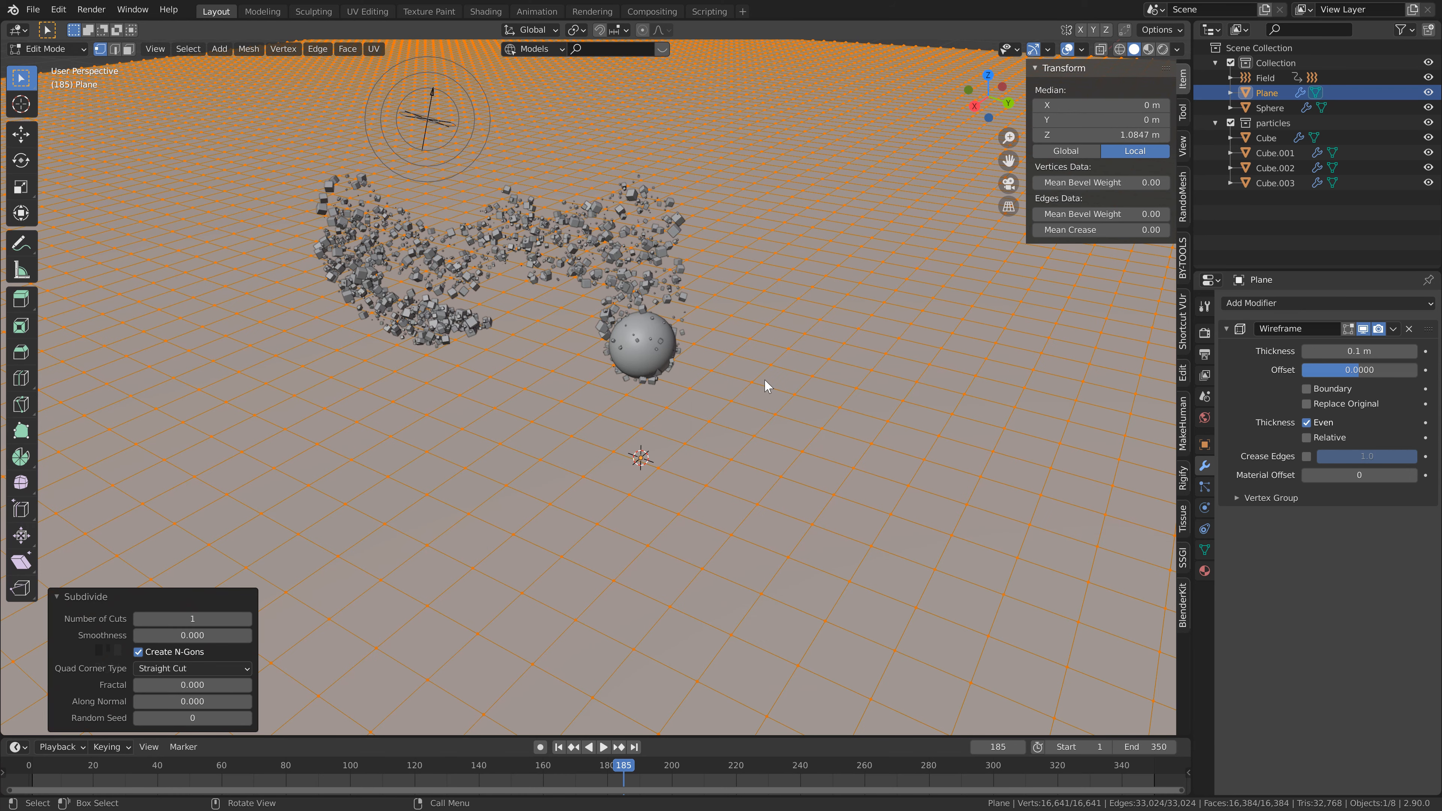
key("Tab")
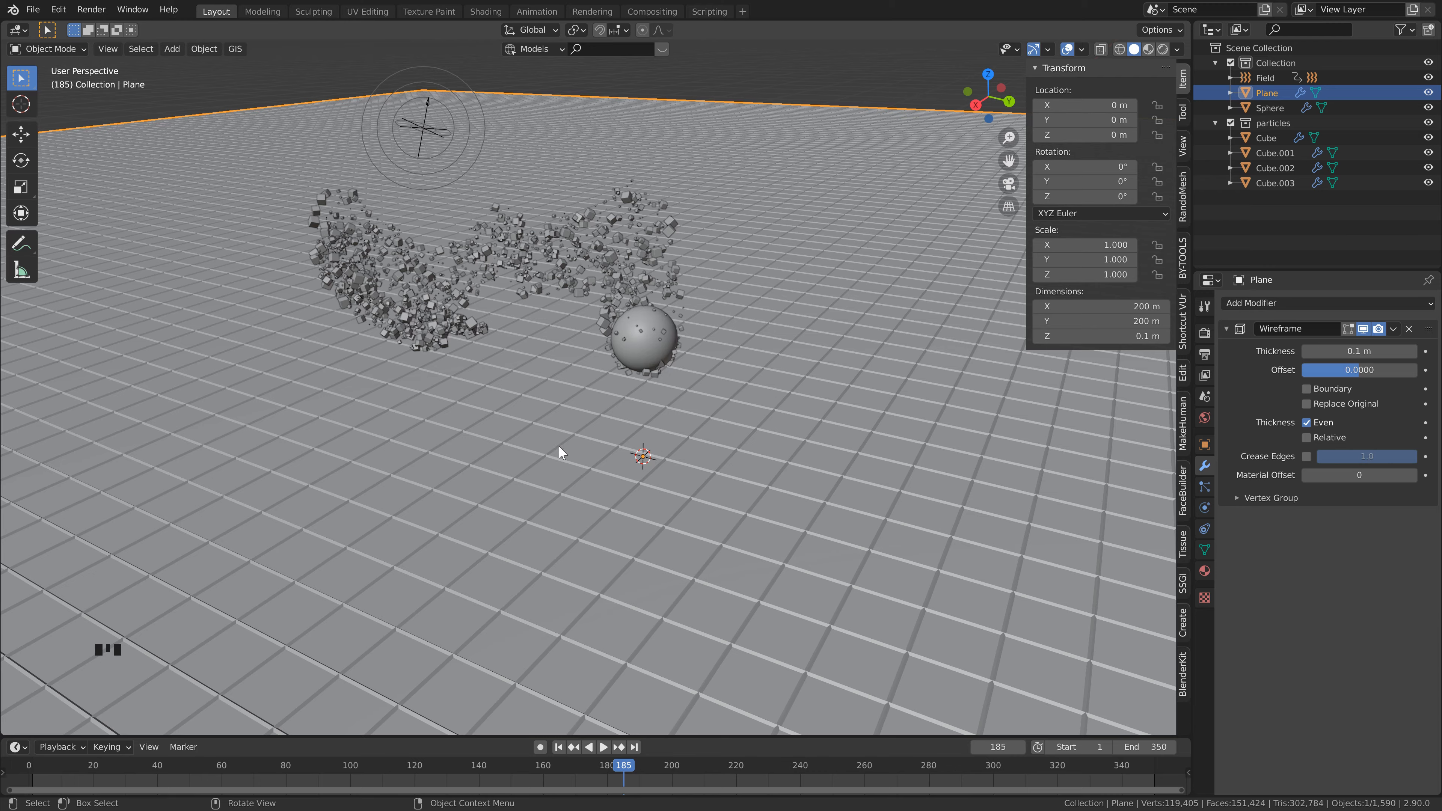
Switch to the Shading workspace and show the 3D viewport in Rendered shading
middle_click_drag(559, 446, 637, 377)
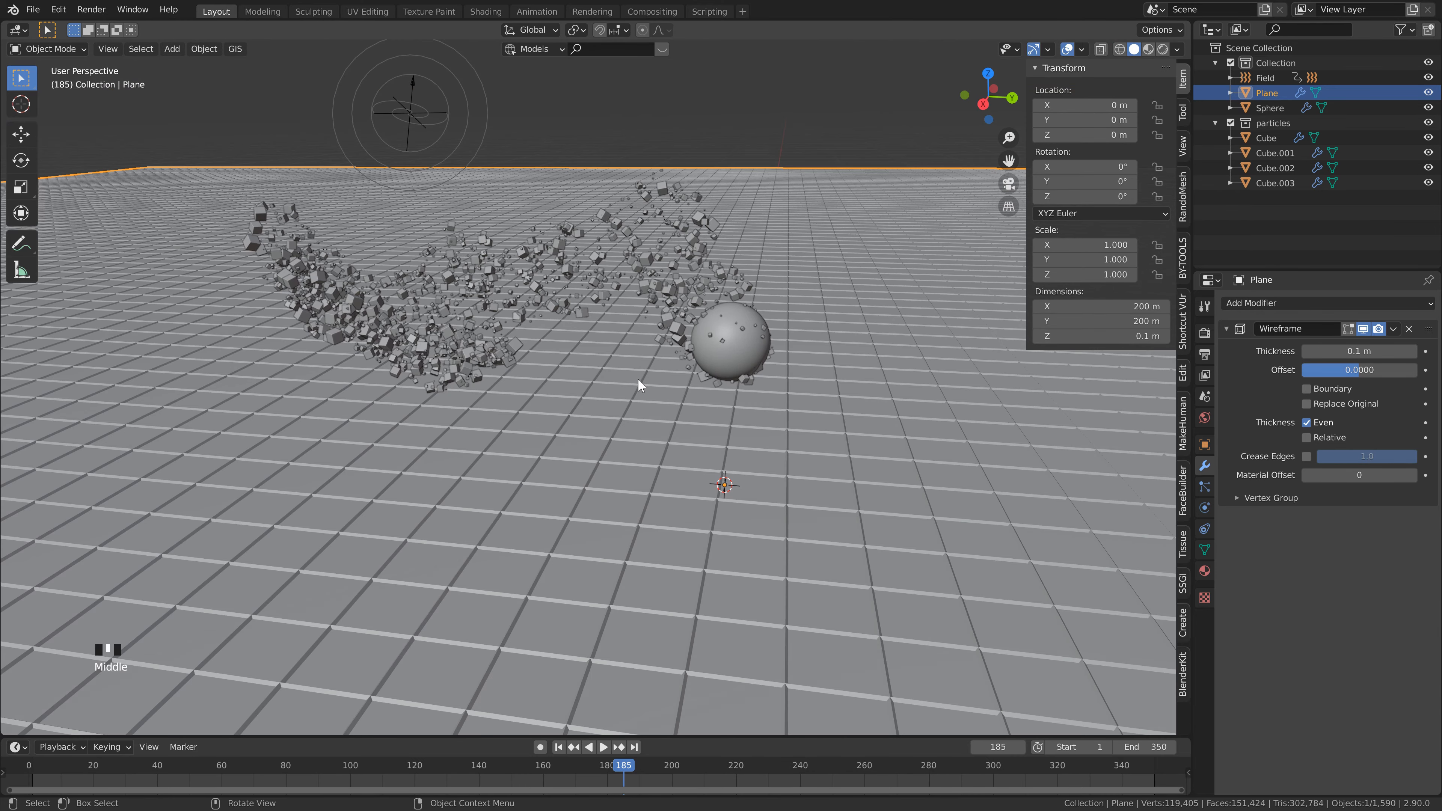
middle_click_drag(547, 406, 532, 380)
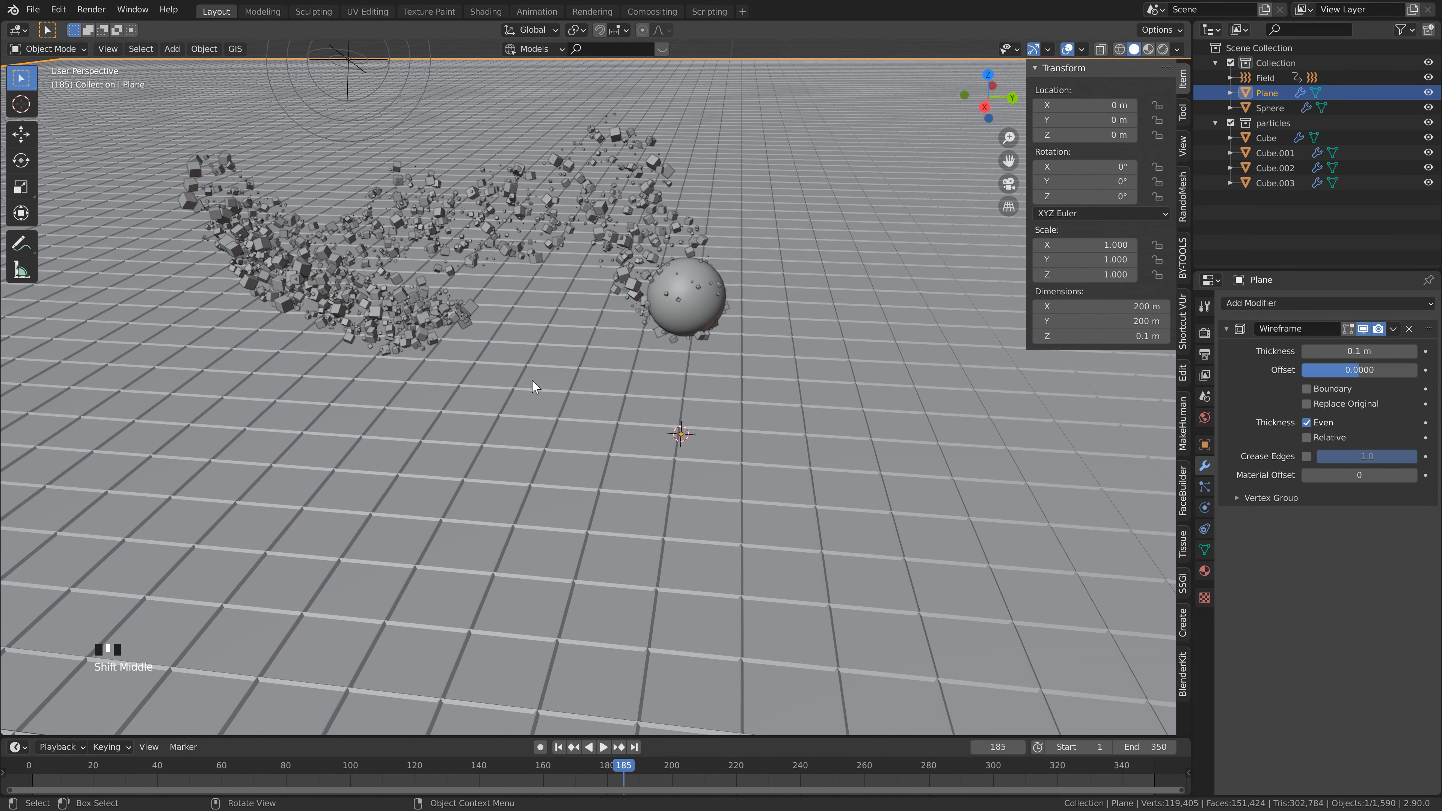
middle_click_drag(537, 261, 574, 310, "shift")
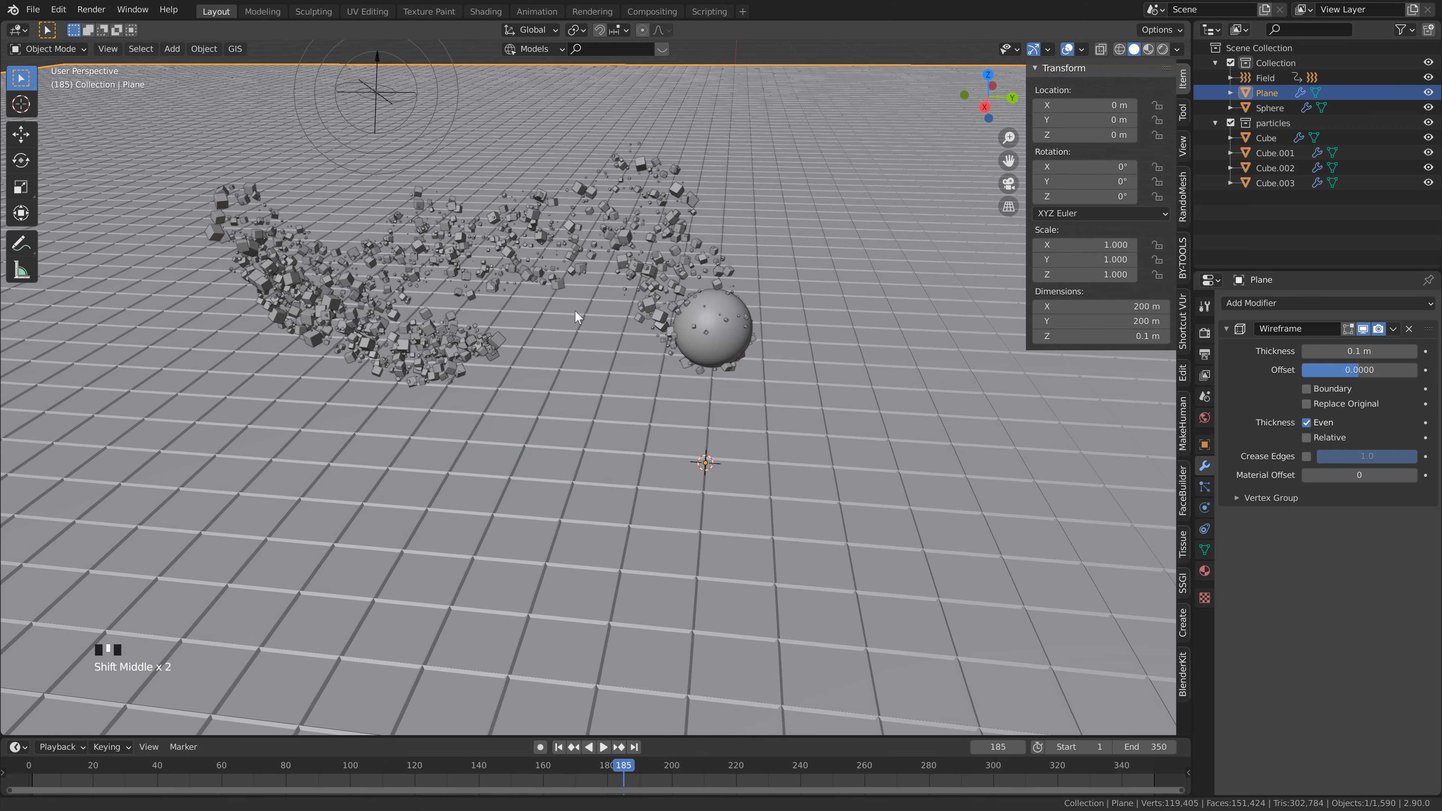
left_click(487, 12)
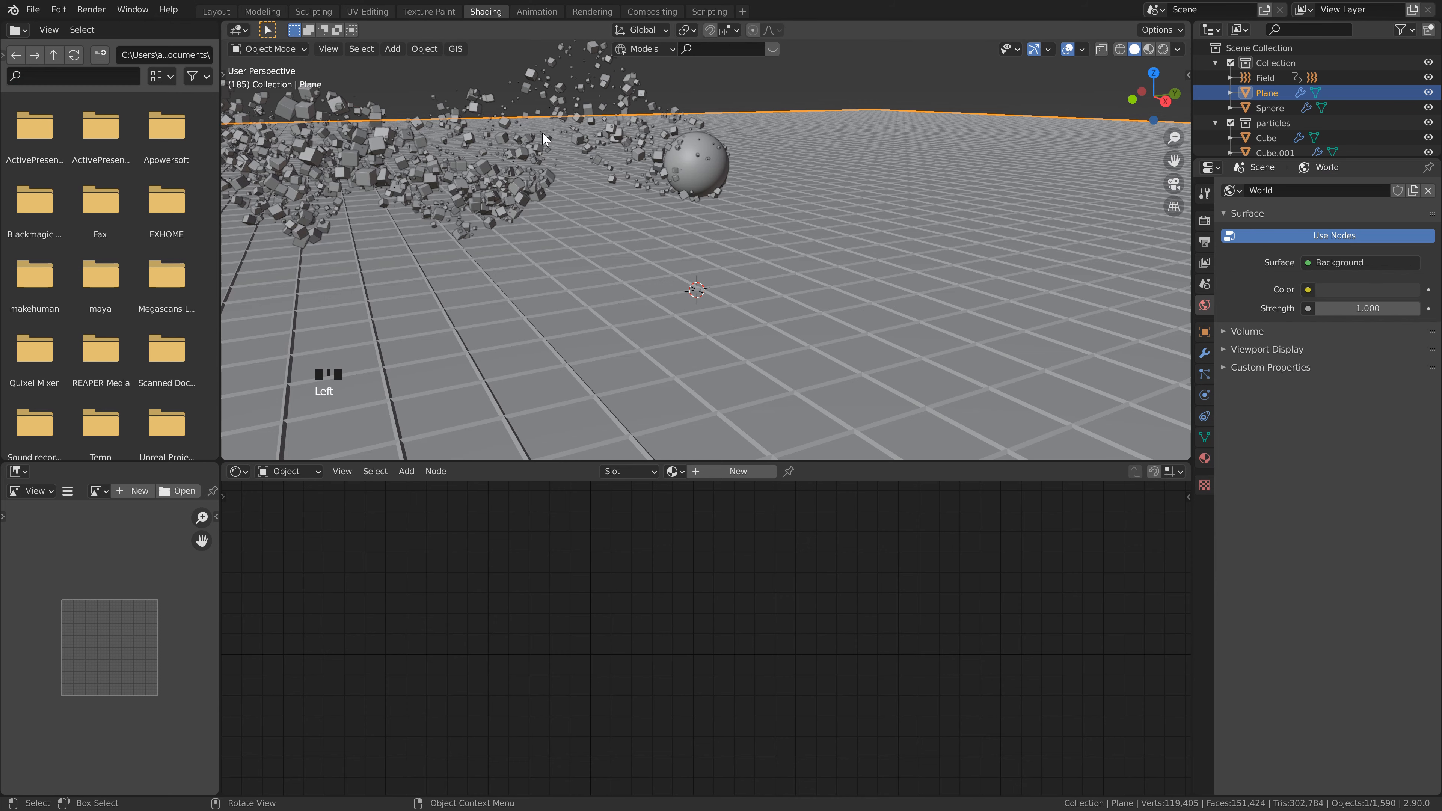
middle_click_drag(589, 245, 604, 317, "shift")
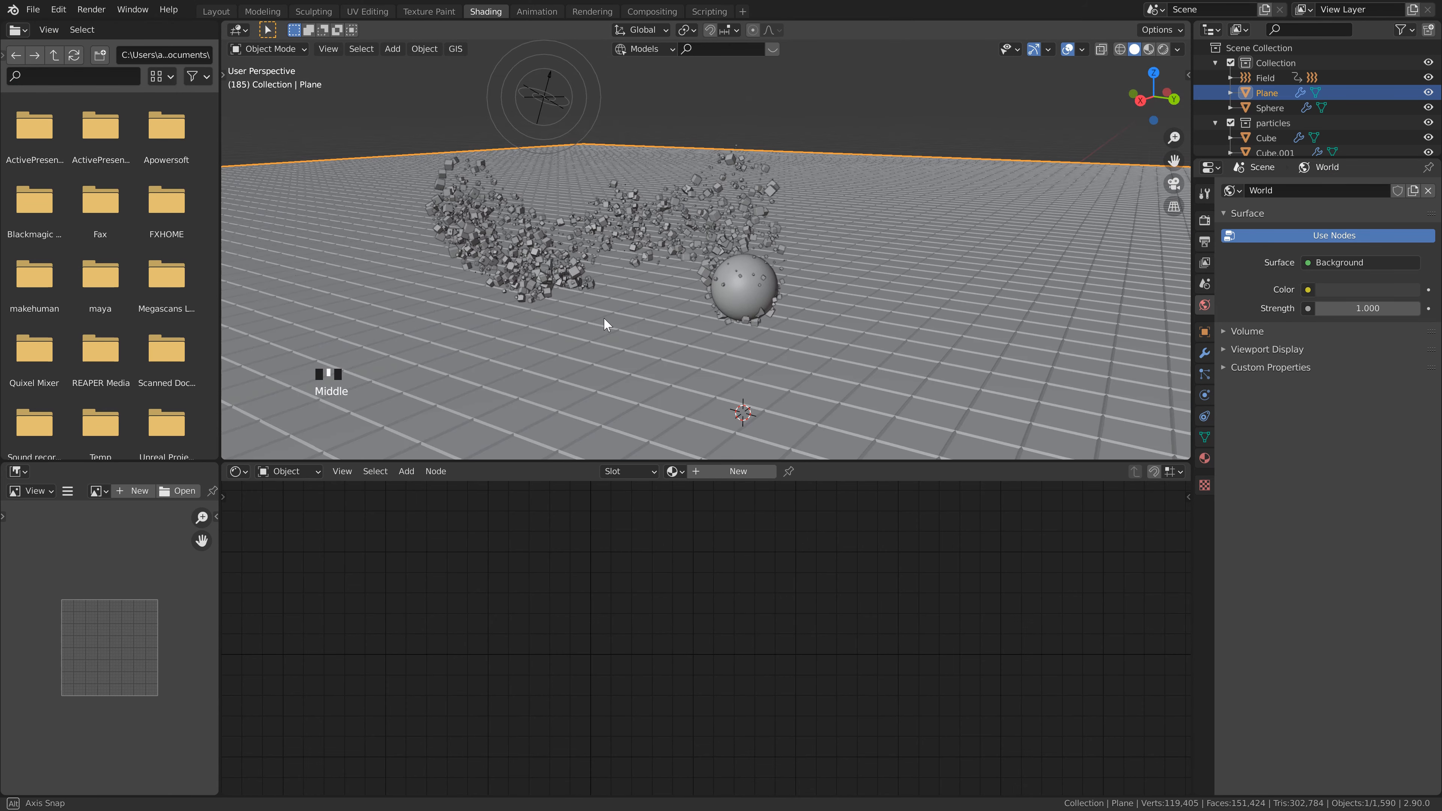
scroll(624, 295, "up", 2)
left_click(1162, 49)
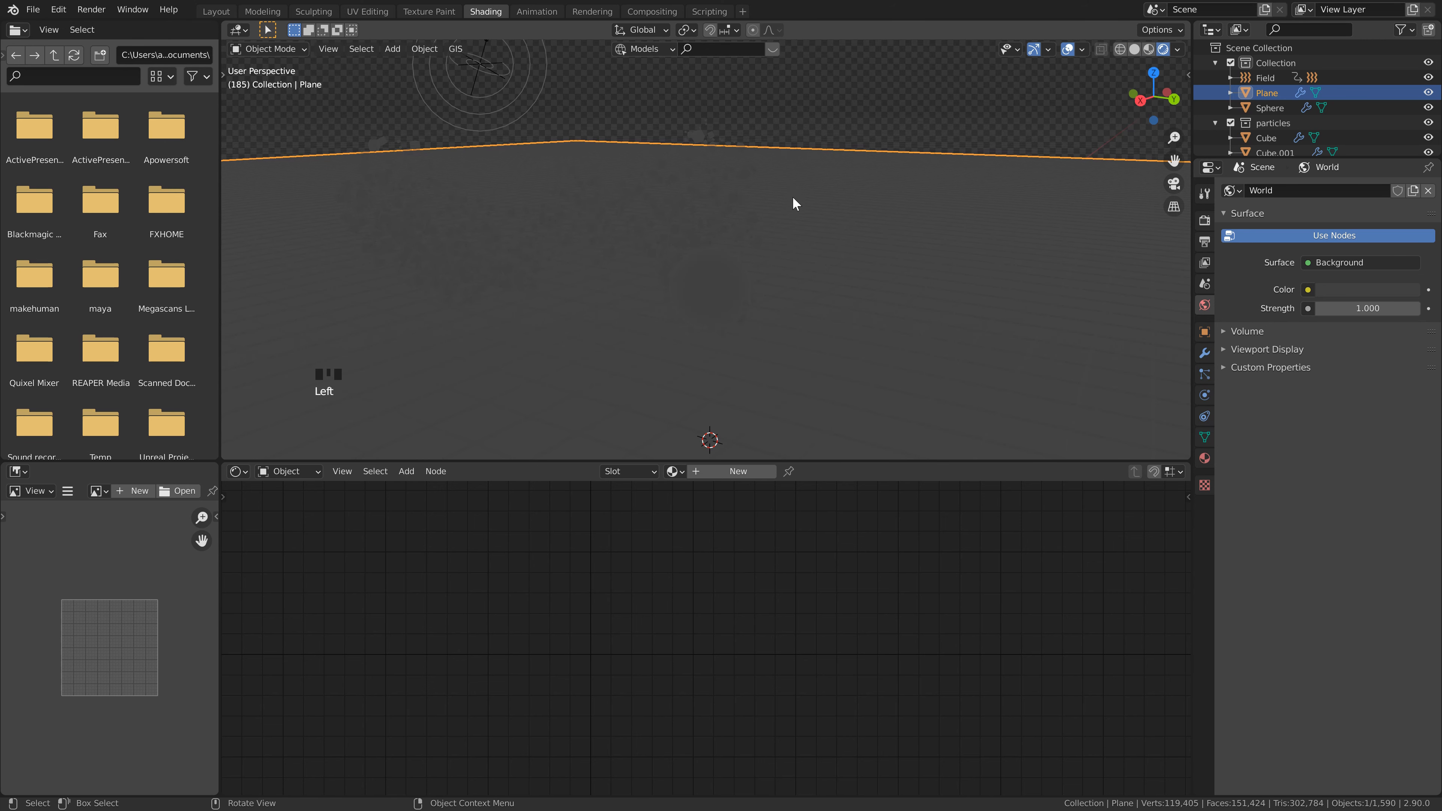
Assign an Environment Texture to the world color and load snowy_park_01_1k.hdr, viewing its HDRI Haven download page in the browser before opening the file
scroll(795, 203, "down", 2)
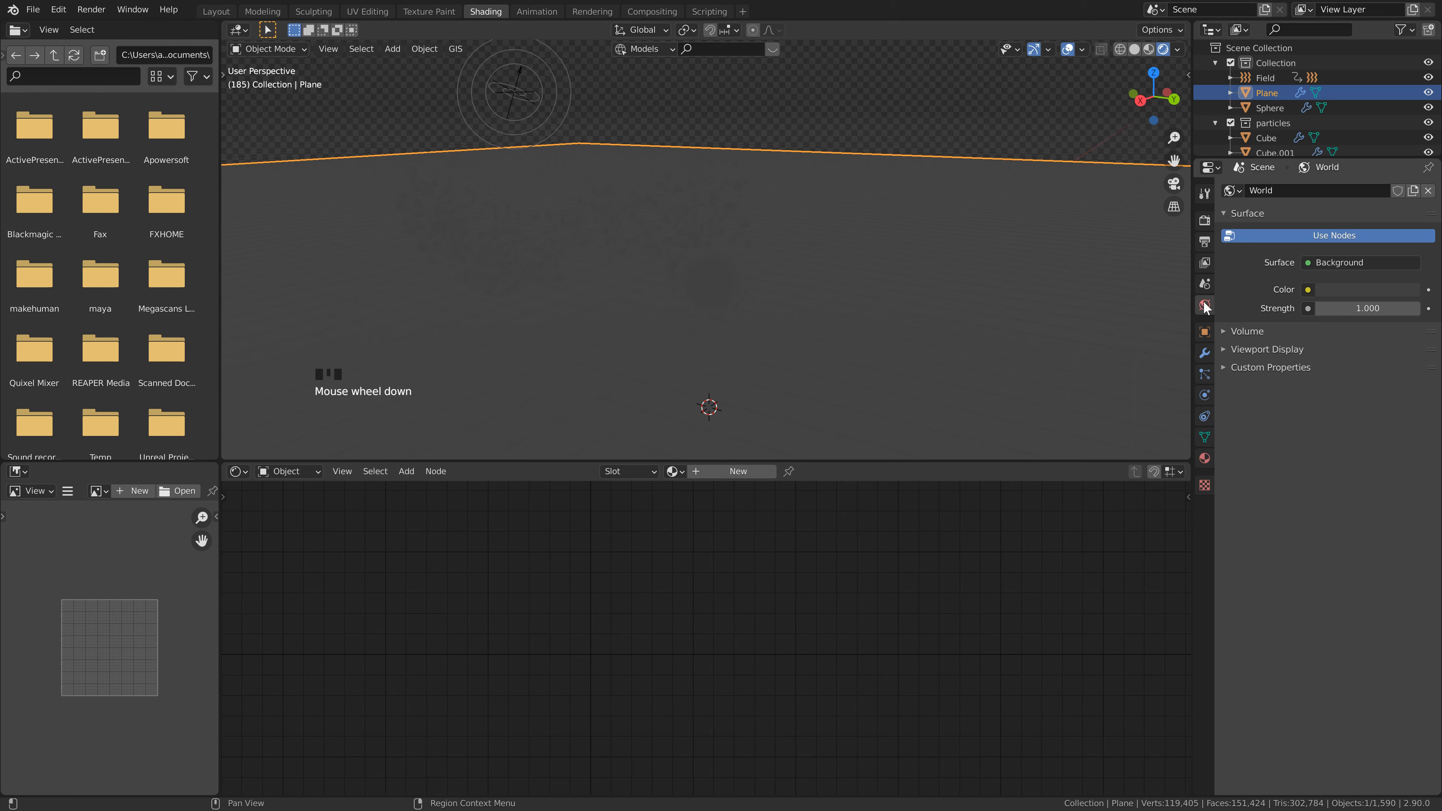
left_click(1308, 290)
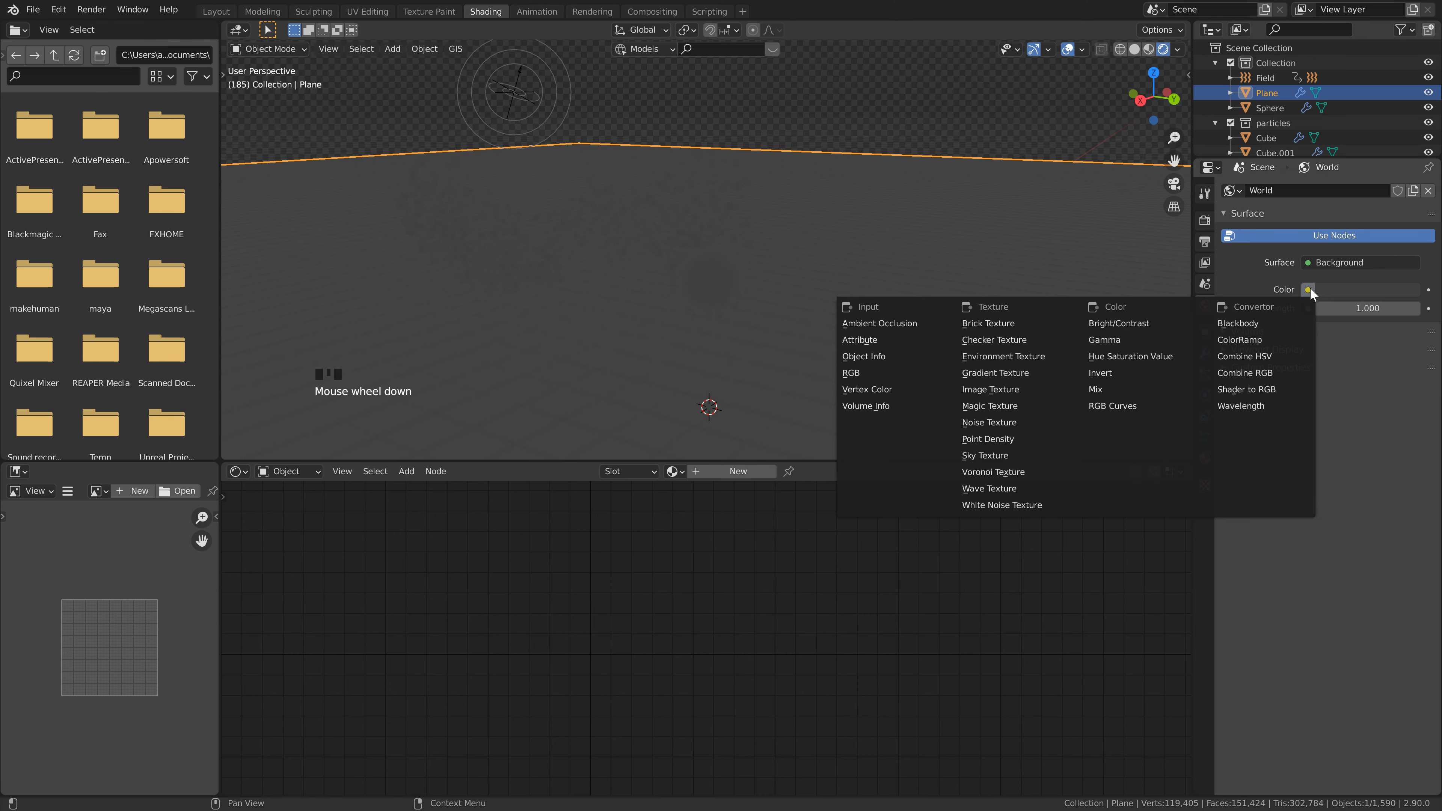
left_click(1017, 356)
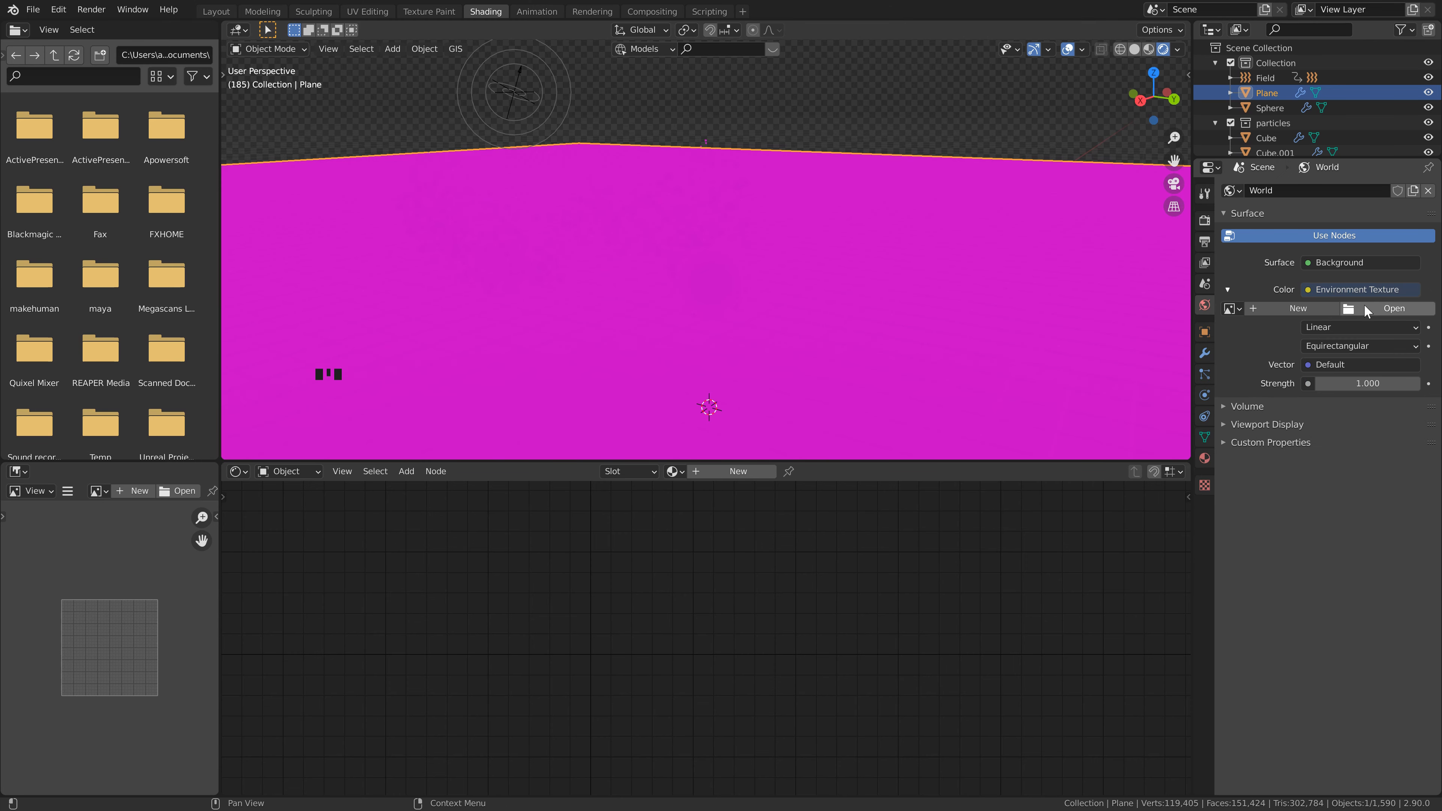
left_click(1388, 308)
left_click(616, 262)
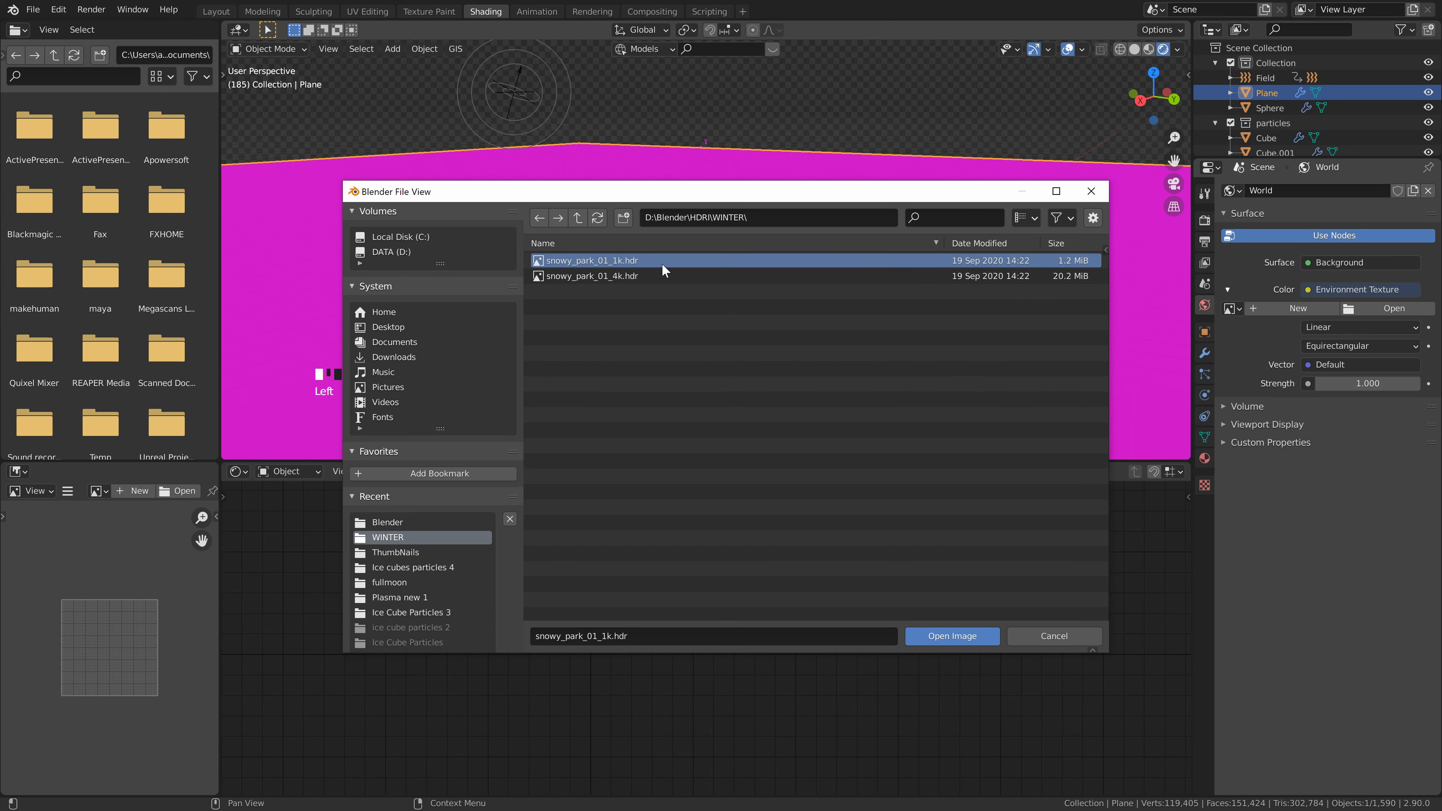
key("alt+Tab")
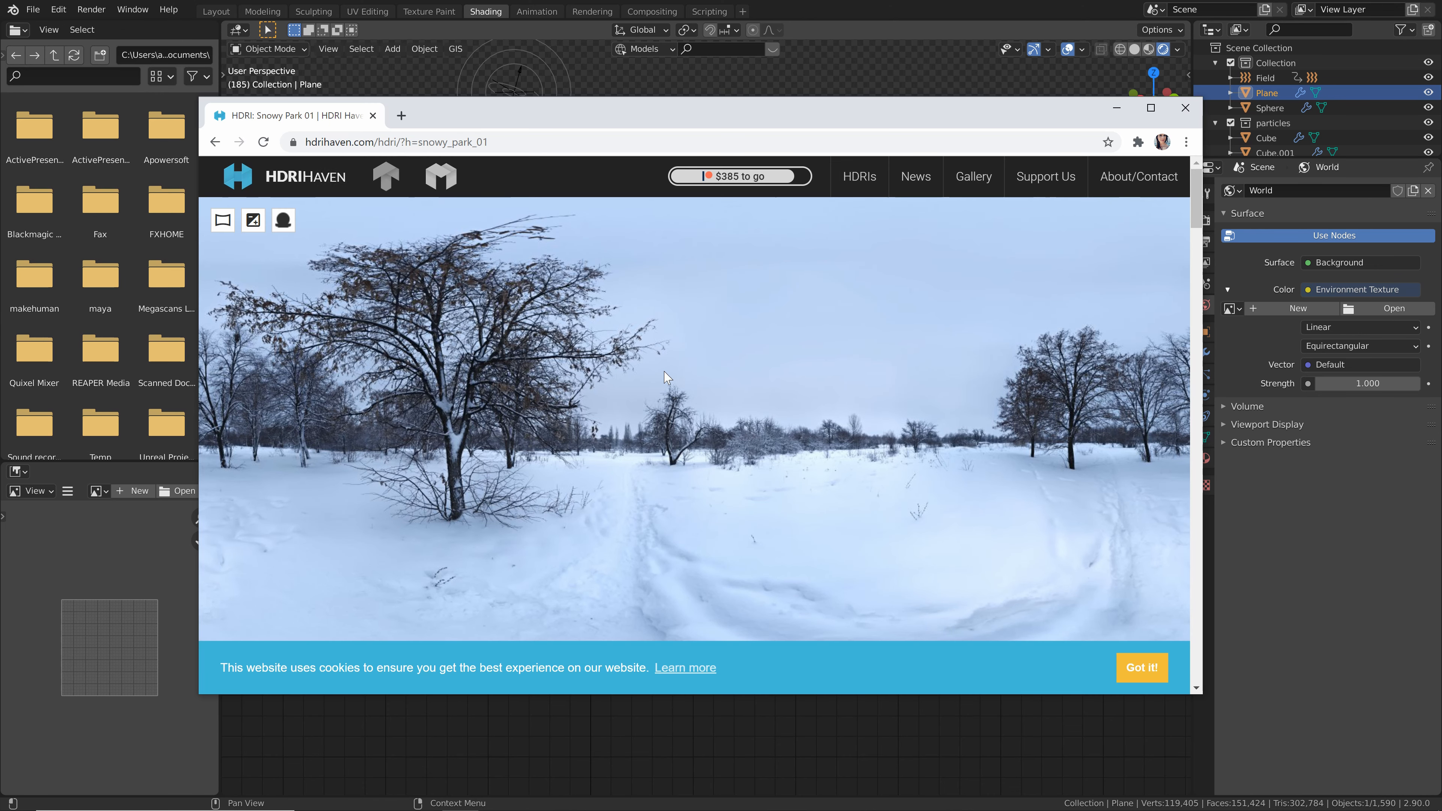
scroll(675, 392, "down", 4)
scroll(673, 427, "down", 4)
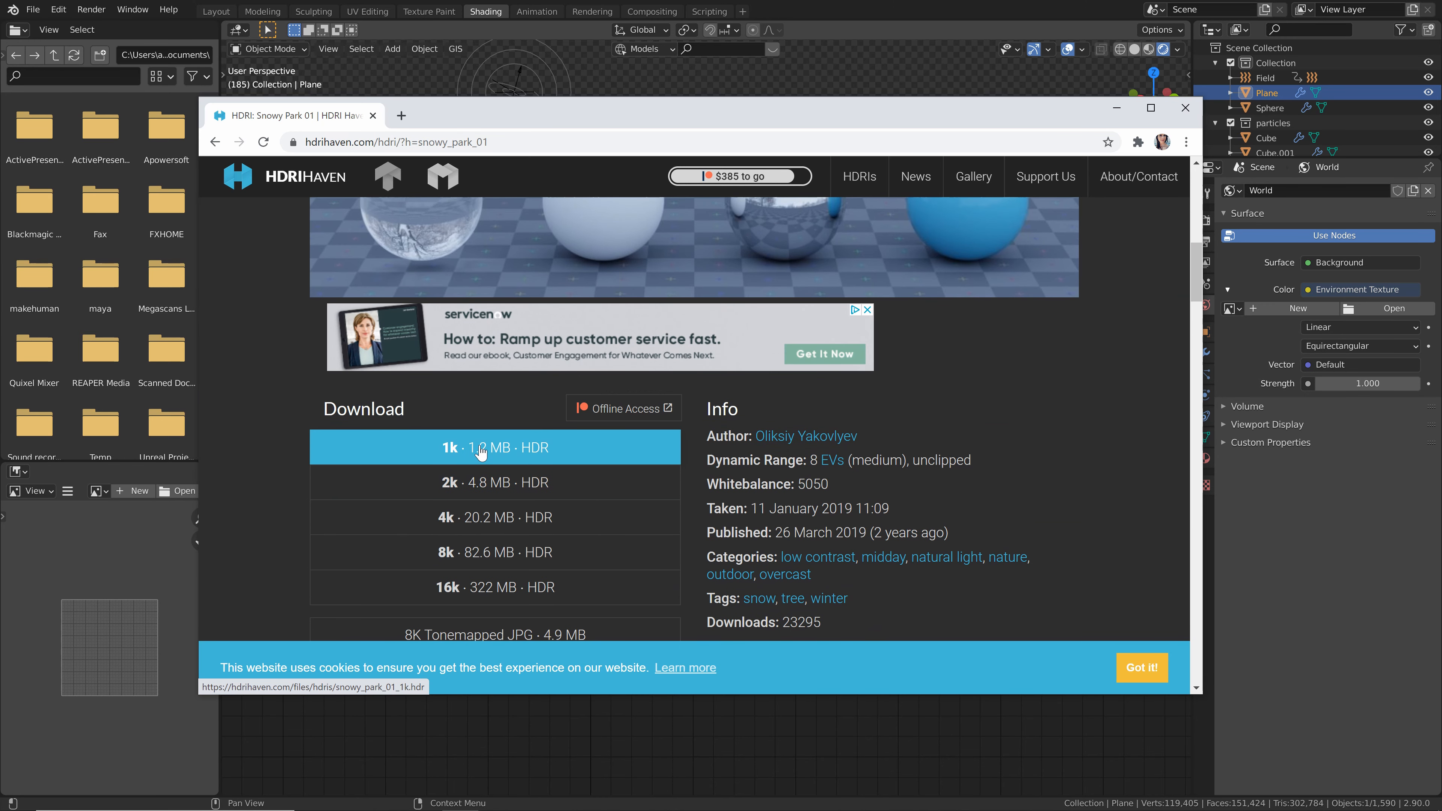
left_click(1127, 113)
left_click(958, 635)
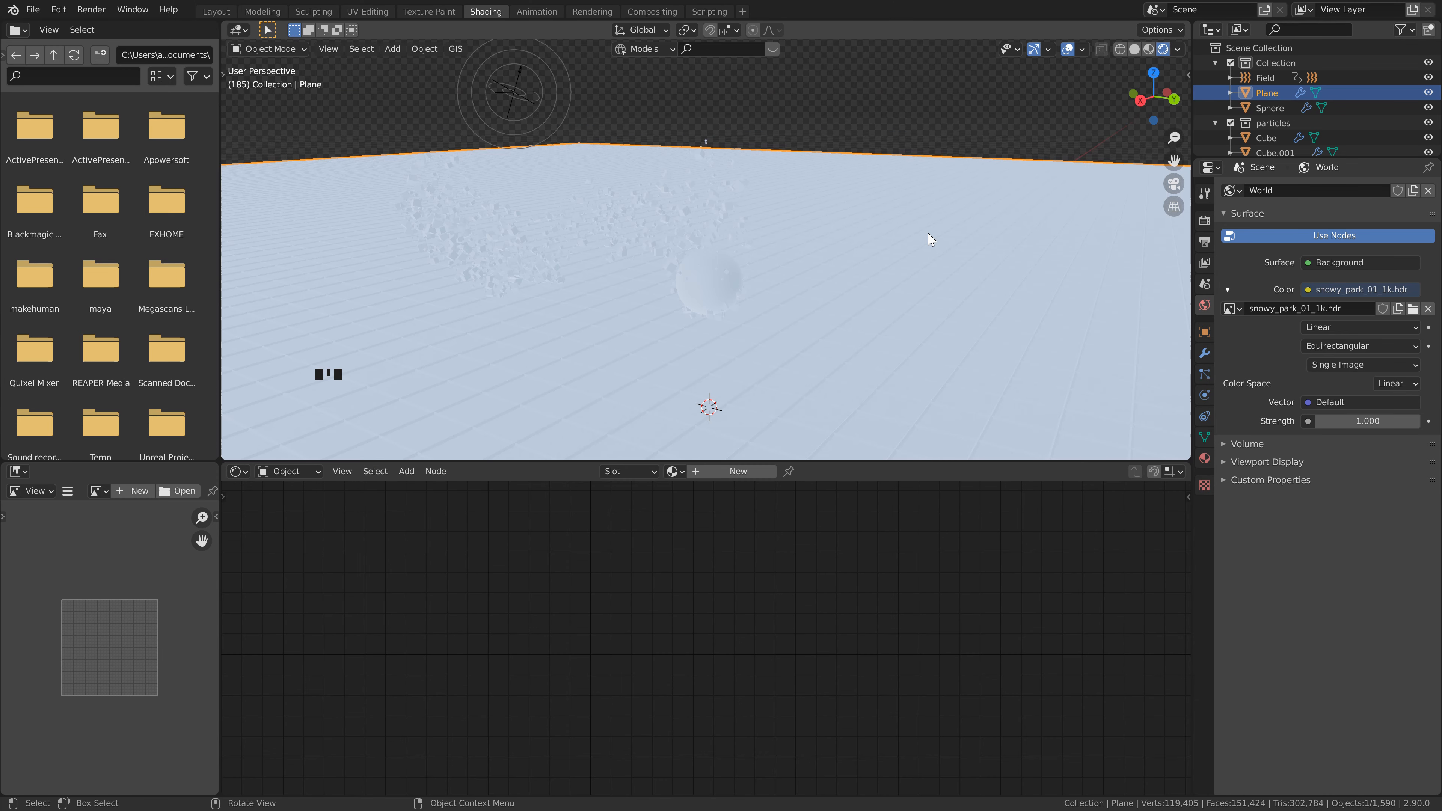
Turn off the transparent film background in the Eevee render settings and deselect the plane
middle_click_drag(931, 238, 779, 103)
scroll(658, 304, "down", 1)
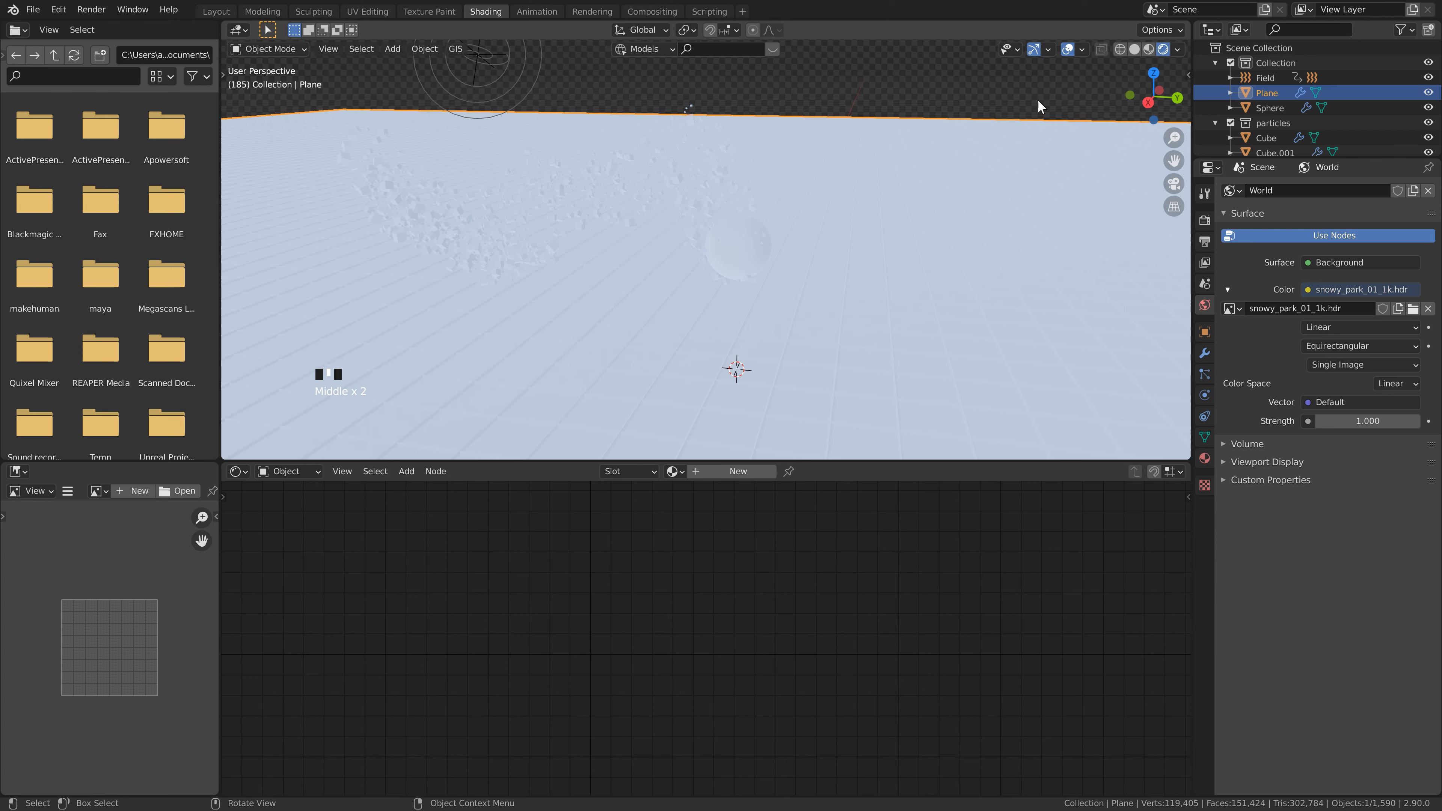
middle_click_drag(1040, 107, 892, 105)
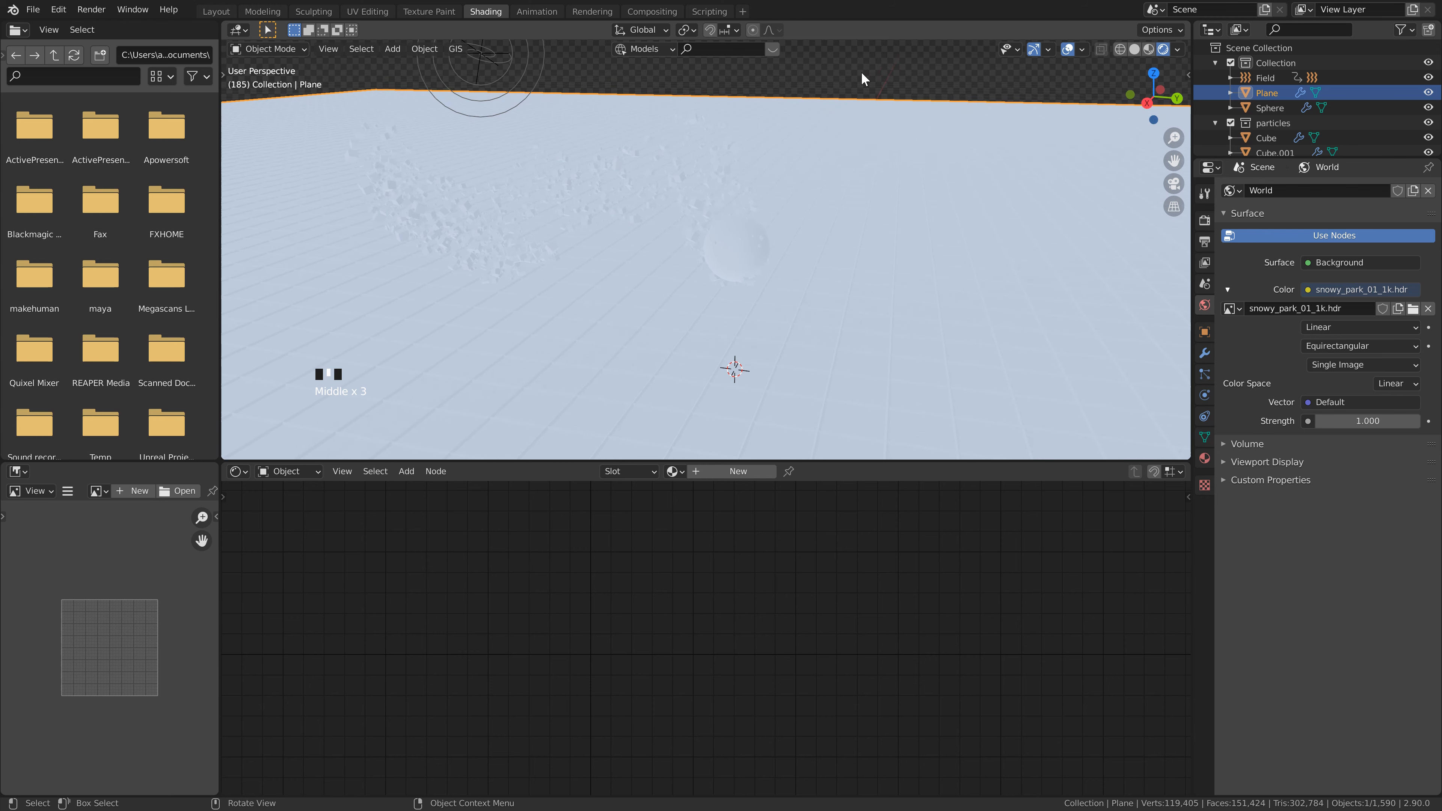
left_click(1203, 222)
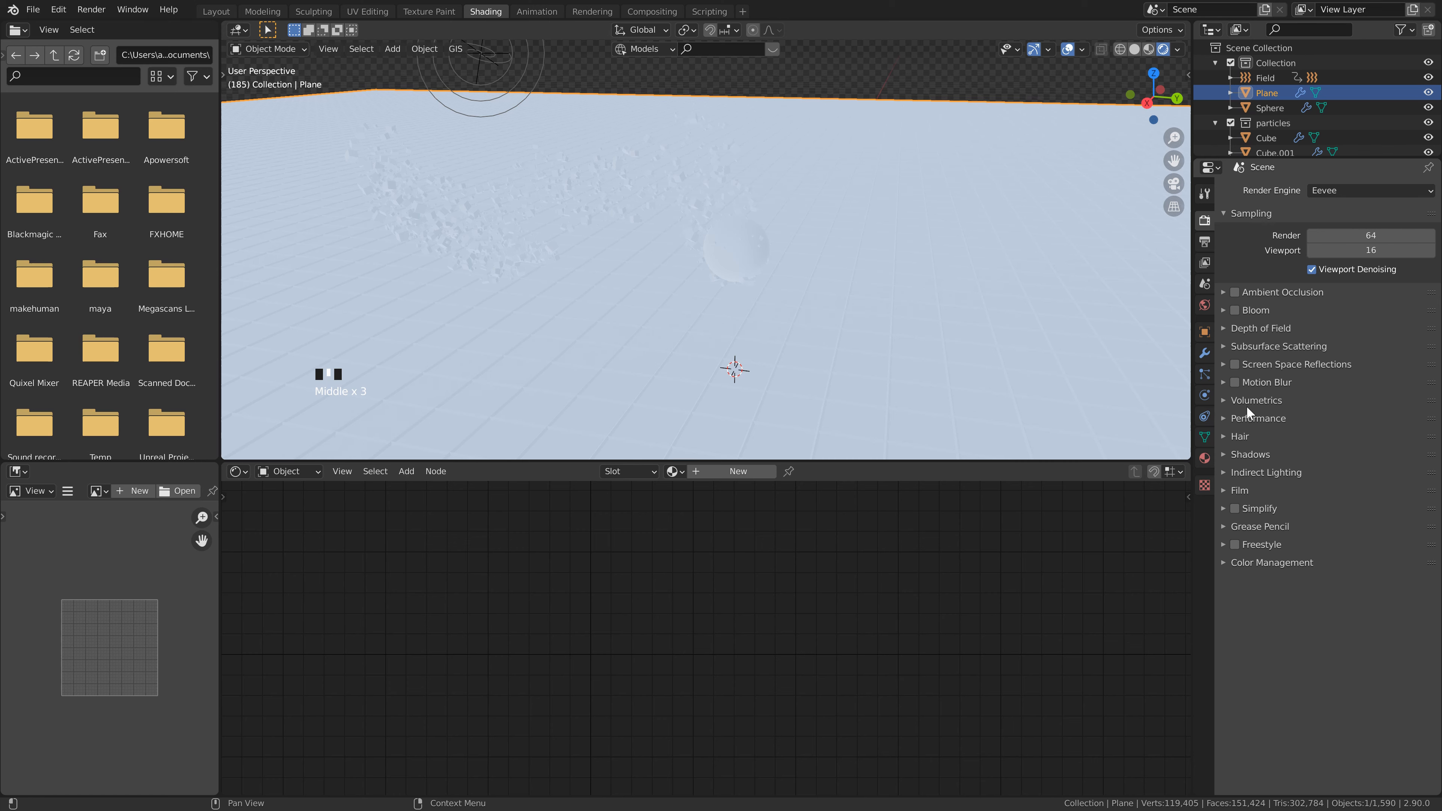
left_click(1239, 491)
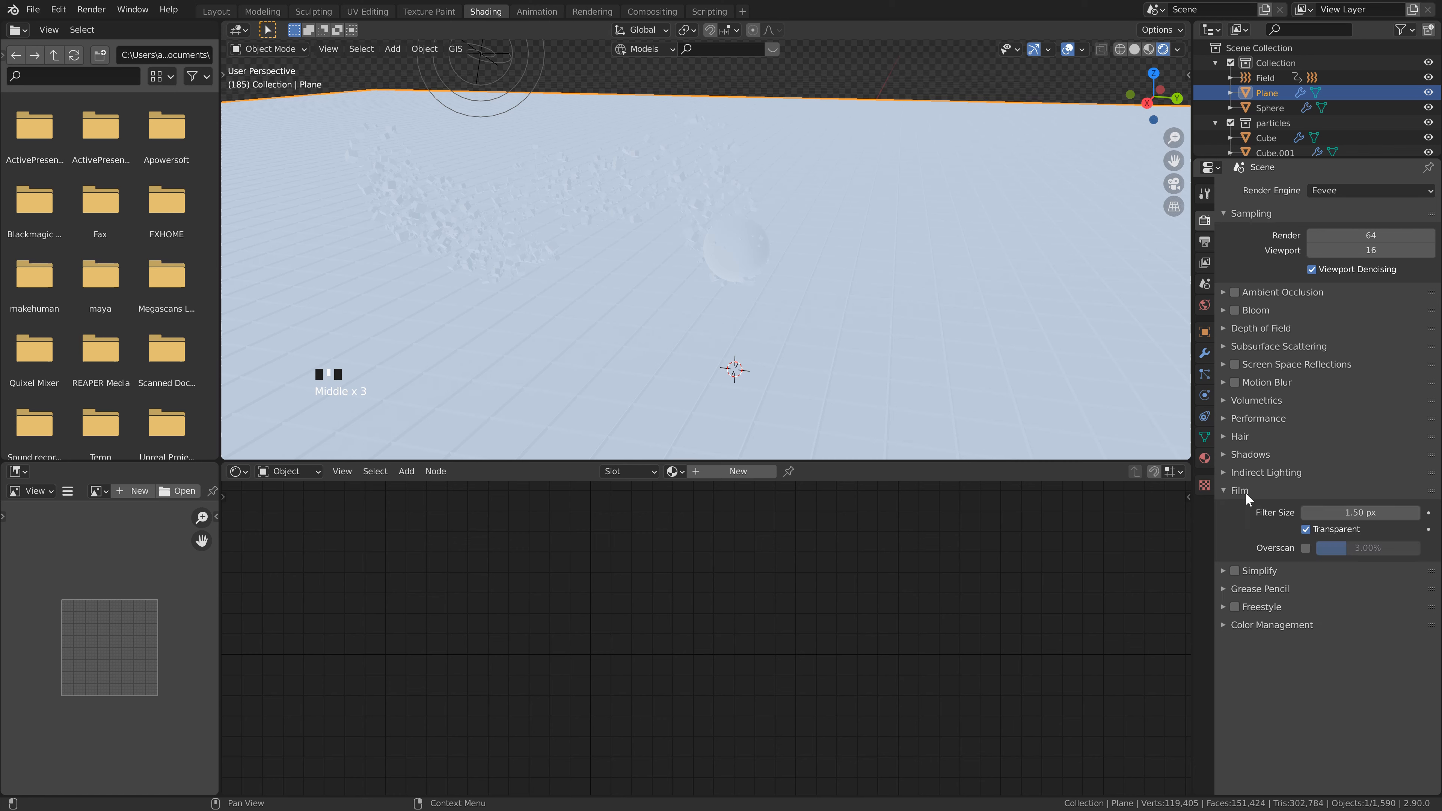
left_click(1305, 530)
scroll(851, 184, "down", 2)
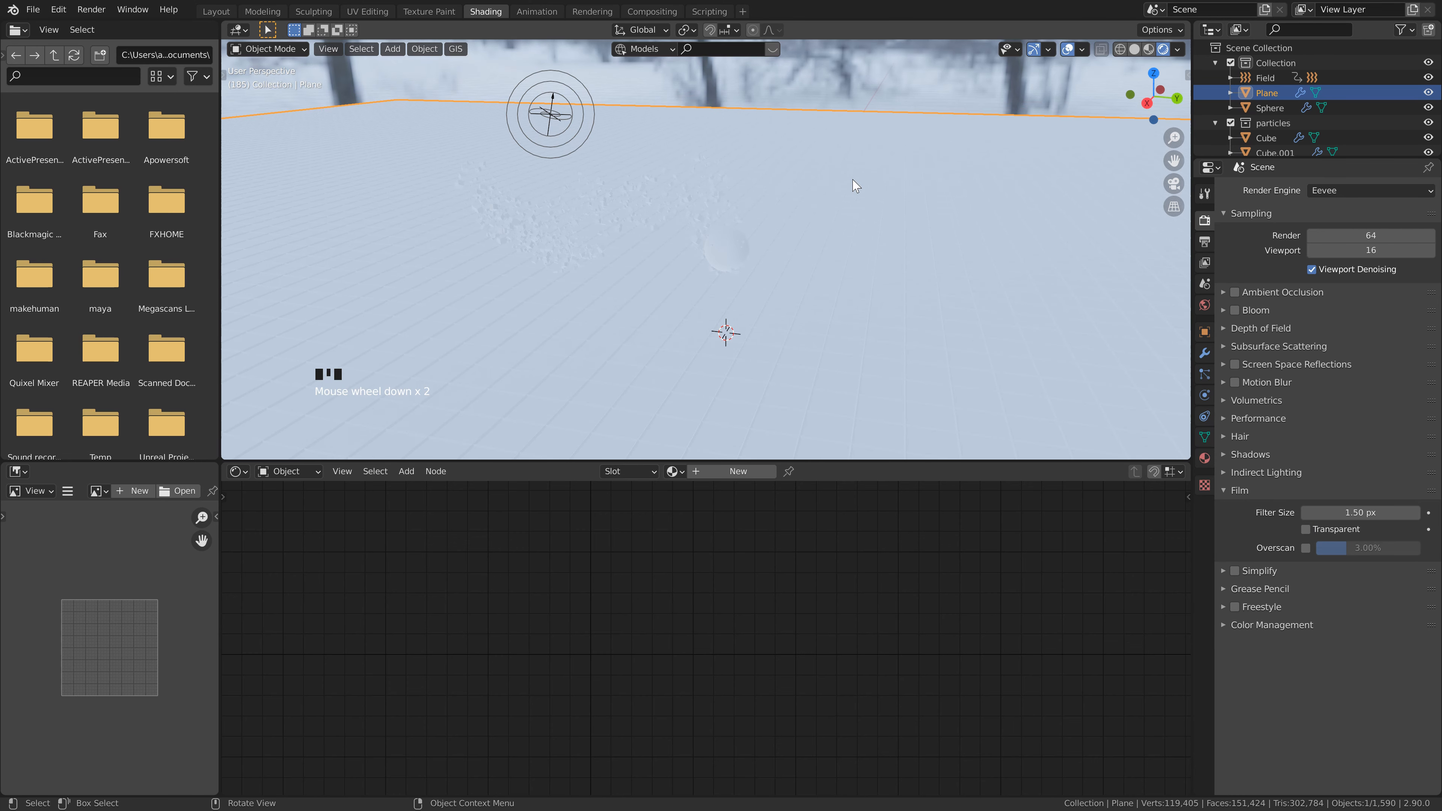
left_click(817, 101)
mouse_move(818, 101)
middle_mouse_down()
mouse_move(806, 86)
mouse_move(862, 81)
mouse_move(813, 87)
mouse_move(822, 70)
mouse_move(814, 91)
middle_mouse_up()
Show the World node tree in the shader editor and move the World Output node farther from the Background node
left_click(288, 471)
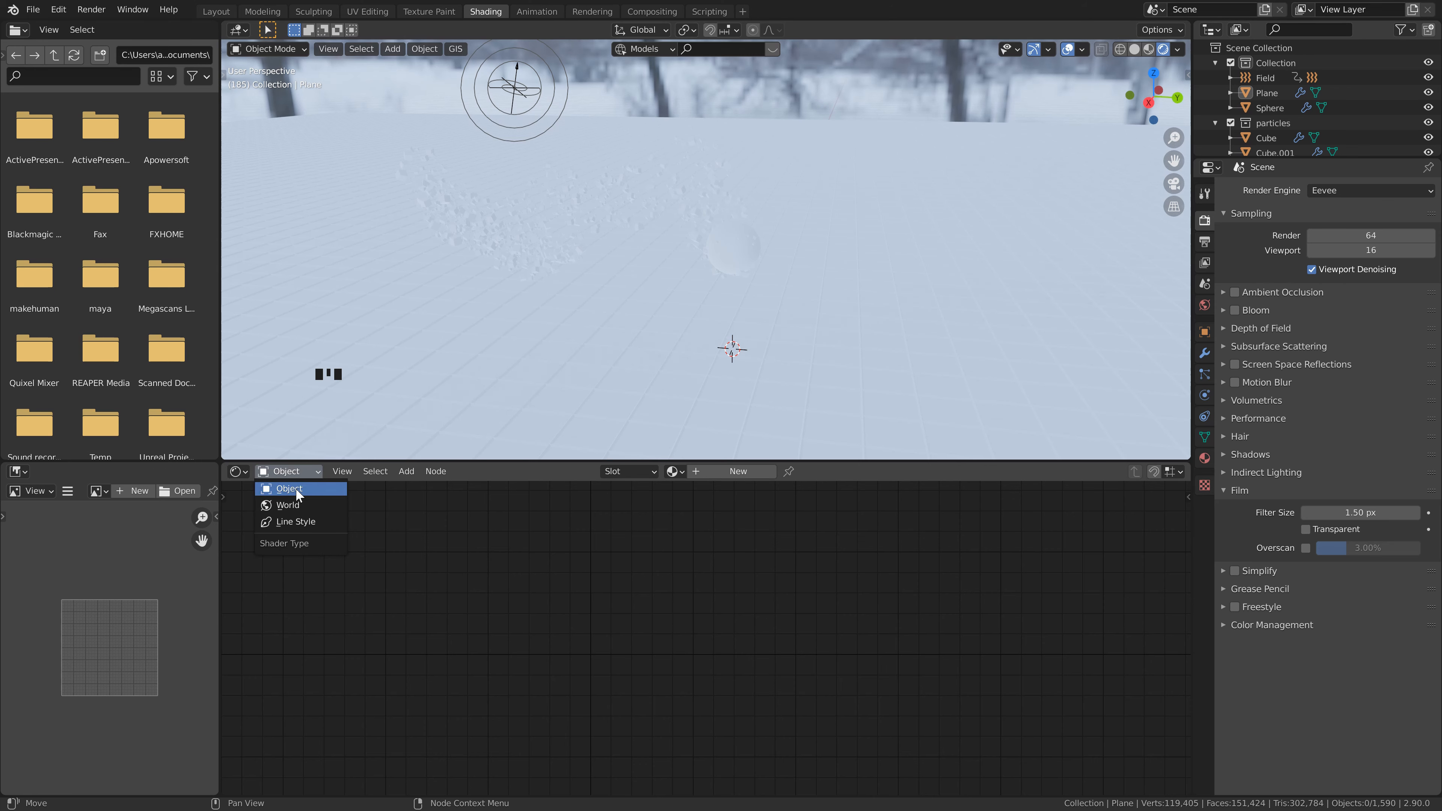
left_click(297, 504)
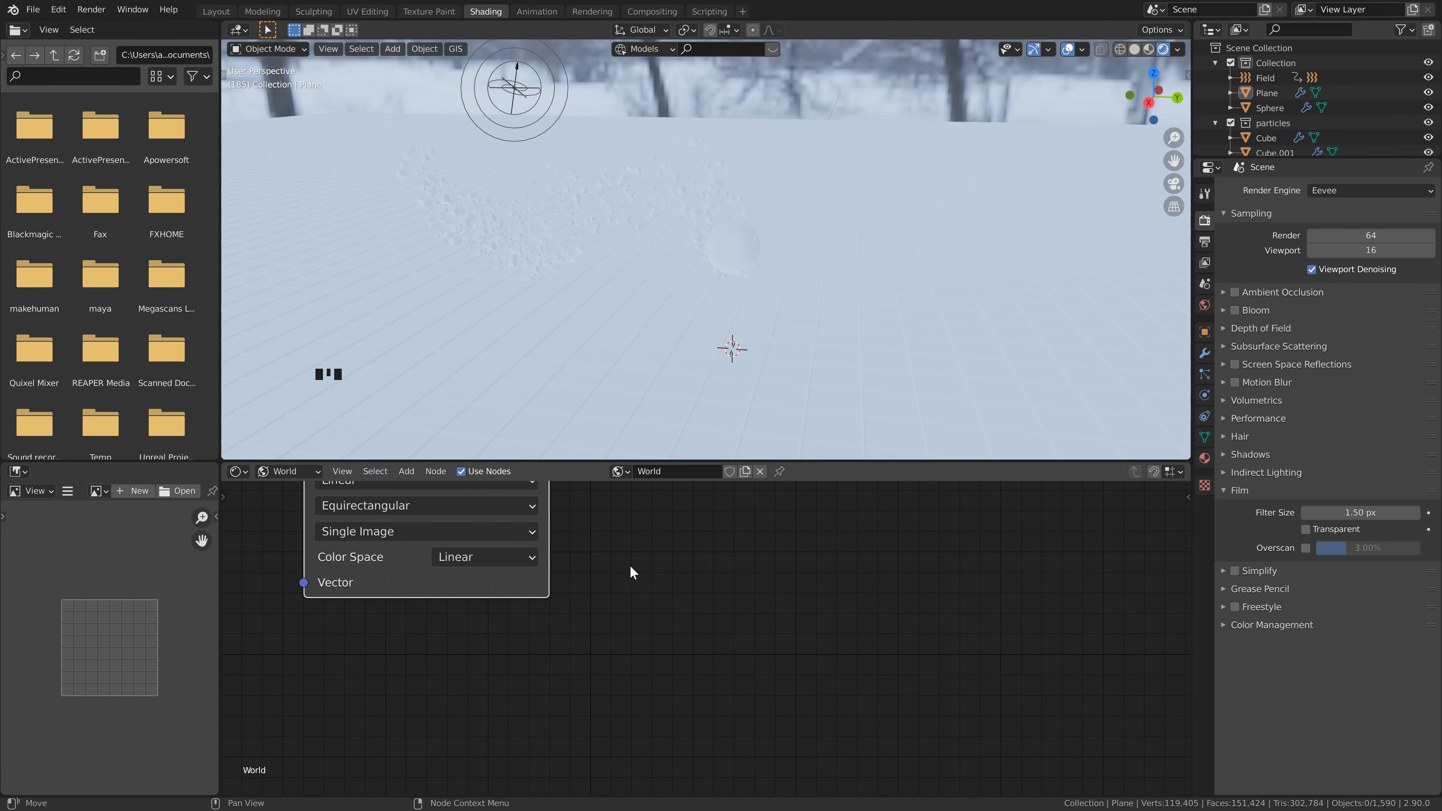
scroll(631, 565, "down", 3)
left_click_drag(690, 550, 840, 544)
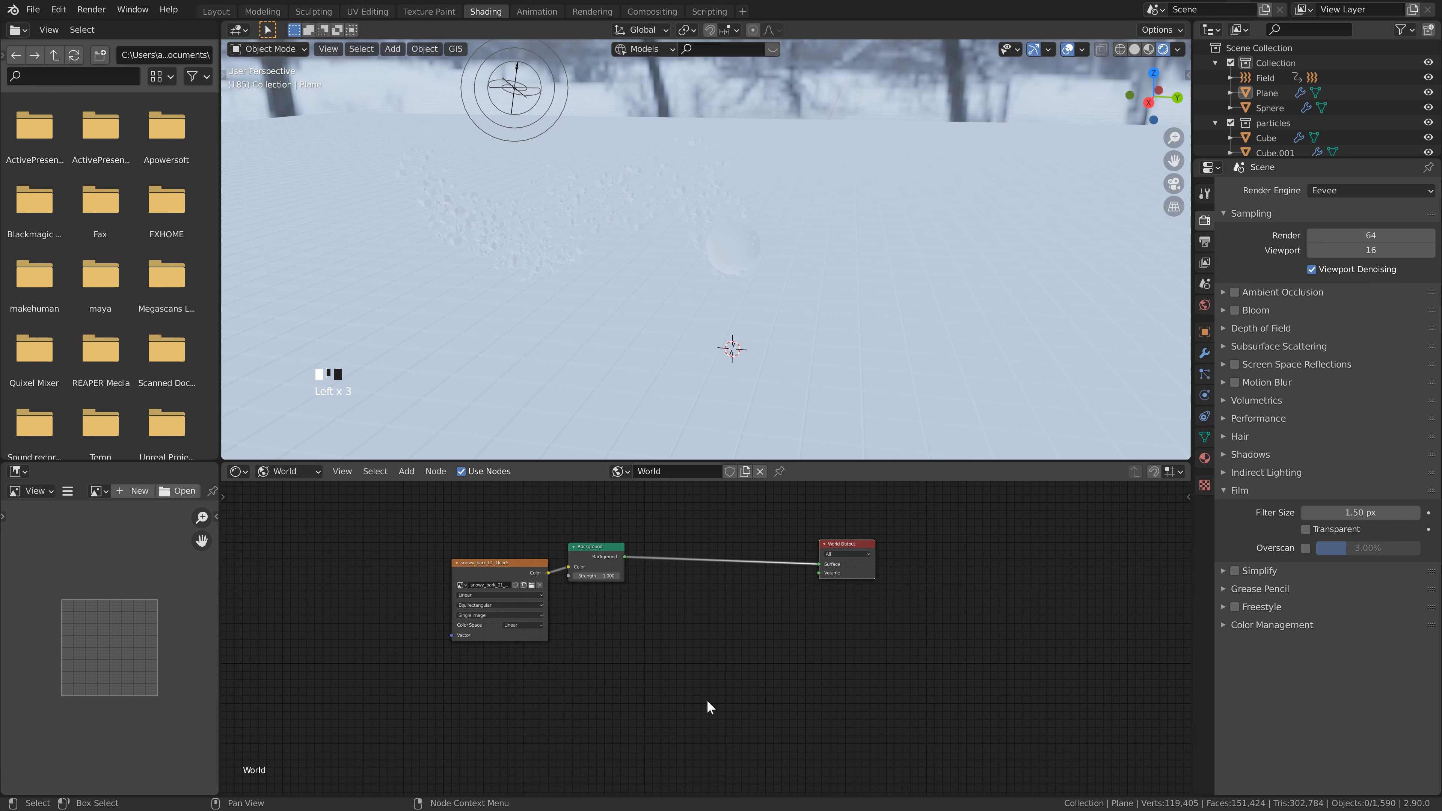
Add a second Background node and place it just below the existing one
left_click(683, 645)
key("shift+a")
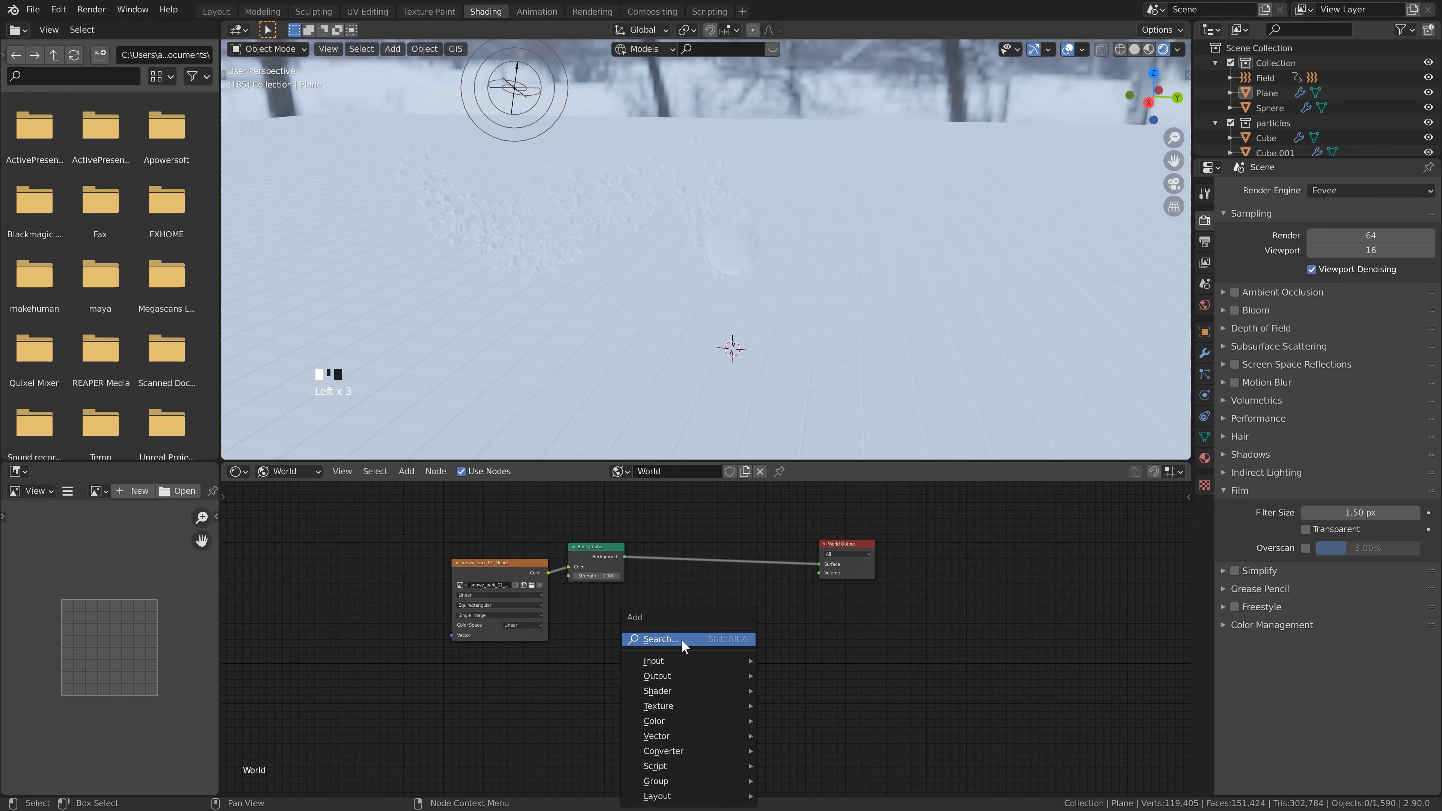
left_click(682, 640)
type("back")
key("Return")
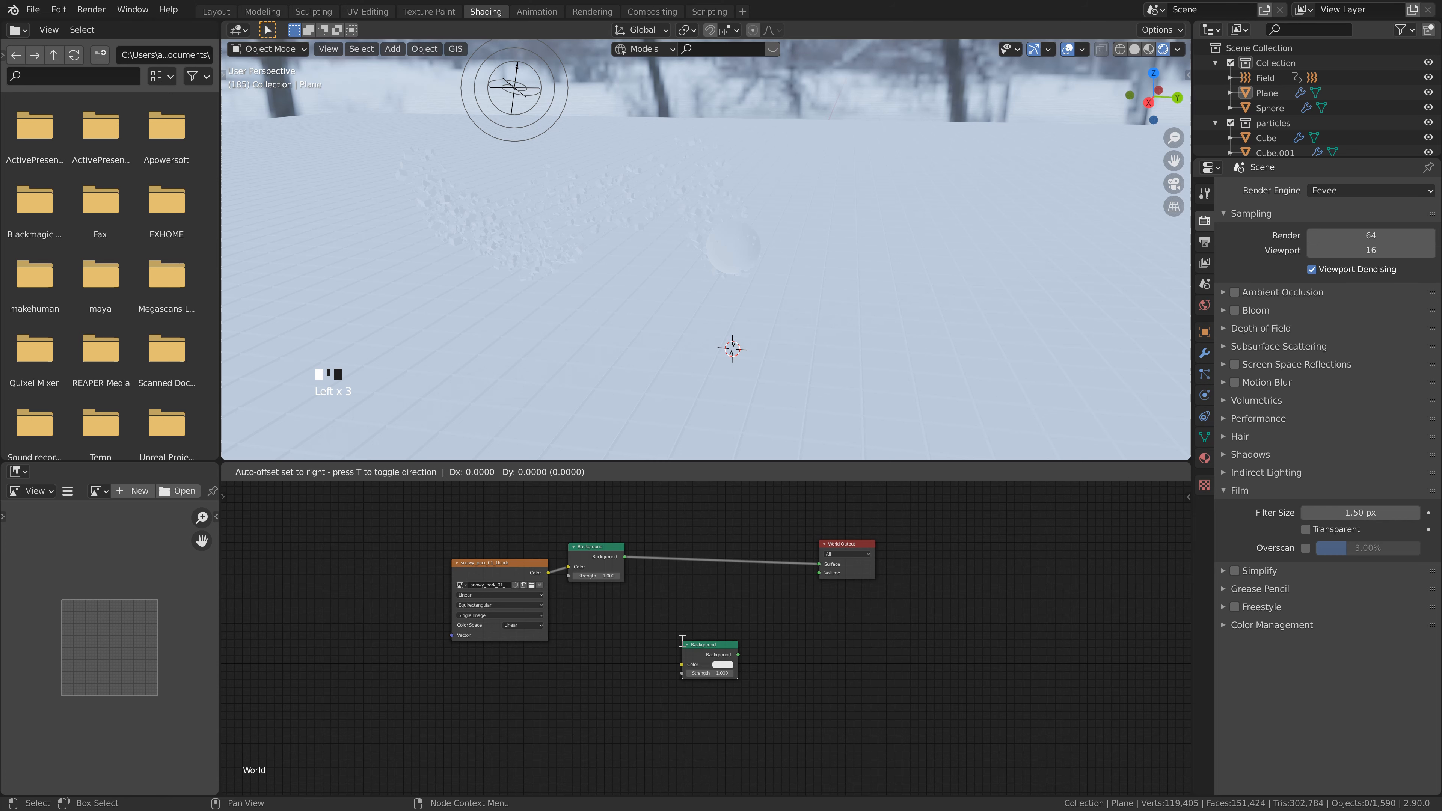
left_click(606, 599)
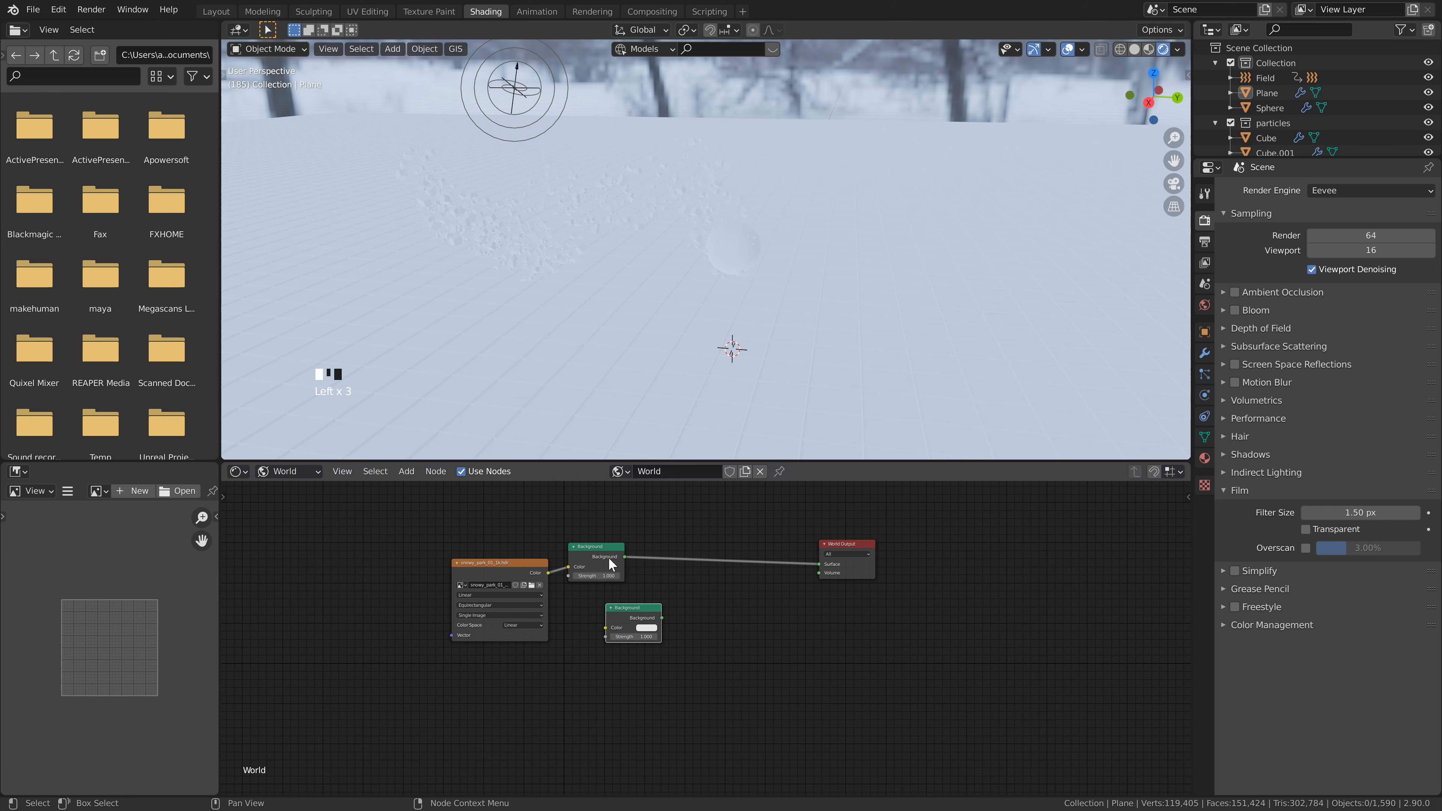
Insert a Mix Shader between the first Background and the World Output, and connect the second Background to its free shader input
key("shift+a")
left_click(741, 594)
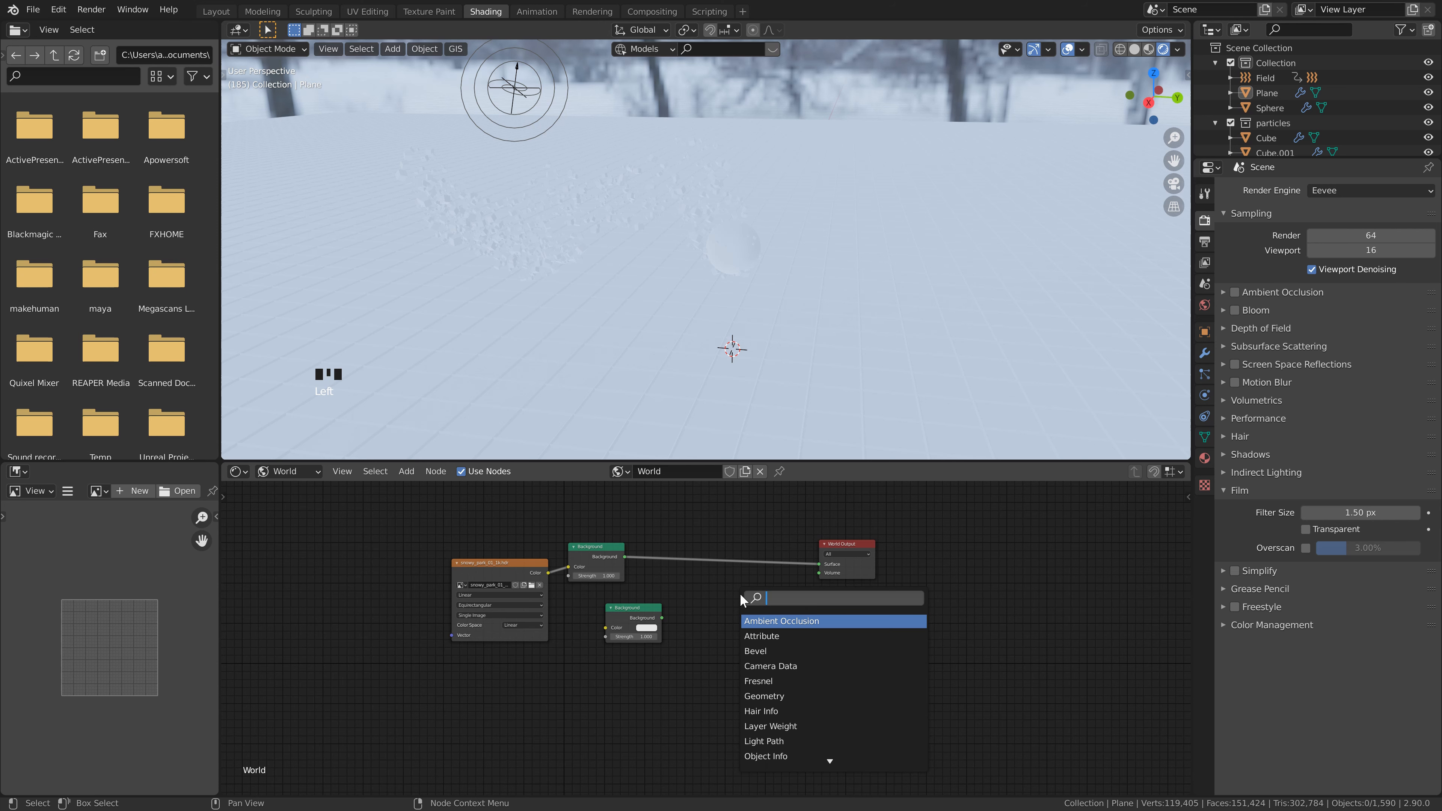
type("mi")
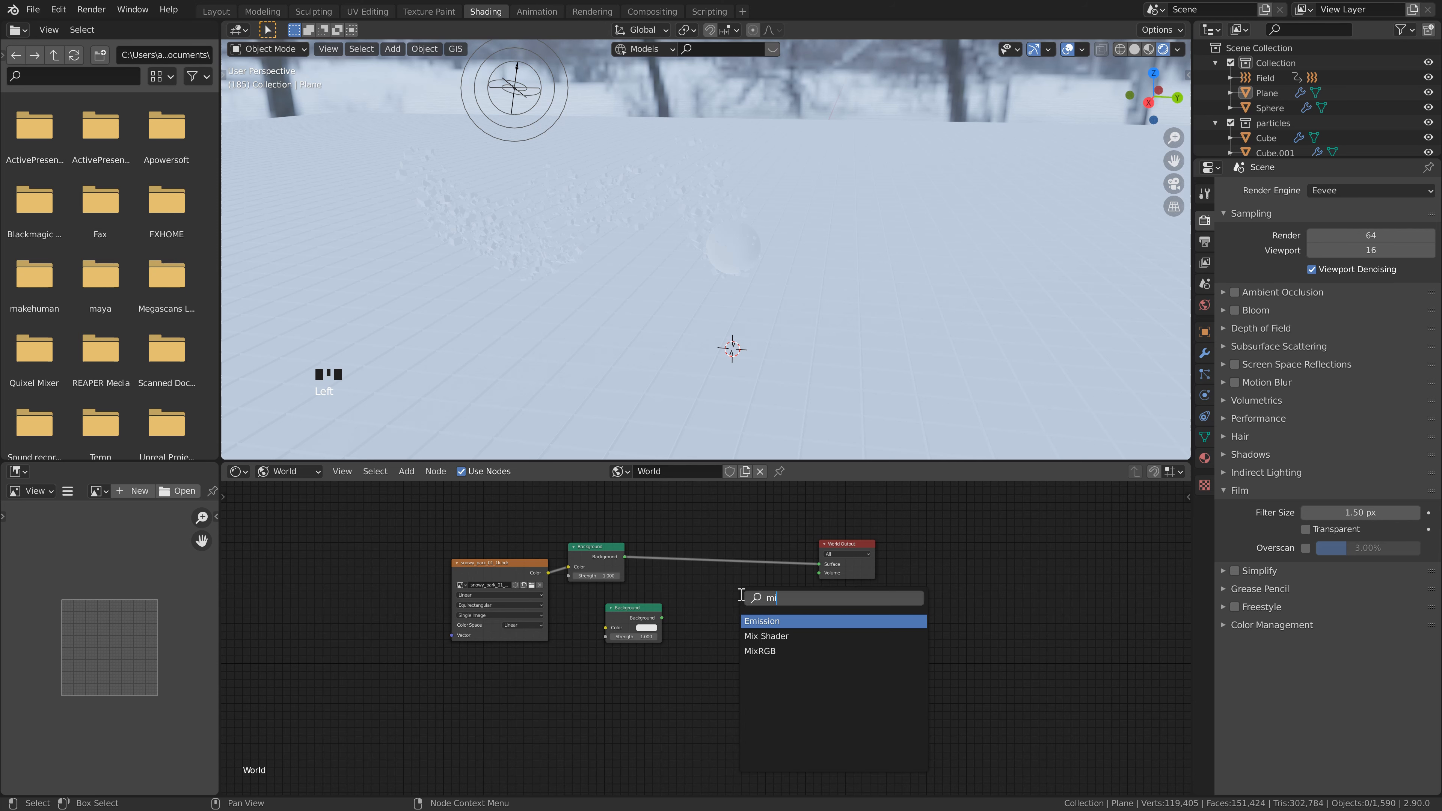
left_click(766, 635)
left_click(697, 552)
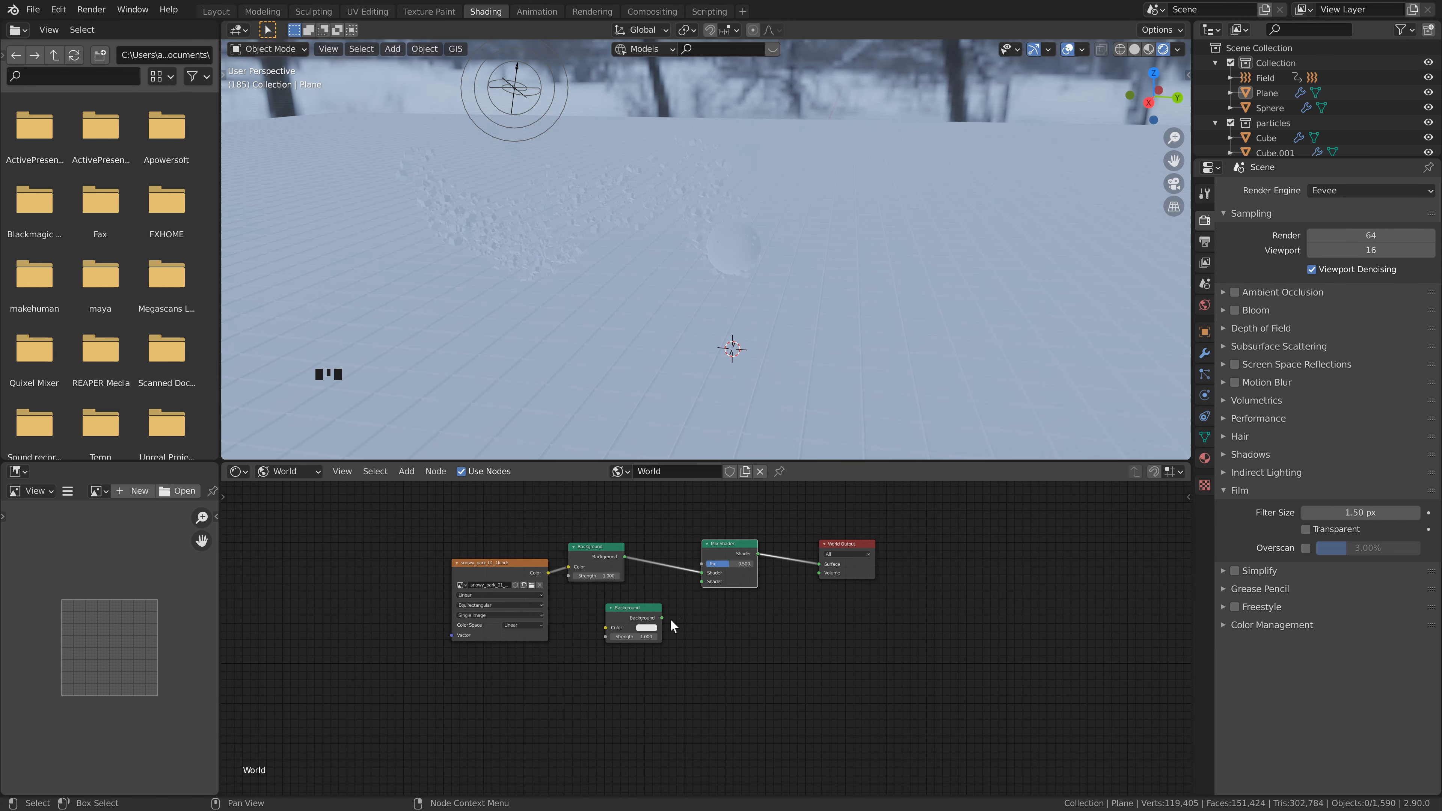
left_click_drag(662, 618, 704, 582)
Adjust the second Background node's strength and tint its color light blue
left_click_drag(639, 636, 642, 635)
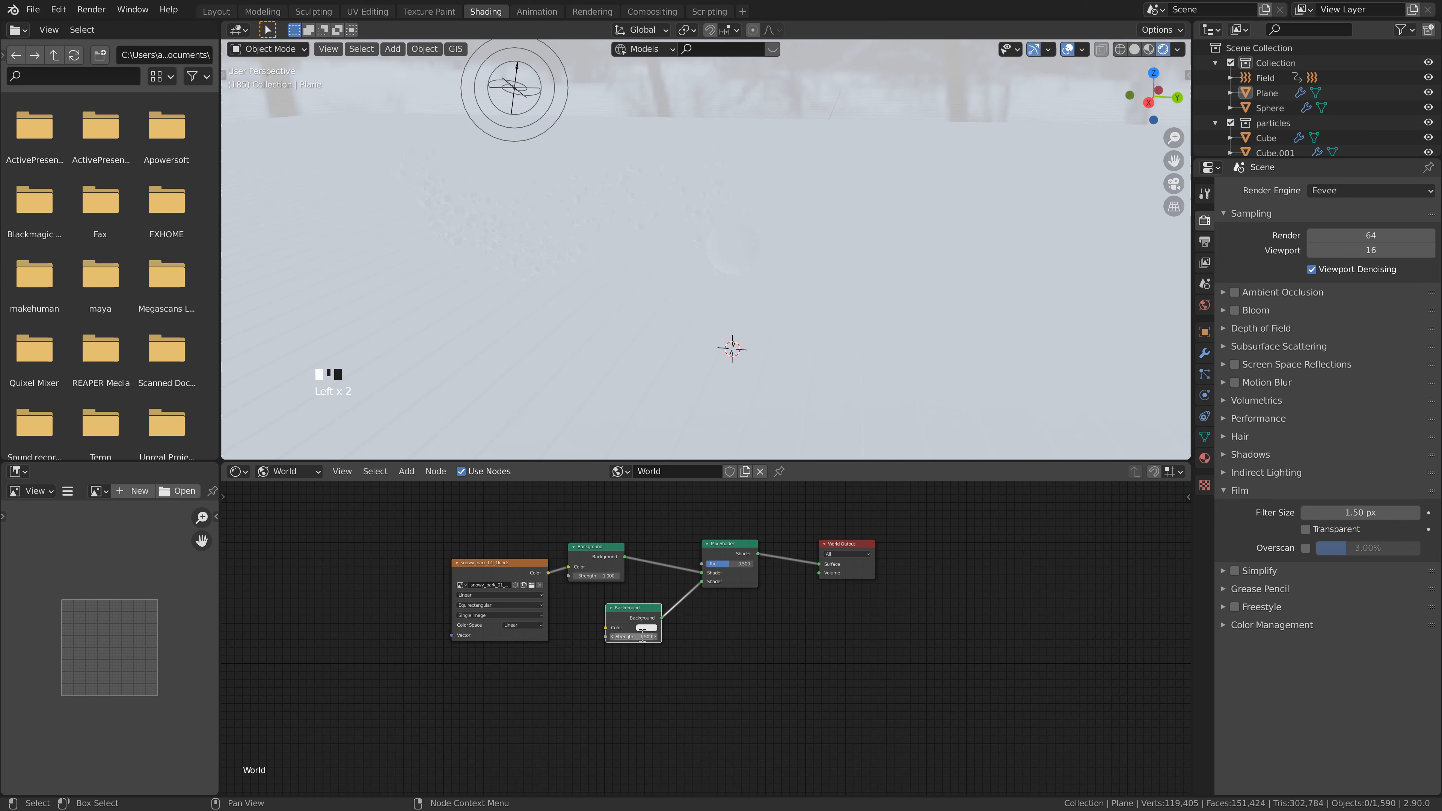
left_click(647, 628)
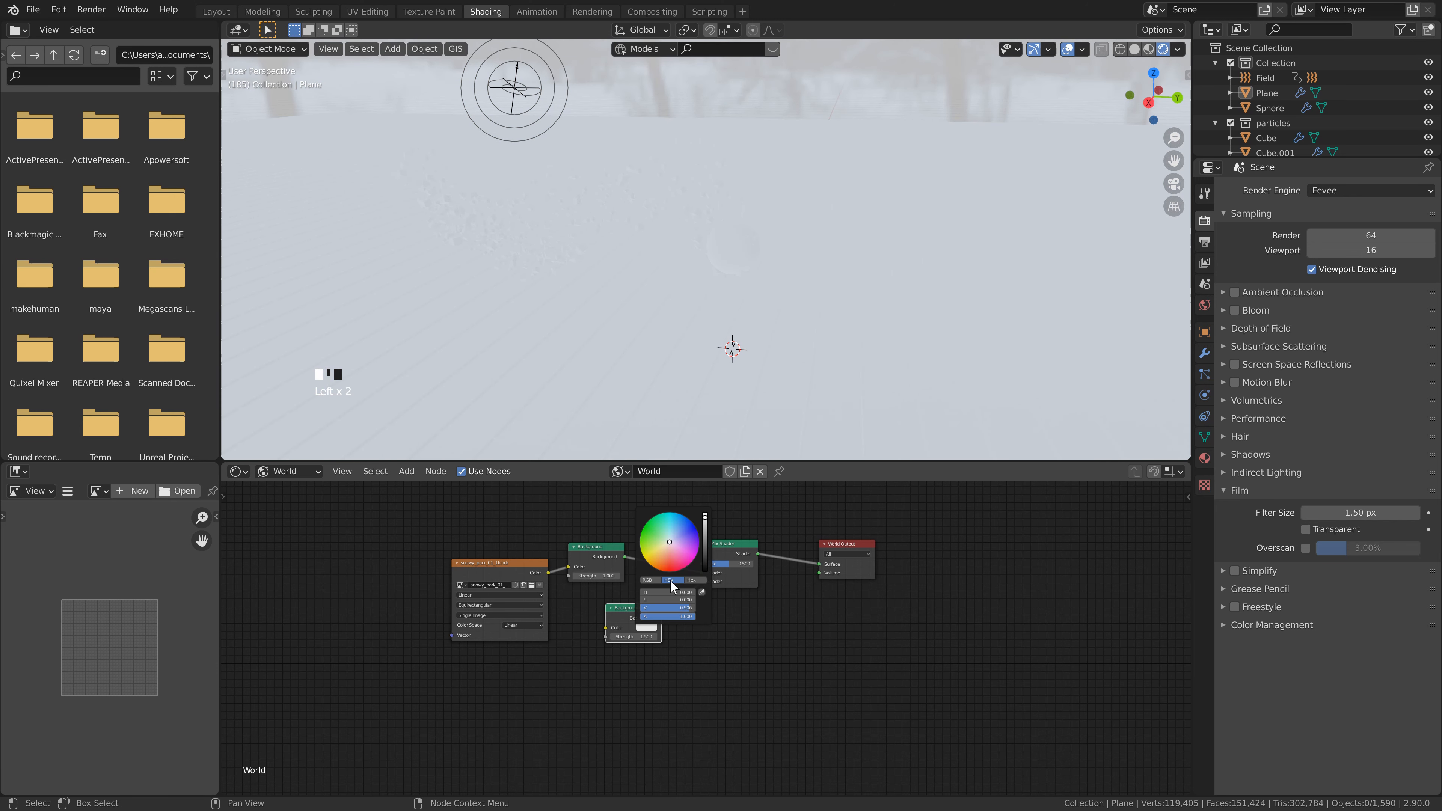
left_click_drag(673, 559, 674, 536)
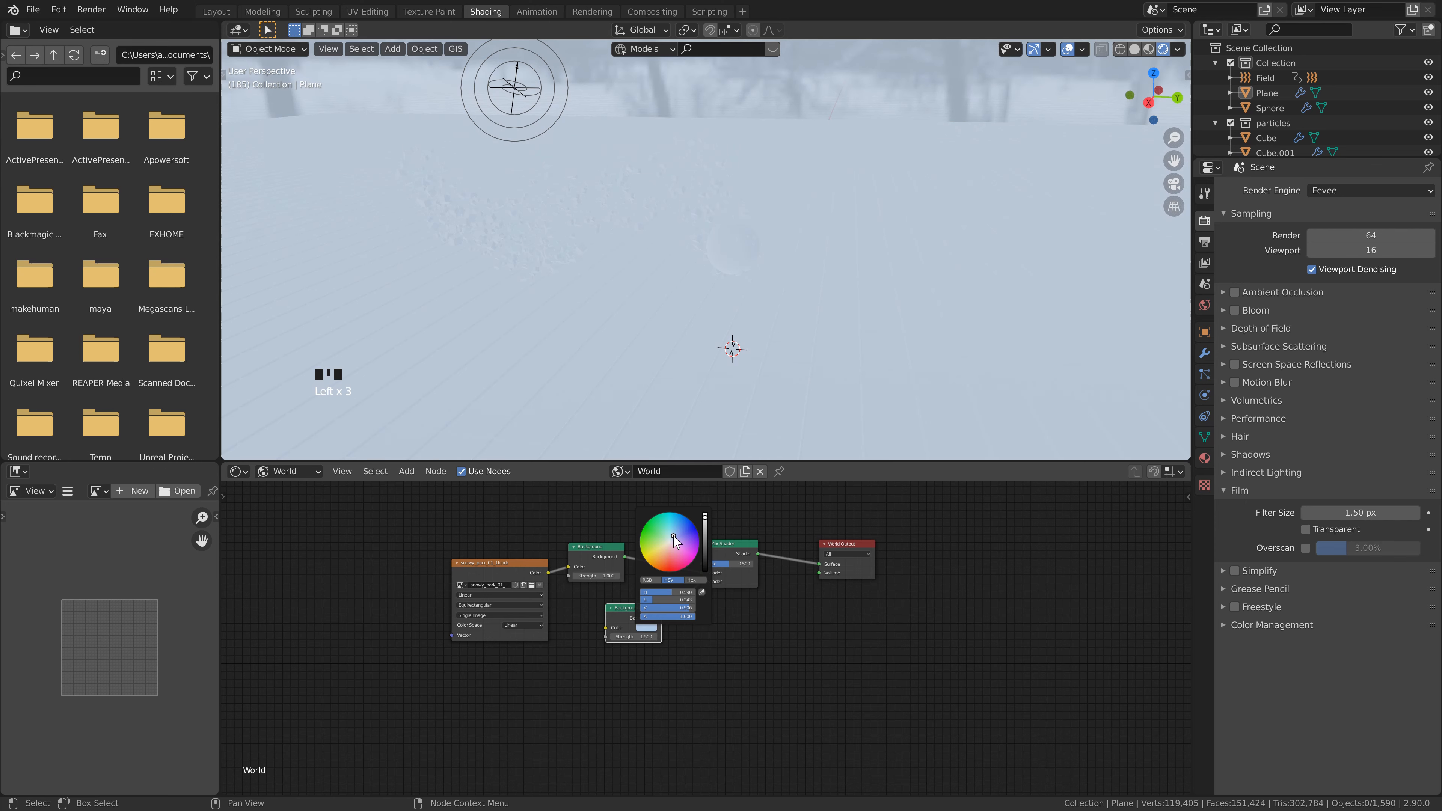
Add a Light Path node above the world nodes and connect its Is Camera Ray output to the Mix Shader's Fac input
scroll(713, 650, "down", 1)
scroll(761, 611, "down", 1)
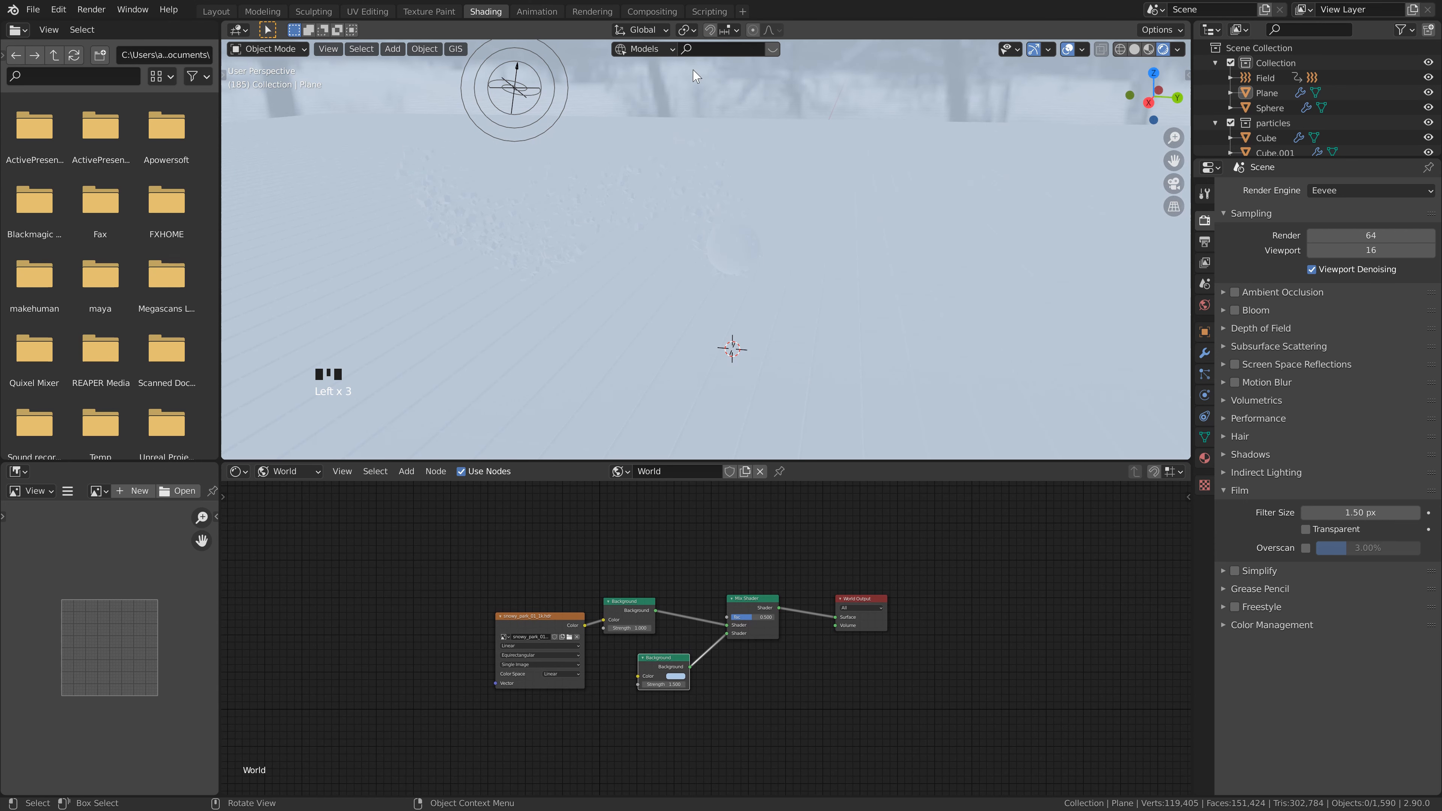
middle_click_drag(681, 539, 701, 556)
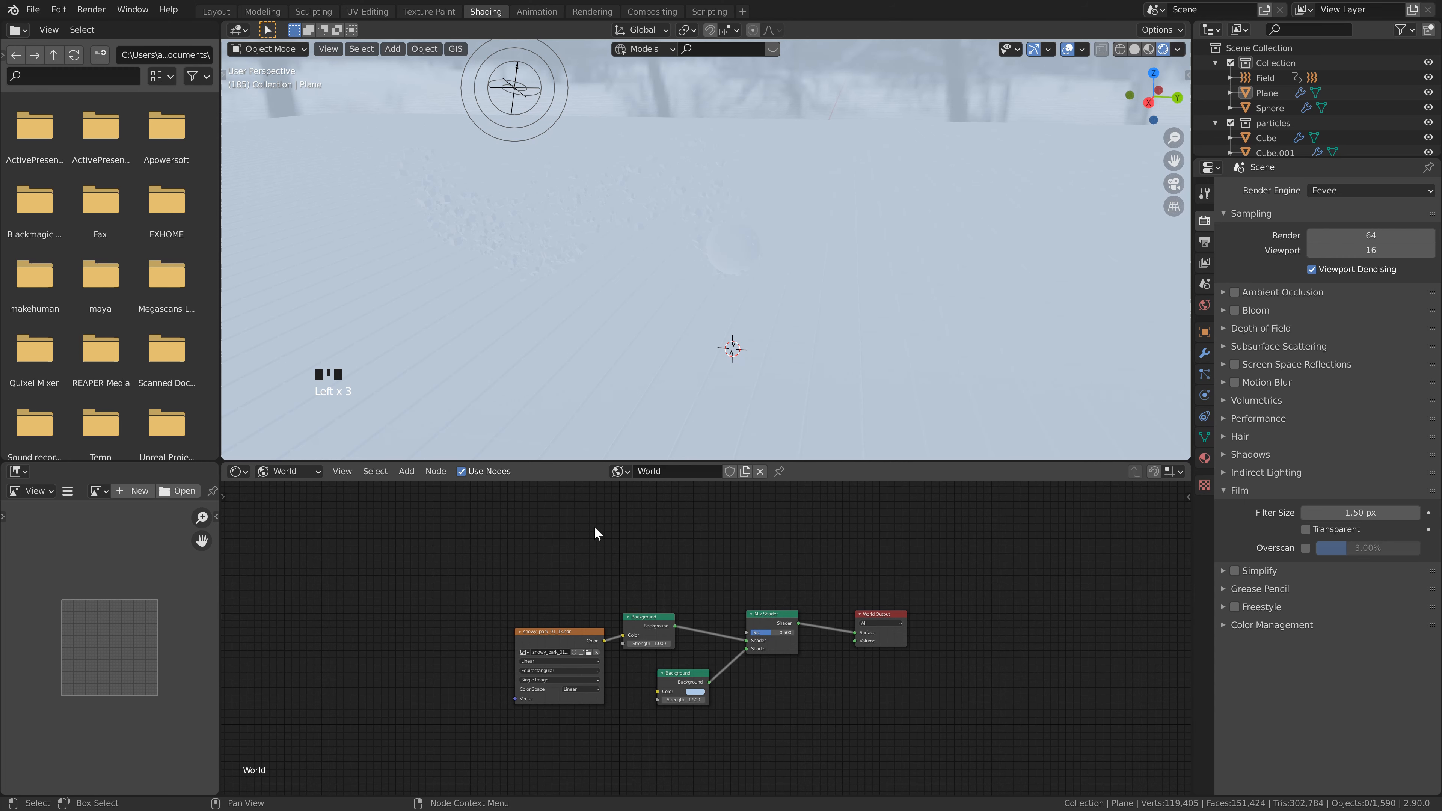
key("shift+a")
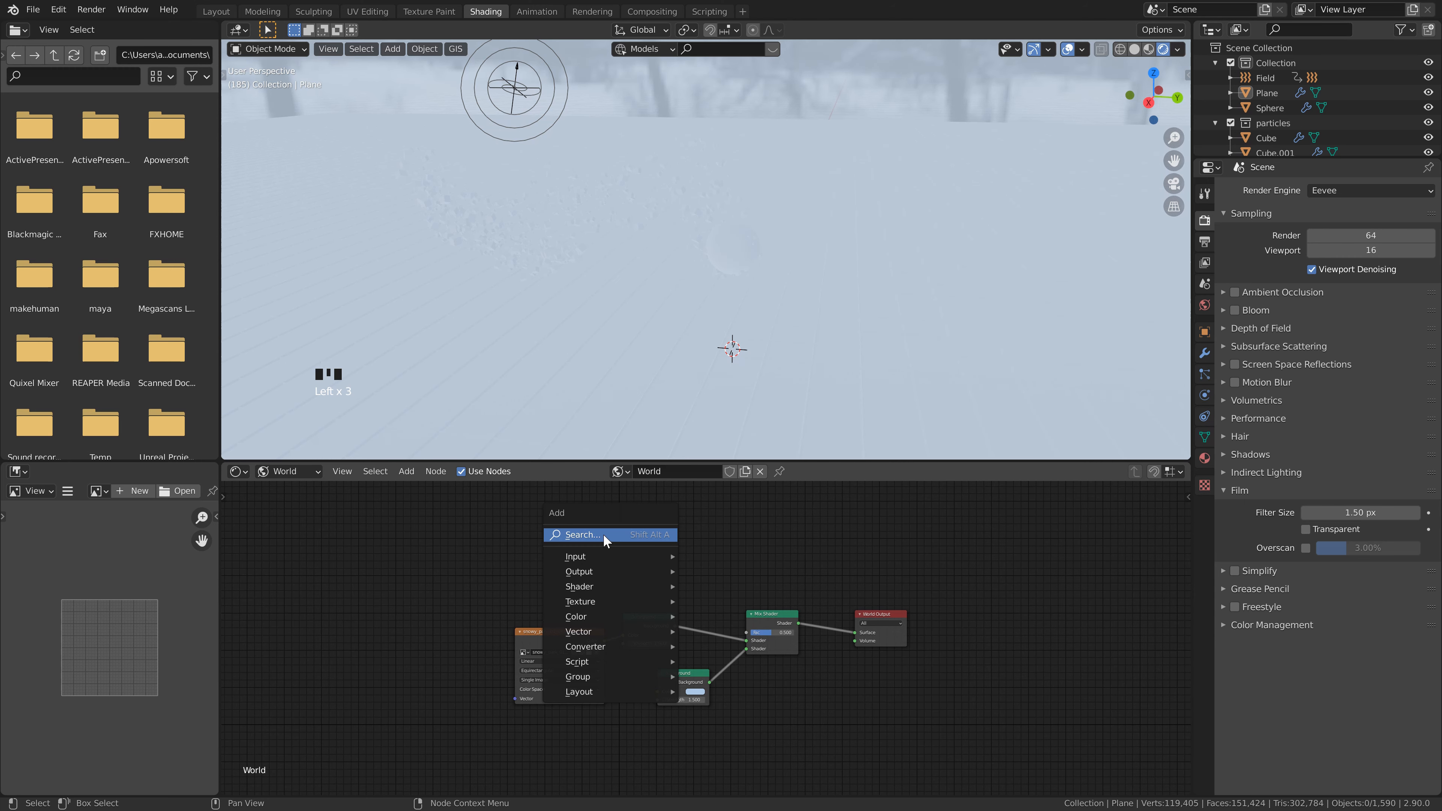
left_click(603, 536)
type("light")
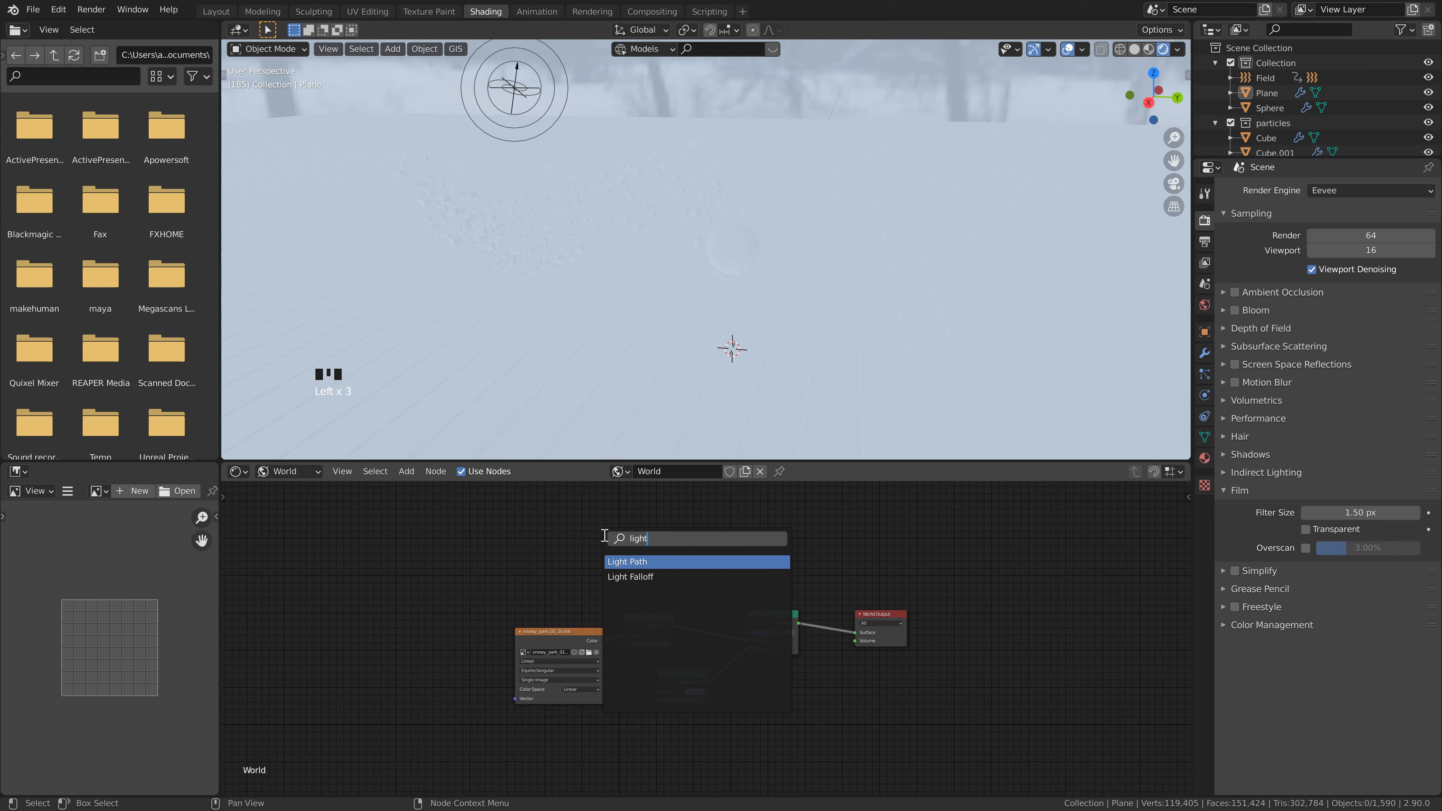
key("Return")
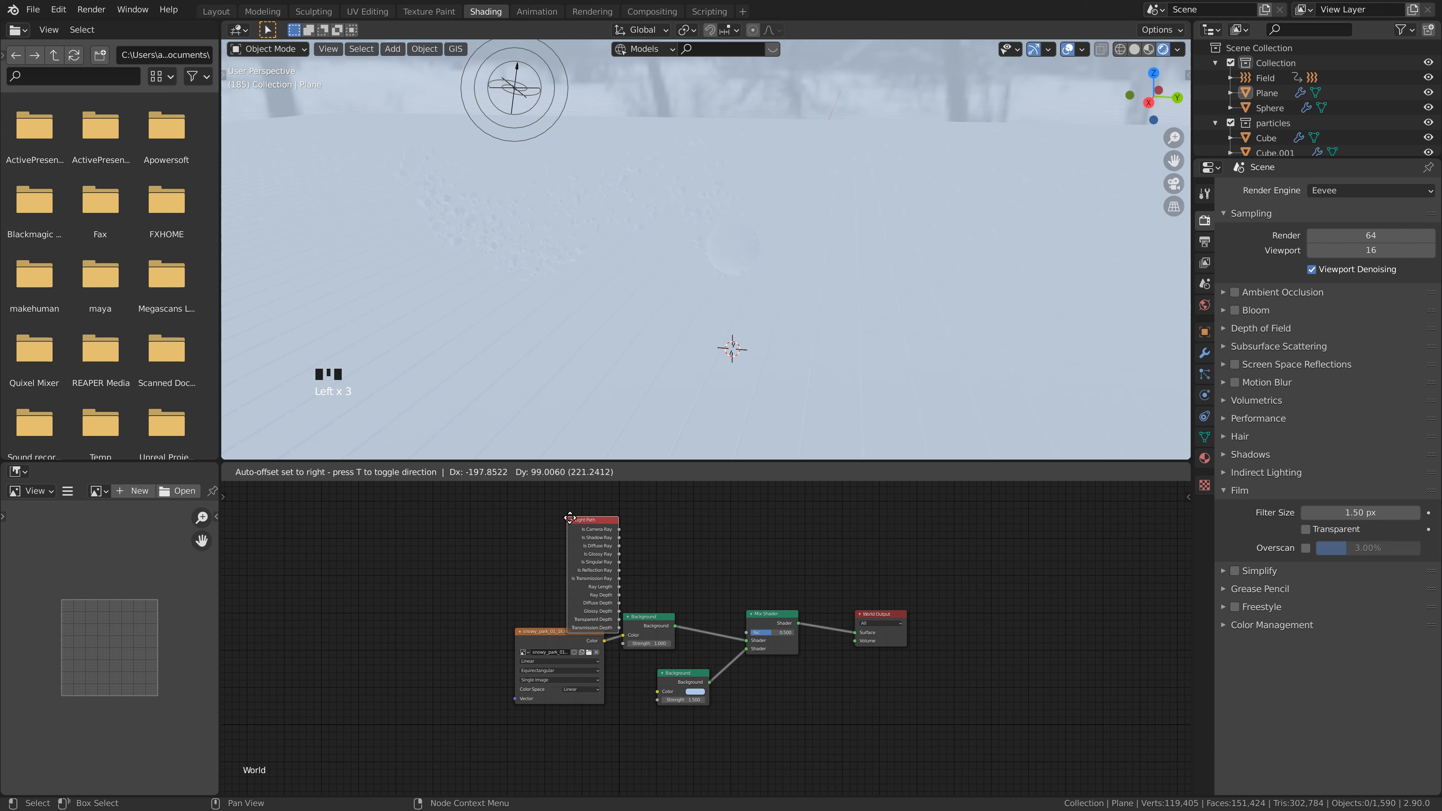
left_click_drag(605, 512, 639, 508)
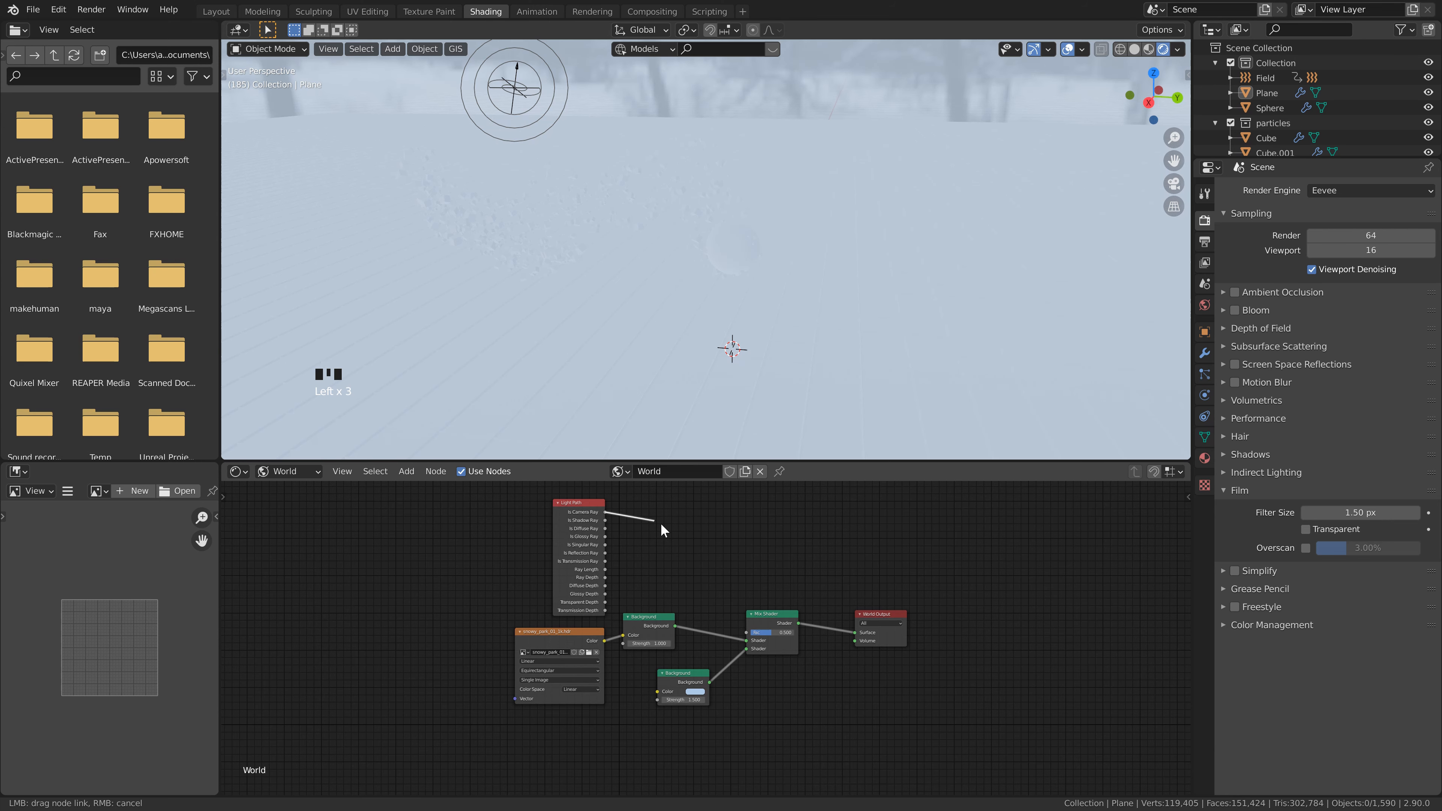
left_click_drag(699, 578, 746, 631)
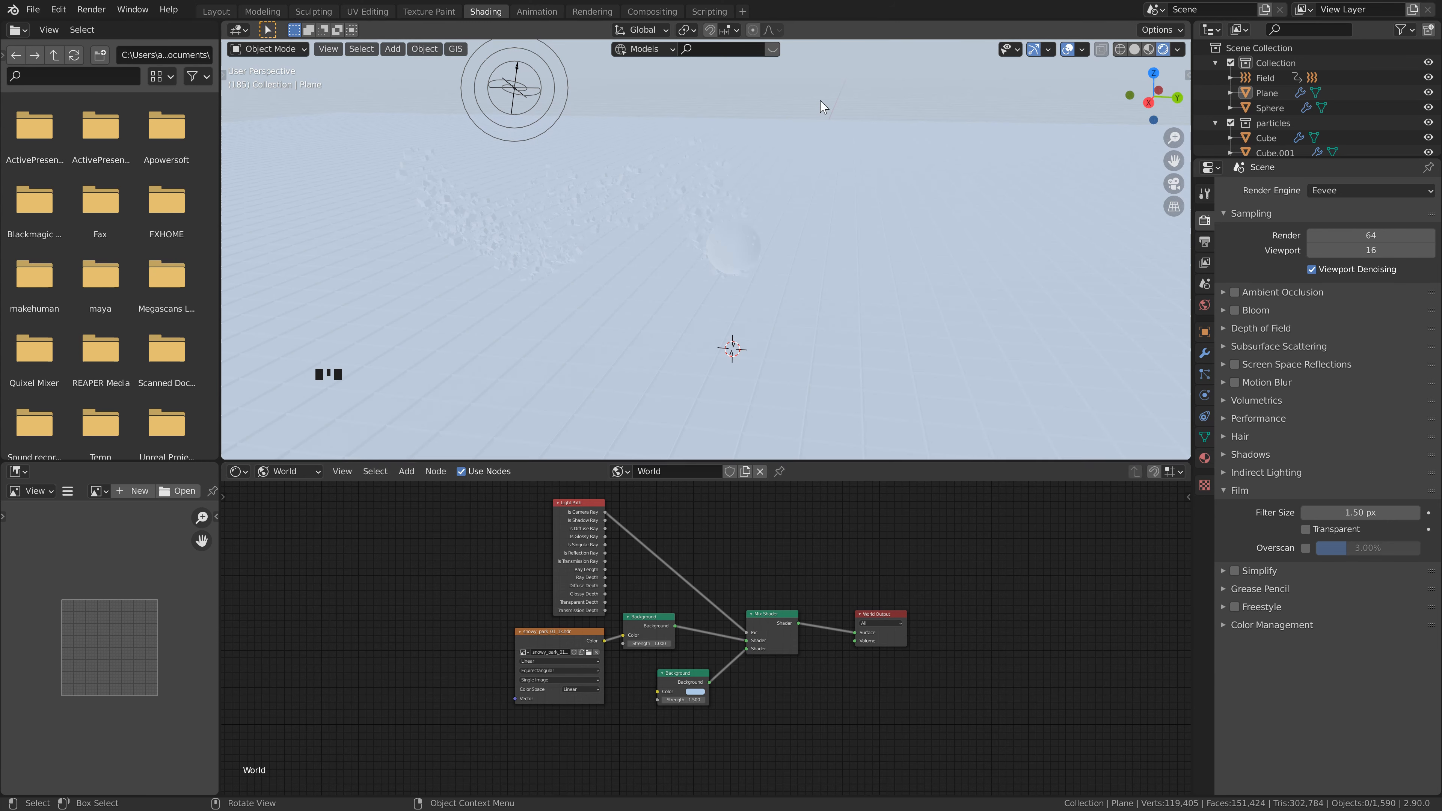
Fine-tune the strength of the light blue Background node while checking the background in the rendered viewport
scroll(667, 161, "up", 2)
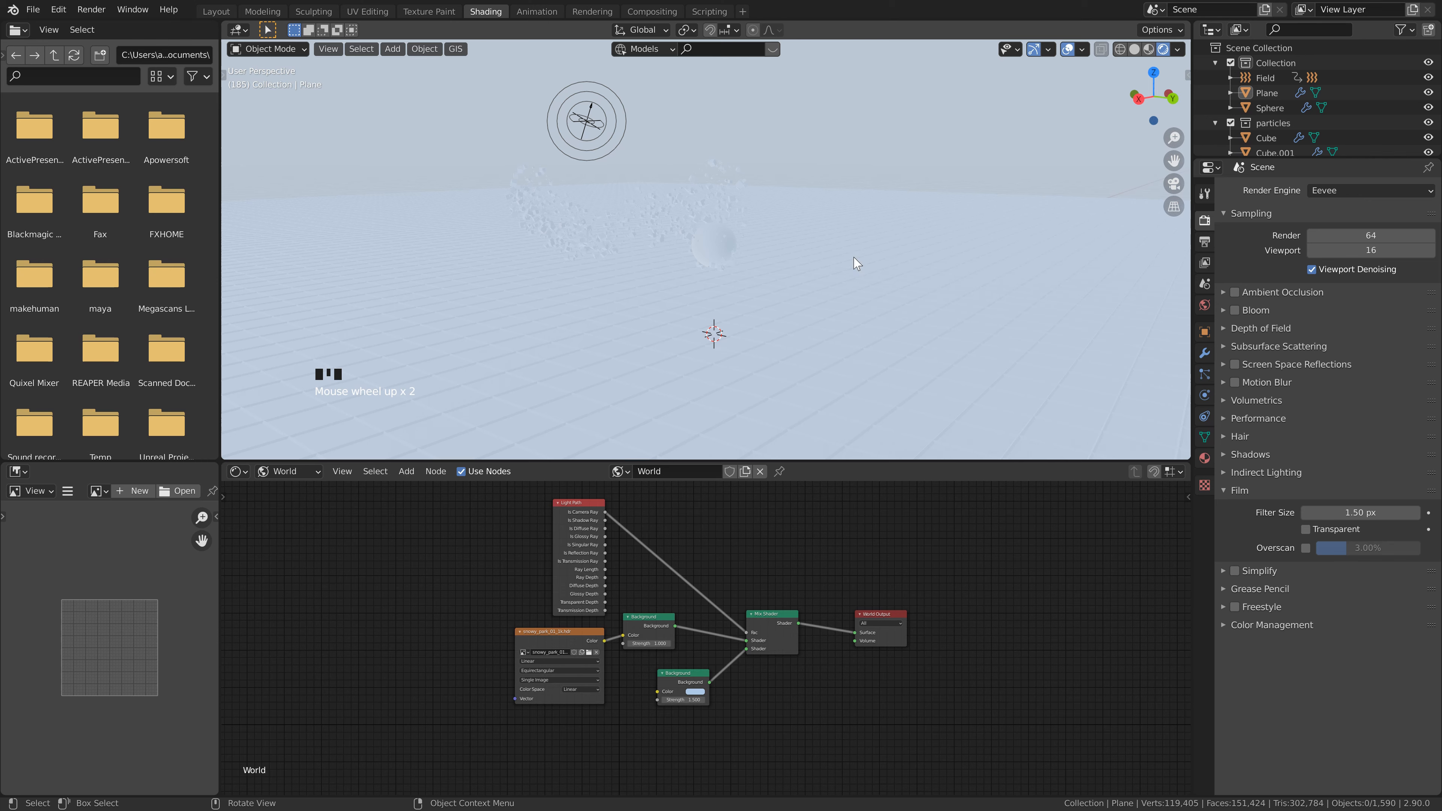
left_click_drag(688, 701, 686, 700)
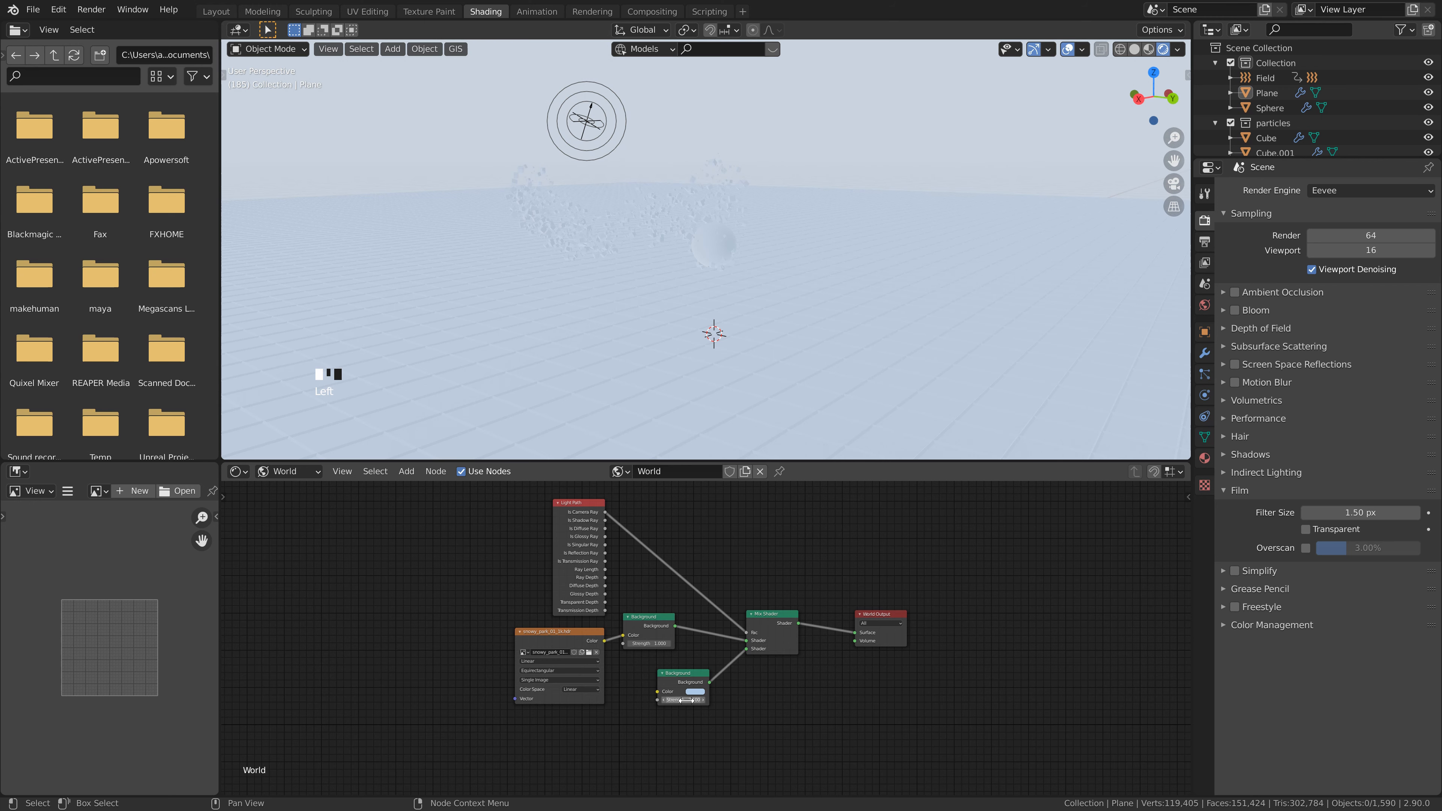
left_click(663, 700)
left_click(663, 699)
left_click(663, 700)
left_click(664, 700)
left_click(663, 700)
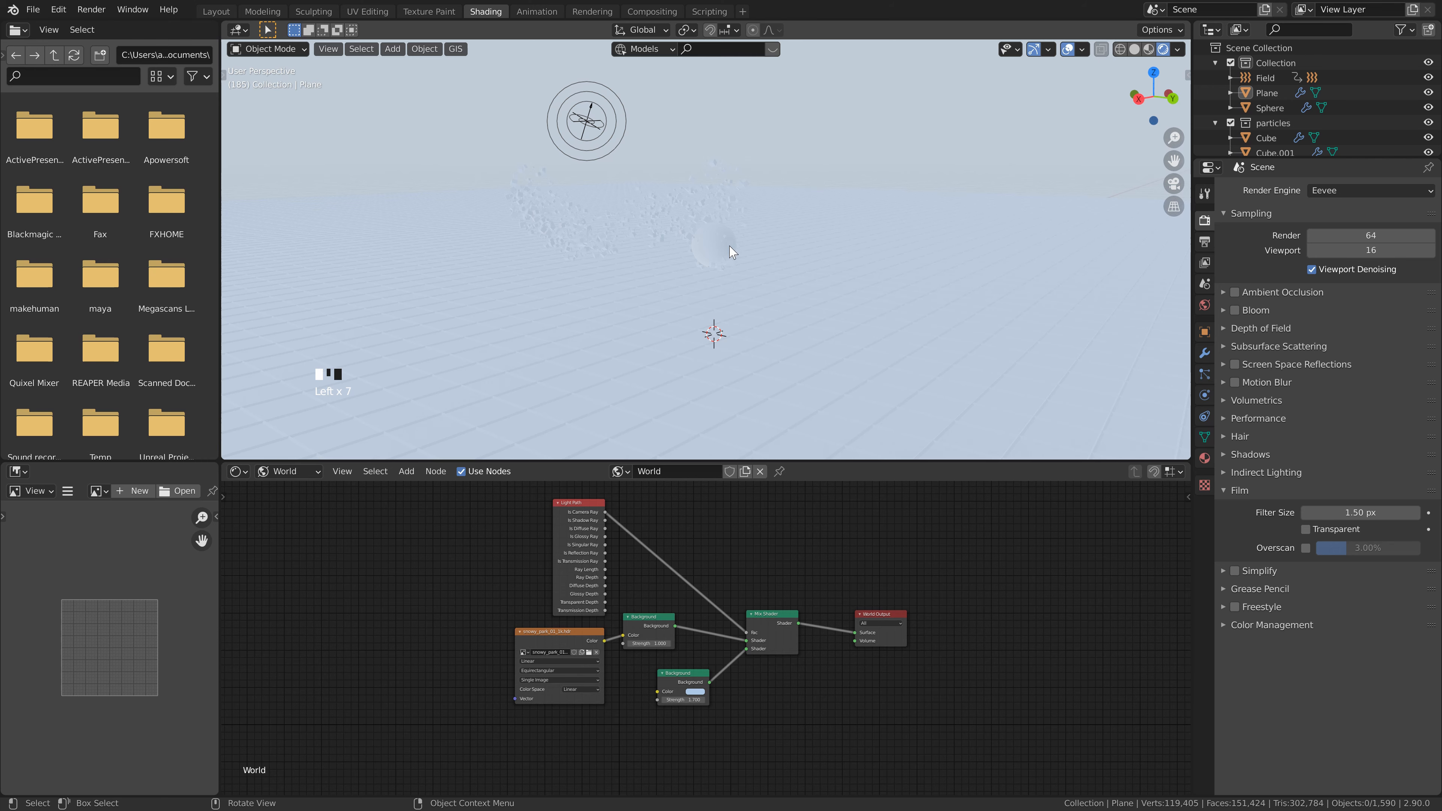
scroll(761, 253, "up", 2)
scroll(418, 142, "down", 2)
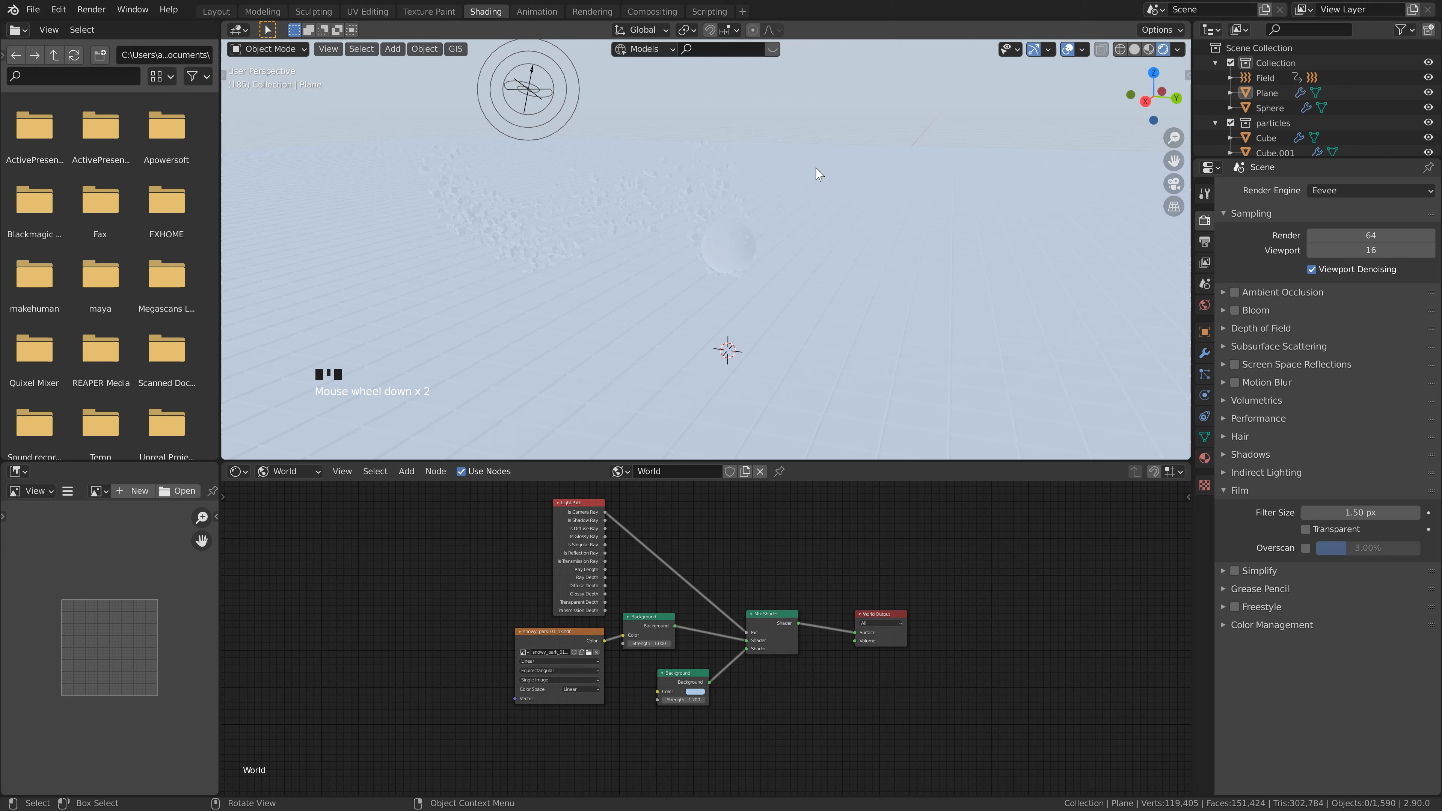
Switch the shader editor to object shading and give the ground plane a new material with roughness about 0.14
middle_click_drag(732, 265, 476, 407, "shift")
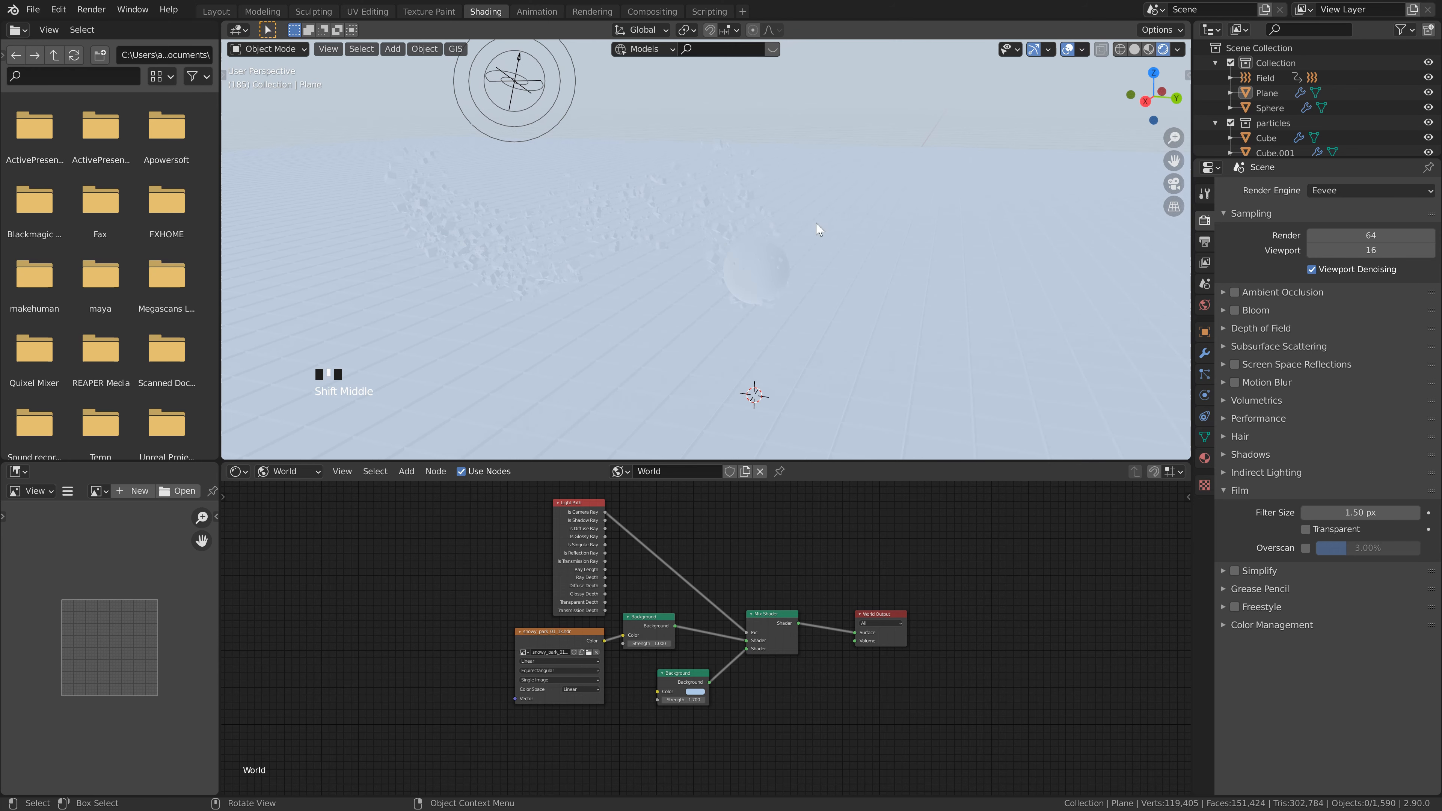
middle_click_drag(683, 244, 757, 250)
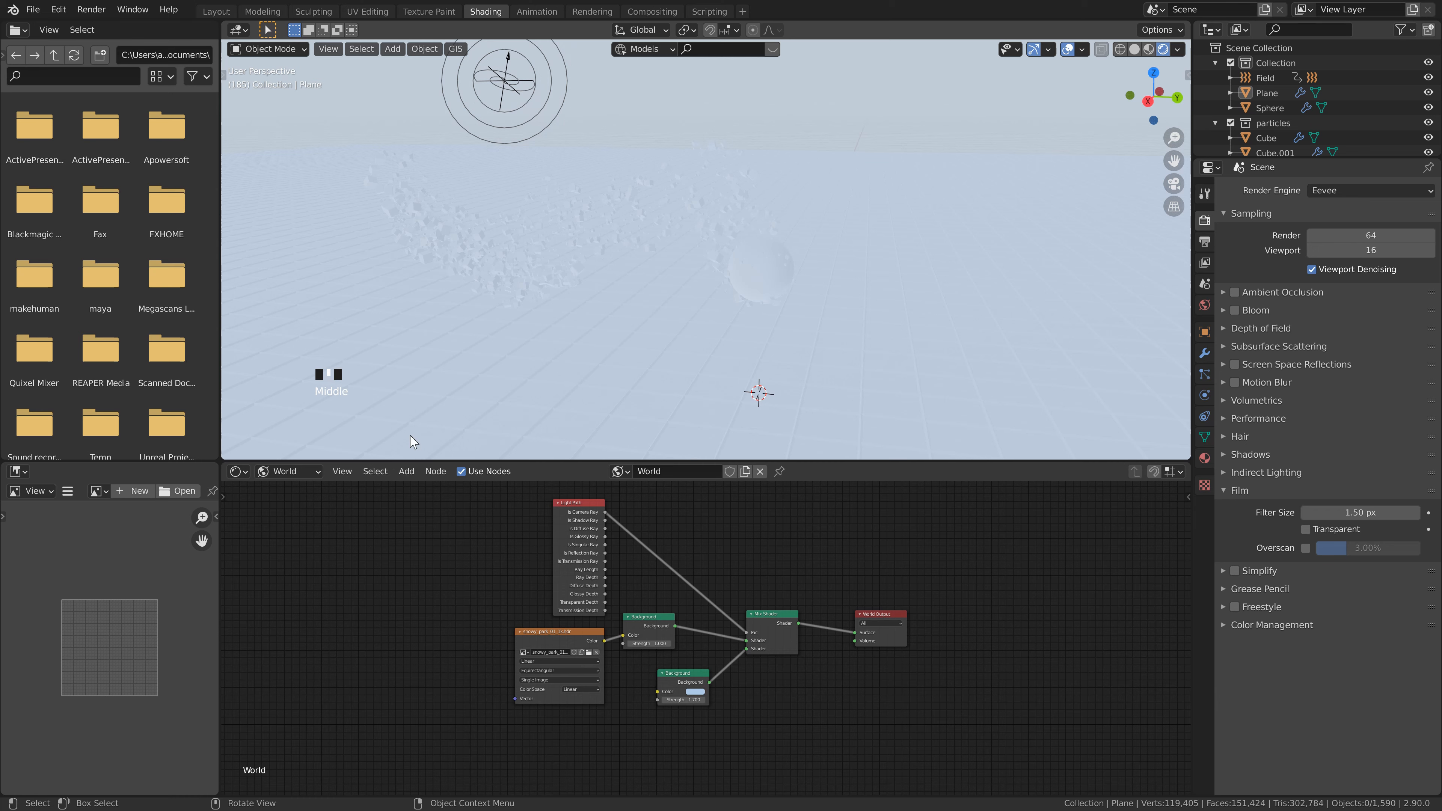
left_click(298, 469)
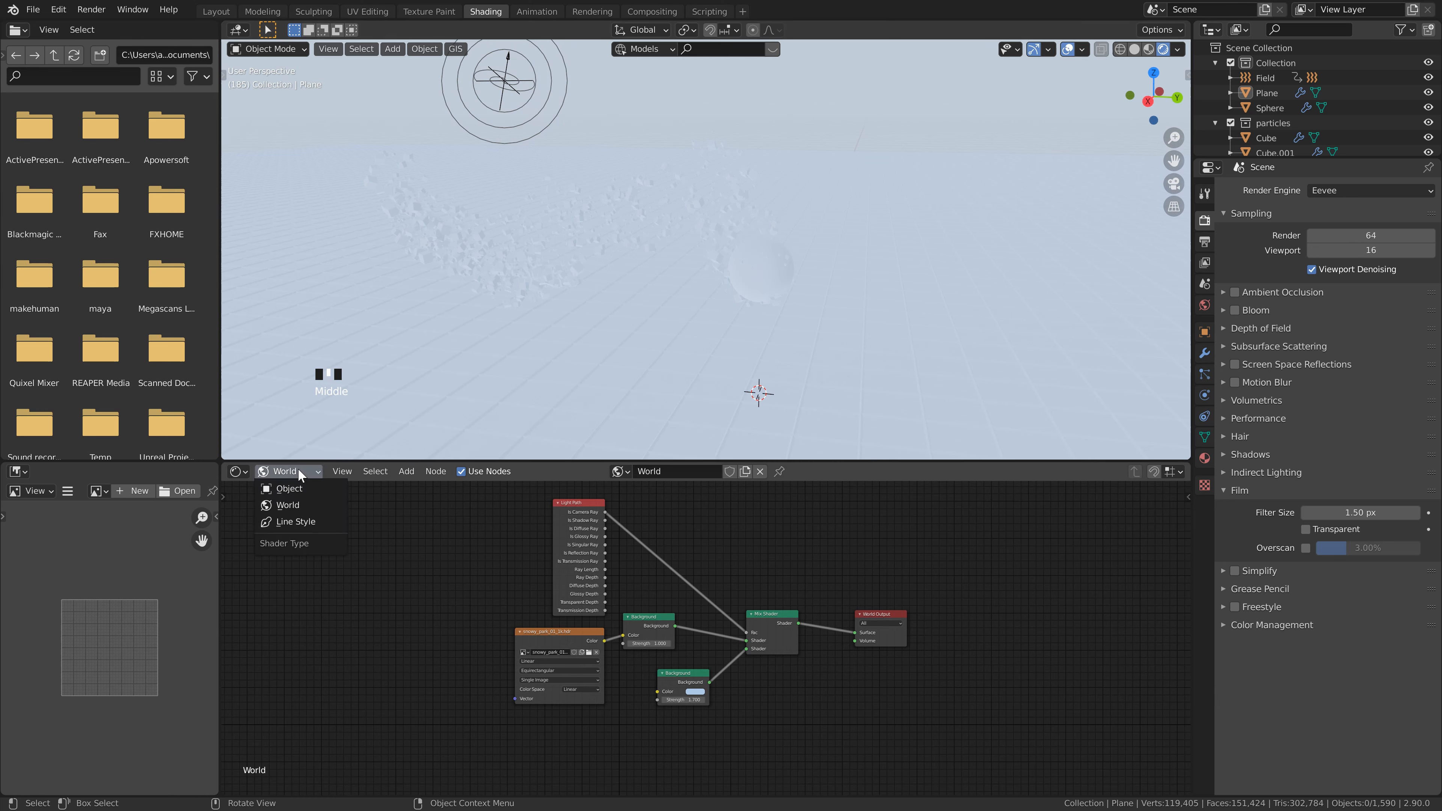
left_click(299, 490)
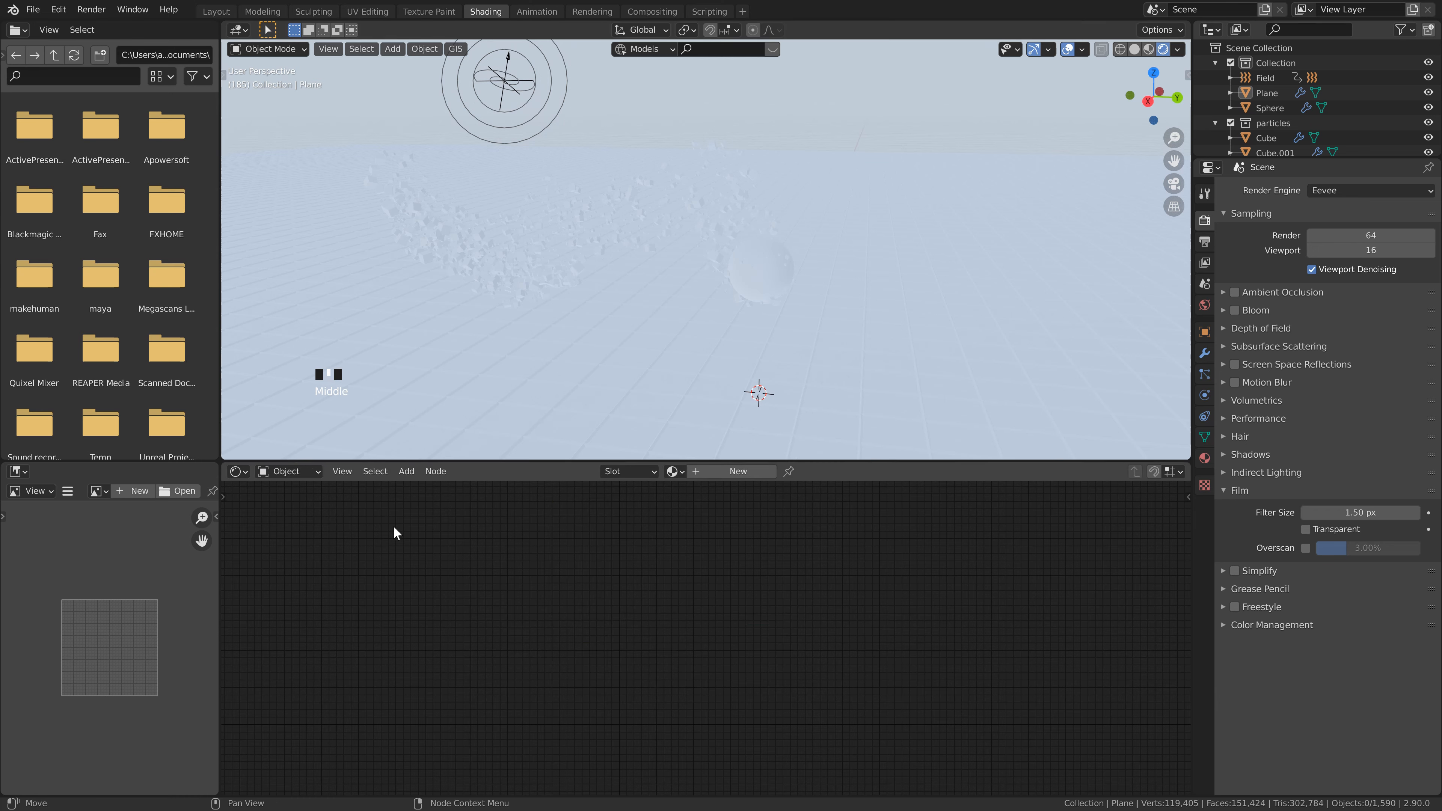
left_click(835, 361)
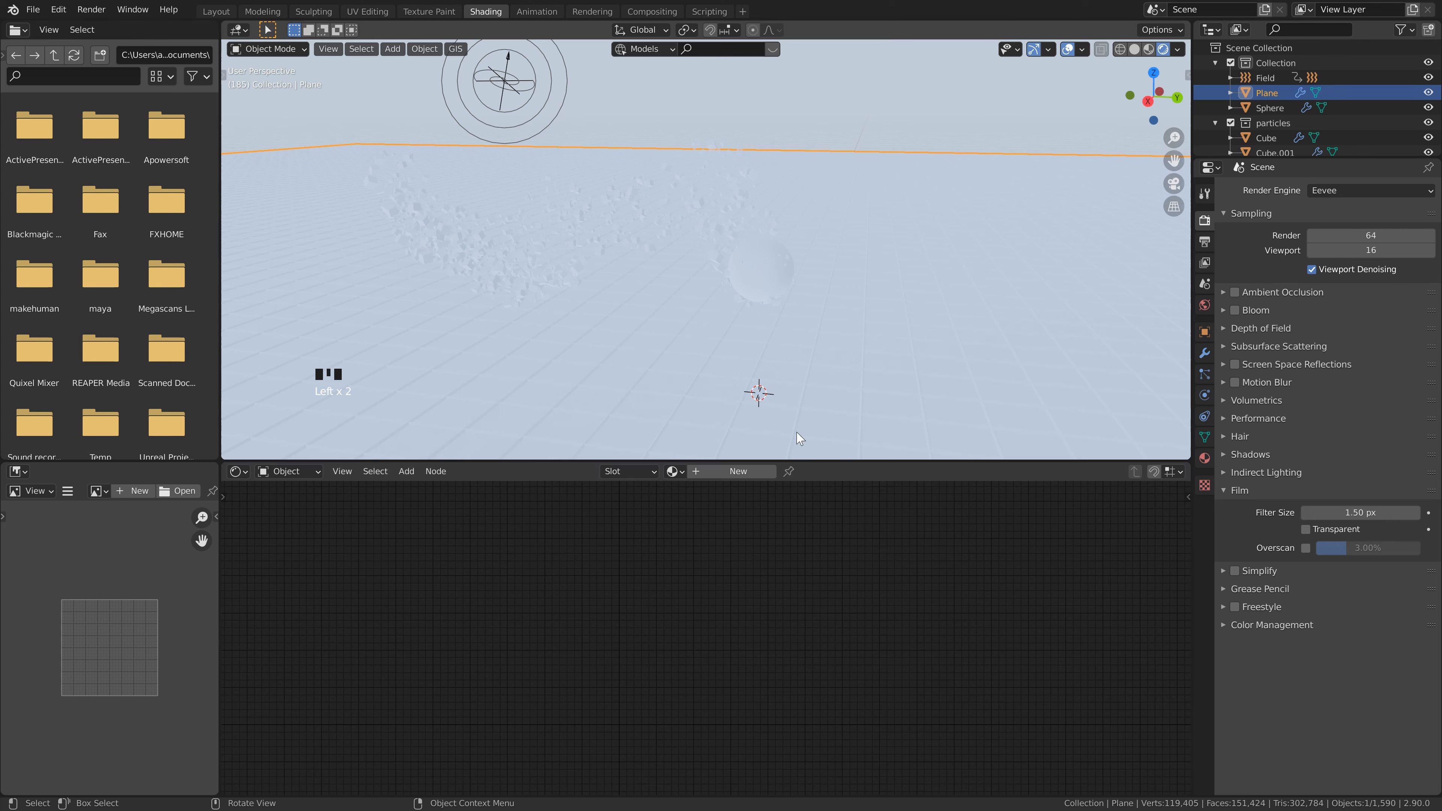
left_click(744, 475)
key("Home")
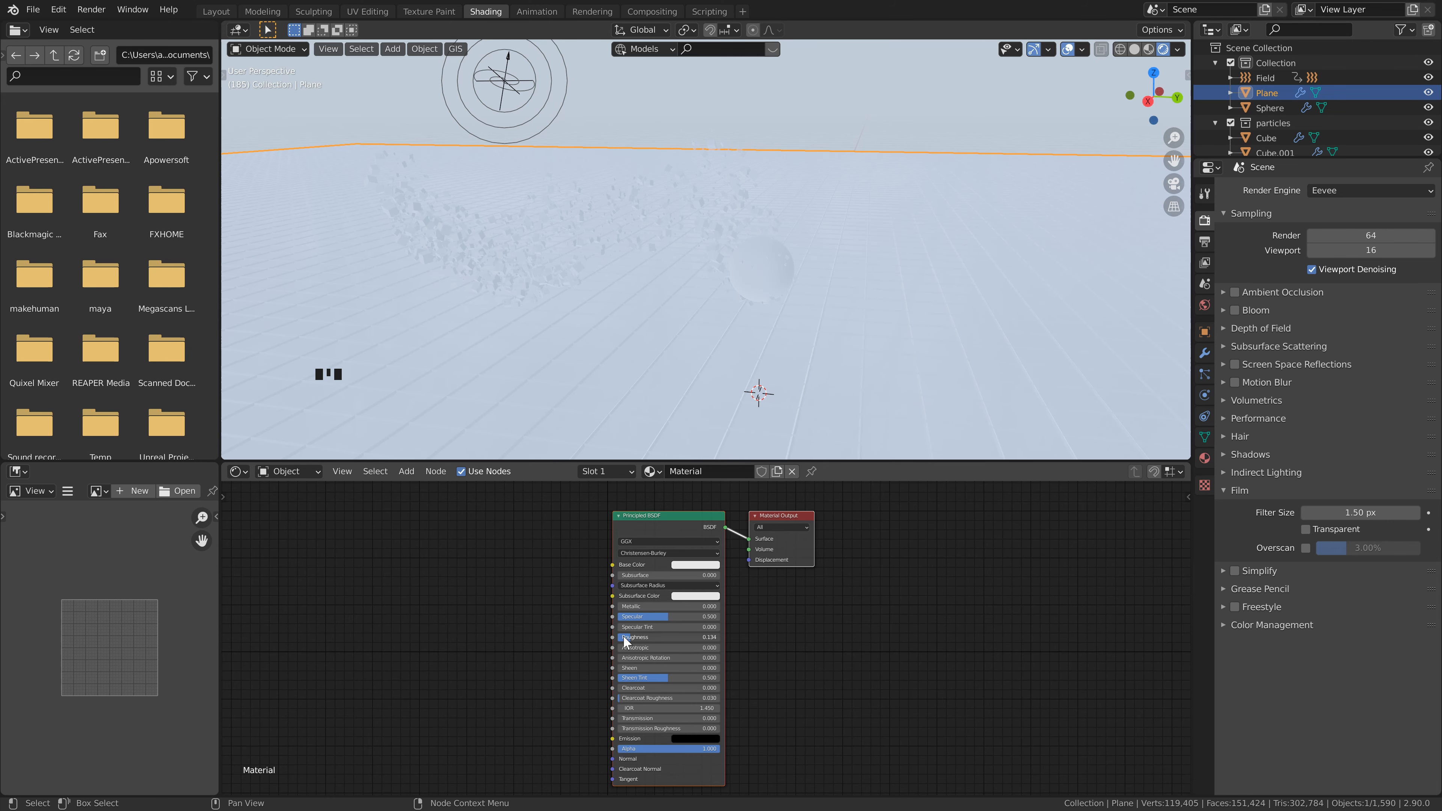
left_click_drag(665, 637, 624, 640)
Create a new material on the sphere, replacing its Principled BSDF with an Emission shader connected to the output's Surface
left_click(748, 274)
left_click(738, 471)
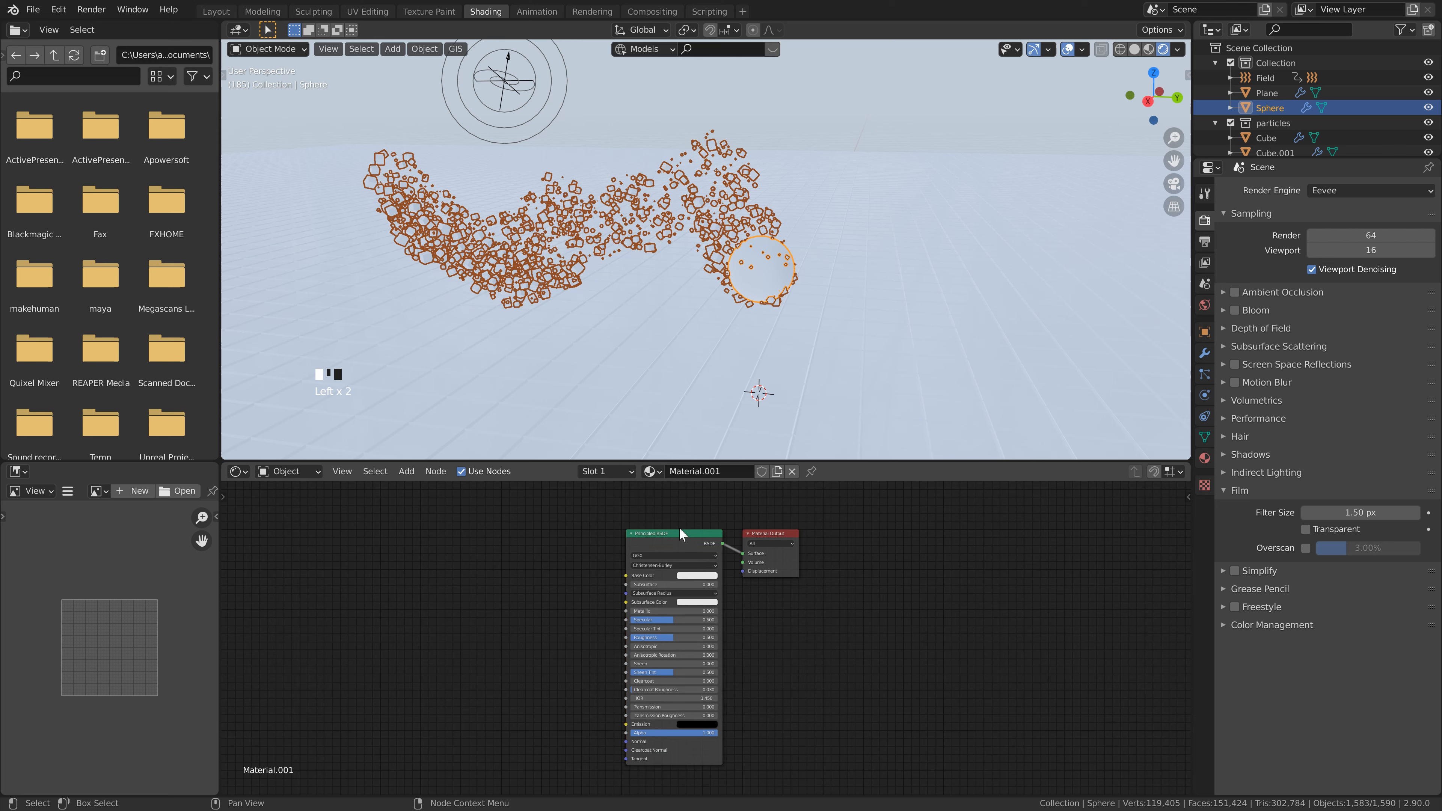
left_click(678, 531)
key("Delete")
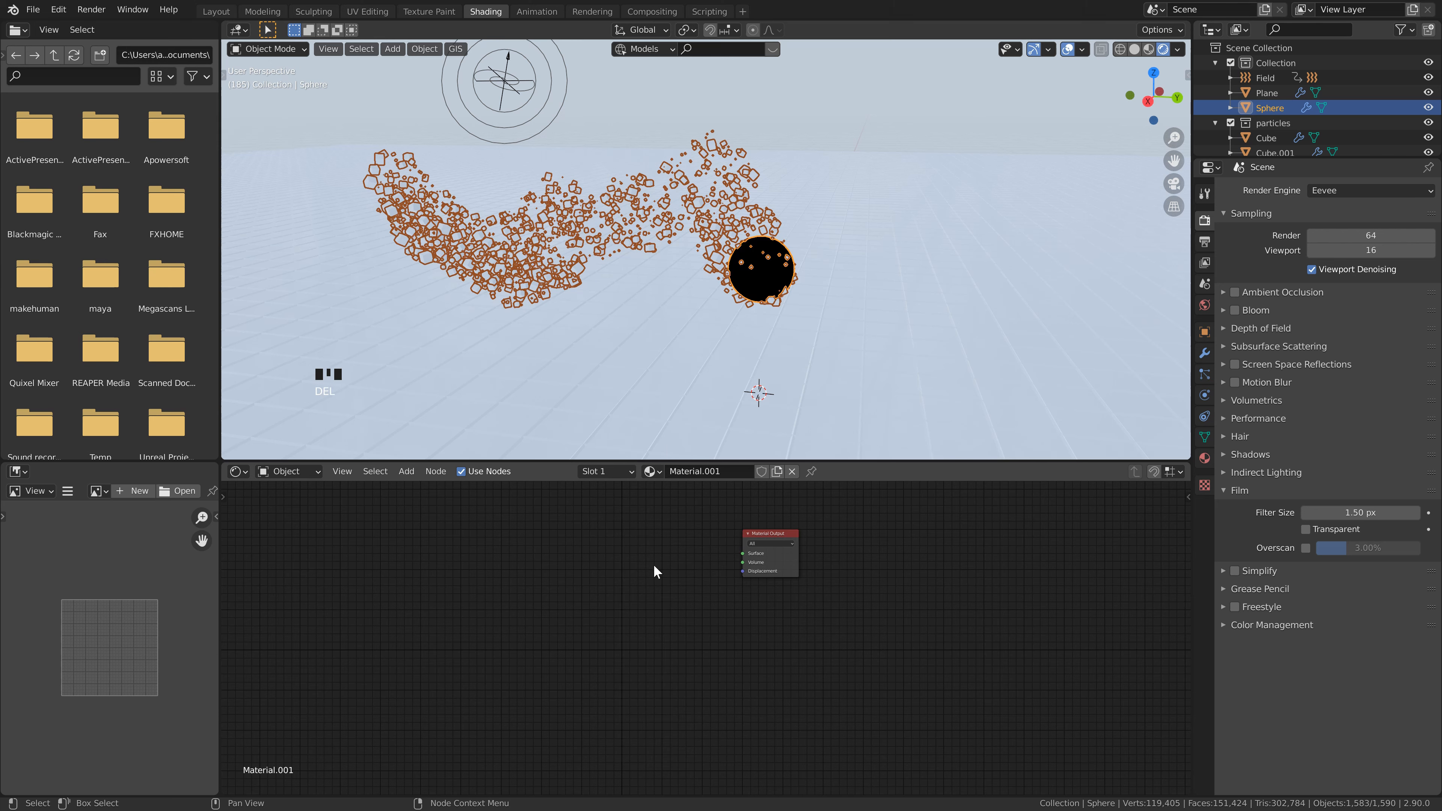
key("shift+a")
type("em")
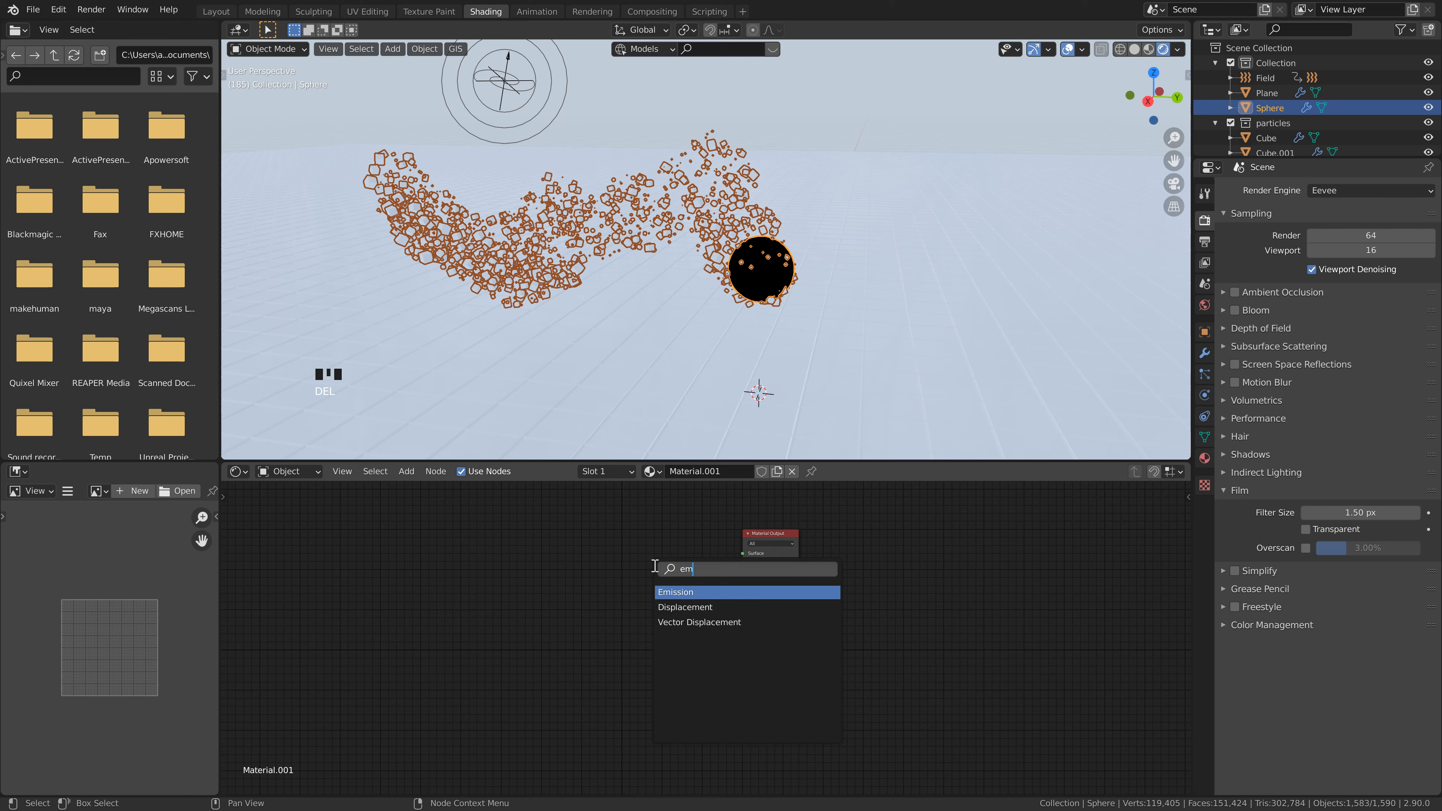
key("Return")
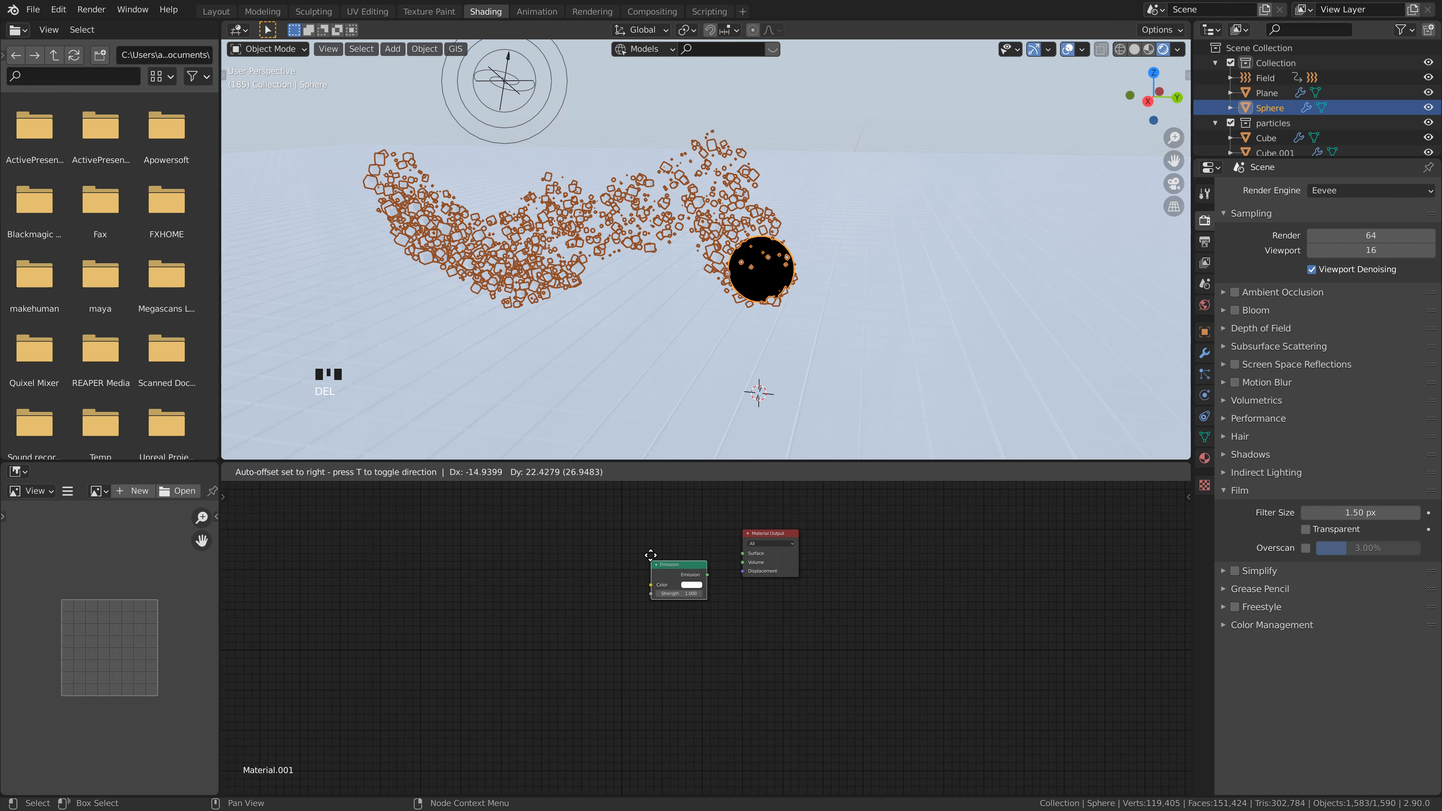
left_click(675, 562)
left_click_drag(703, 554, 747, 557)
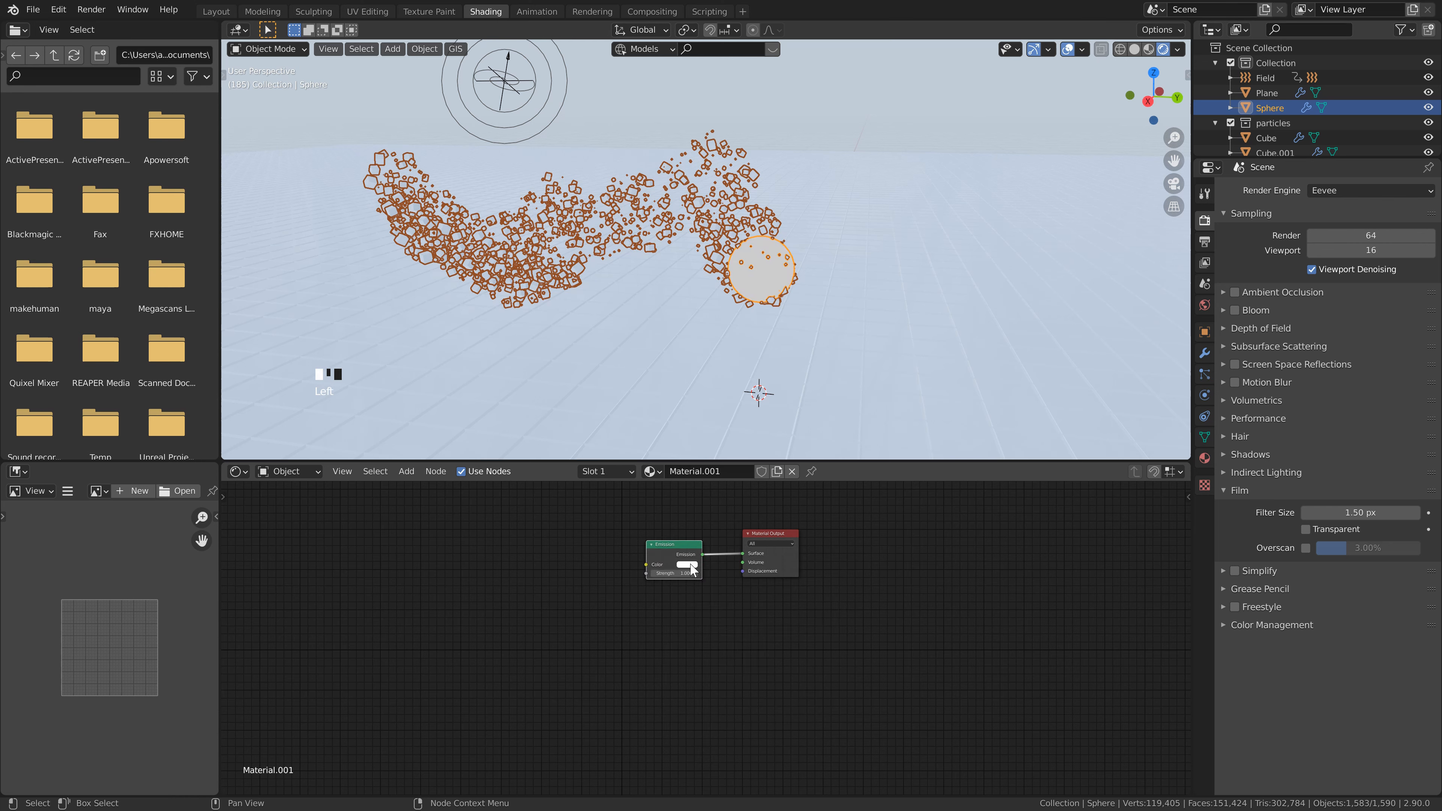
Color the sphere's Emission shader blue and set its strength to 35
left_click(691, 566)
left_click(725, 465)
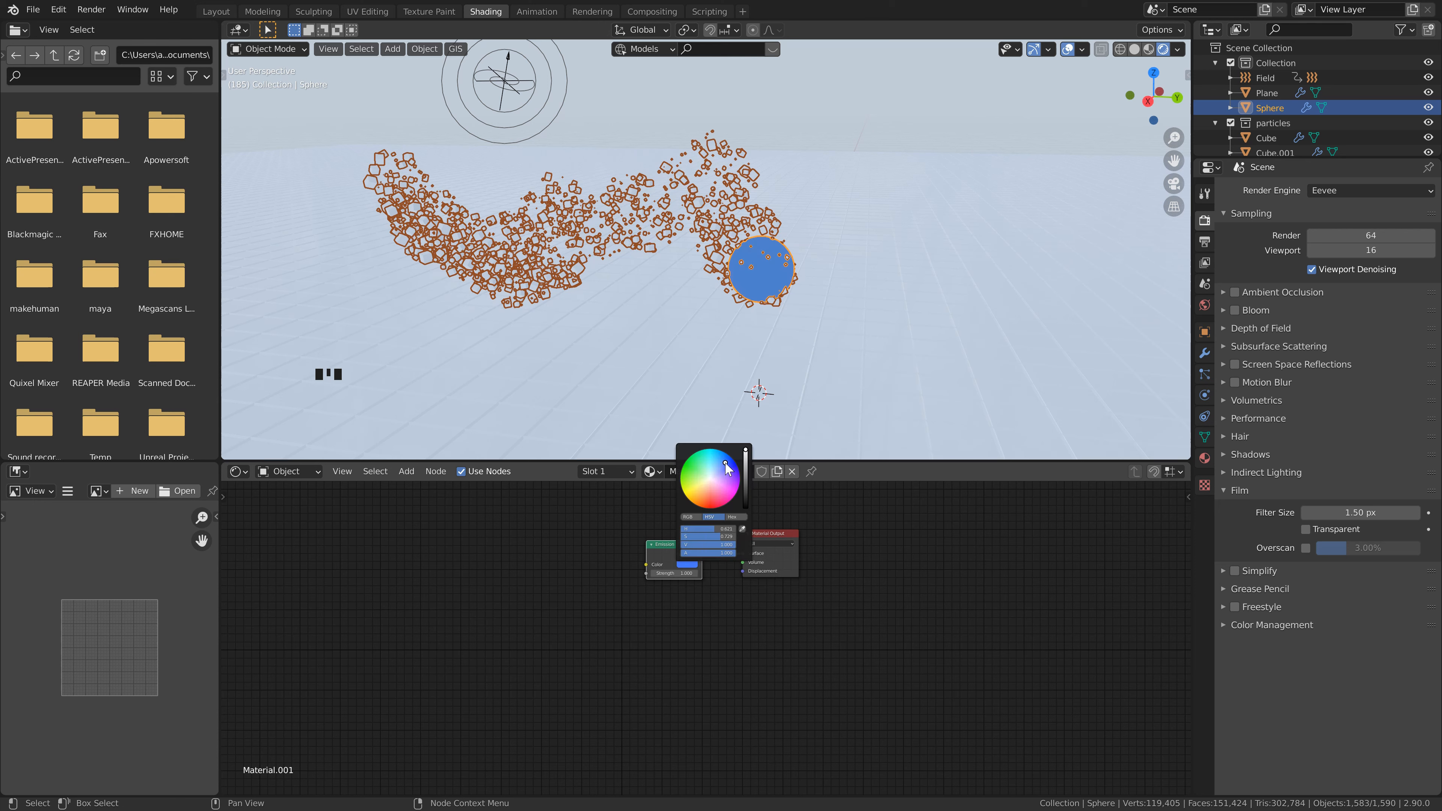
left_click(687, 573)
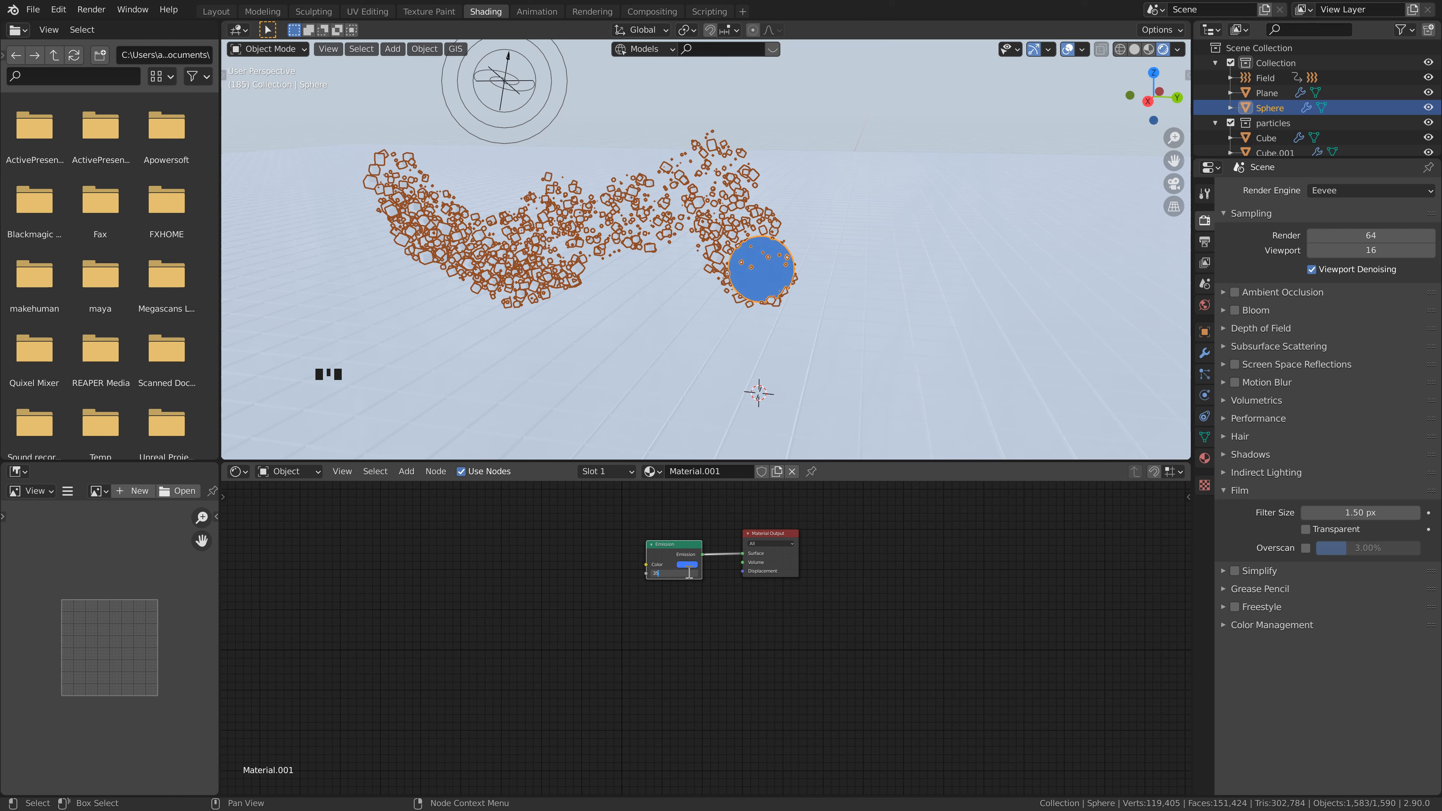
type("35")
left_click(690, 582)
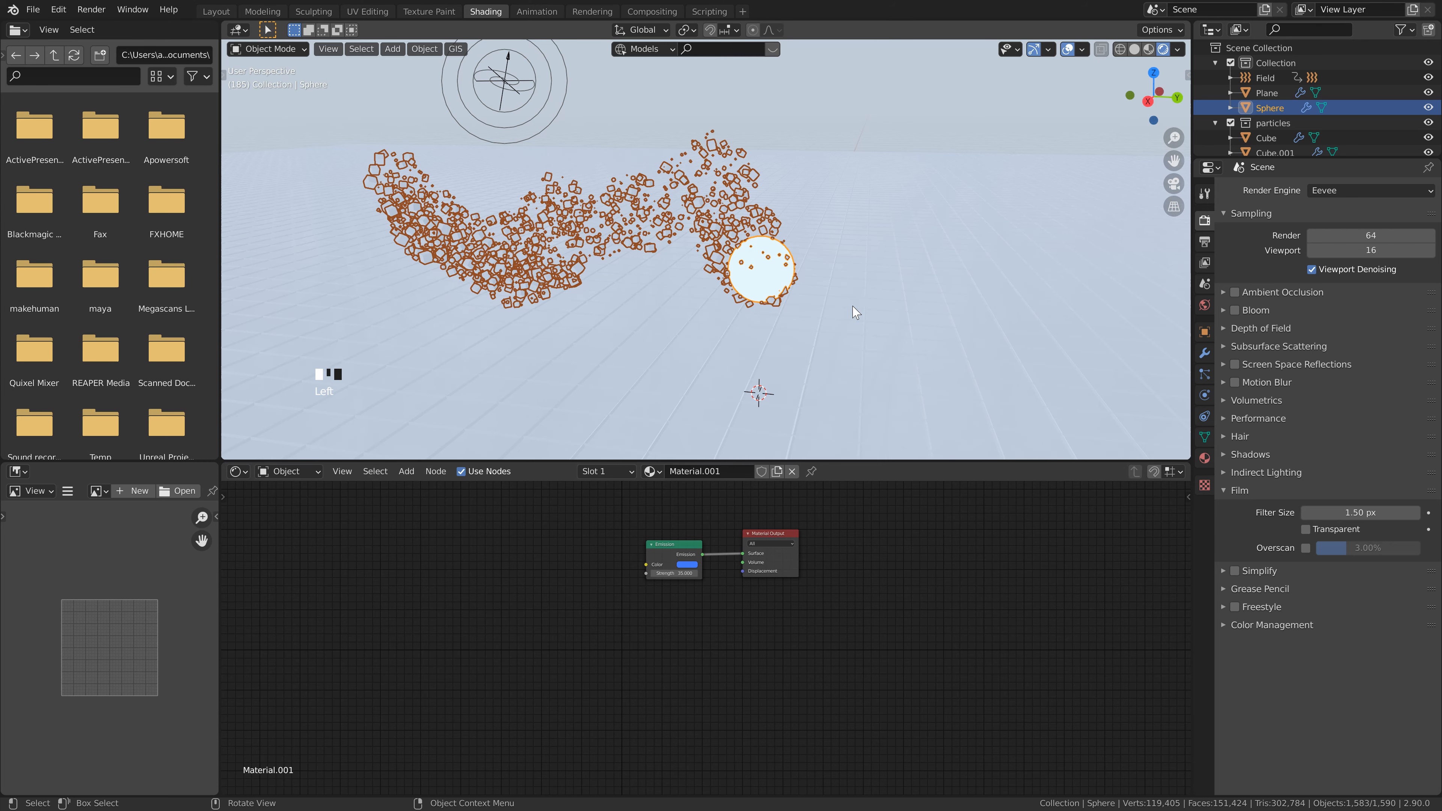
Give the first cube in the particles collection a new material with roughness 0 and transmission 1
left_click(855, 313)
middle_click_drag(855, 313, 685, 177)
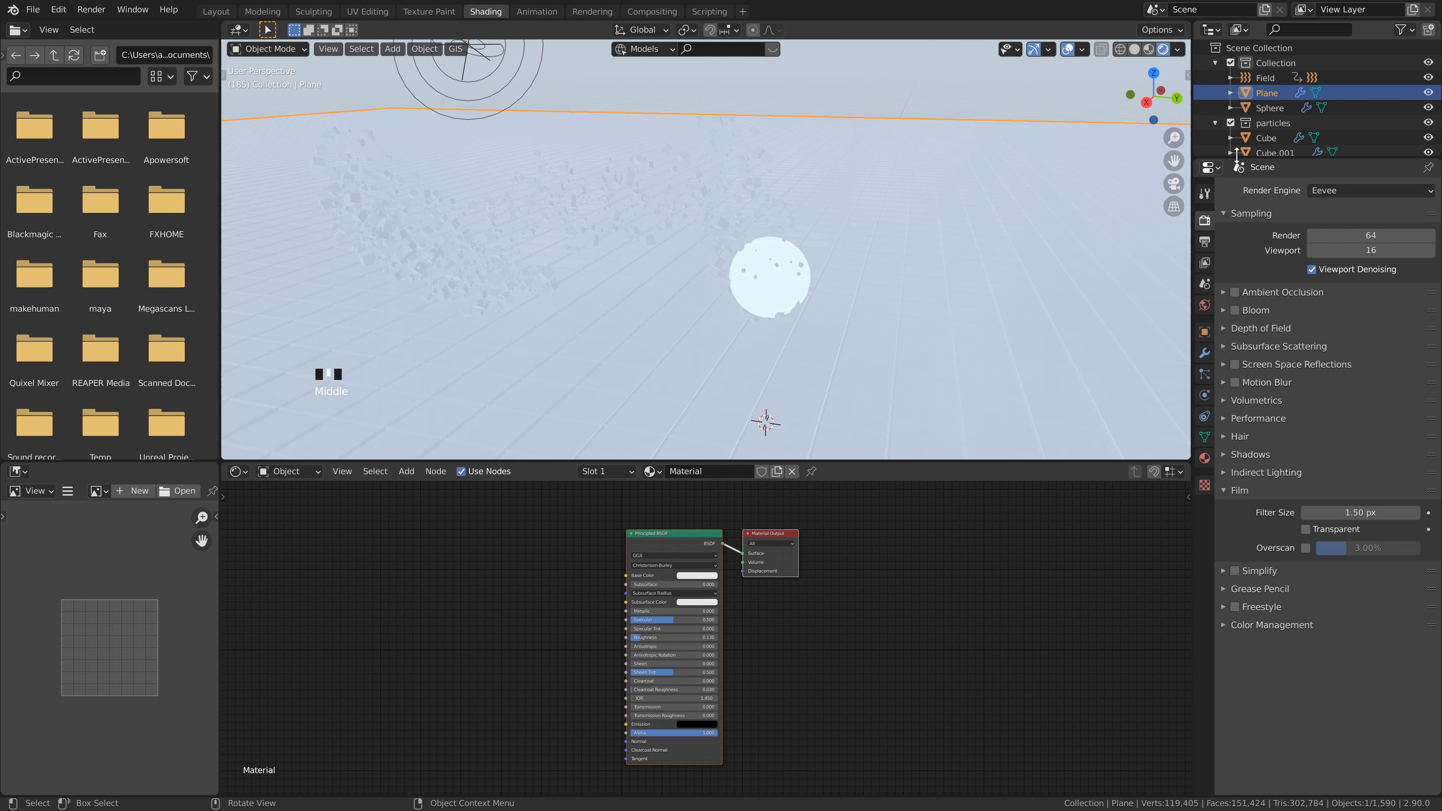
scroll(1266, 119, "down", 2)
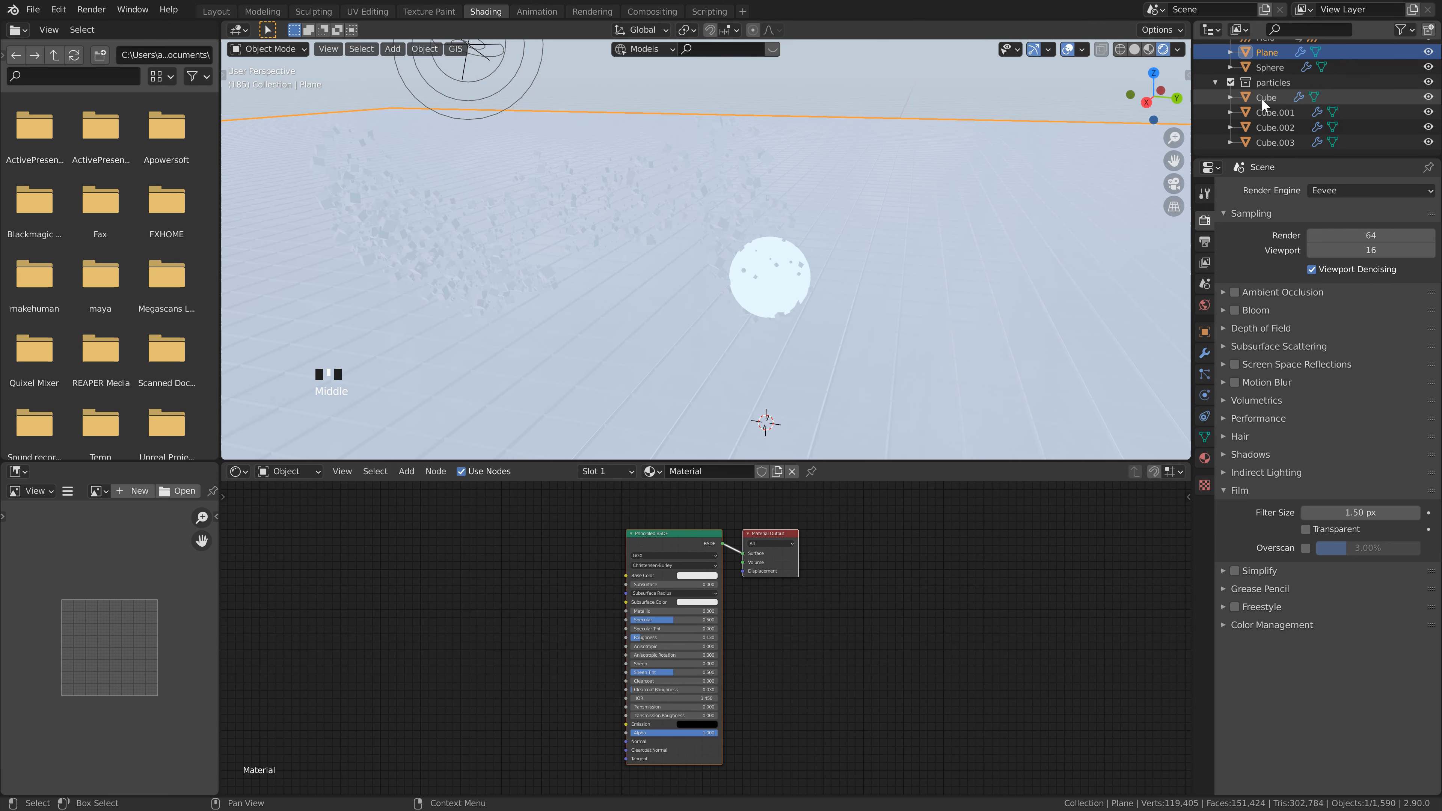
left_click(1277, 98)
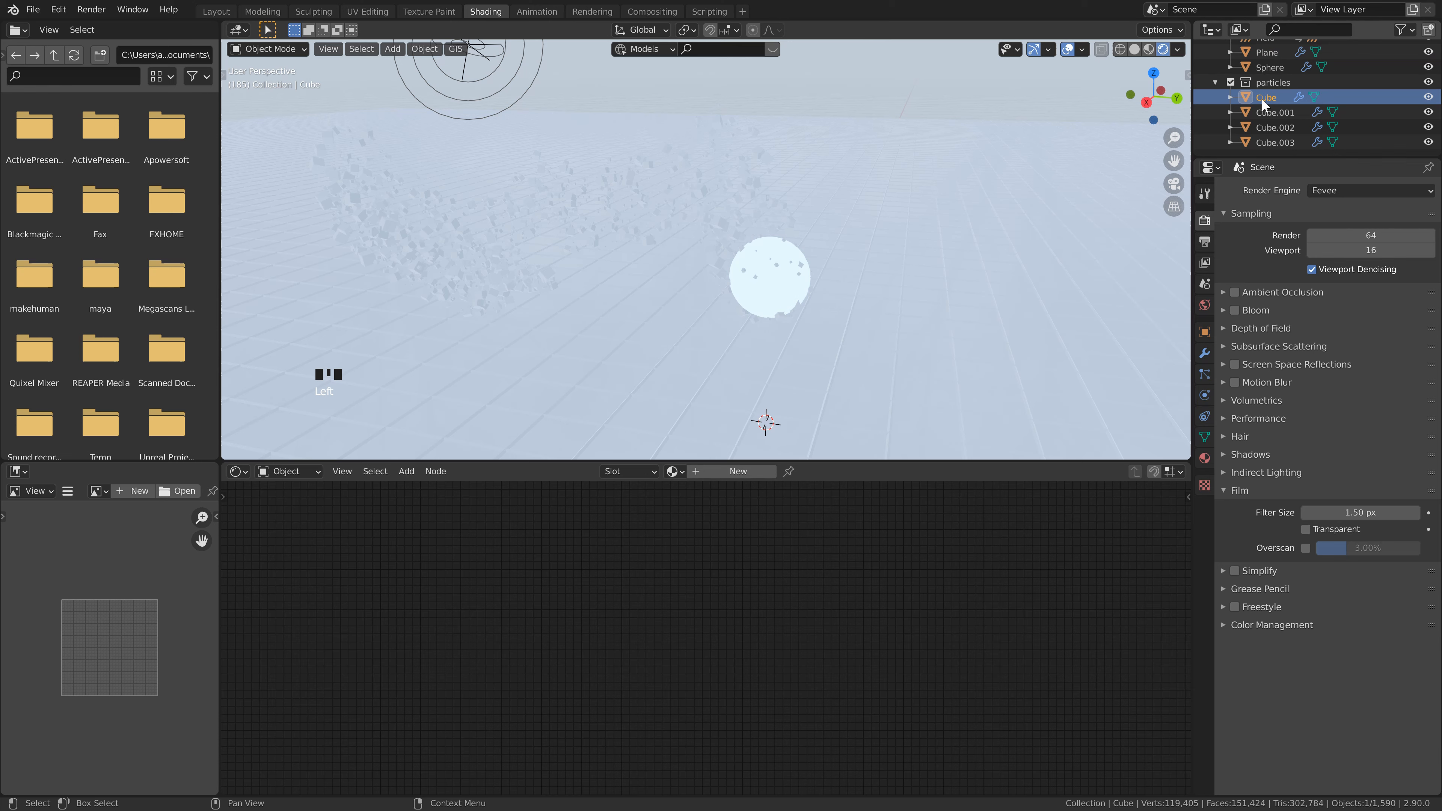
left_click(711, 471)
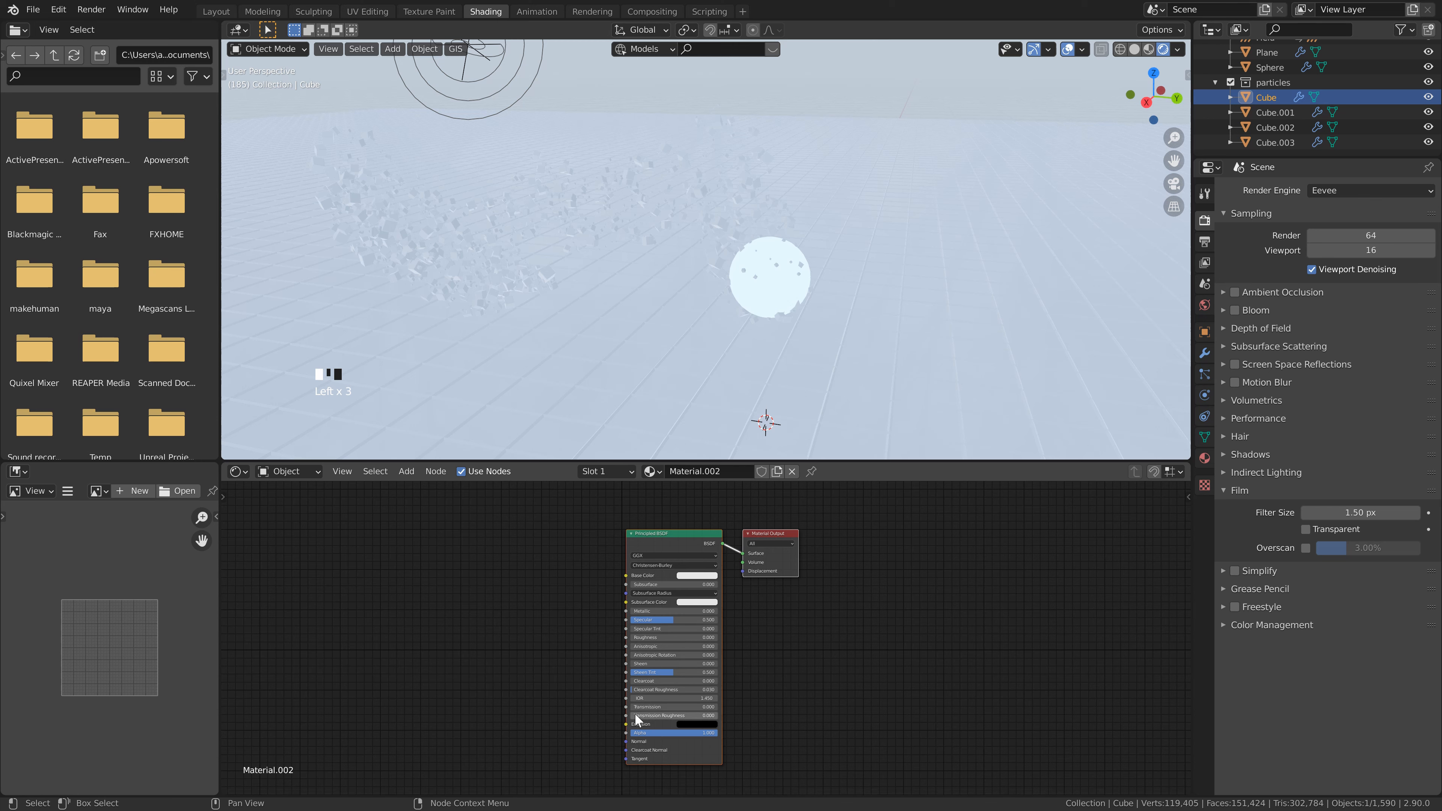
left_click_drag(653, 707, 733, 708)
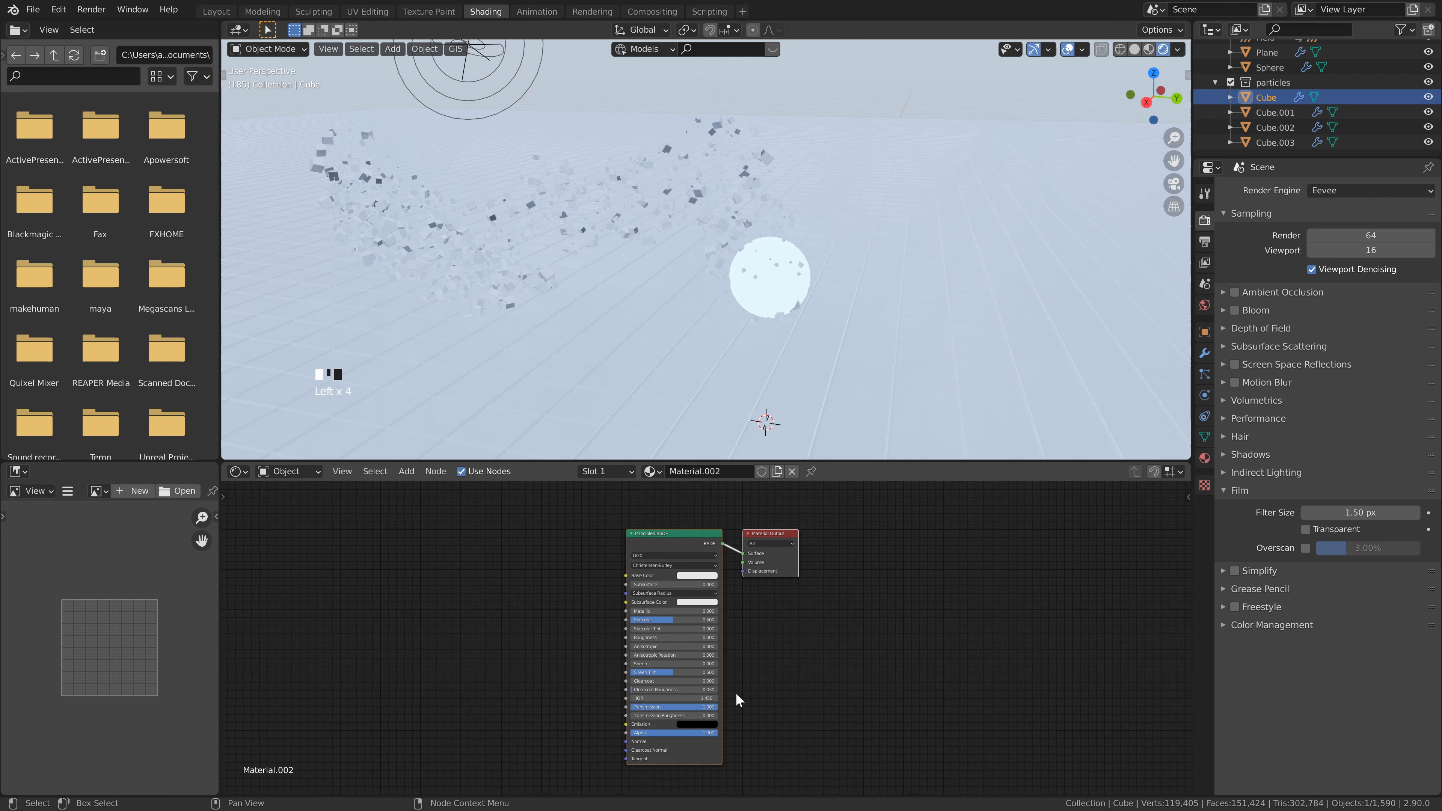
Assign the existing Material.002 to Cube.001, Cube.002 and Cube.003 in the particles collection
left_click(1343, 116)
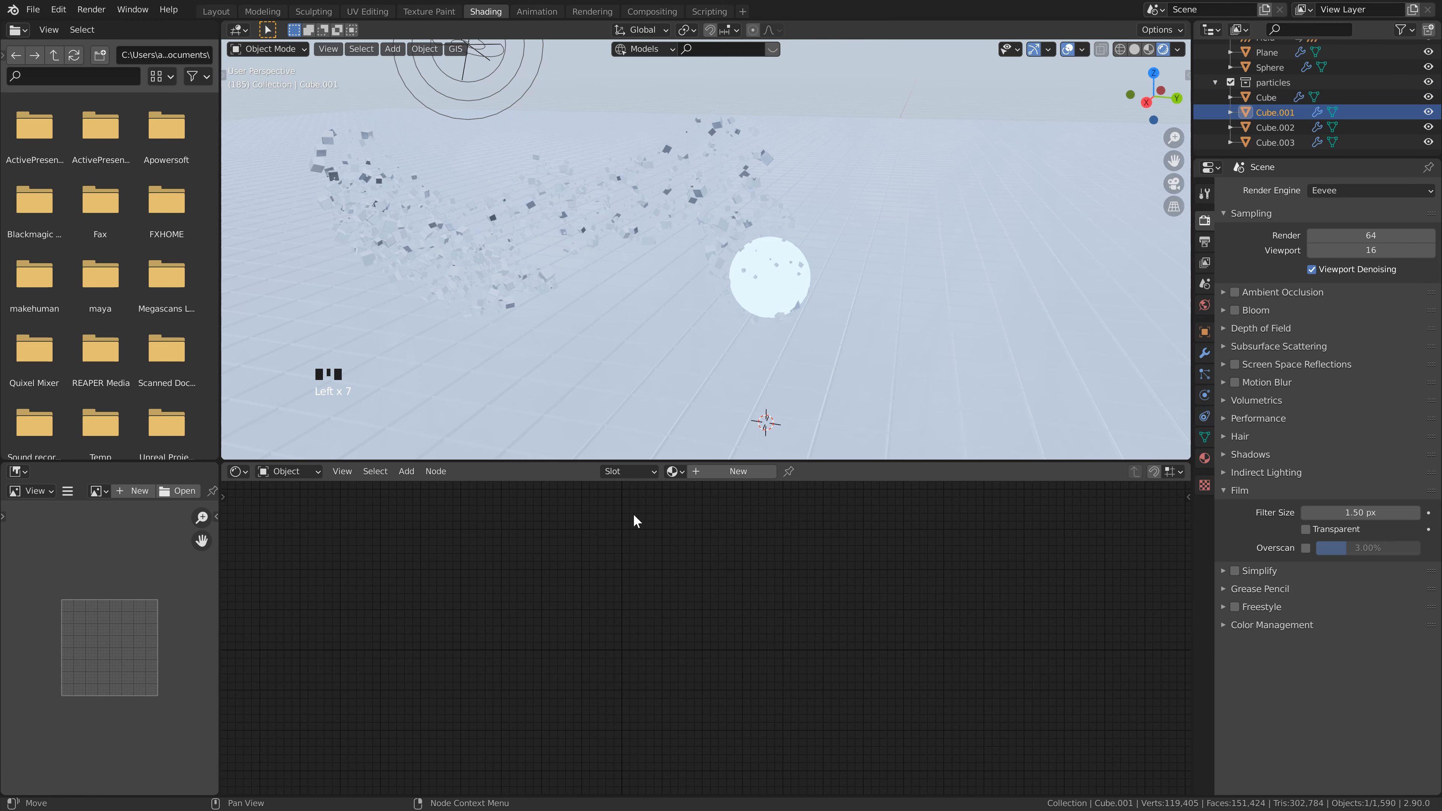
left_click(676, 471)
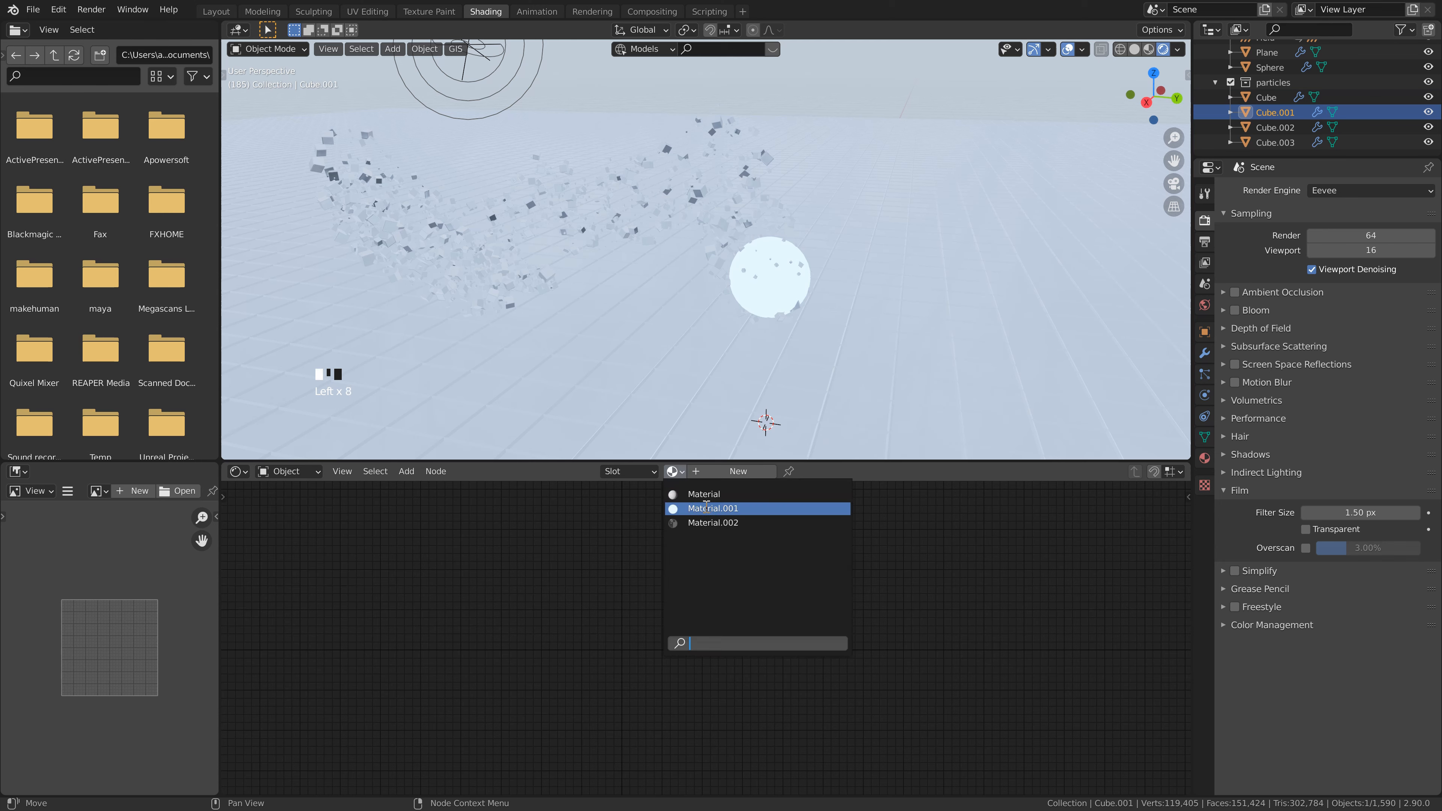
left_click(706, 522)
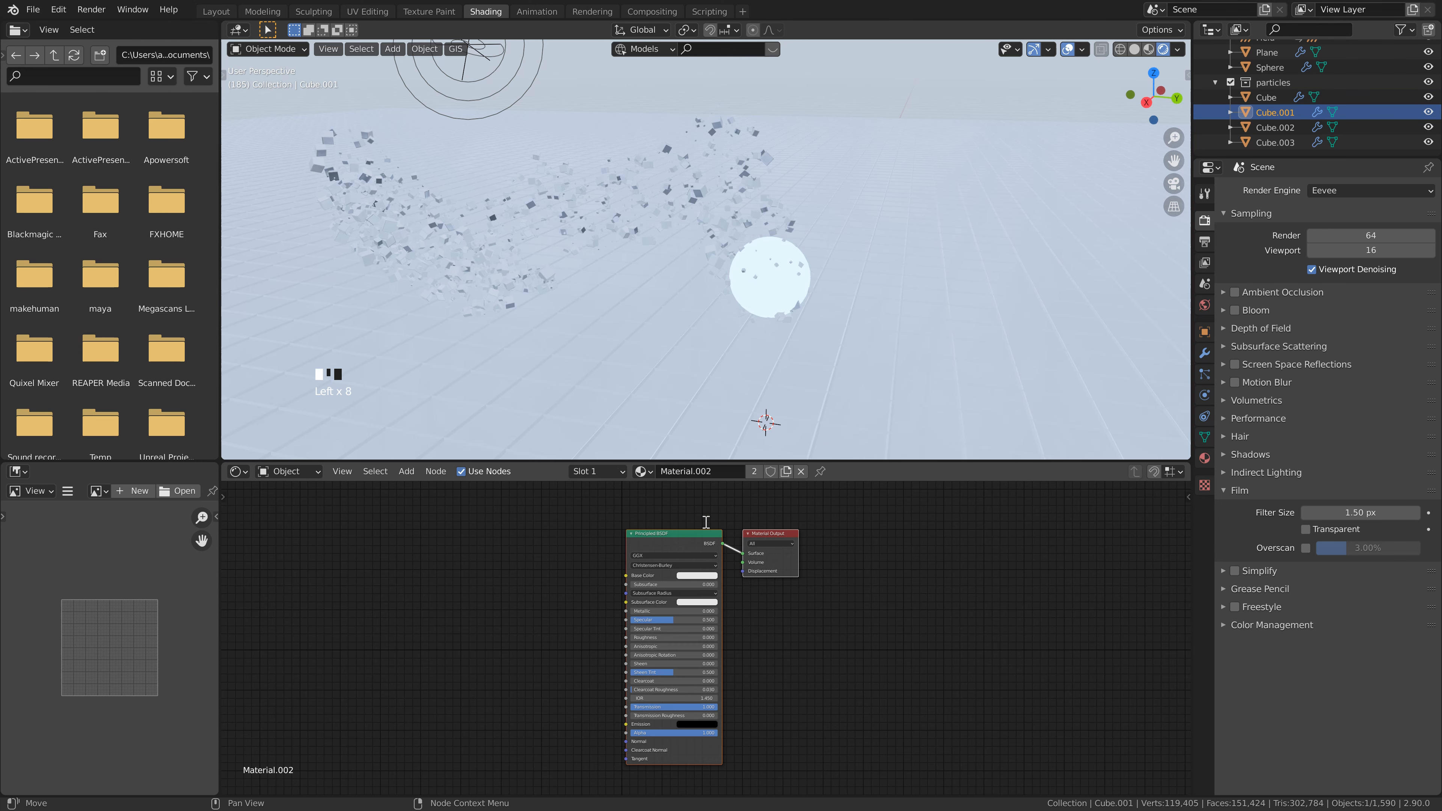
left_click(1278, 128)
left_click(676, 472)
left_click(701, 522)
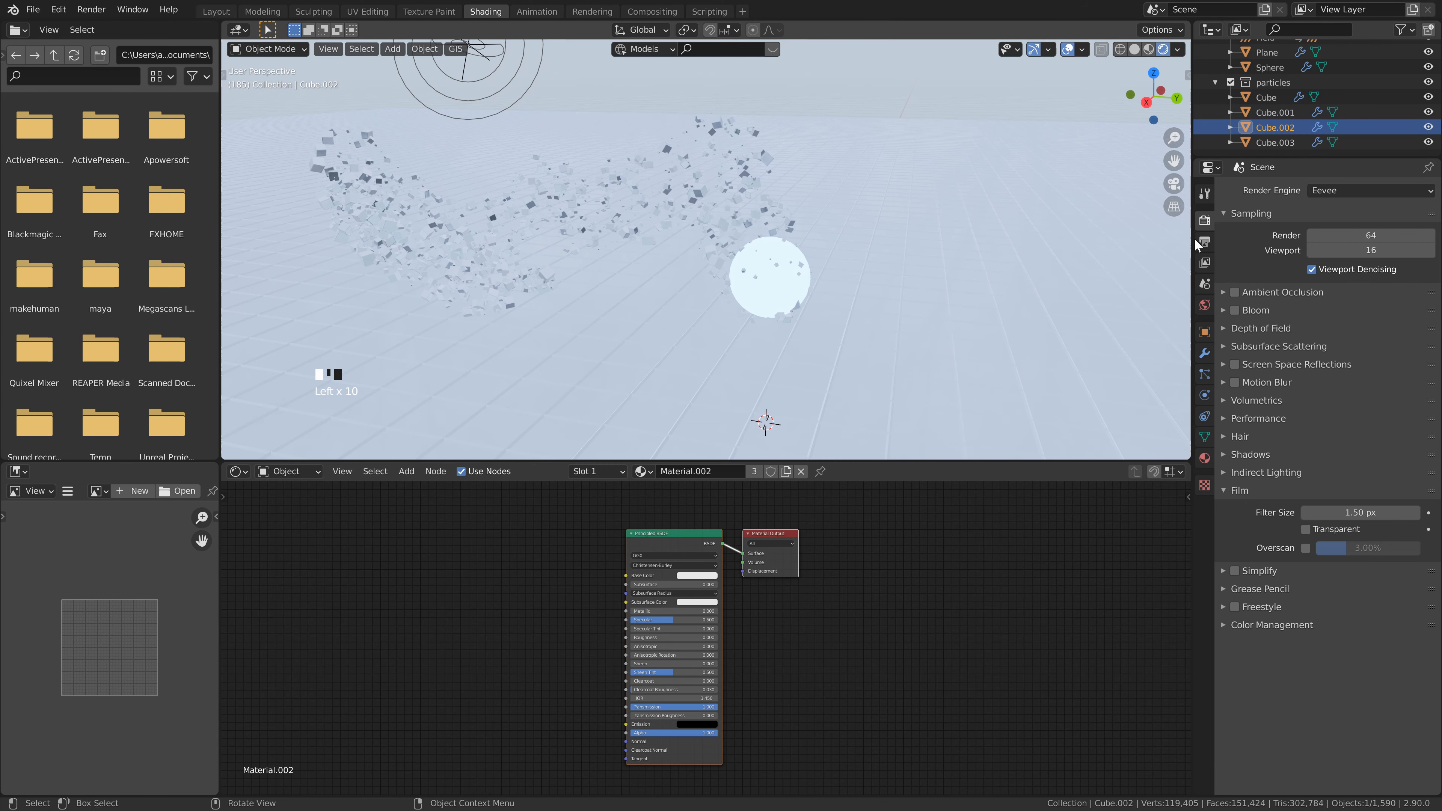
left_click(1275, 142)
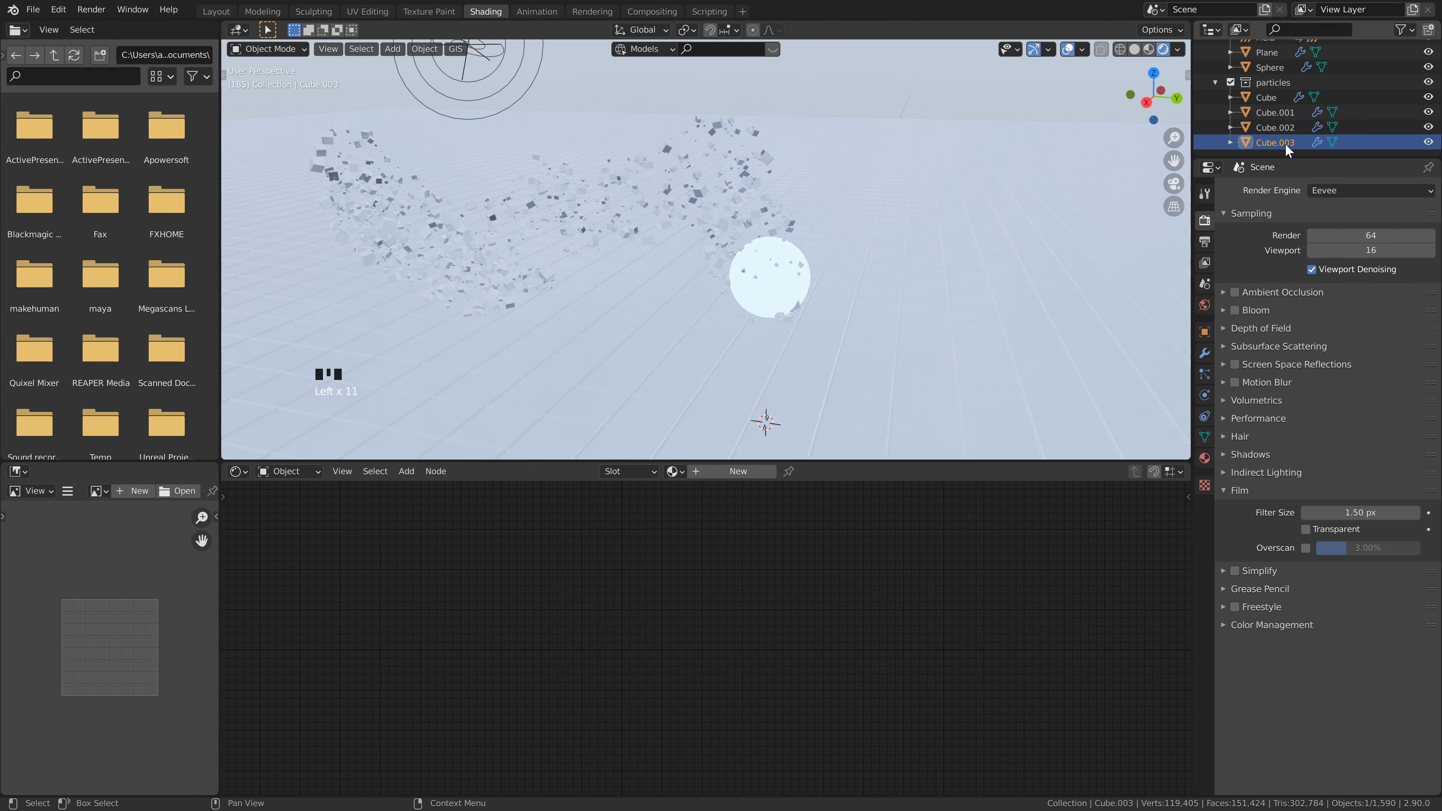
left_click(676, 472)
left_click(704, 522)
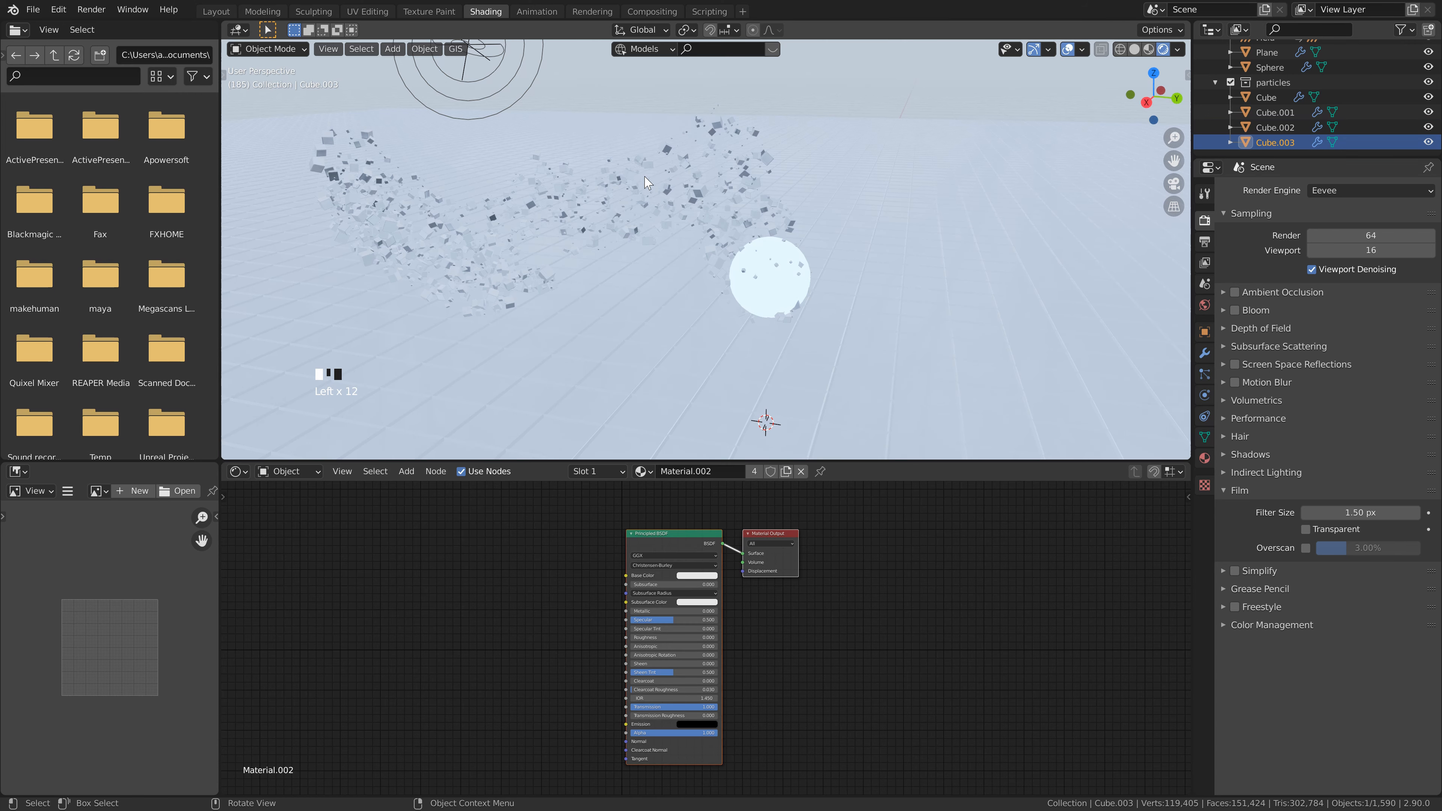
Switch to the Layout workspace and add a camera to the scene
left_click(210, 12)
middle_click_drag(587, 369, 901, 557)
middle_click_drag(731, 227, 723, 236)
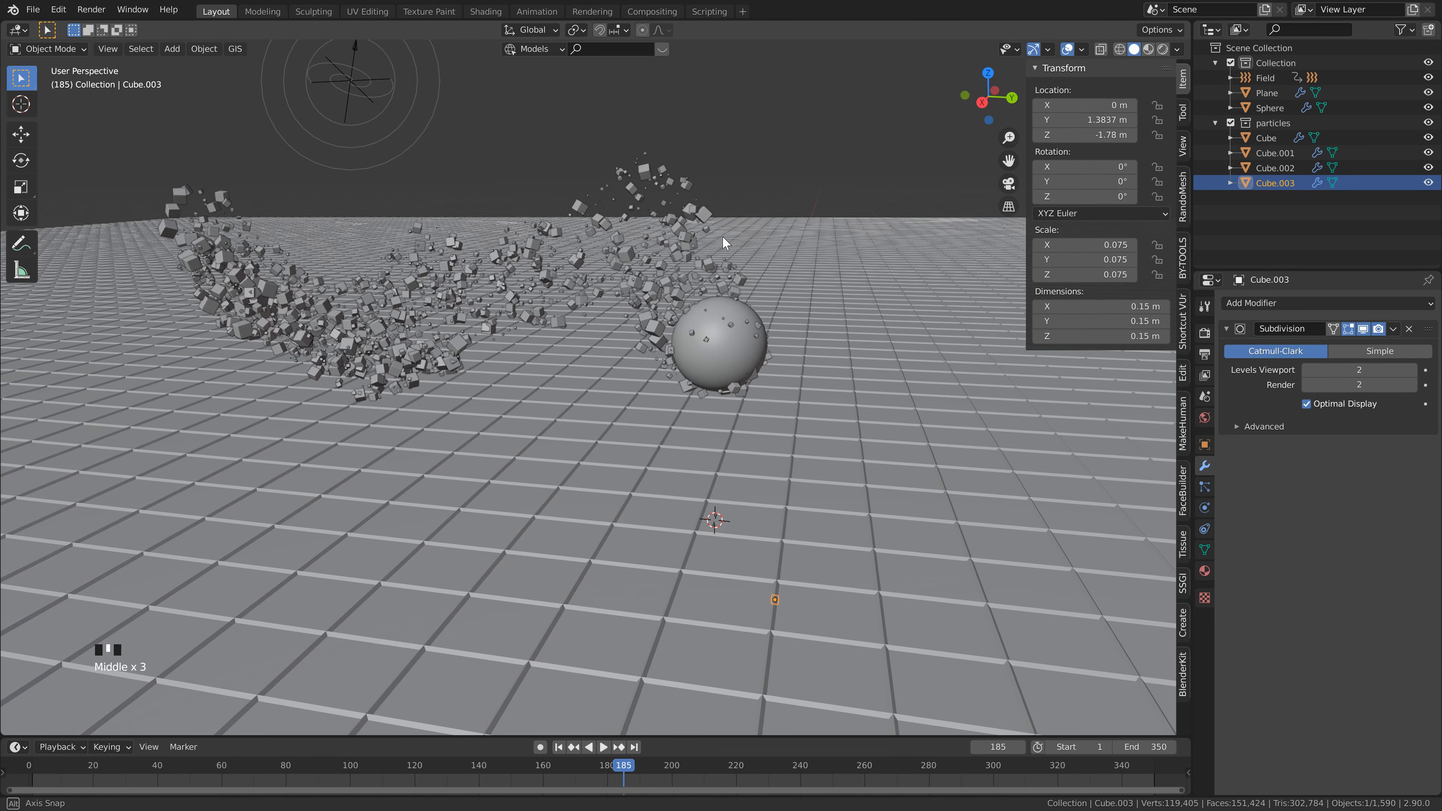
middle_click_drag(744, 177, 770, 219)
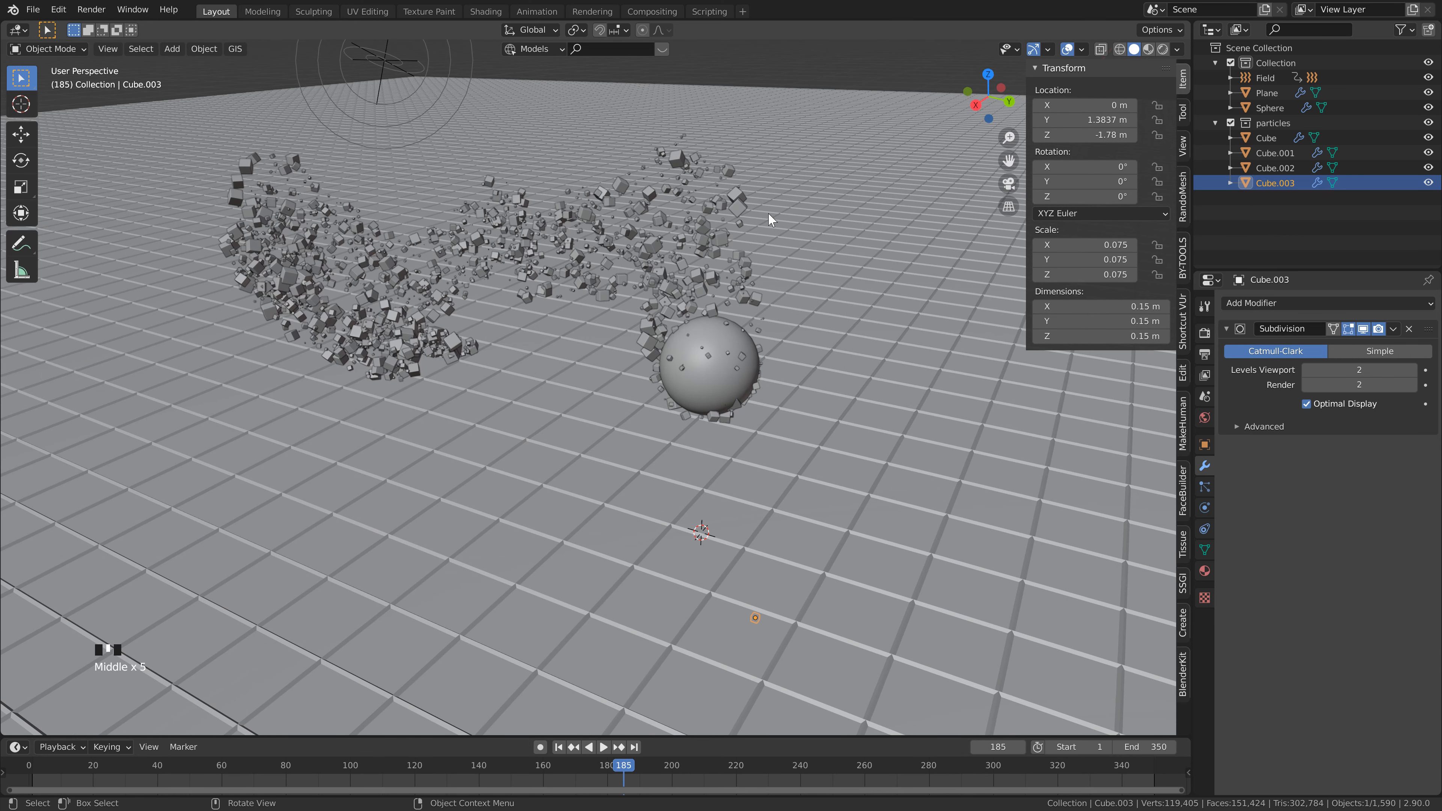
scroll(767, 212, "down", 3)
key("shift+a")
mouse_move(727, 377)
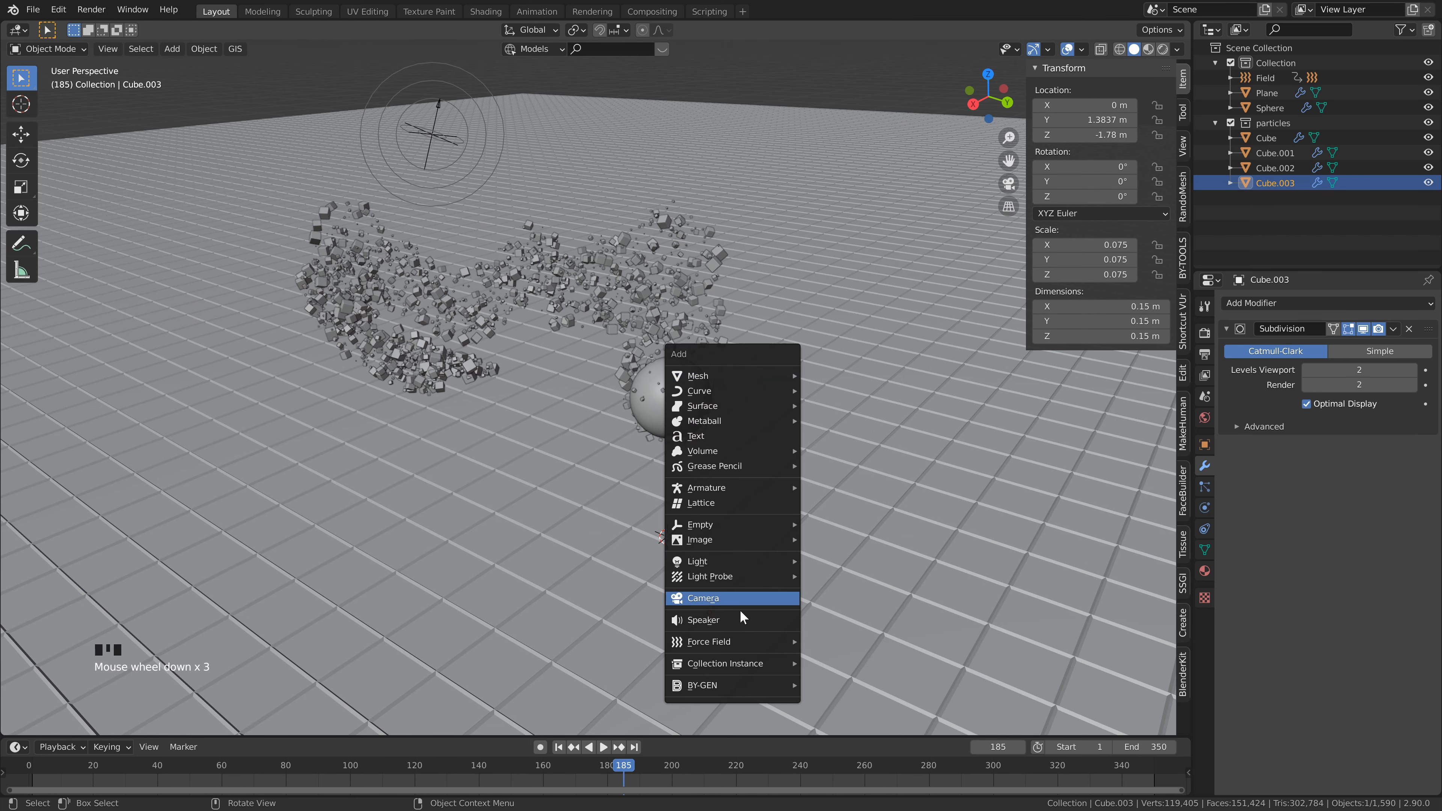
left_click(737, 600)
Align the camera to a view centered on the sphere at frame 1 and set its focal length to 28 mm
scroll(729, 522, "up", 4)
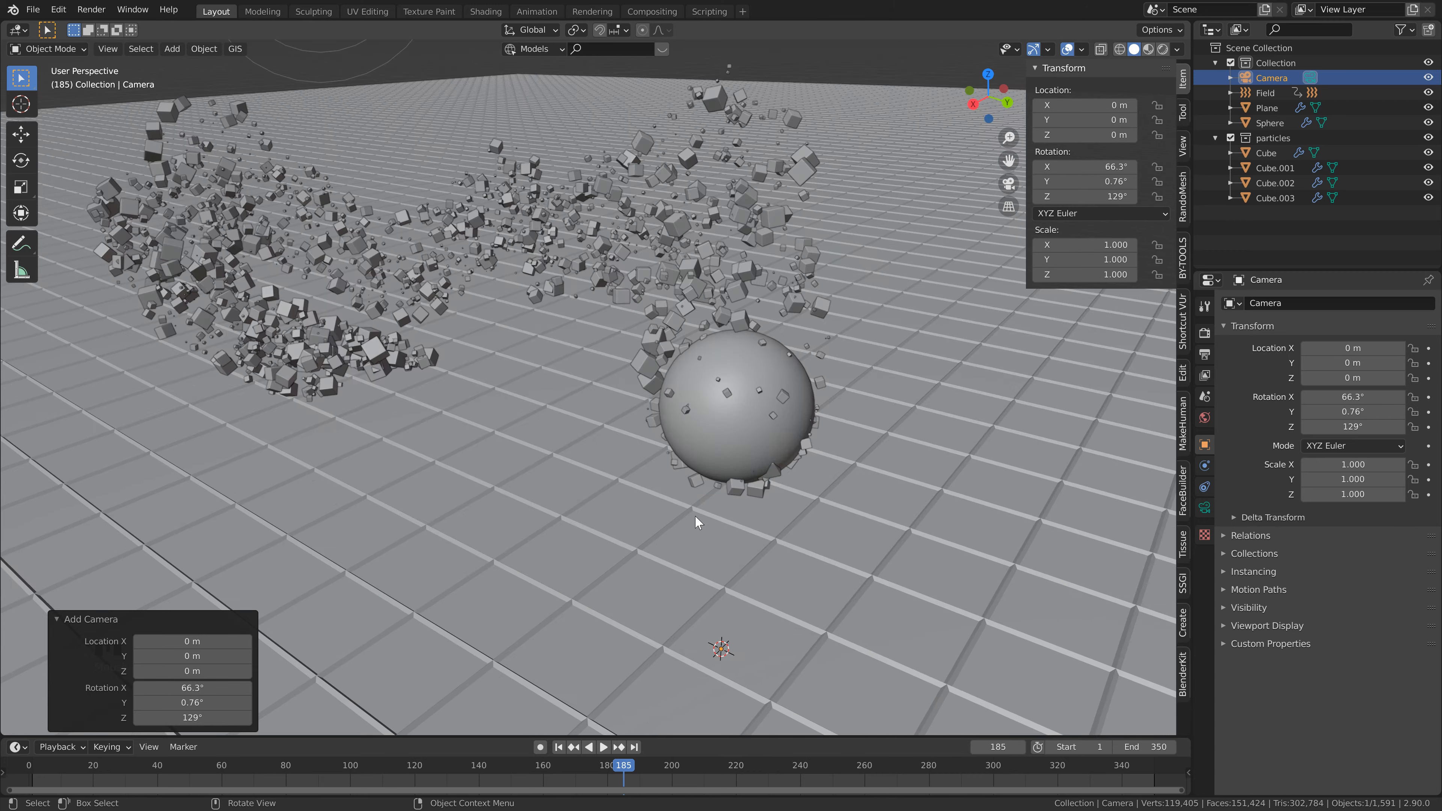
middle_click_drag(694, 515, 633, 484)
scroll(691, 506, "up", 6)
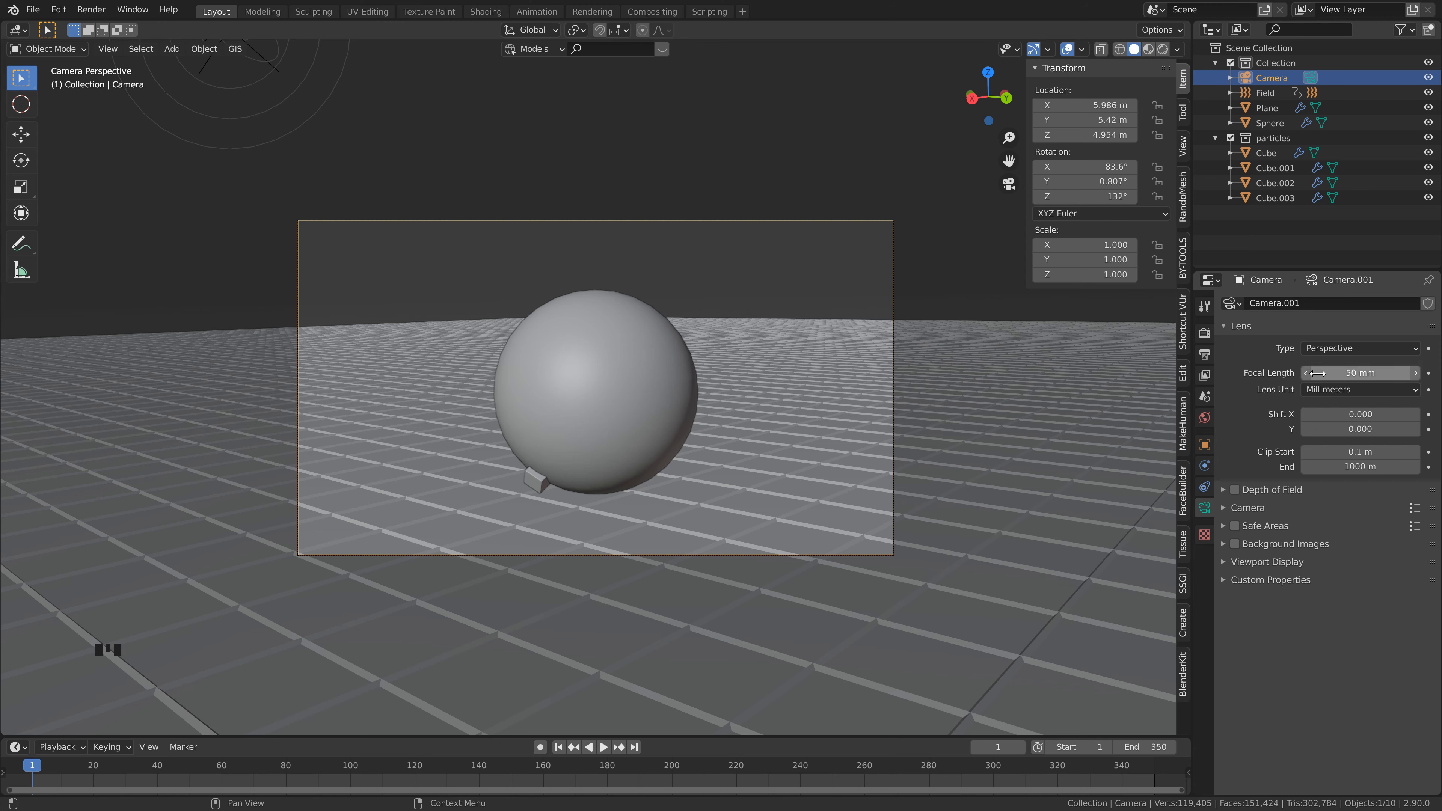
left_click(1360, 373)
key("Return")
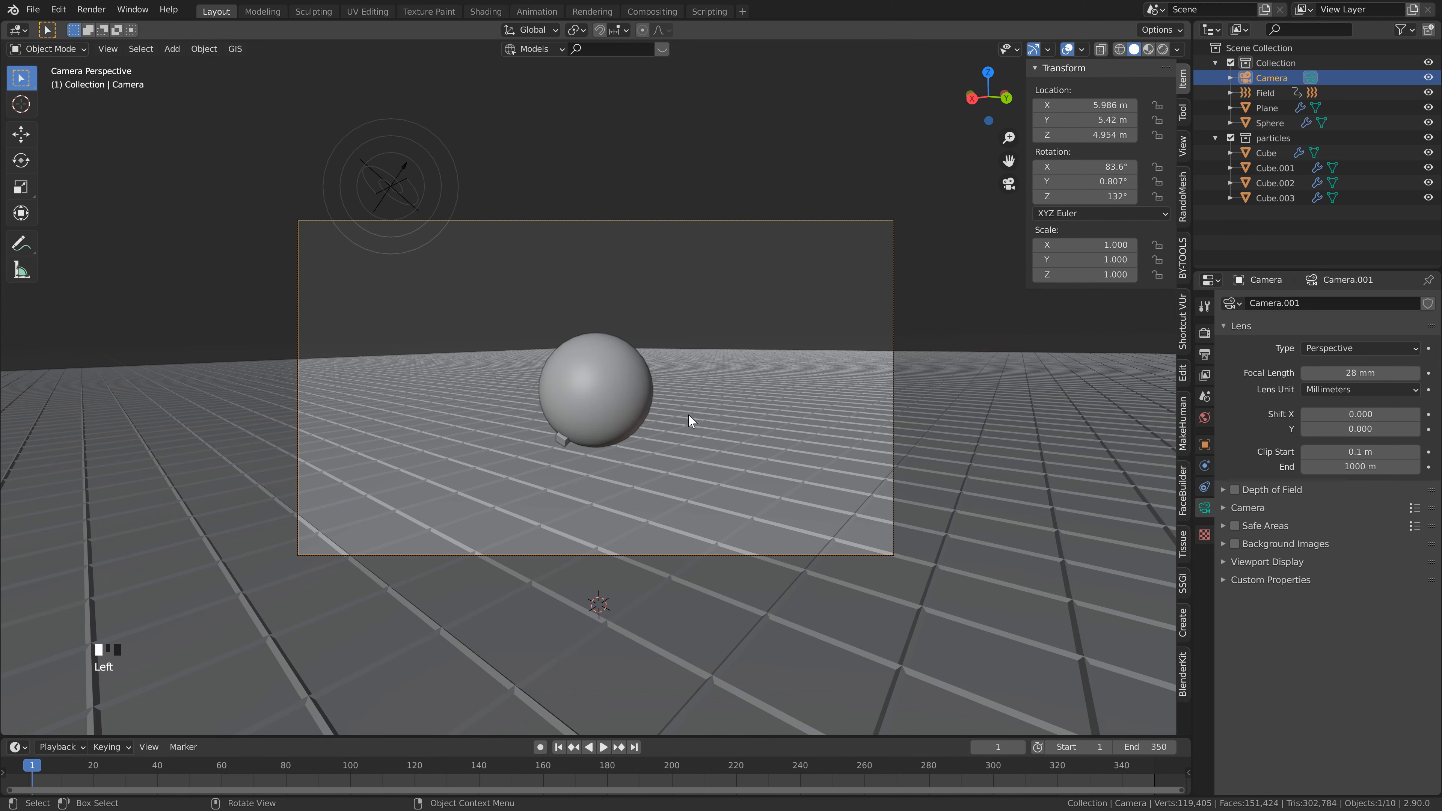
Use Walk Navigation to move the camera forward until the sphere fills the frame, and keyframe its location and rotation at frame 1
key("F3")
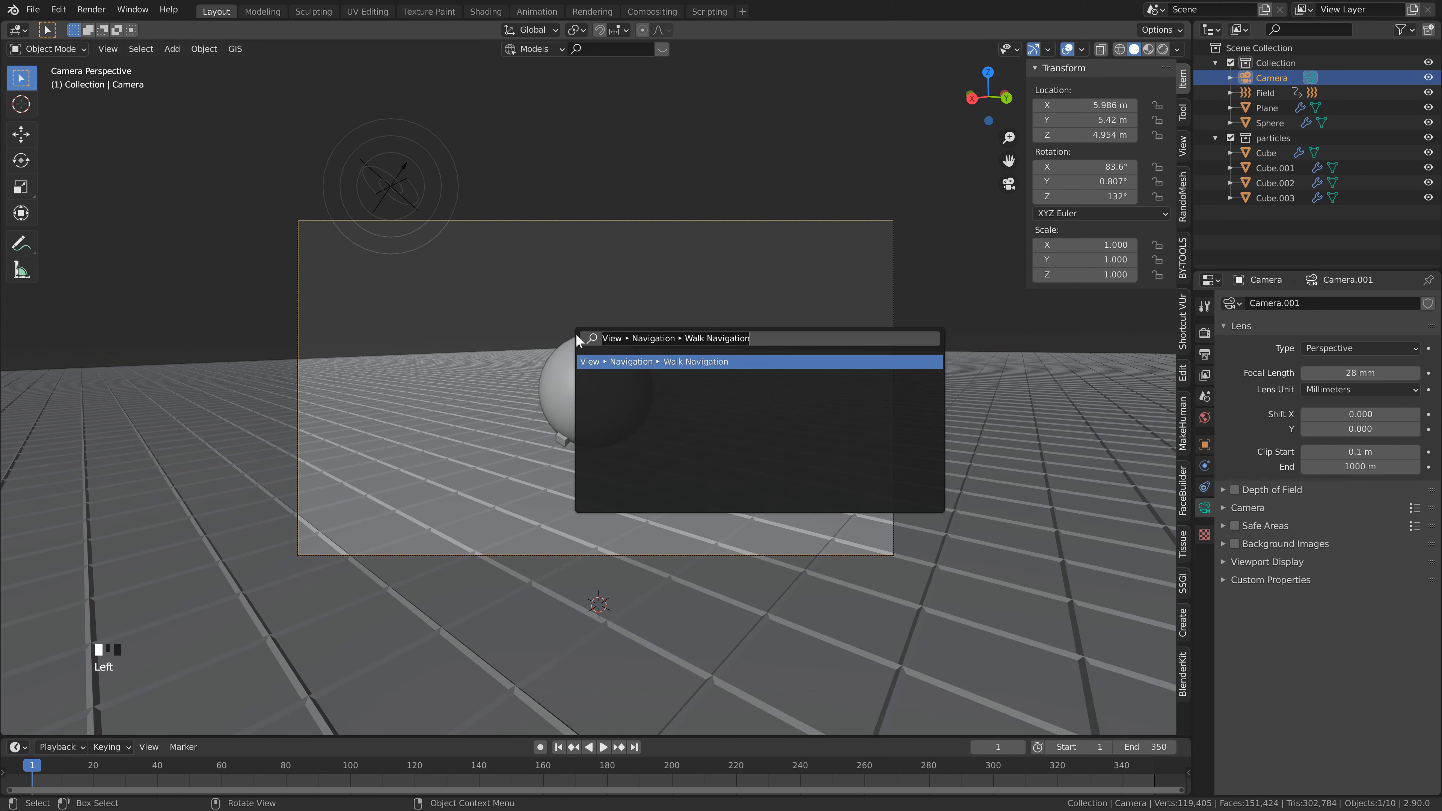
key("Return")
key("w")
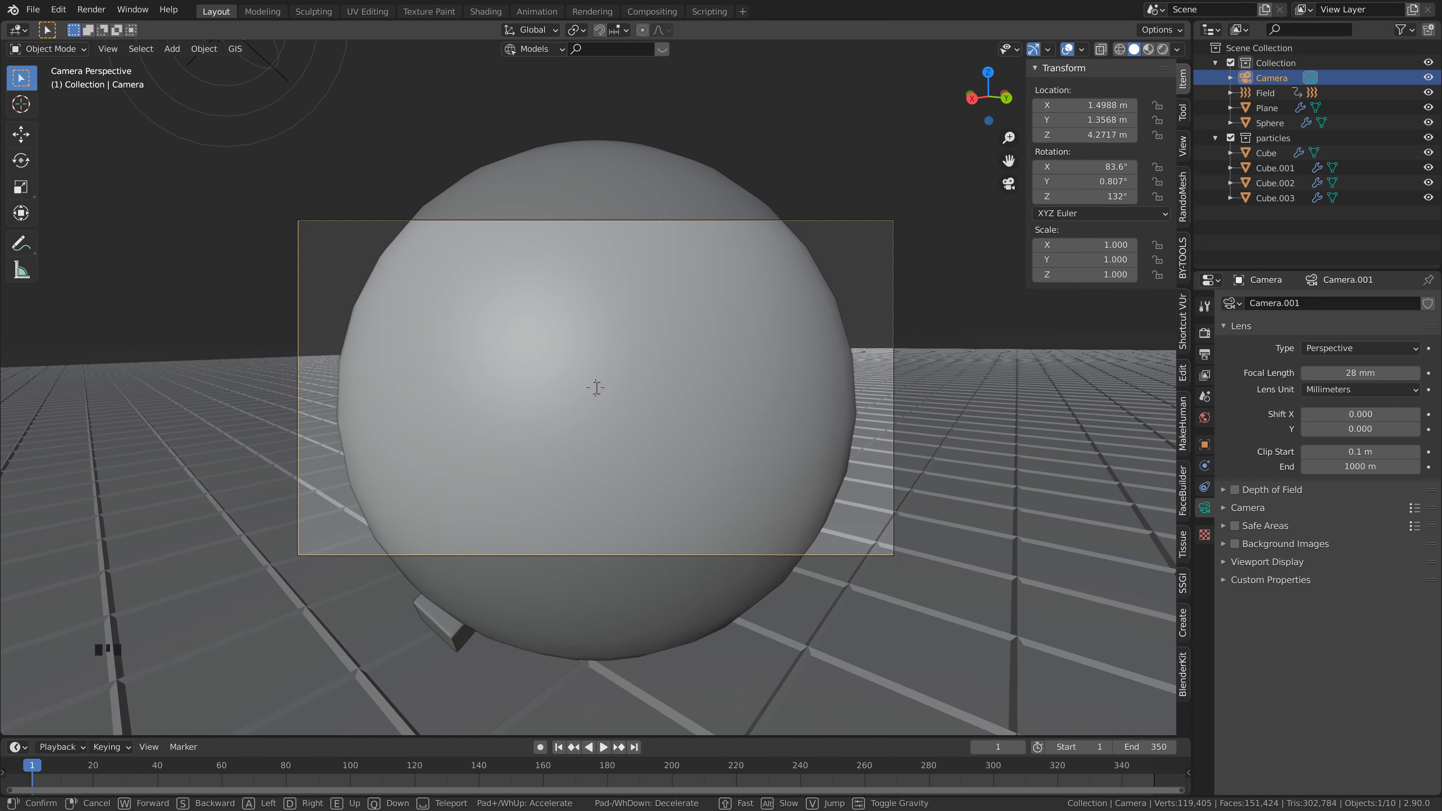
key("w")
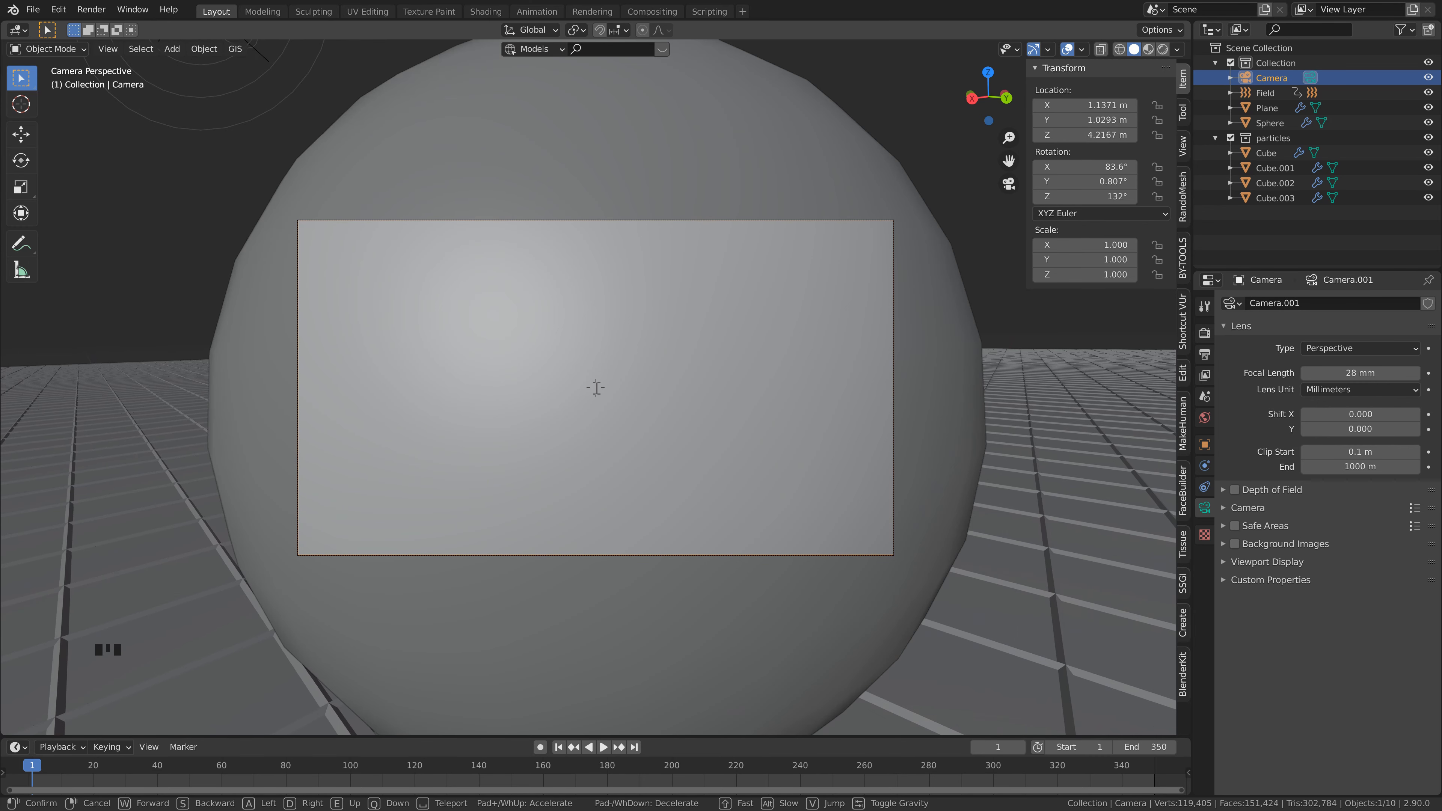
left_click(596, 387)
key("i")
left_click(596, 388)
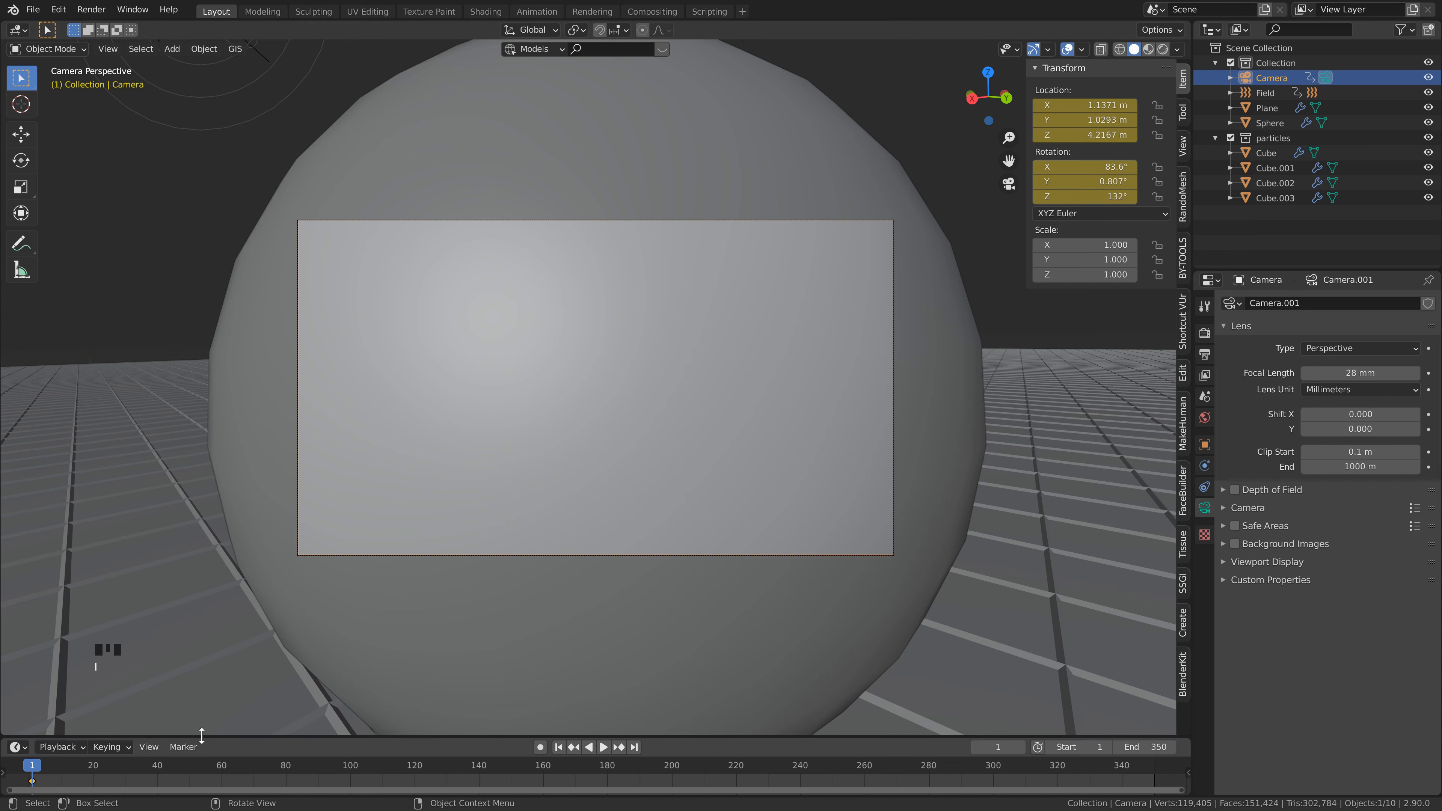
At frame 60, walk the camera back and up to about X 5.3, Y 2.1, Z 5.2 m and keyframe its location and rotation
left_click(222, 764)
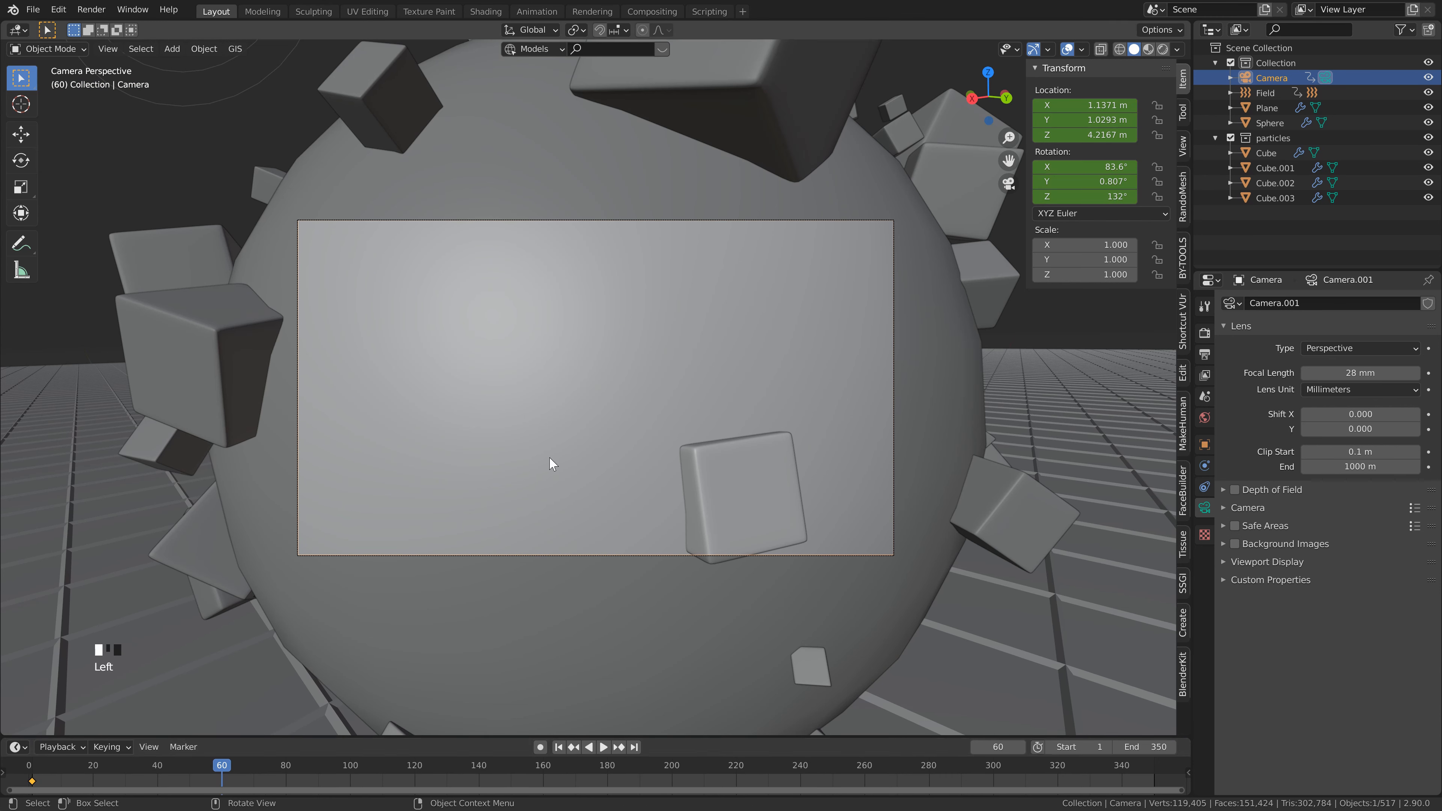
key("F3")
key("Return")
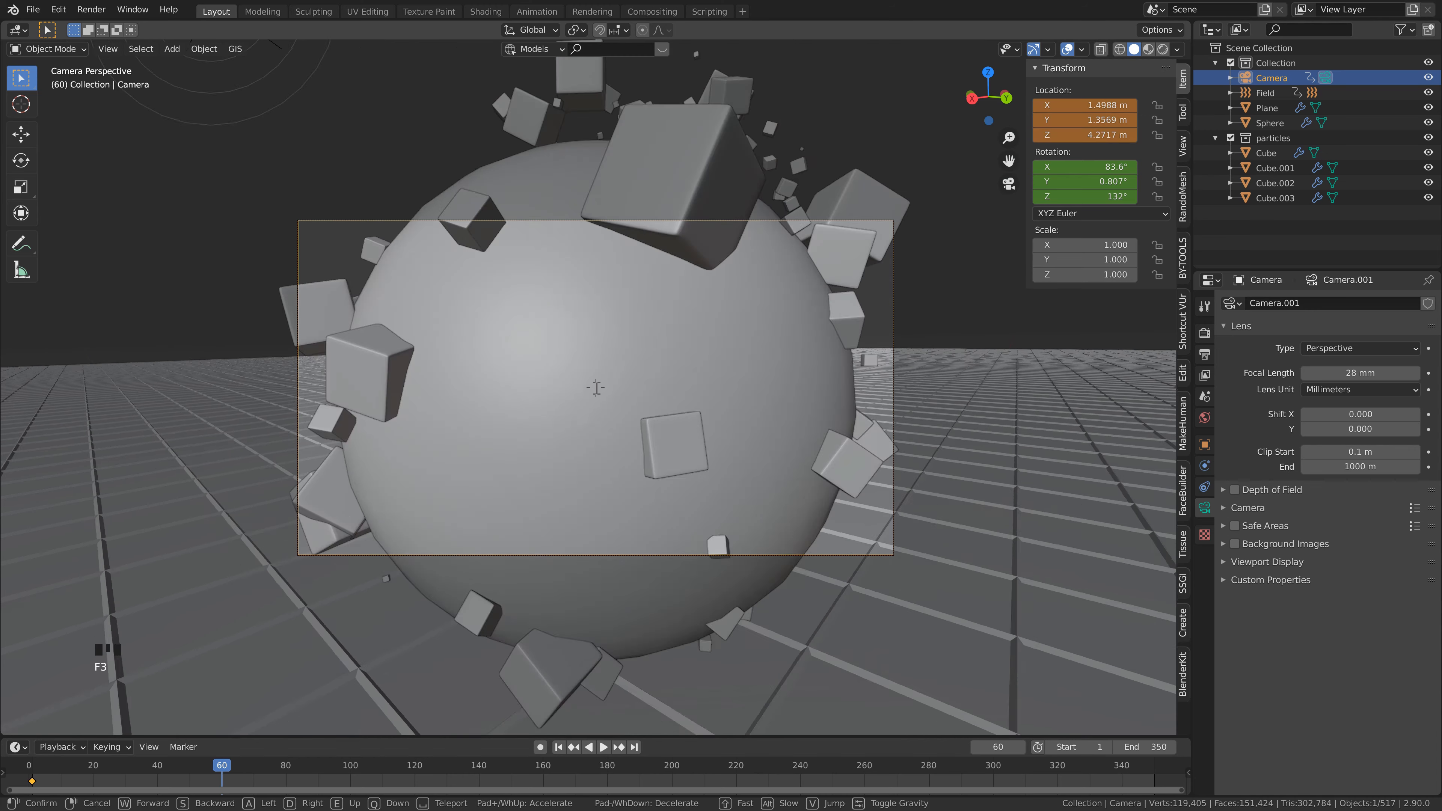
key("s")
key("w")
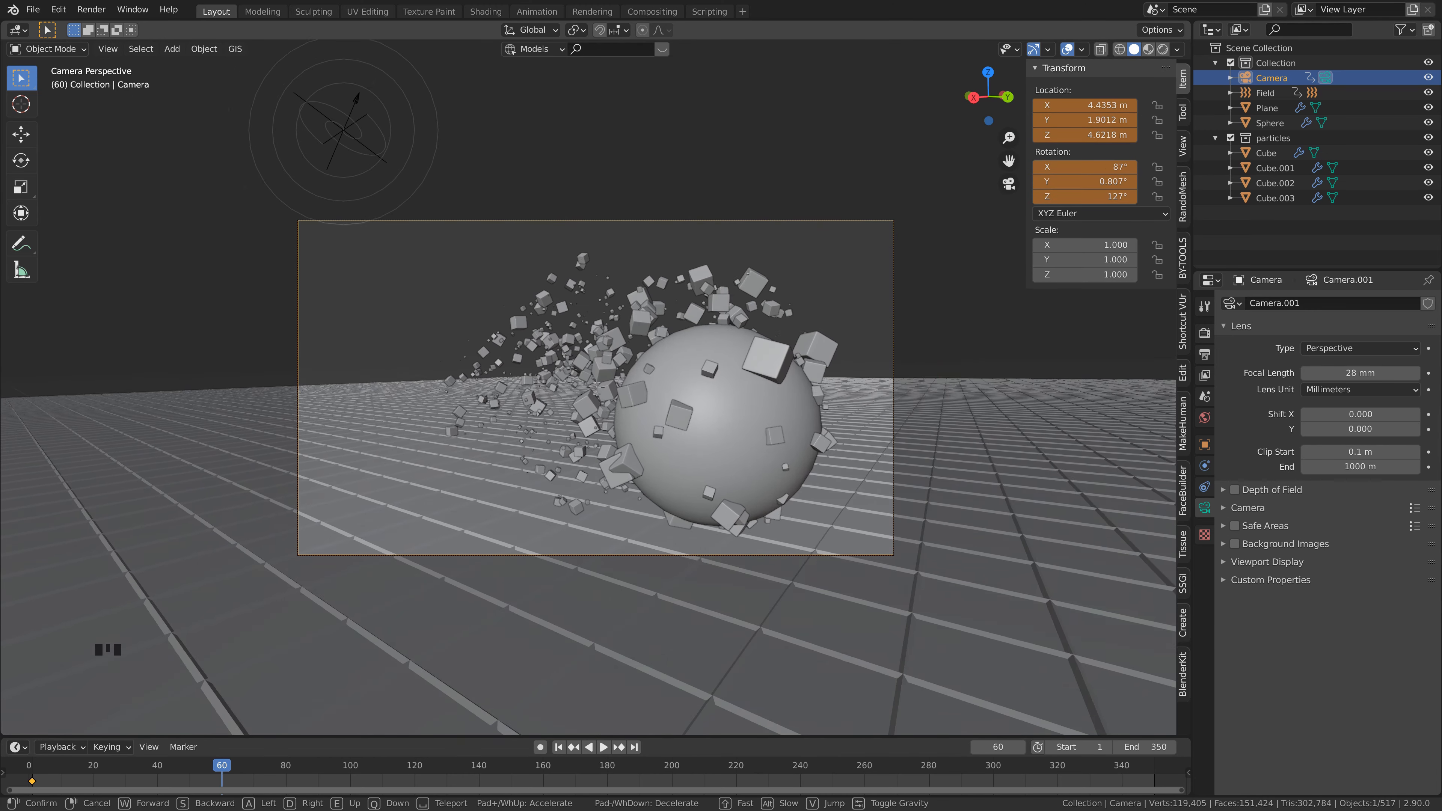
key("e")
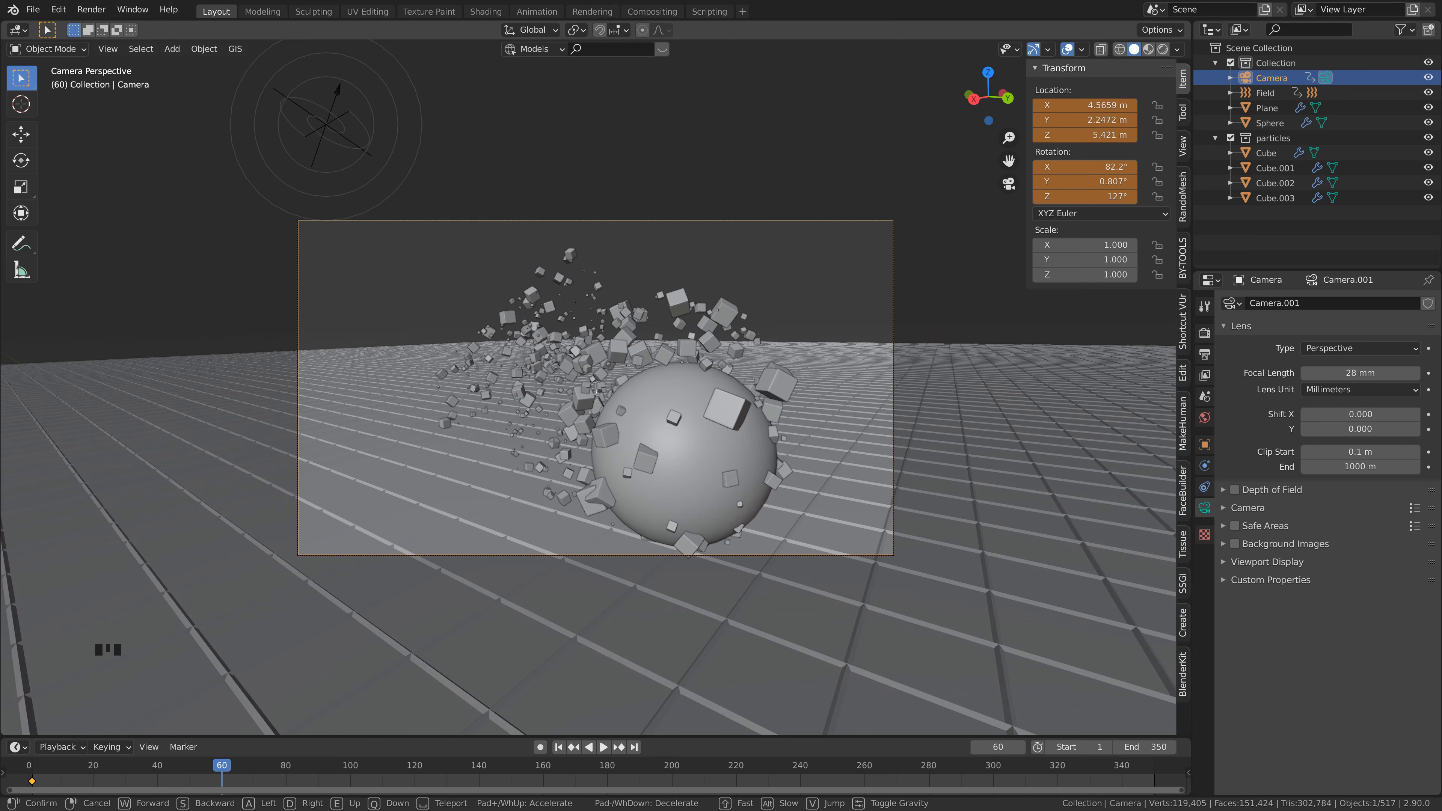
key("s")
key("a")
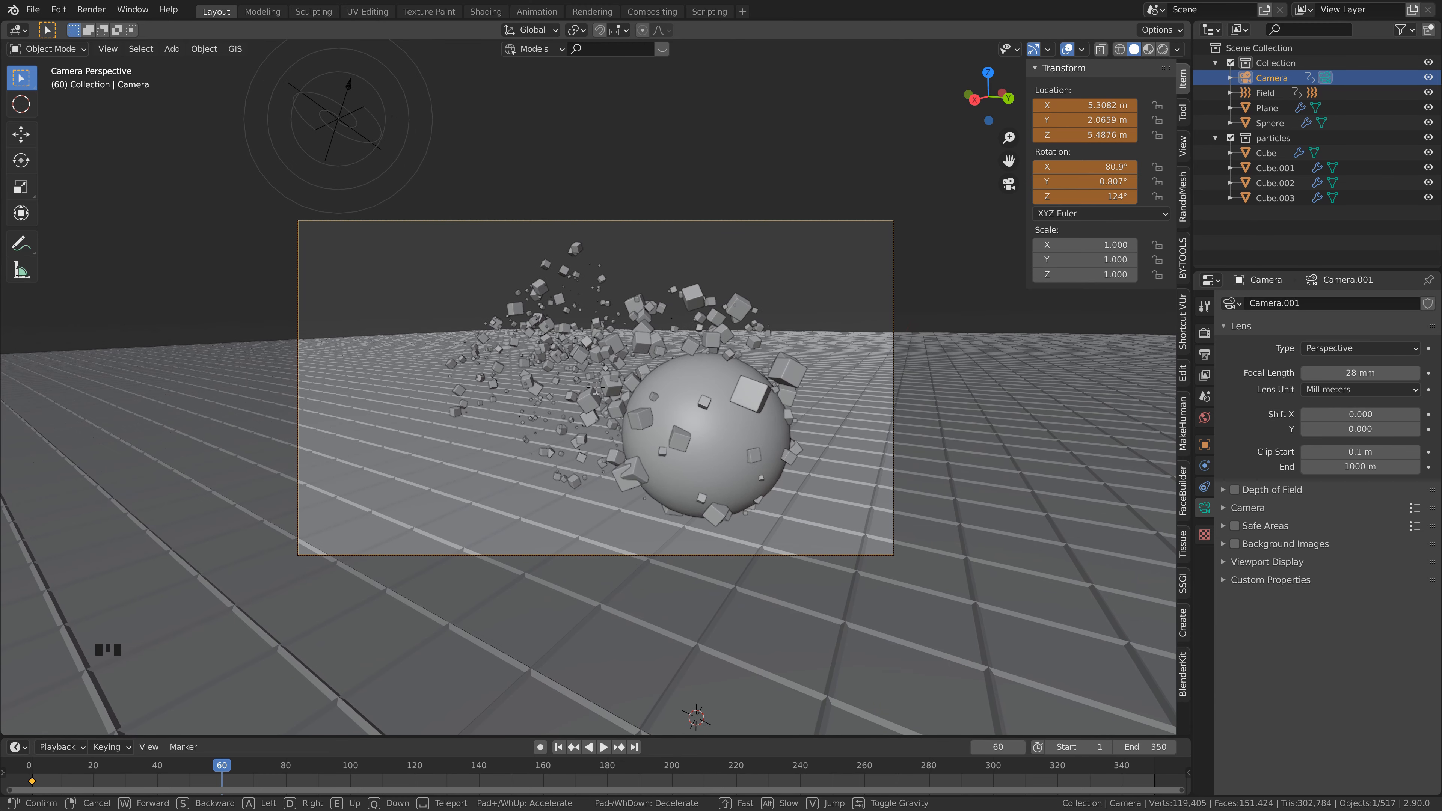
key("q")
left_click(596, 392)
key("i")
left_click(595, 386)
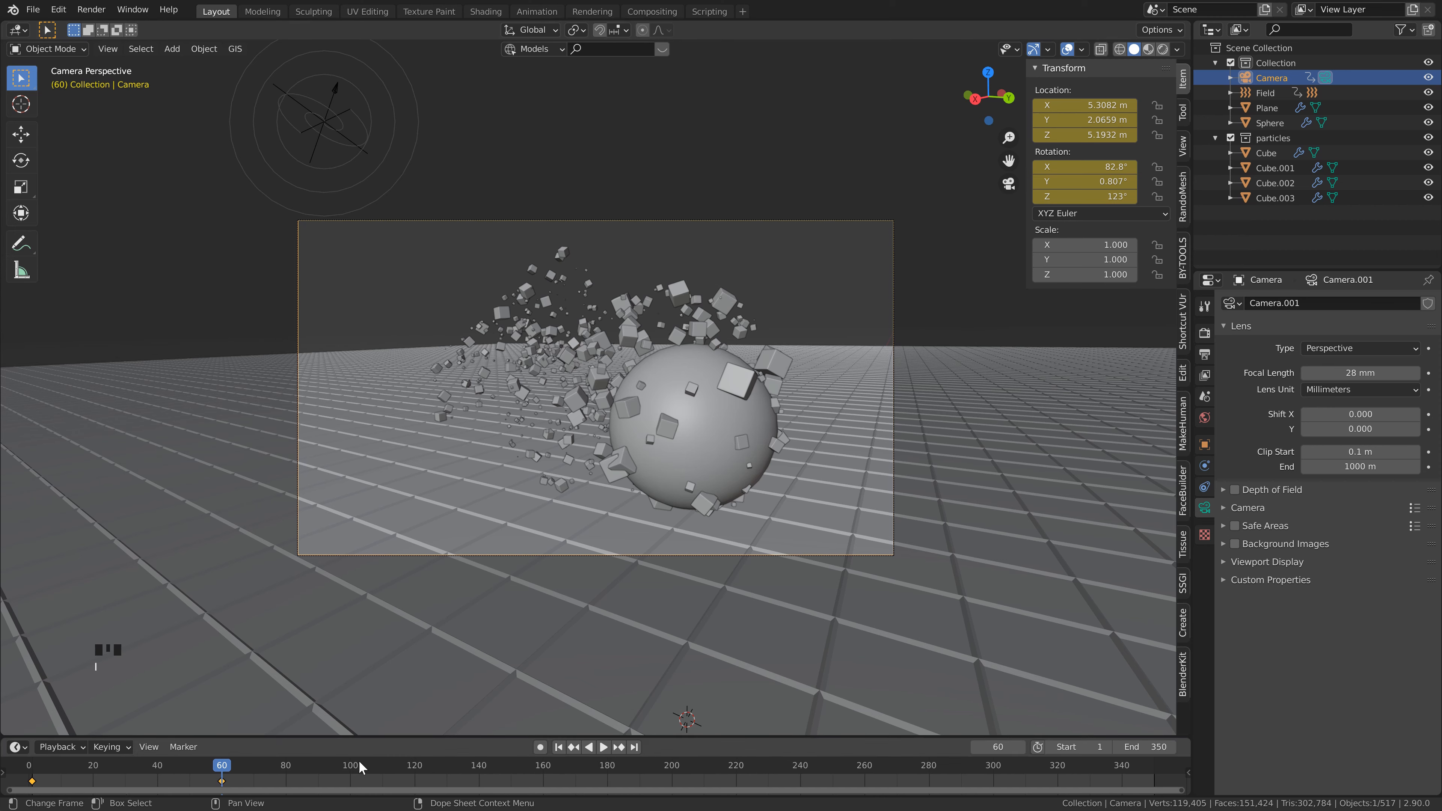
At frame 120, walk the camera to about X 5.6, Y 3.6, Z 6.4 m, looking down on the sphere, and keyframe its location and rotation
left_click(414, 760)
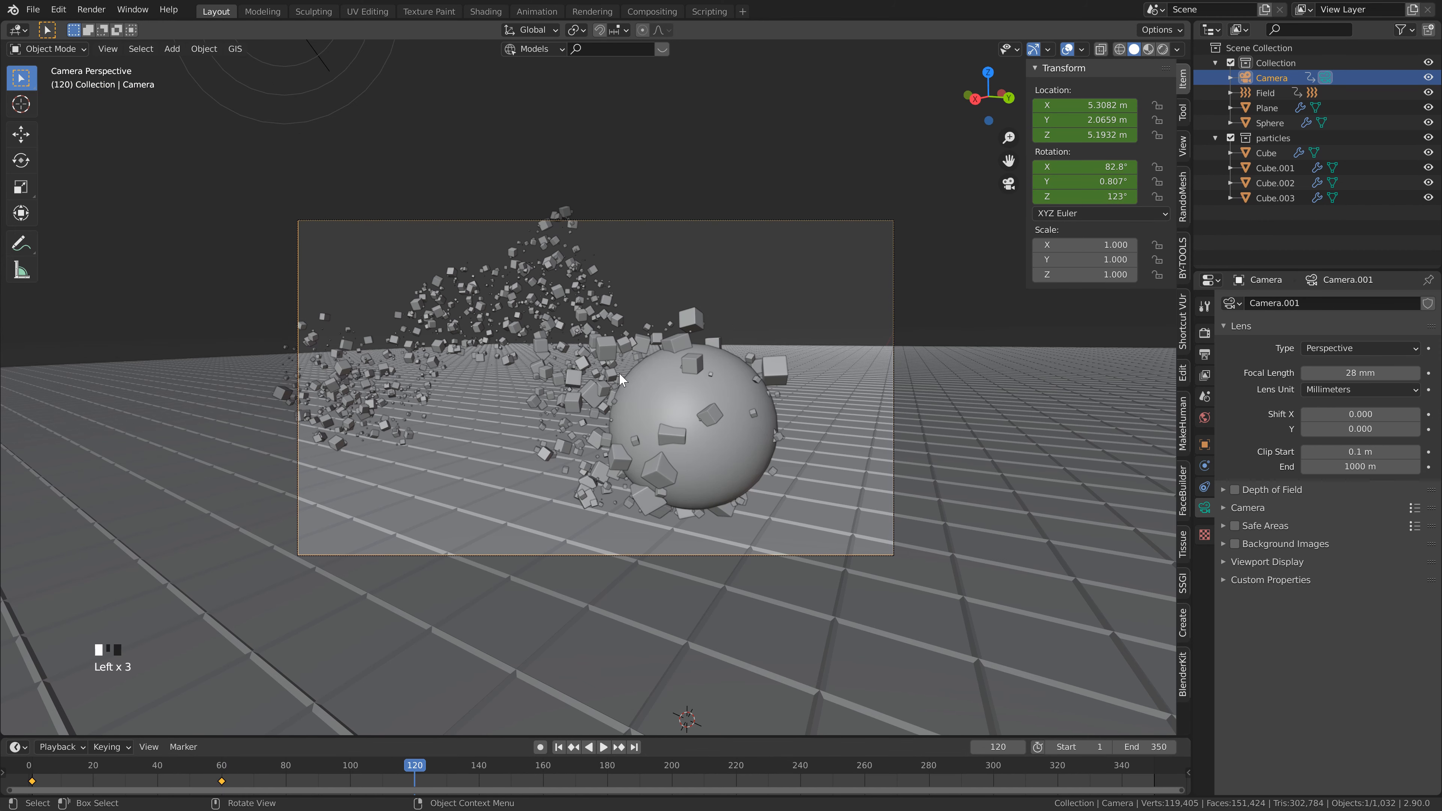
key("F3")
key("Return")
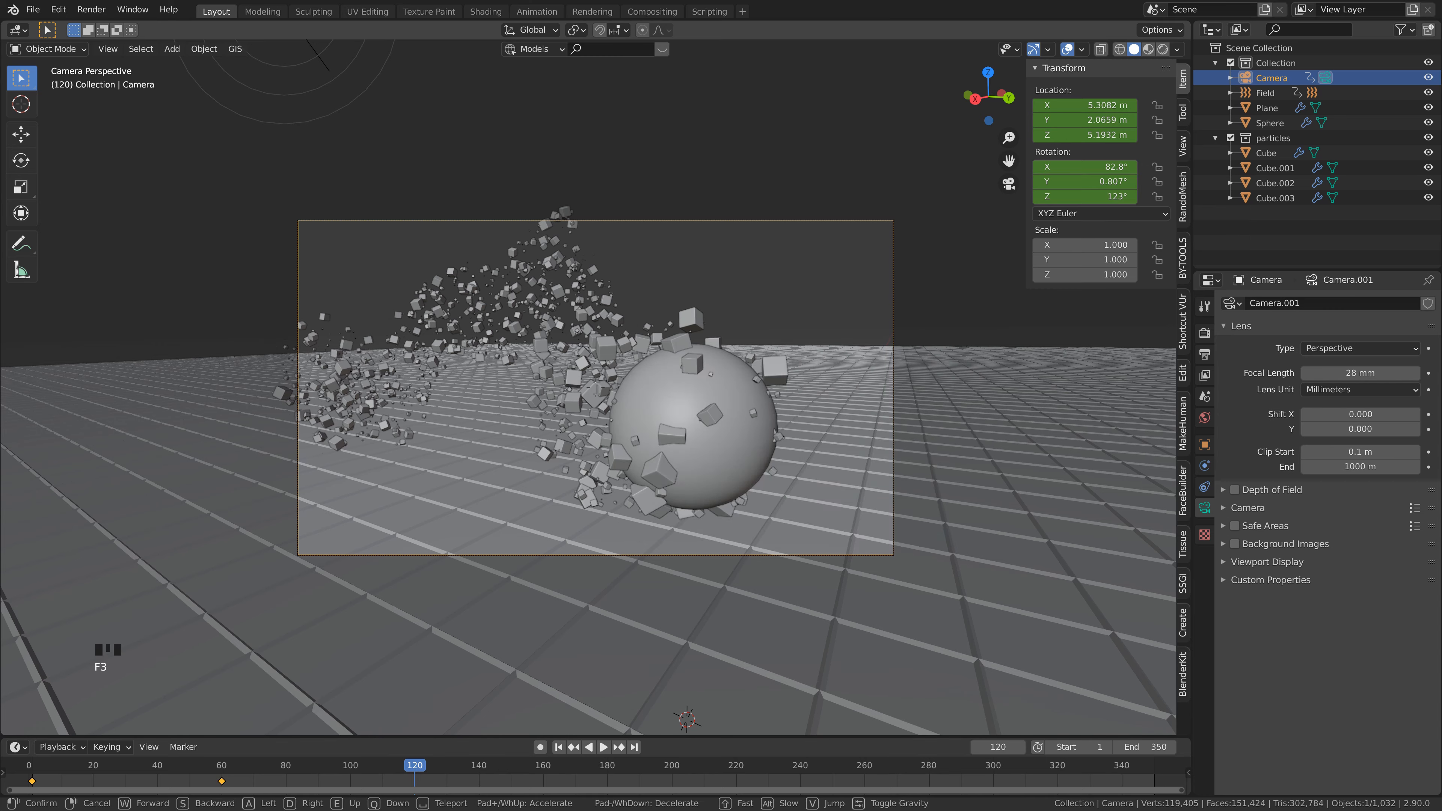
key("d")
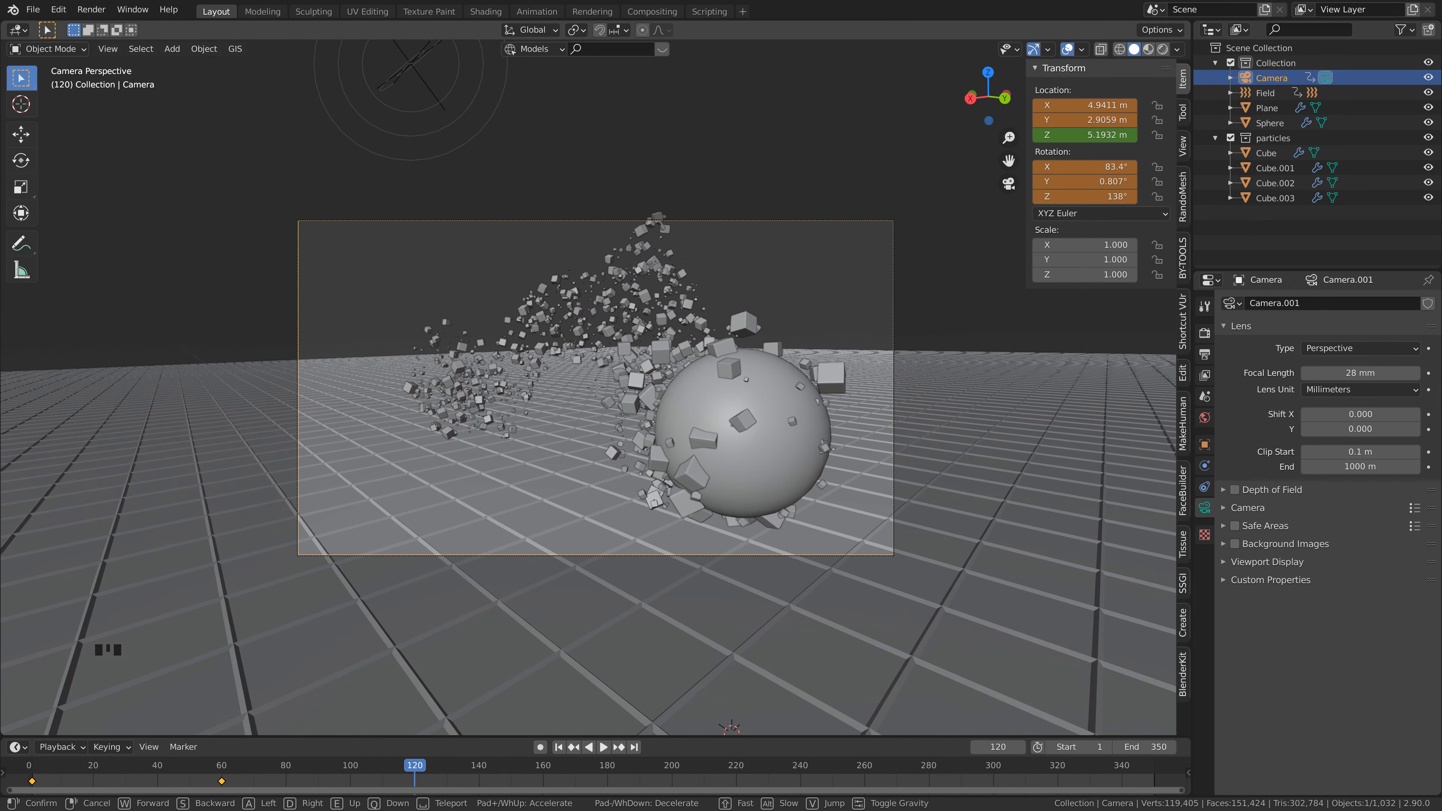
key("e")
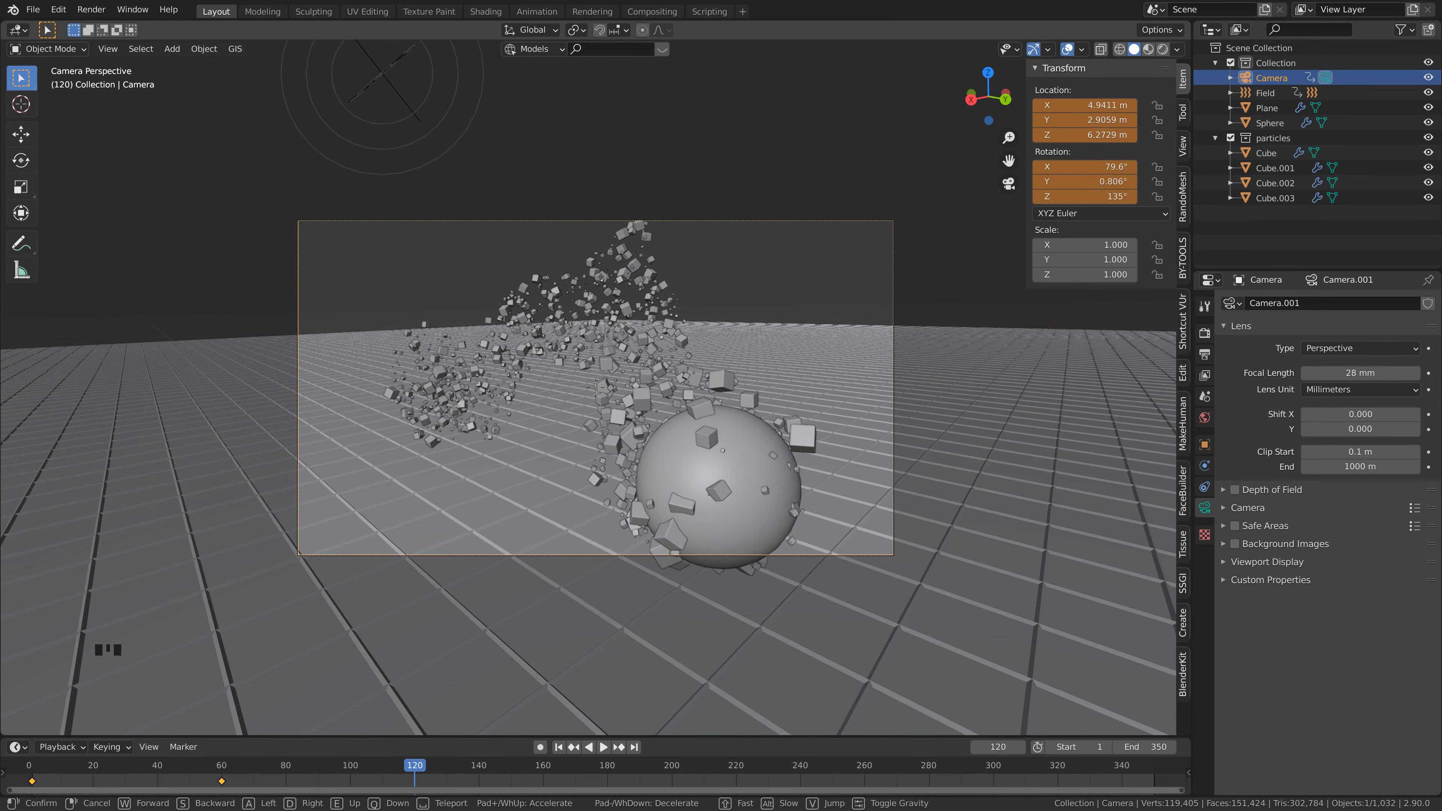
key("s")
left_click(596, 387)
key("i")
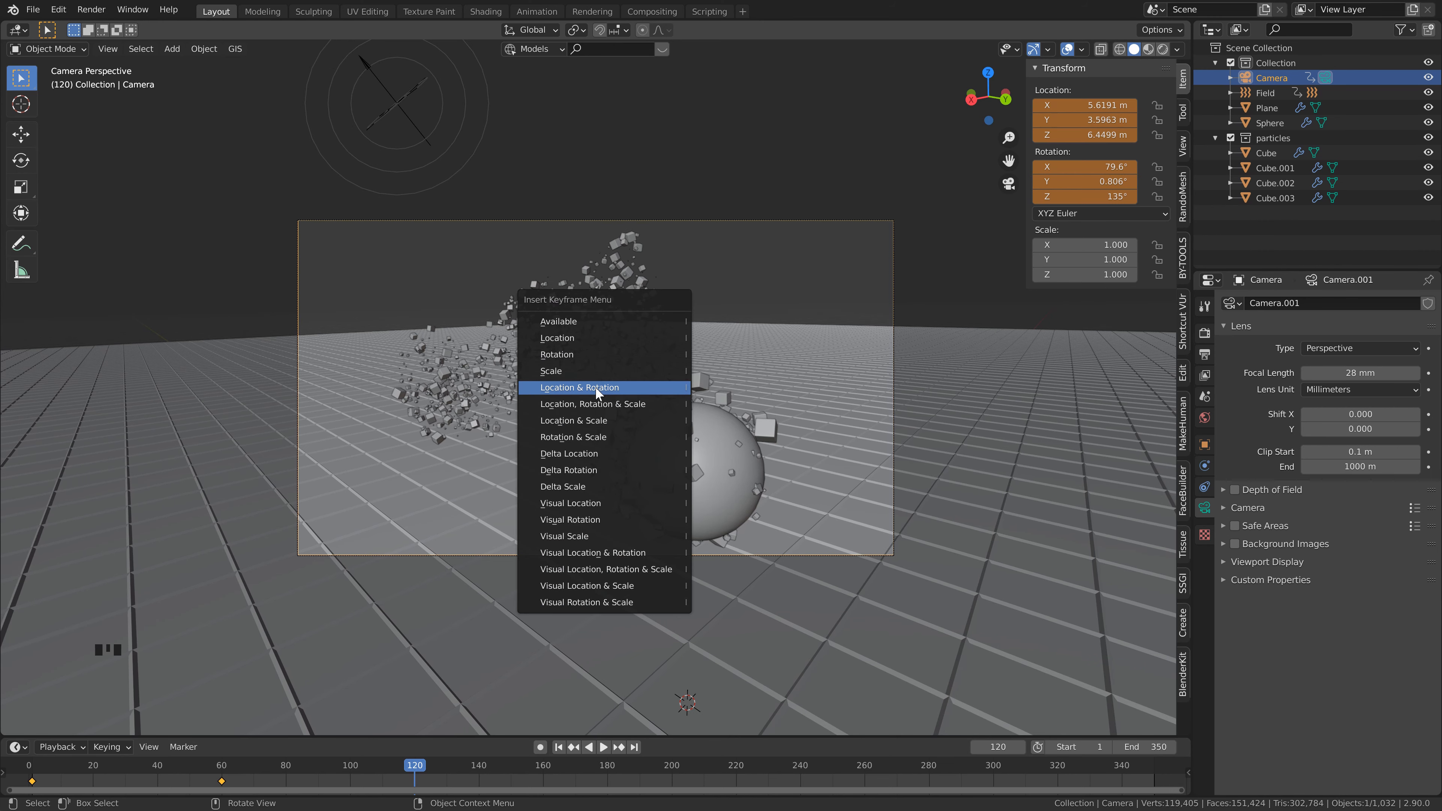
left_click(594, 387)
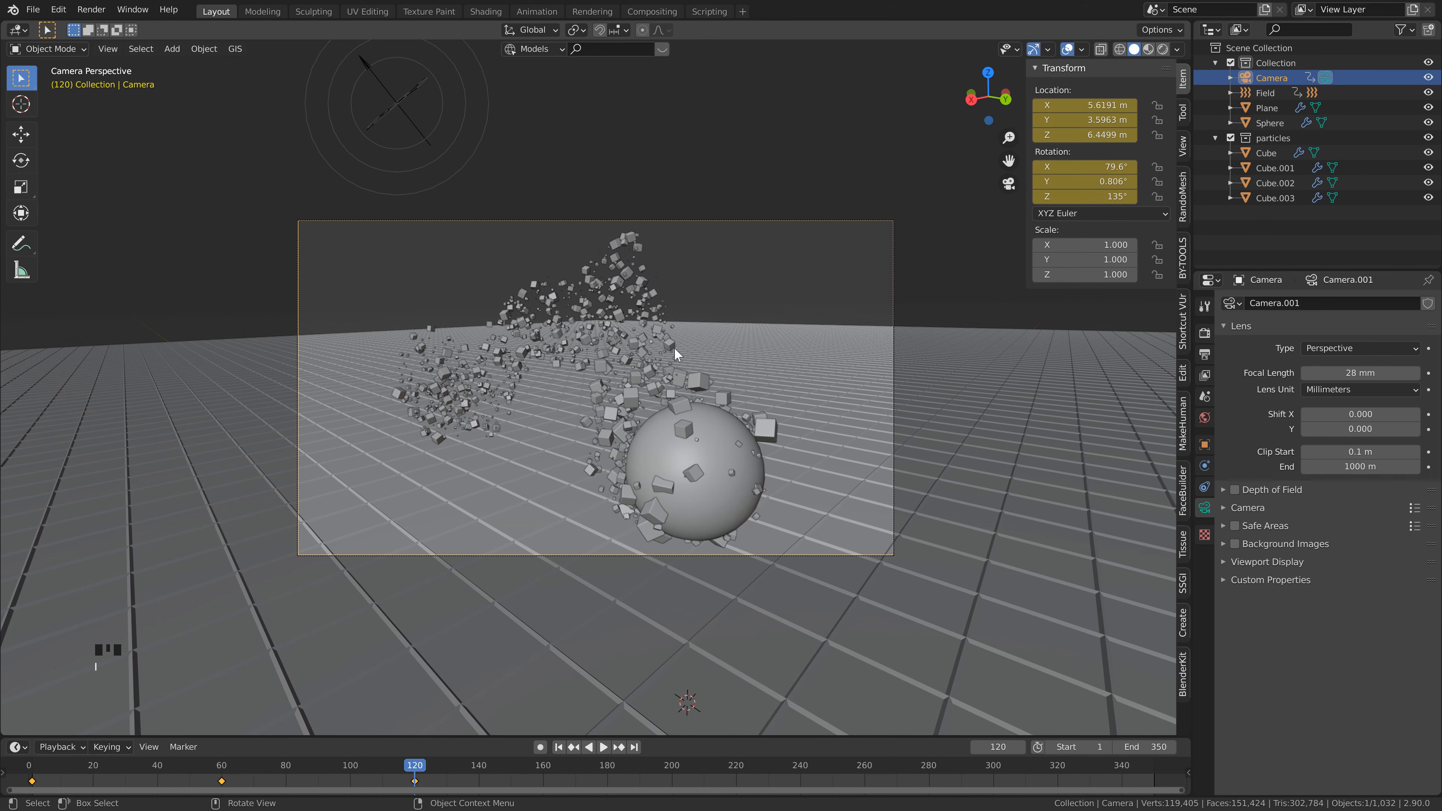
At frame 160, walk the camera to about X 4.6, Y 4.8, Z 7.0 m and keyframe its location and rotation
left_click(542, 763)
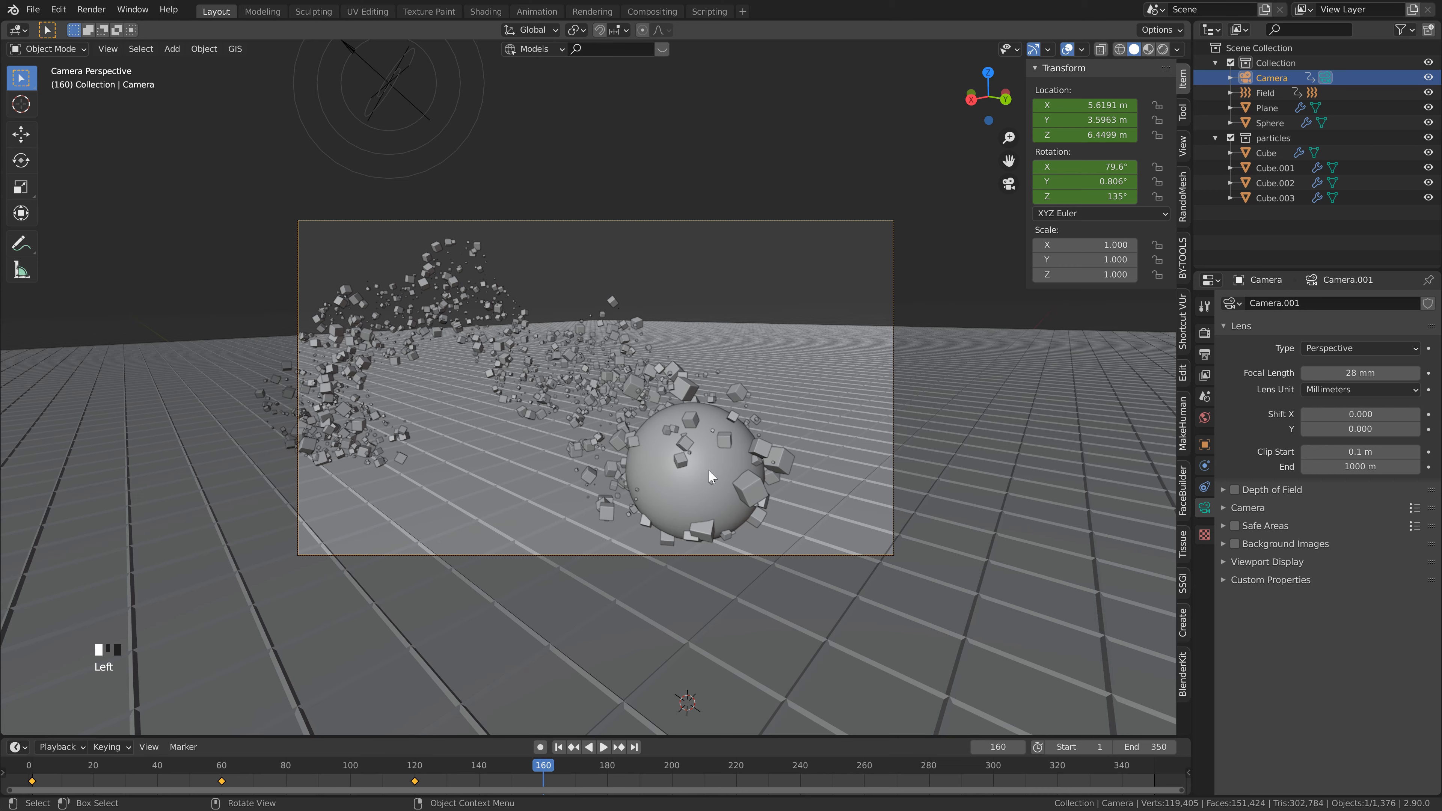
key("F3")
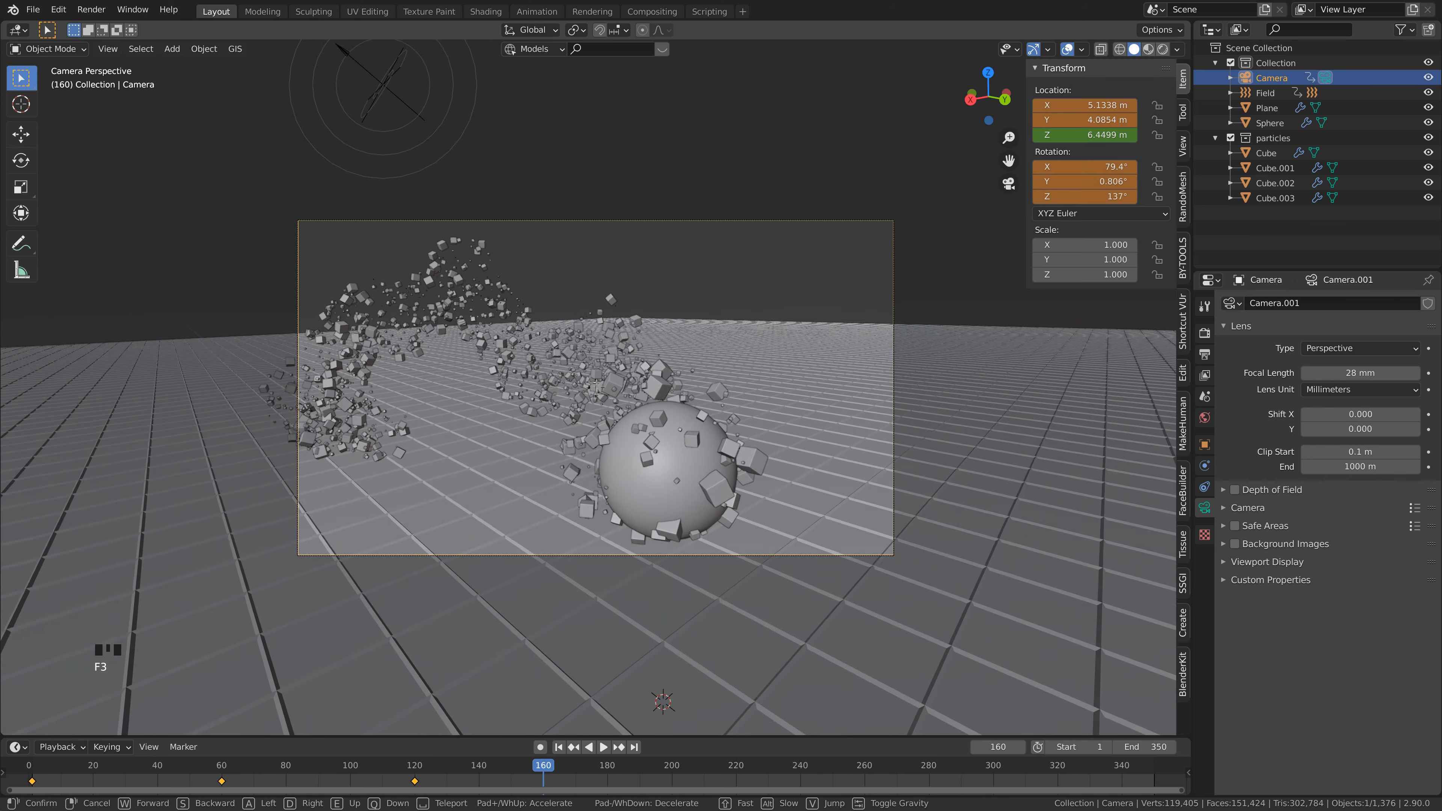
key("s")
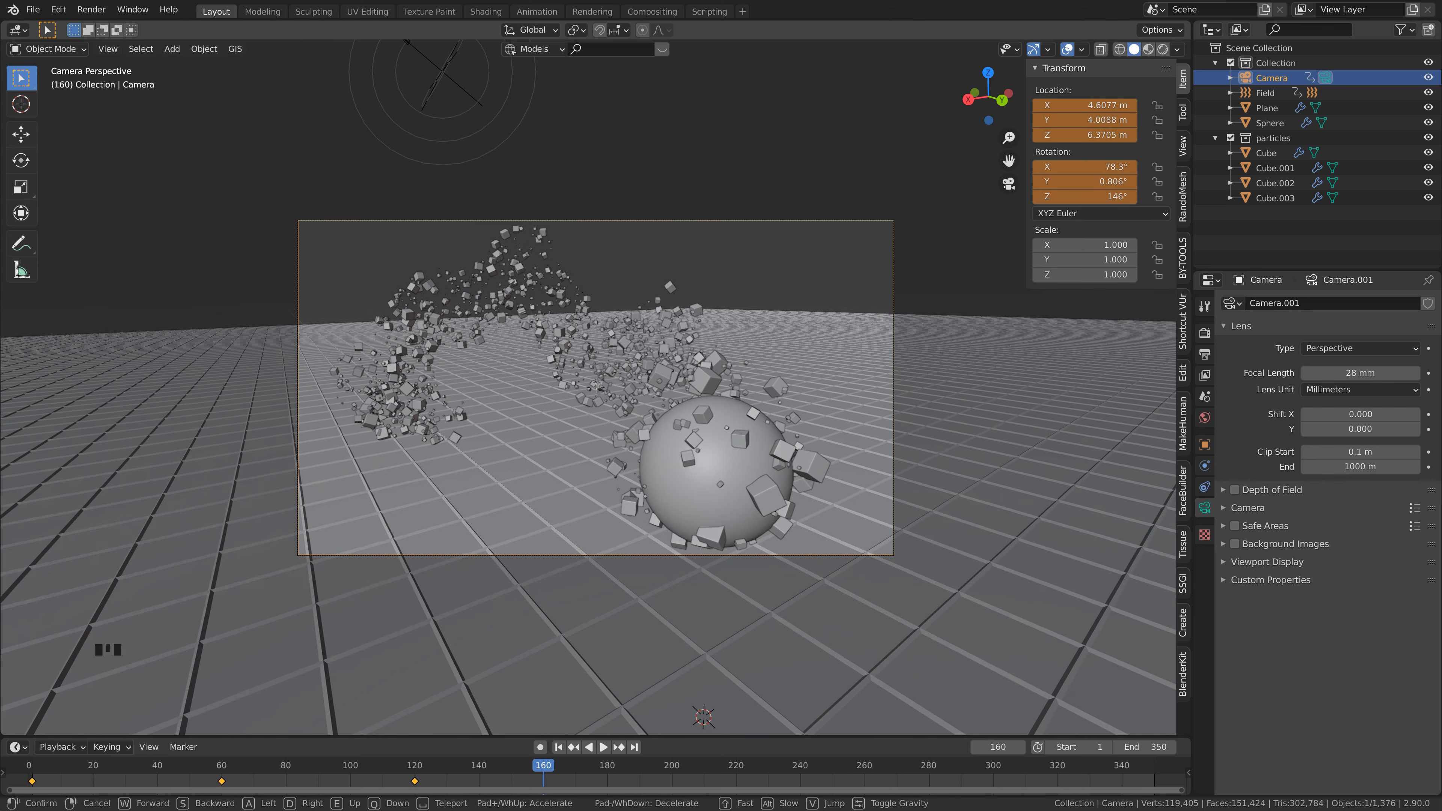
key("e")
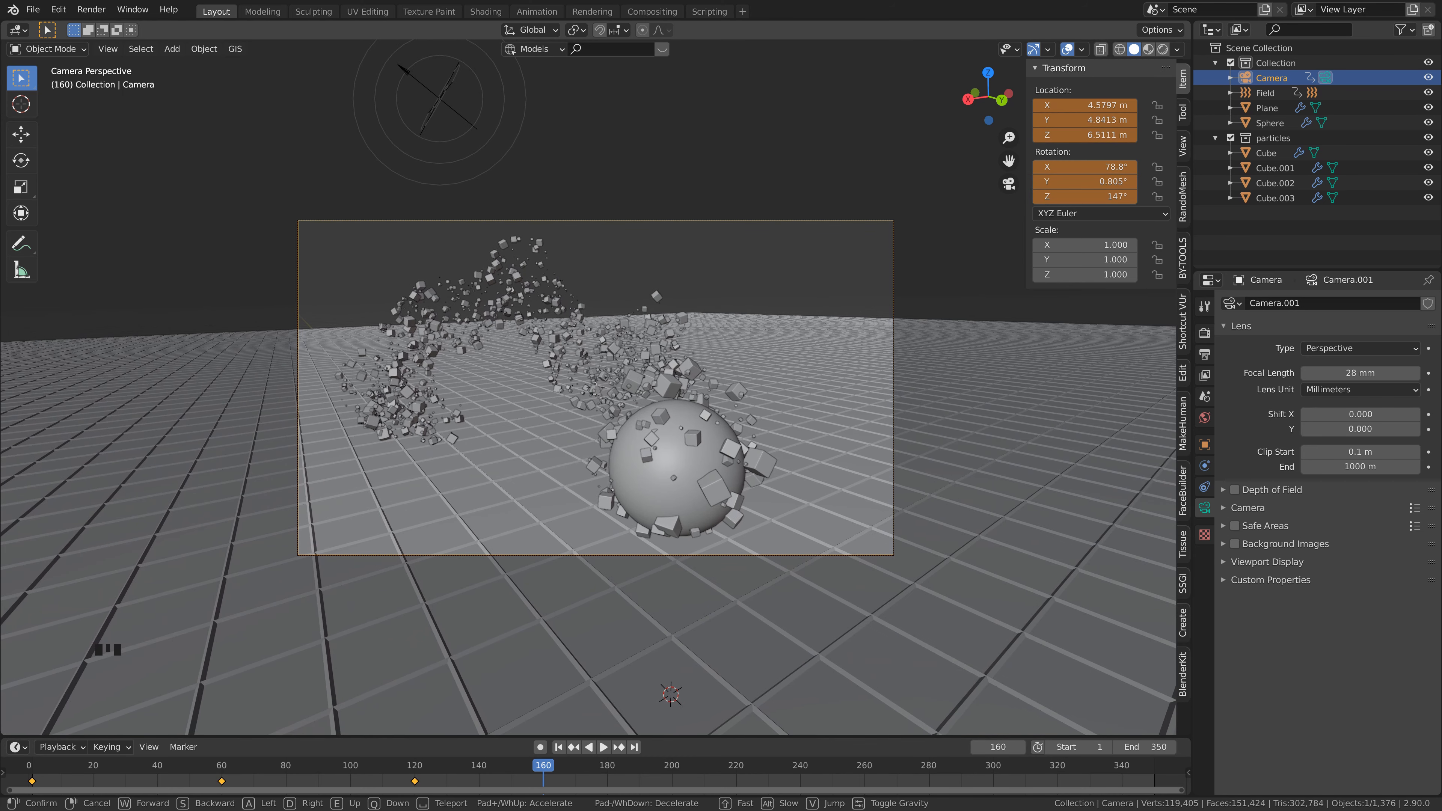
key("w")
left_click(595, 386)
key("i")
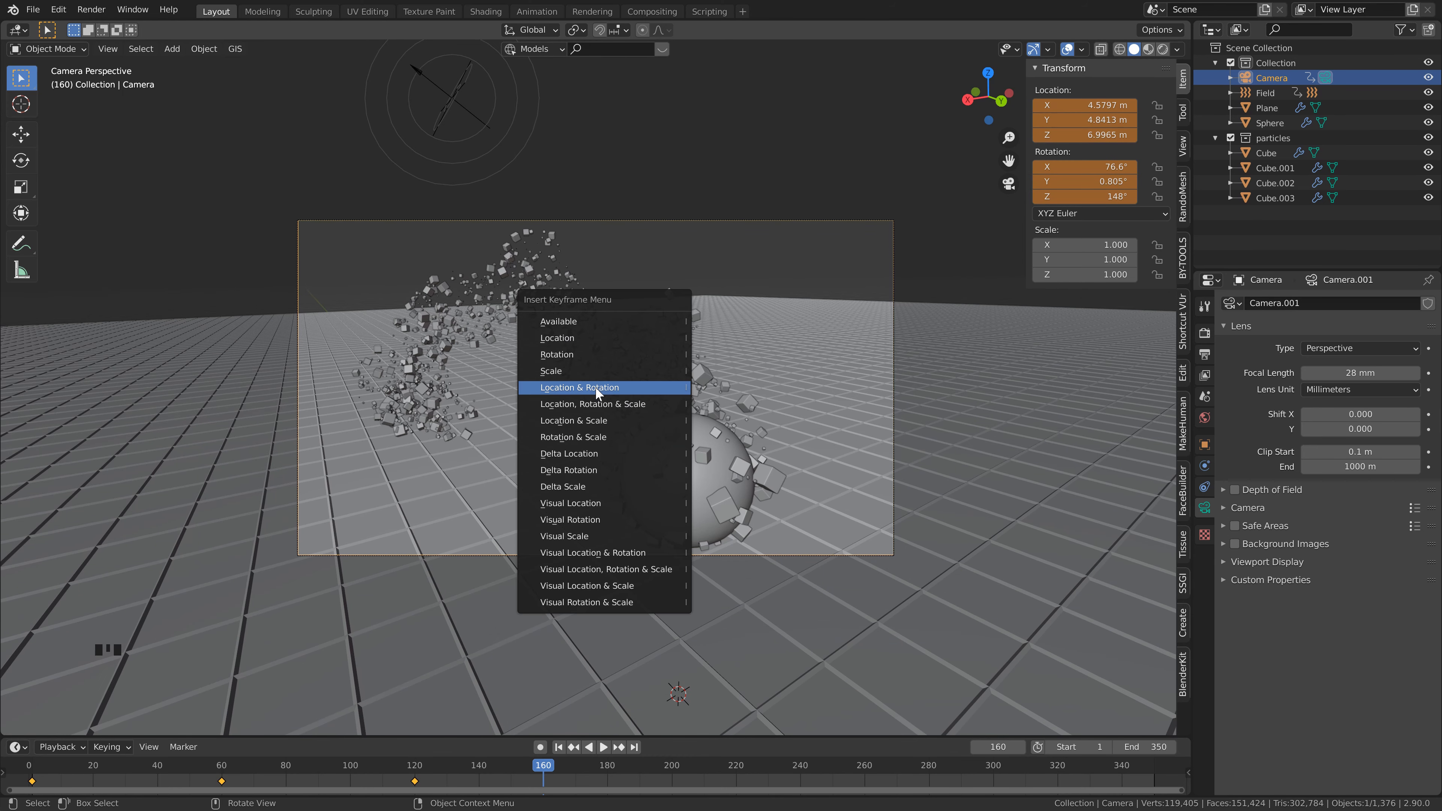
left_click(594, 386)
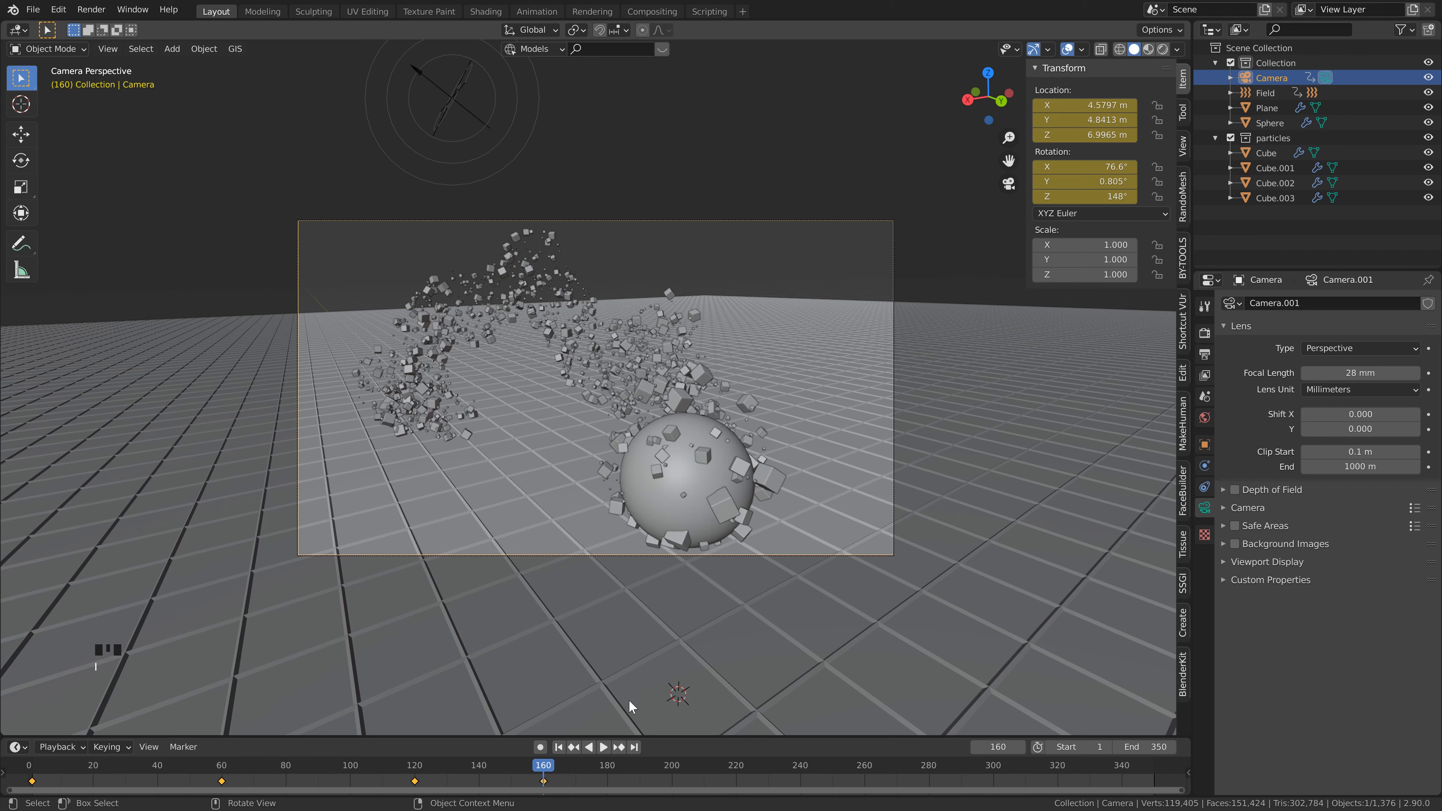
At frame 179, walk the camera sideways to about X 12.2, Y -6.8, Z 6.7 m, framing the cube stream, and keyframe location and rotation
left_click(604, 764)
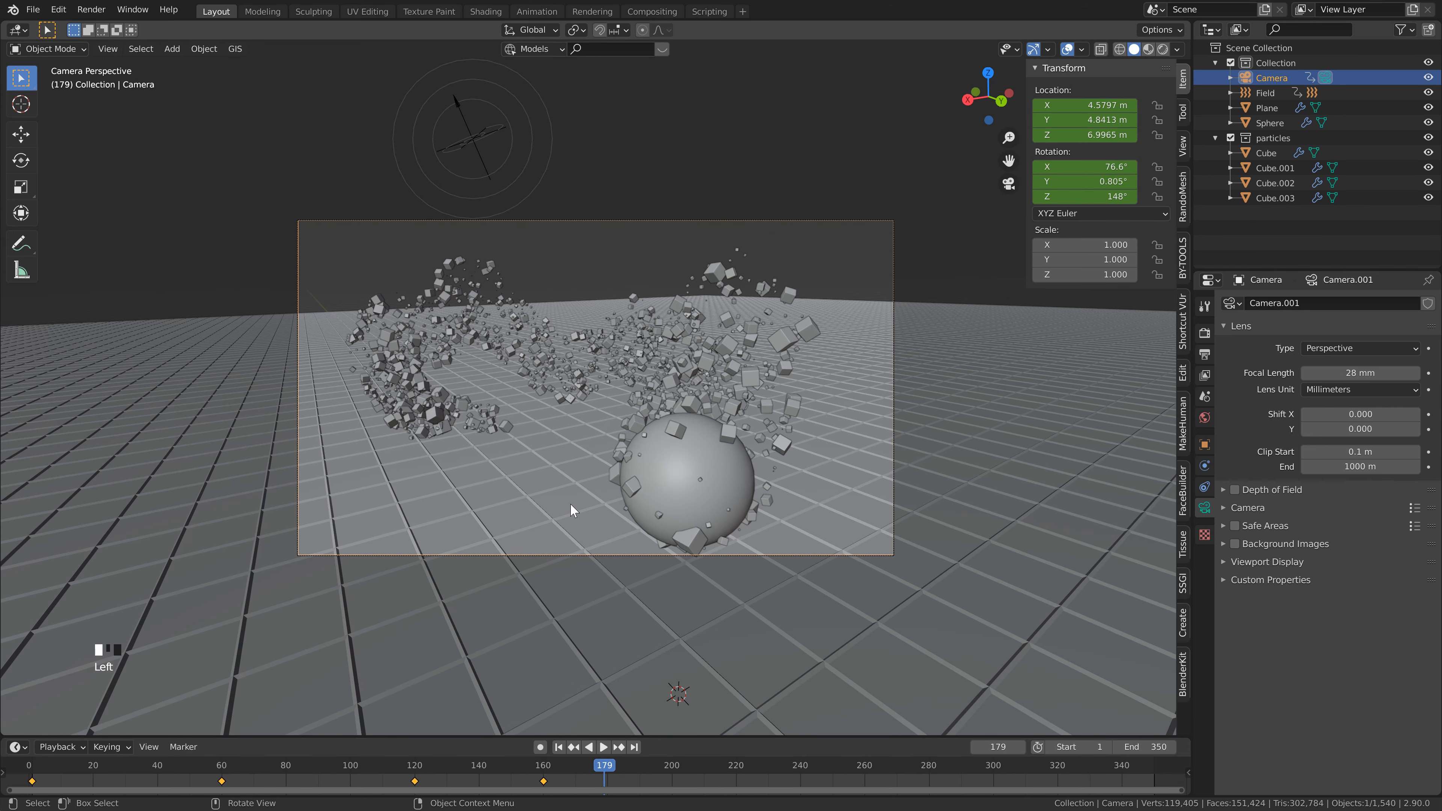
key("F3")
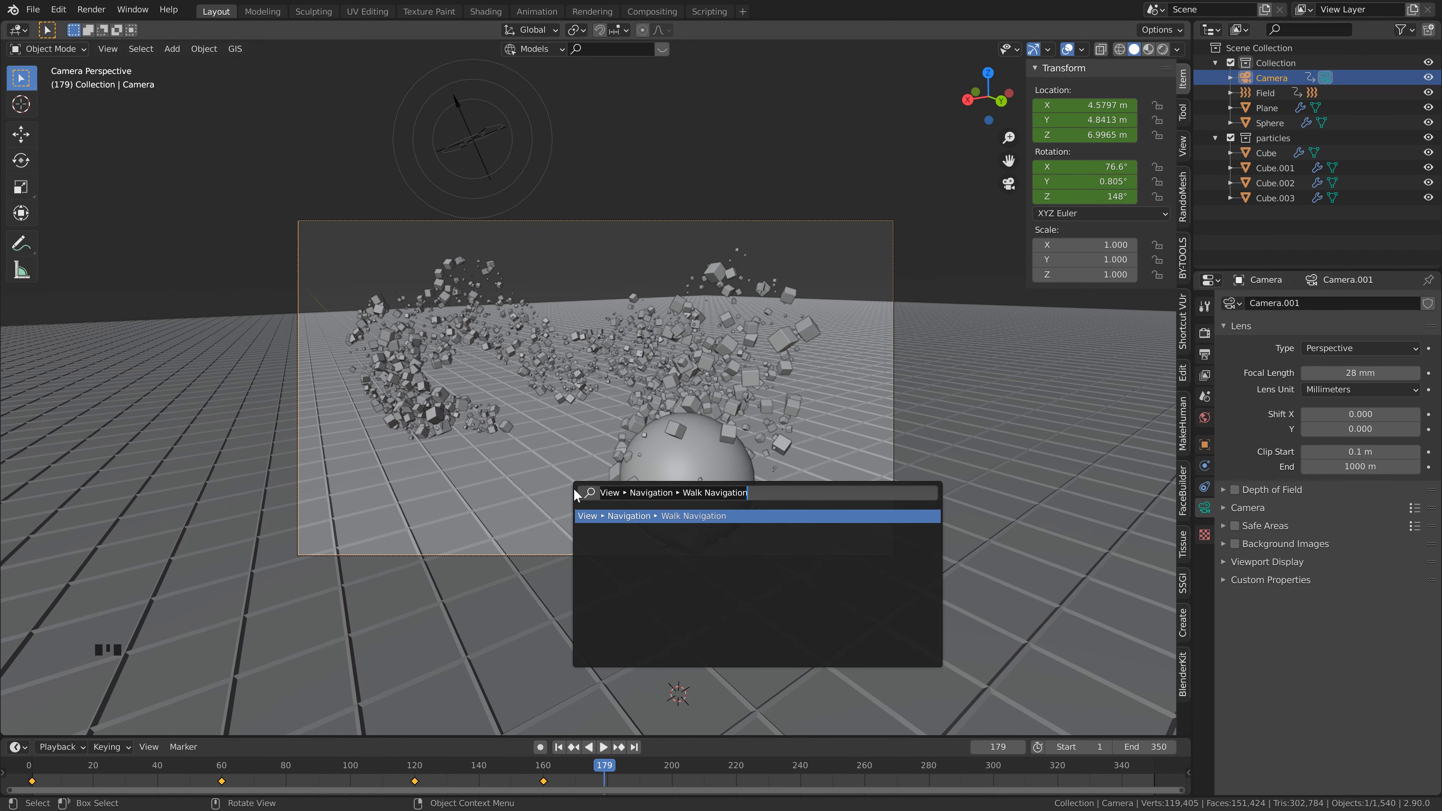
key("Return")
key("a")
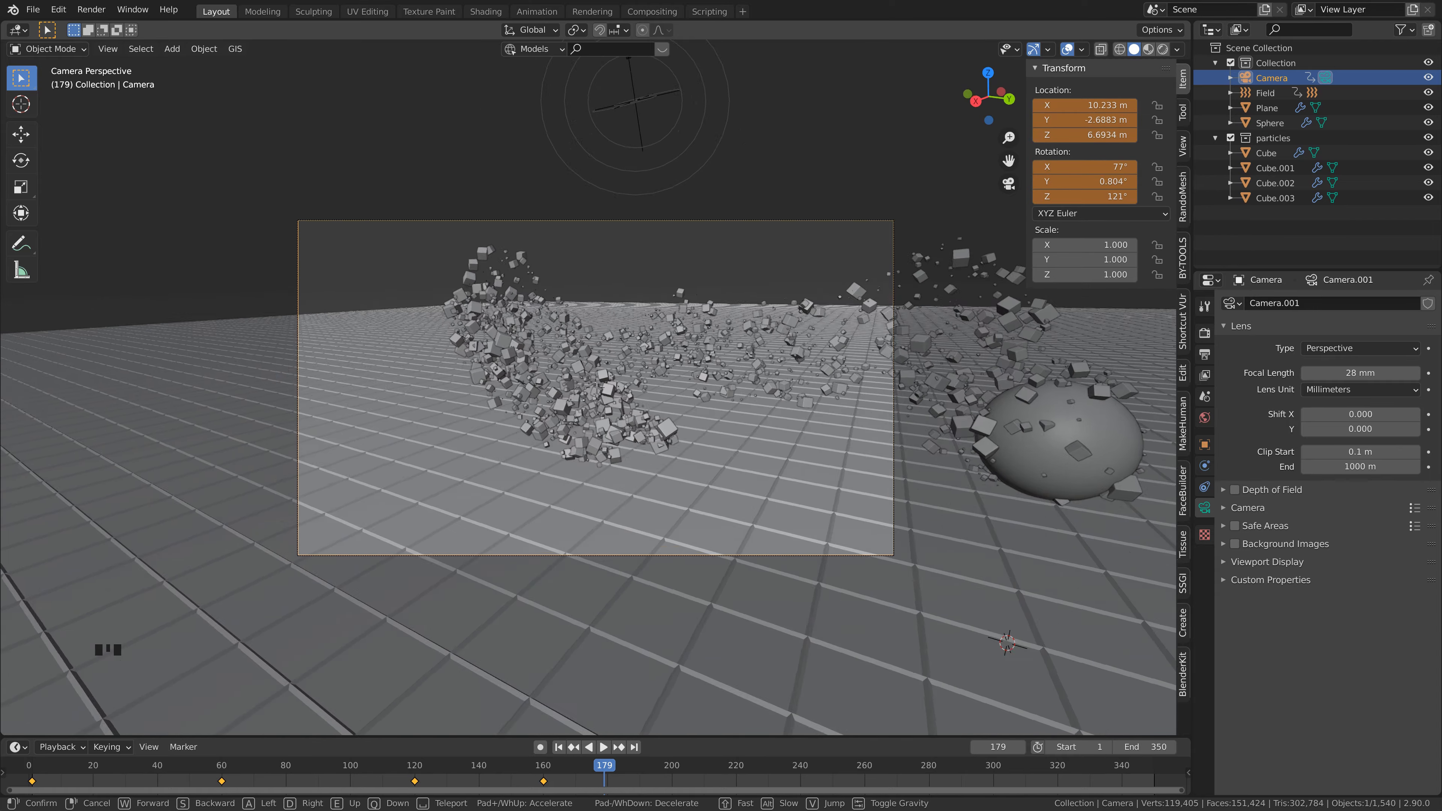
key("a")
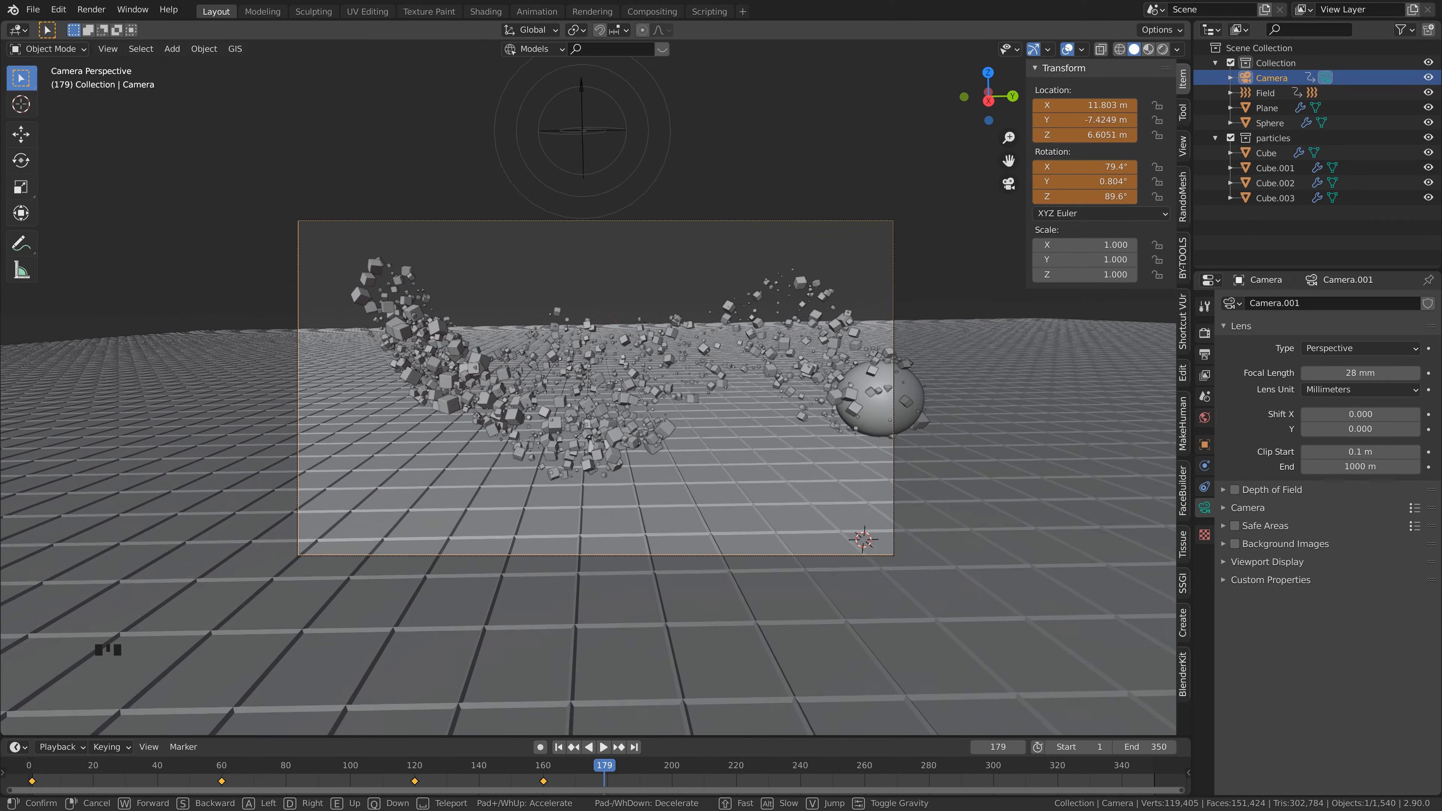
key("d")
left_click(563, 435)
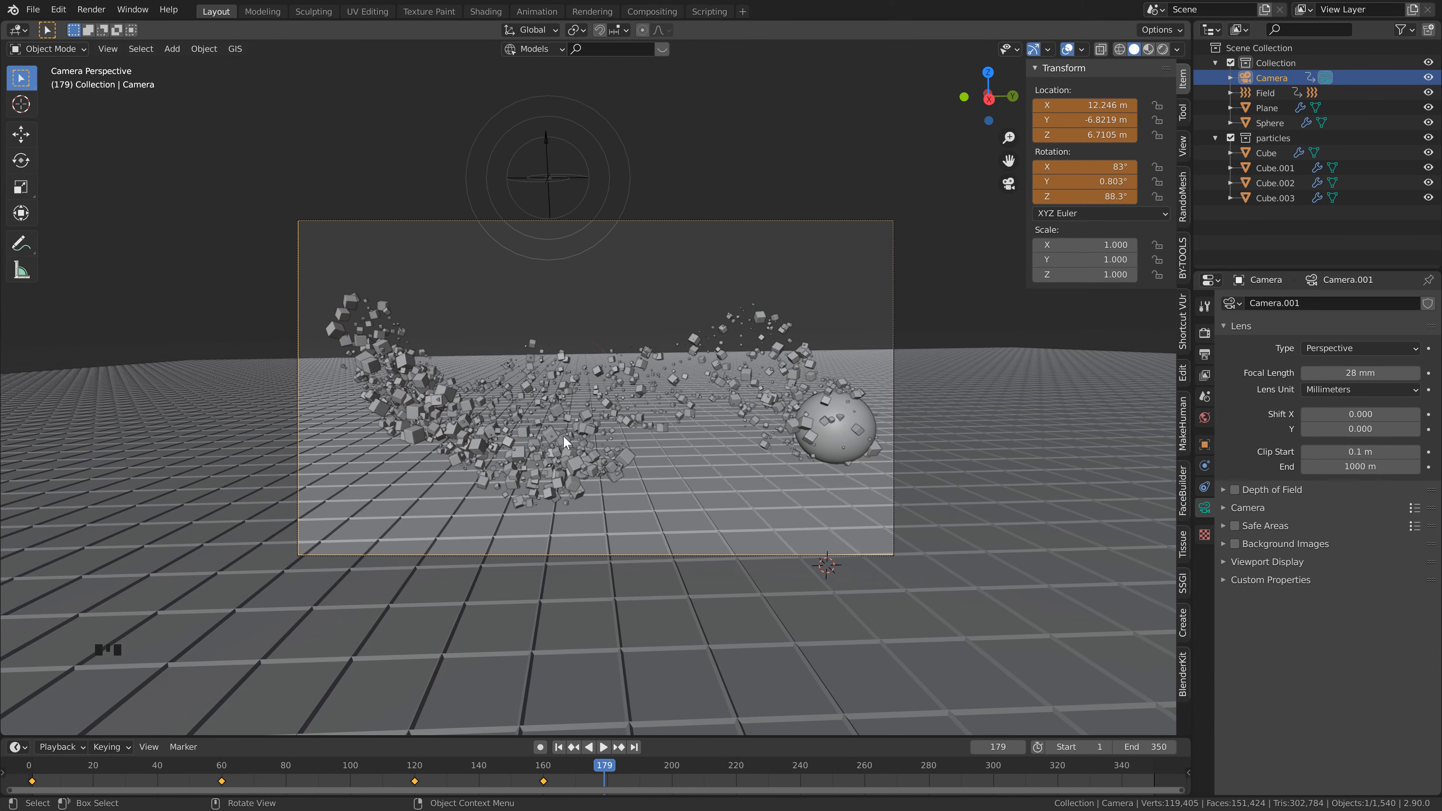
key("i")
left_click(593, 364)
Shift the camera keyframe at frame 179 to frame 180 and play back the camera move from frame 126
double_click(606, 781)
left_click_drag(606, 781, 606, 782)
left_click(435, 772)
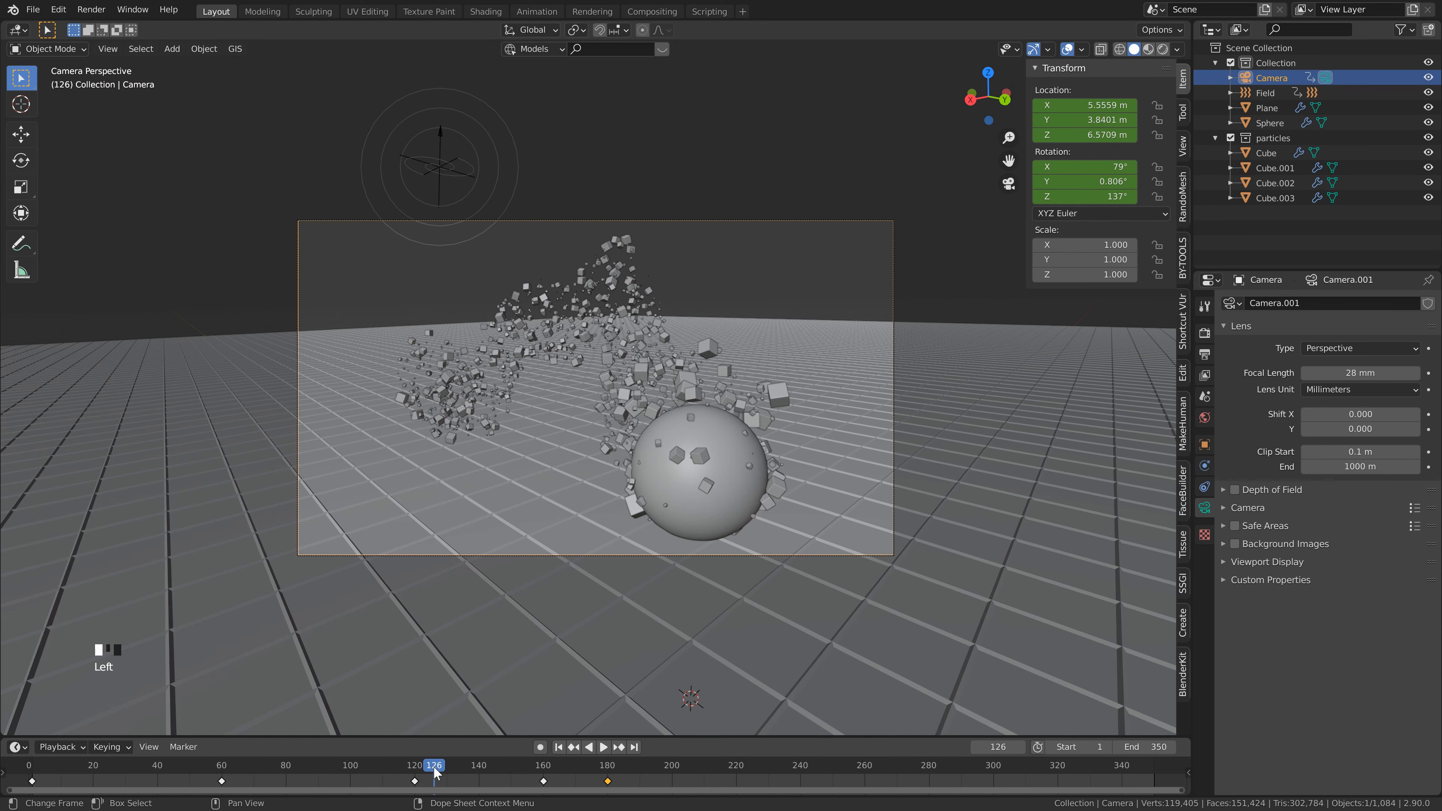
key("space")
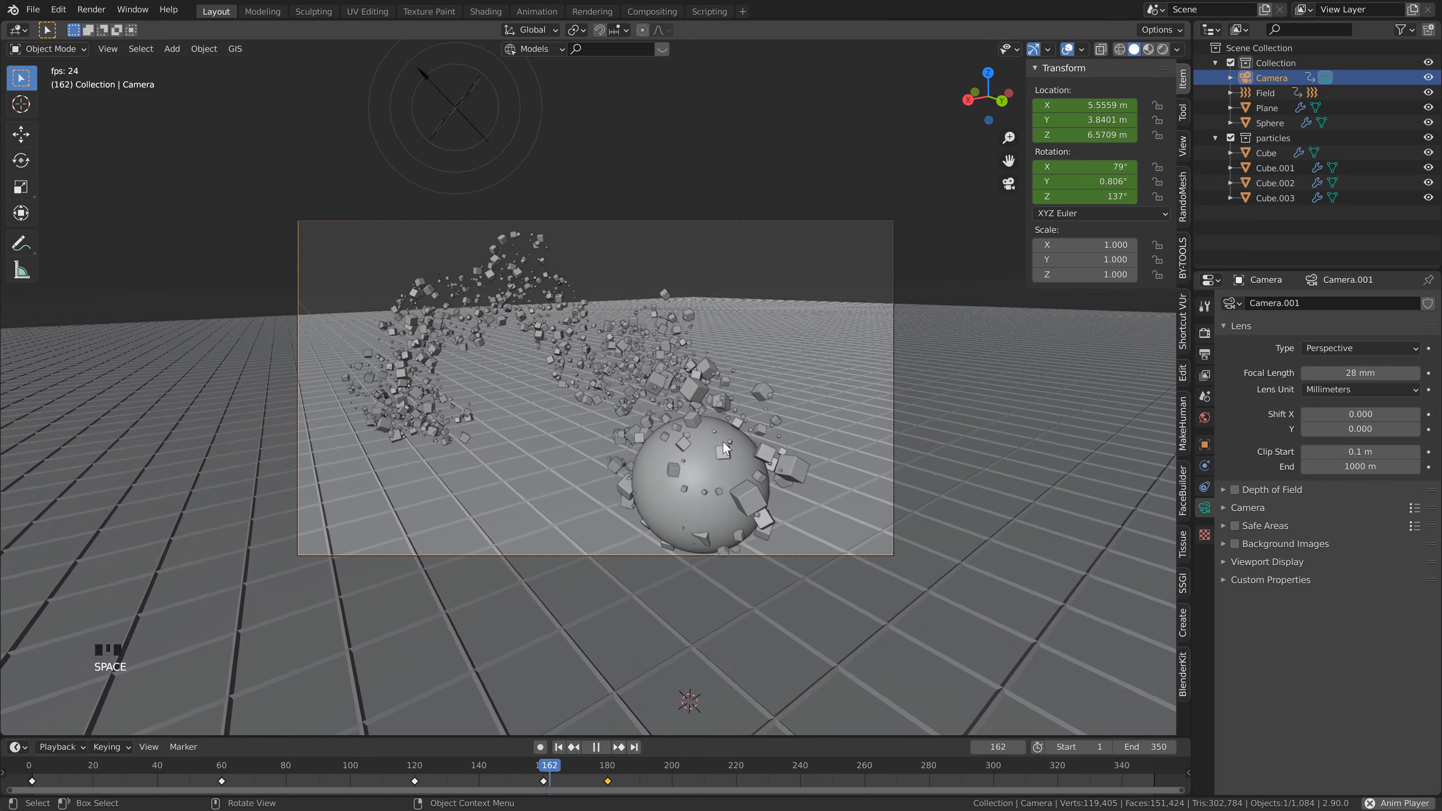
key("space")
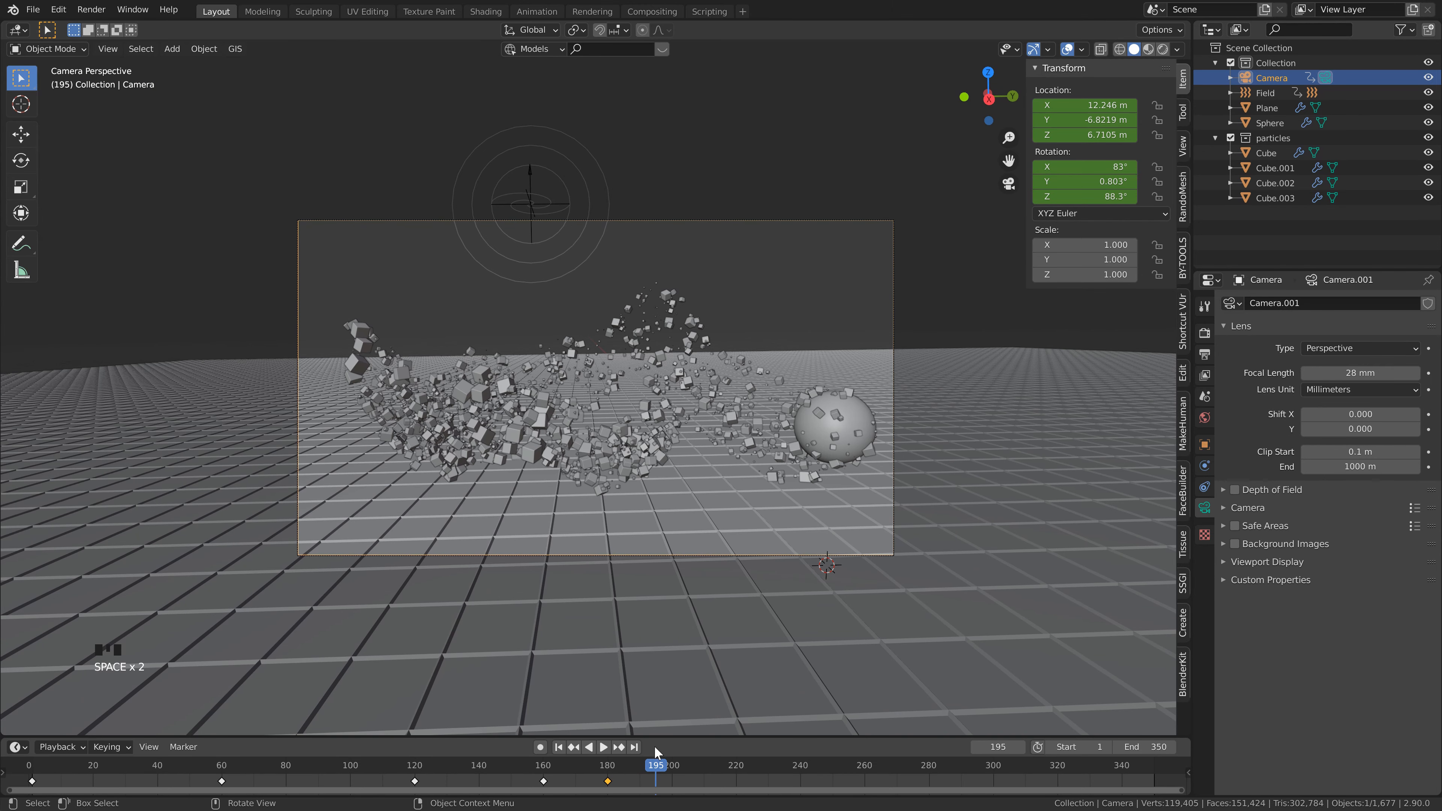
At frame 220, walk the camera to about X 11.3, Y -9.5, Z 6.6 m and keyframe its location and rotation
left_click_drag(660, 772, 736, 777)
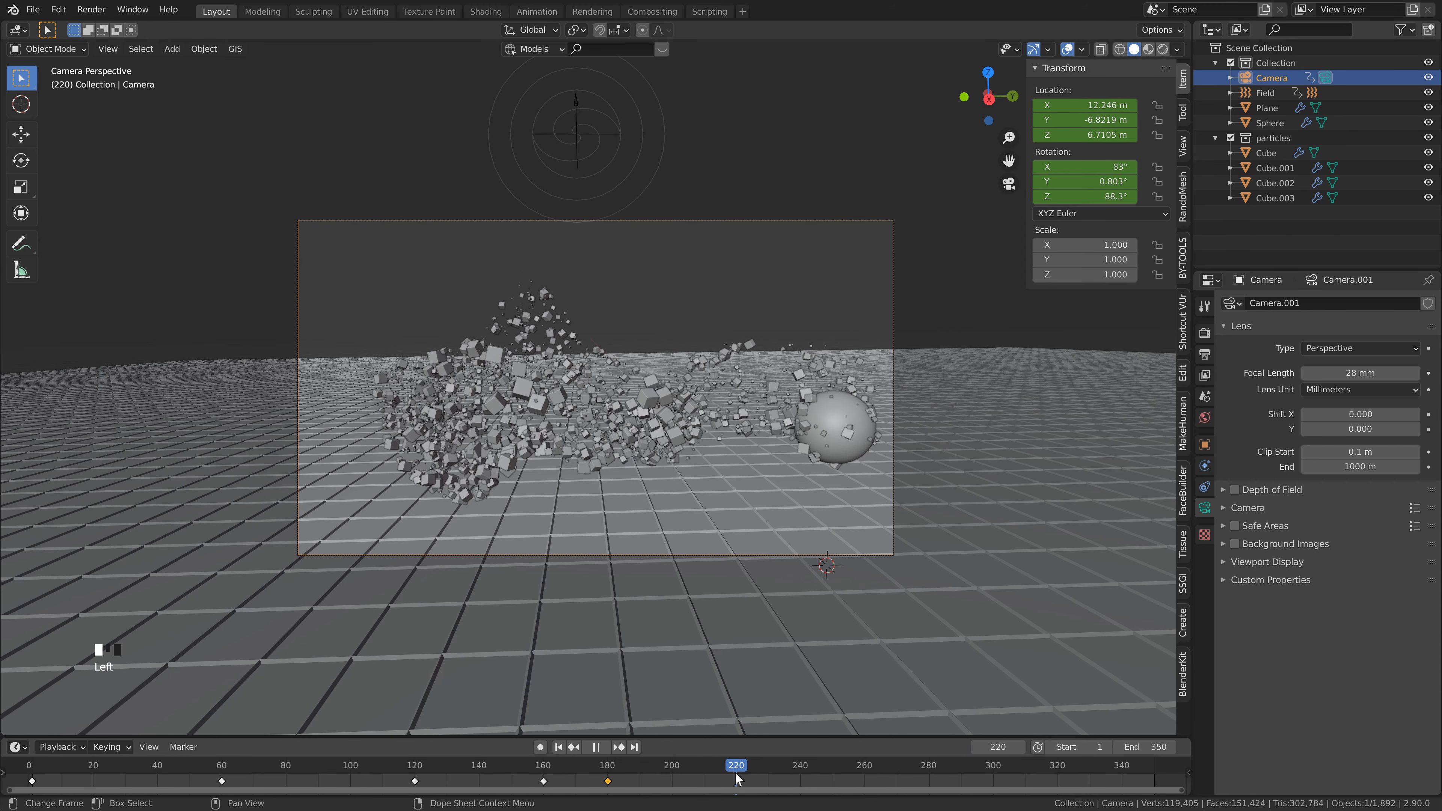
key("F3")
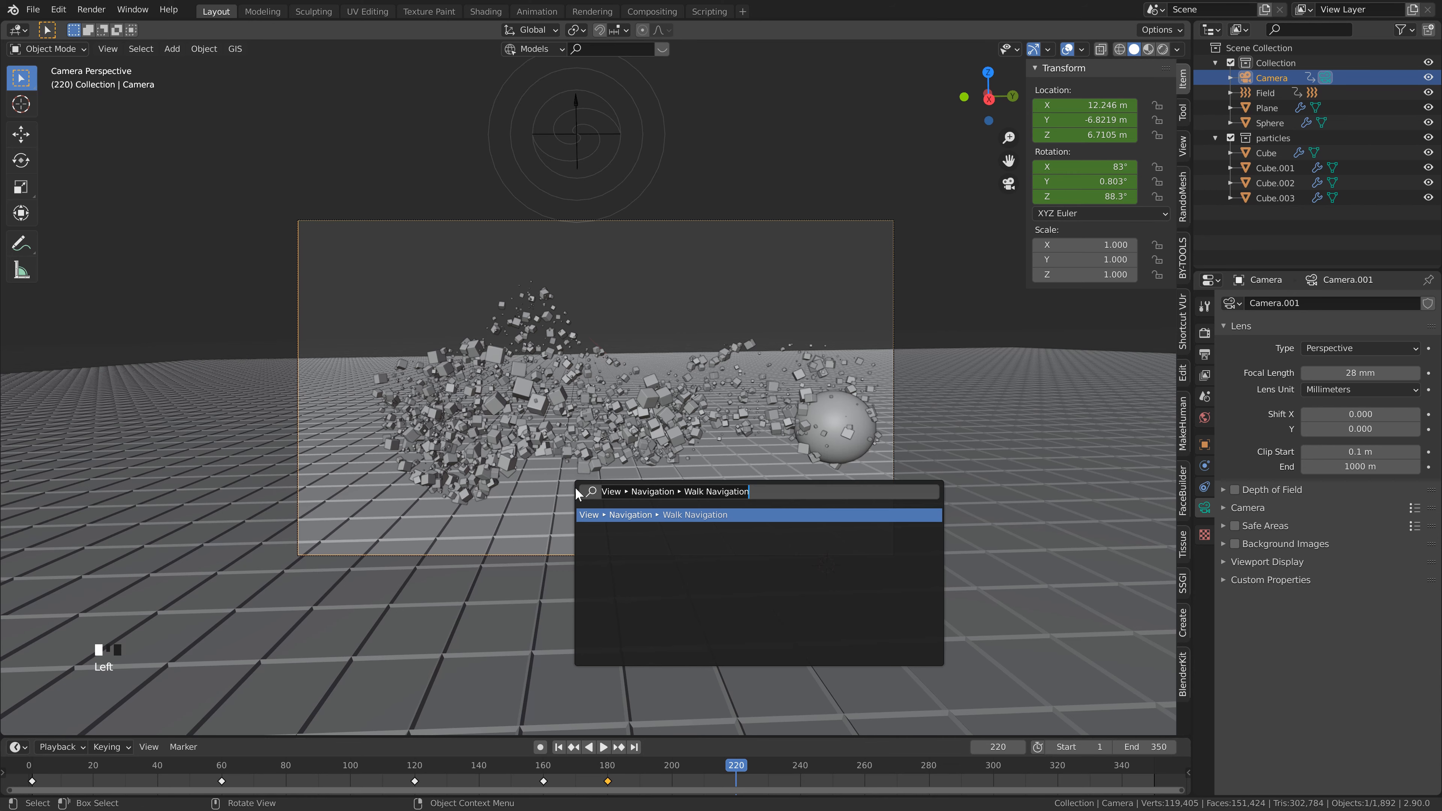
key("Return")
key("a")
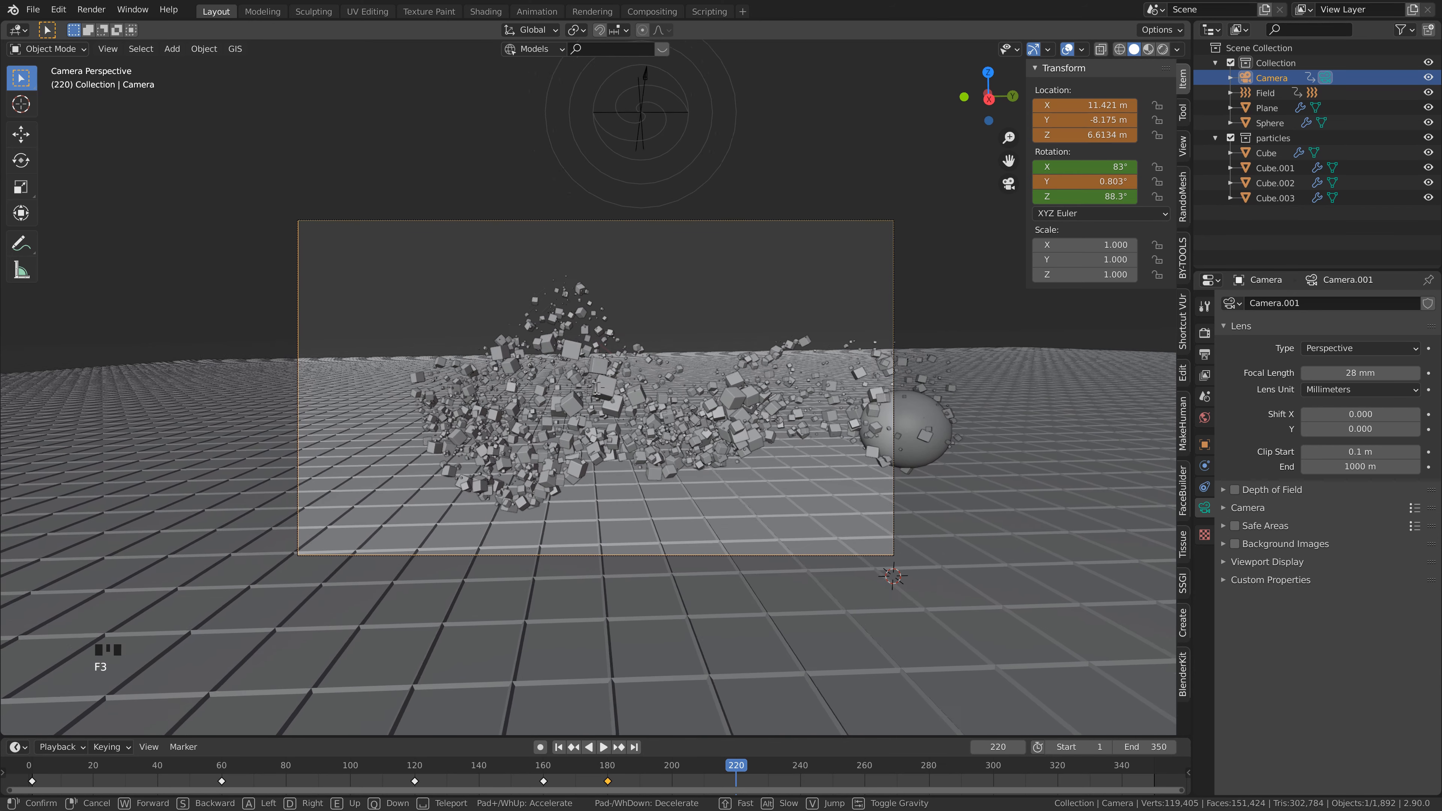
left_click(592, 389)
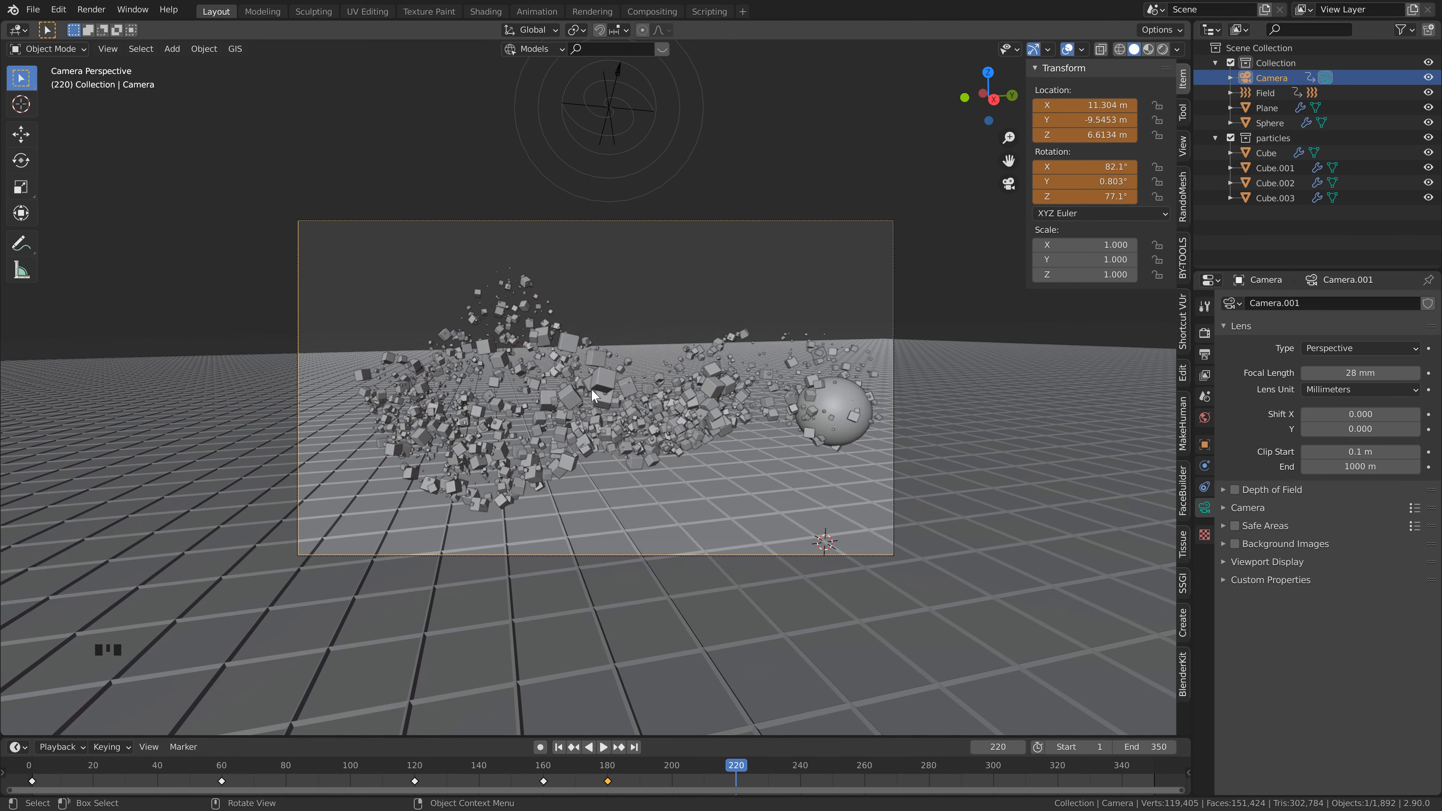
key("i")
left_click(591, 390)
At frame 280, walk the camera around and closer to about X 9.4, Y 0.2, Z 6.5 m and keyframe its location and rotation
left_click_drag(931, 765, 930, 766)
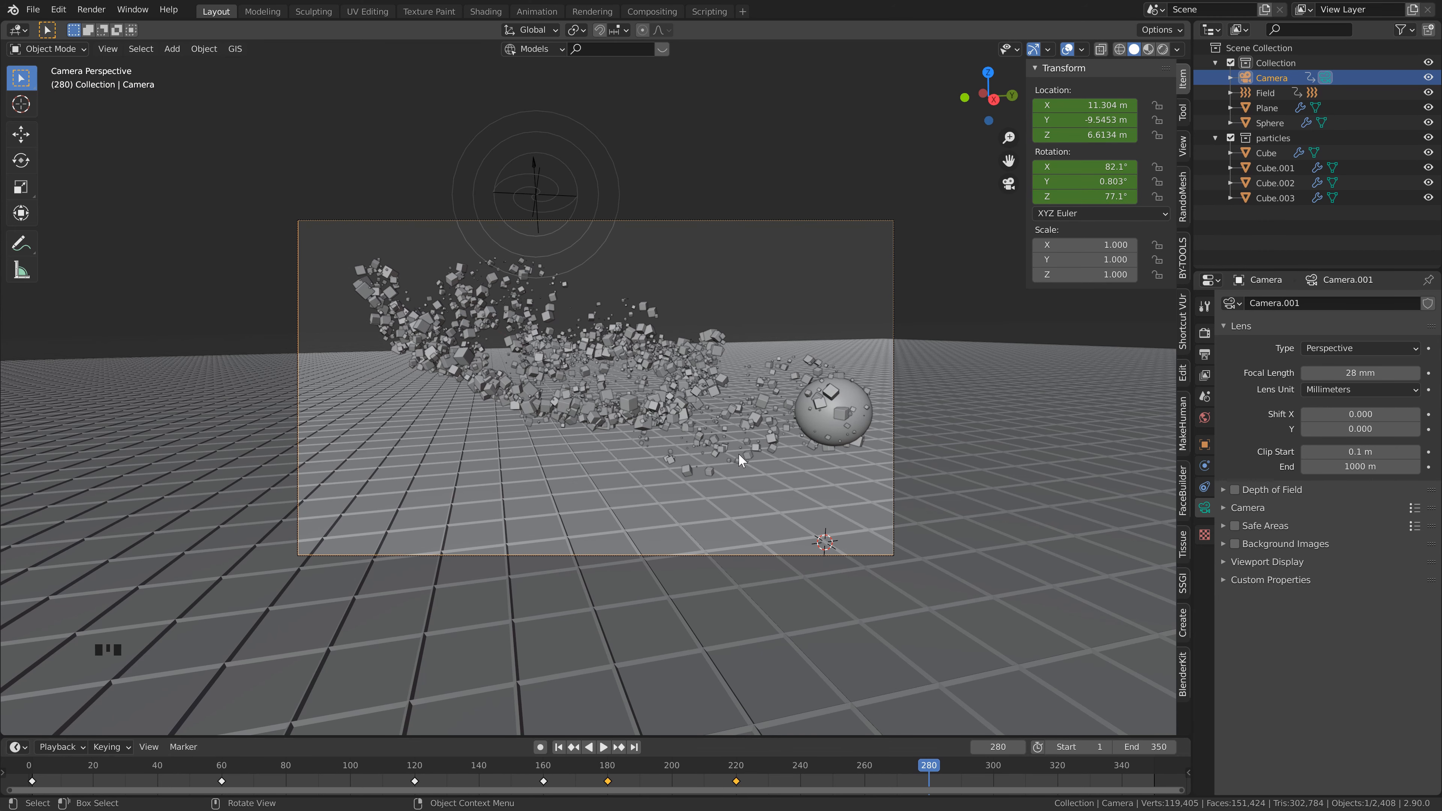
key("F3")
key("Return")
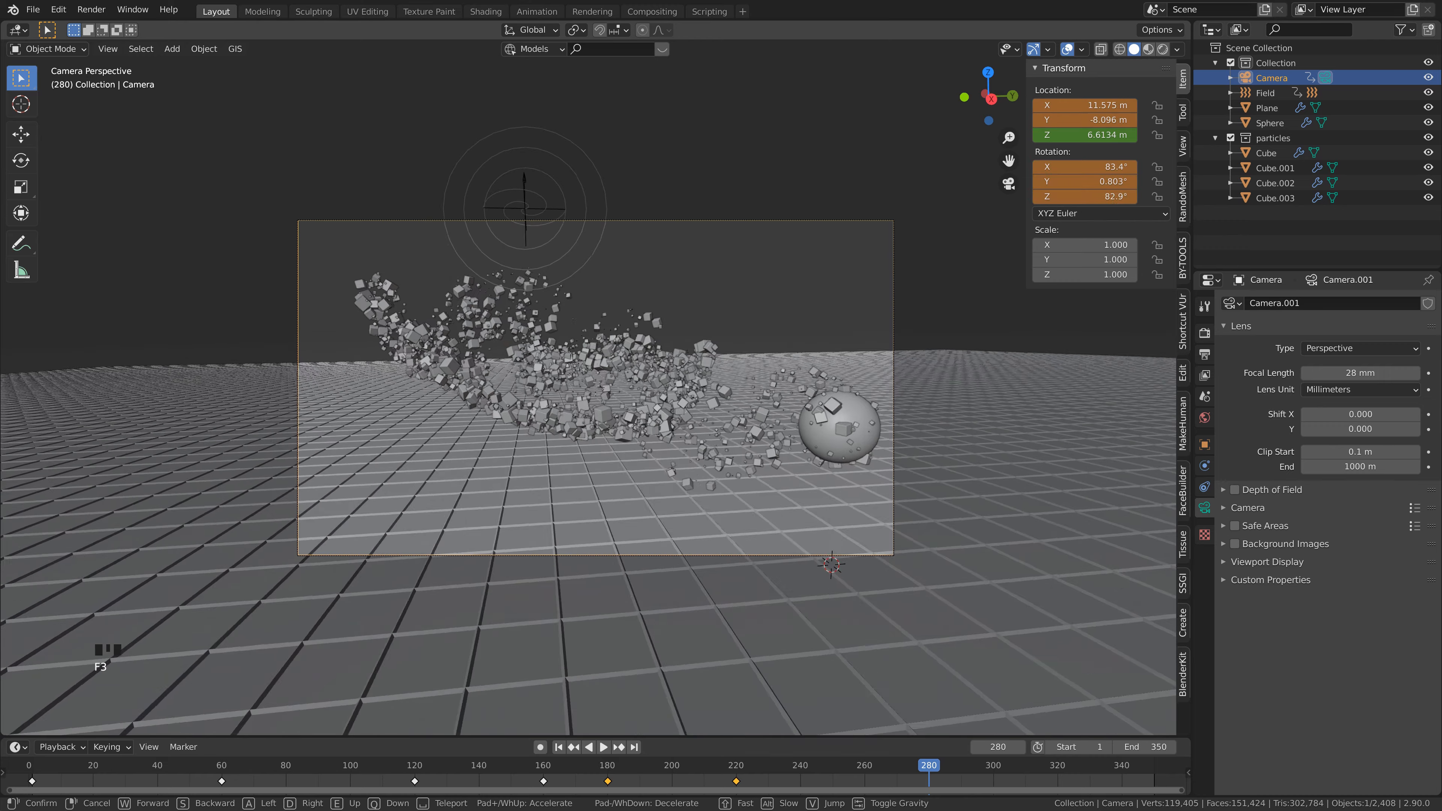
key("d")
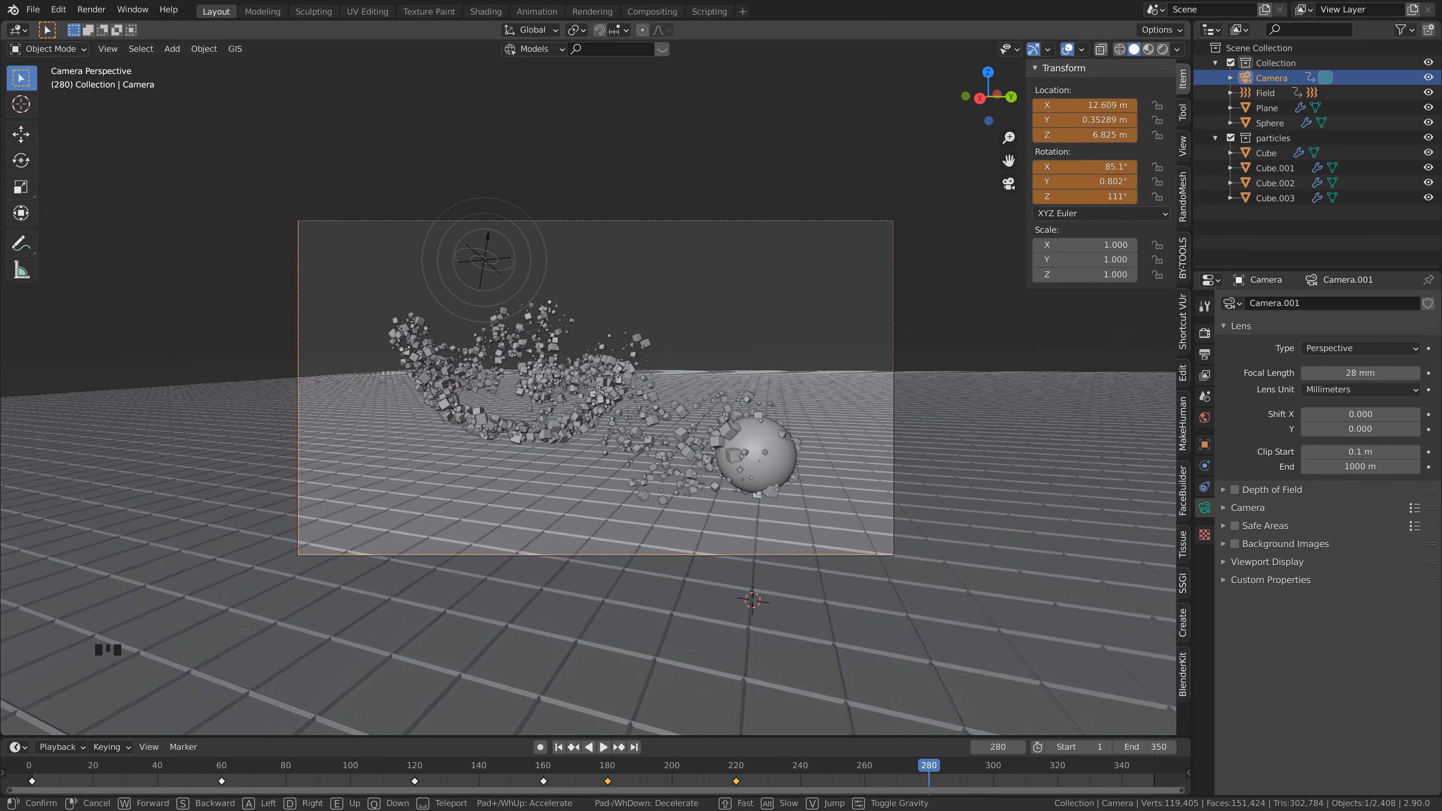
key("w")
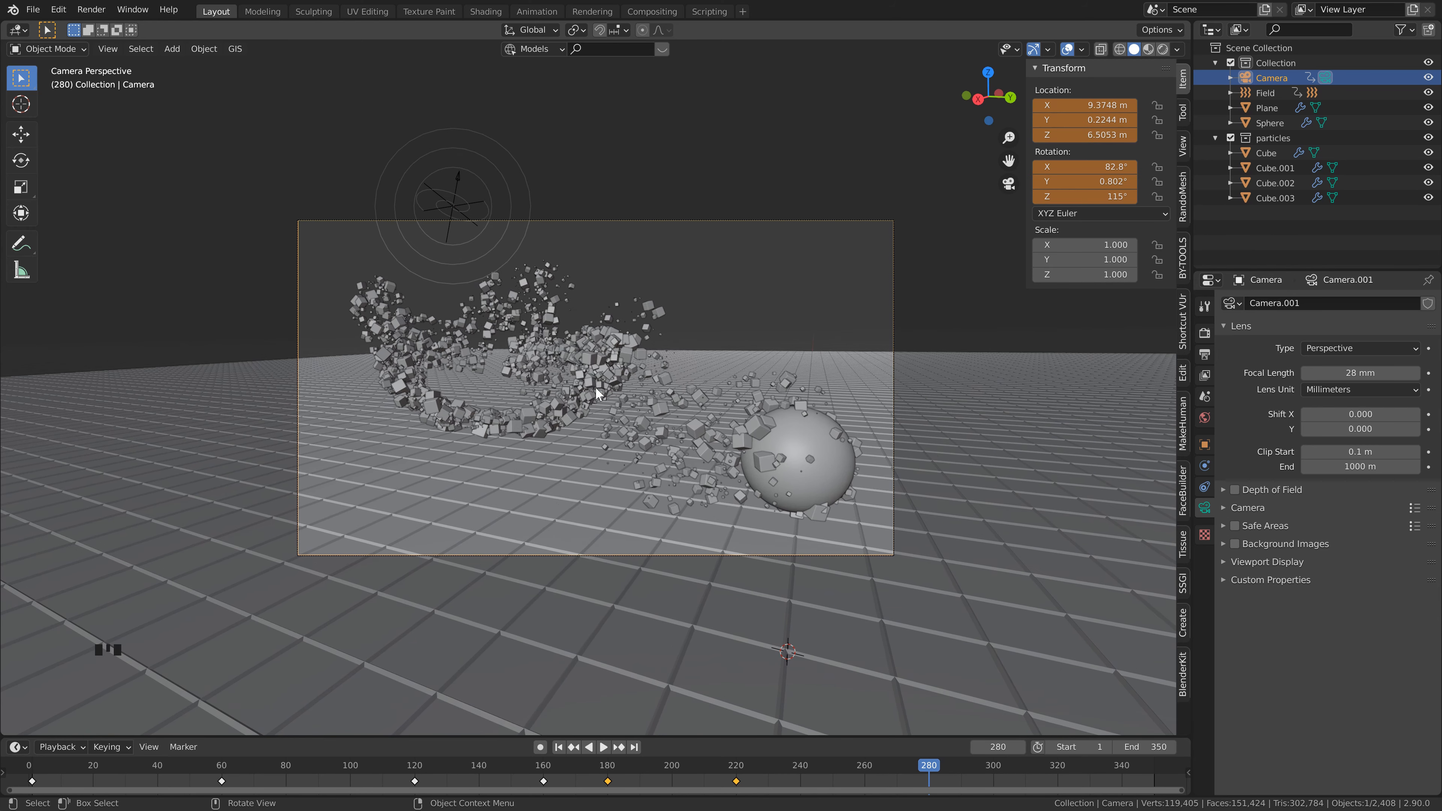
left_click(595, 387)
key("i")
left_click(596, 388)
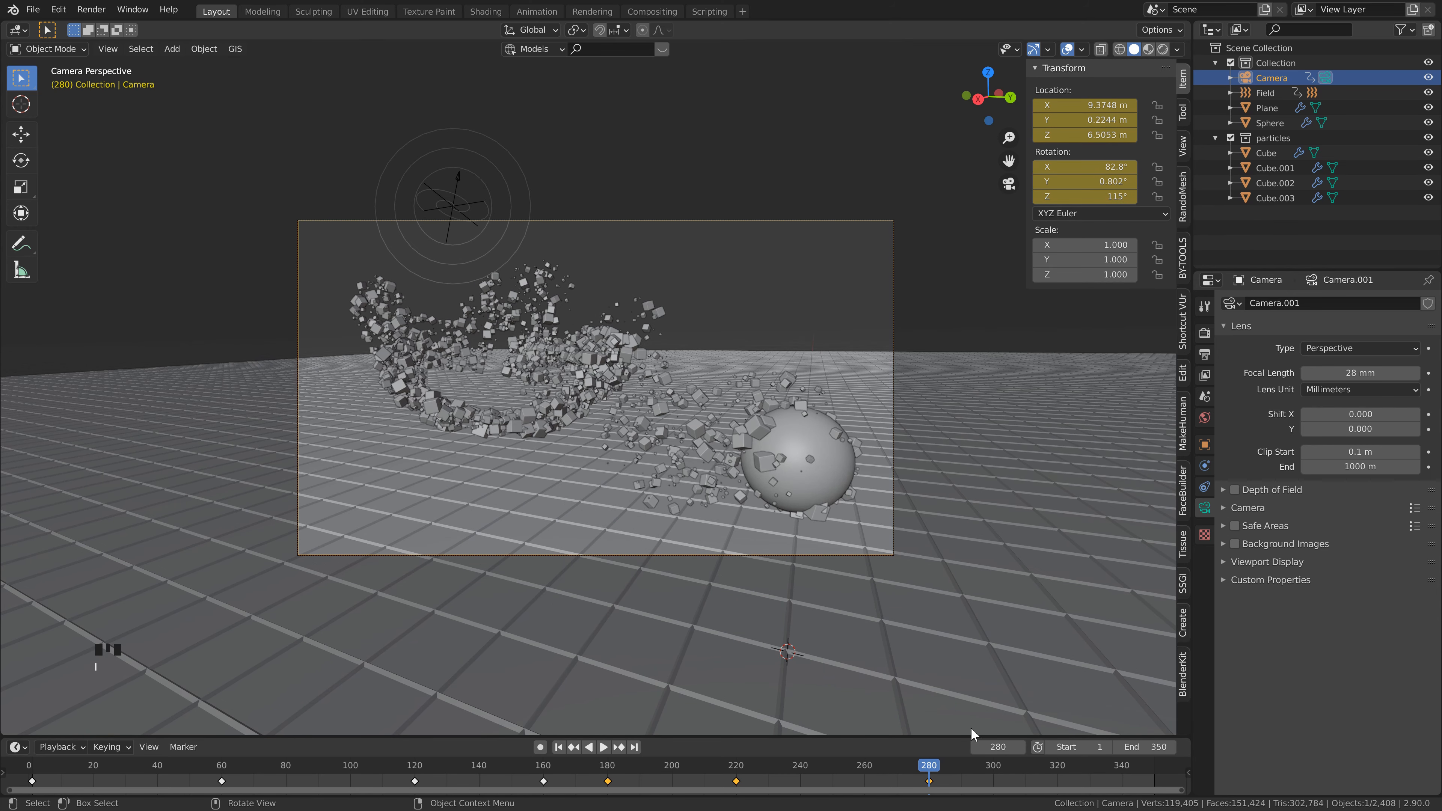
At frame 340, walk the camera around the sphere to about X 2.9, Y 5.6, Z 5.4 m and keyframe its location and rotation
left_click(1121, 772)
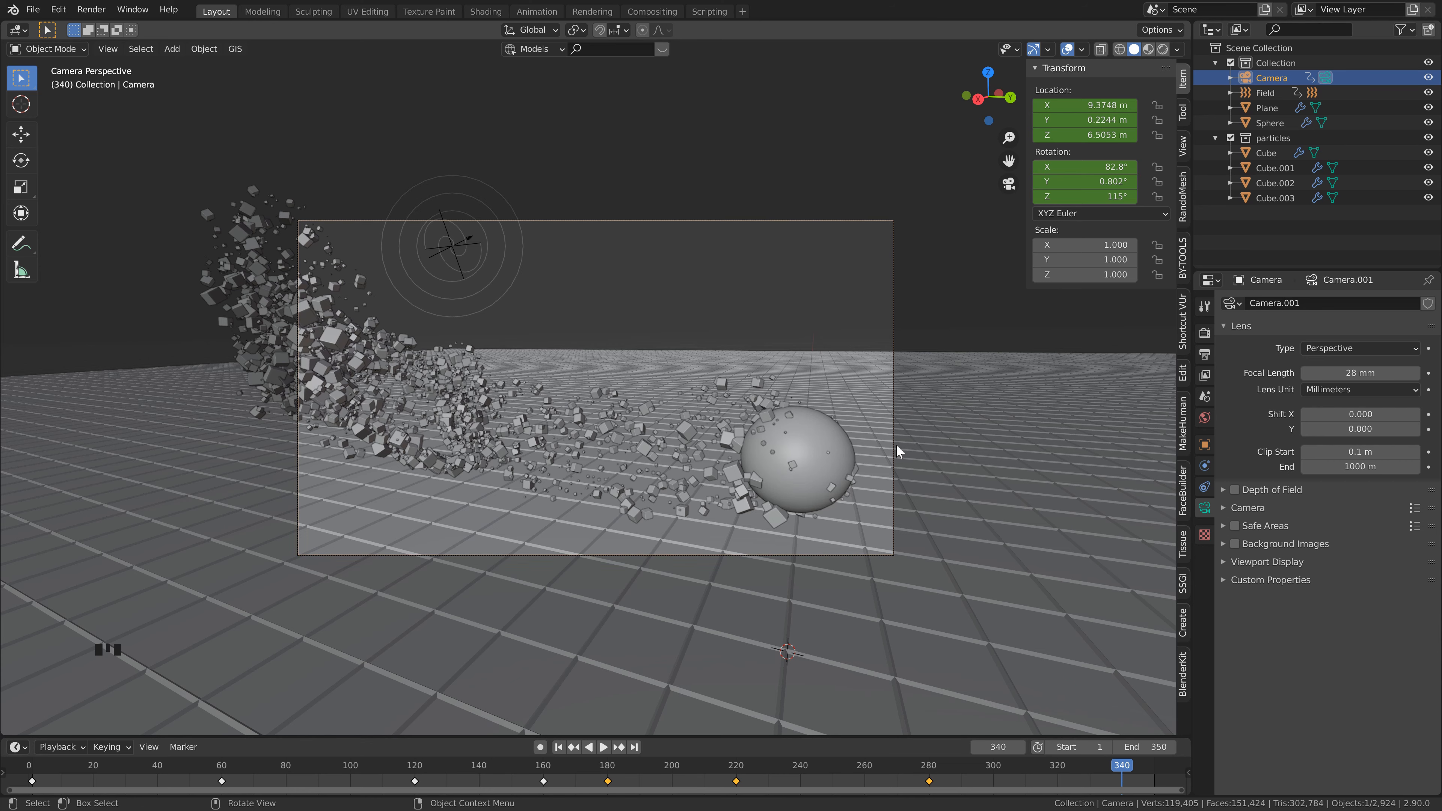
key("F3")
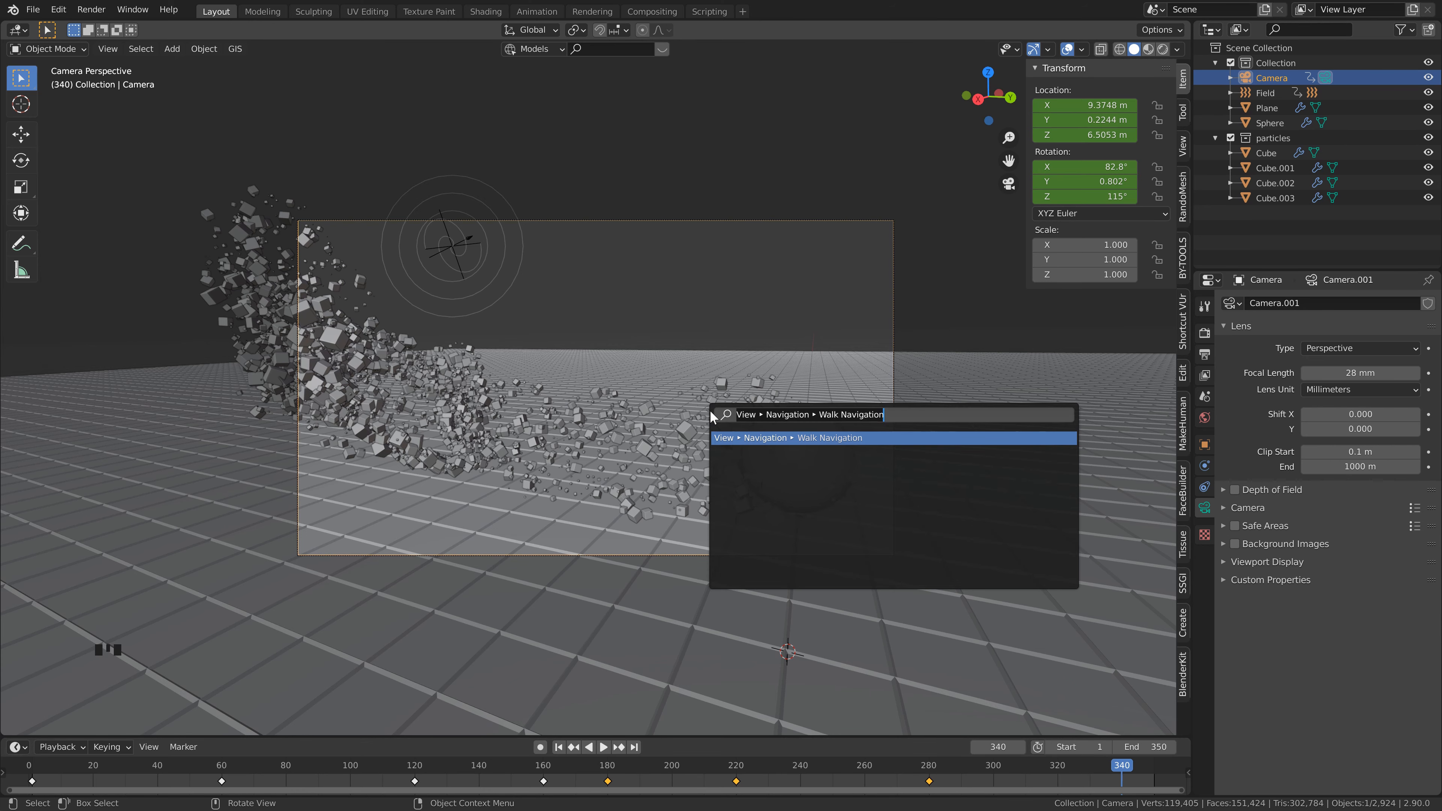
key("Return")
key("d")
key("d")
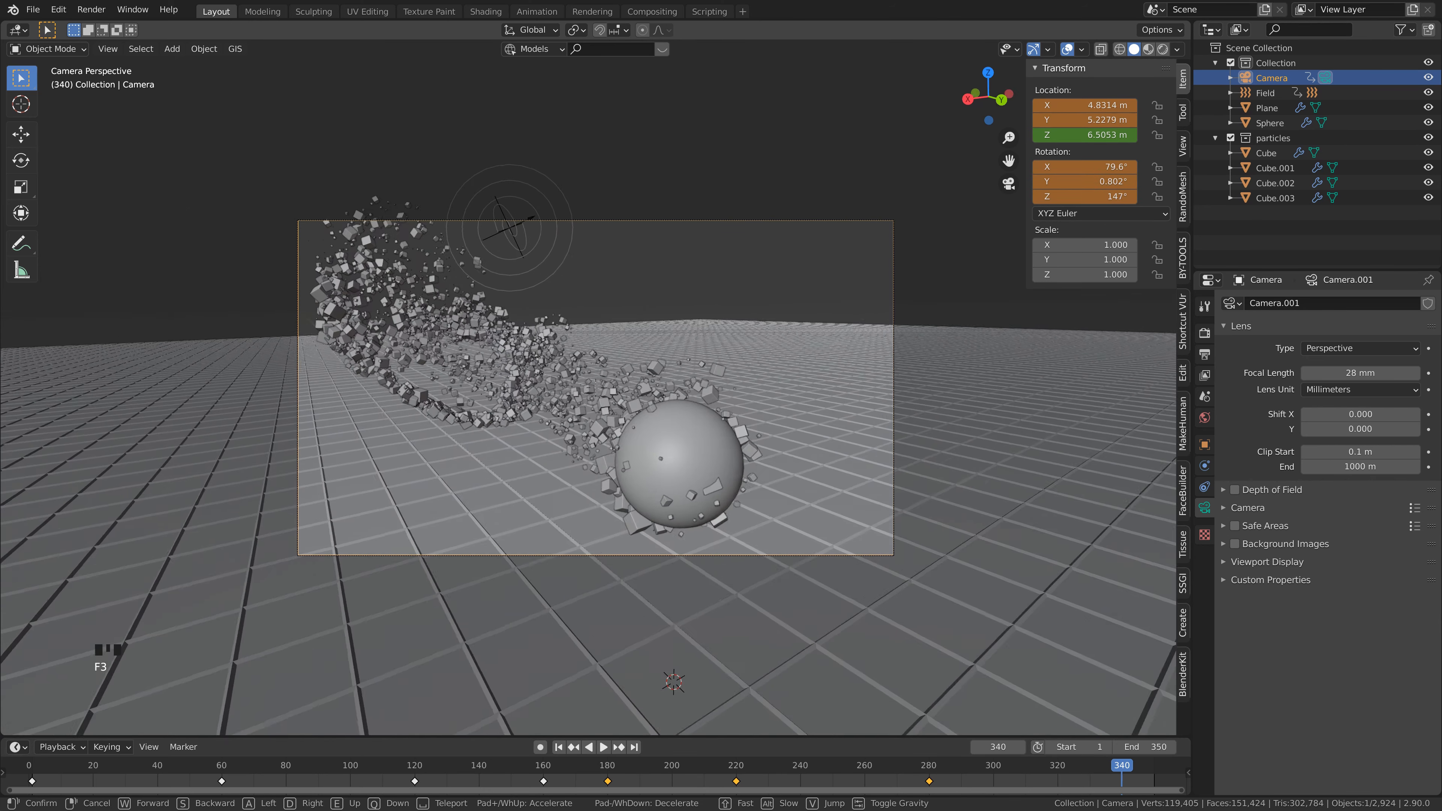
key("a")
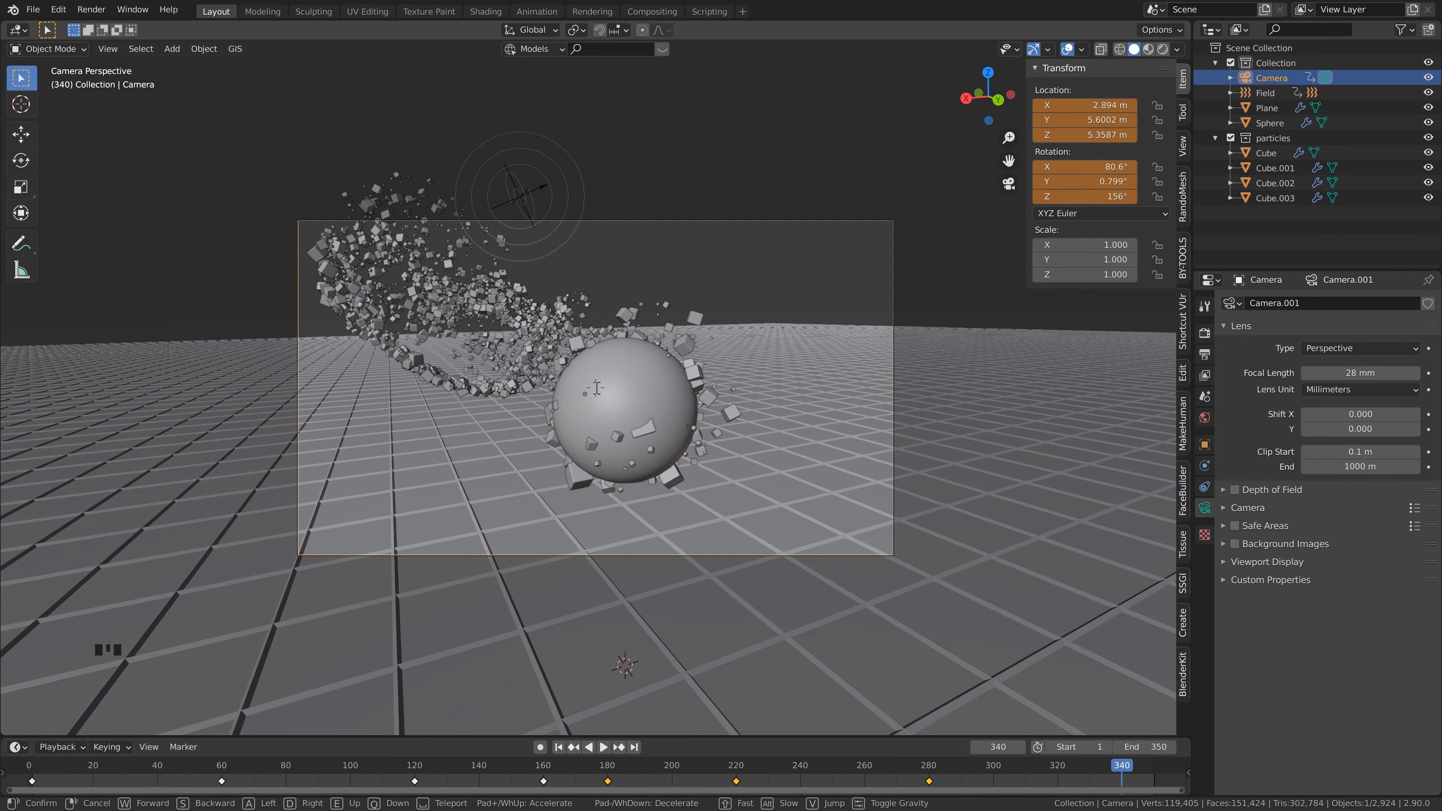
left_click(597, 388)
key("i")
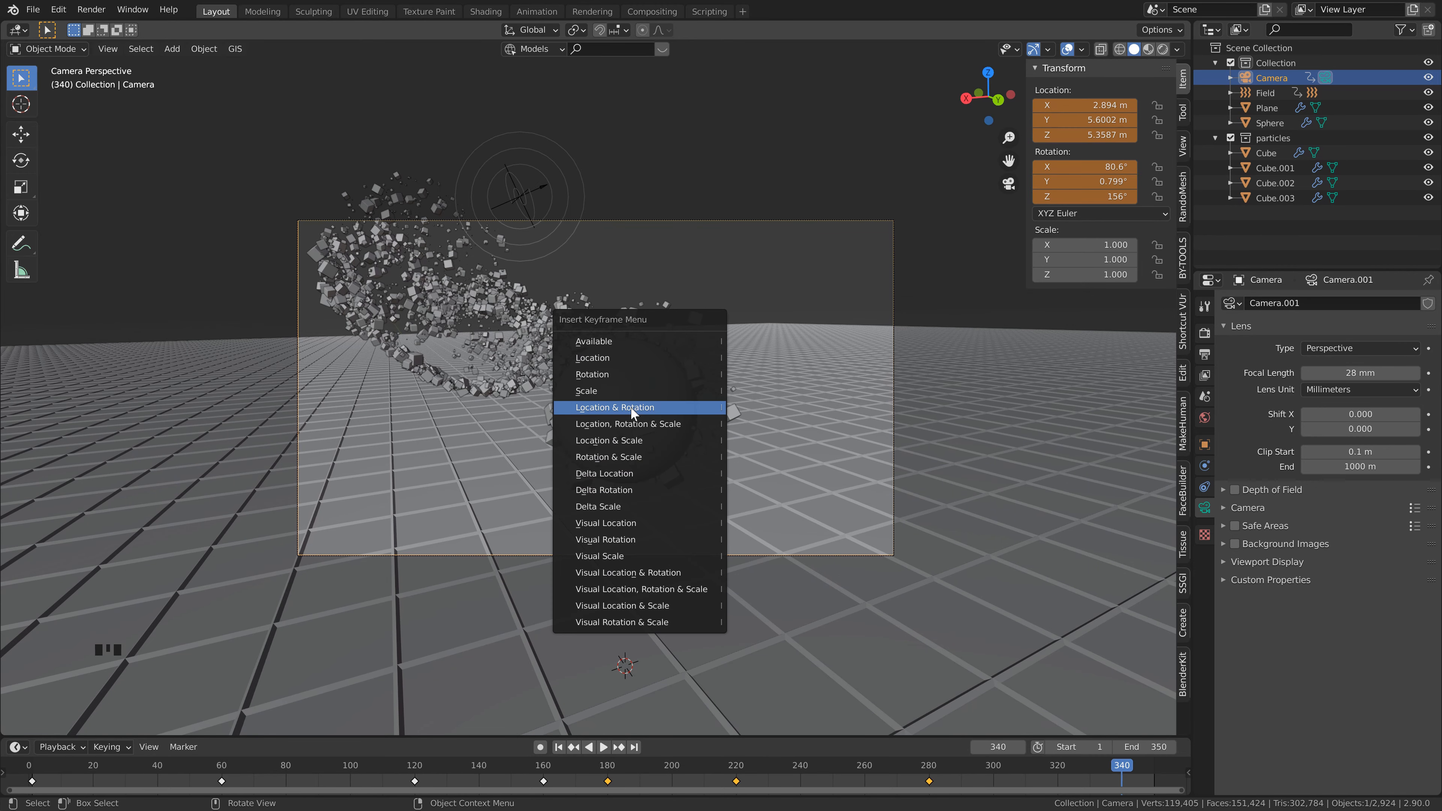
left_click(631, 407)
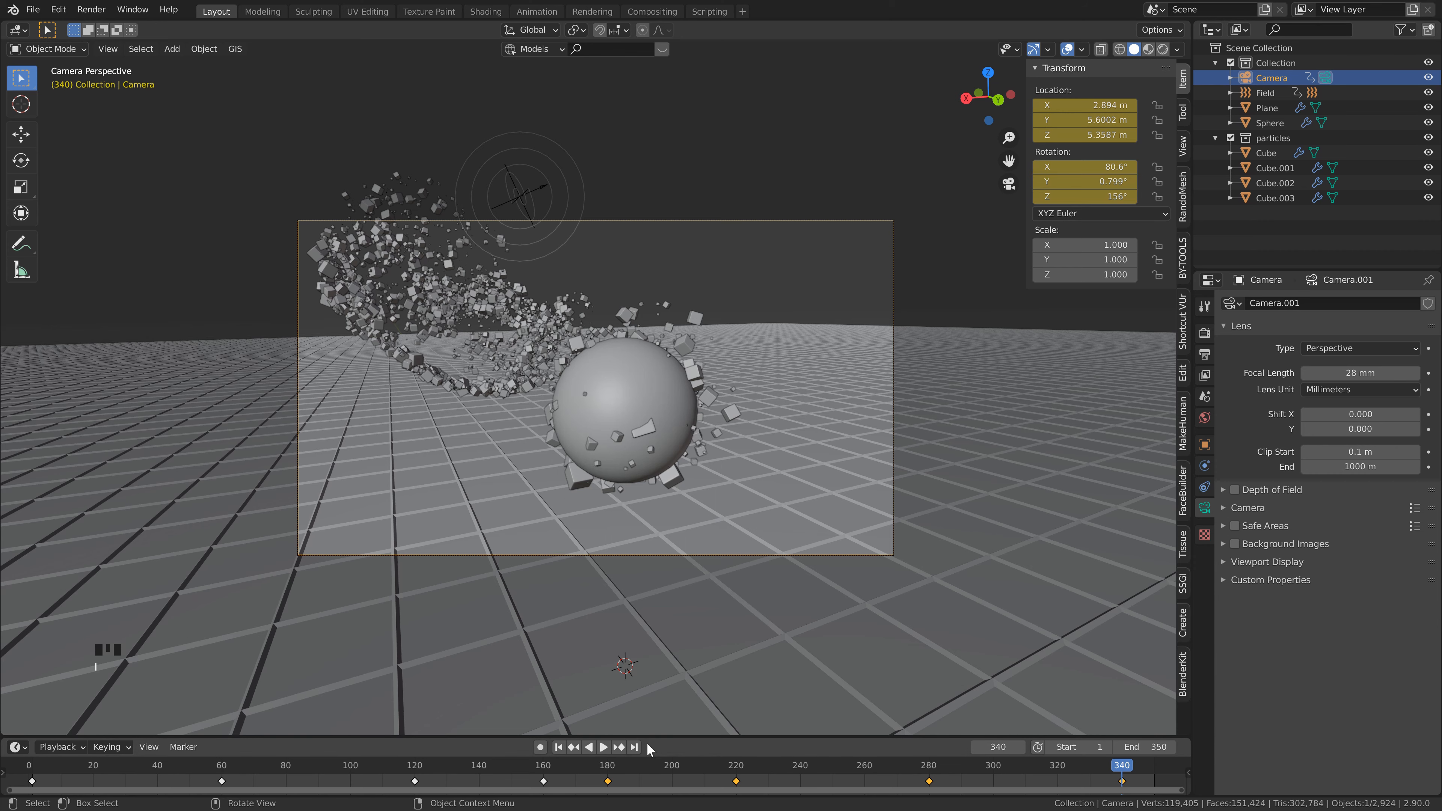
With the animation ending at frame 349, walk the camera there to about X 0.5, Y 1.2, Z 4.5 m and keyframe its location and rotation
left_click(634, 747)
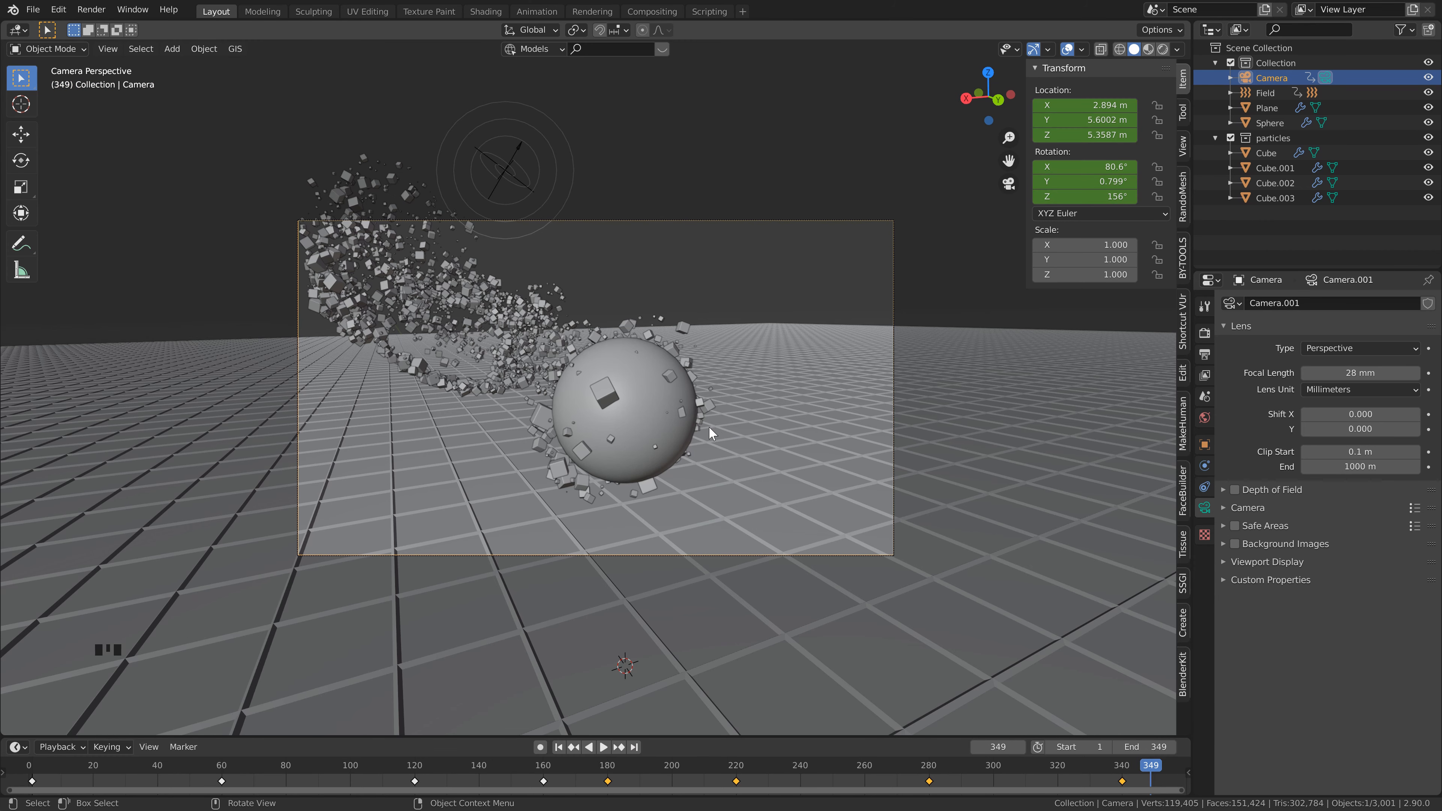
key("F3")
key("Return")
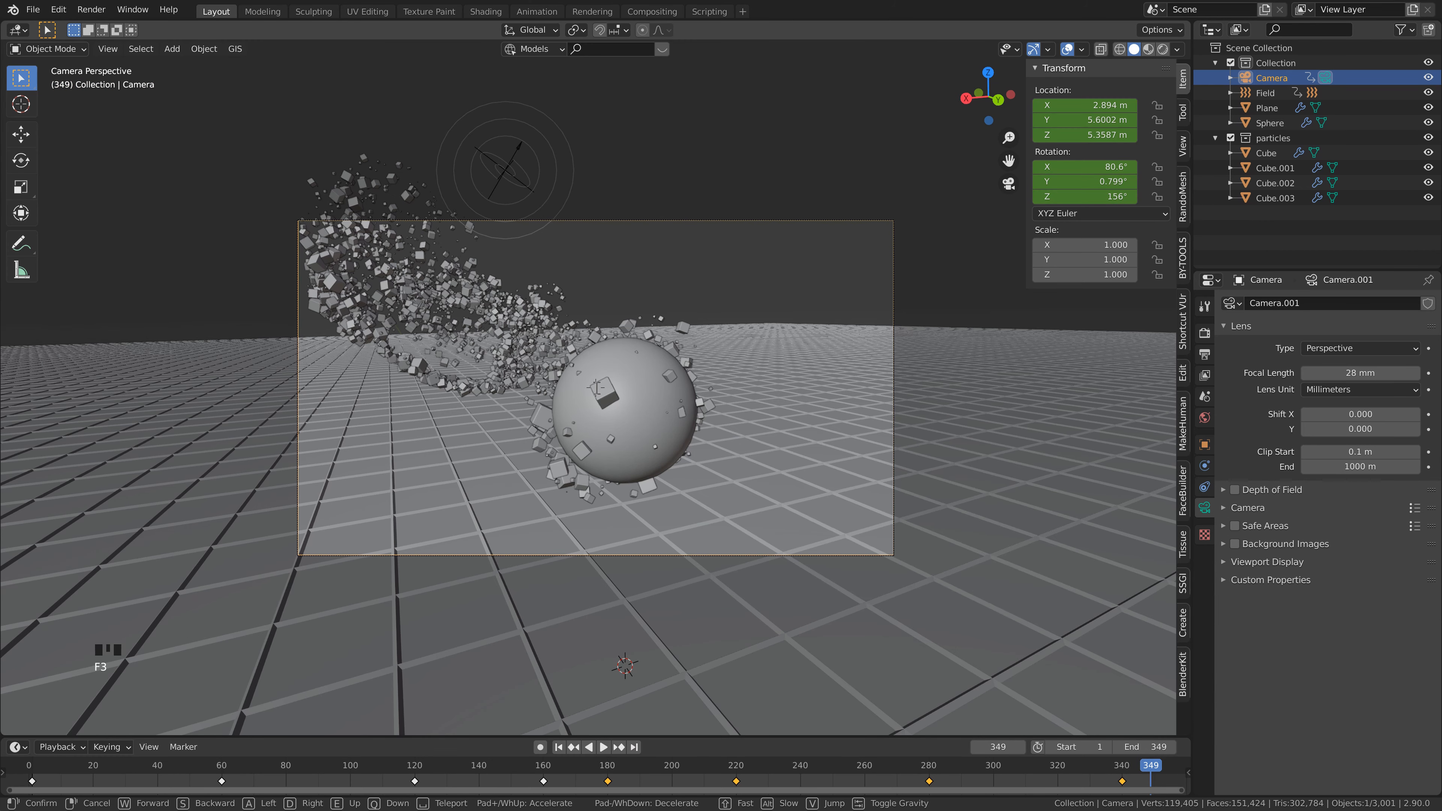
key("w")
key("w")
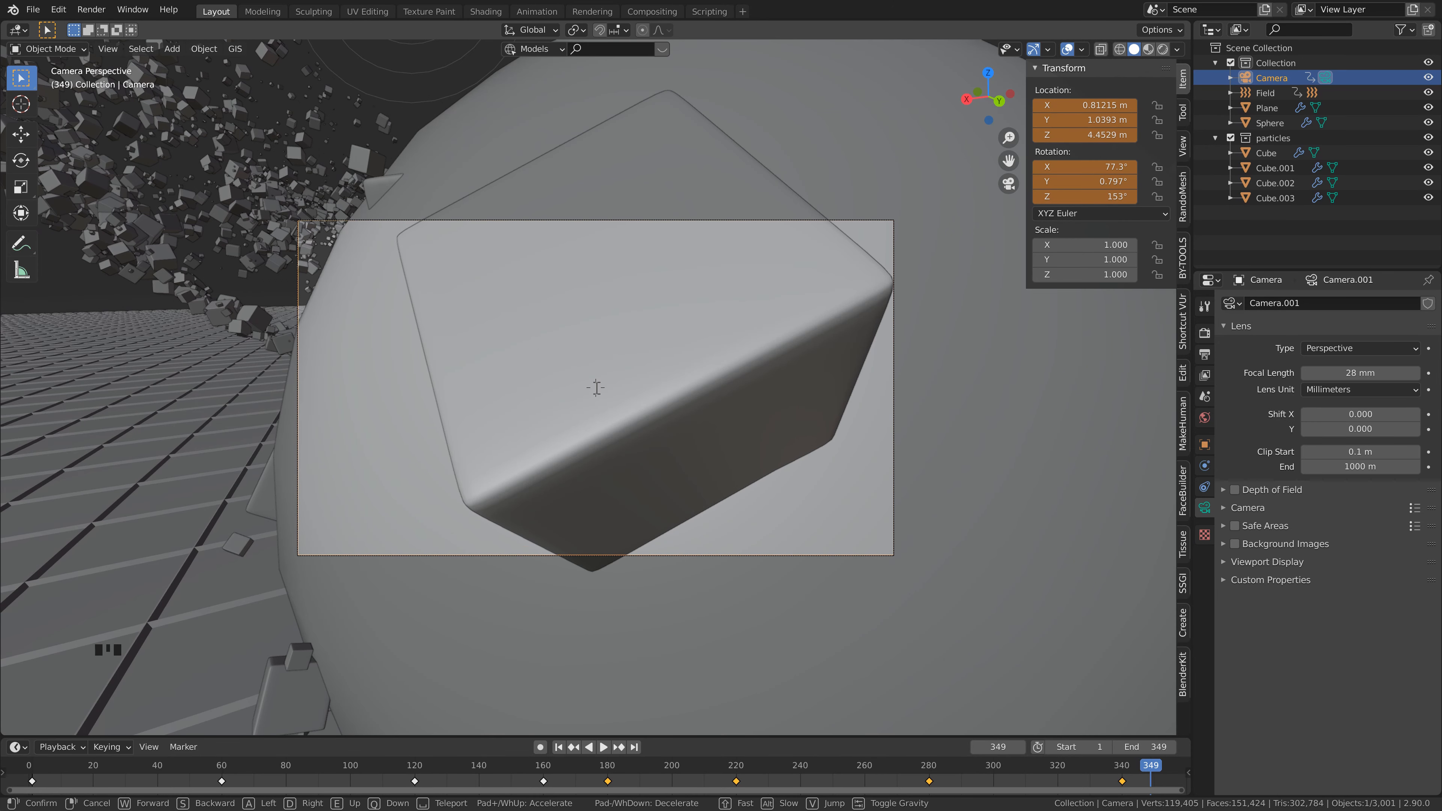
key("d")
left_click(596, 387)
key("i")
left_click(596, 388)
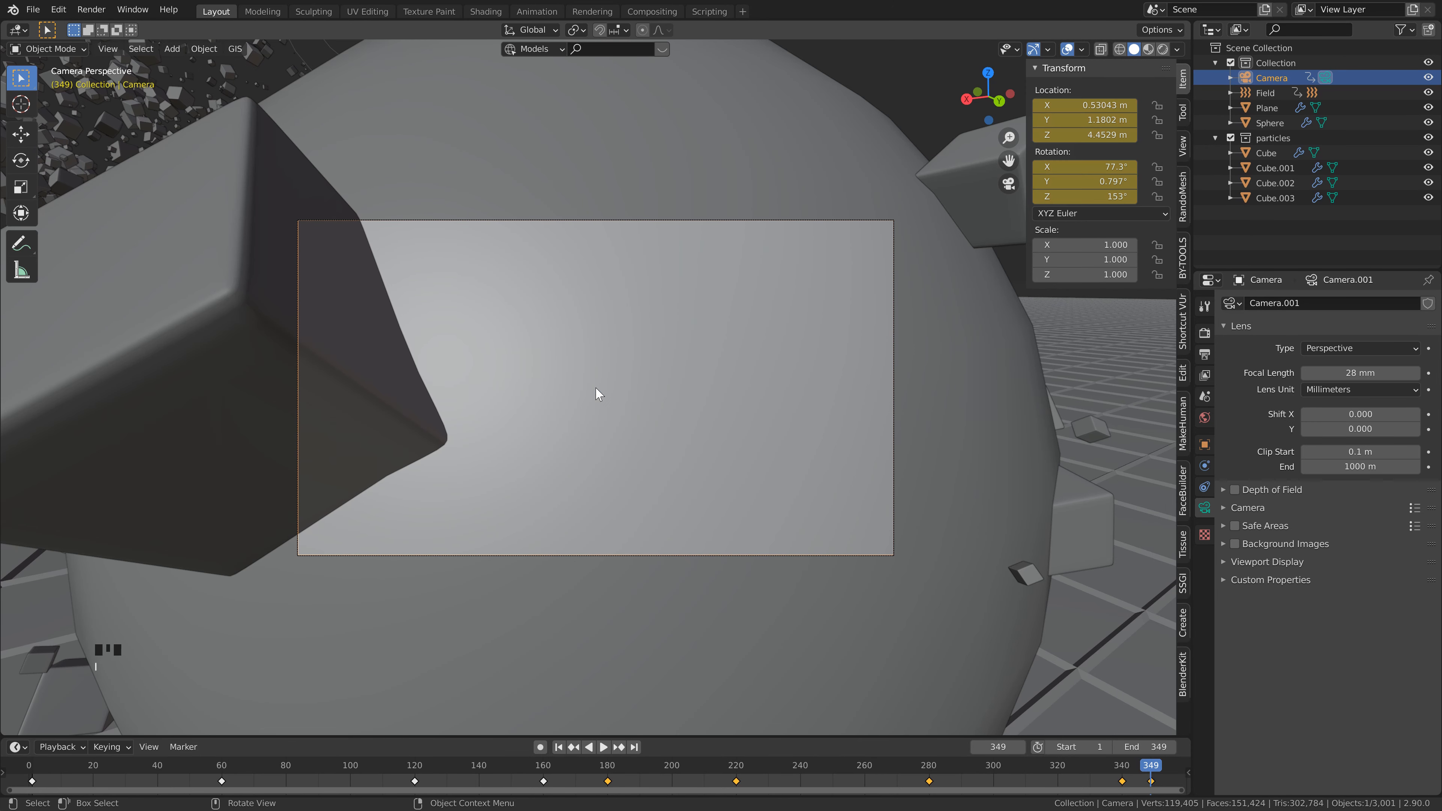
Play back the camera move, and at frame 250 reframe to about X 10.2, Y -5.8, Z 6.6 m and keyframe the camera's location and rotation
key("space")
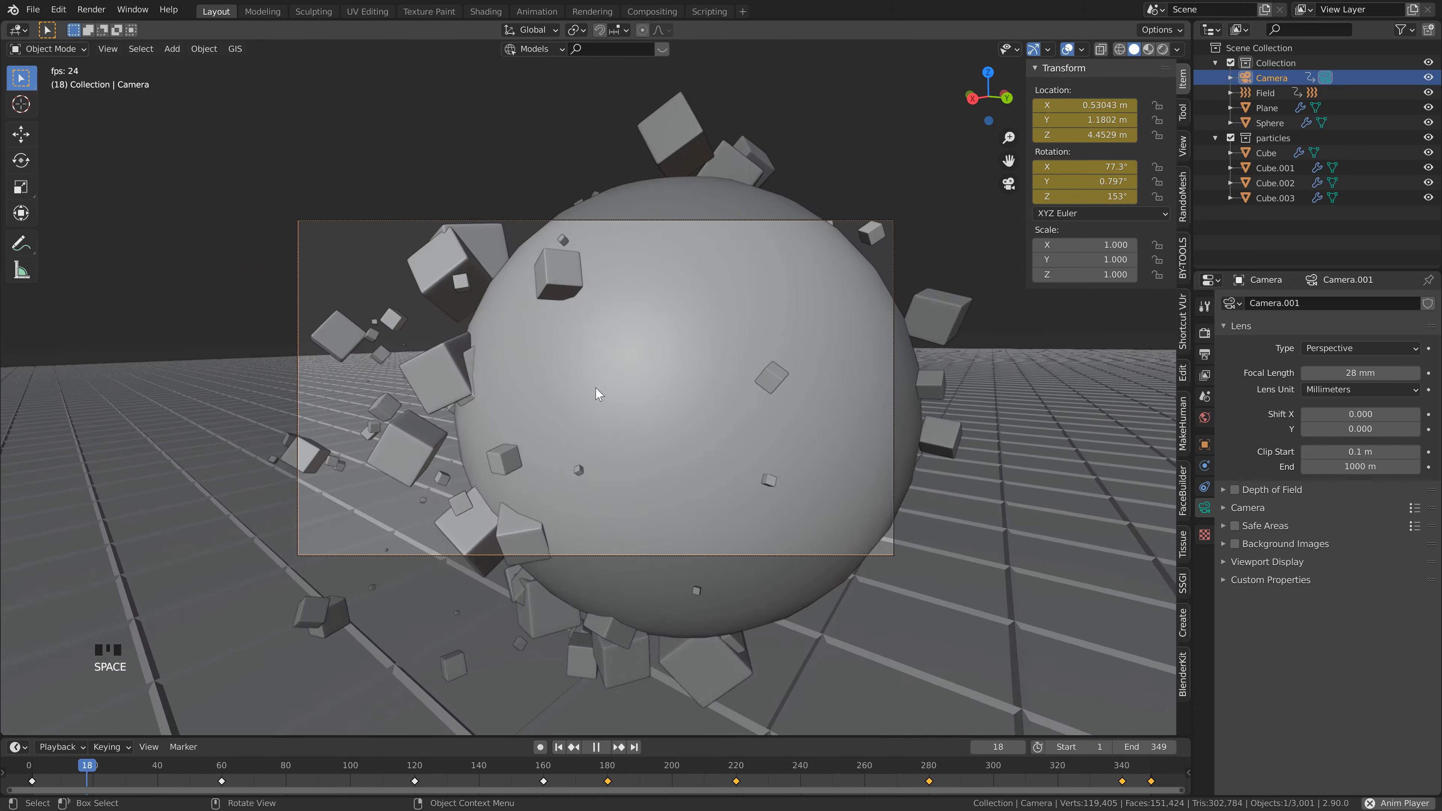
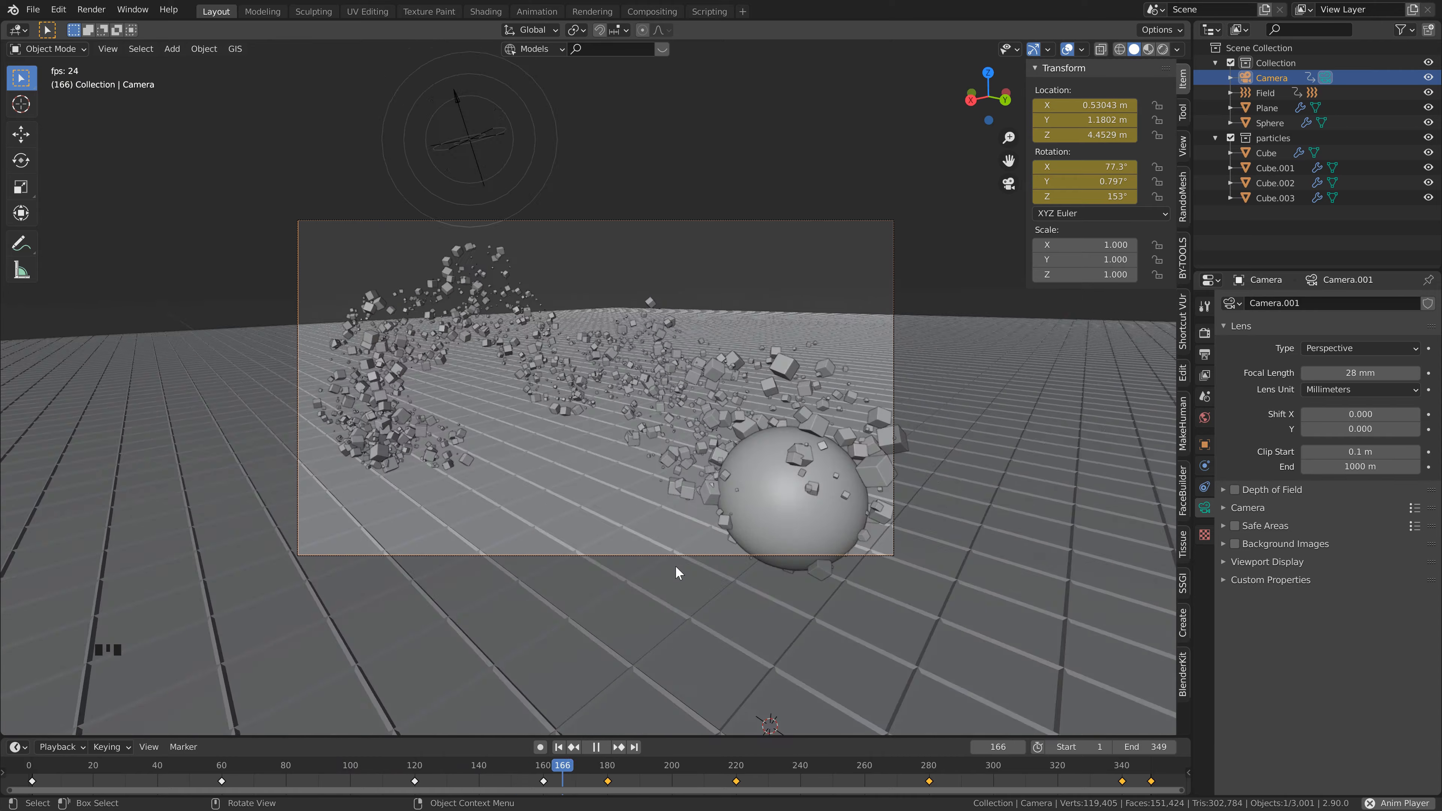
key("space")
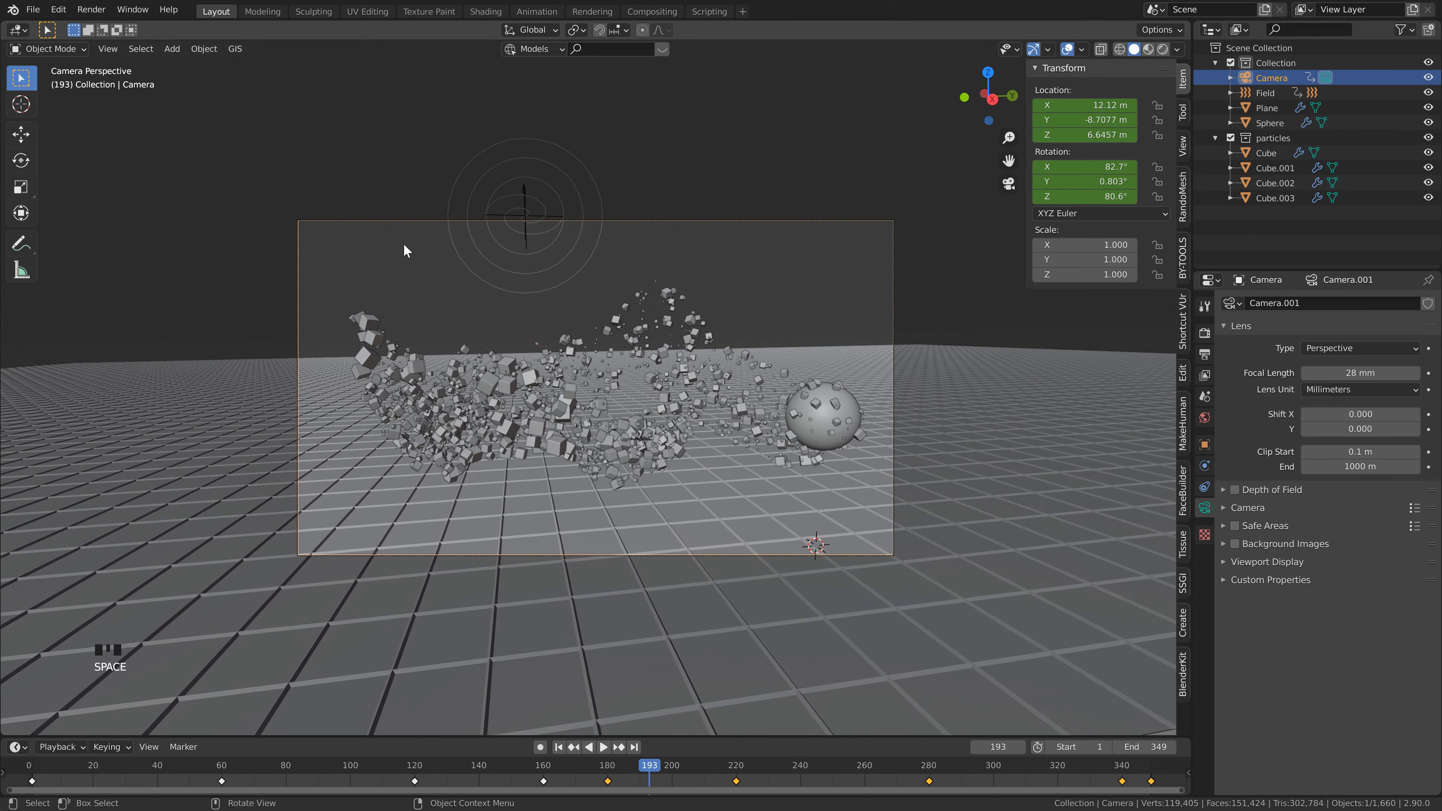
key("space")
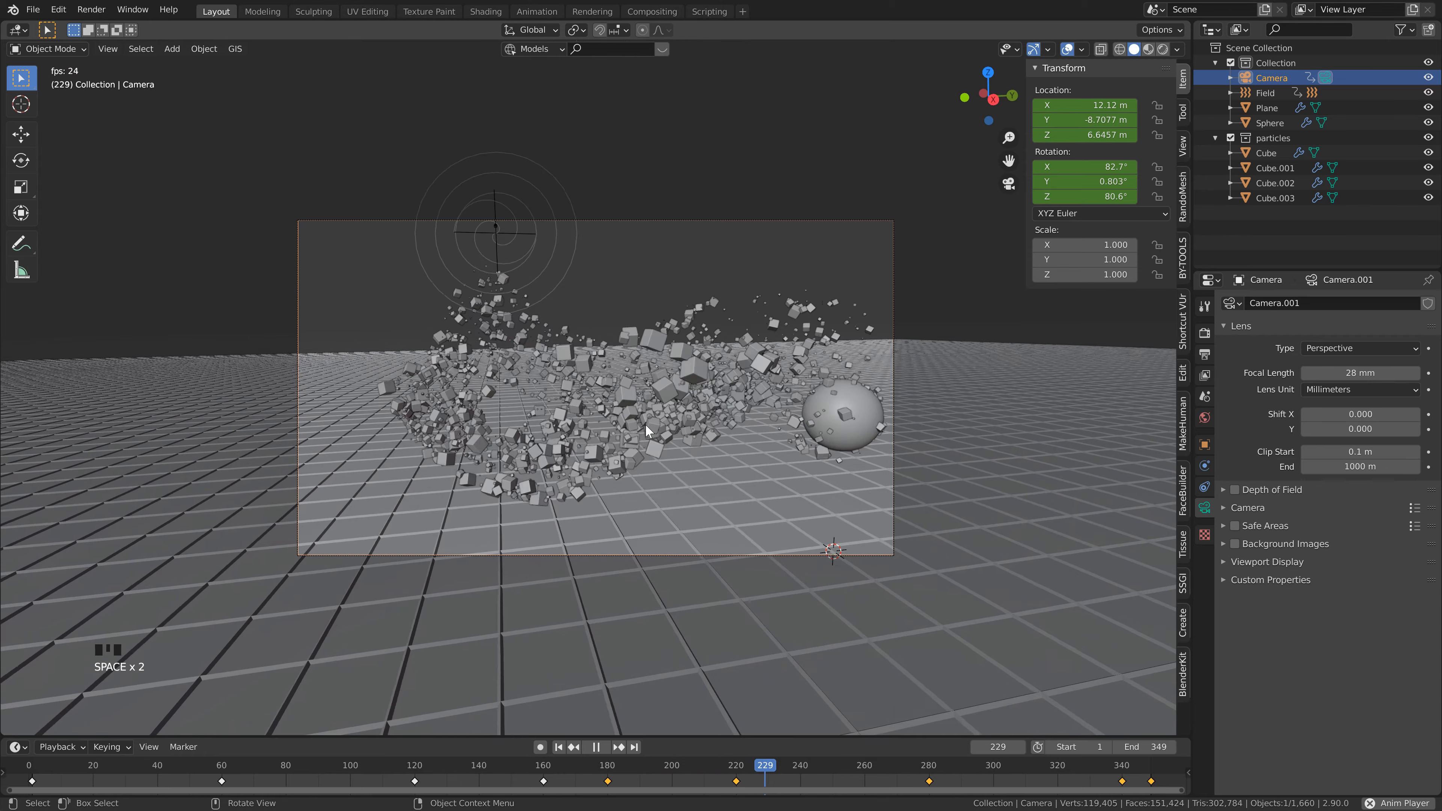
left_click_drag(820, 764, 819, 764)
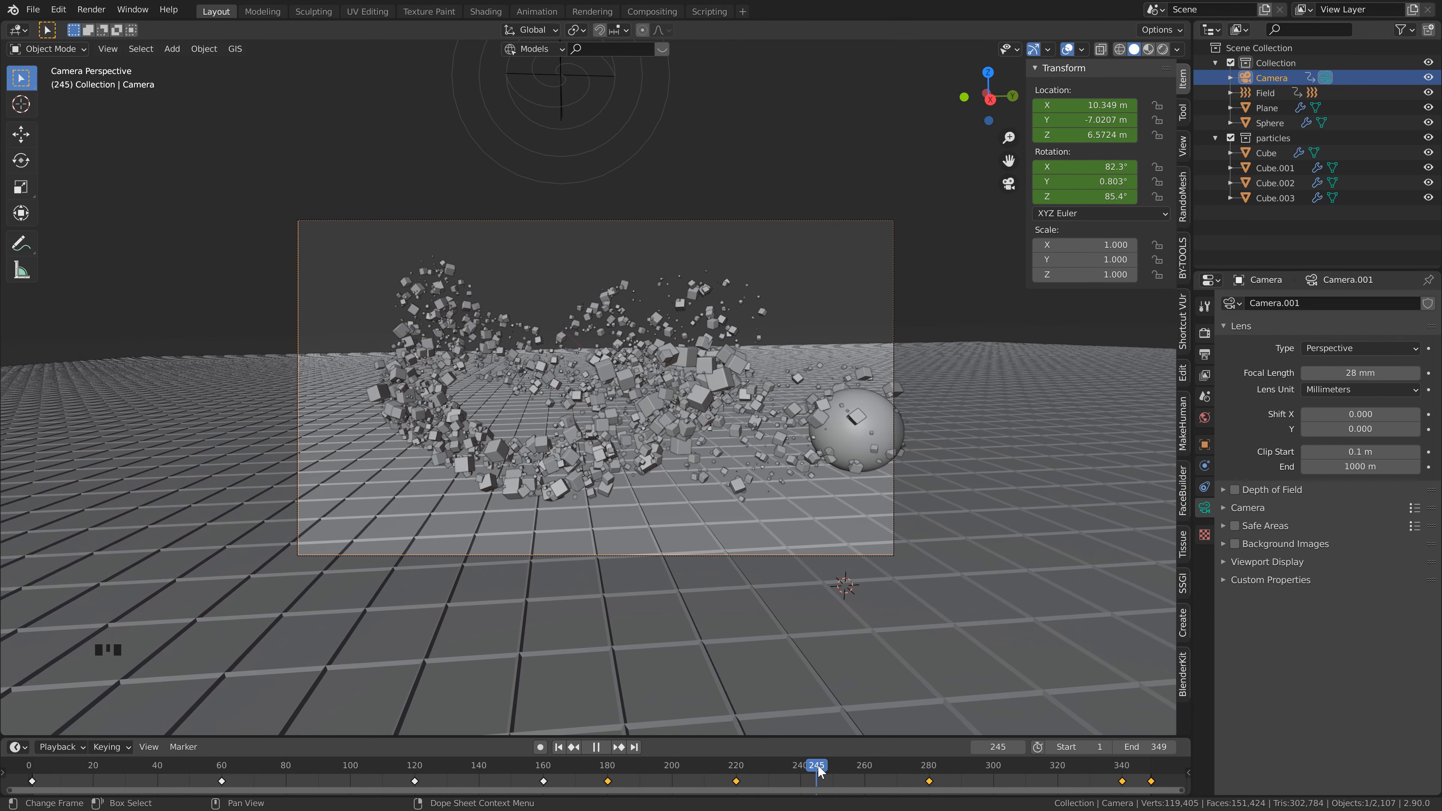
left_click(832, 762)
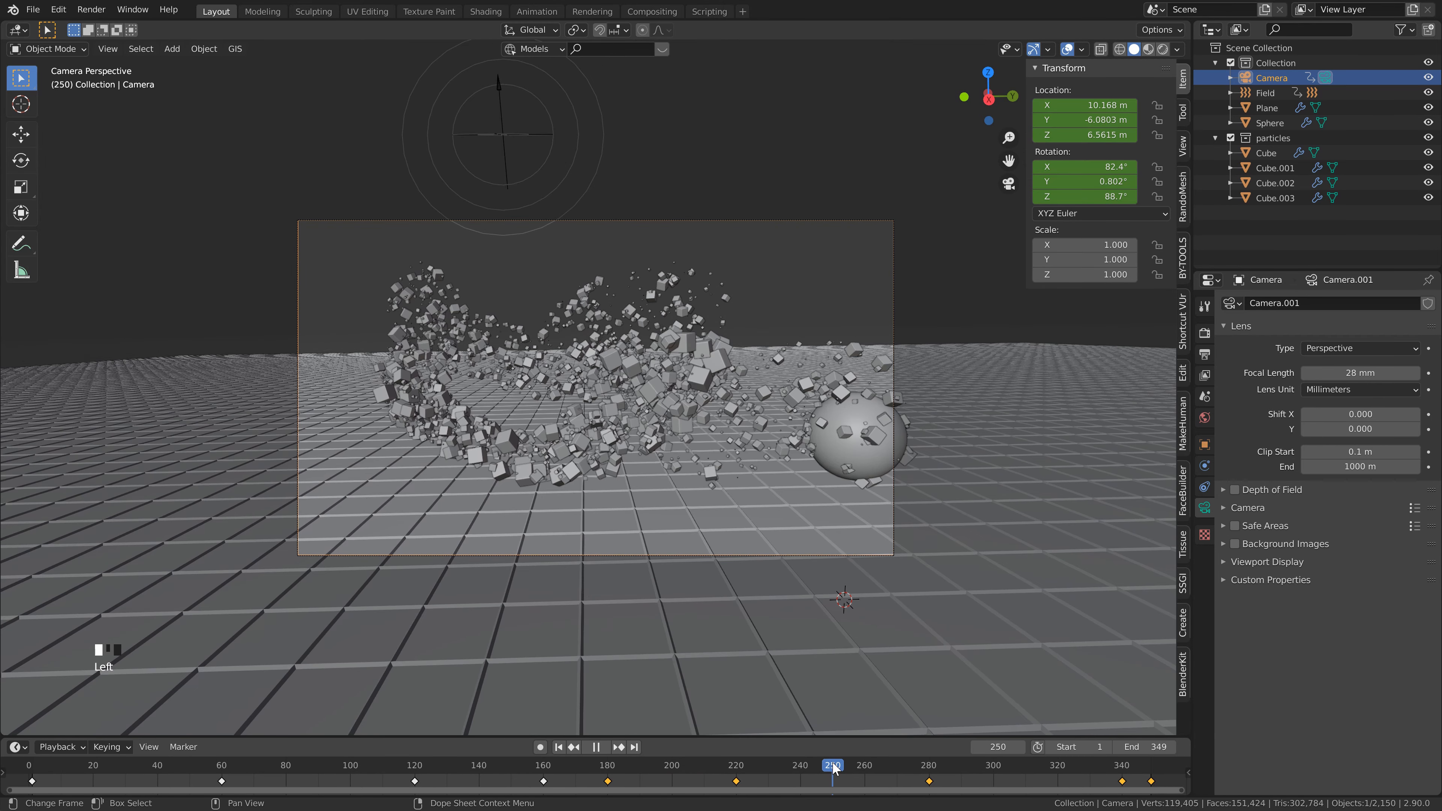
key("F3")
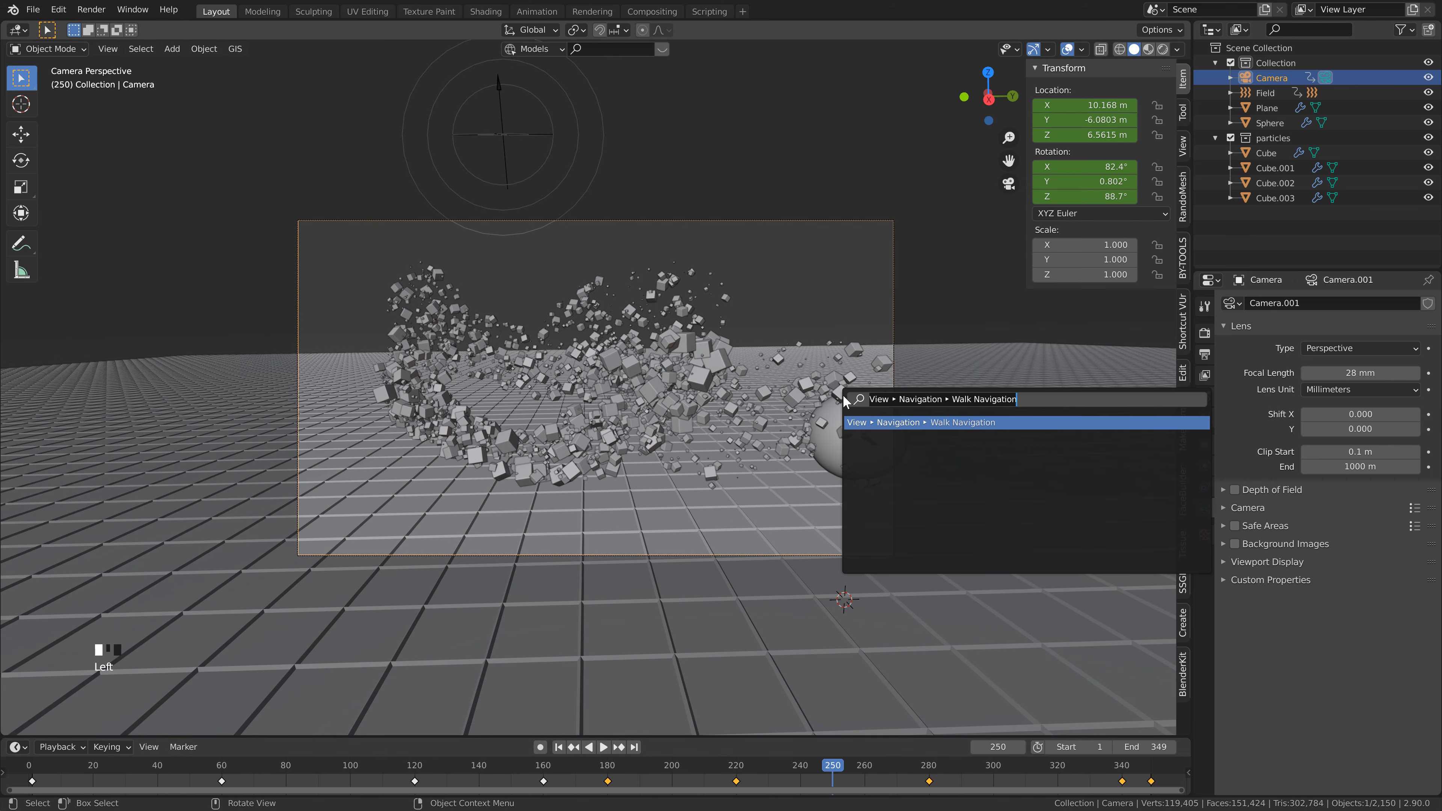
key("Return")
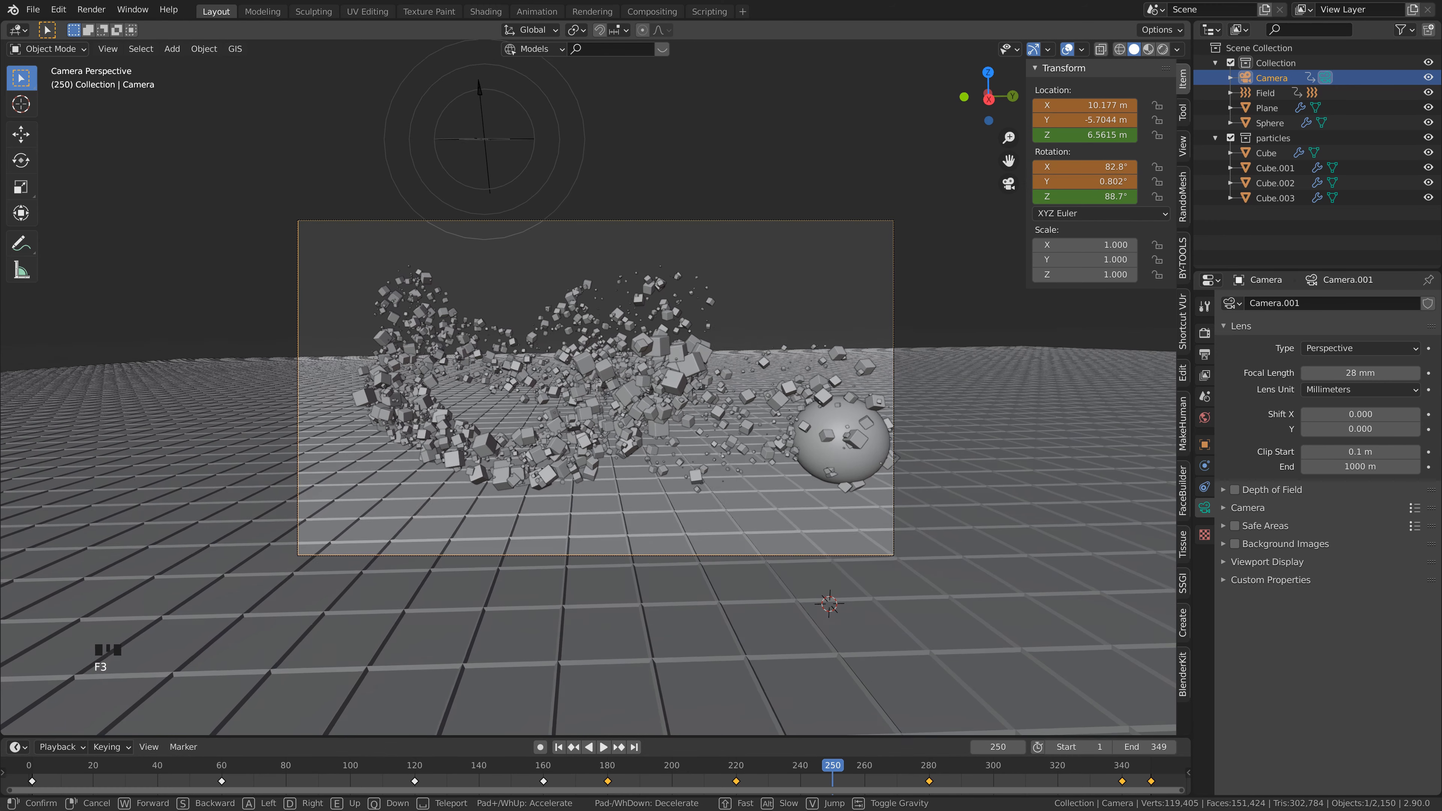
key("Return")
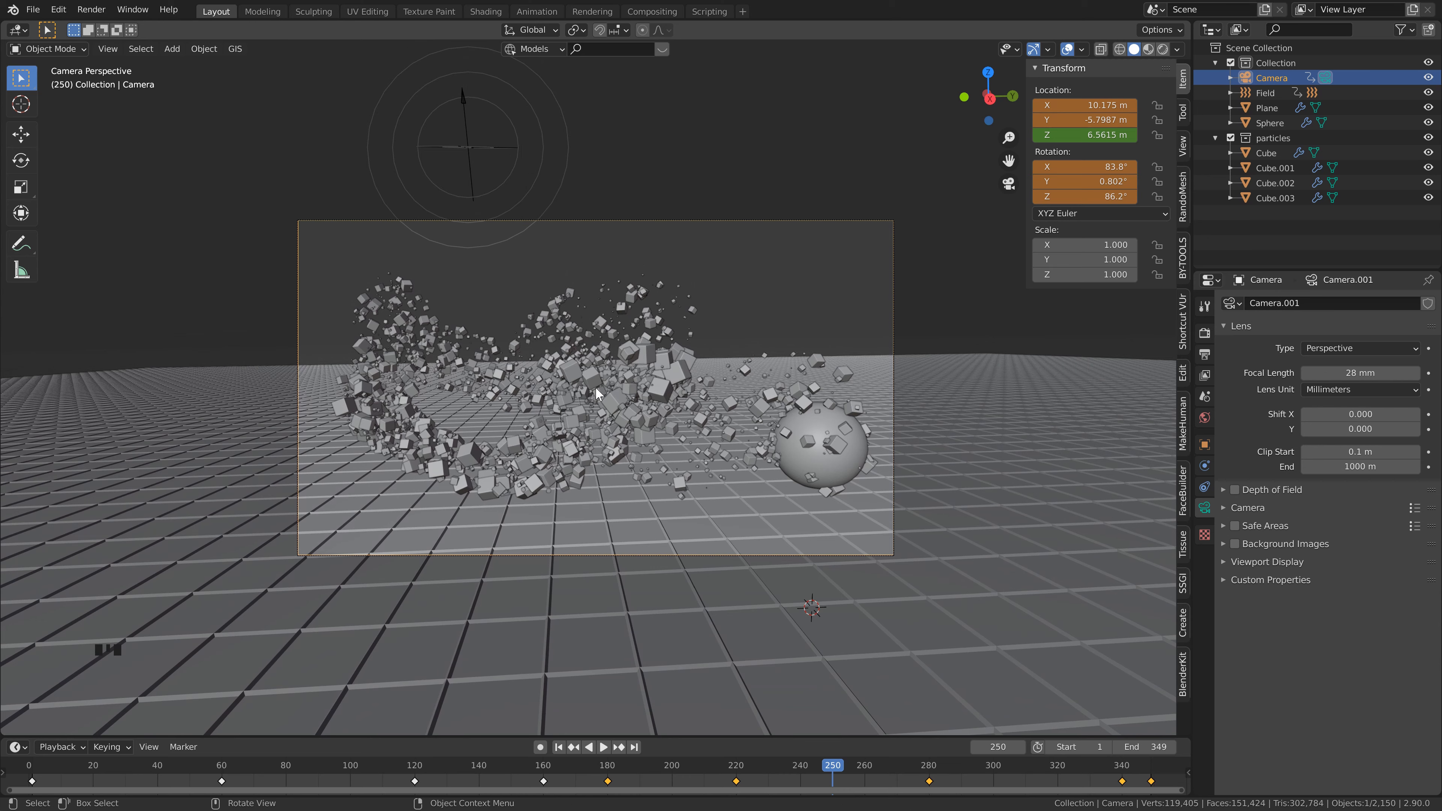
key("i")
left_click(595, 387)
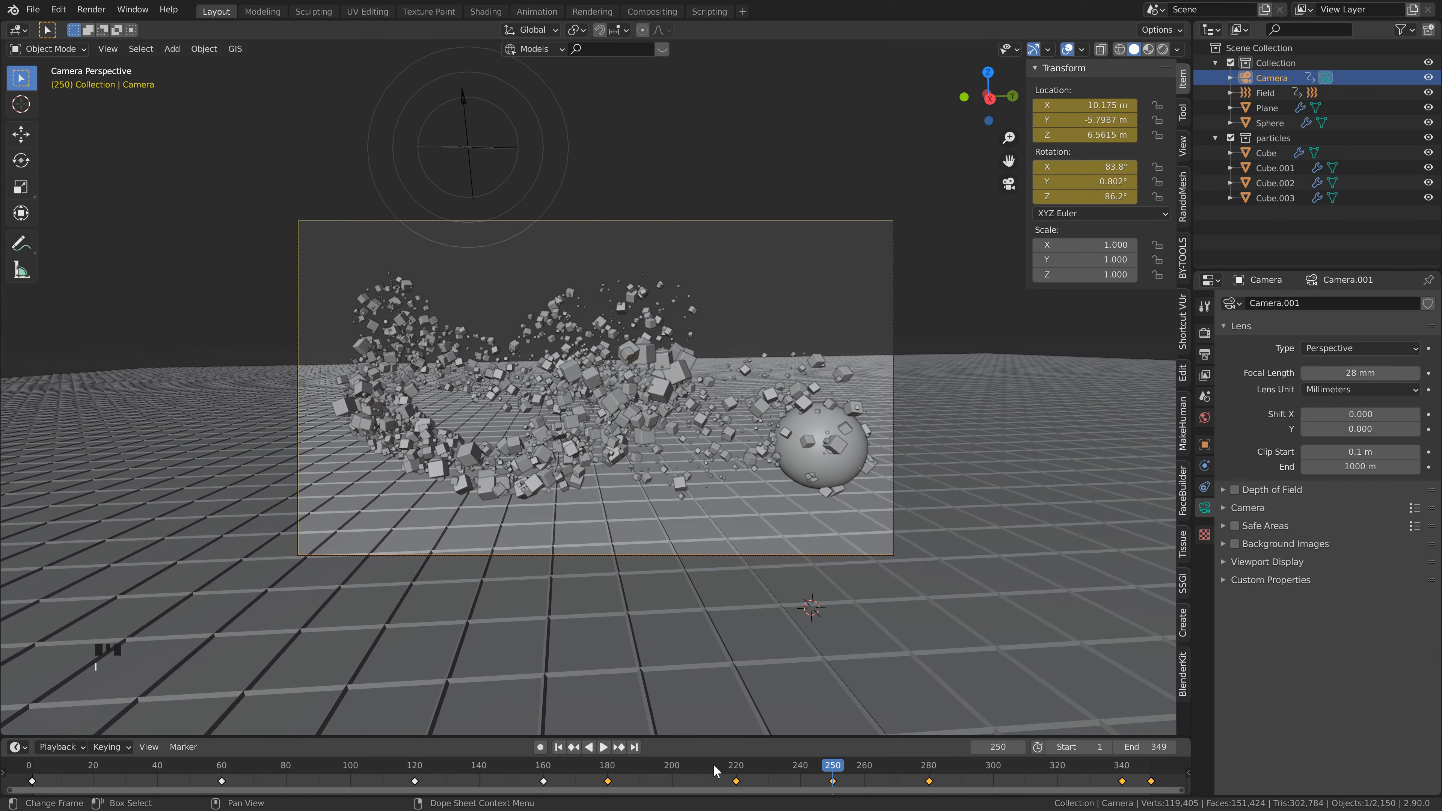
At frame 310, walk the camera sideways to about X 7.3, Y 5.1, Z 6.4 m and keyframe its location and rotation
key("space")
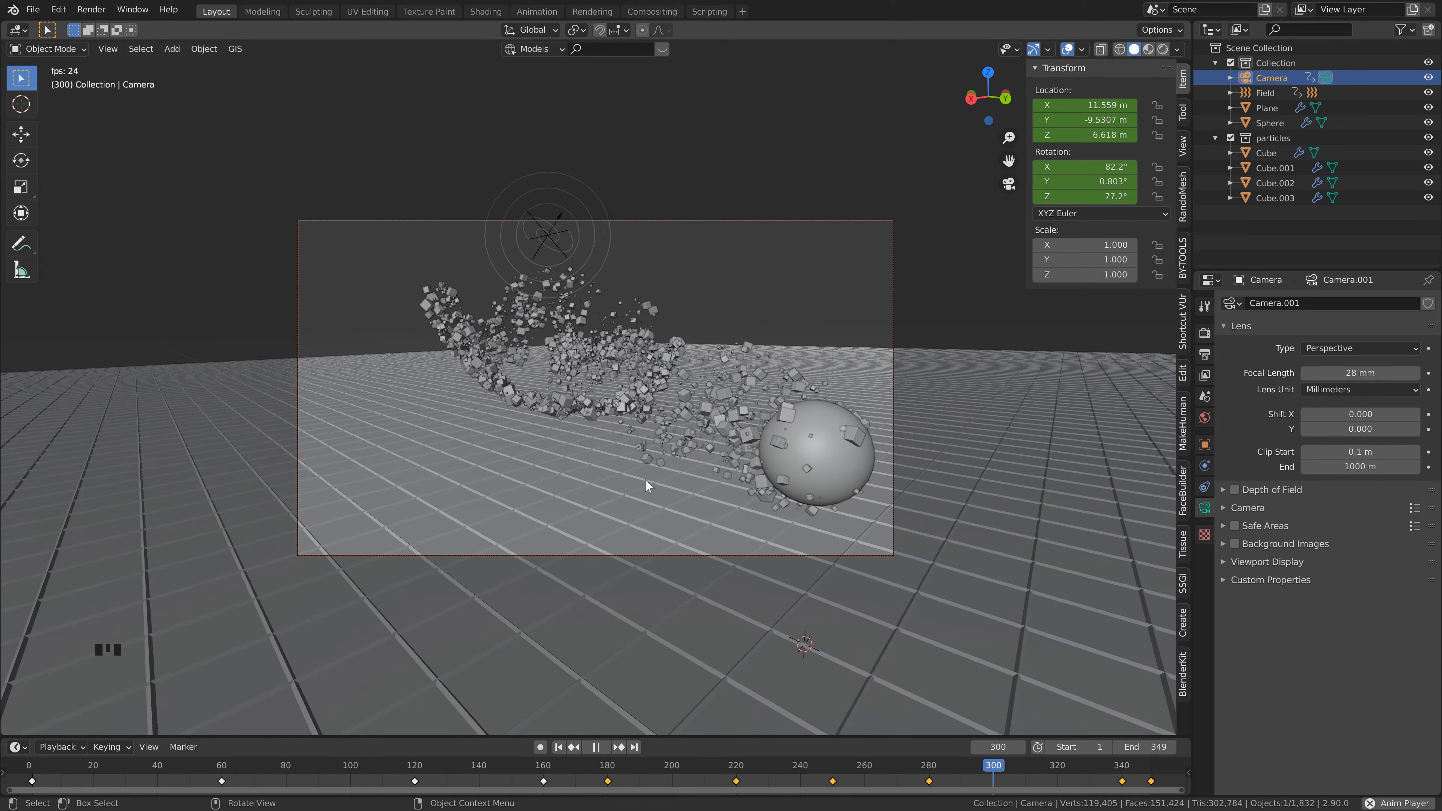
left_click_drag(1046, 770, 1027, 769)
left_click_drag(1026, 766, 1025, 764)
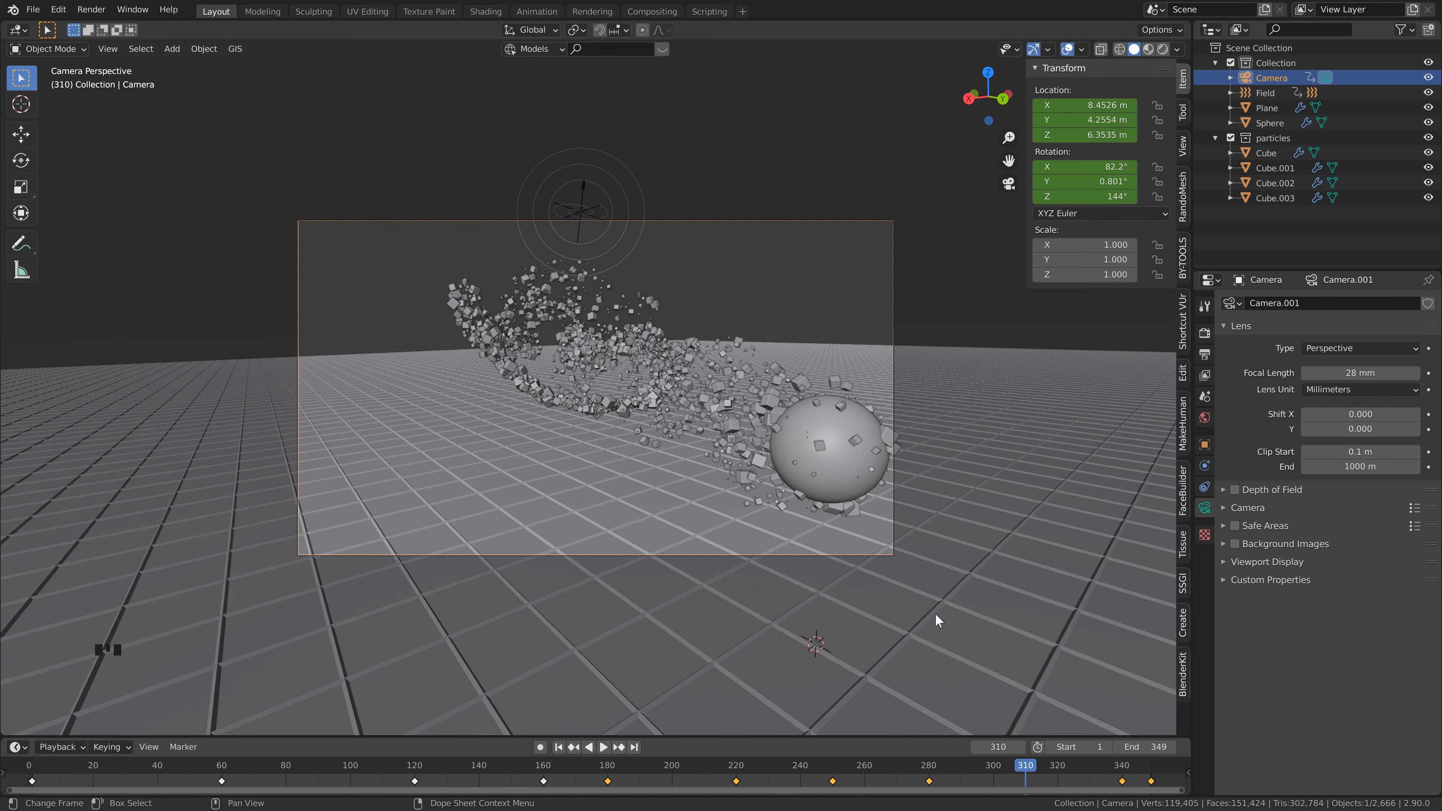
key("F3")
key("Return")
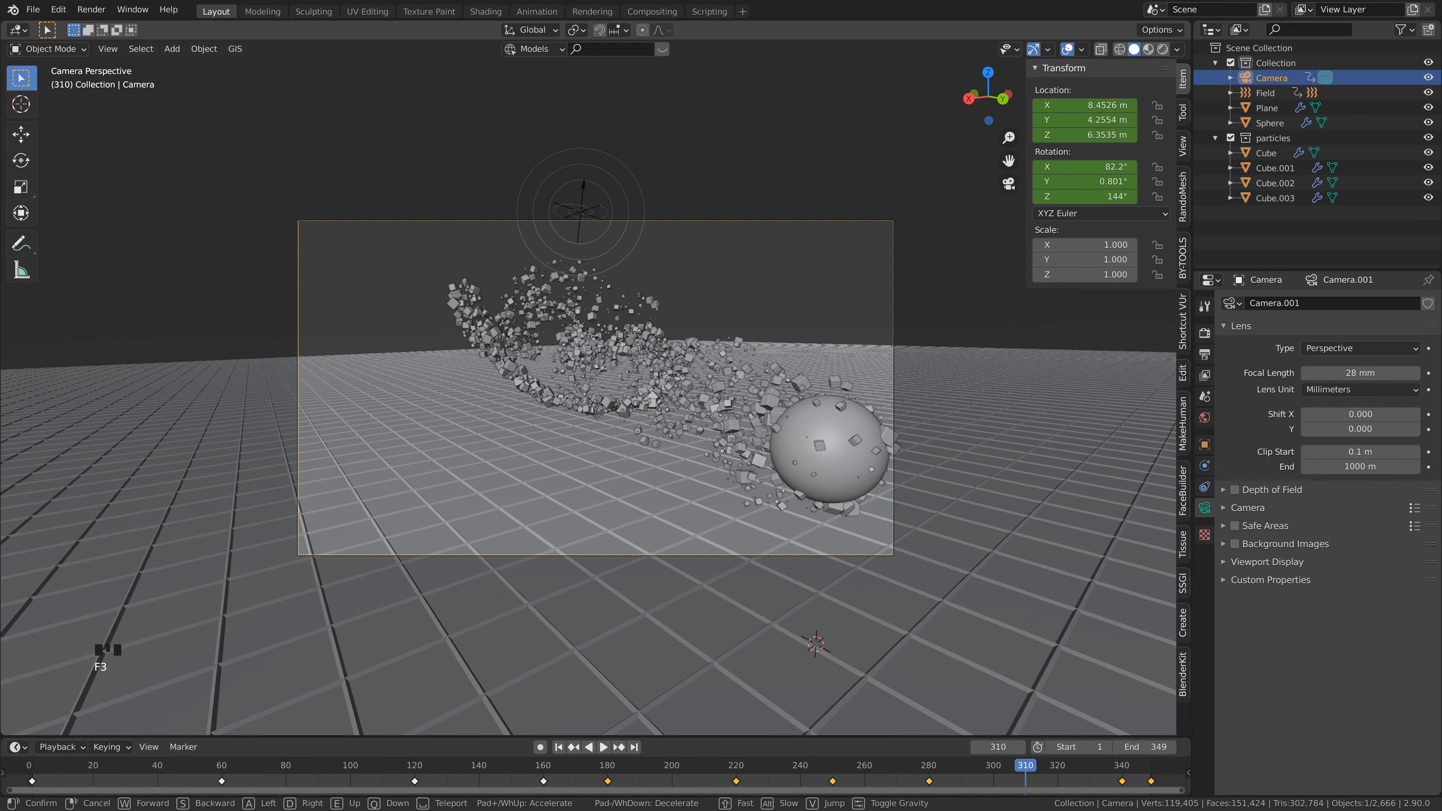
key("d")
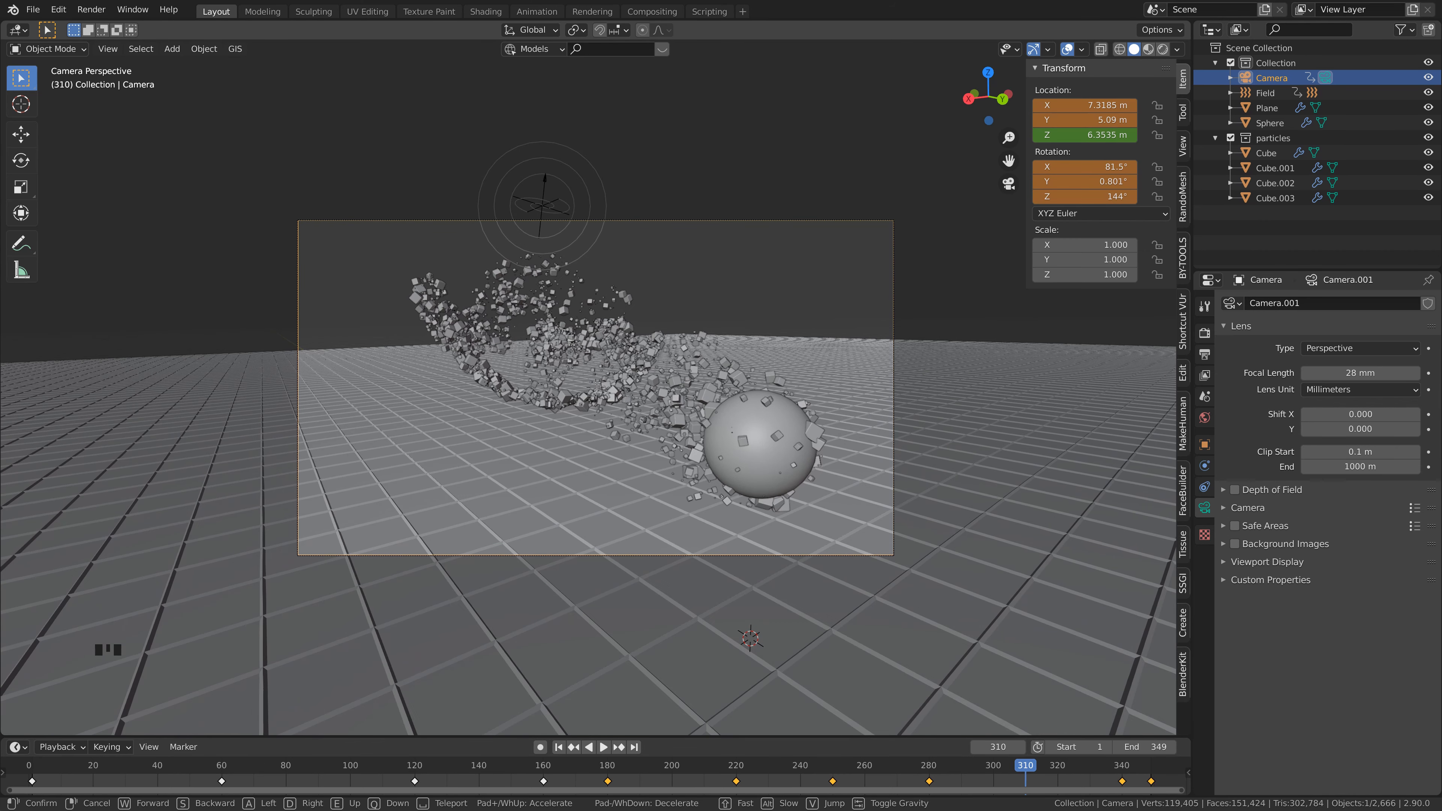
key("Return")
key("i")
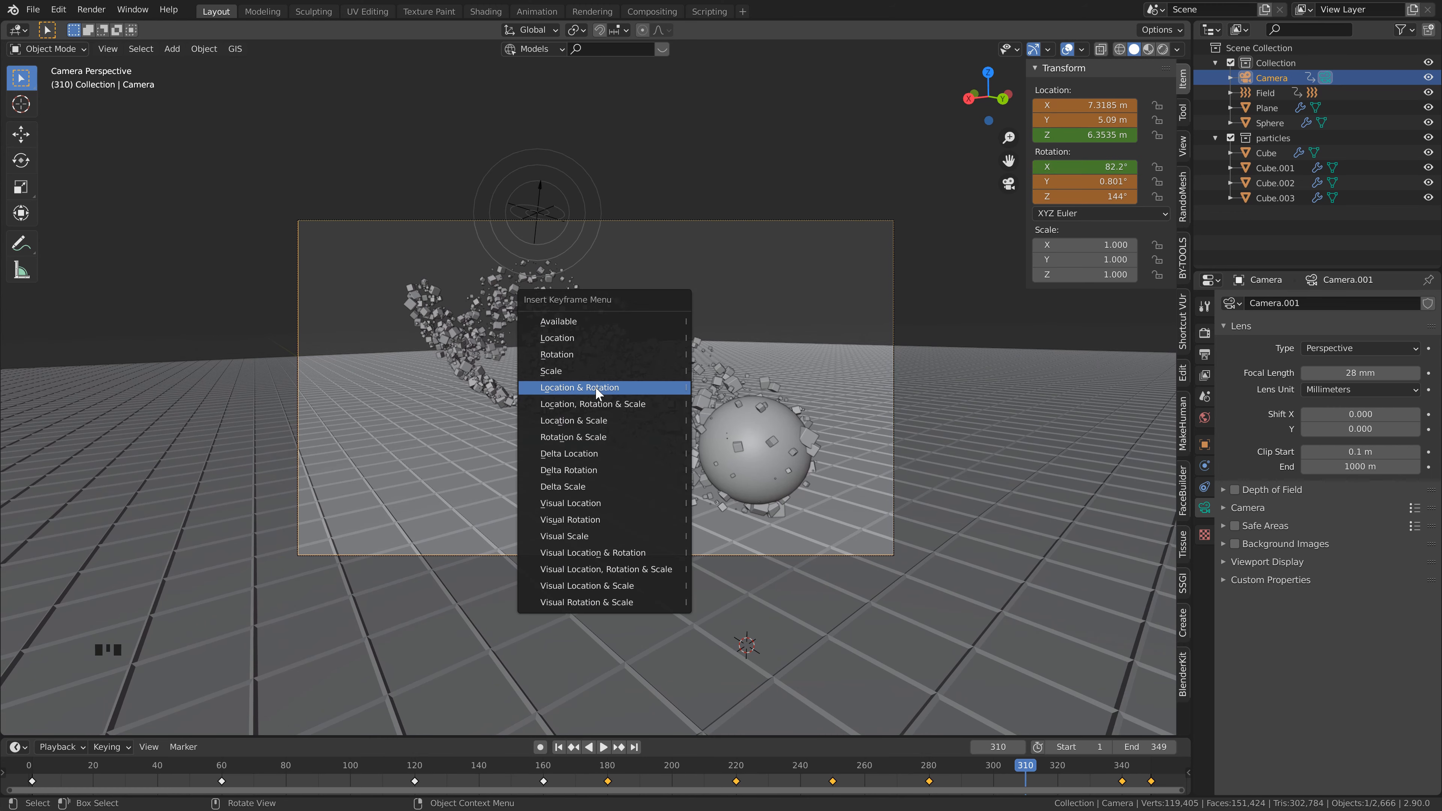
left_click(595, 386)
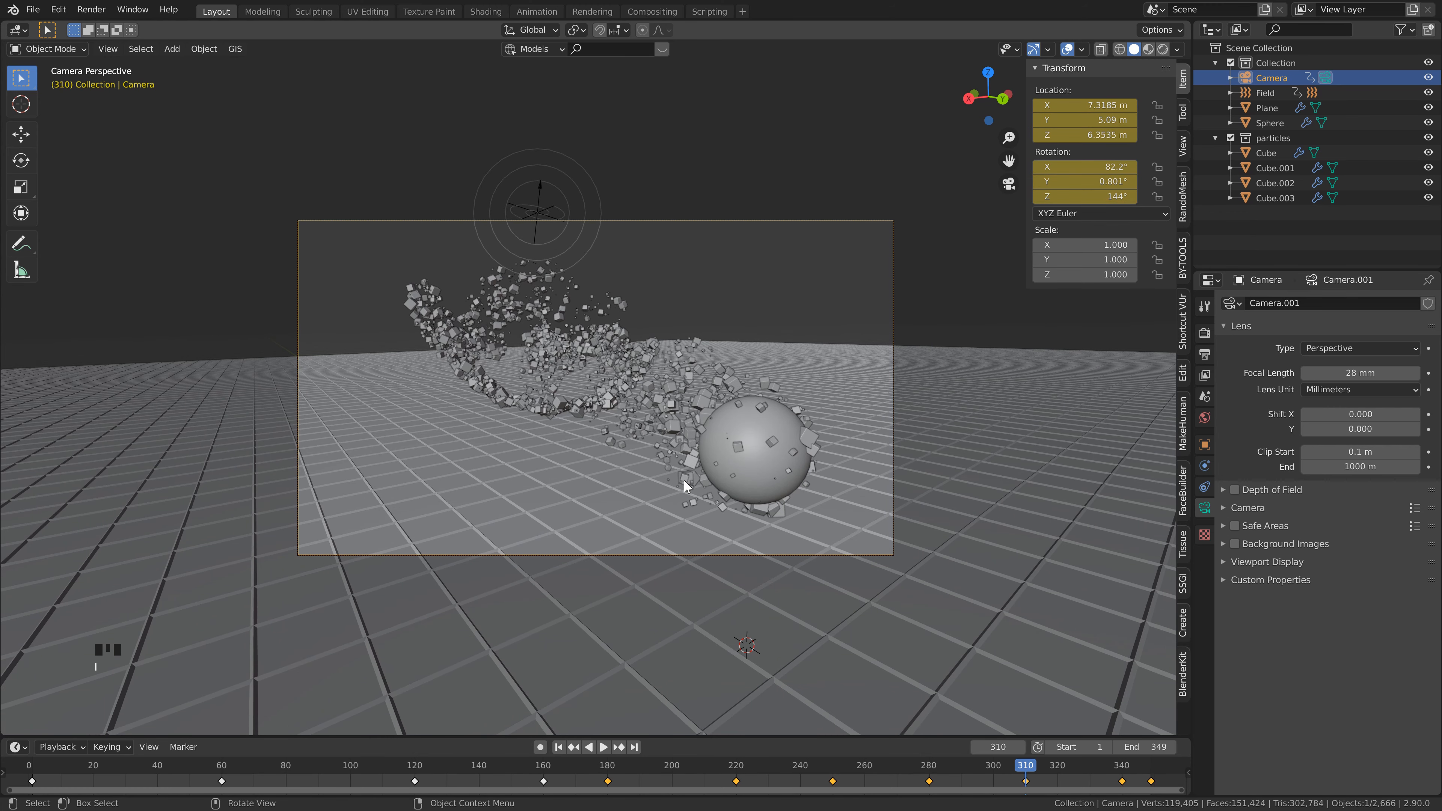
Play back the camera animation and enable depth of field on the camera with an F-Stop of 0.3
key("space")
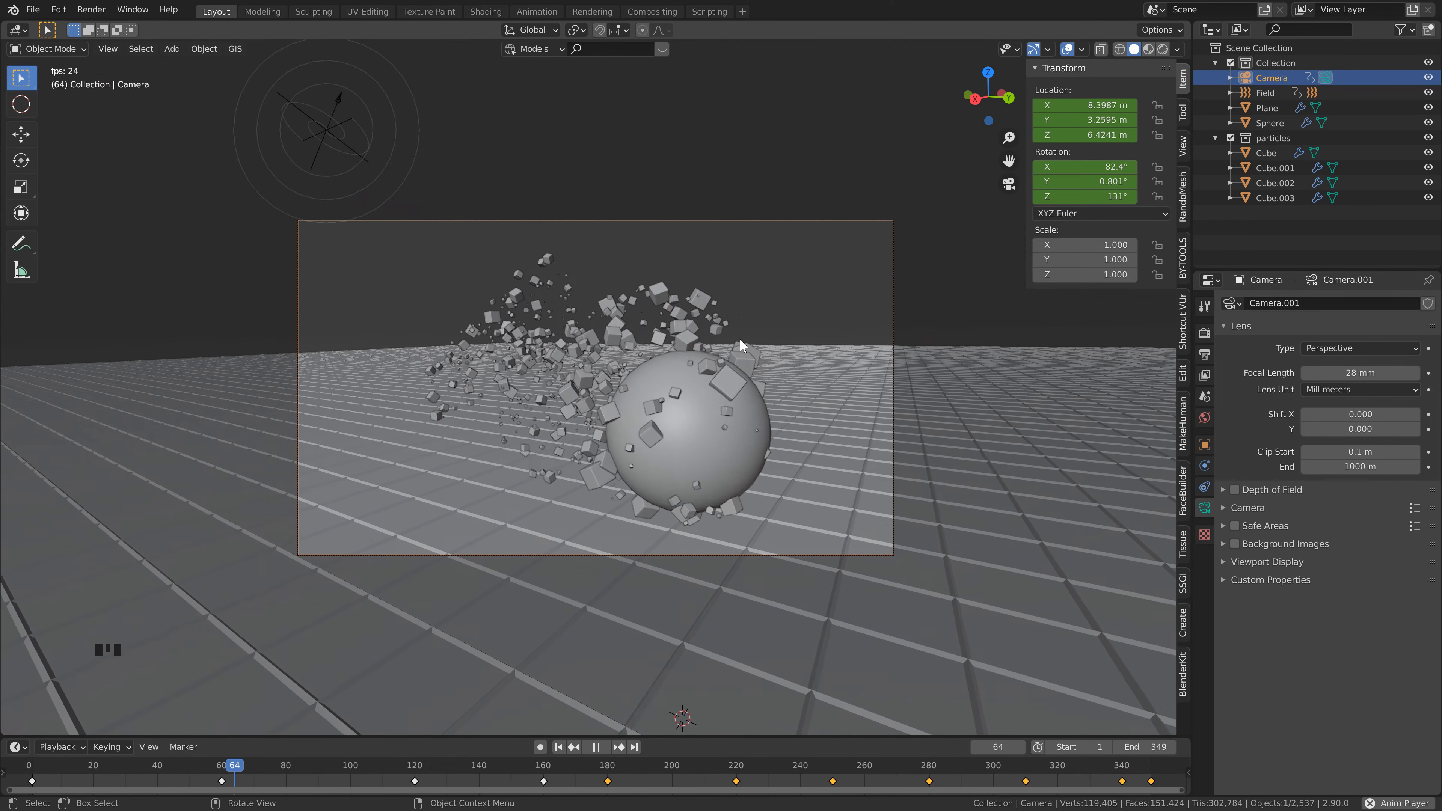
scroll(837, 395, "up", 1)
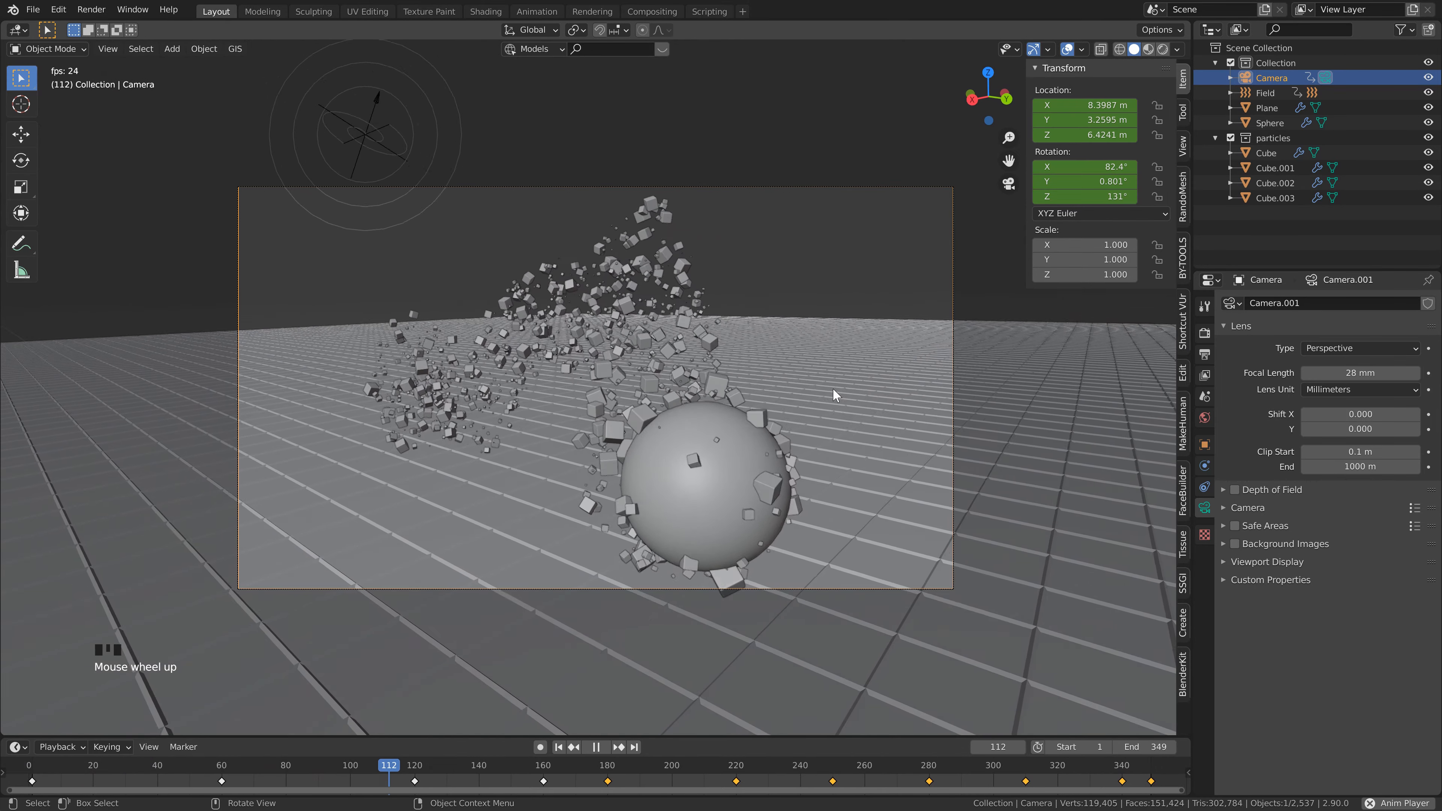
key("space")
scroll(1235, 493, "up", 1)
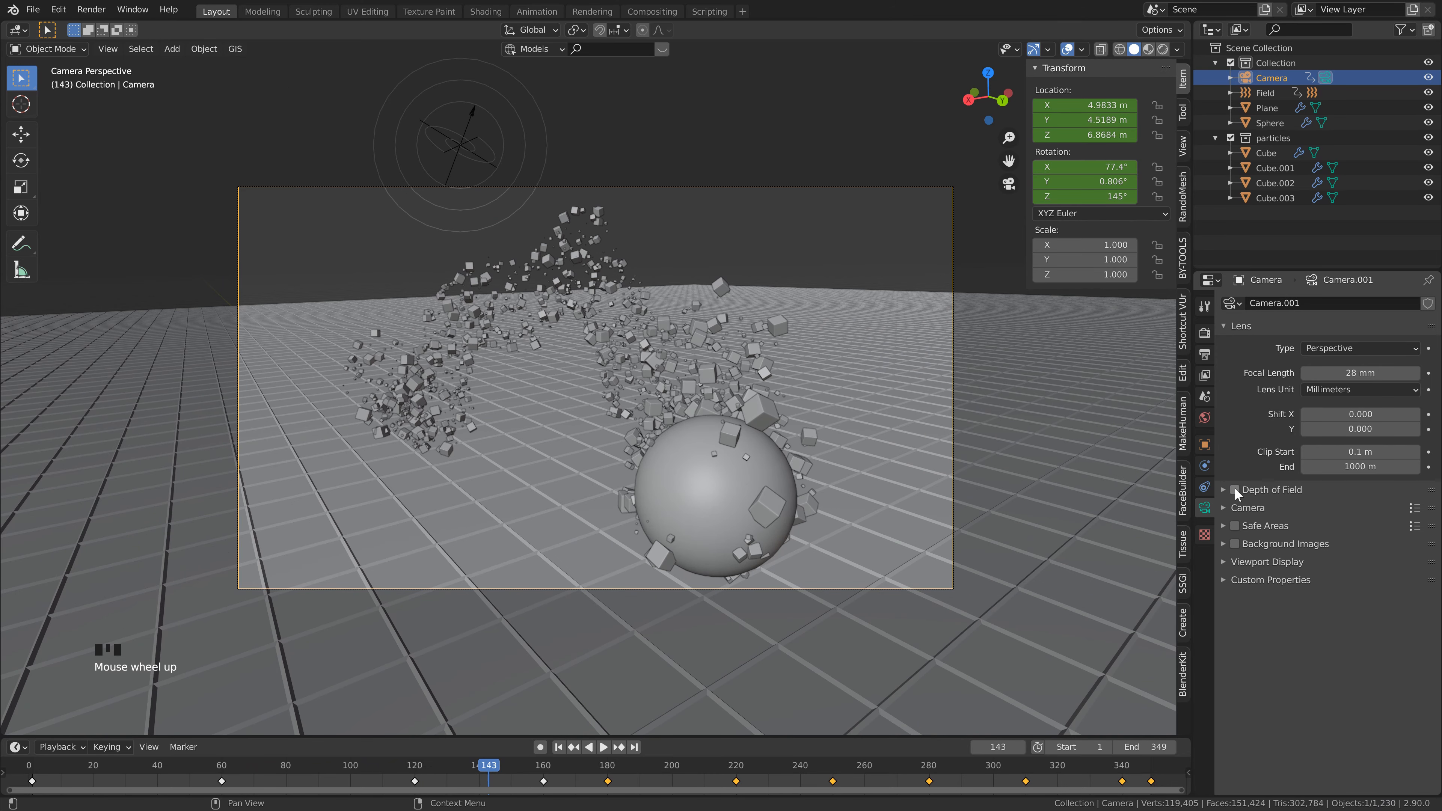
left_click(1235, 490)
left_click(1224, 490)
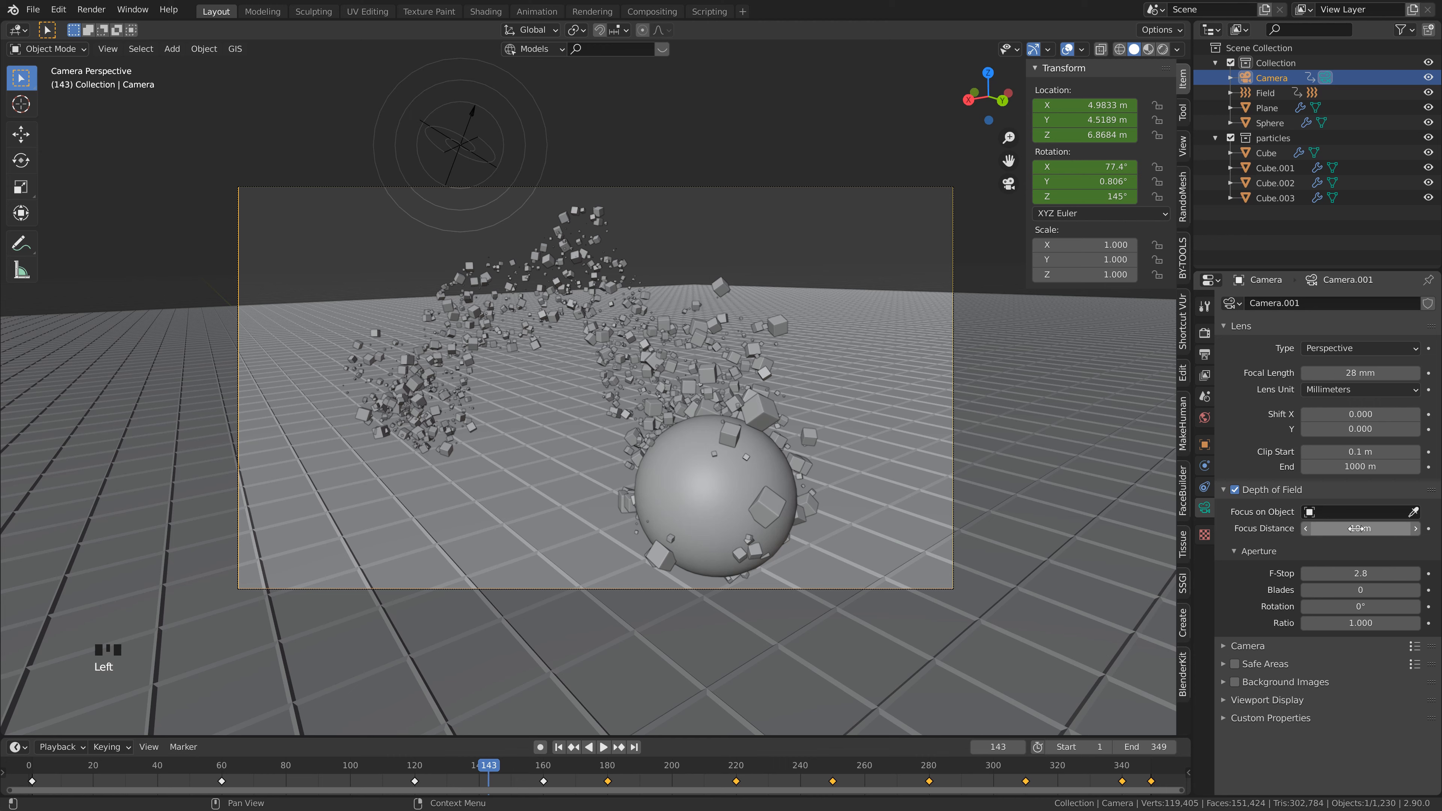
left_click(1353, 576)
type("0.3")
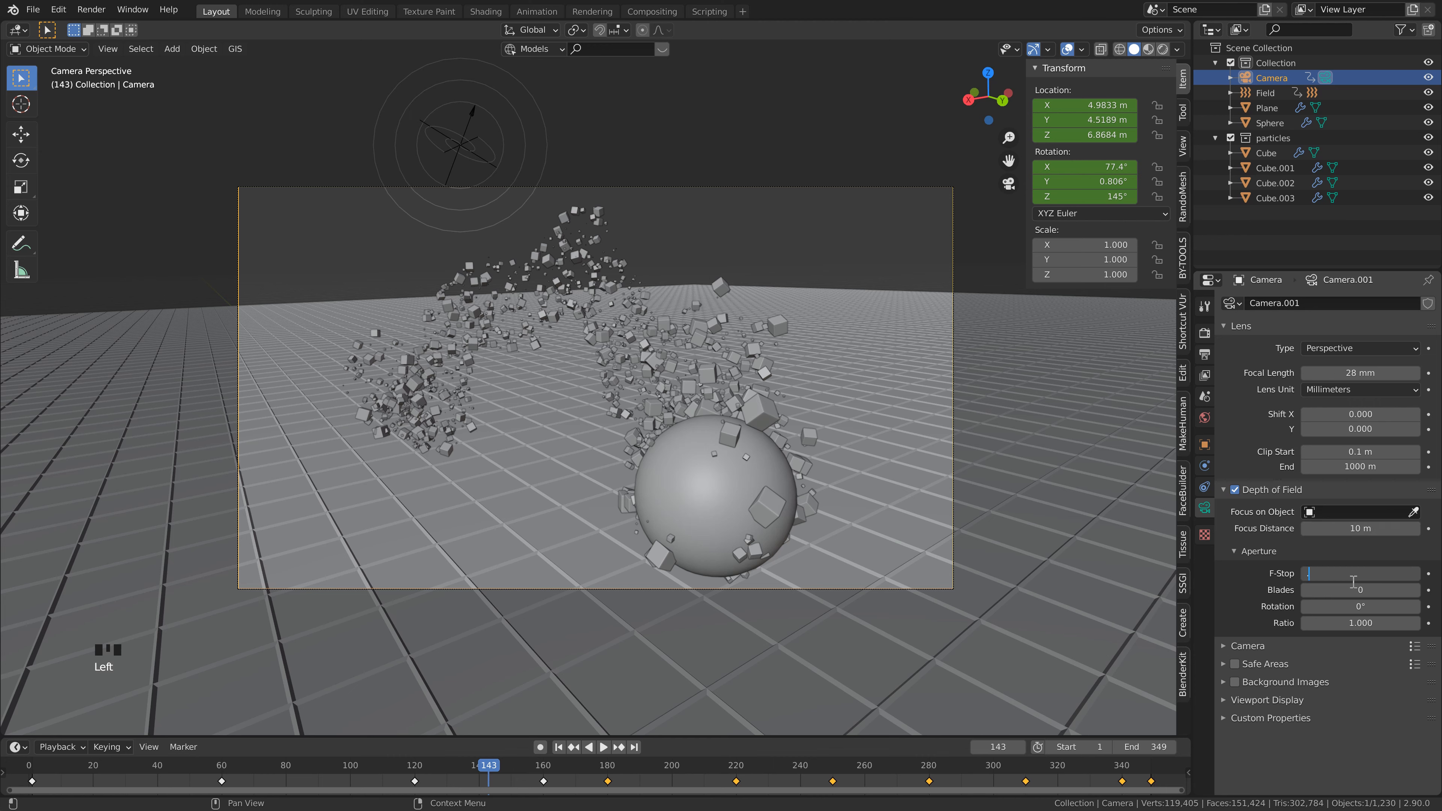
left_click(1353, 582)
Return to frame 1, add a plain axes empty at the world origin and scale it to about 2.03
middle_click_drag(732, 374, 666, 450)
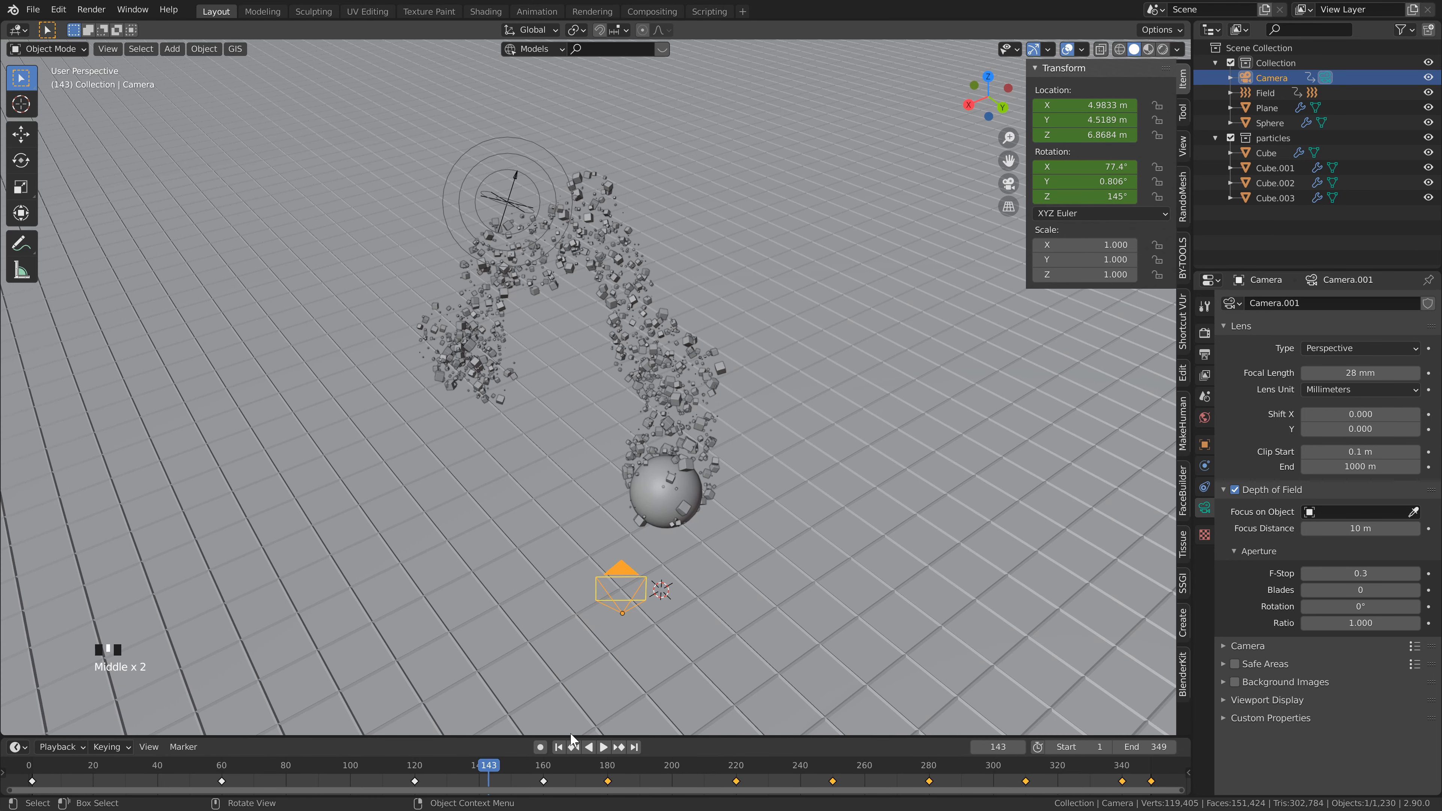
left_click(558, 747)
left_click(621, 459)
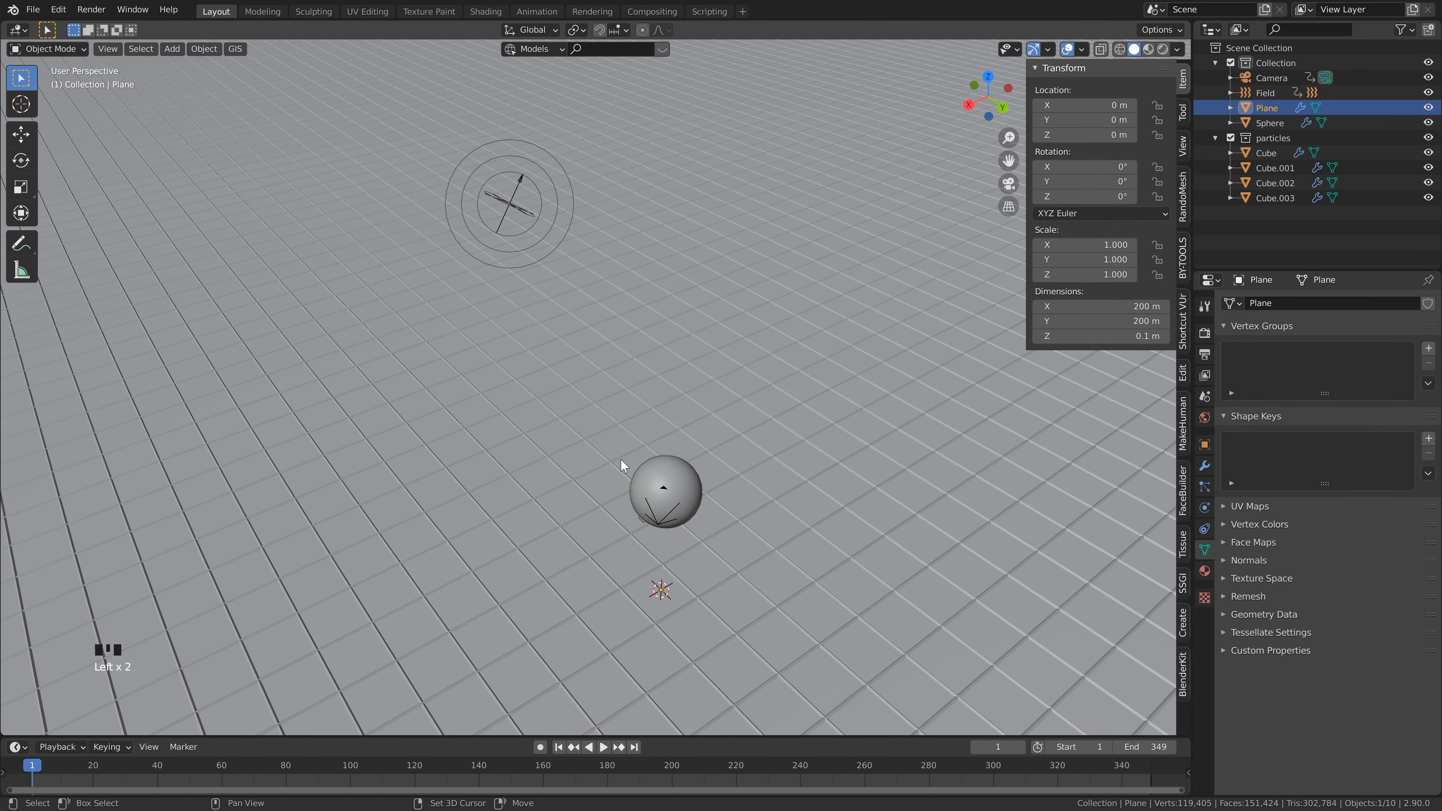
key("shift+a")
mouse_move(670, 385)
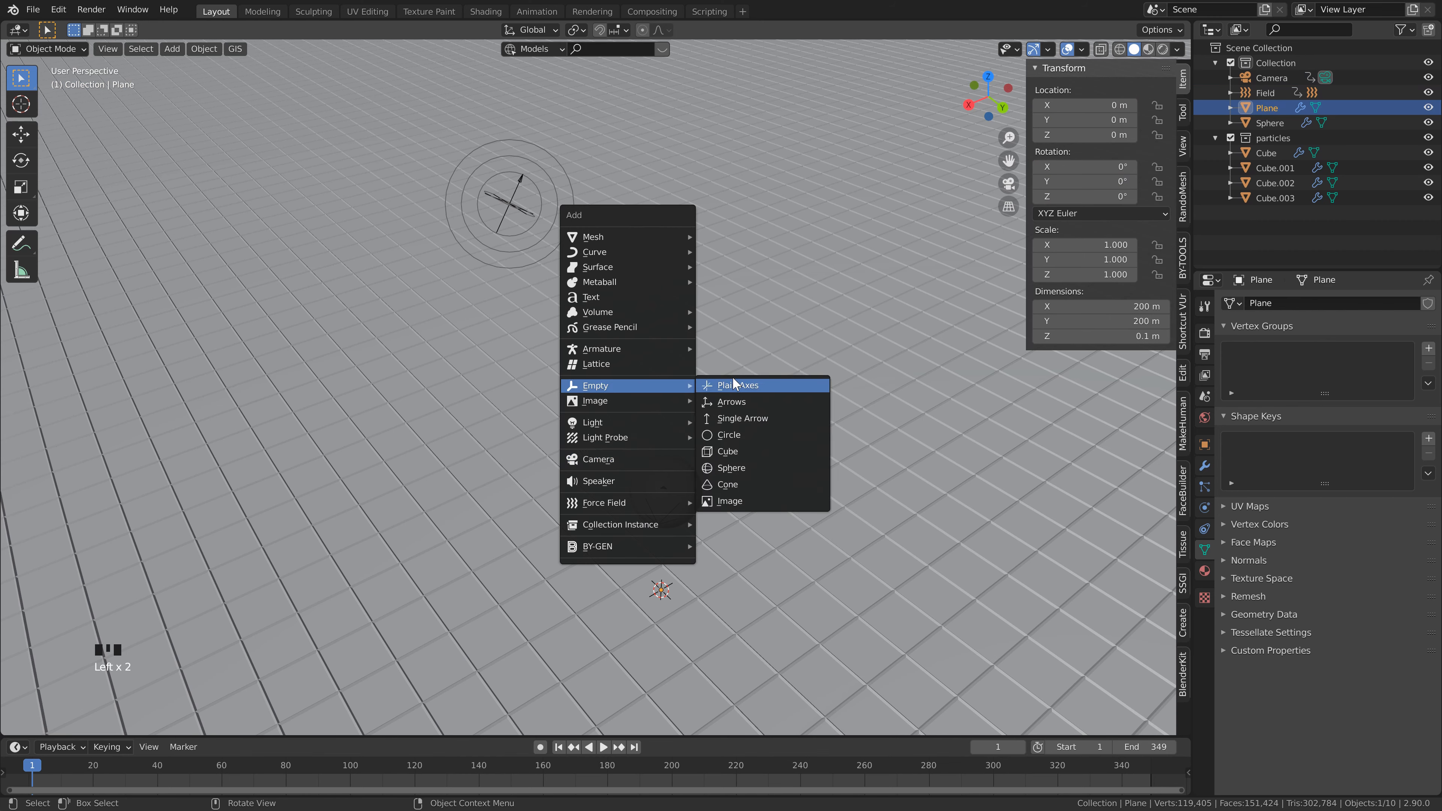
left_click(733, 378)
key("s")
left_click(920, 404)
Move the empty up beside the sphere to about X 0.18, Y -0.76, Z 4.46 m
key("g")
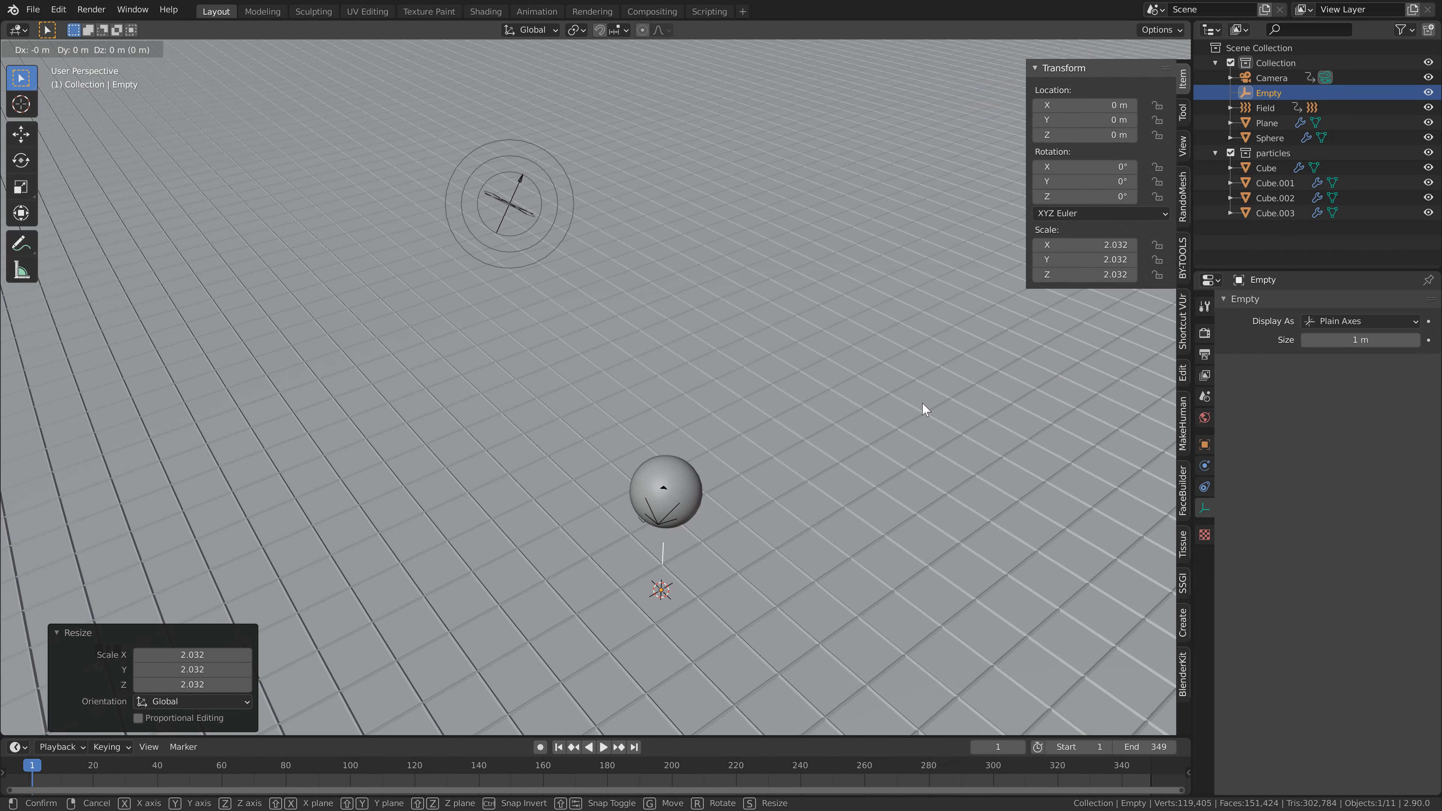
key("z")
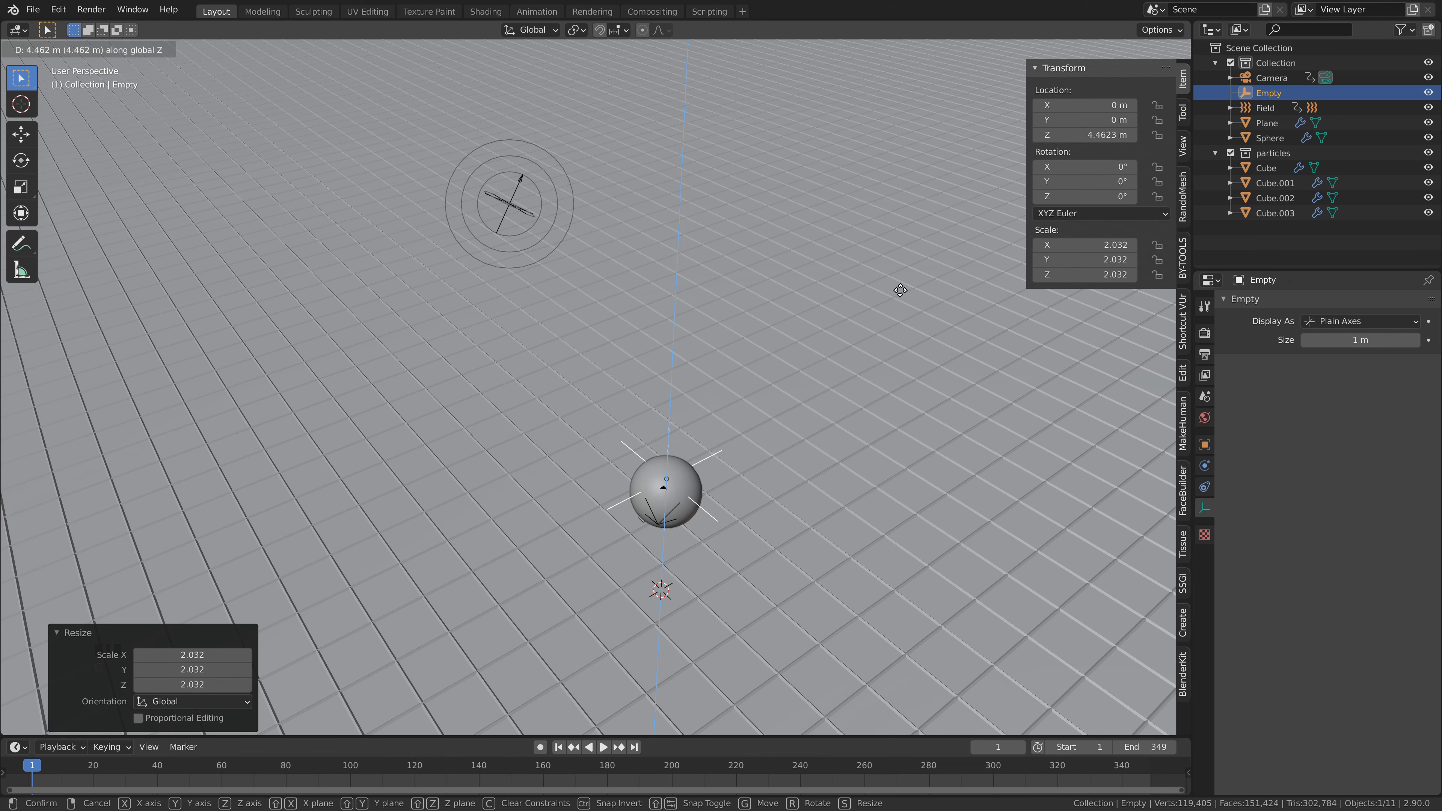
left_click(900, 290)
key("g")
left_click(651, 527)
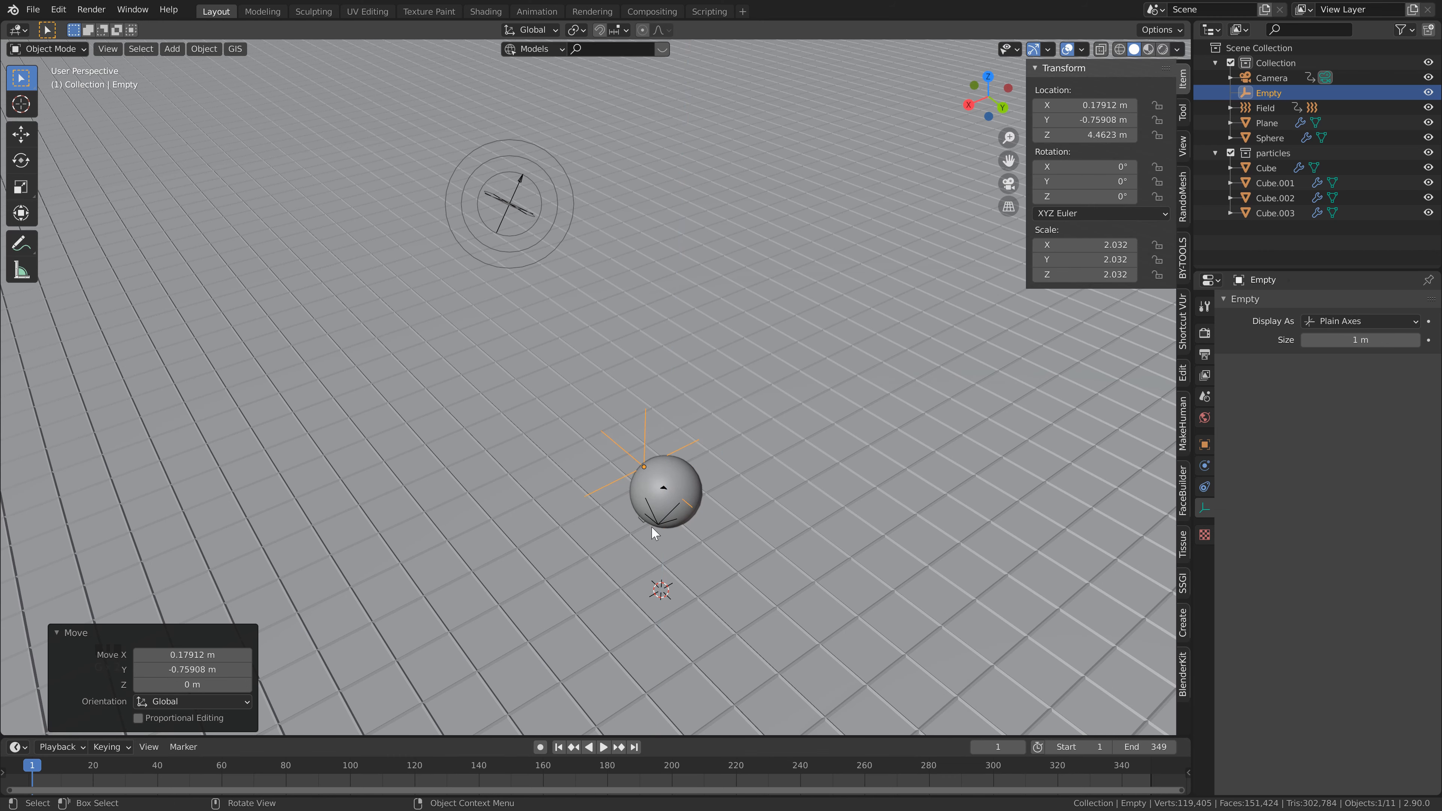
Set the empty as the camera's depth of field focus object
left_click(659, 524)
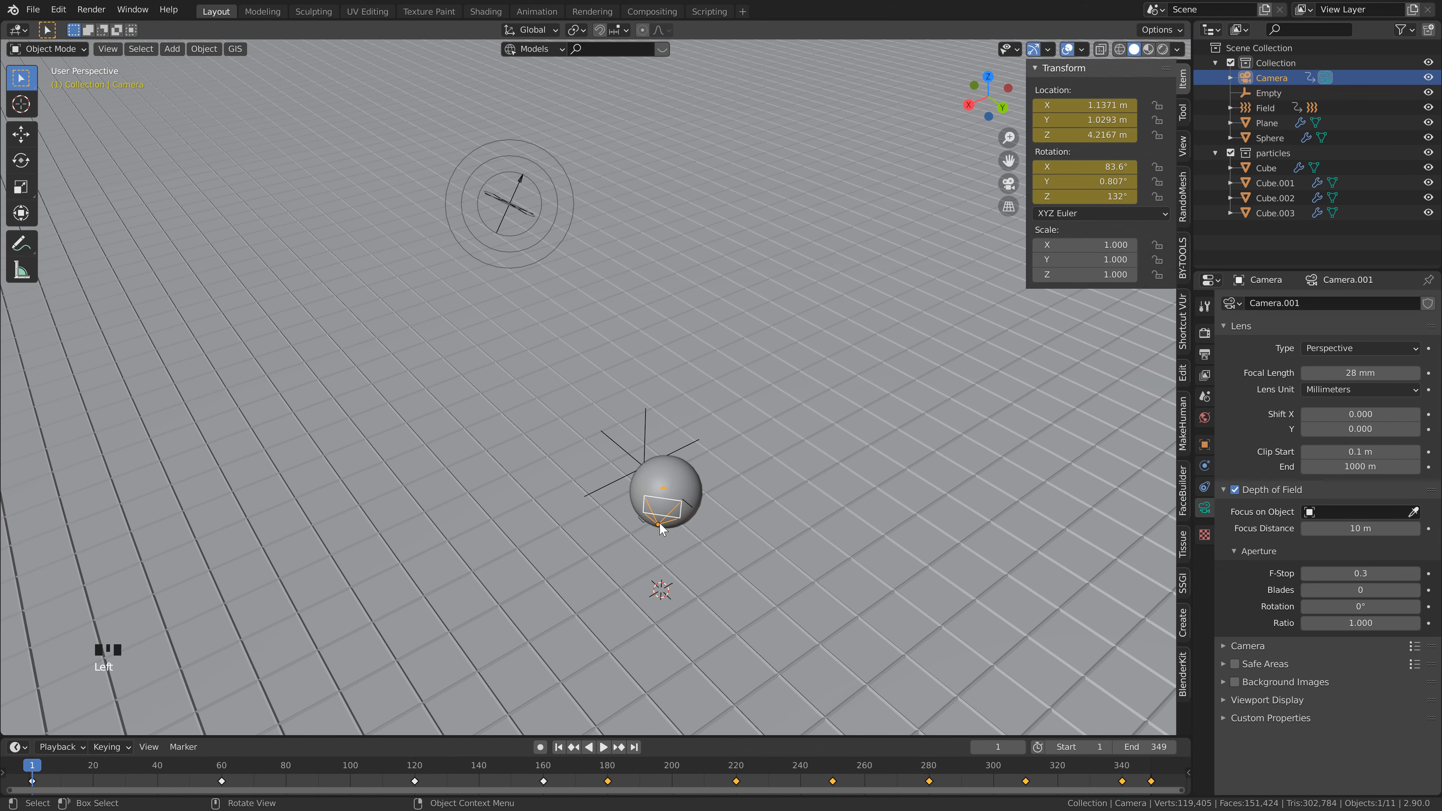
left_click(1379, 513)
left_click(1306, 606)
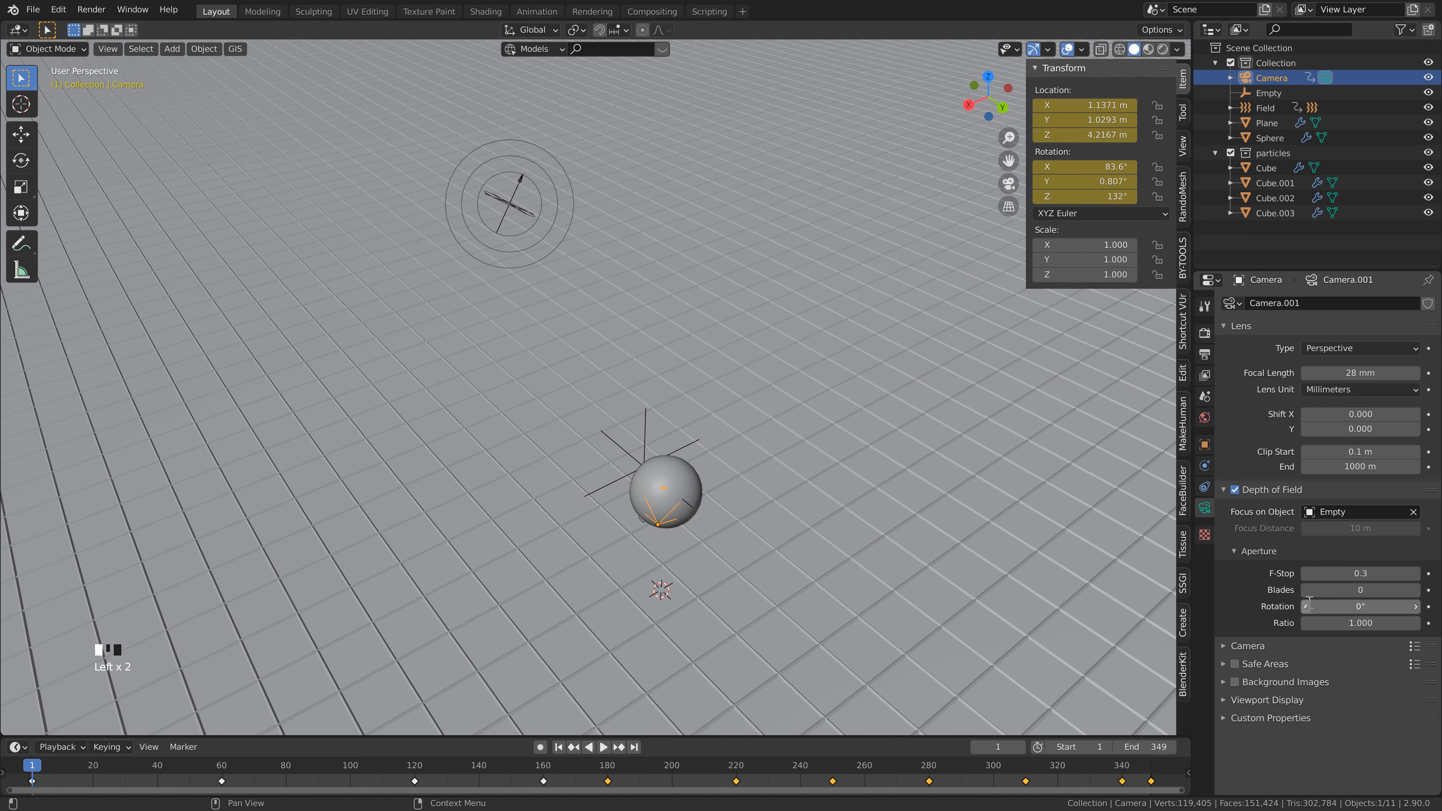
Select the empty beside the sphere and keyframe its location at frame 1
scroll(643, 416, "up", 1)
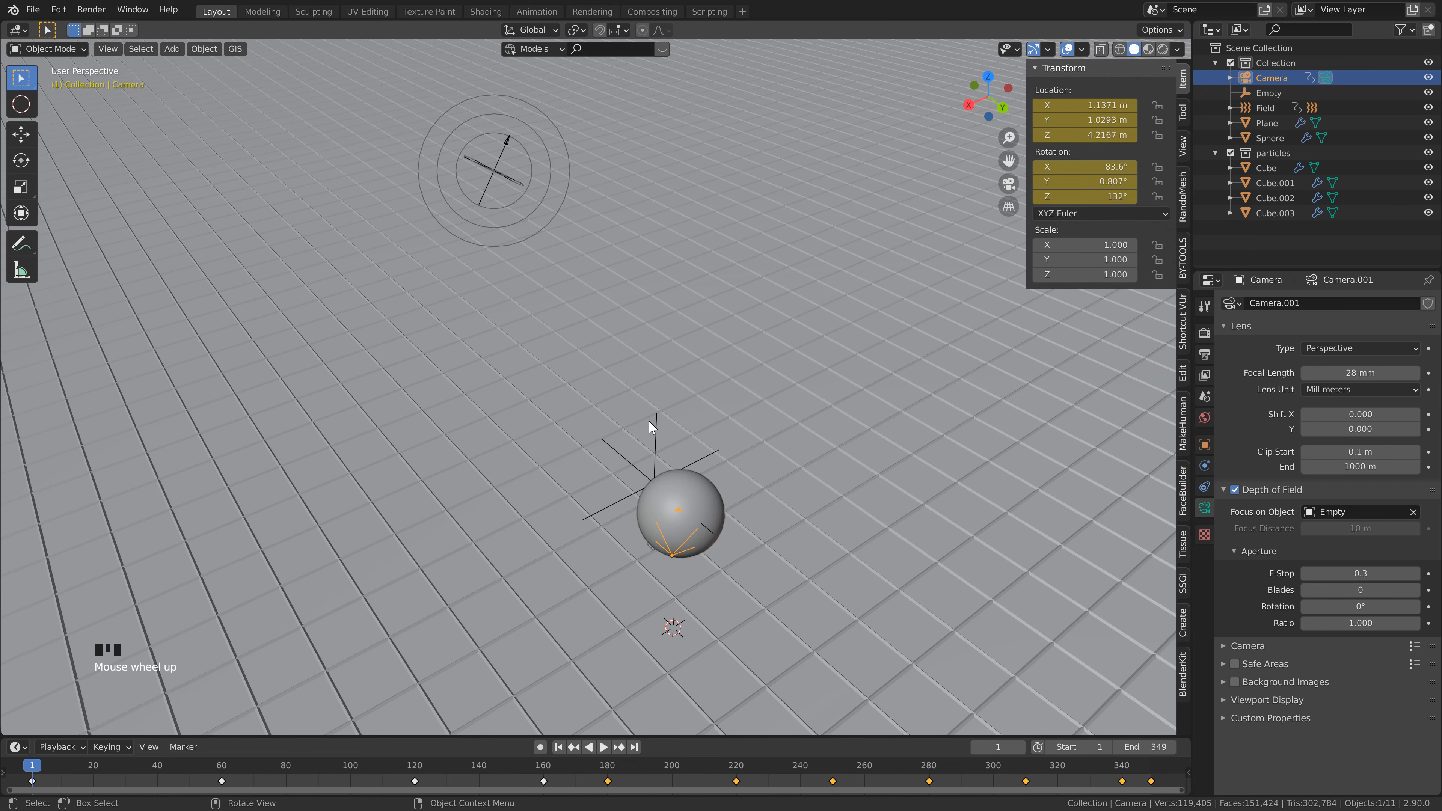
scroll(661, 442, "down", 1)
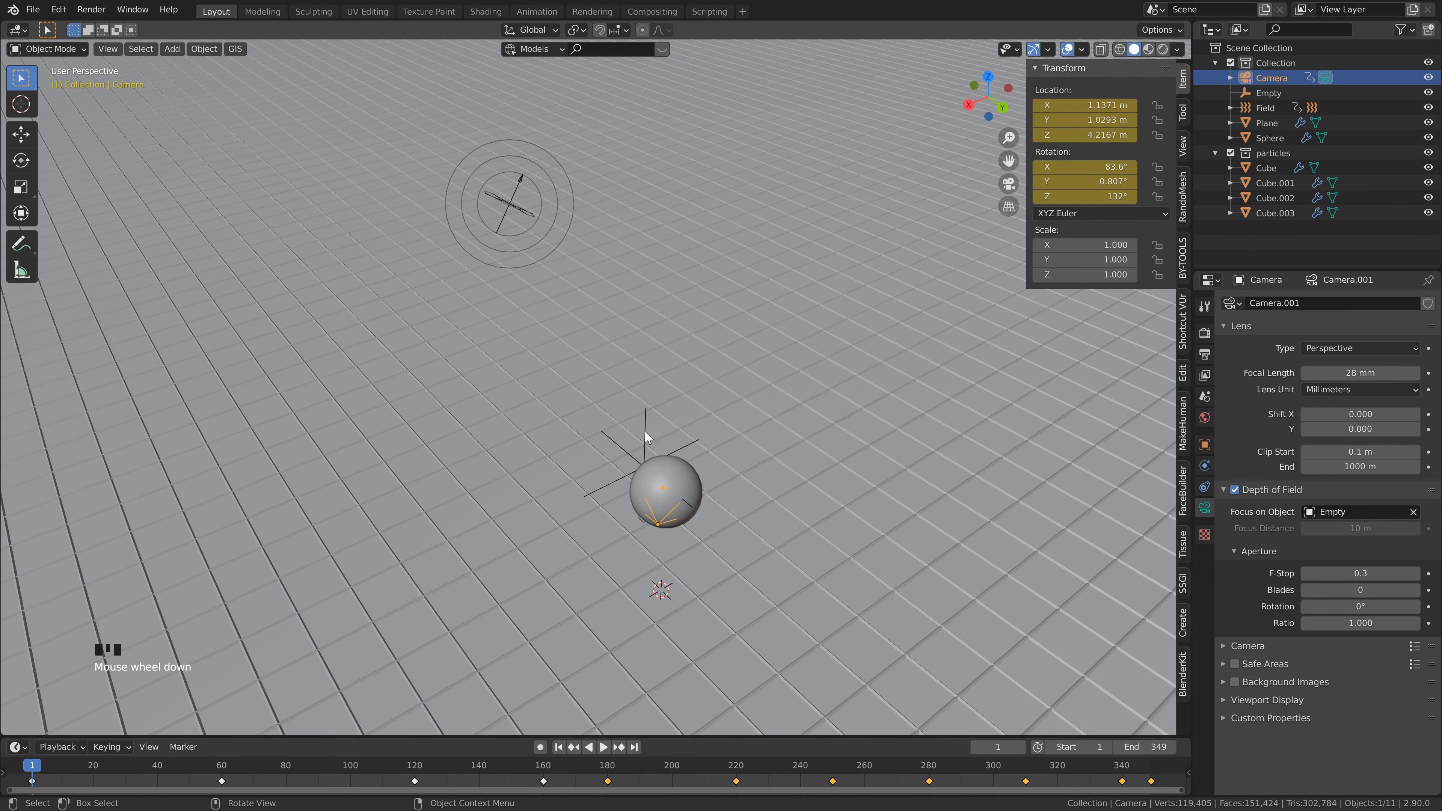
left_click(646, 434)
middle_click_drag(613, 454, 606, 386)
scroll(612, 403, "up", 1)
scroll(613, 414, "down", 1)
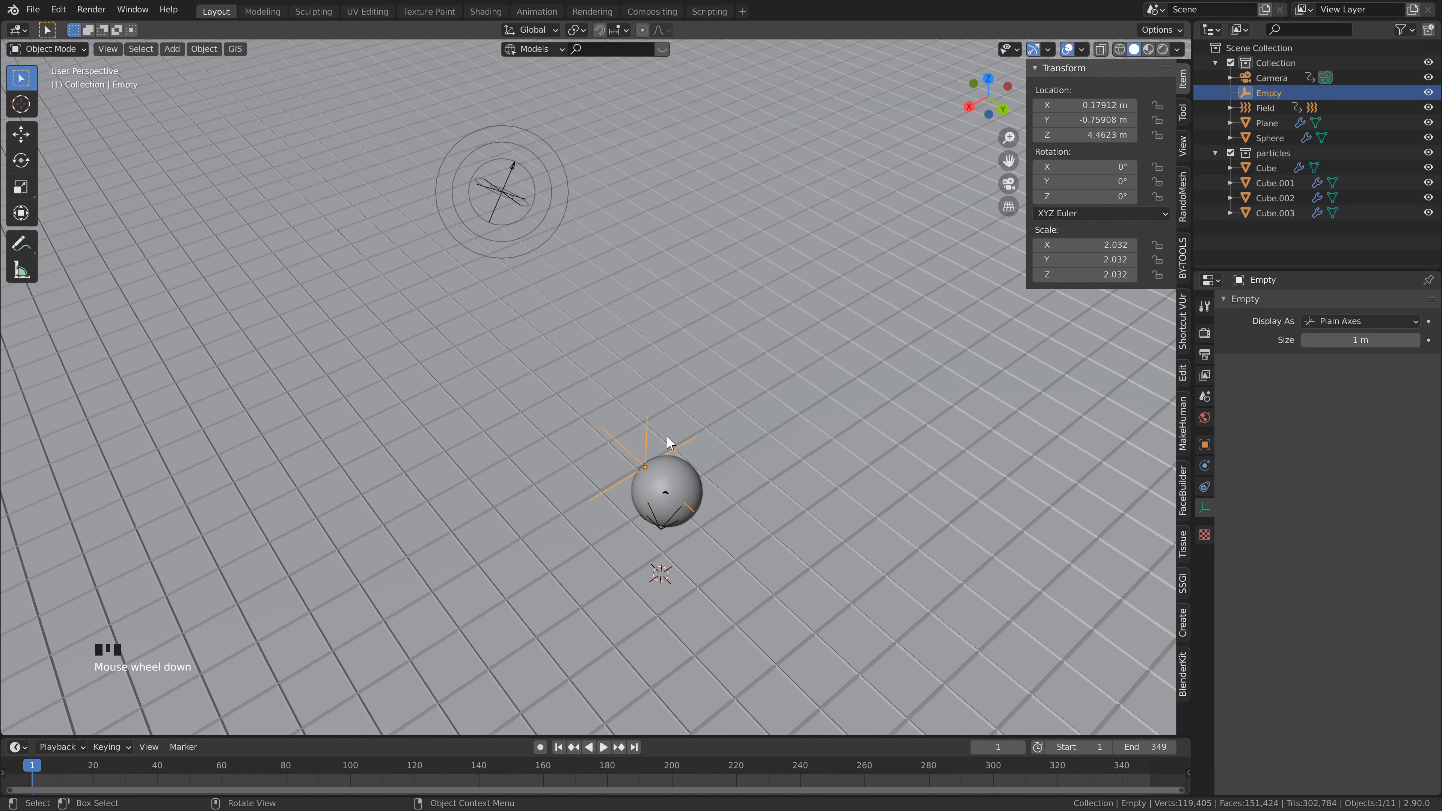
key("i")
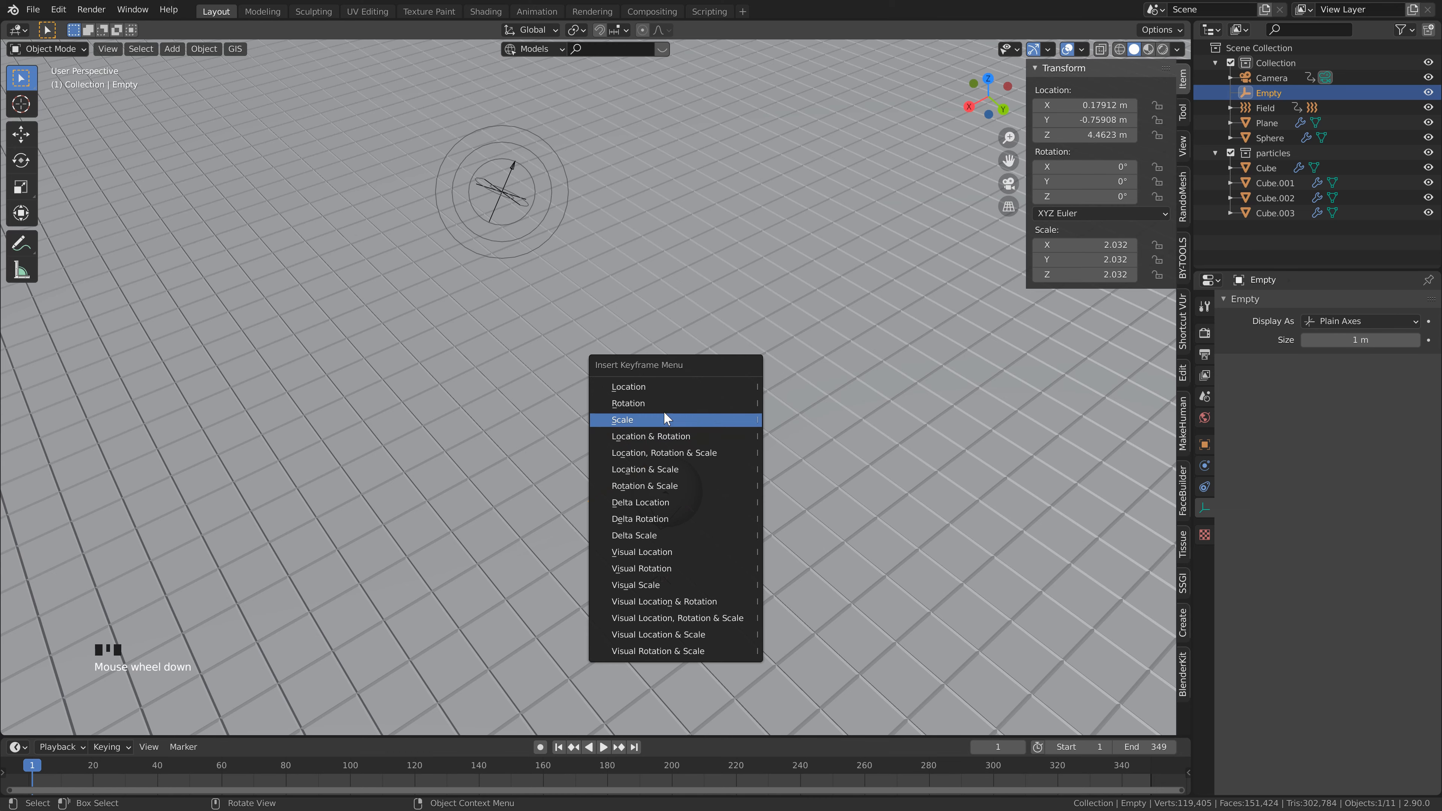
left_click(656, 387)
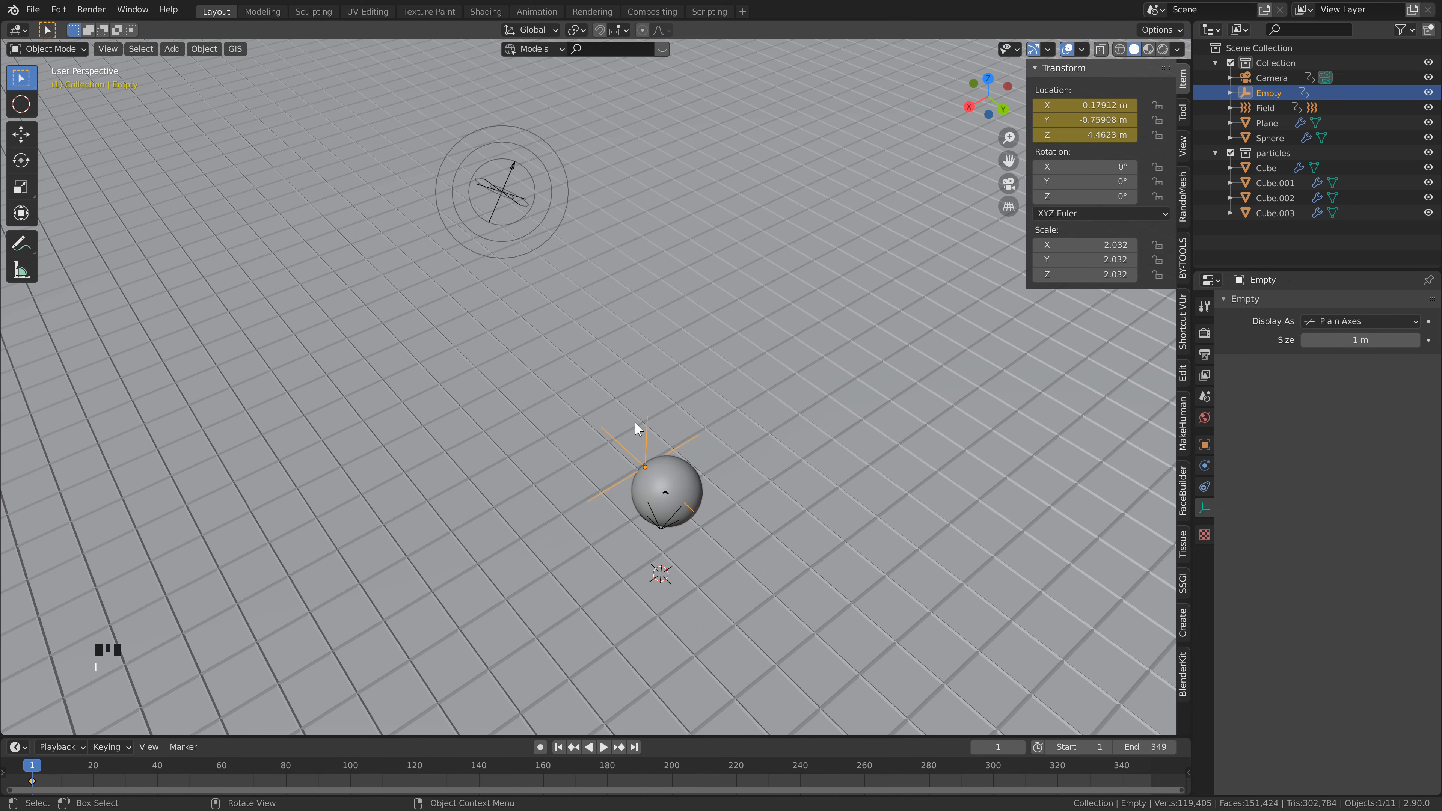
Play to frame 51, move the empty horizontally to about X 0.28, Y -1.46 m and keyframe its location
scroll(634, 427, "down", 3)
key("space")
key("space")
key("space")
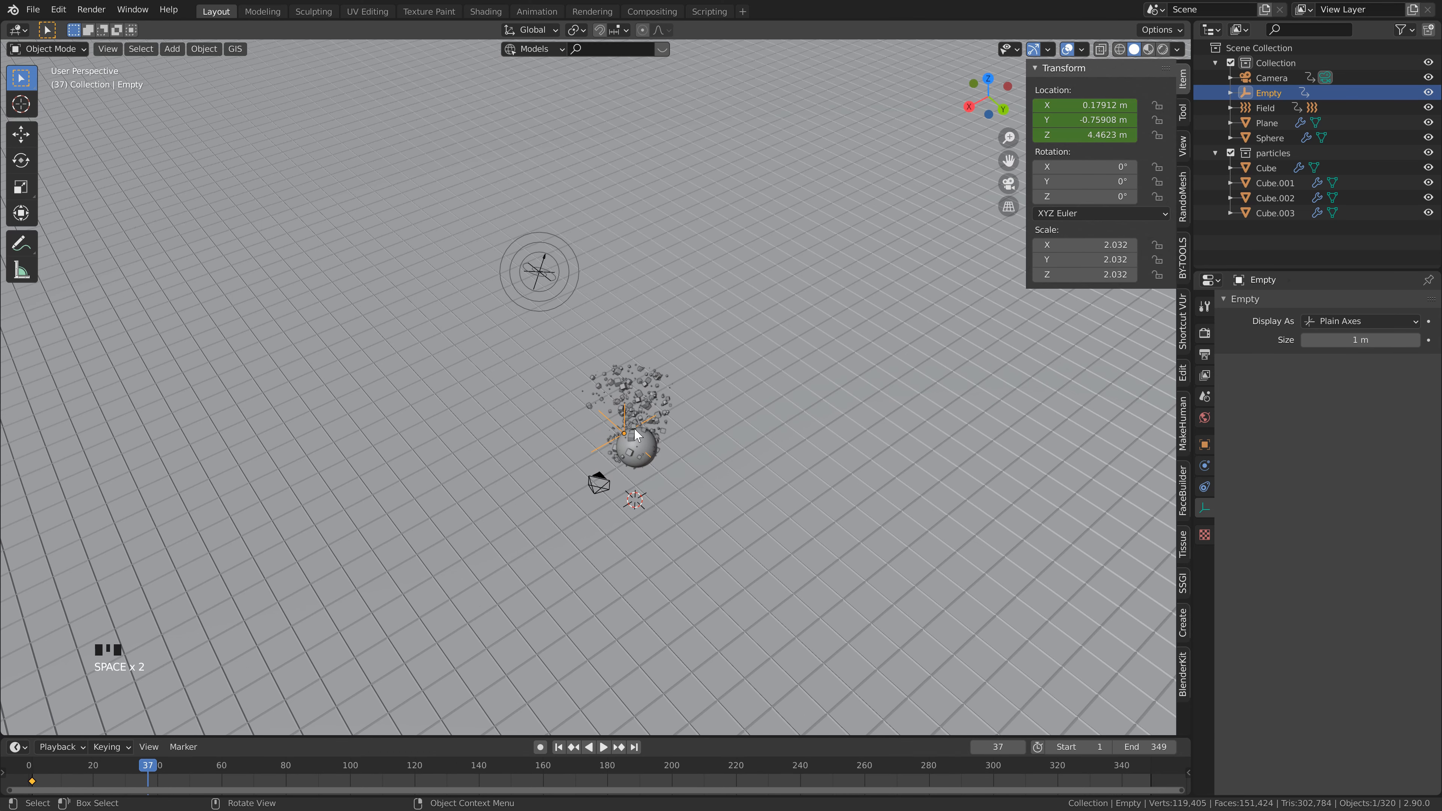
key("space")
key("g")
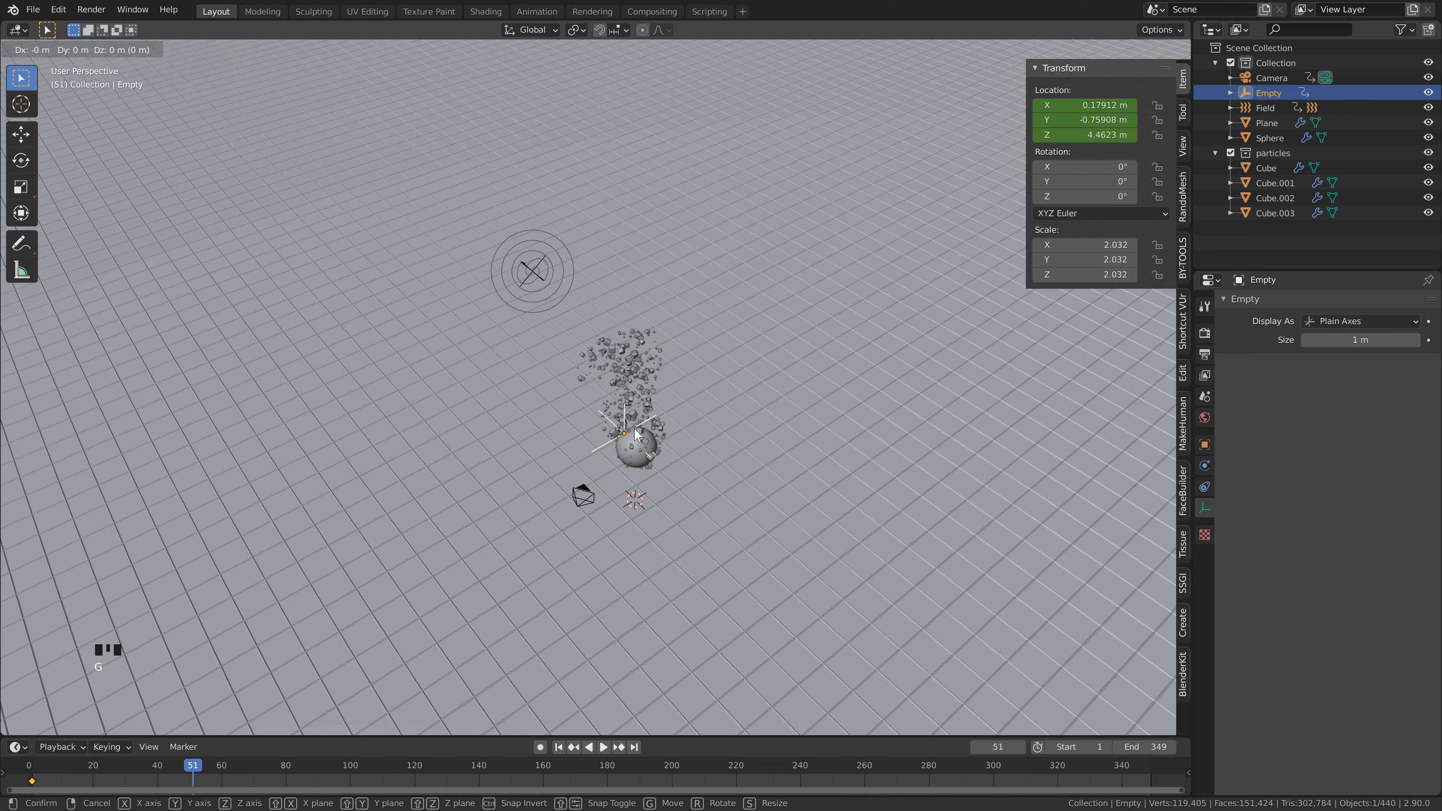
key("shift+z")
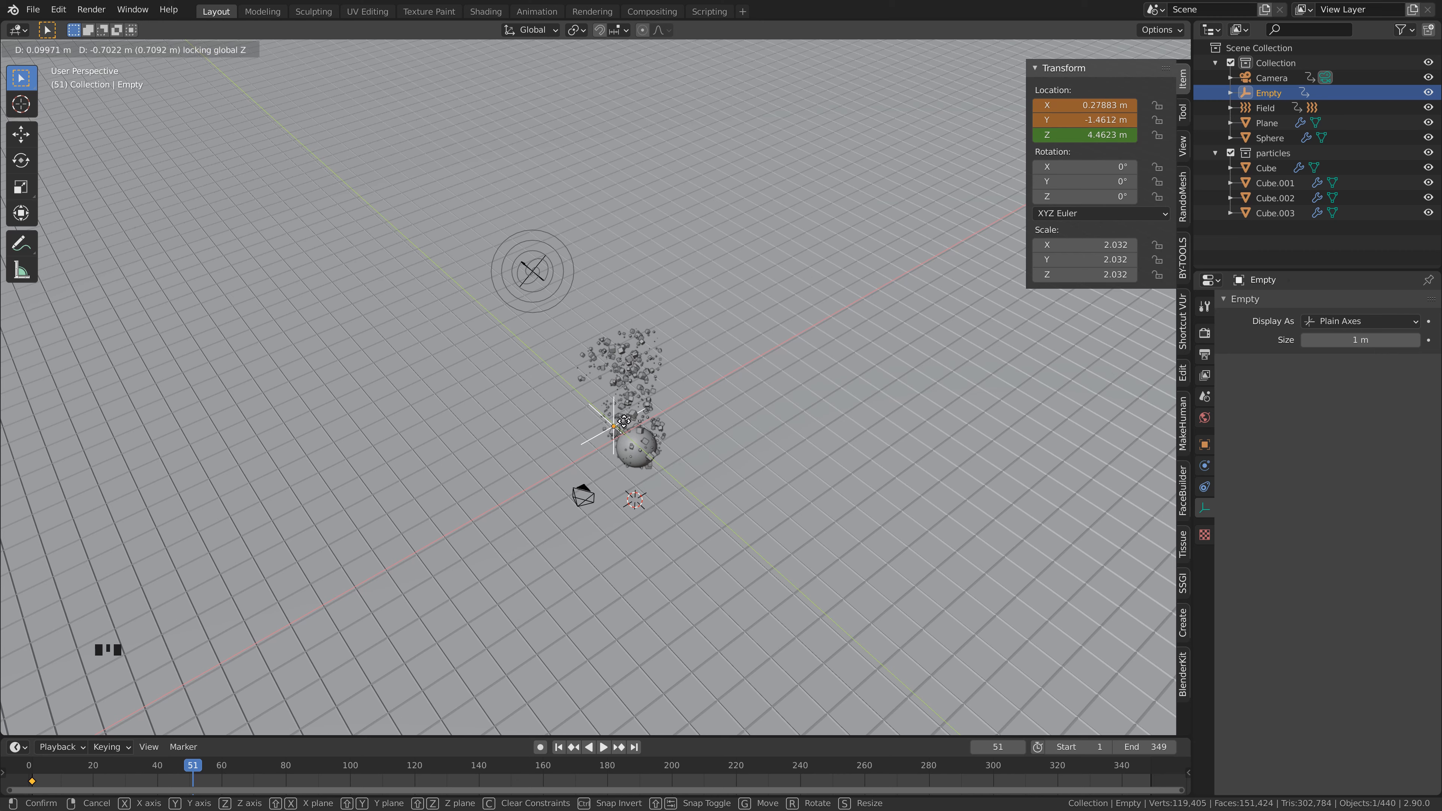
left_click(624, 420)
key("i")
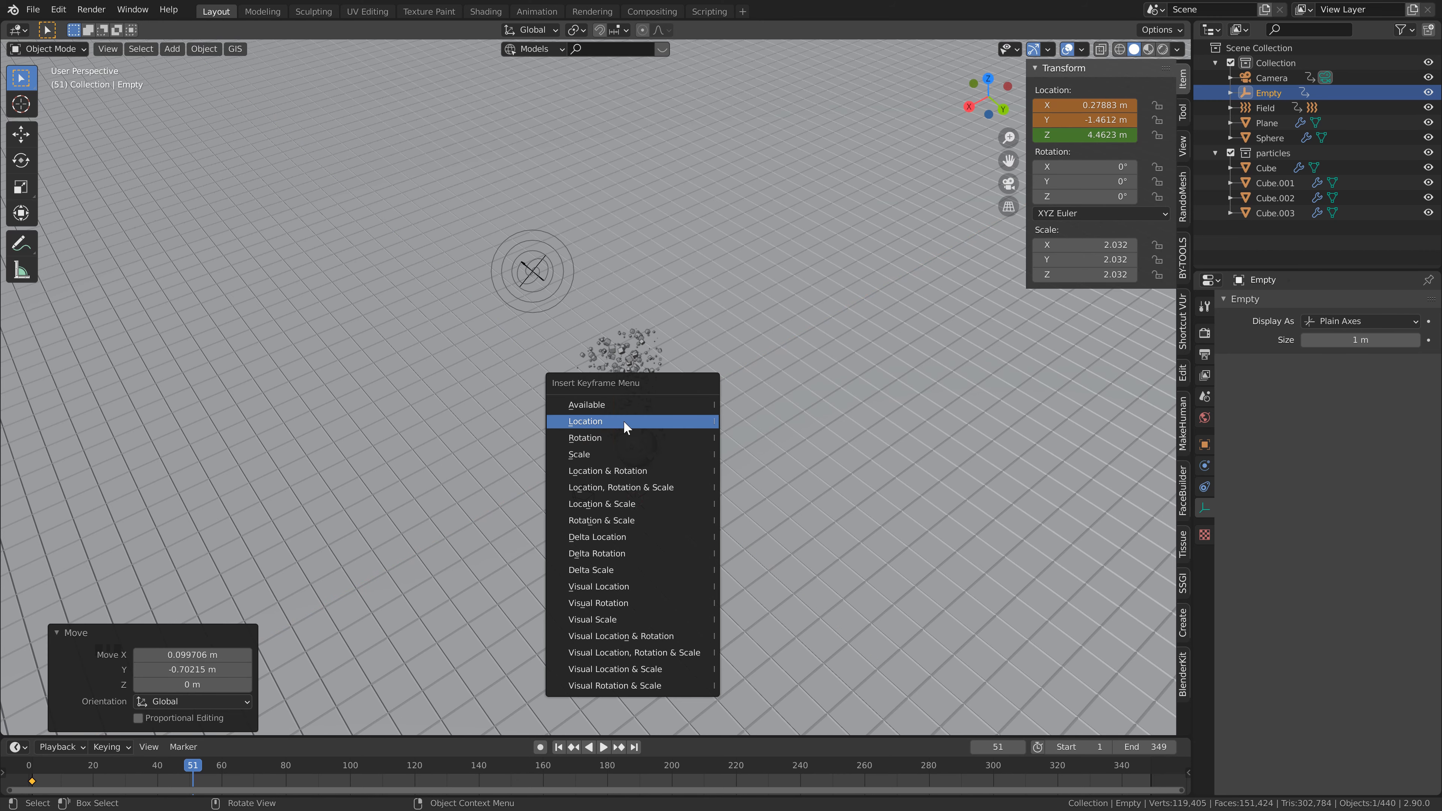
left_click(622, 420)
At frame 154, move the empty horizontally to about X 1.06, Y 0.02 m and keyframe its location
left_click(536, 778)
key("space")
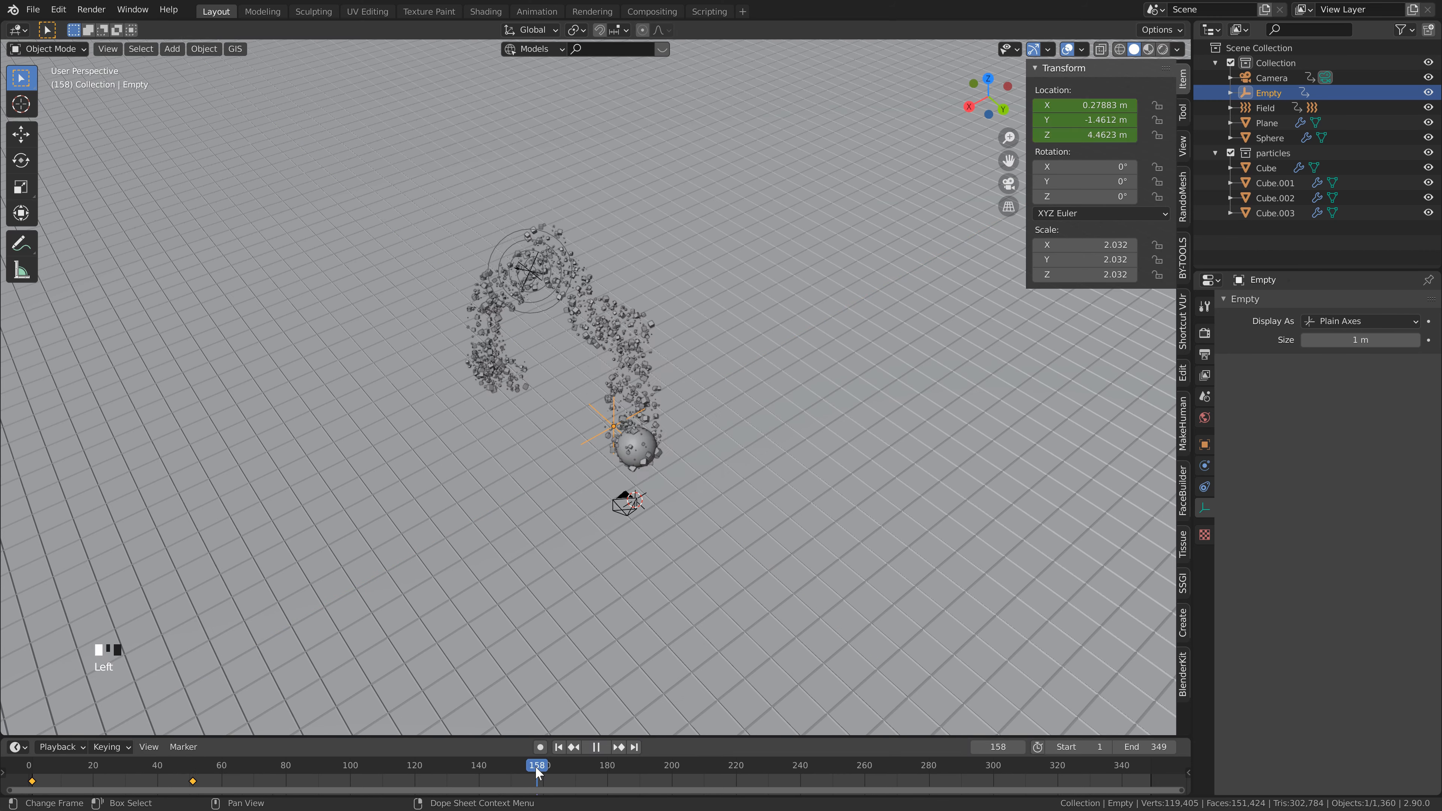
mouse_move(537, 778)
left_mouse_down()
mouse_move(505, 779)
mouse_move(550, 779)
mouse_move(522, 782)
left_mouse_up()
key("space")
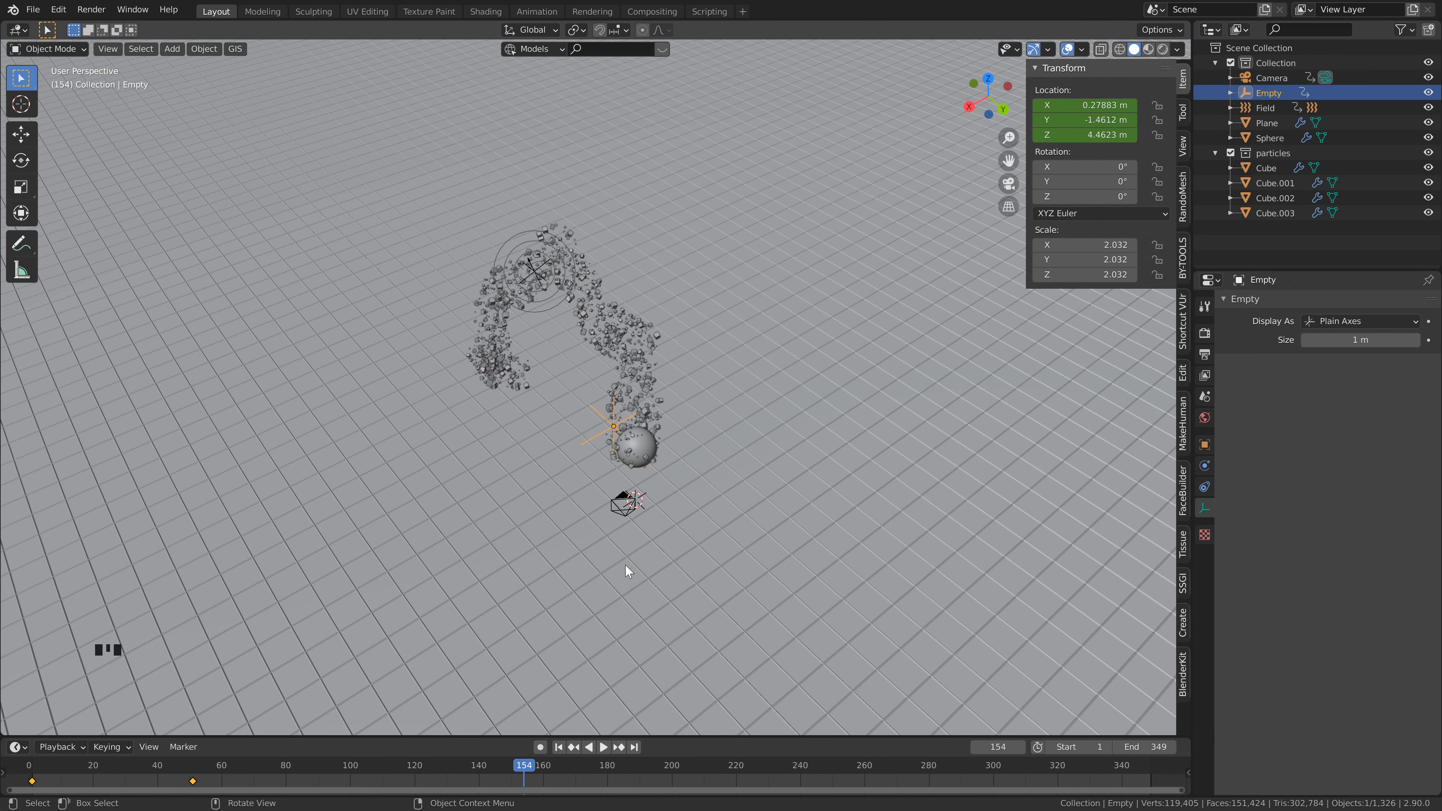
key("g")
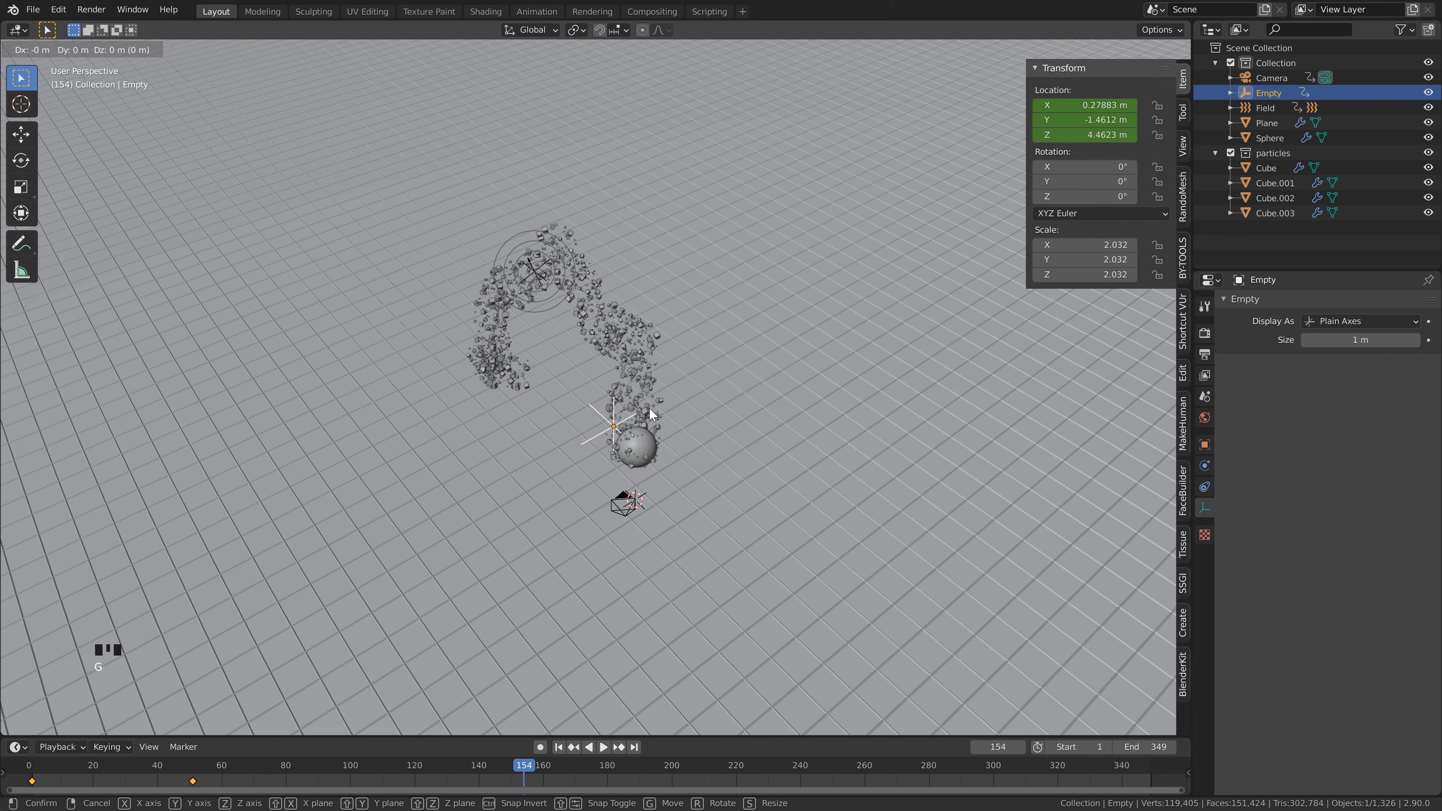
key("shift+z")
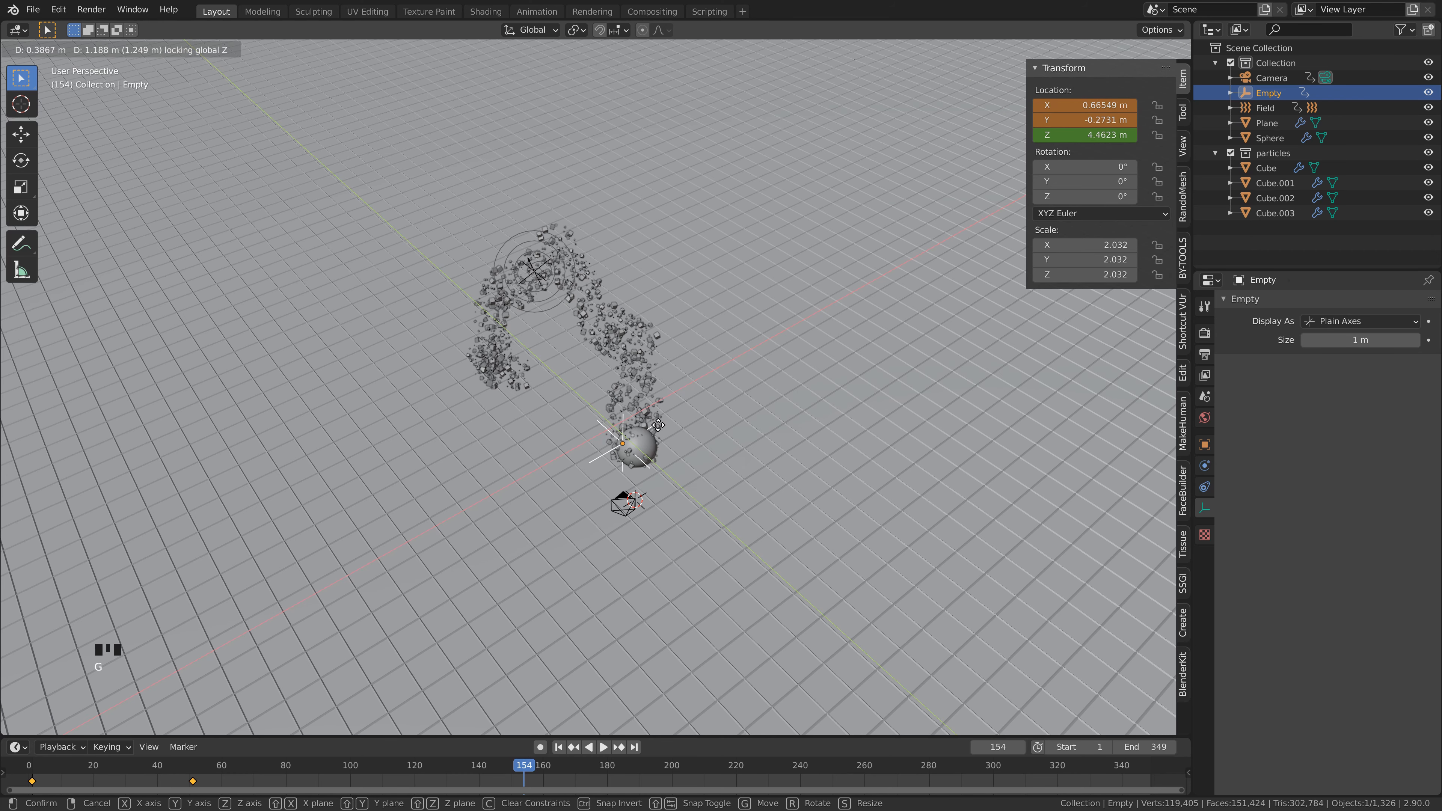
left_click(655, 432)
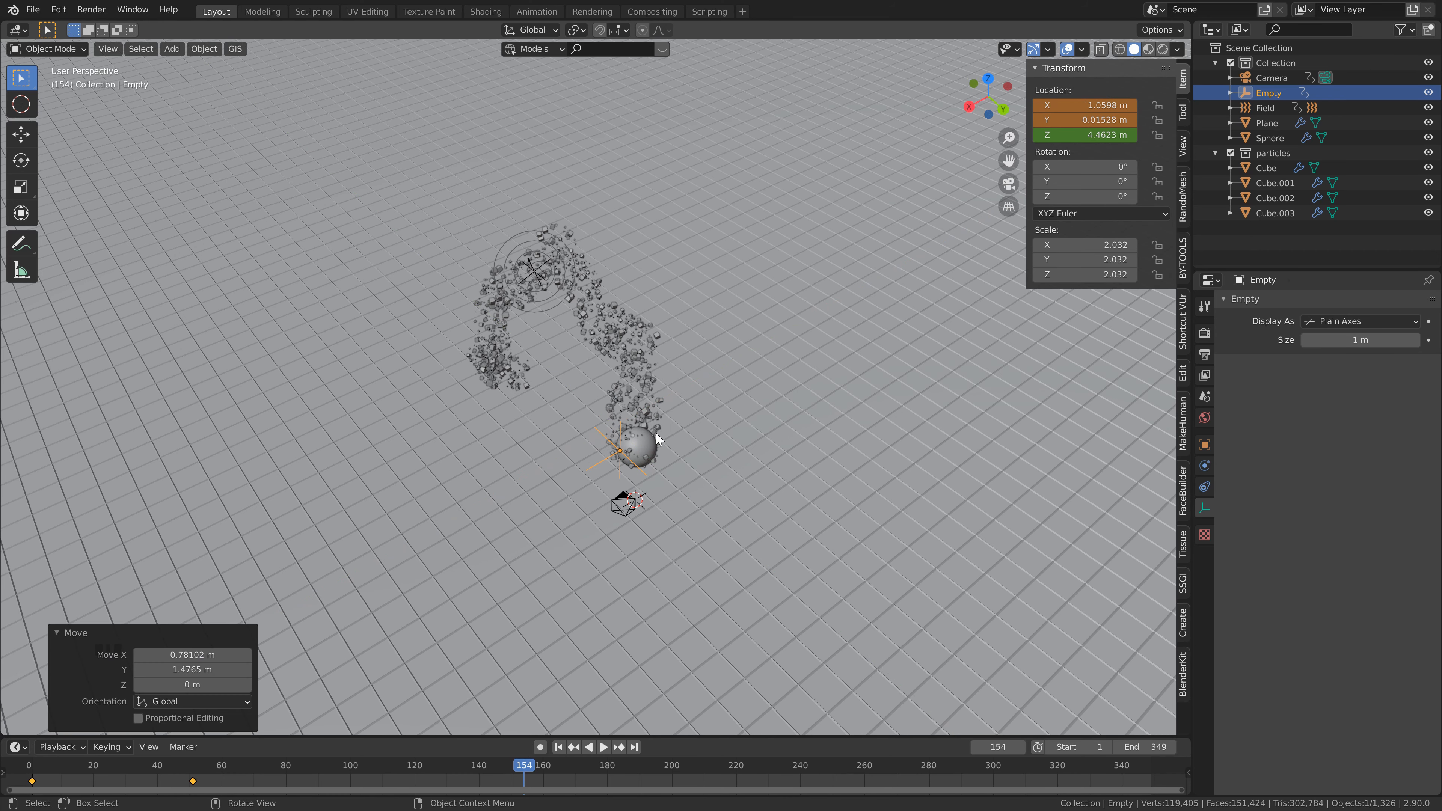
key("i")
left_click(656, 432)
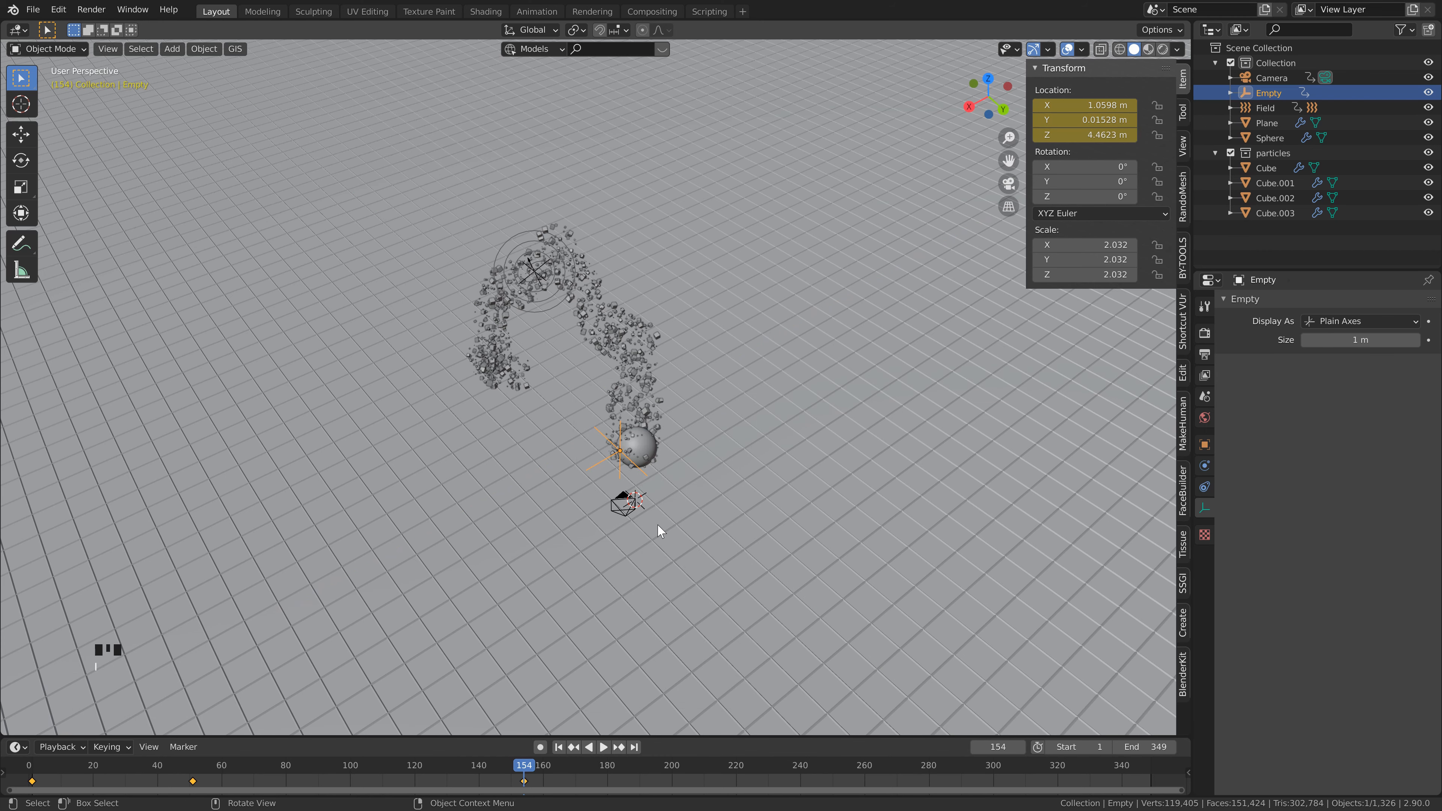
At frame 175, move the empty horizontally into the particle trail's far end at about X 3.47, Y -7.30 m and keyframe its location
key("space")
key("space")
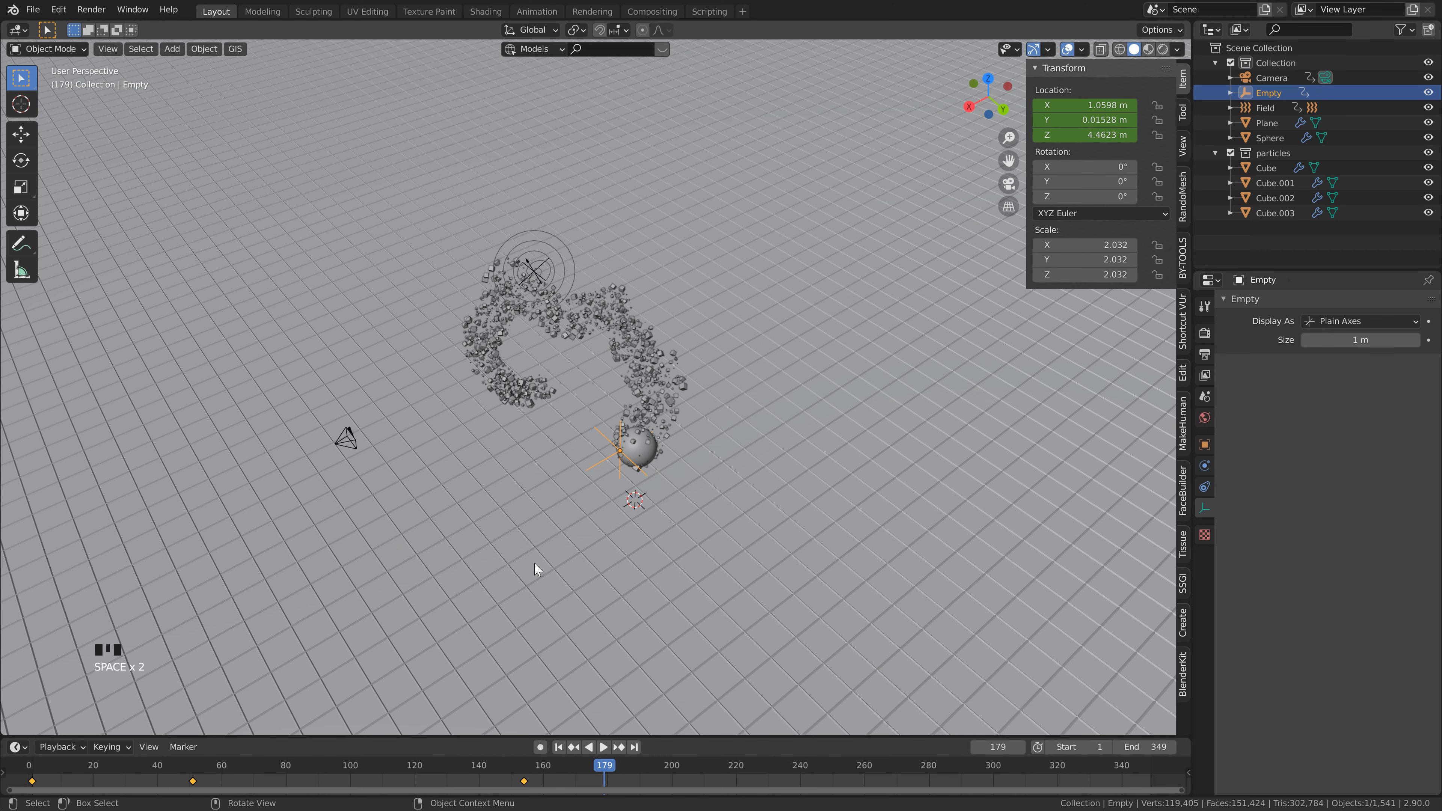
key("Left")
key("Left")
key("Left")
key("Left")
key("Left")
key("Left")
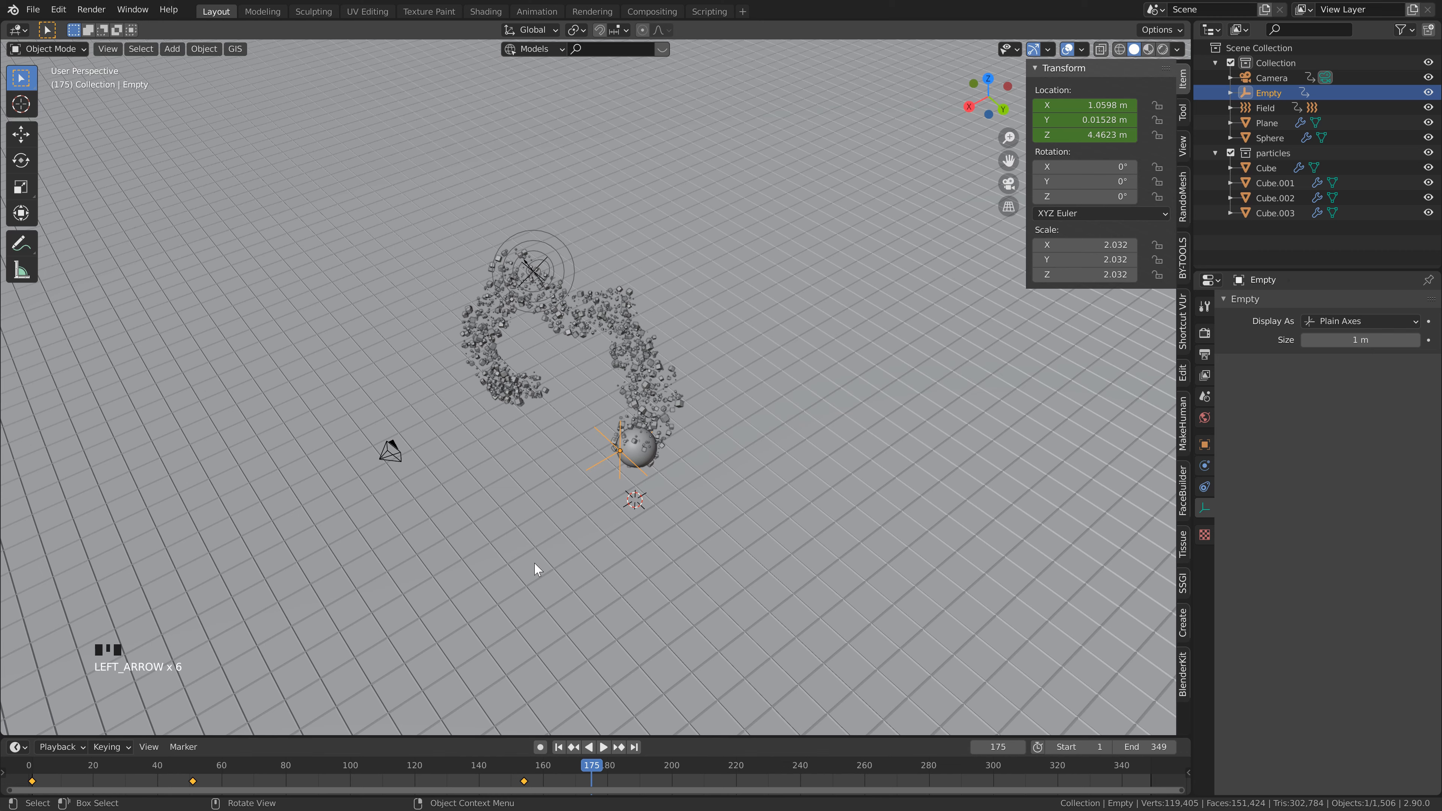
key("g")
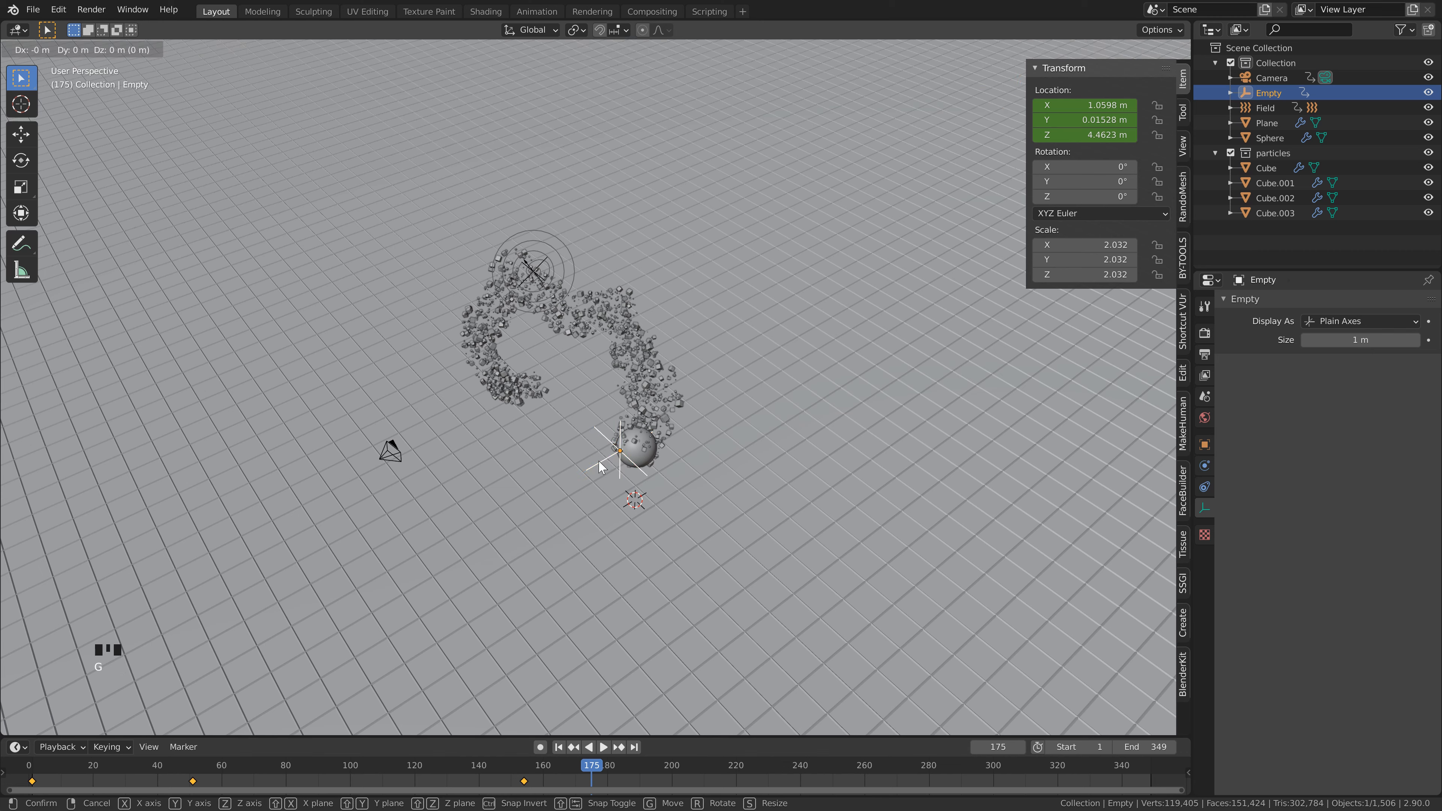
key("shift+z")
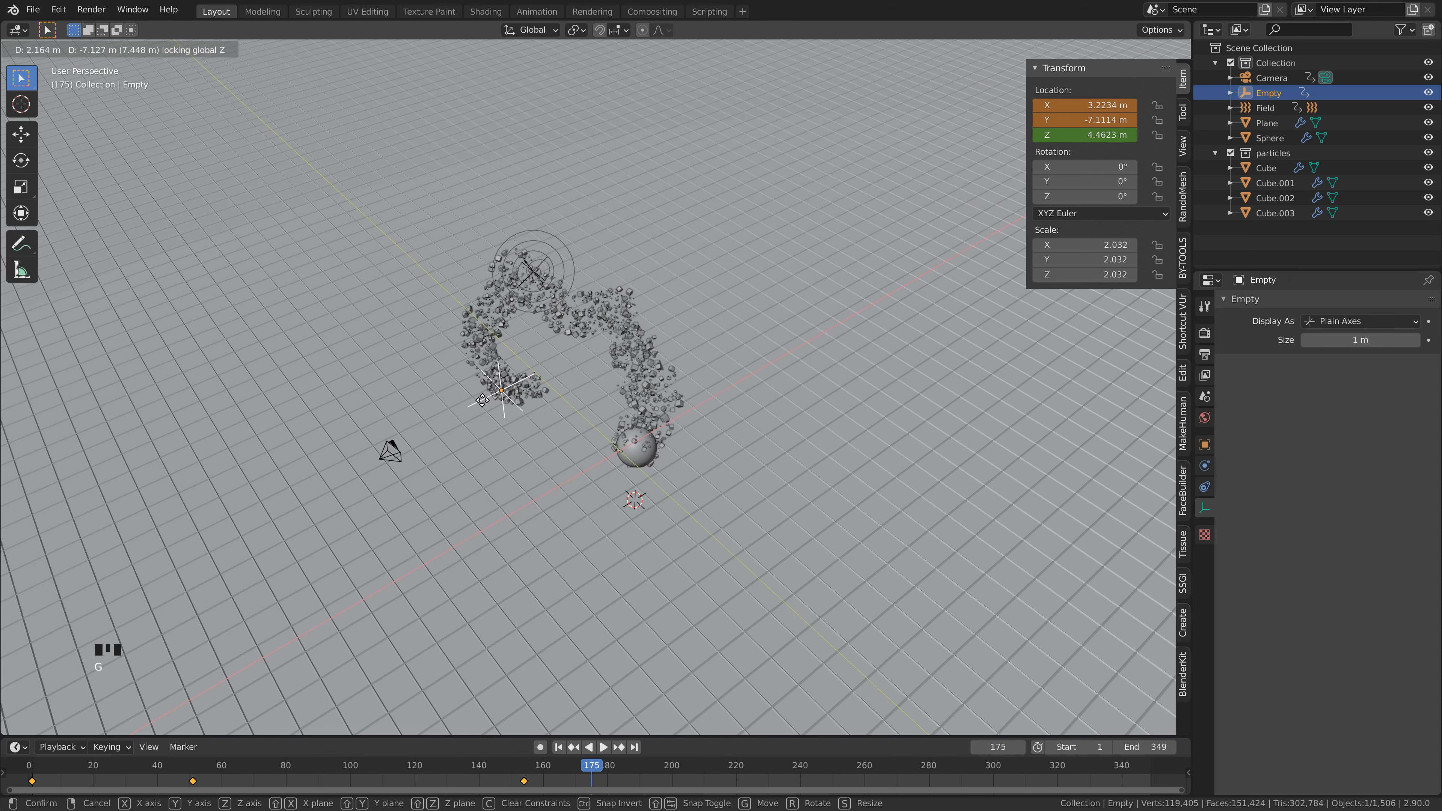
left_click(474, 400)
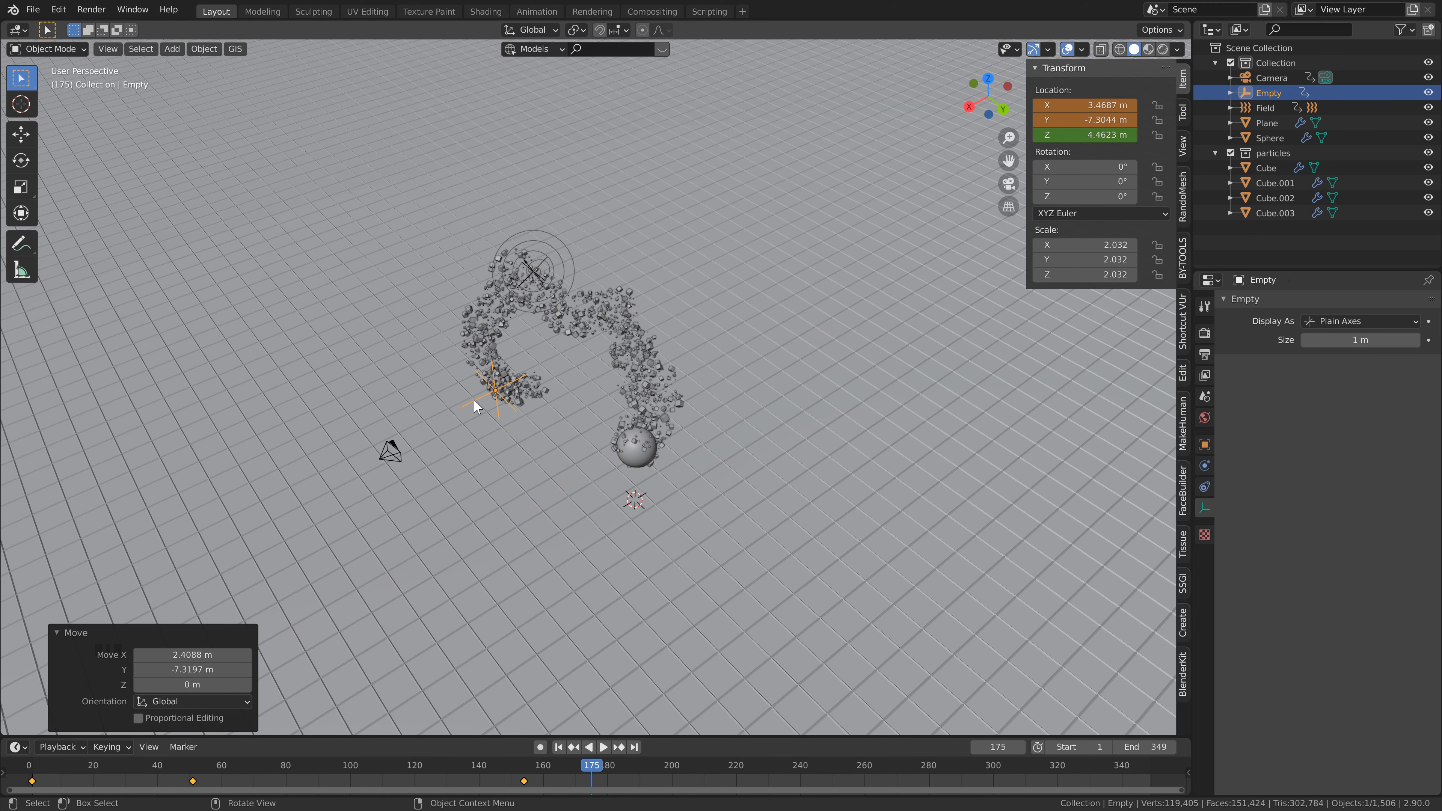
key("i")
left_click(477, 403)
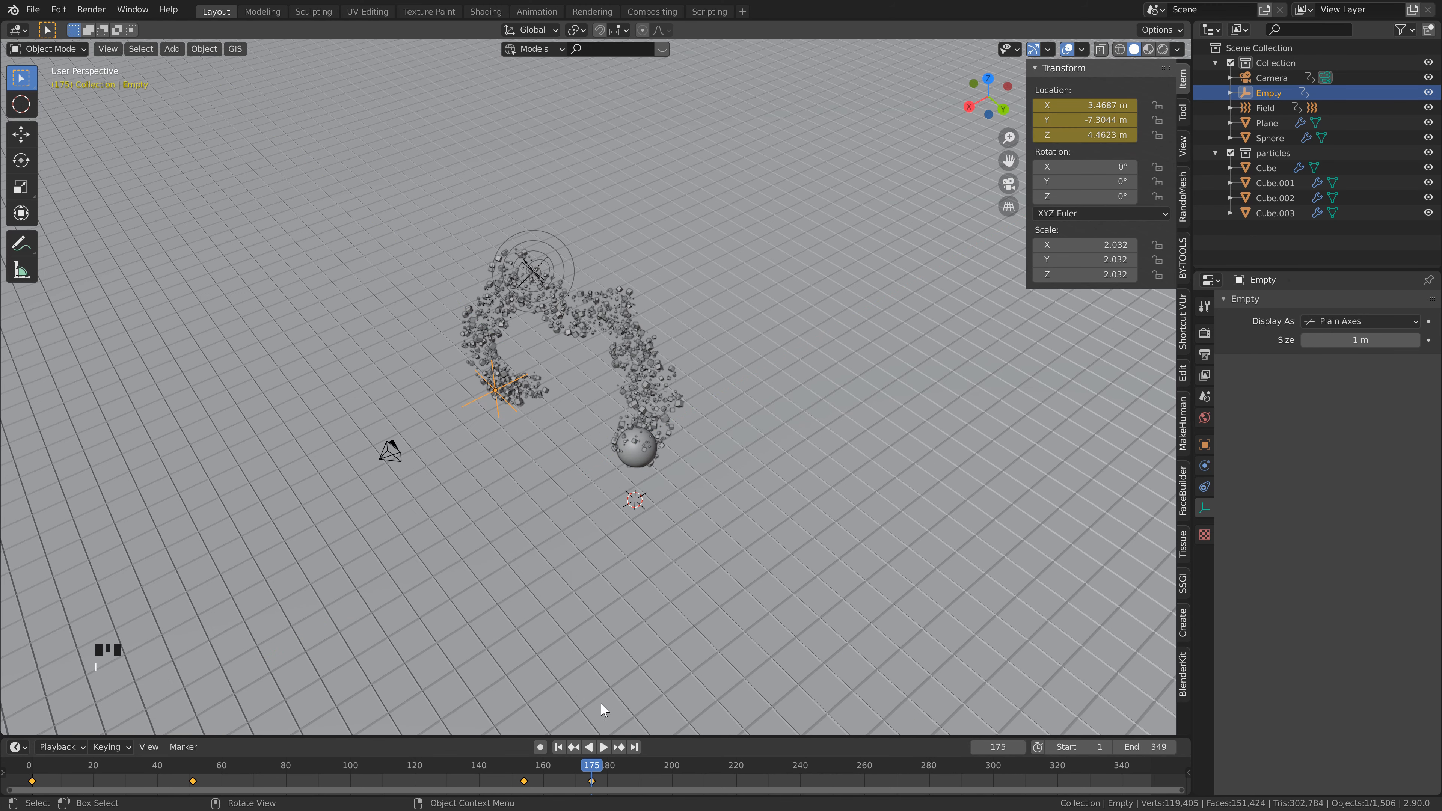
Advance to frame 240 and keyframe the empty's location there without moving it
key("space")
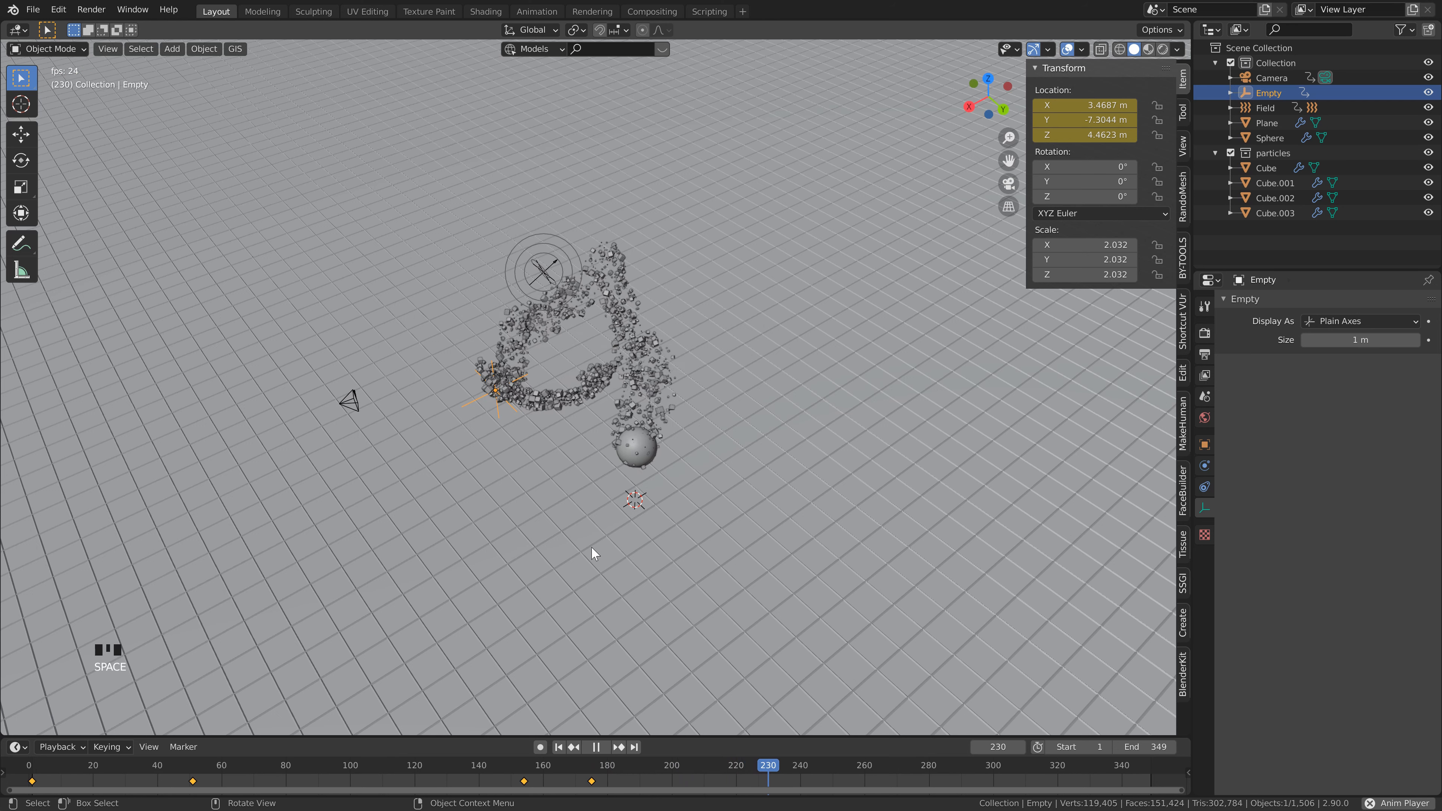
left_click_drag(821, 763, 799, 764)
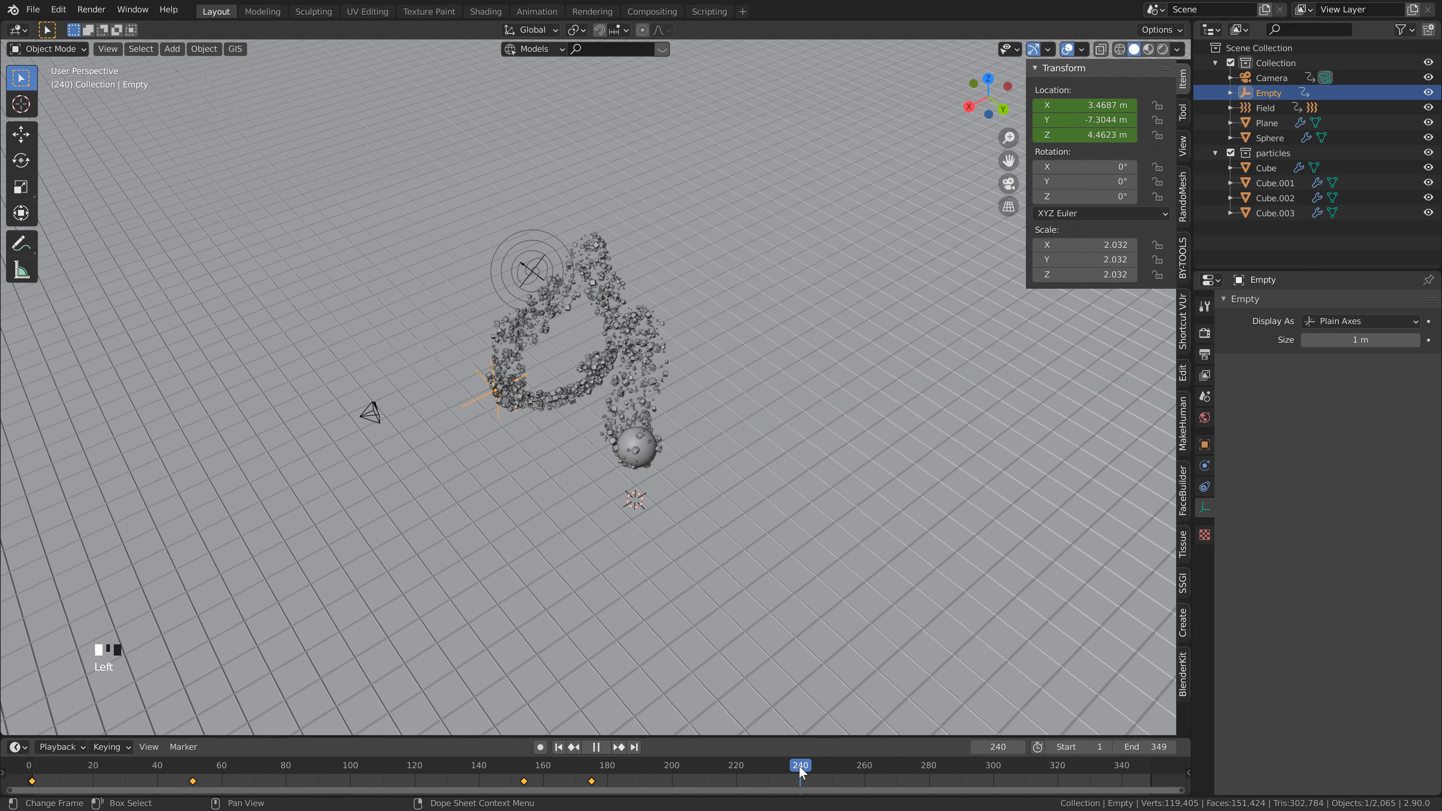
key("i")
left_click(500, 344)
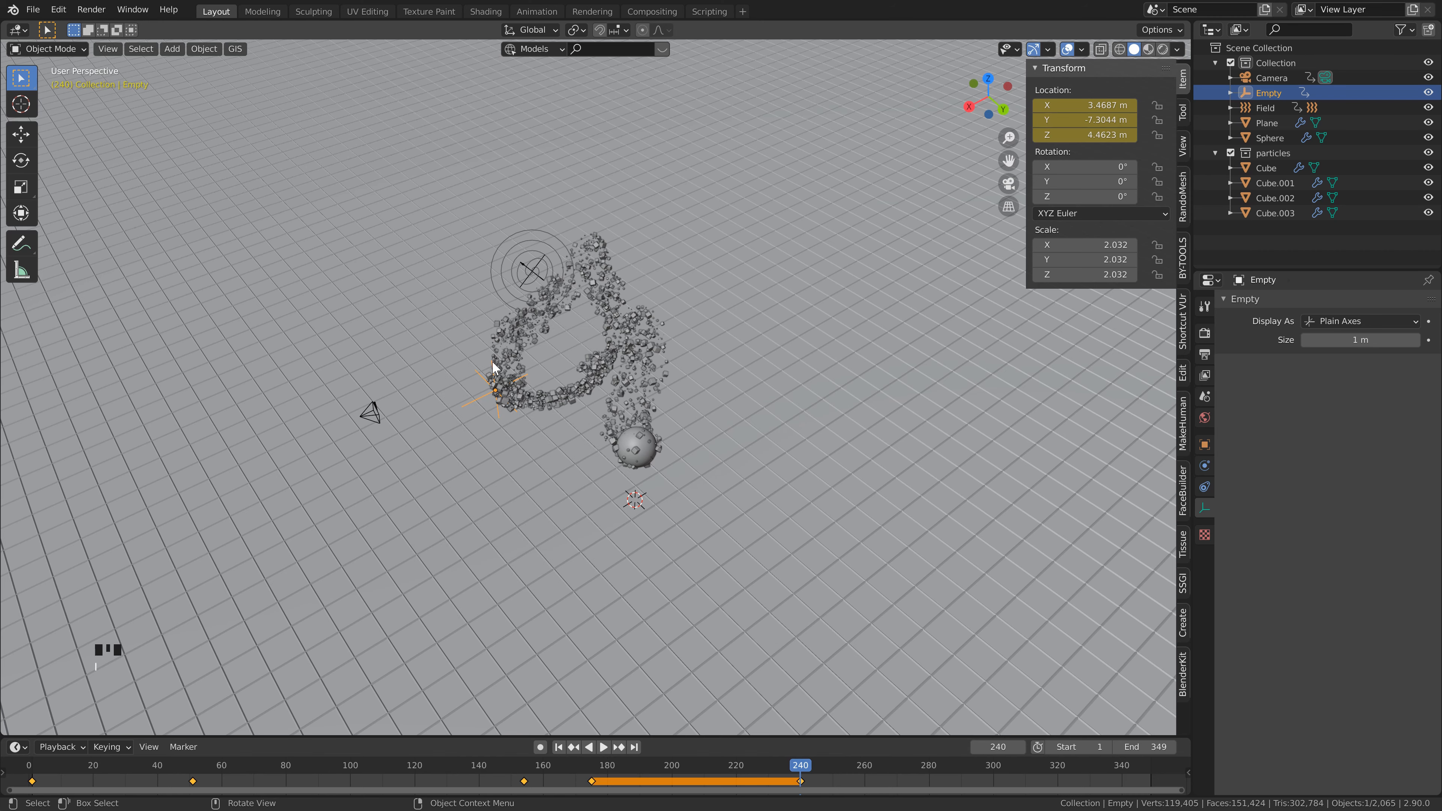
Play to frame 290, move the empty horizontally to about X -3.84, Y -9.67 m and keyframe its location
key("space")
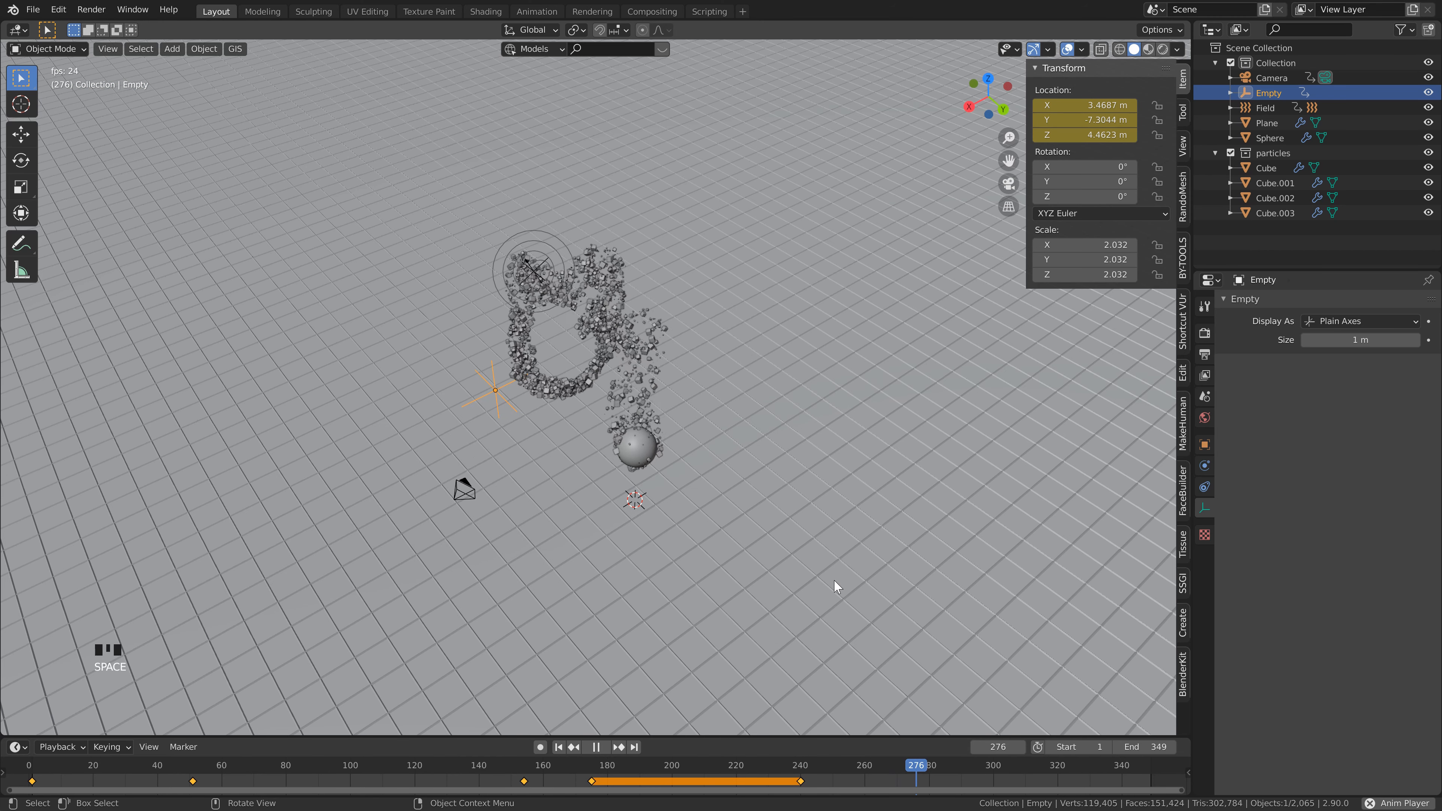
key("g")
key("shift+z")
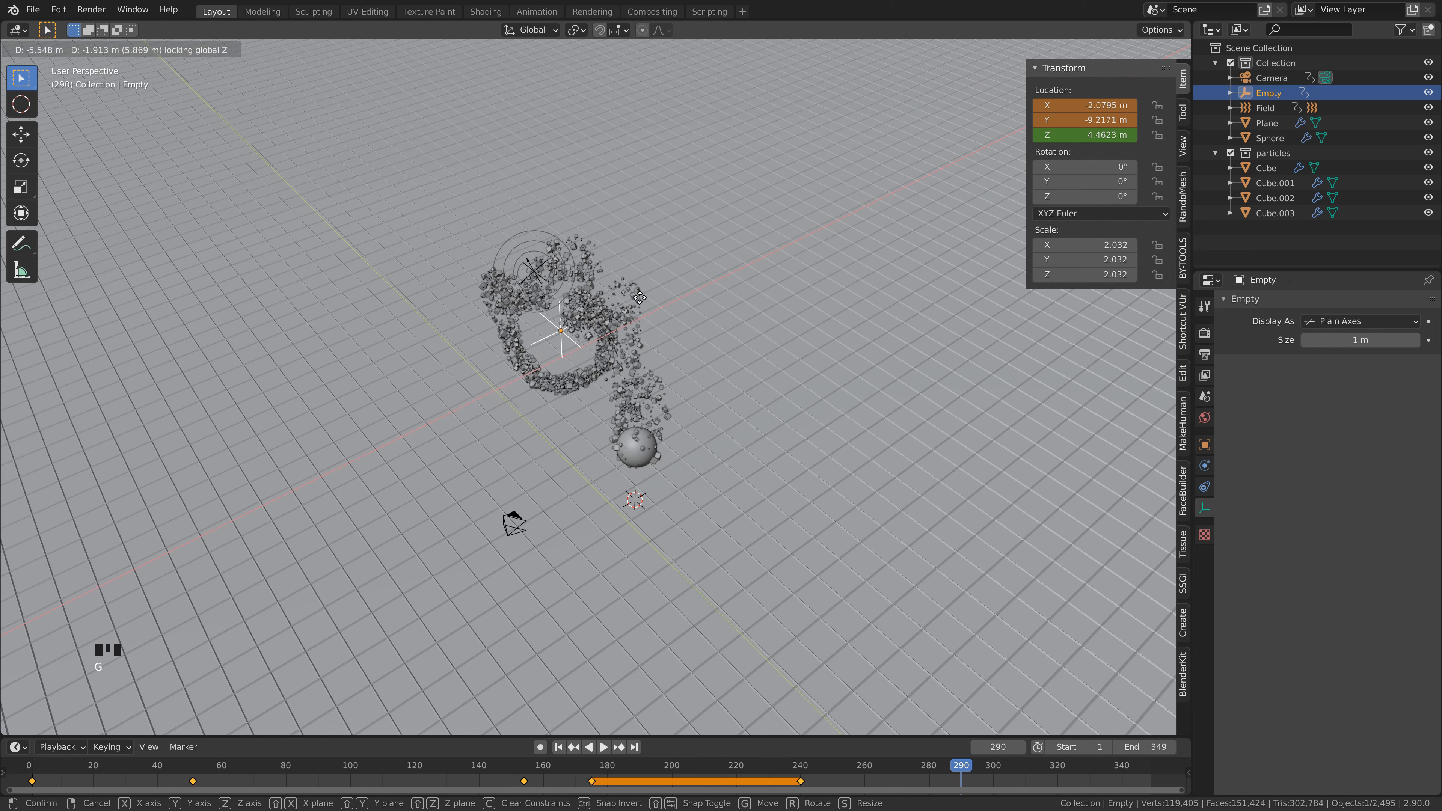
left_click(656, 284)
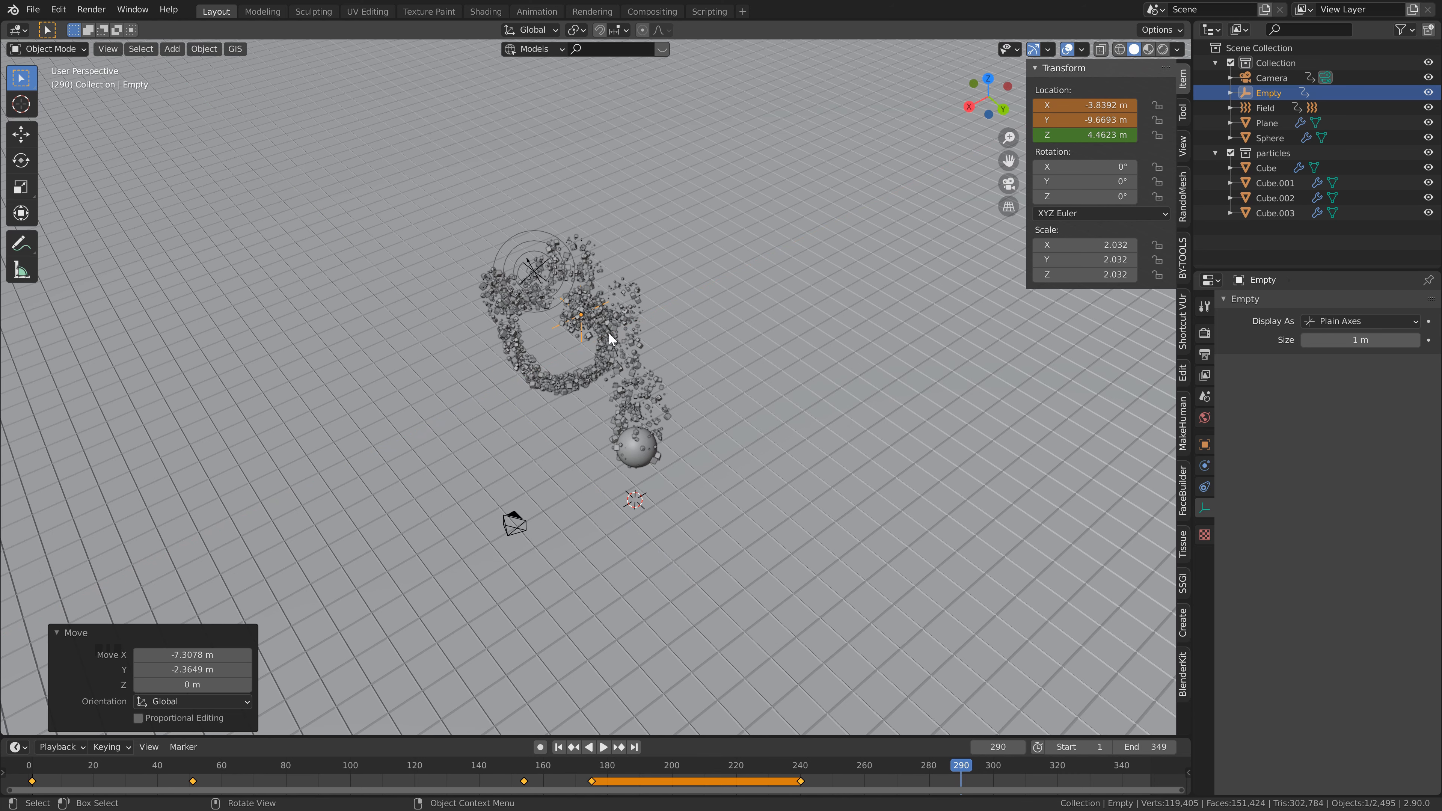
key("i")
left_click(579, 300)
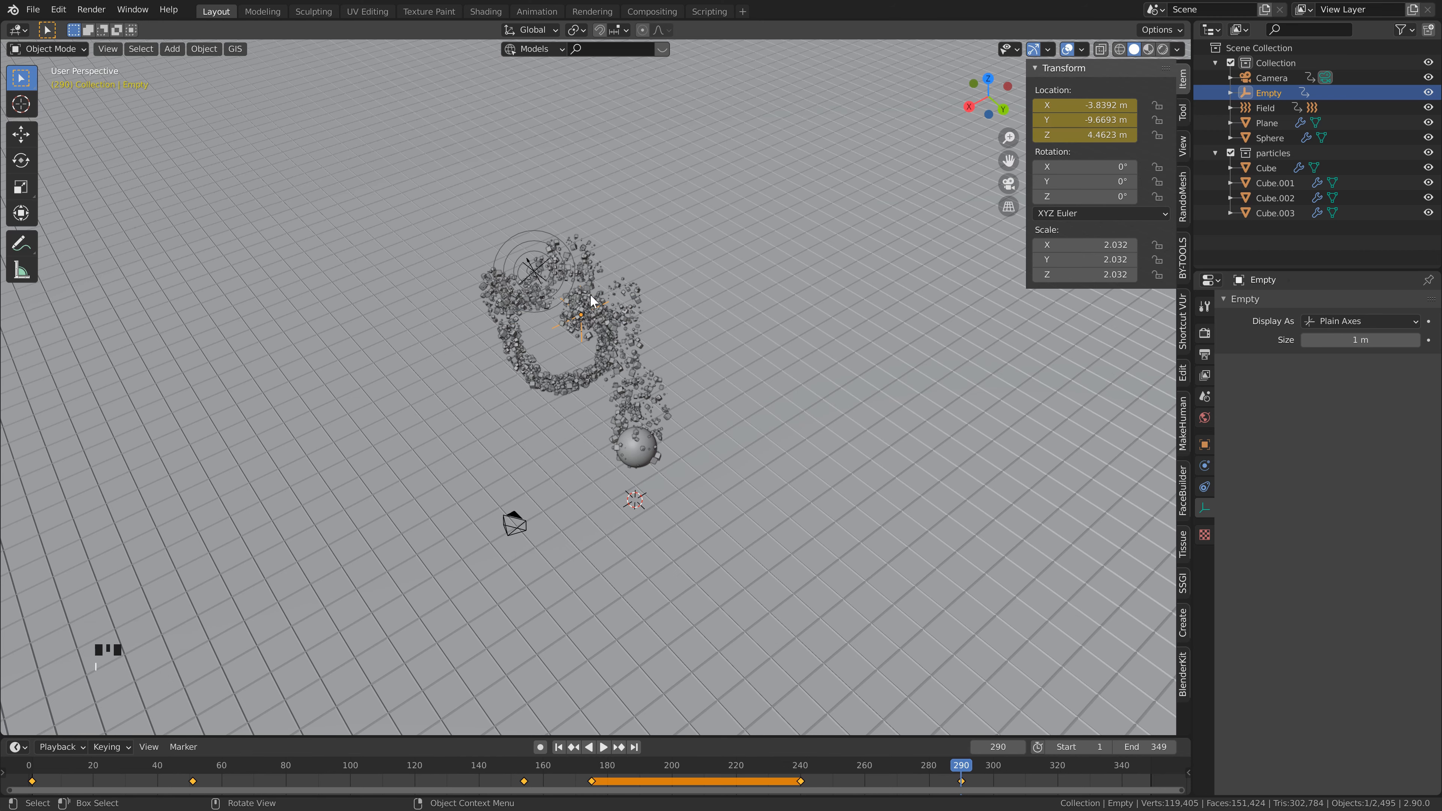
At frame 330, move the empty horizontally to about X 1.06, Y -0.24 m, keyframe its location and save the file
key("space")
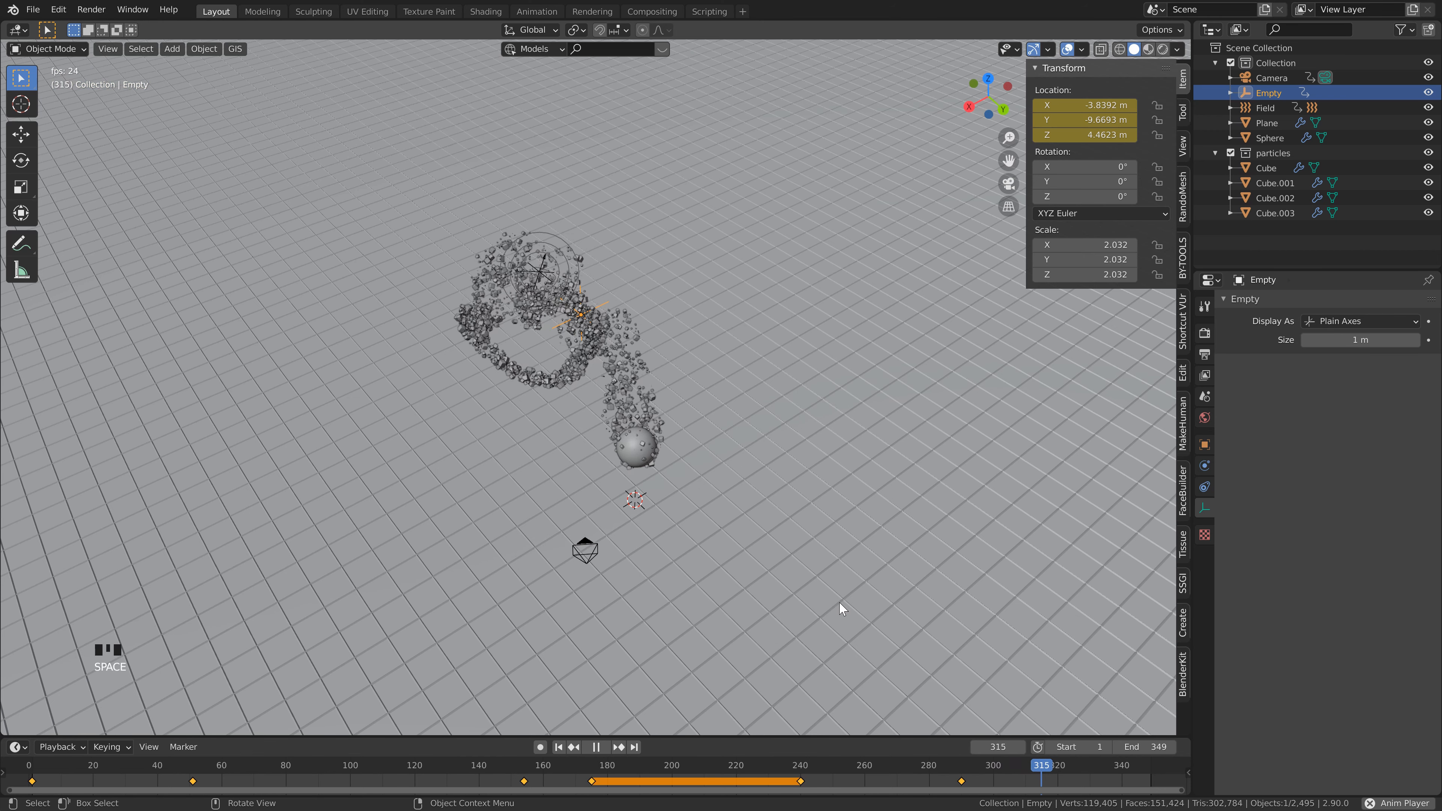
key("space")
key("Left")
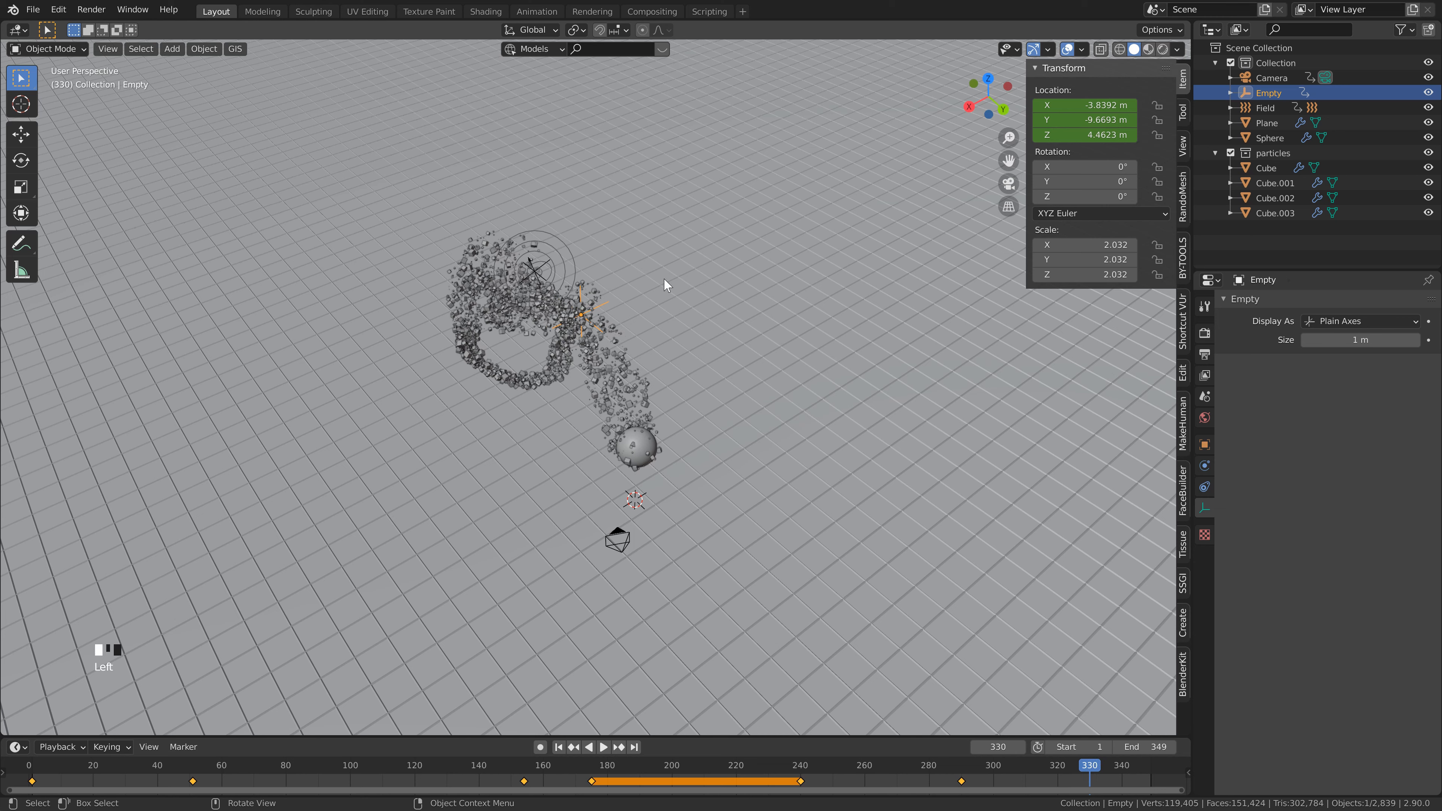
key("g")
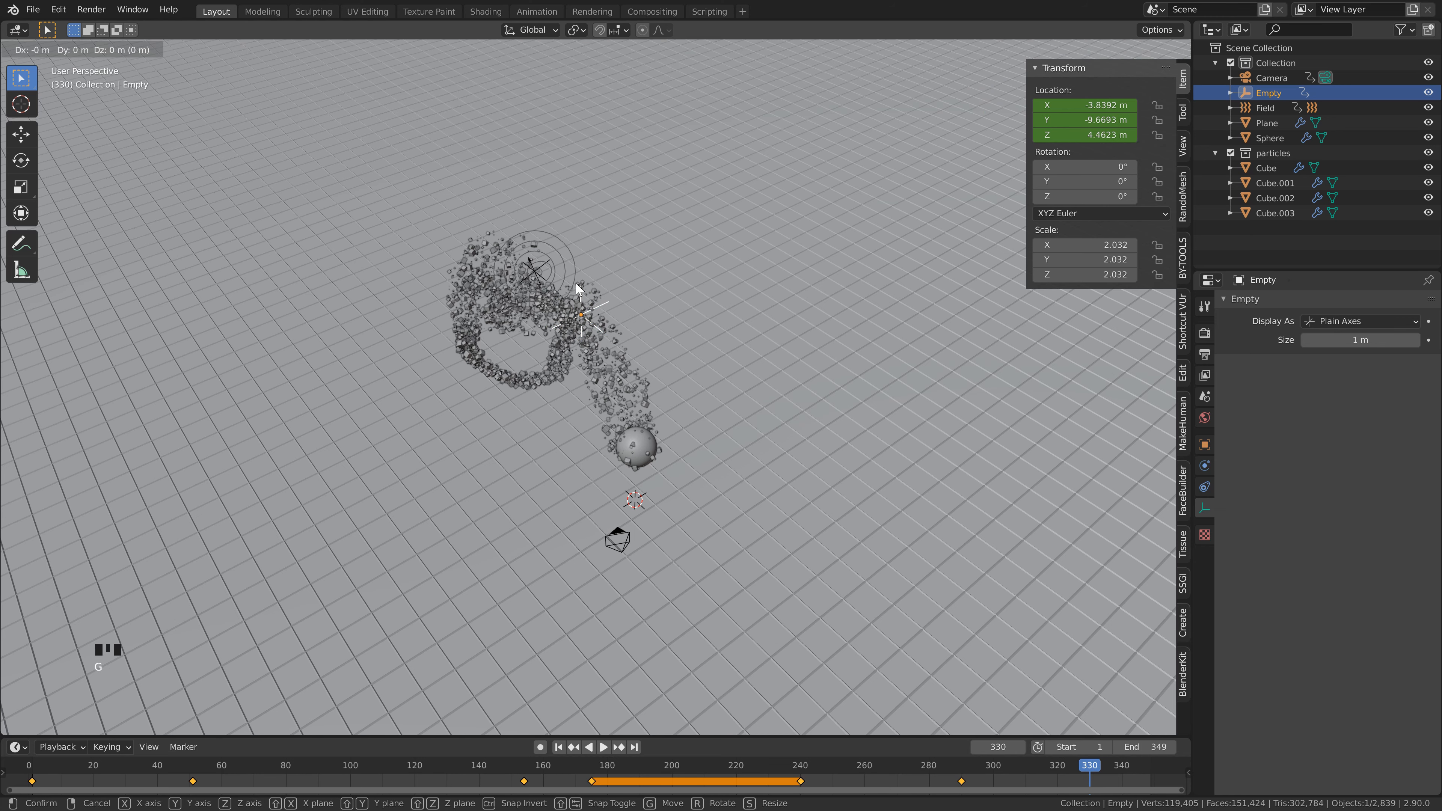
key("shift+z")
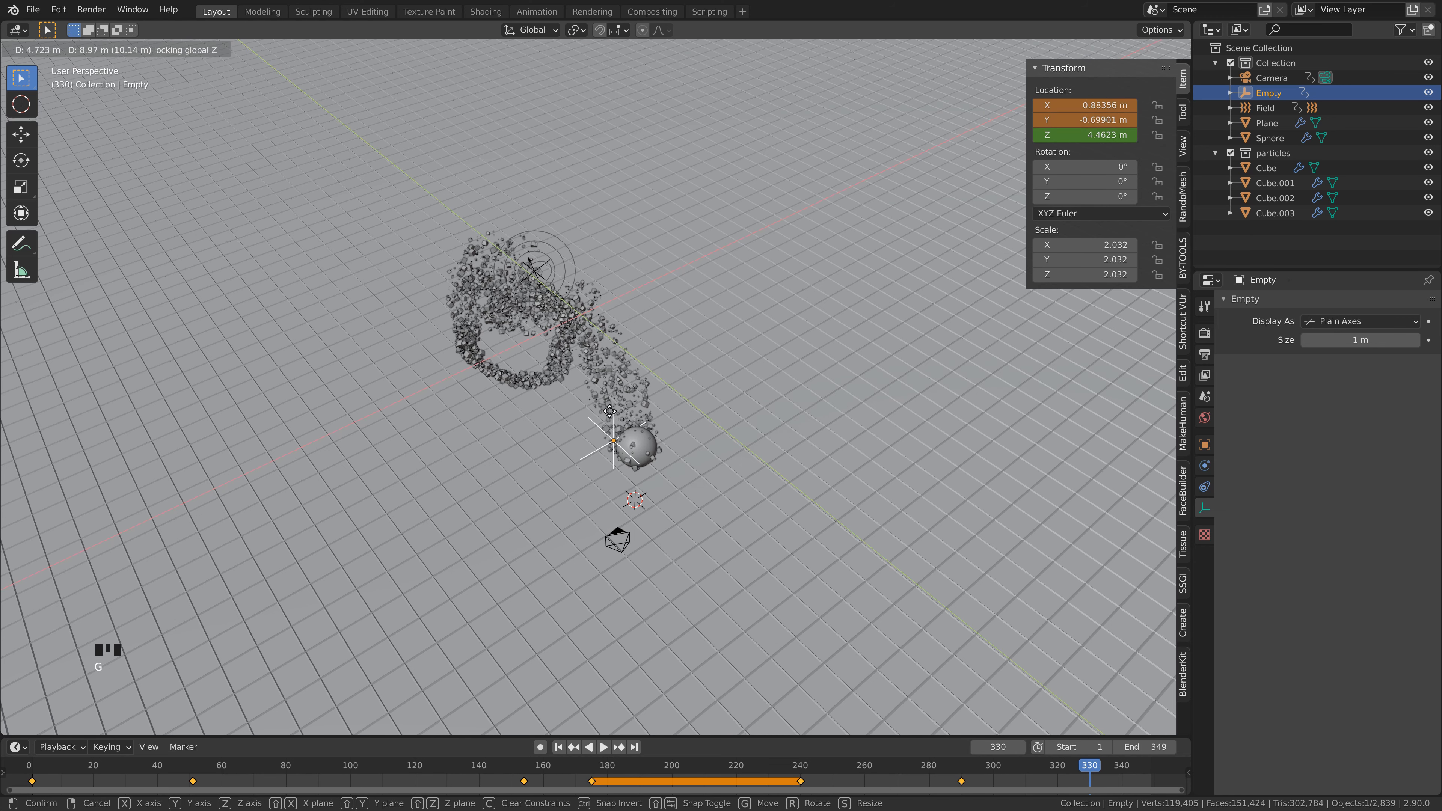
left_click(612, 415)
key("i")
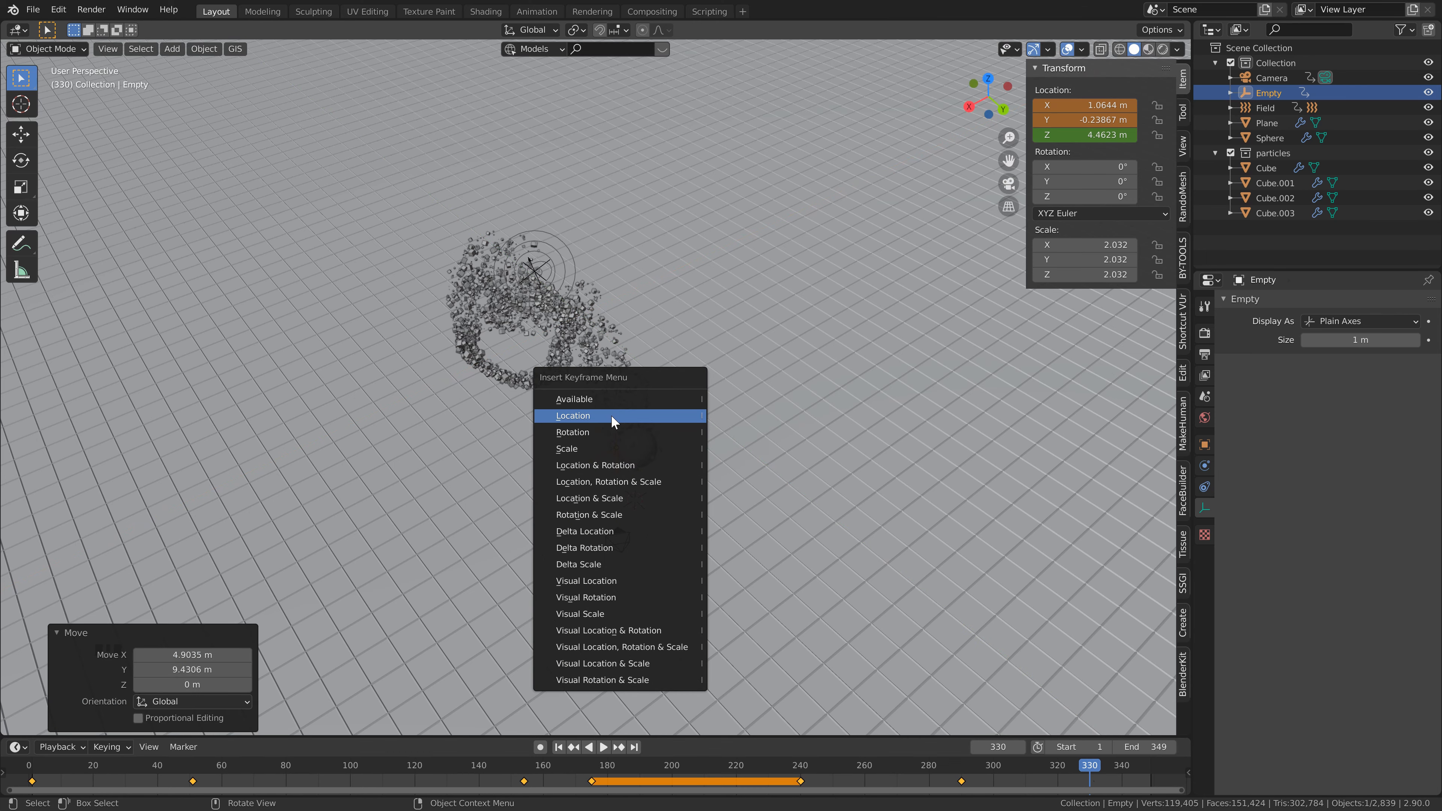
left_click(611, 416)
key("ctrl+s")
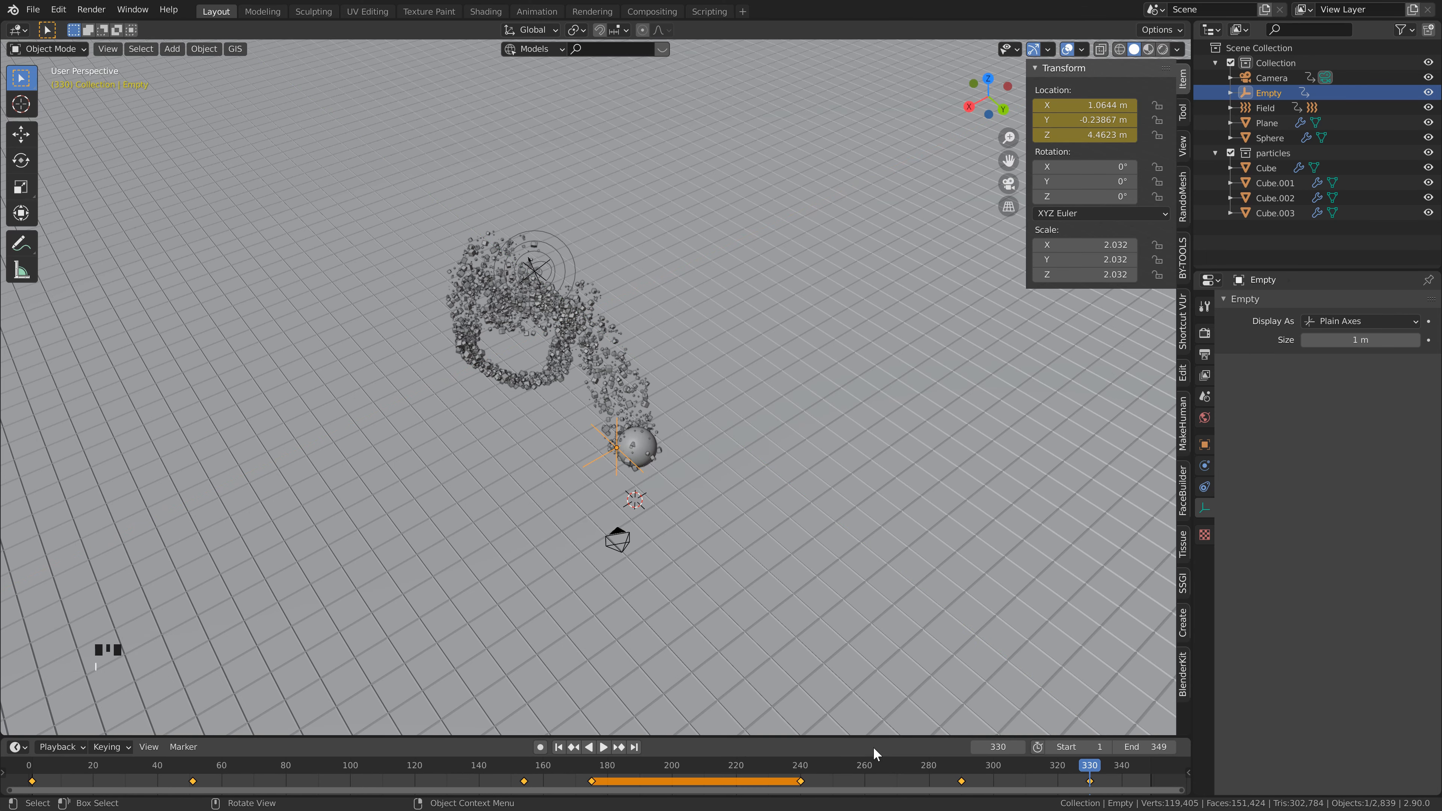
Look through the camera at frames 346 and 148 and preview the scene in rendered shading
left_click(1141, 765)
scroll(691, 485, "up", 2)
key("KP_0")
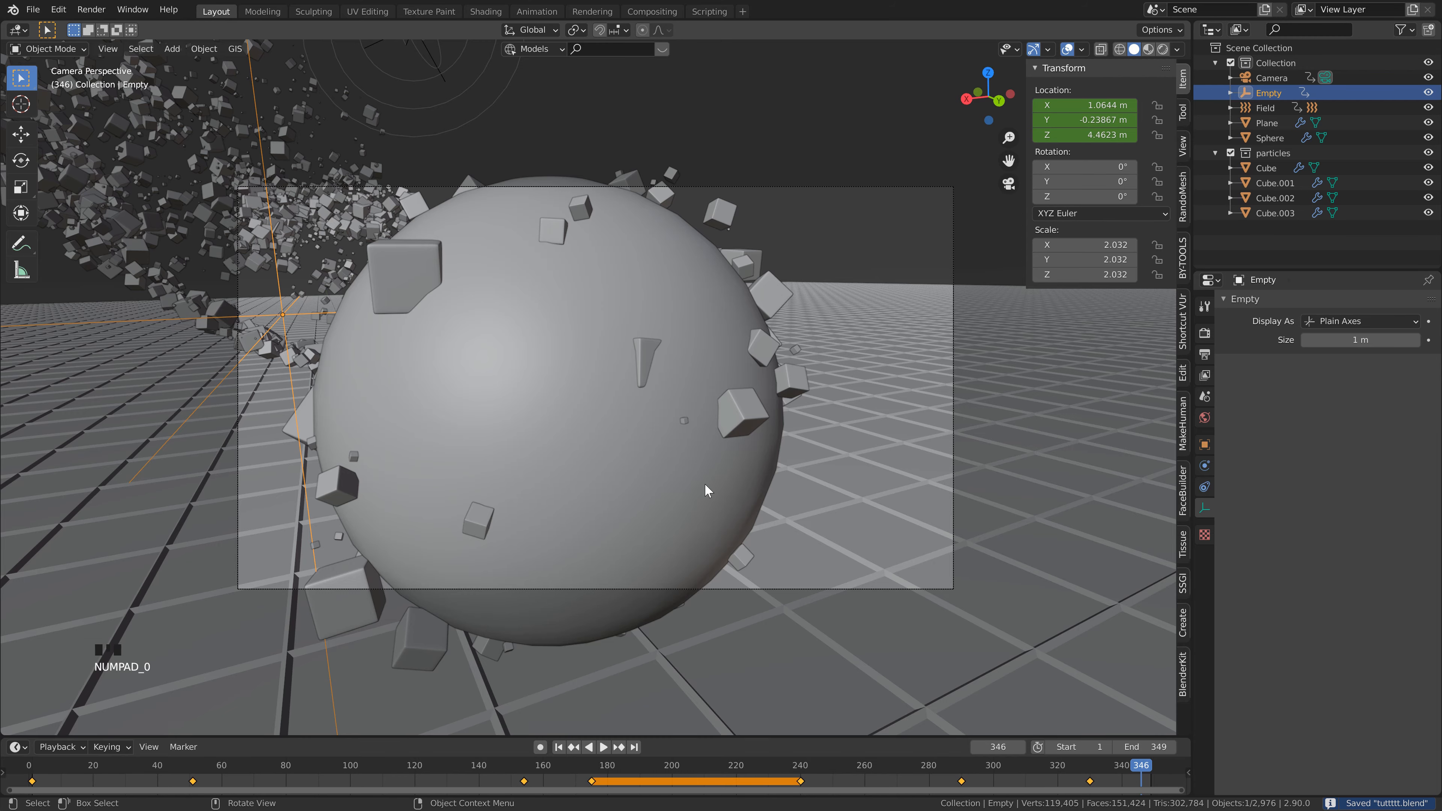
scroll(715, 488, "down", 2)
scroll(732, 495, "up", 4)
left_click(504, 772)
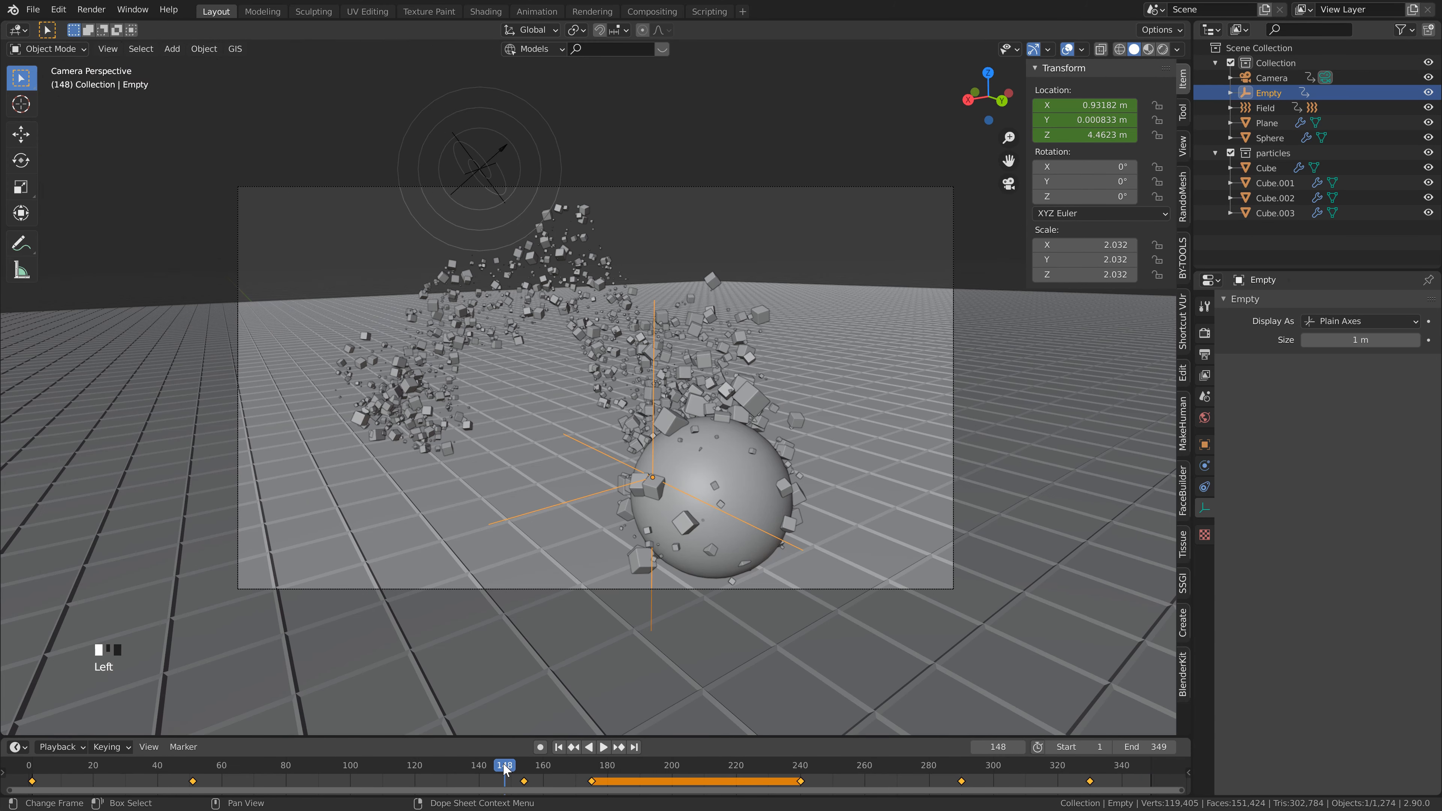
left_click(1162, 50)
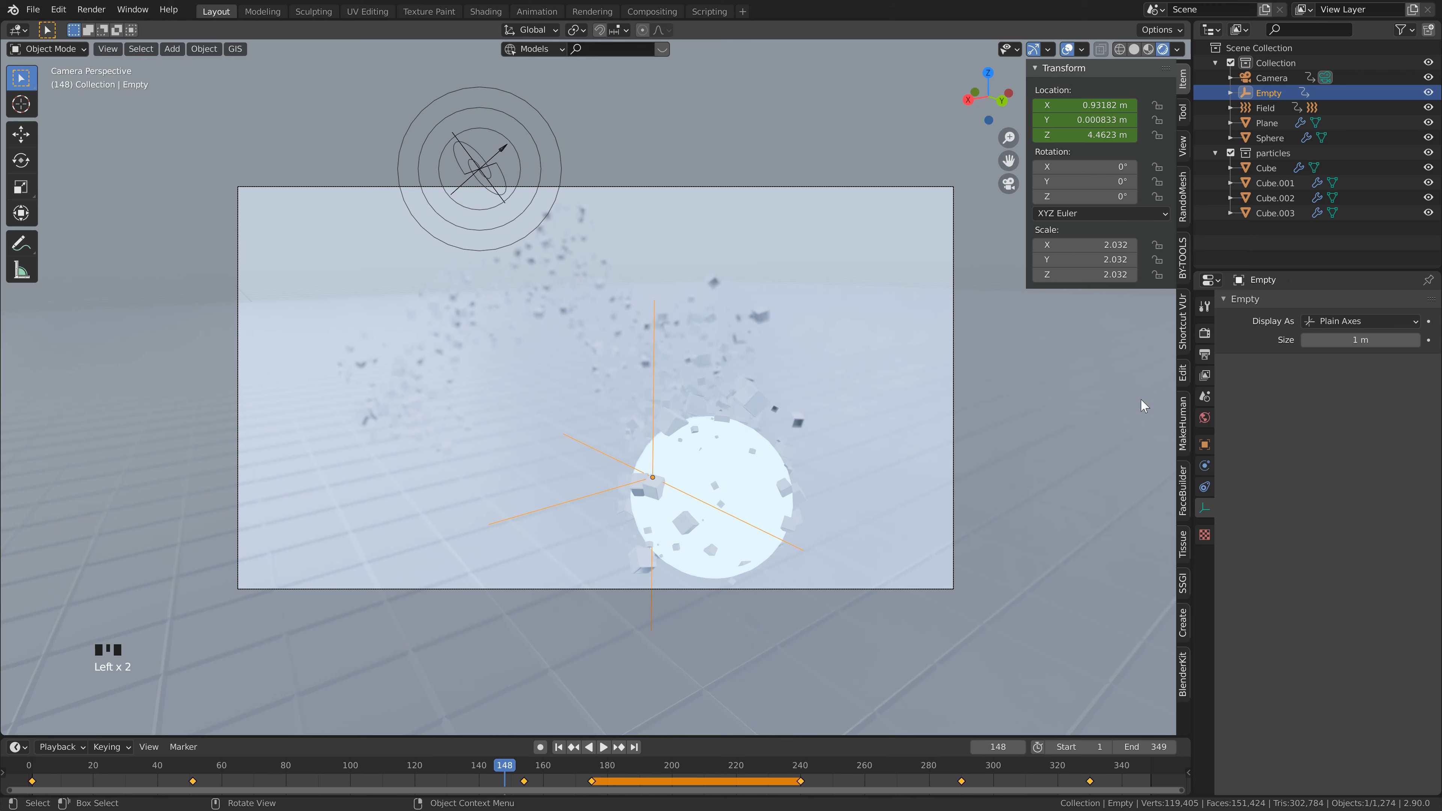
Enable Screen Space Refraction in the material settings of the sphere, the particle cubes and the ground plane
left_click(738, 454)
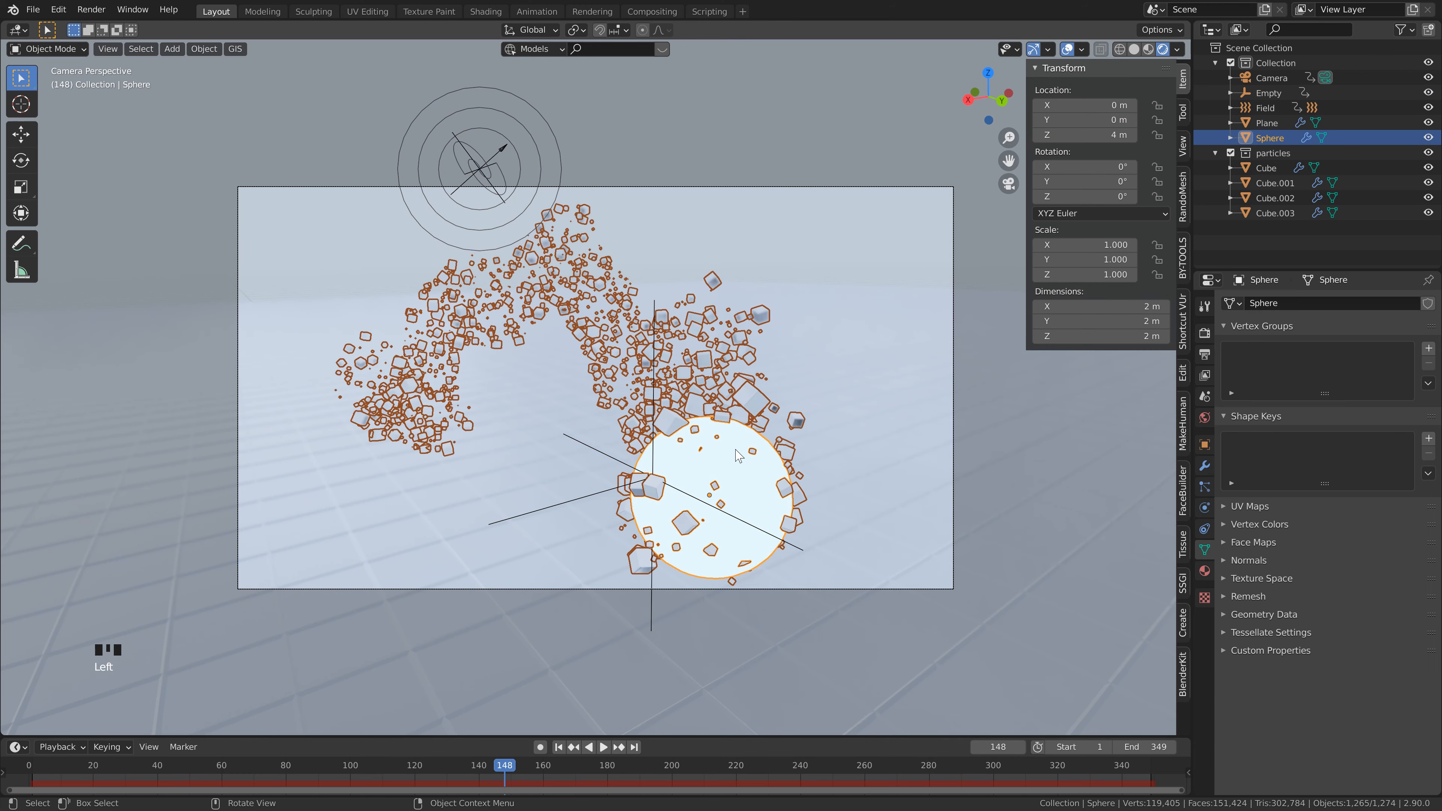
left_click(1205, 571)
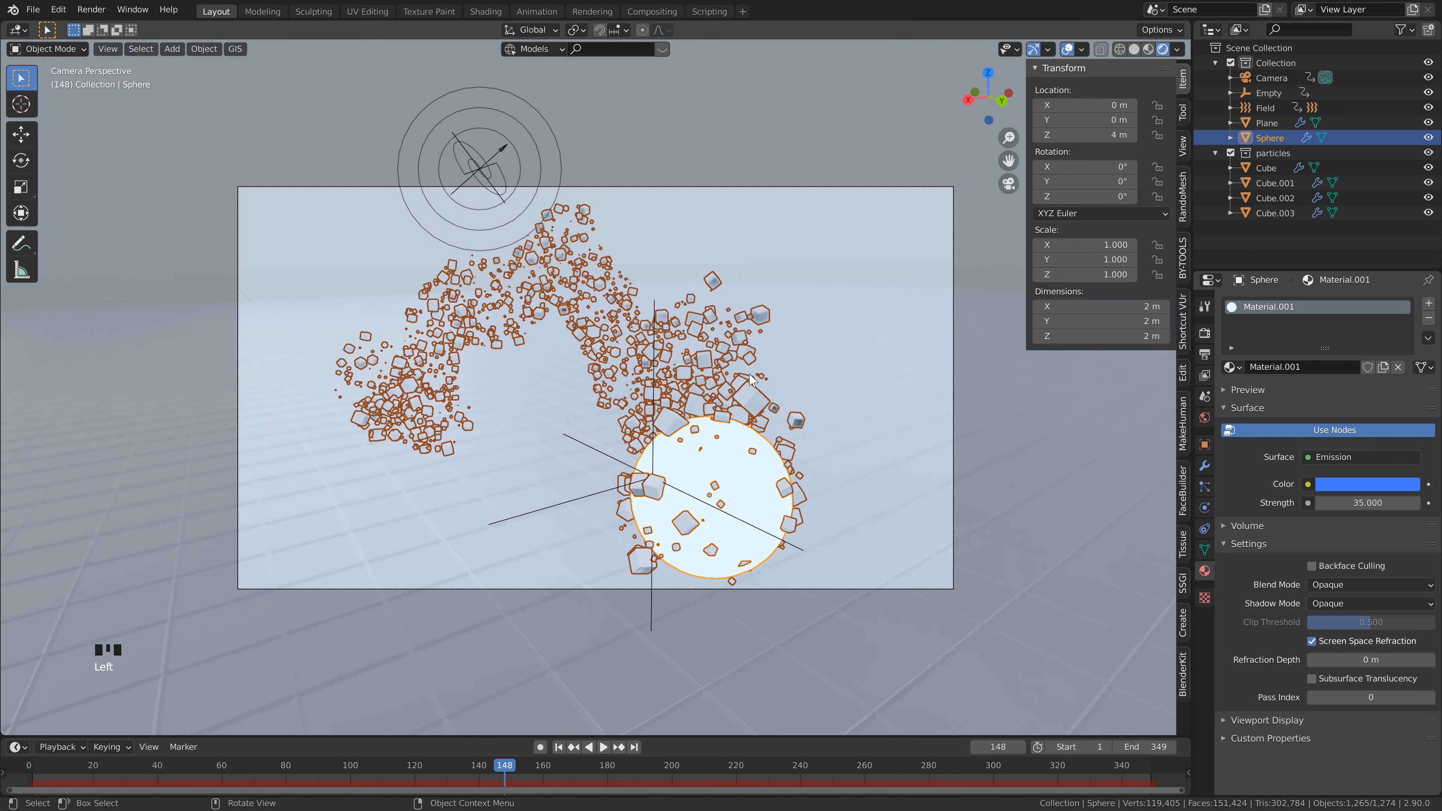
left_click(1265, 168)
scroll(1322, 549, "down", 12)
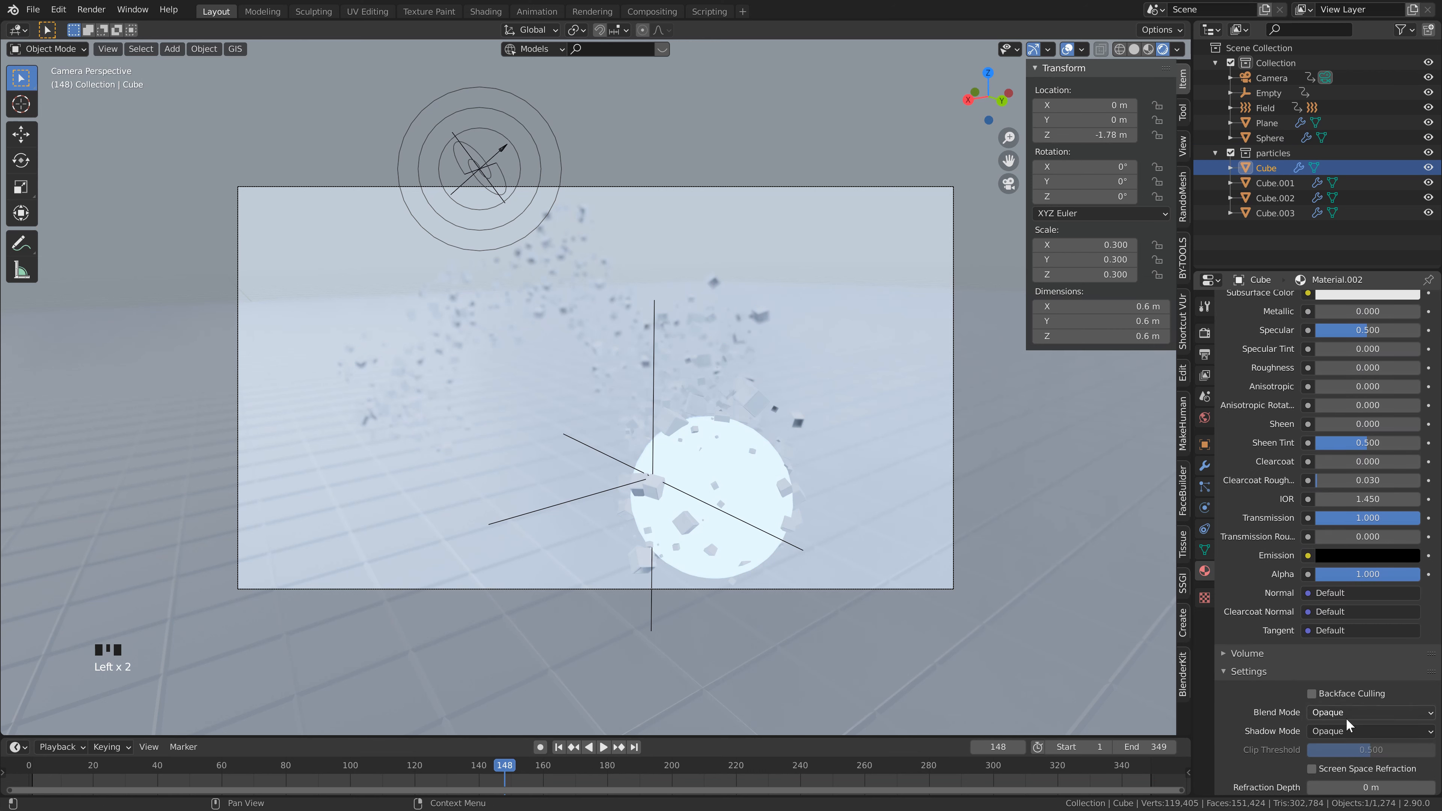
left_click(1274, 183)
left_click(1275, 213)
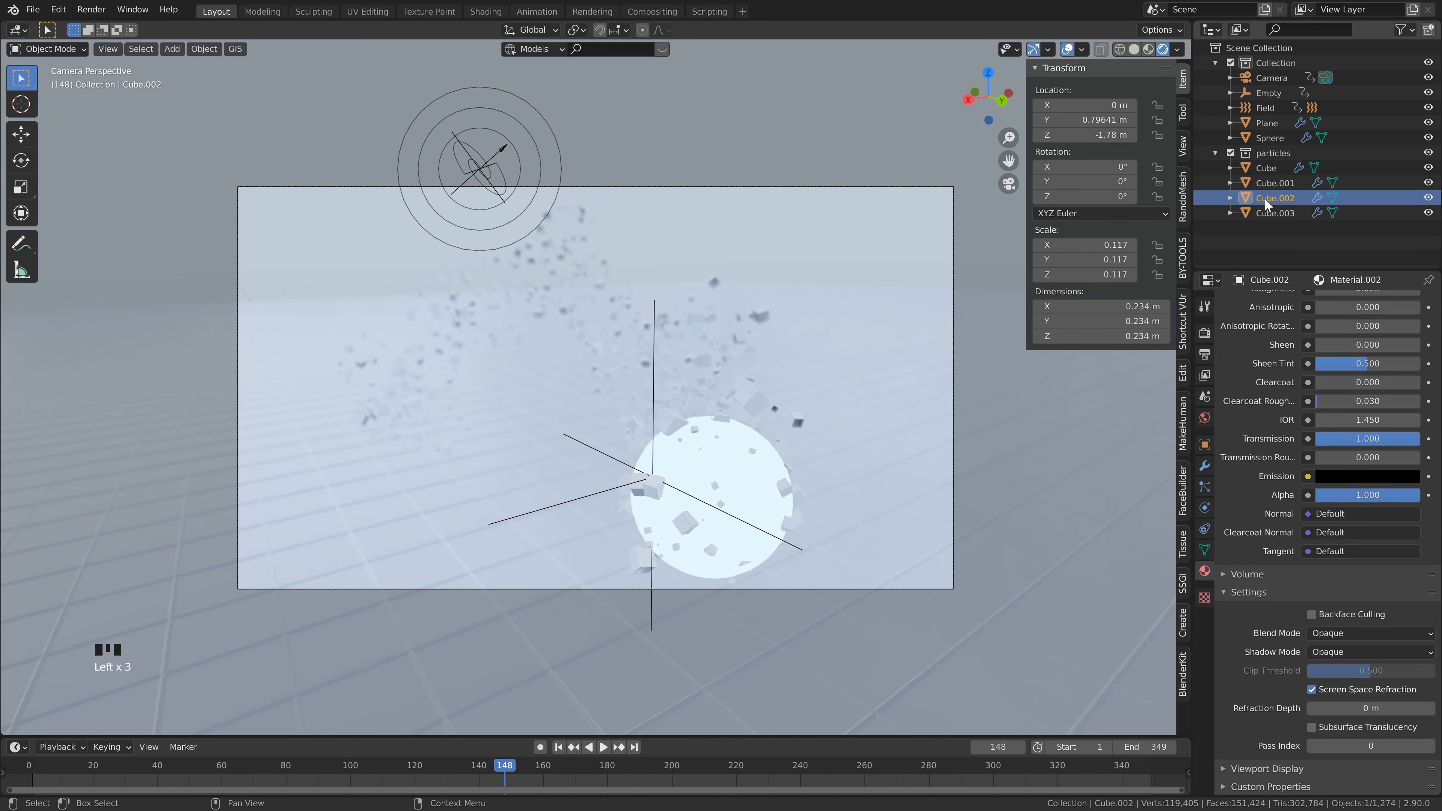
left_click(1267, 122)
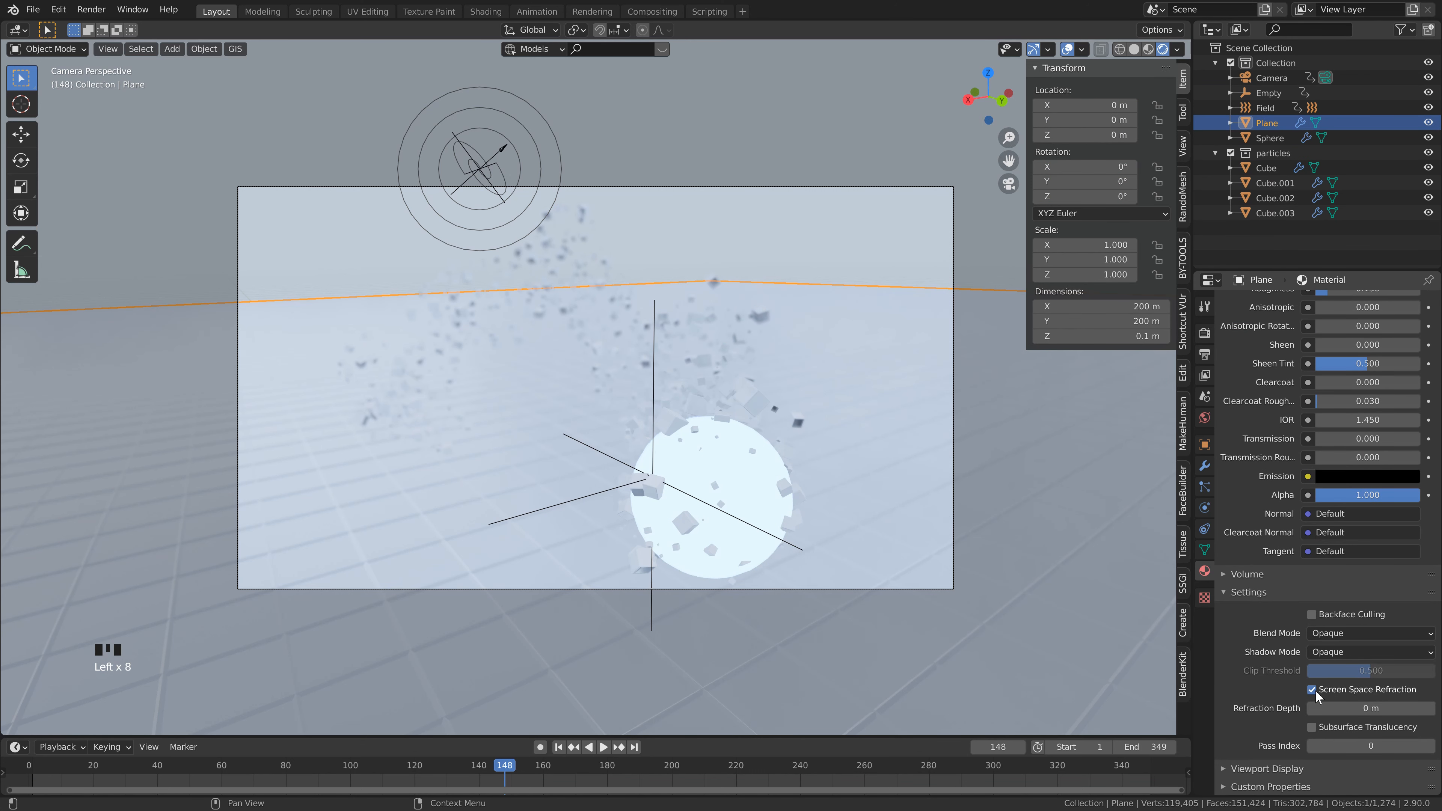
Enable Ambient Occlusion and Bloom in the Eevee render settings, with a bloom intensity of 0.014
left_click(1204, 332)
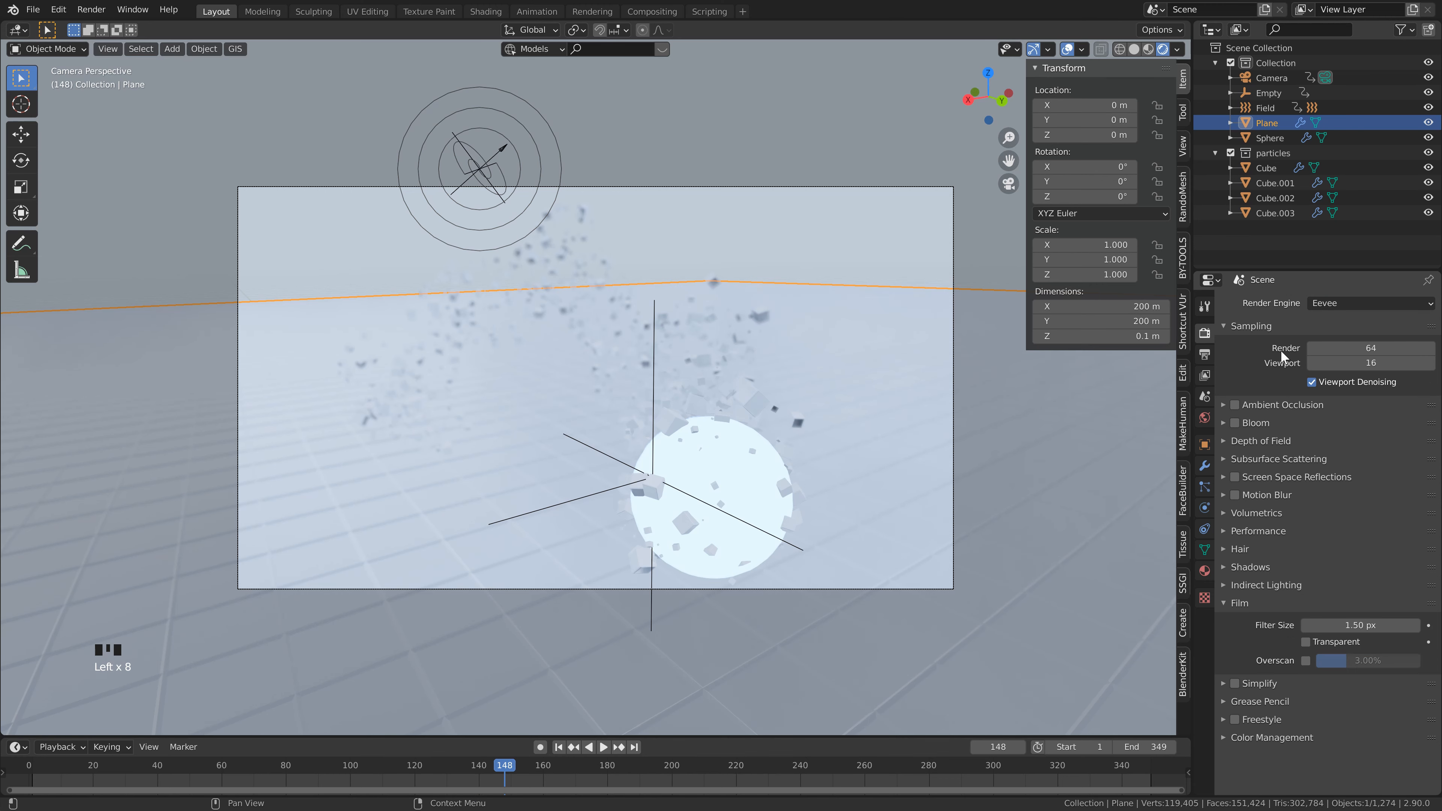
left_click(1235, 429)
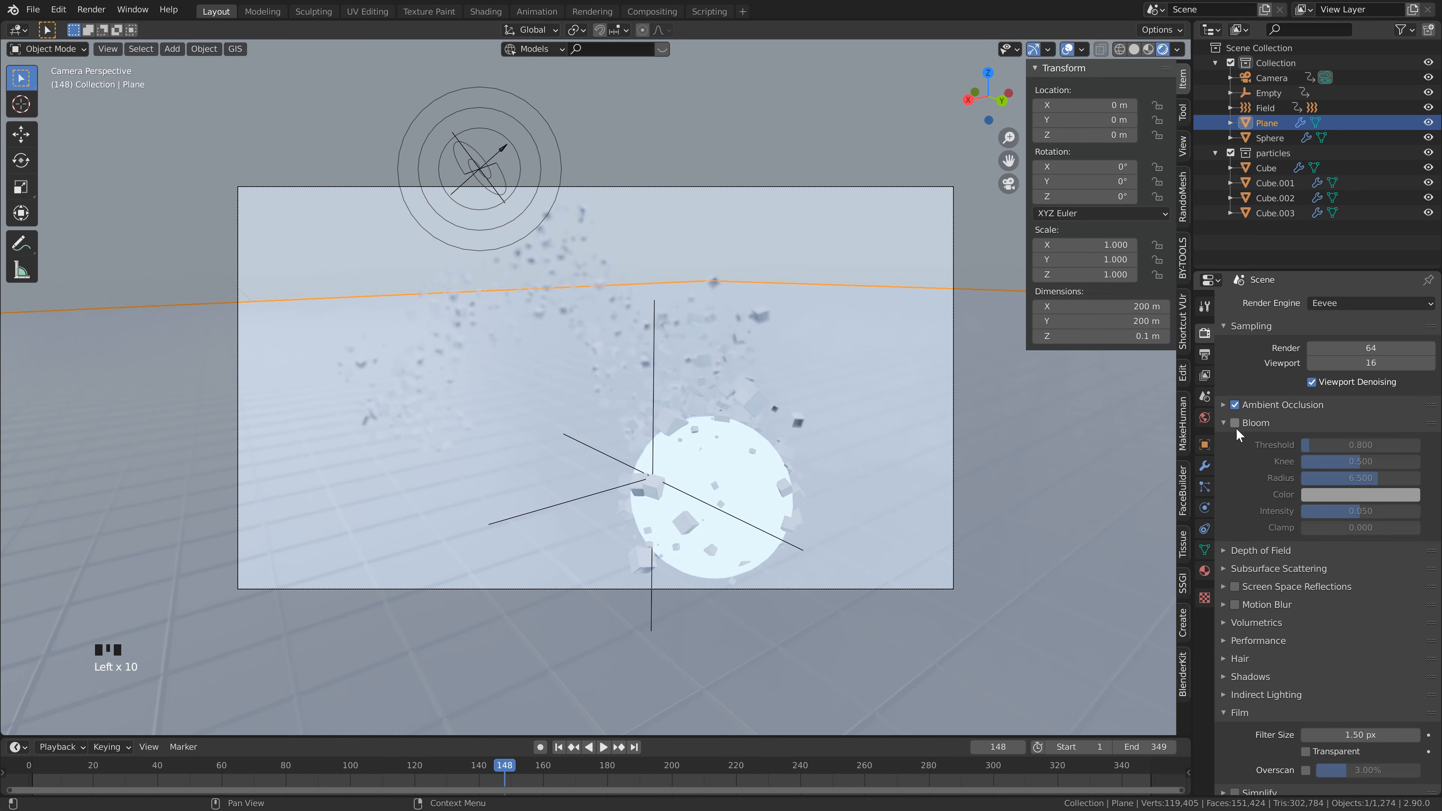
left_click(1235, 423)
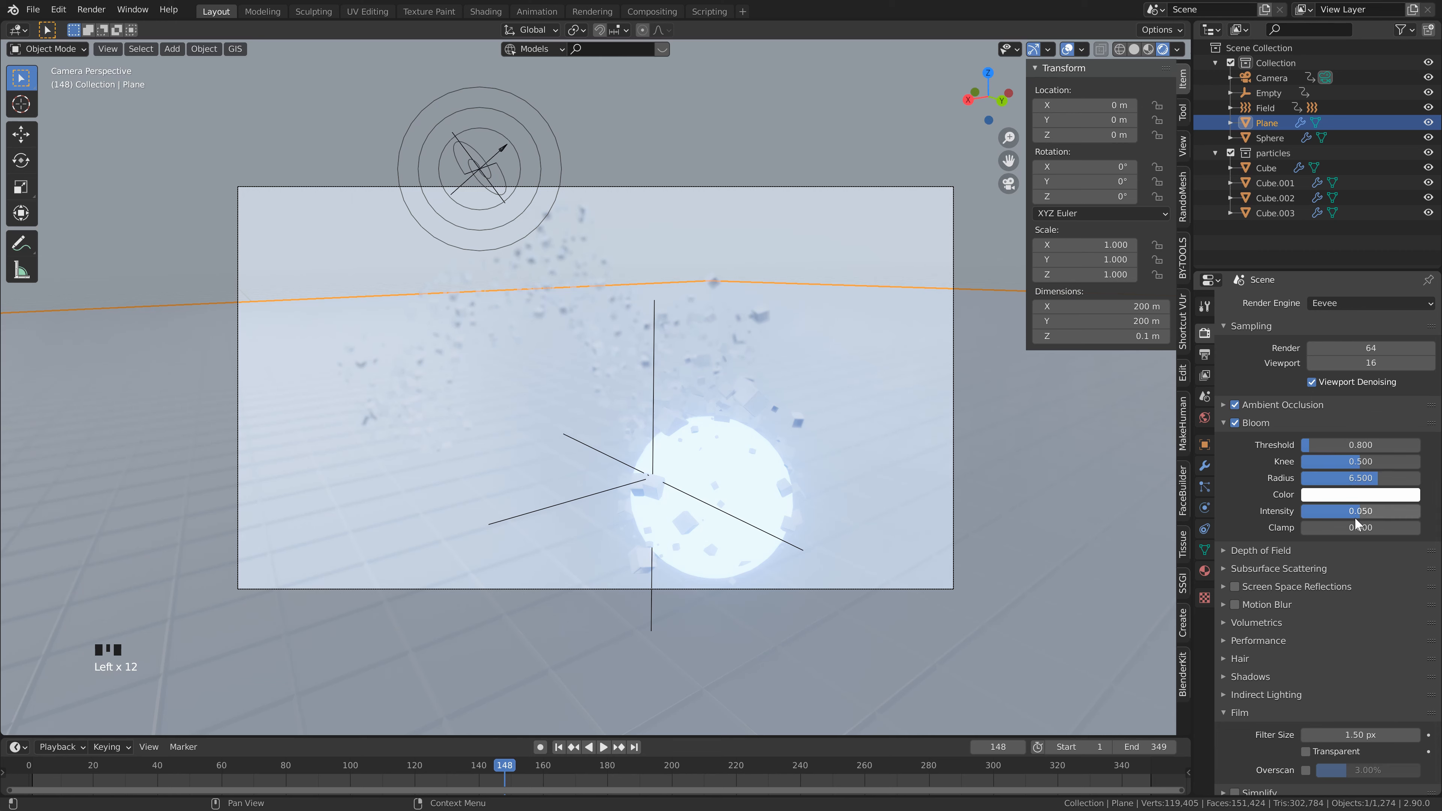
left_click_drag(1354, 514, 1305, 515)
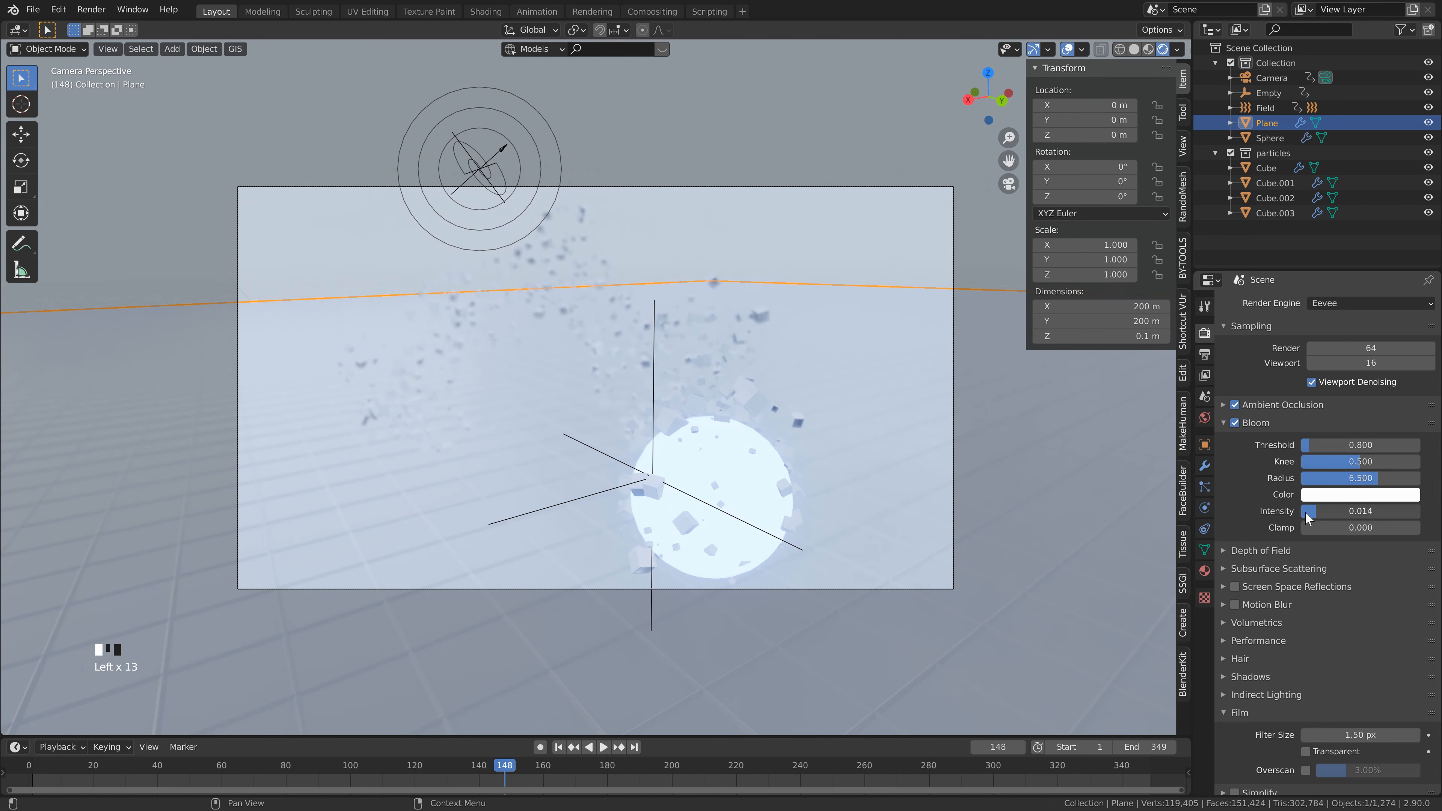
Enable Screen Space Reflections with Refraction in the Eevee render settings
scroll(1249, 528, "down", 2)
left_click(1225, 540)
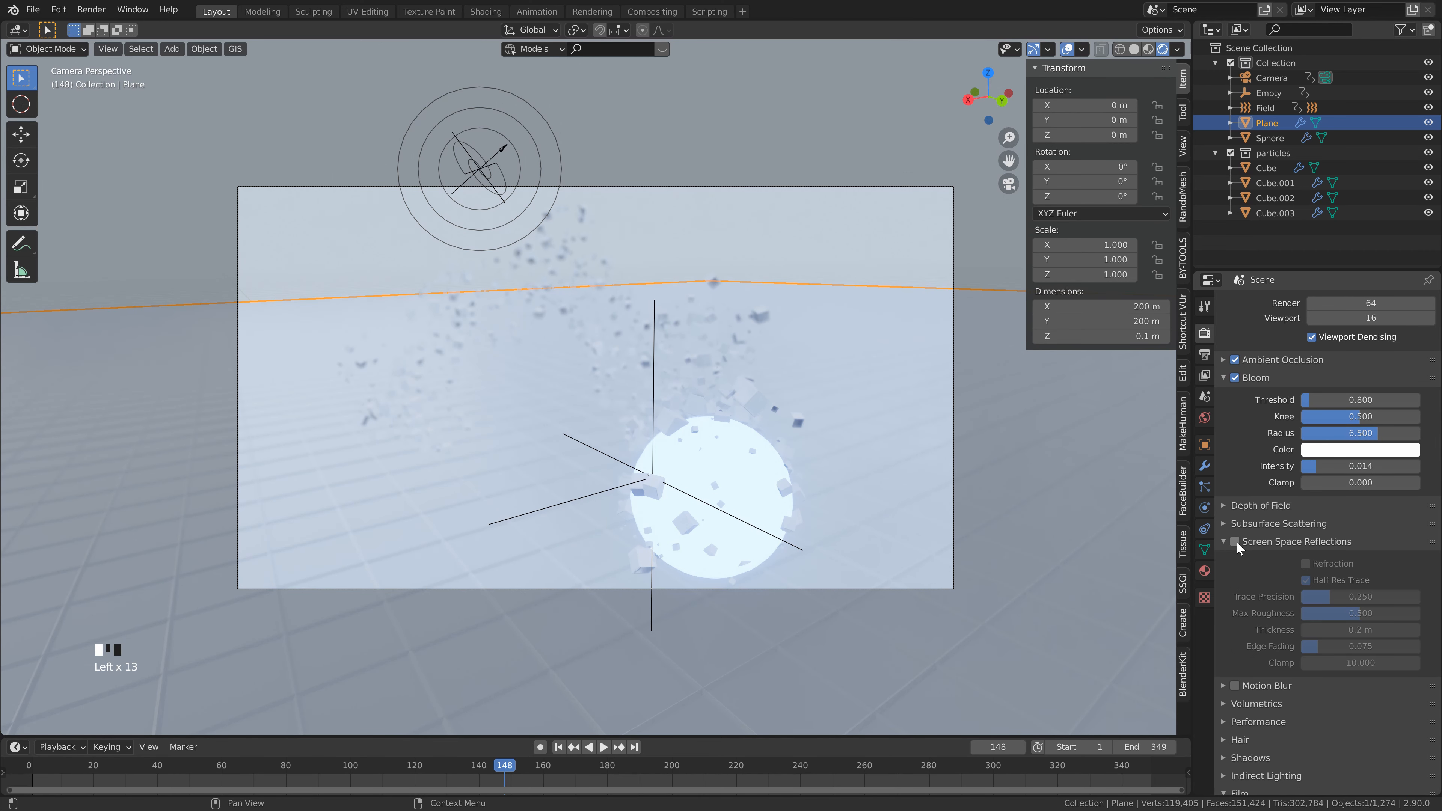
left_click(1235, 541)
left_click(1306, 564)
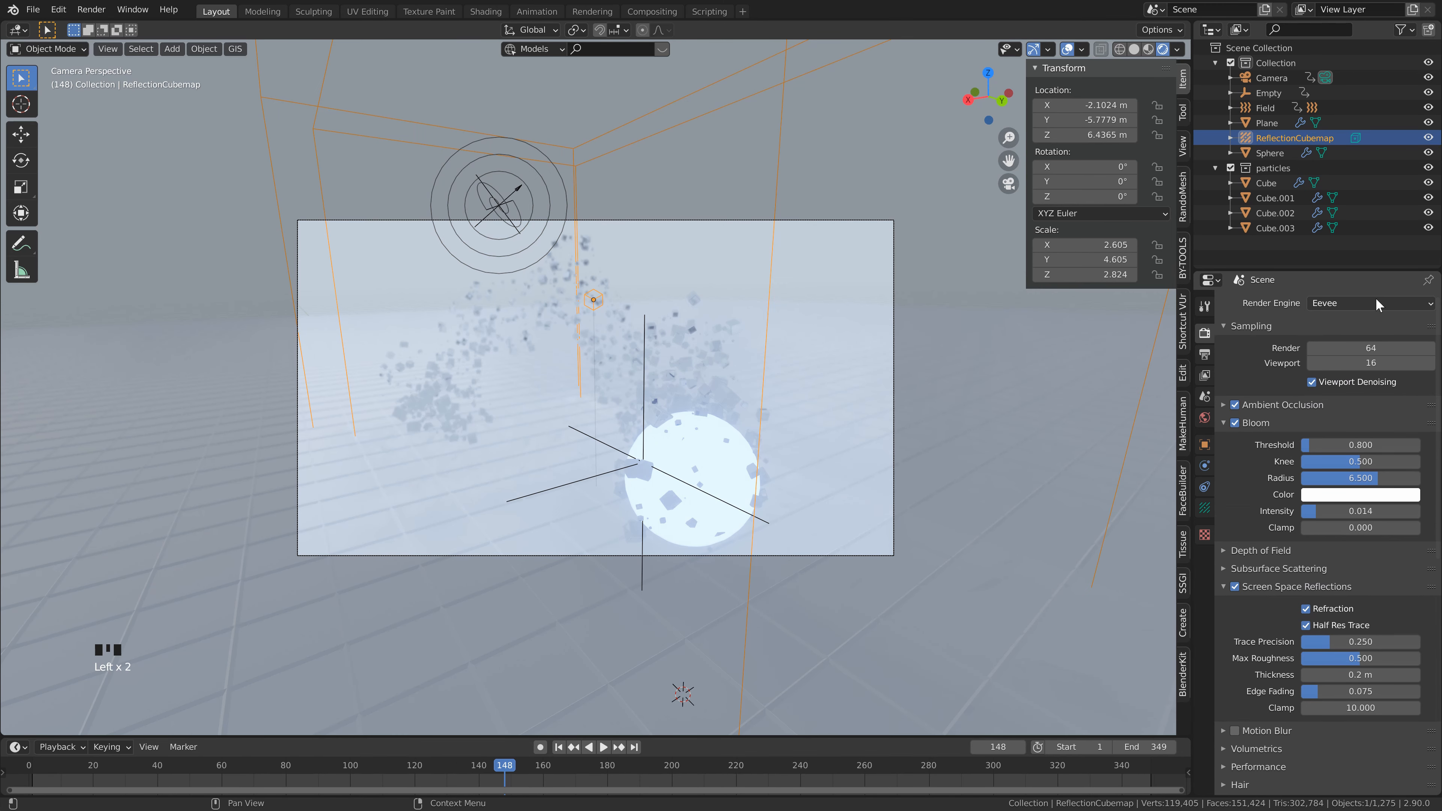
Switch the render engine to Cycles and set its device to GPU Compute
left_click(1375, 303)
left_click(1352, 352)
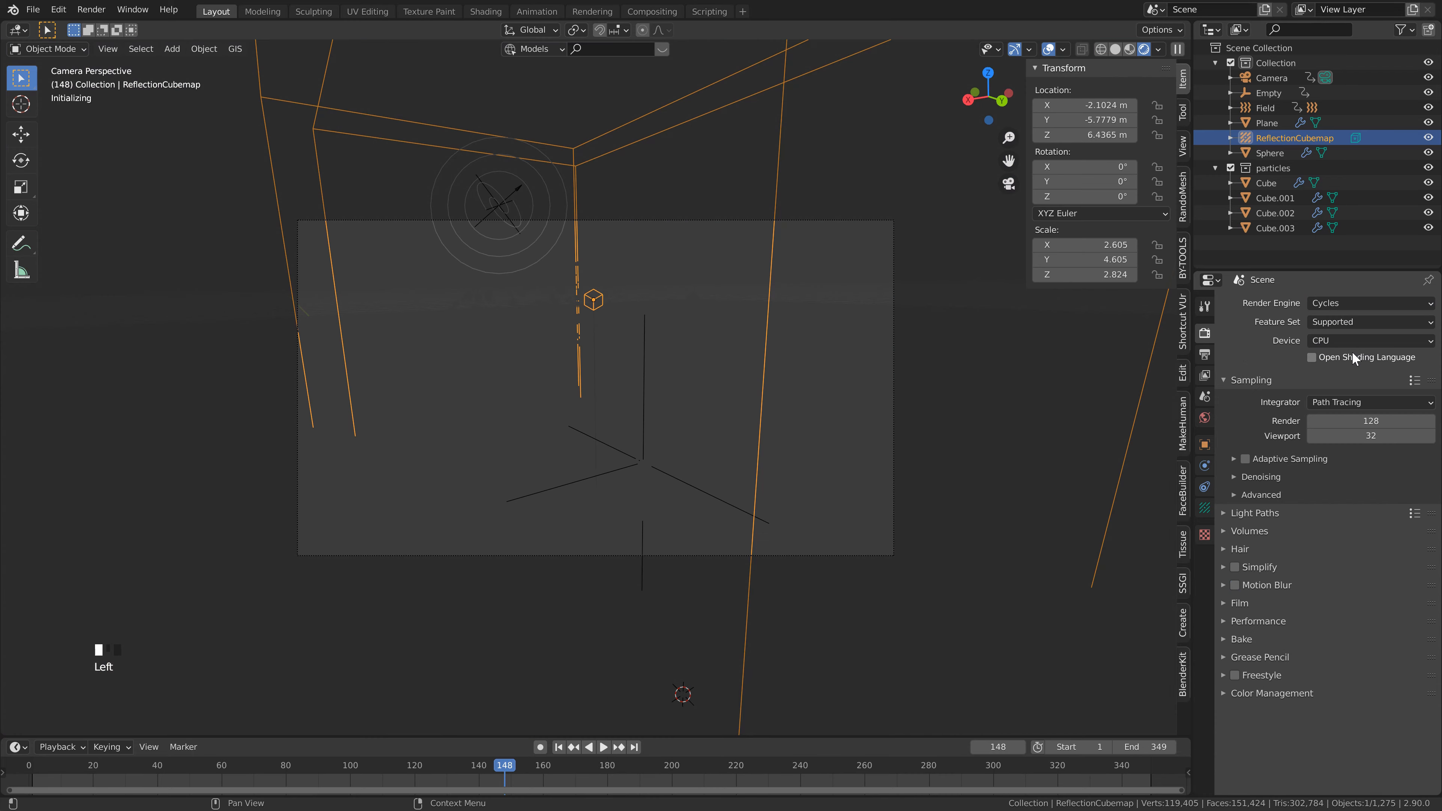
left_click(1347, 343)
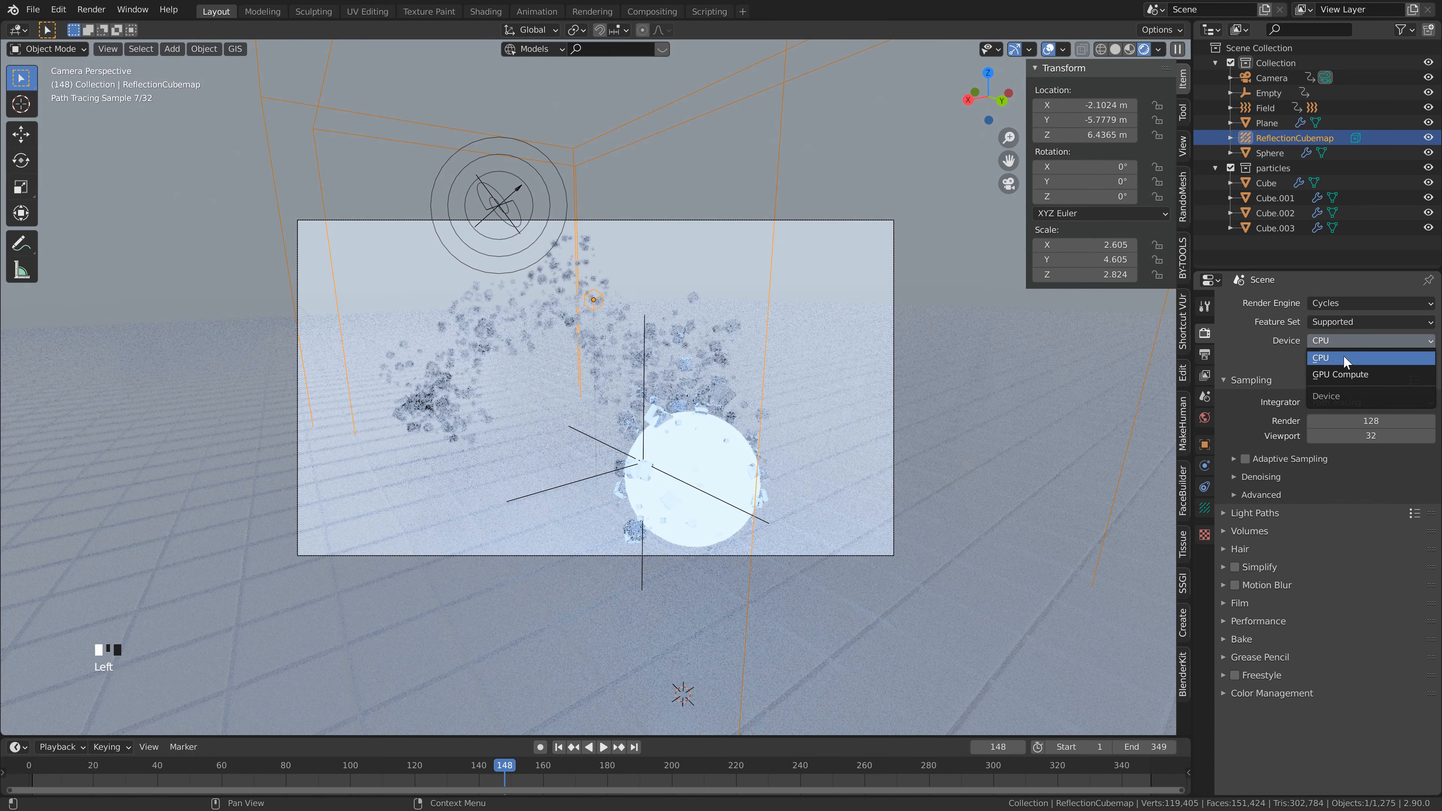
left_click(1340, 374)
Set the Cycles render samples to 256 and enable Adaptive Sampling
left_click(1369, 385)
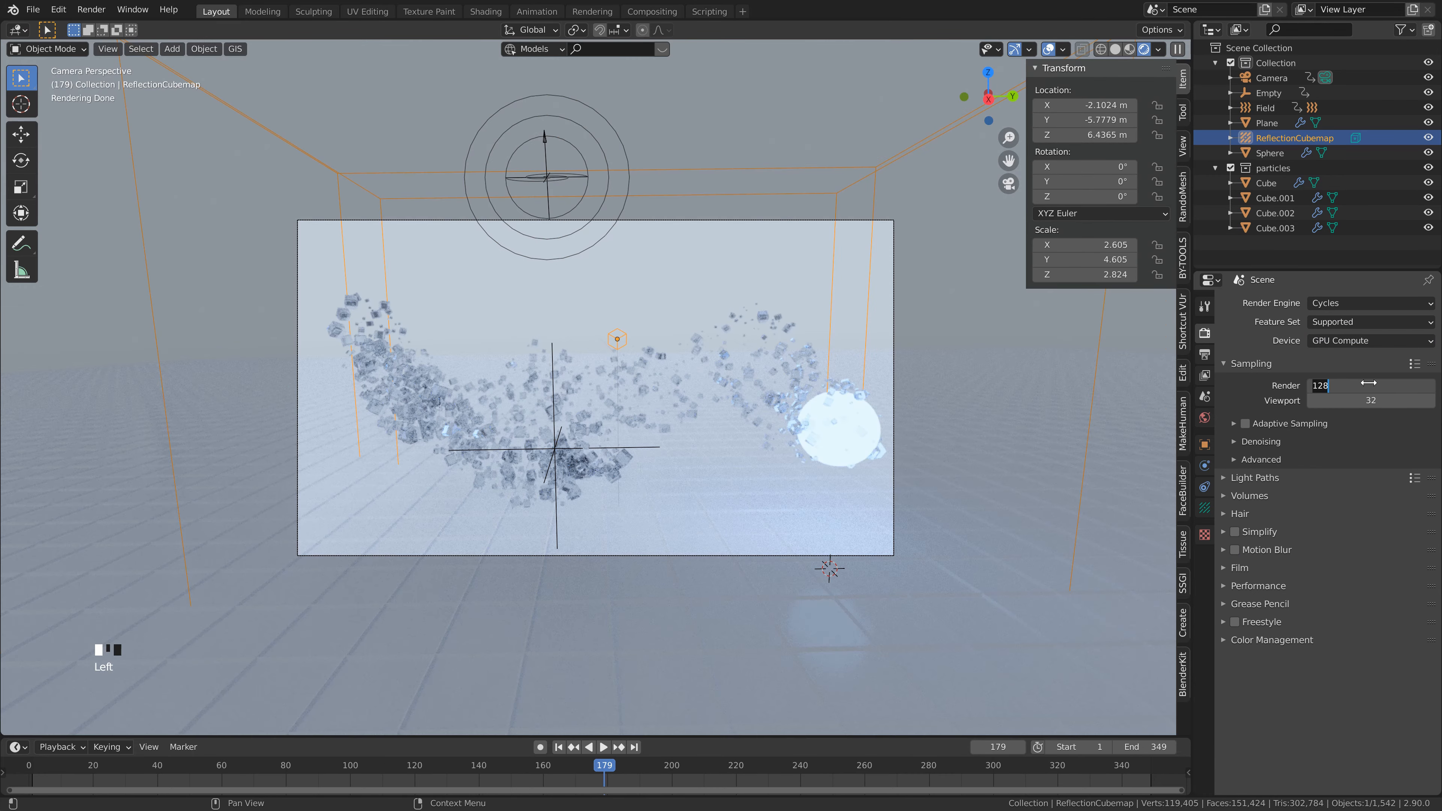
type("256")
key("Return")
left_click(1243, 423)
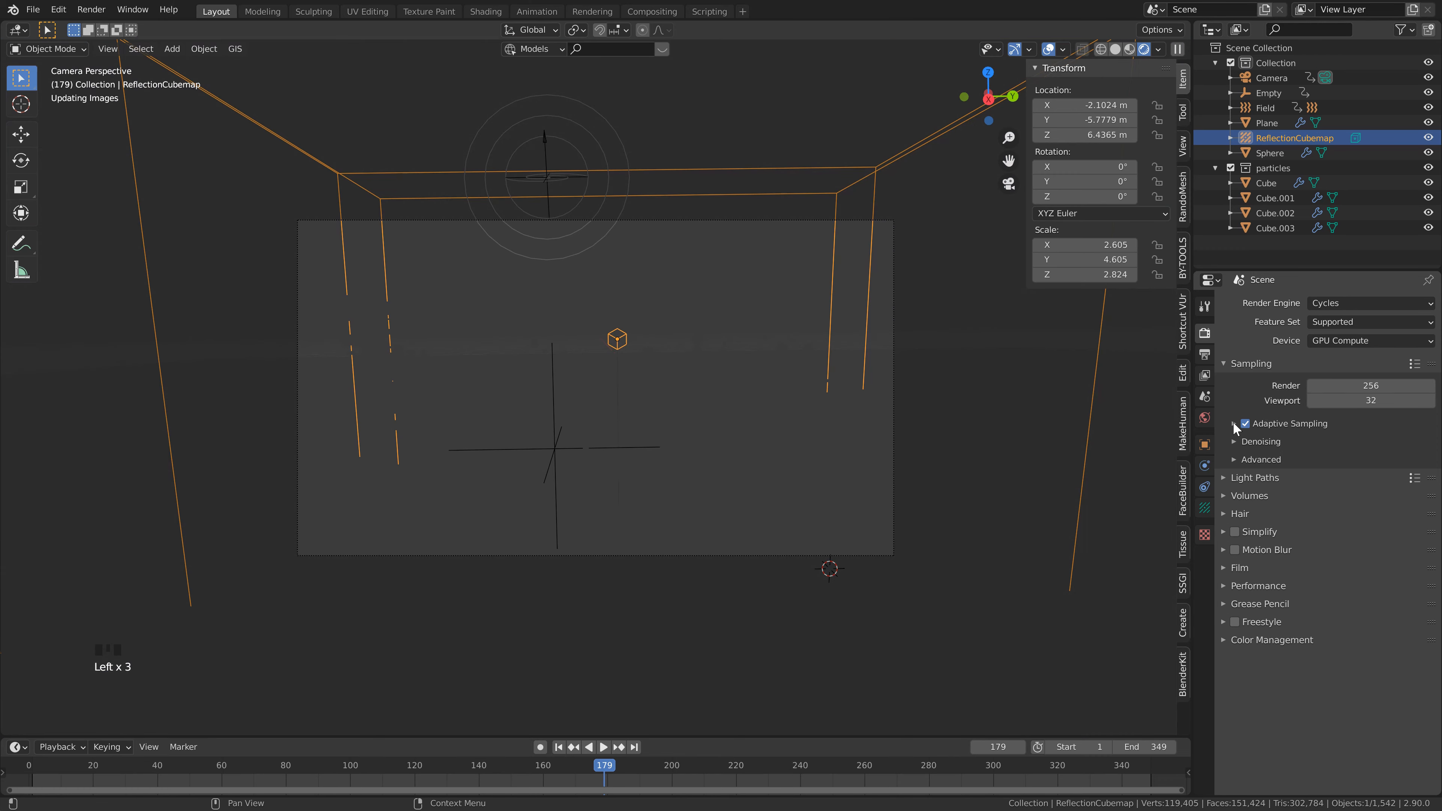
left_click(1232, 423)
left_click(1232, 424)
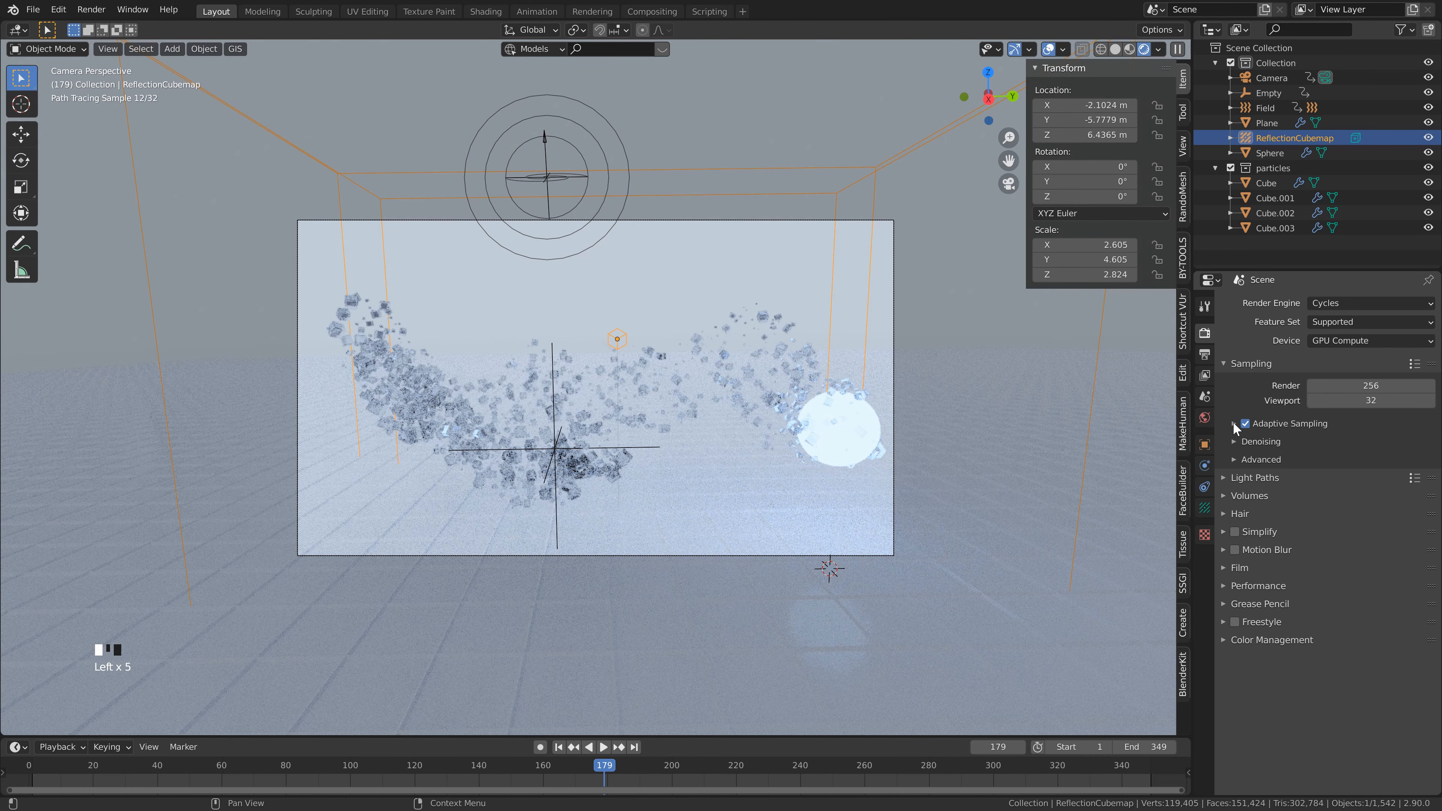
Enable render denoising with the OptiX denoiser
left_click(1231, 442)
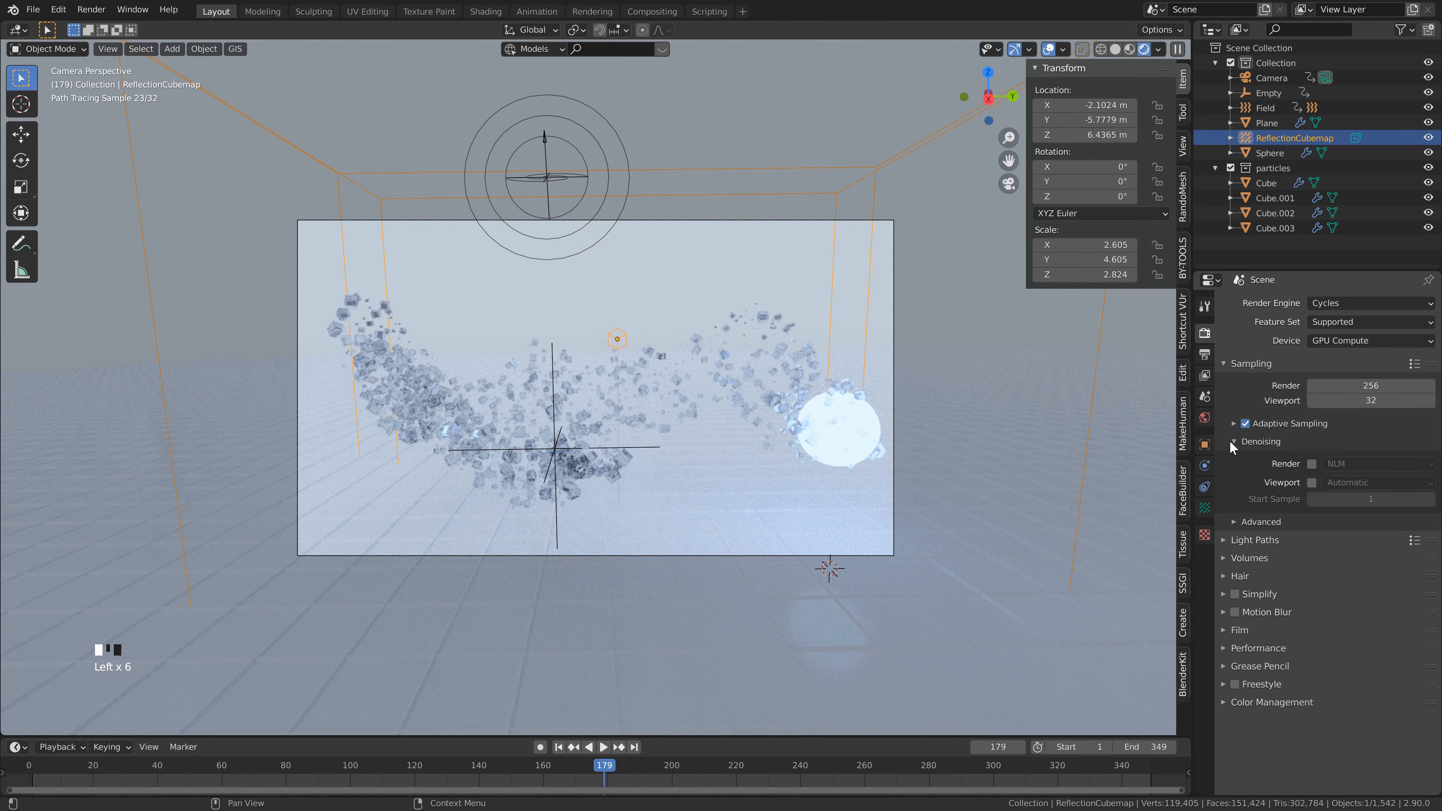
left_click(1312, 463)
left_click(1374, 464)
left_click(1345, 502)
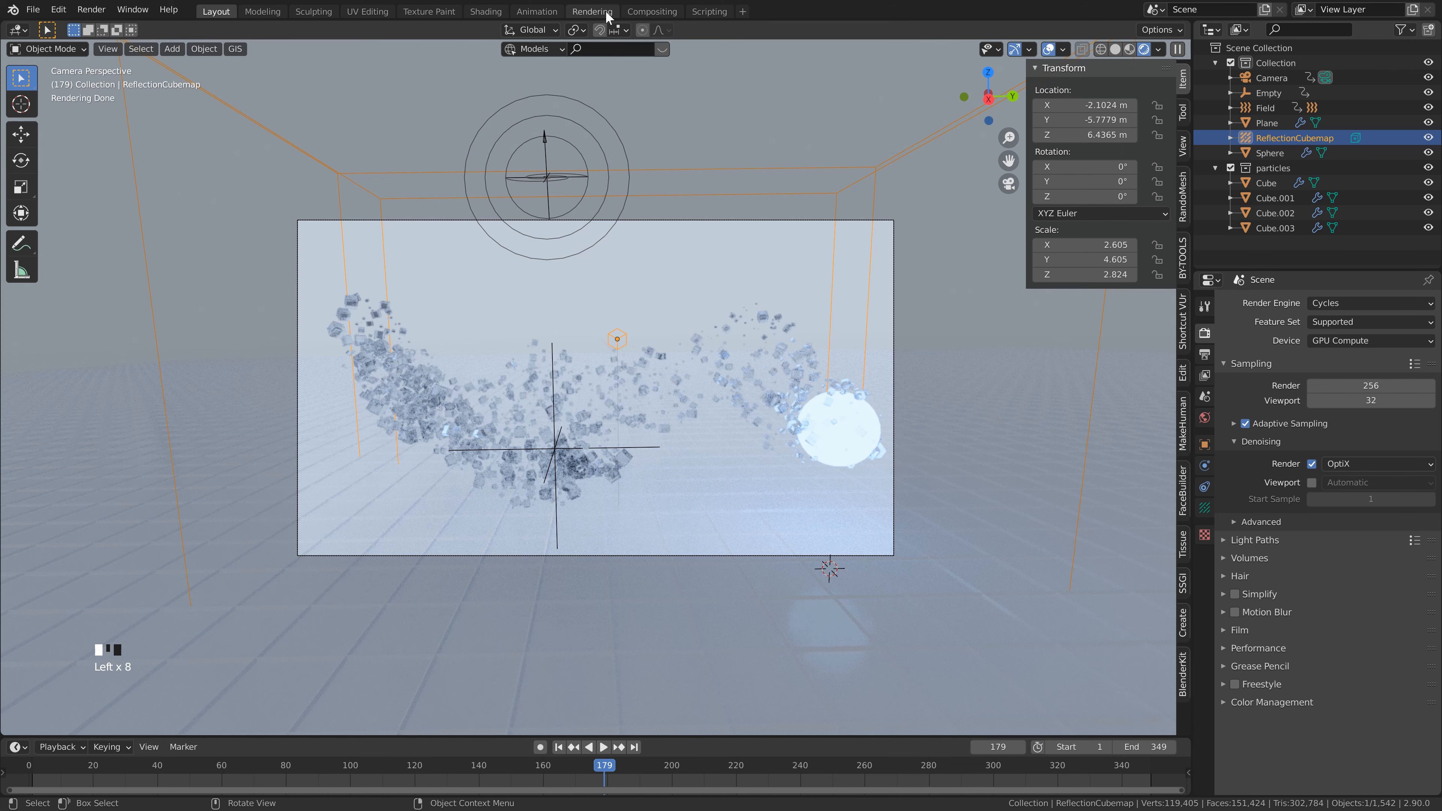
Switch to the Compositing workspace, enable nodes and fit the node tree in view
left_click(652, 11)
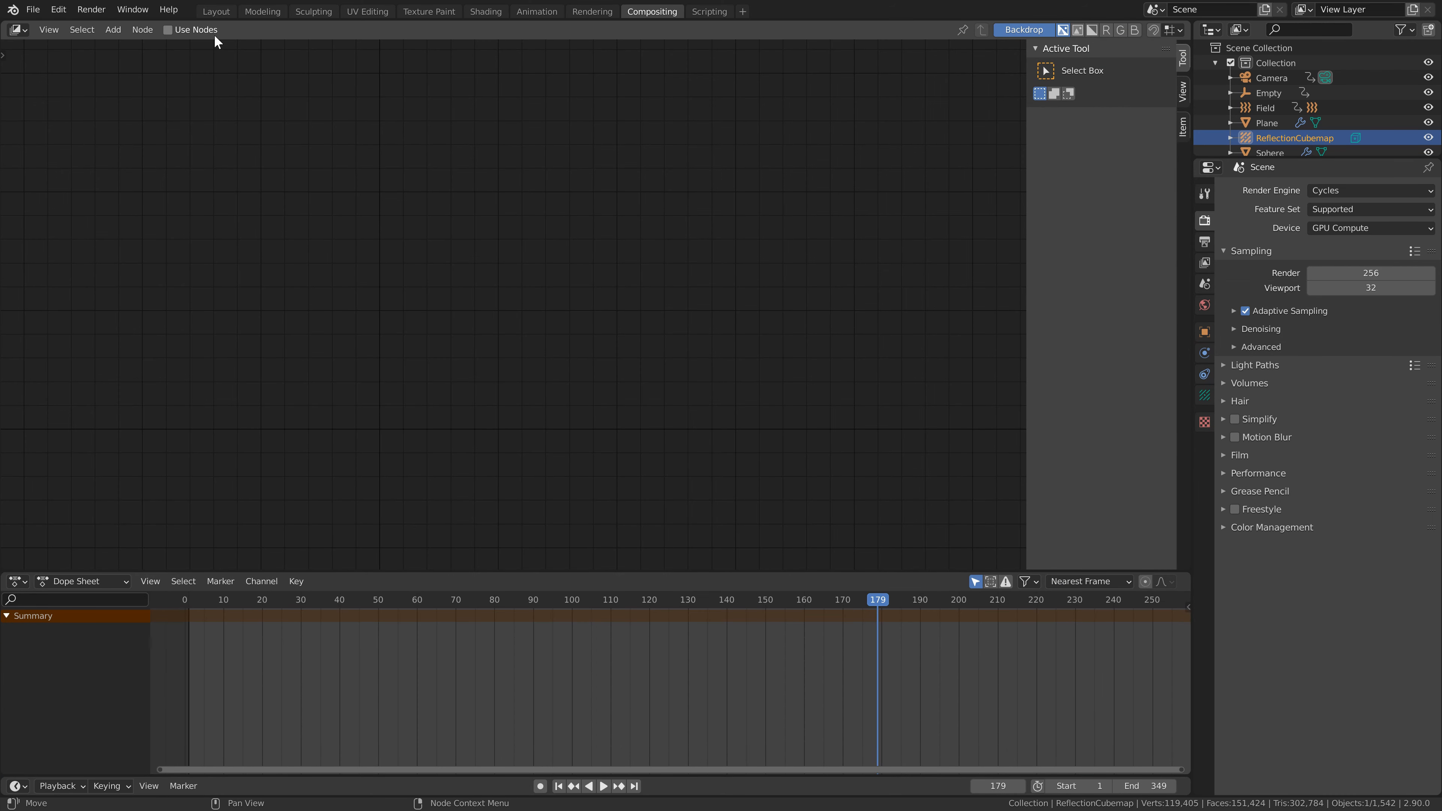
left_click(173, 30)
key("Home")
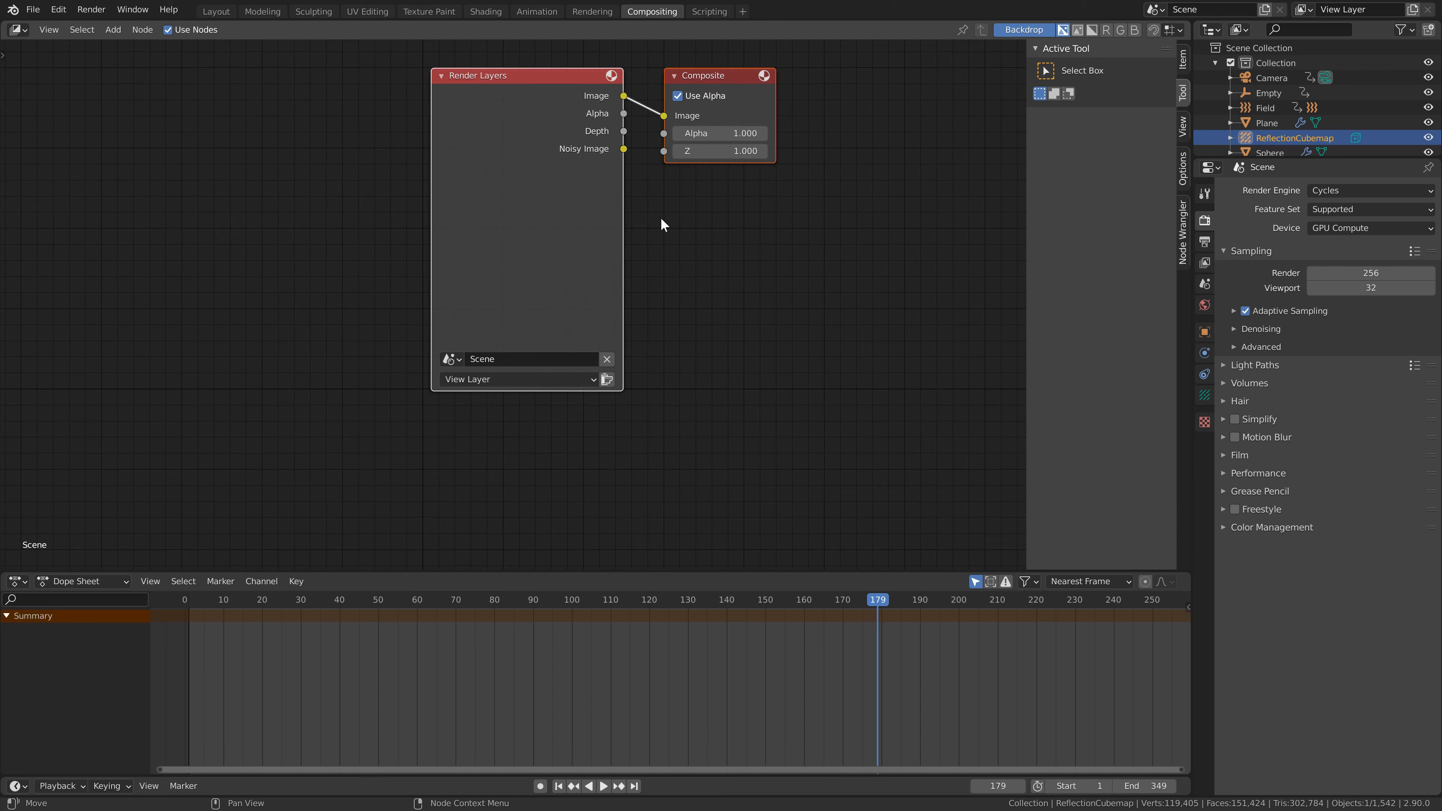
Add a Denoise node to the compositor and enable the view layer's Denoising Data pass
left_click(684, 335)
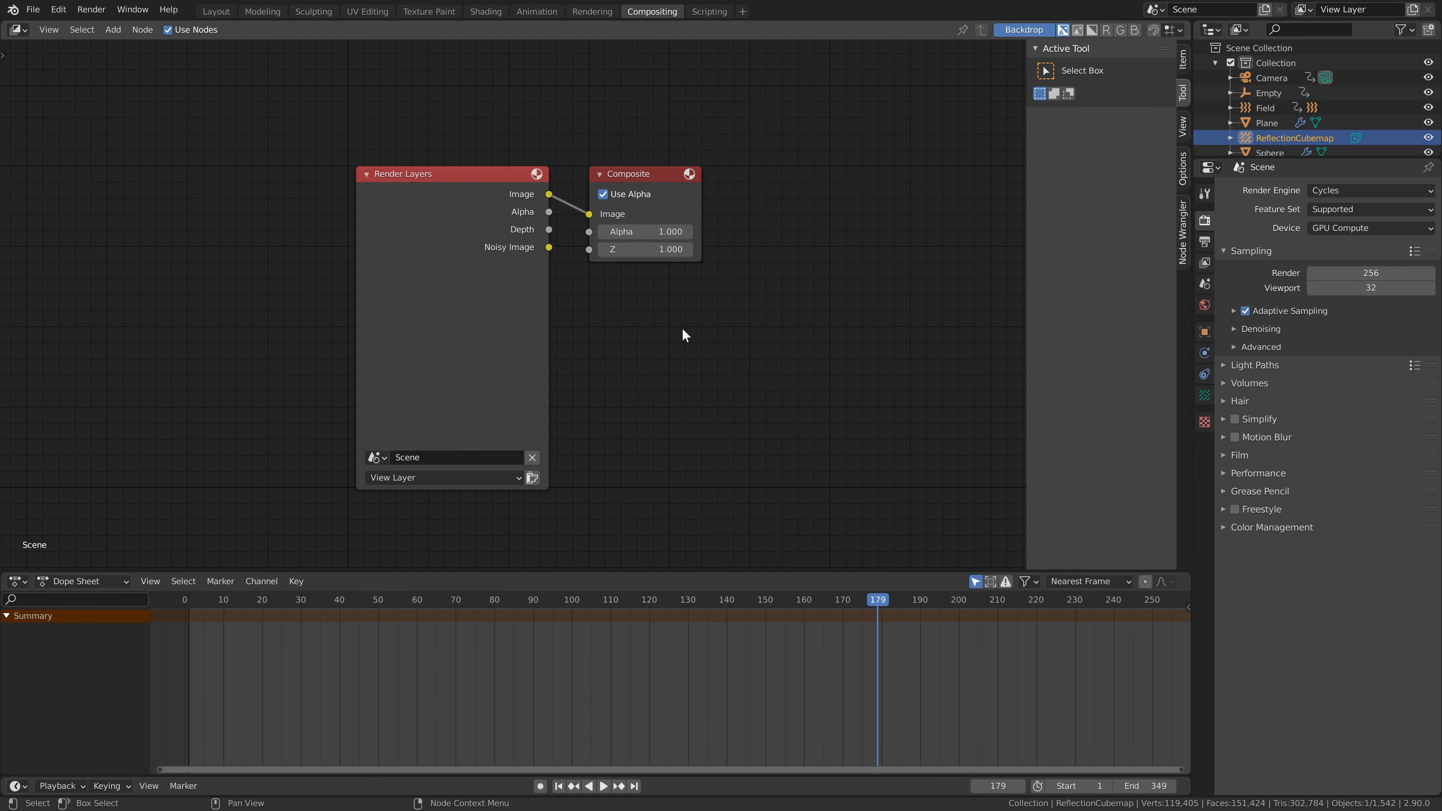
key("shift+a")
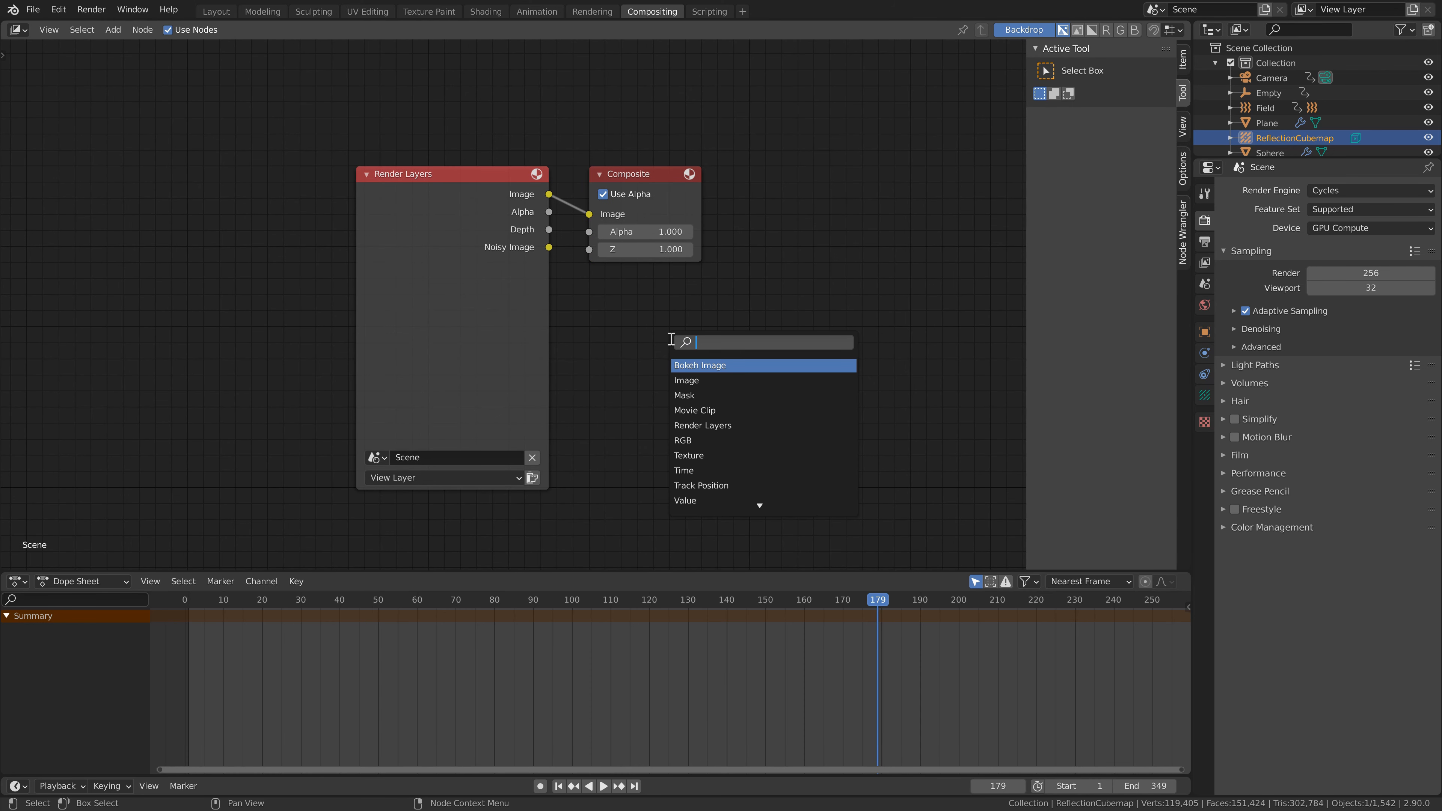
type("den")
key("Return")
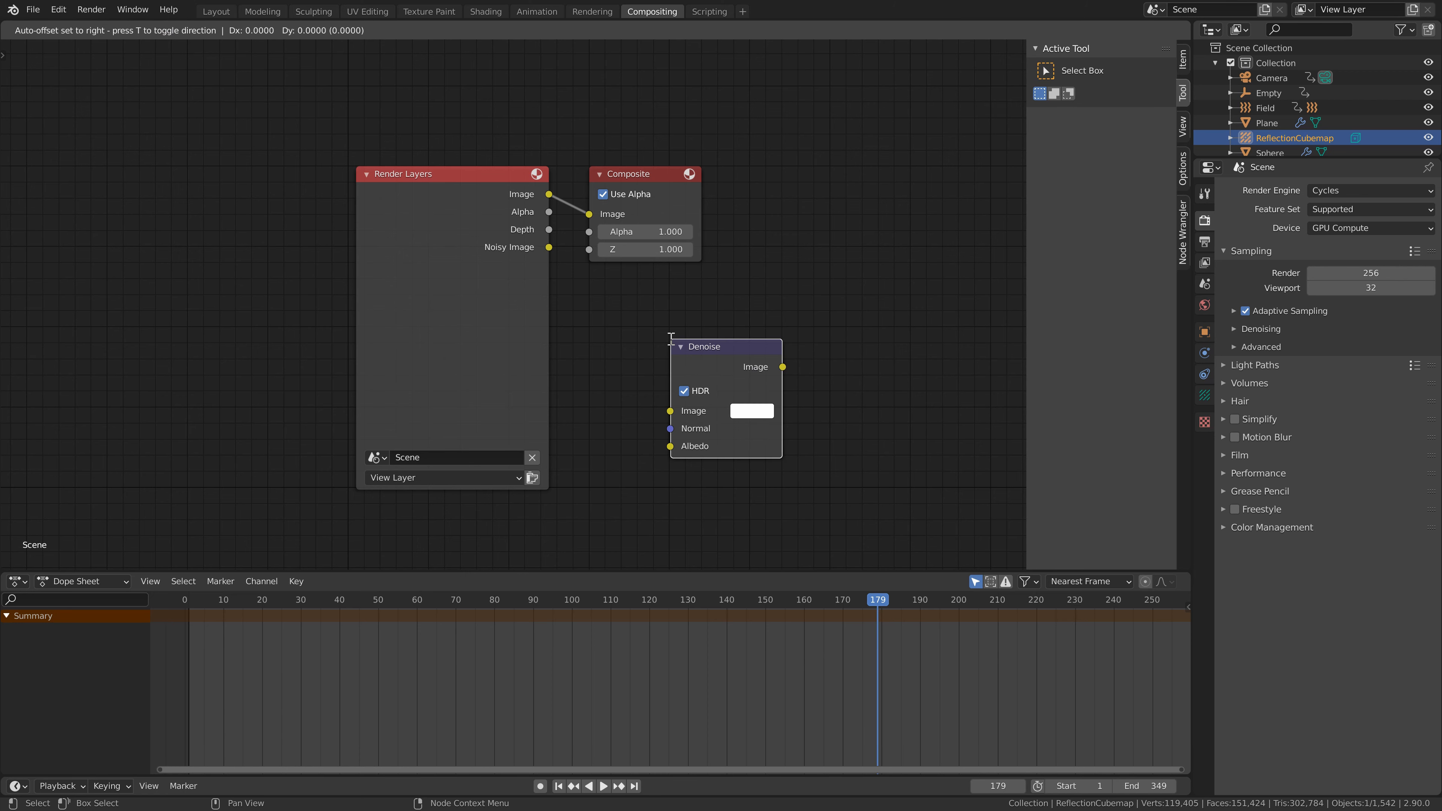
left_click(601, 305)
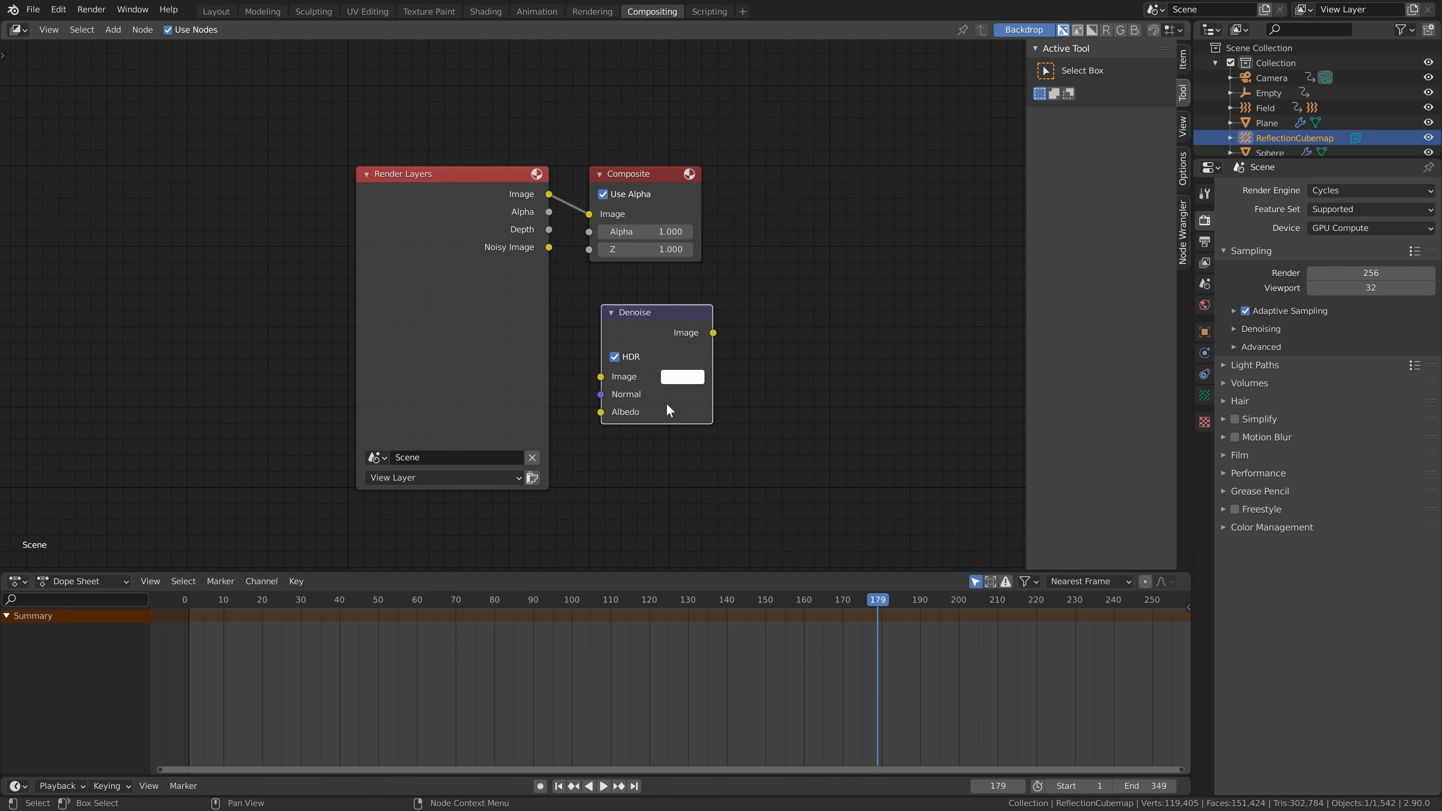
left_click(1203, 263)
left_click(1311, 378)
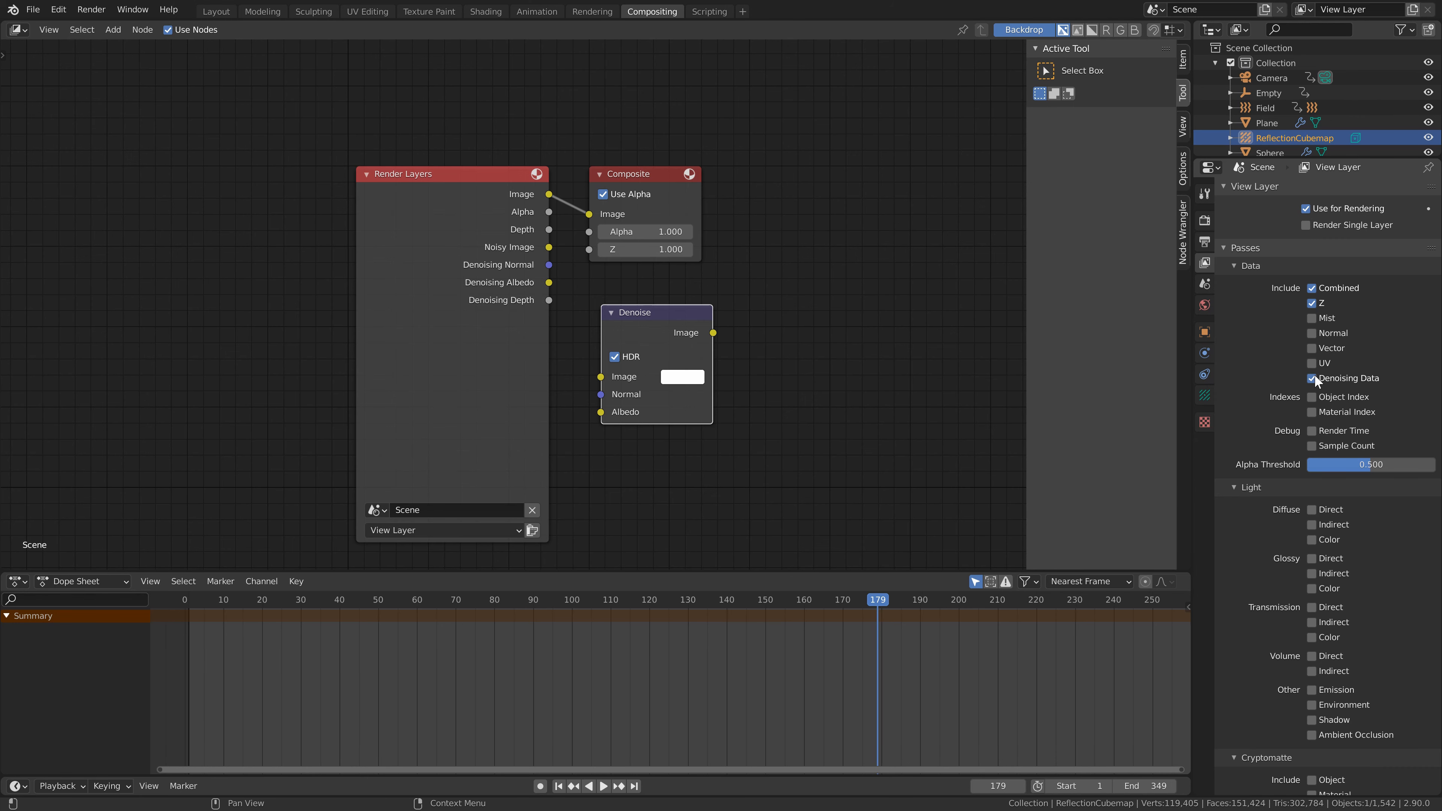
Connect the Noisy Image, Denoising Normal and Denoising Albedo outputs to the Denoise node's matching inputs, and its Image output to the Composite node
left_click_drag(549, 264, 618, 321)
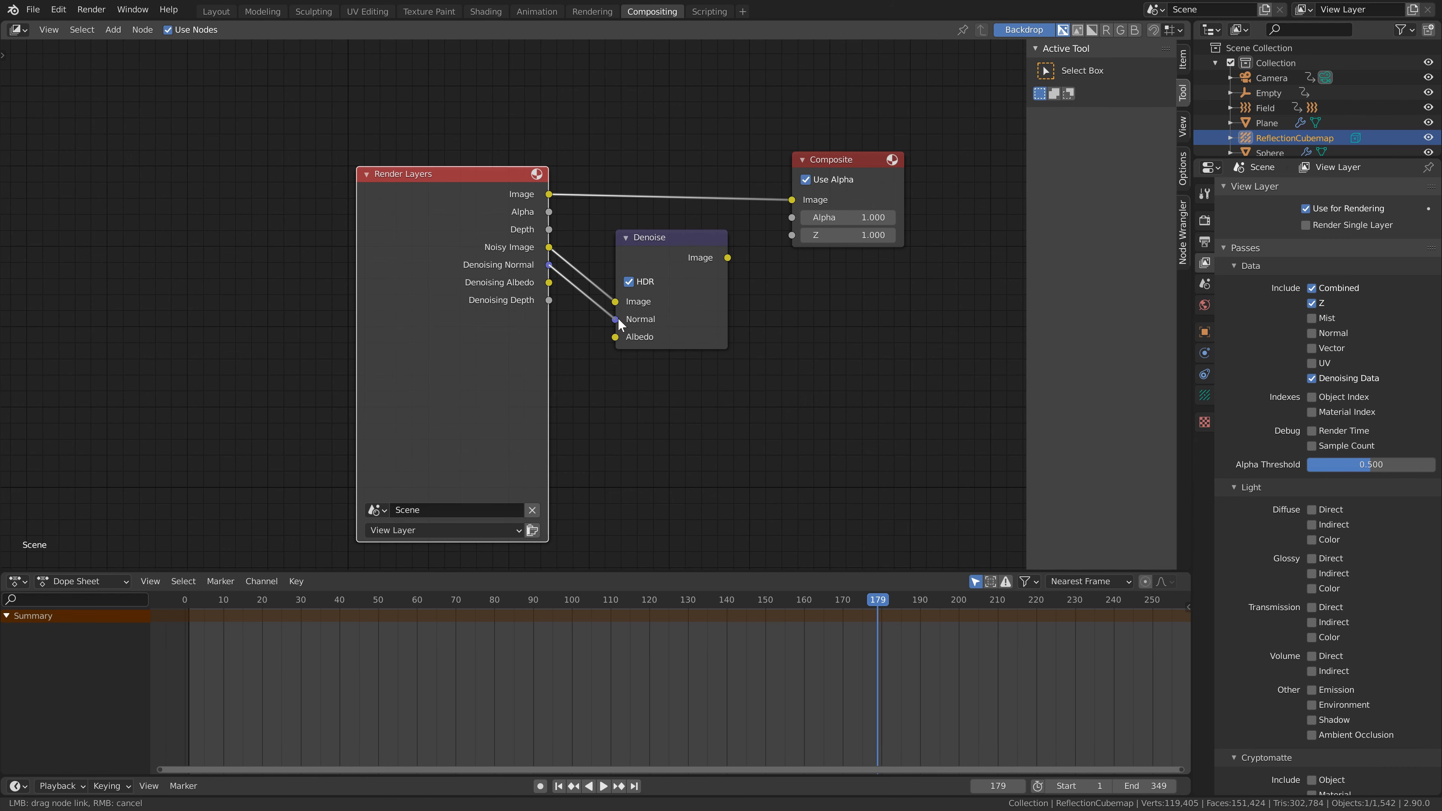
left_click_drag(548, 283, 611, 344)
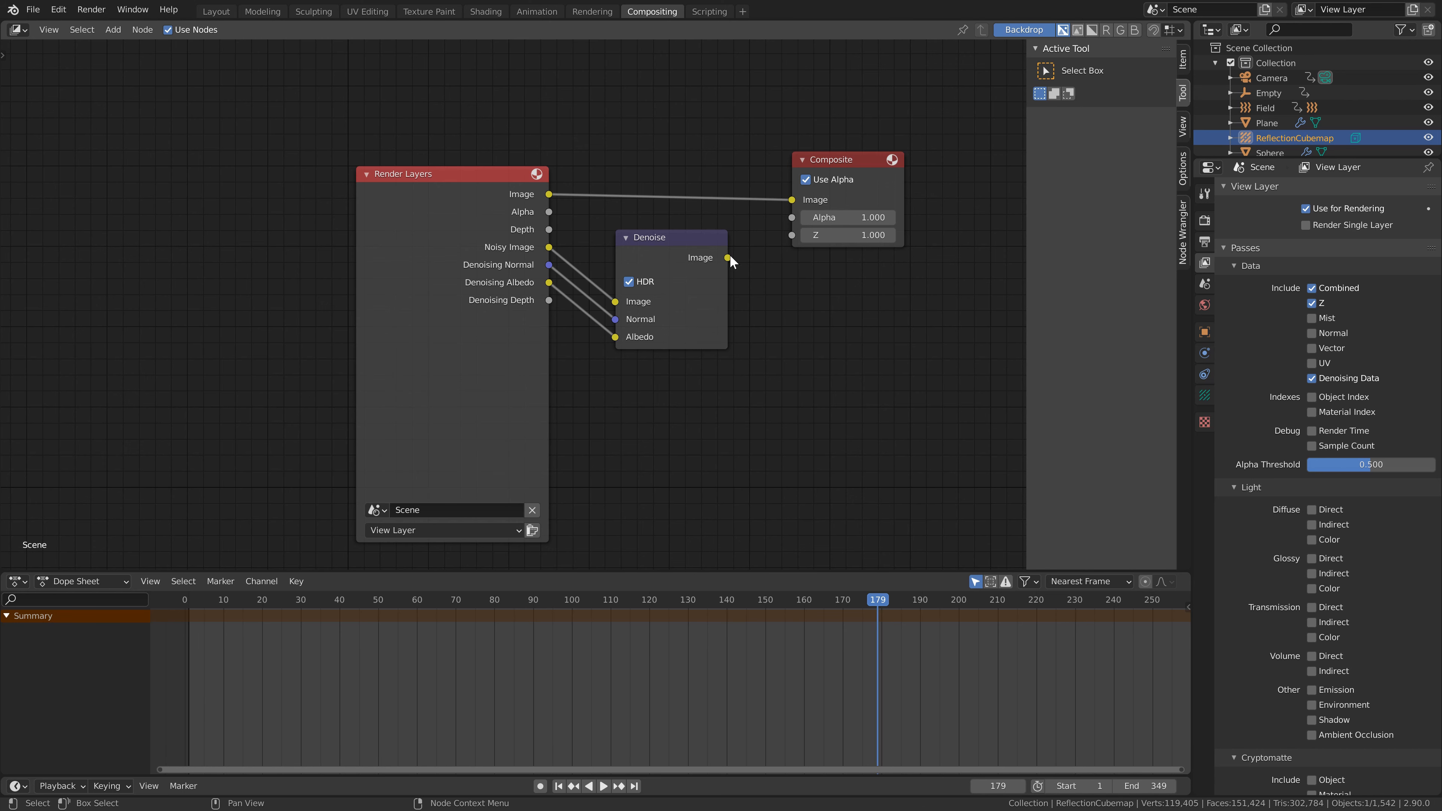
left_click_drag(728, 258, 793, 200)
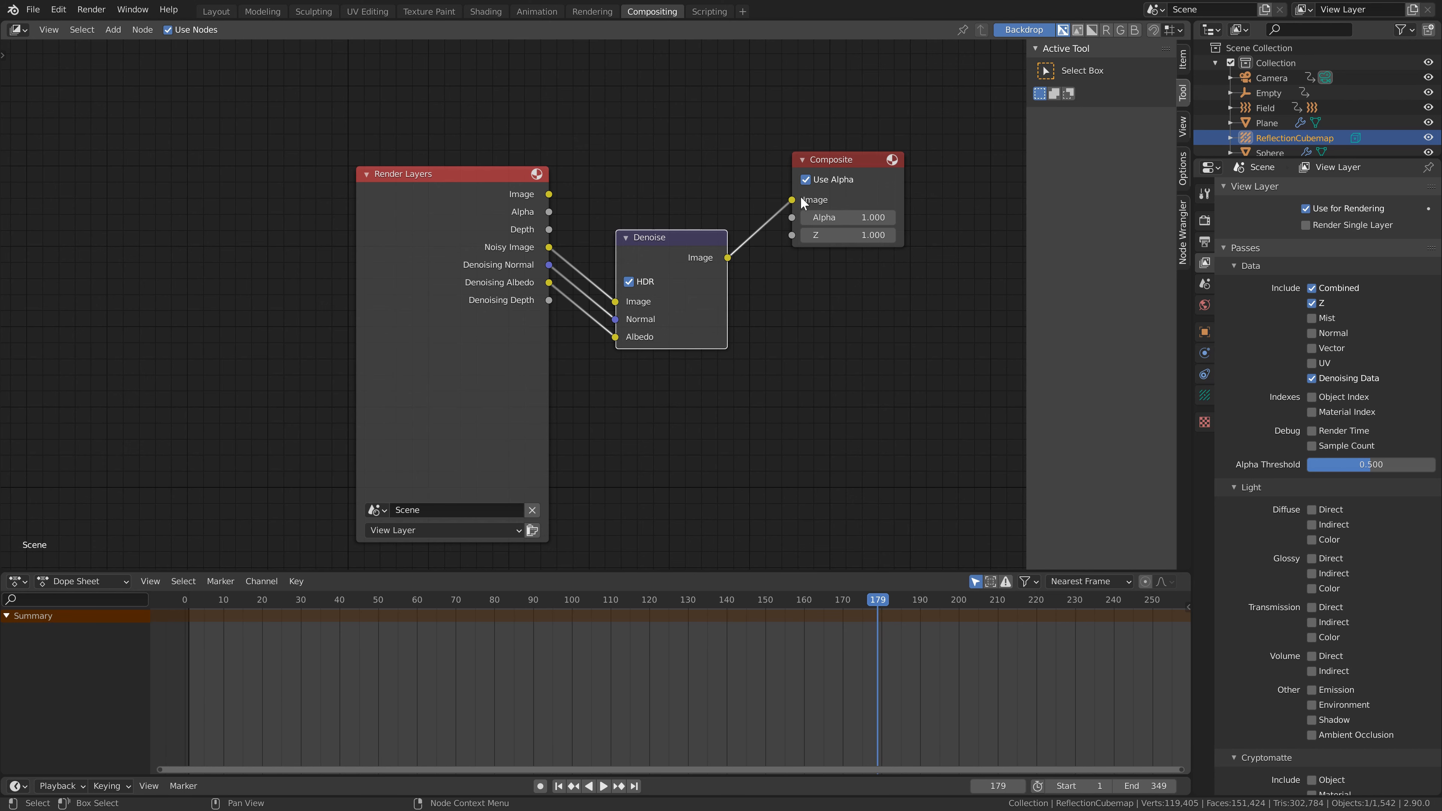
left_click_drag(670, 238, 673, 187)
scroll(784, 330, "down", 1)
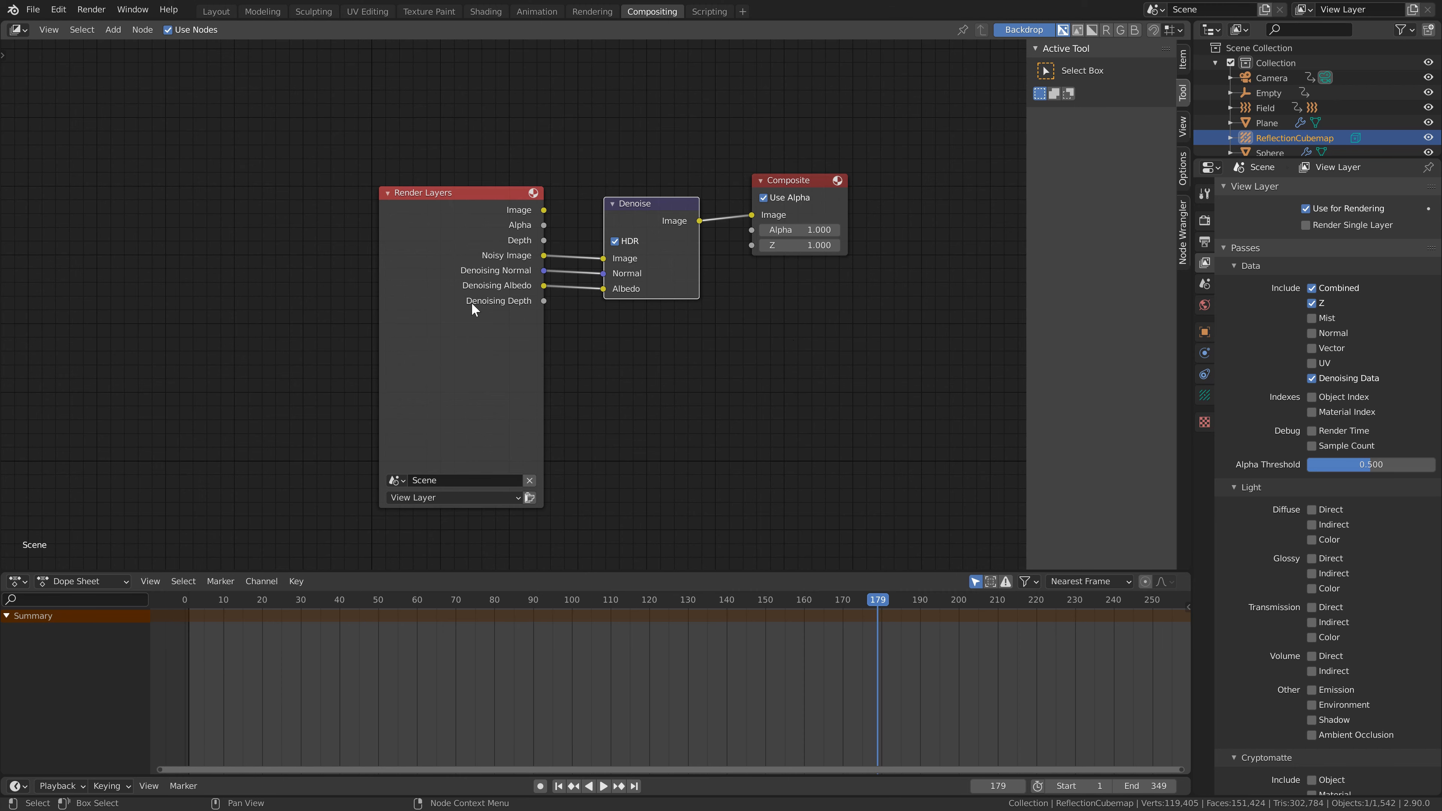
scroll(471, 302, "down", 1)
middle_click_drag(611, 149, 617, 168)
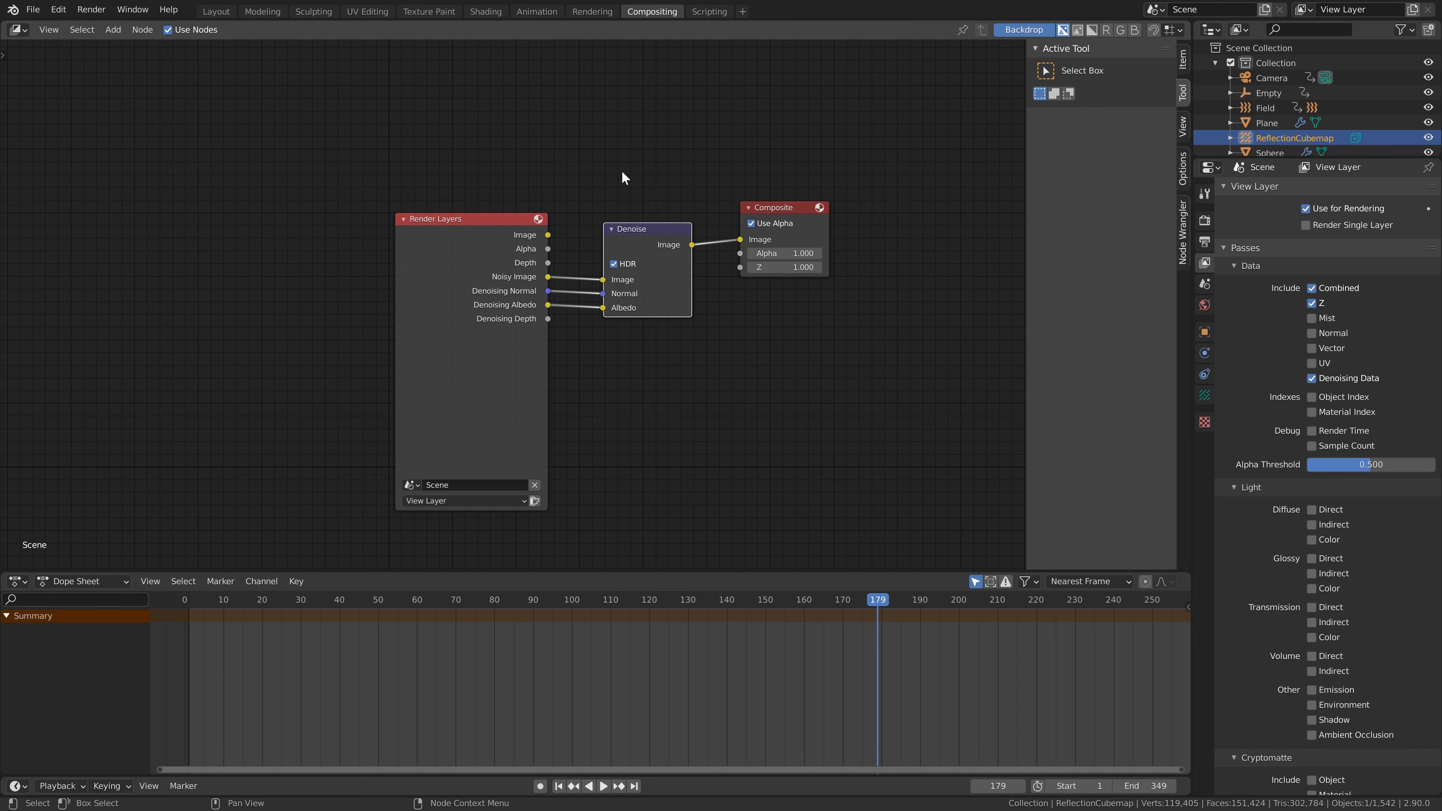
In the Rendering workspace, enable Motion Blur and set the render tile size to 256 px in both X and Y
left_click(1205, 221)
left_click(1253, 333)
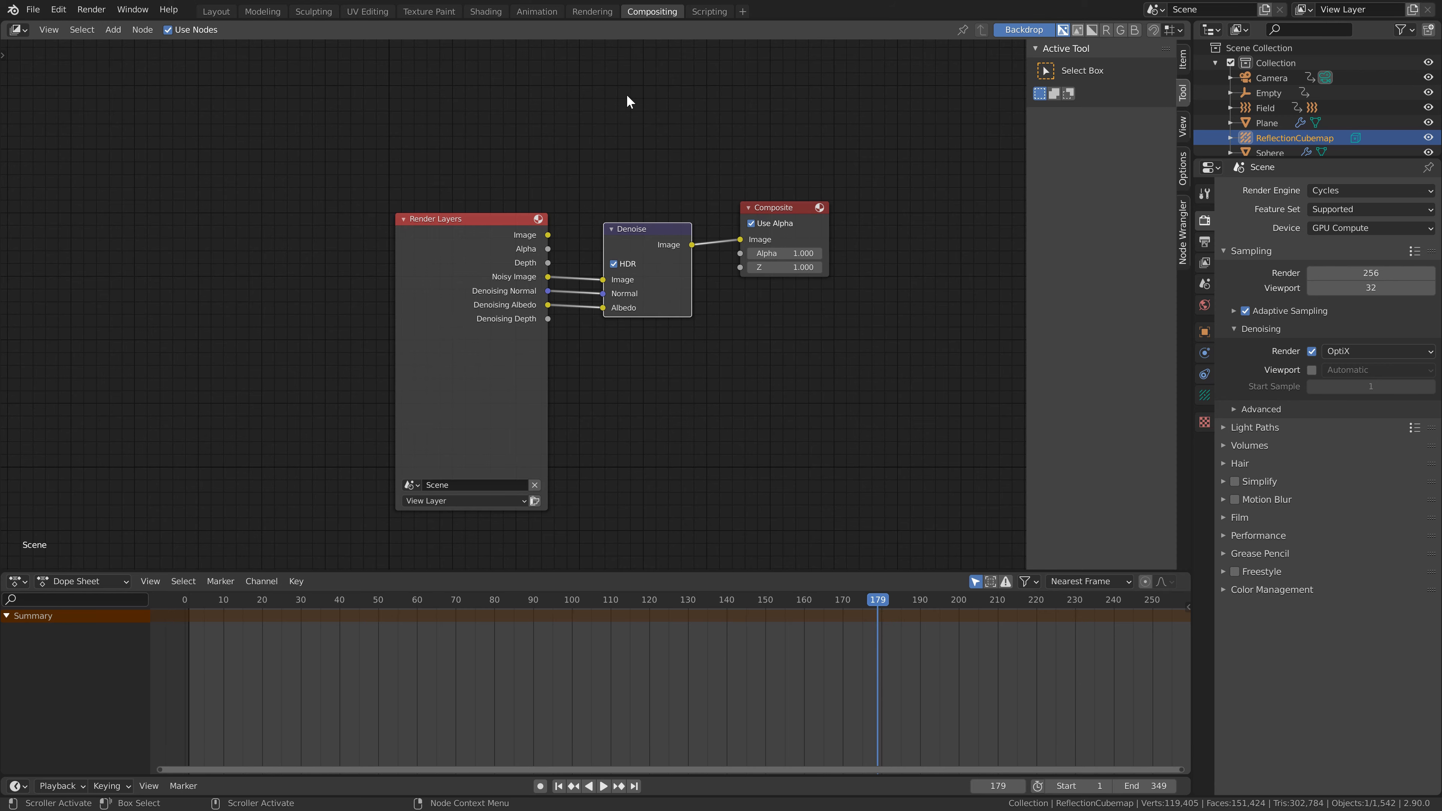
left_click(592, 12)
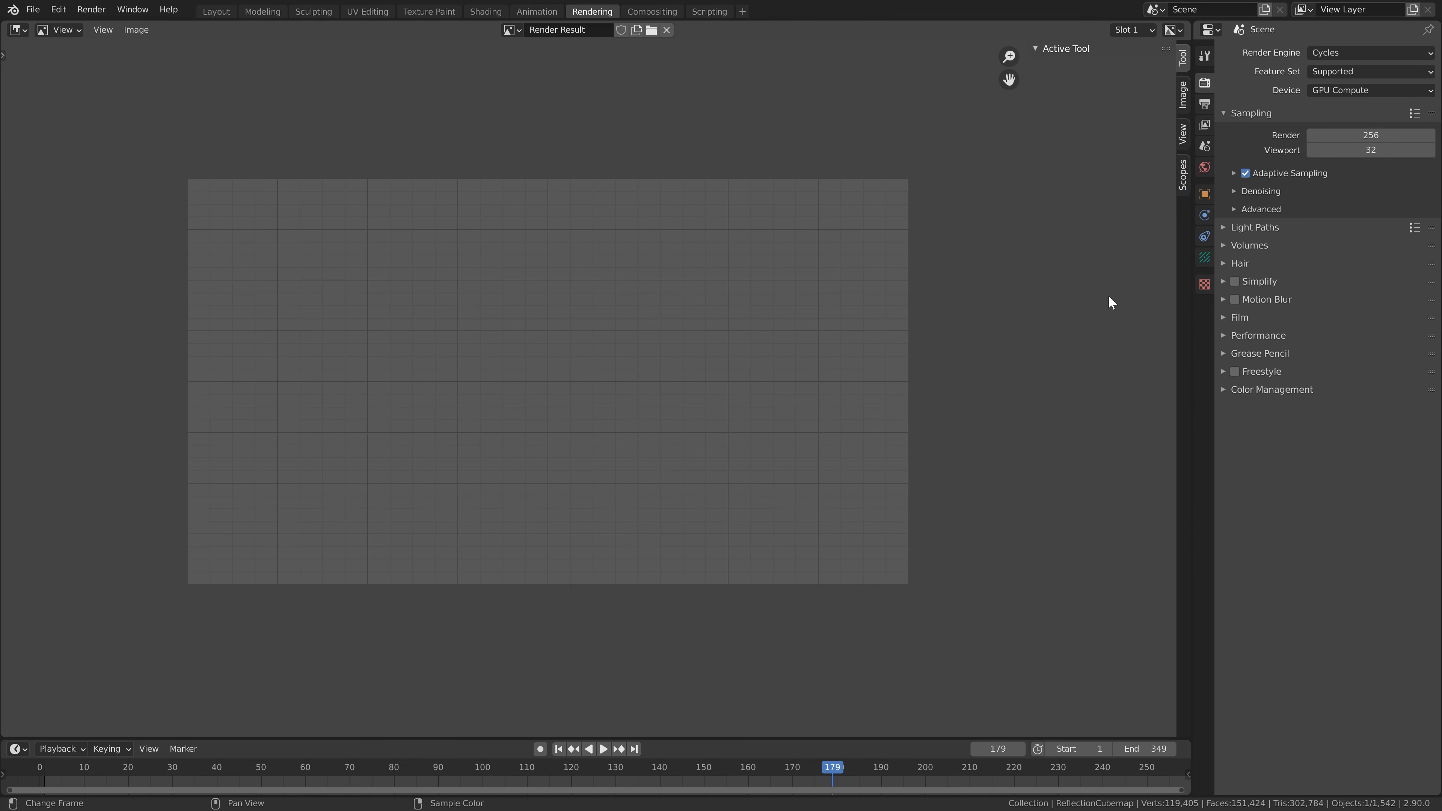
left_click(1223, 336)
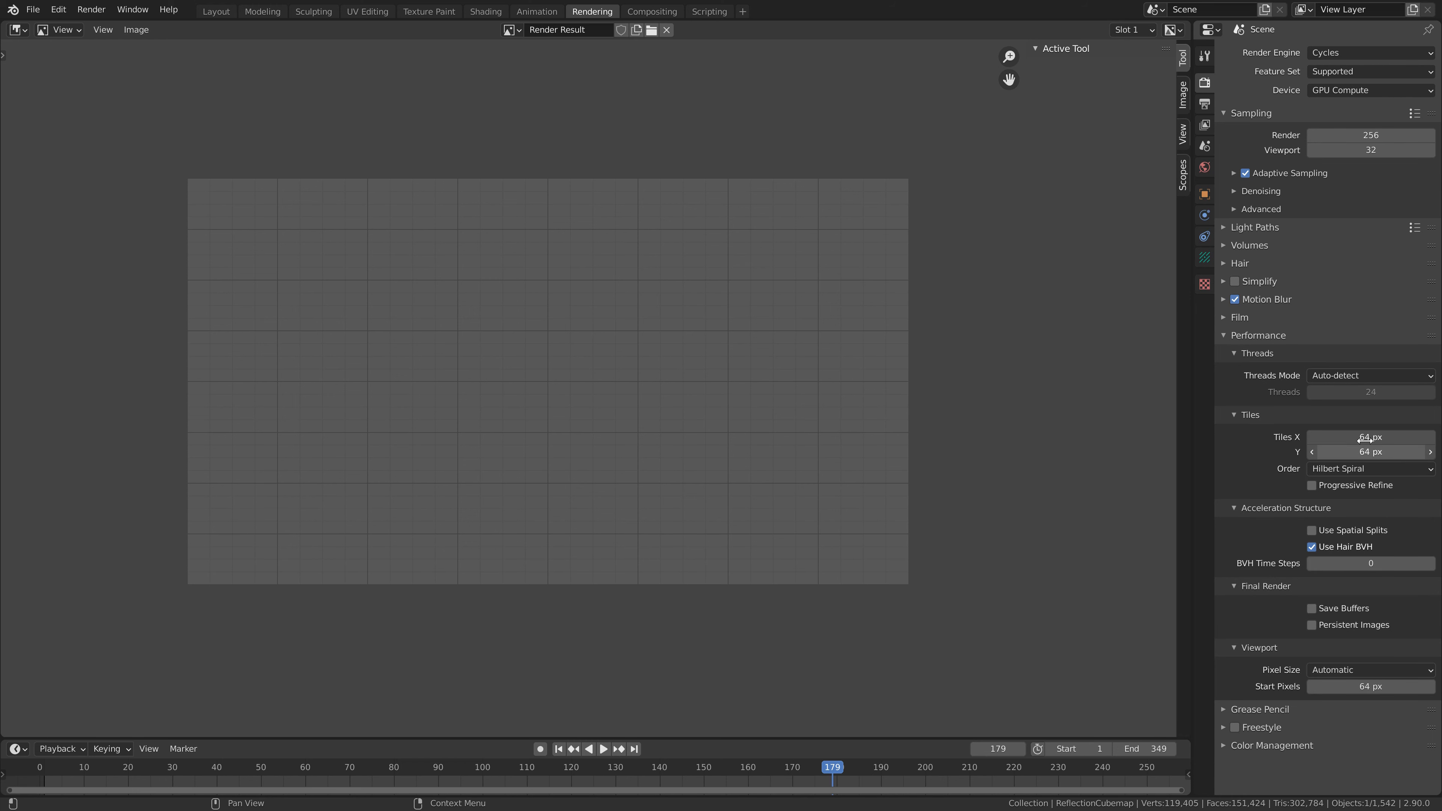
left_click(1365, 452)
type("256")
key("Return")
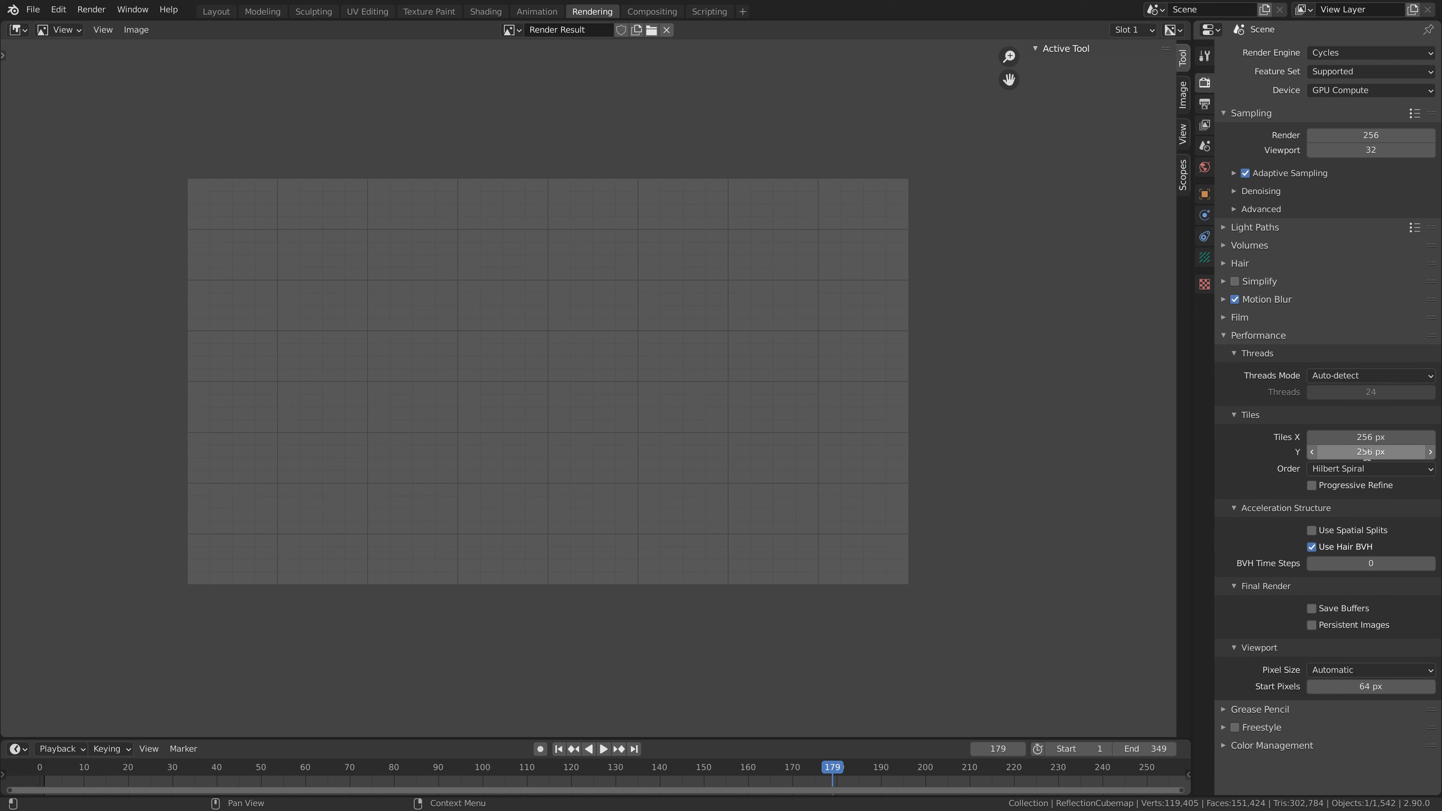